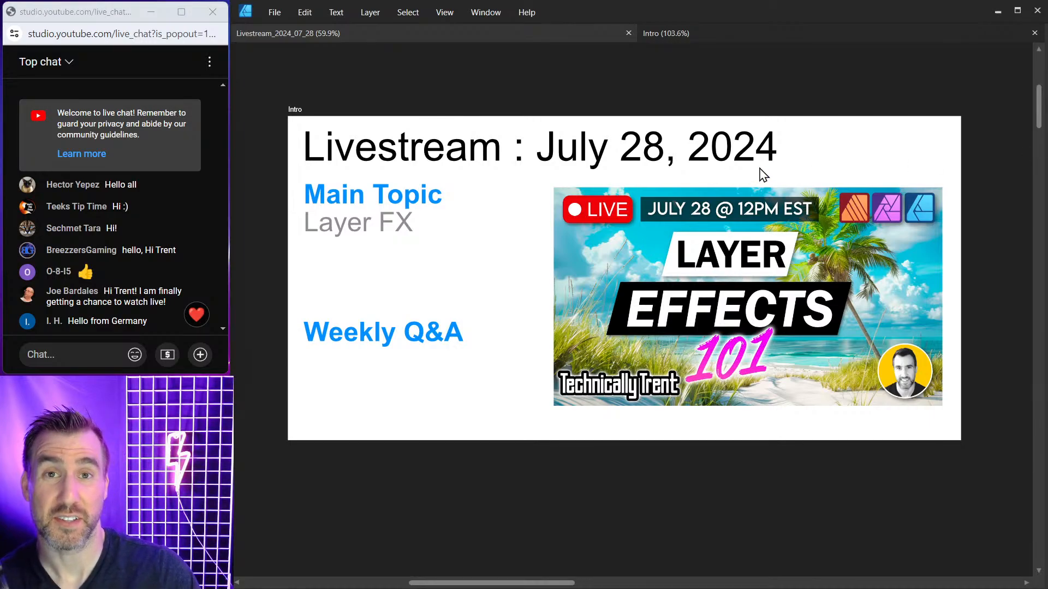
- View the Layer FX slide, bring up the blank Intro document and show the hidden interface panels
{"action": "scroll", "coordinate": [925, 101], "scroll_direction": "right", "scroll_amount": 10}
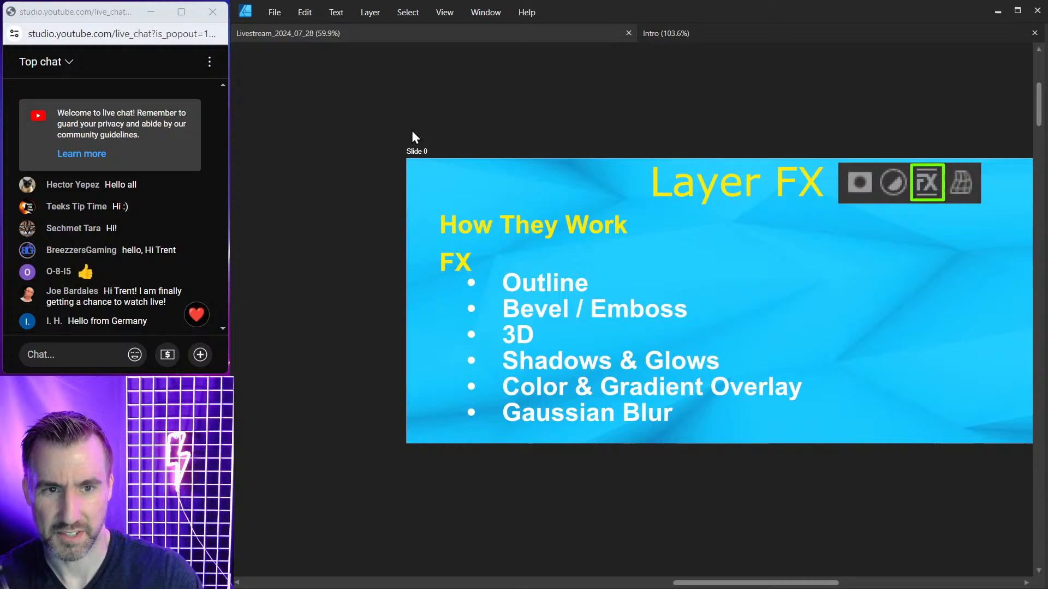
{"action": "left_click_drag", "start_coordinate": [686, 133], "coordinate": [555, 110]}
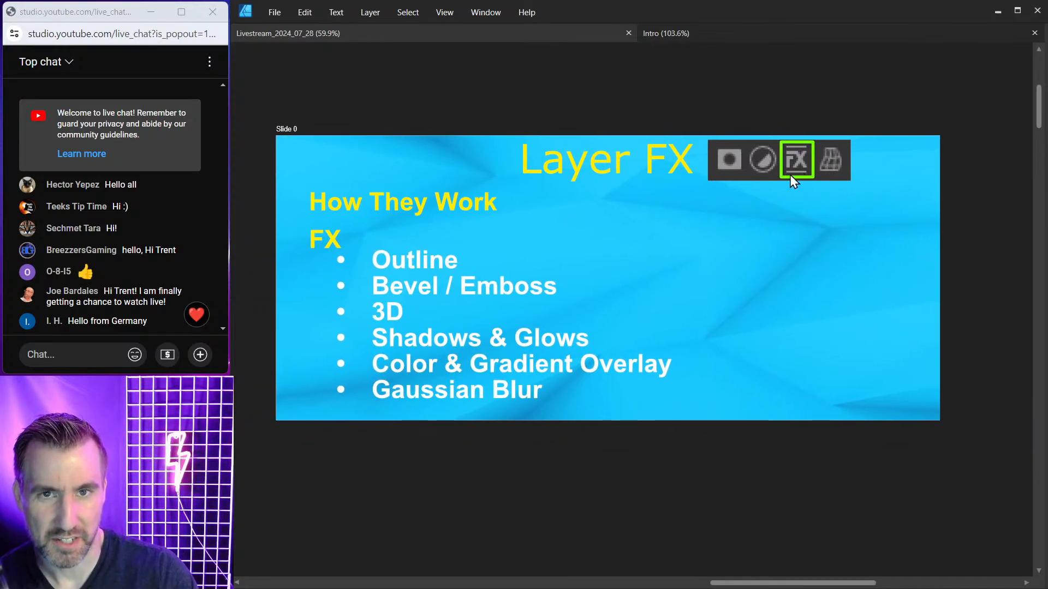
{"action": "left_click", "coordinate": [696, 37]}
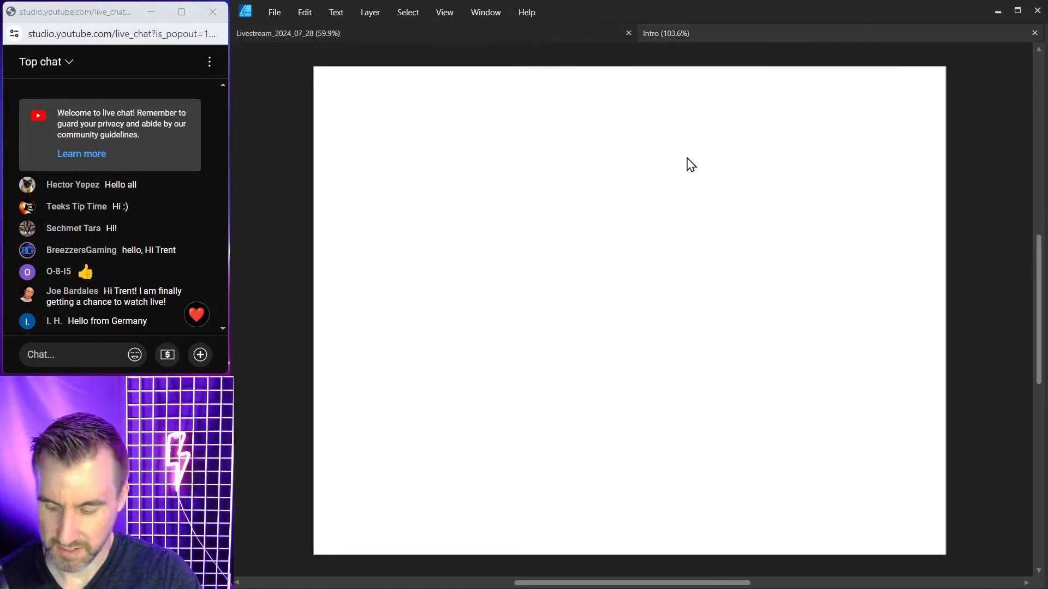
{"action": "key", "text": "Tab"}
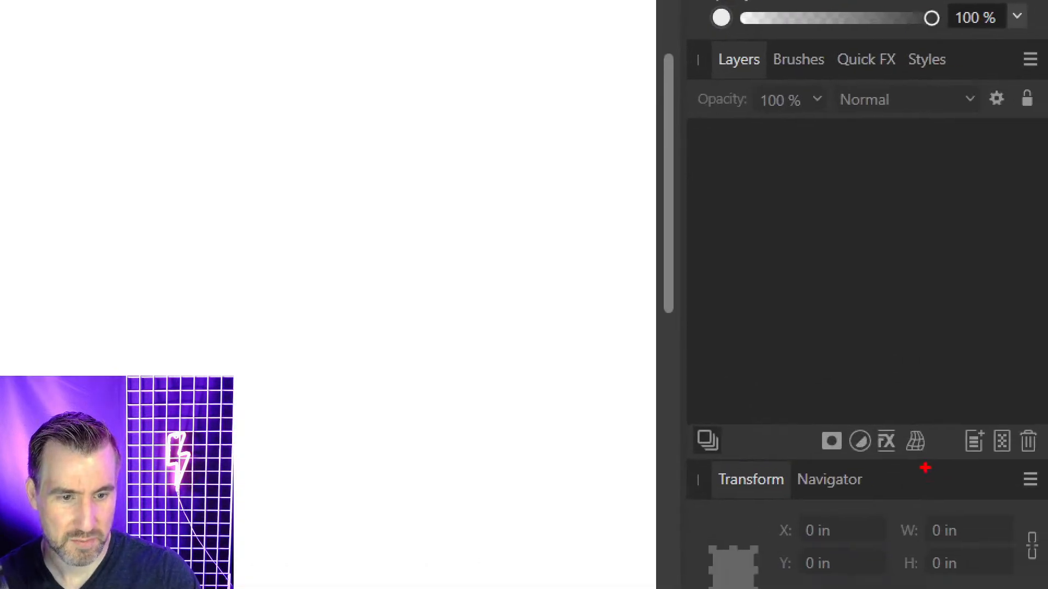
{"action": "mouse_move", "coordinate": [891, 419]}
{"action": "left_mouse_down"}
{"action": "mouse_move", "coordinate": [862, 455]}
{"action": "mouse_move", "coordinate": [910, 445]}
{"action": "left_mouse_up"}
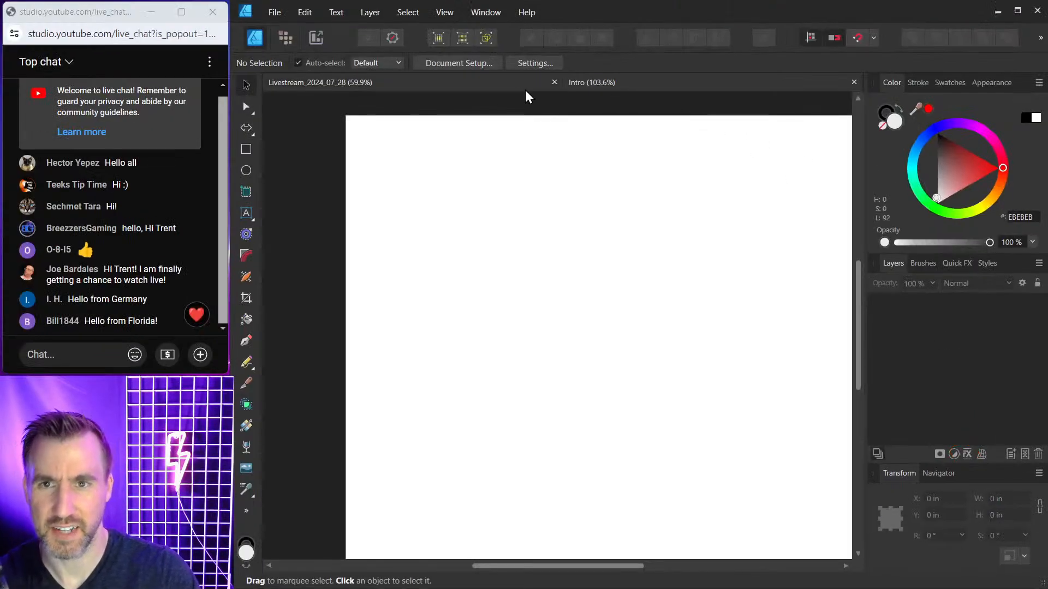
- Revisit the Layer FX slide in the livestream document and return to the blank Intro page
{"action": "left_click", "coordinate": [515, 89]}
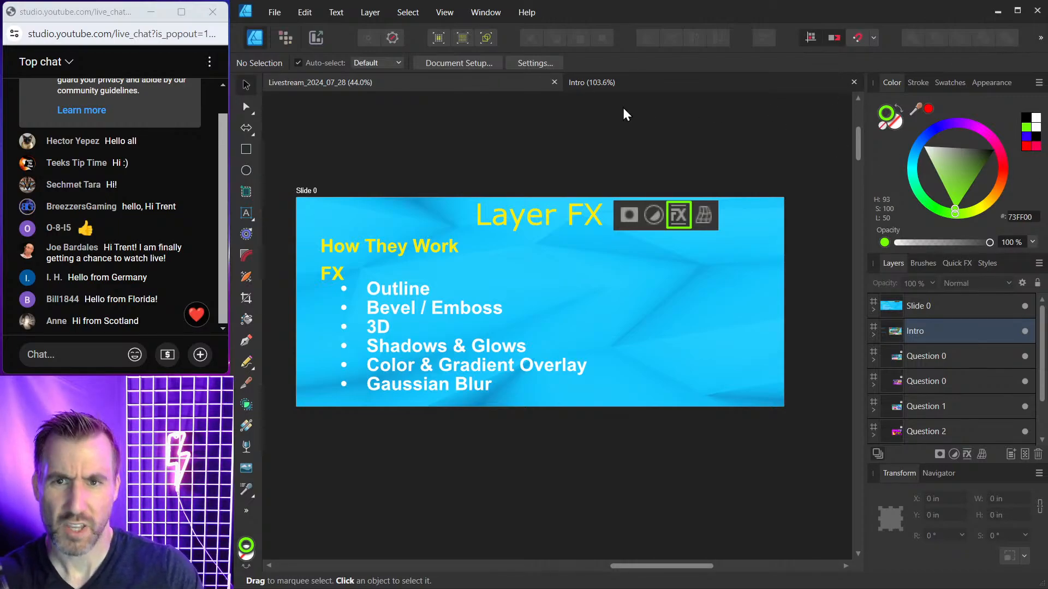
{"action": "left_click", "coordinate": [635, 87]}
{"action": "left_click_drag", "start_coordinate": [685, 192], "coordinate": [613, 187]}
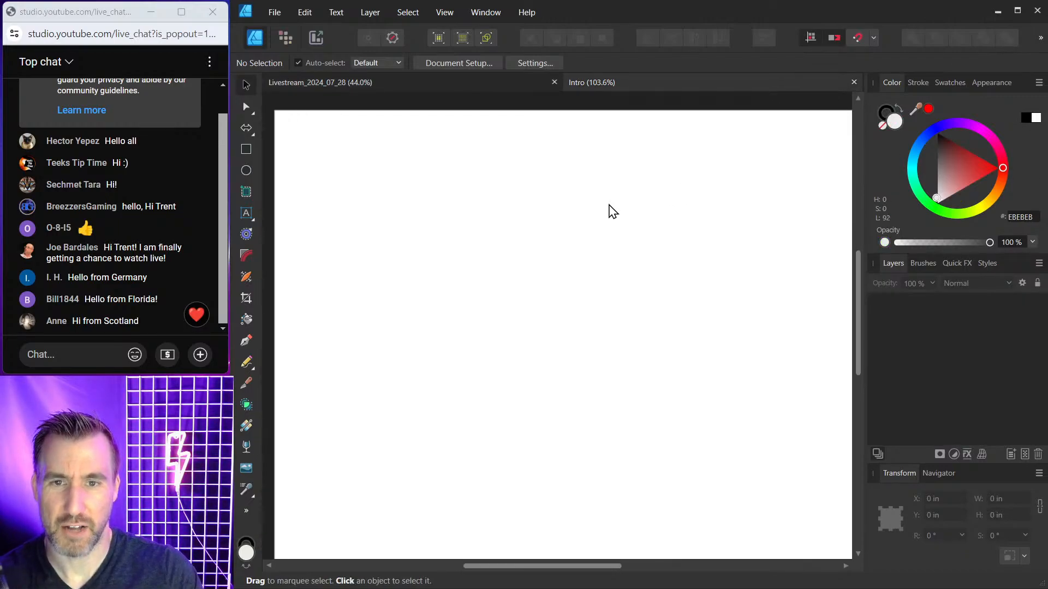
{"action": "scroll", "coordinate": [609, 205], "scroll_direction": "down", "scroll_amount": 1}
{"action": "left_click_drag", "start_coordinate": [684, 214], "coordinate": [651, 212]}
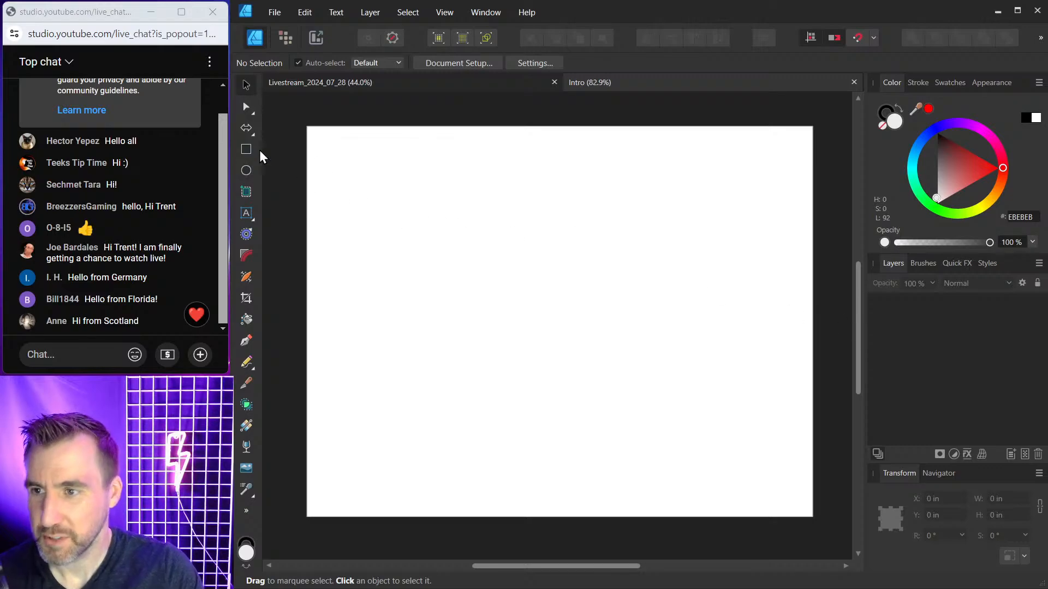
- Draw a five-point star about 4.12 in wide near the middle of the page, filled with yellow-orange FFB800
{"action": "left_click", "coordinate": [253, 135]}
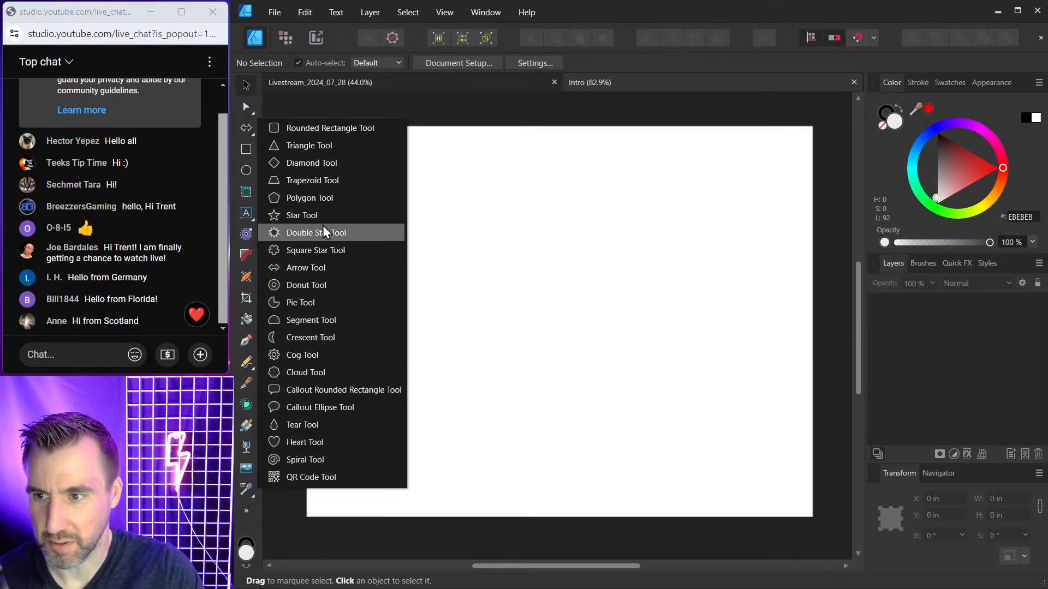
{"action": "left_click", "coordinate": [302, 215]}
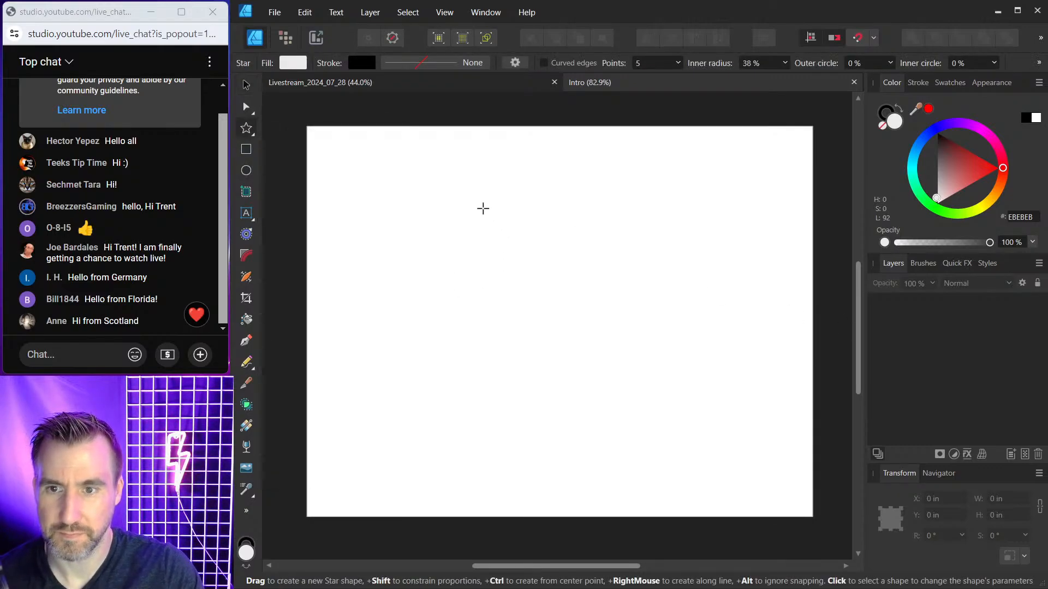
{"action": "left_click_drag", "start_coordinate": [482, 209], "coordinate": [652, 378]}
{"action": "left_click_drag", "start_coordinate": [996, 196], "coordinate": [992, 203]}
{"action": "key", "text": "v"}
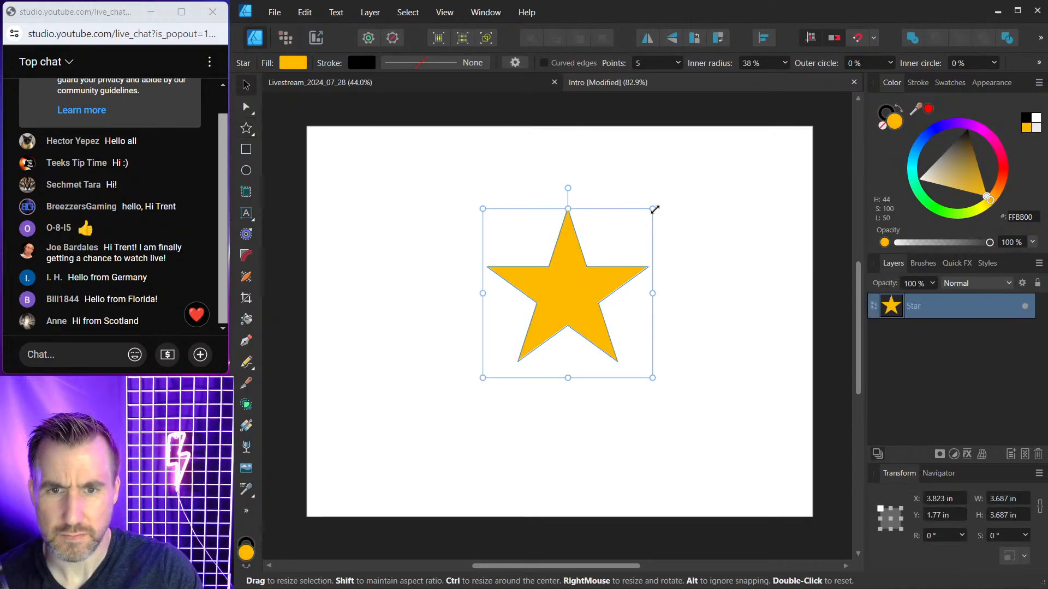
{"action": "left_click_drag", "start_coordinate": [654, 207], "coordinate": [673, 188]}
{"action": "left_click_drag", "start_coordinate": [577, 260], "coordinate": [542, 273]}
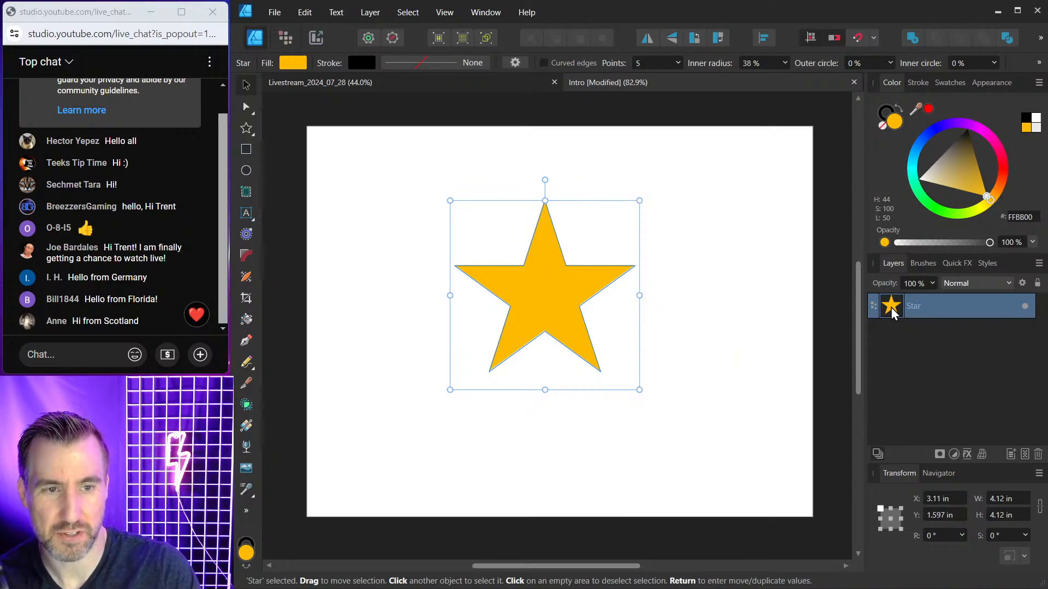
- Add a black Outline layer effect with an enlarged radius to the star
{"action": "left_click", "coordinate": [968, 455]}
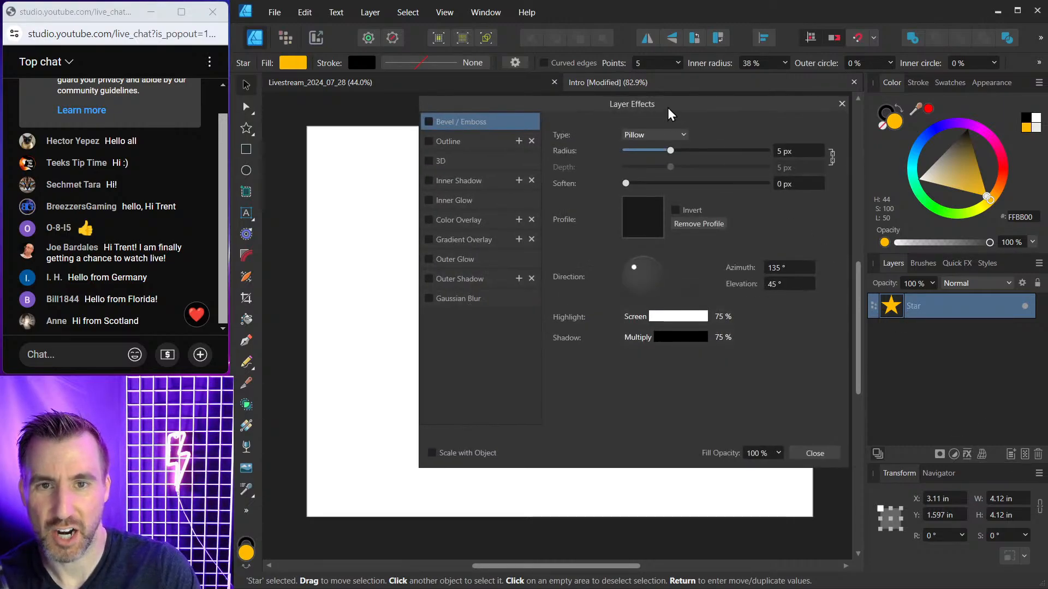
{"action": "left_click_drag", "start_coordinate": [673, 112], "coordinate": [833, 138]}
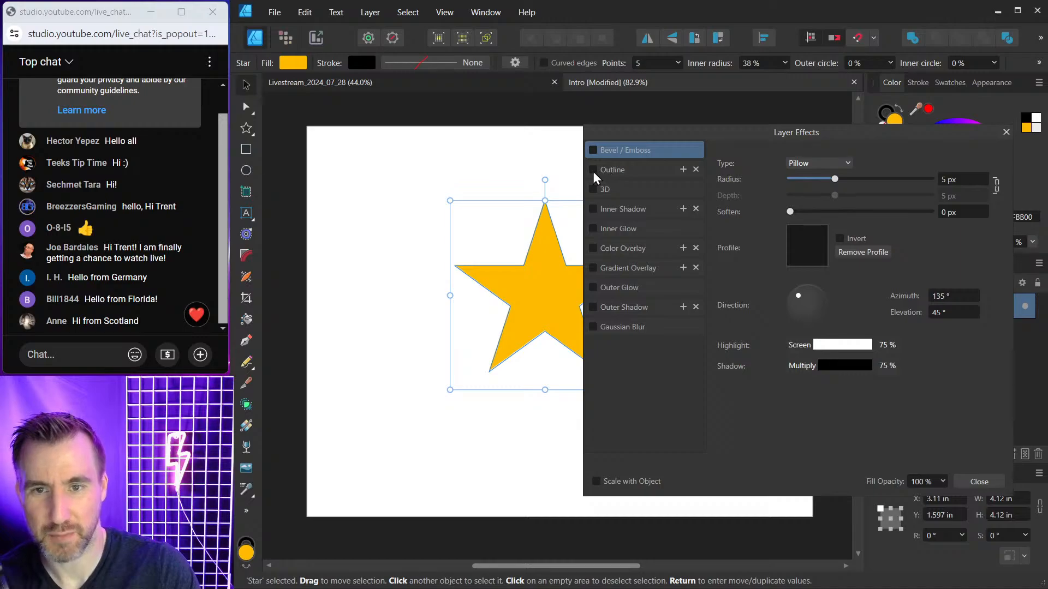
{"action": "left_click_drag", "start_coordinate": [730, 135], "coordinate": [762, 128]}
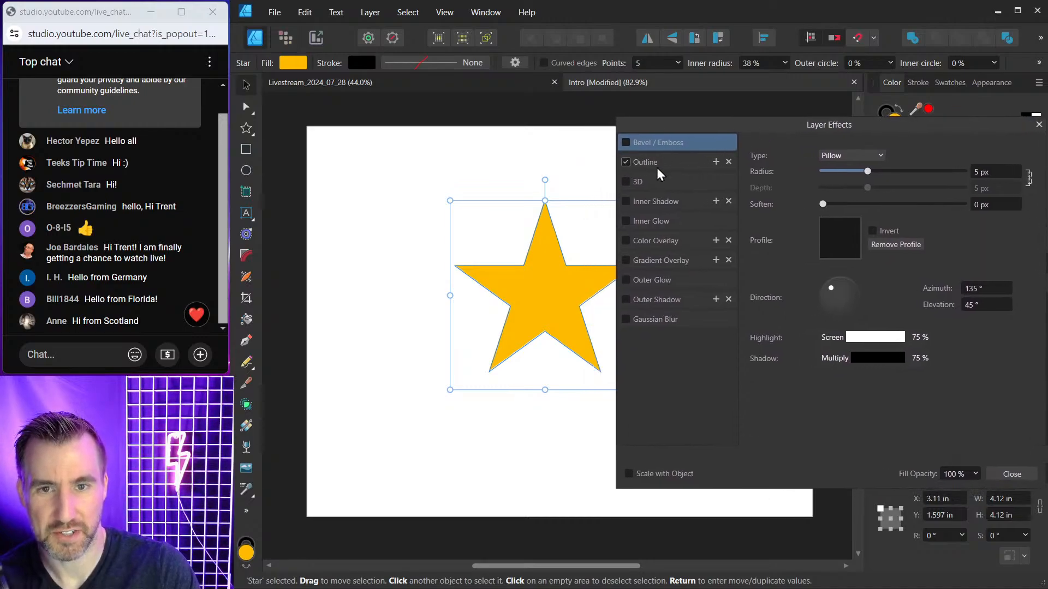
{"action": "left_click", "coordinate": [626, 163]}
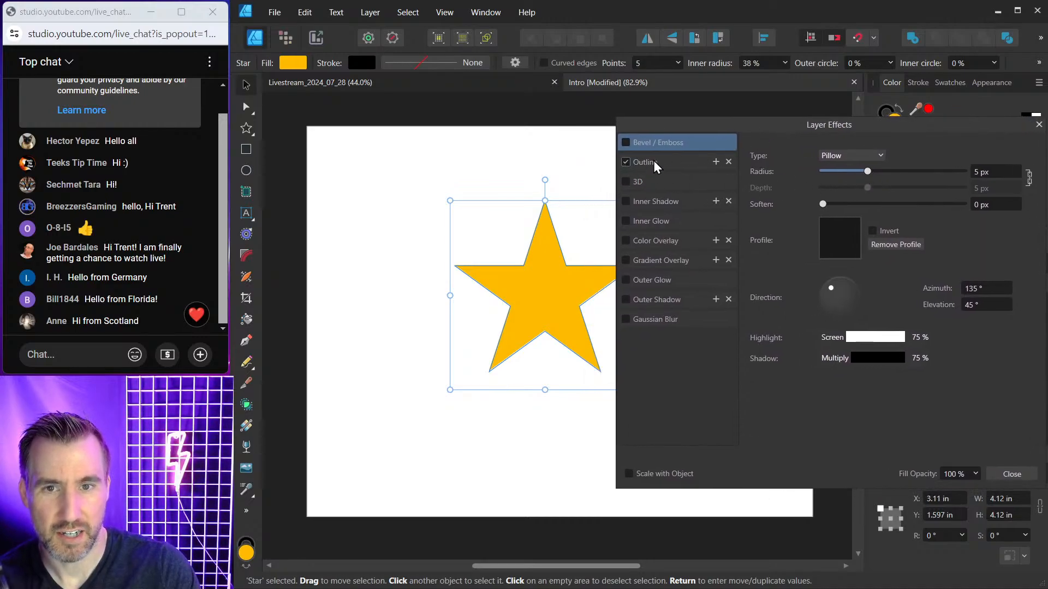
{"action": "left_click", "coordinate": [657, 166]}
{"action": "left_click_drag", "start_coordinate": [823, 187], "coordinate": [918, 191]}
{"action": "left_click", "coordinate": [1012, 474]}
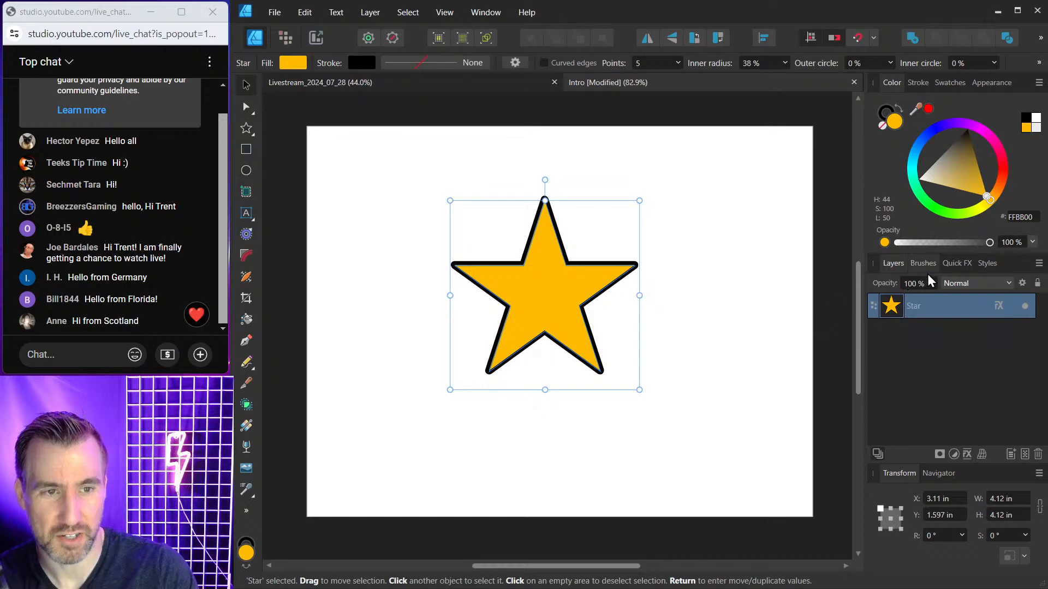
- Set the star's outline radius to 20.1 px through Quick FX
{"action": "left_click", "coordinate": [957, 264]}
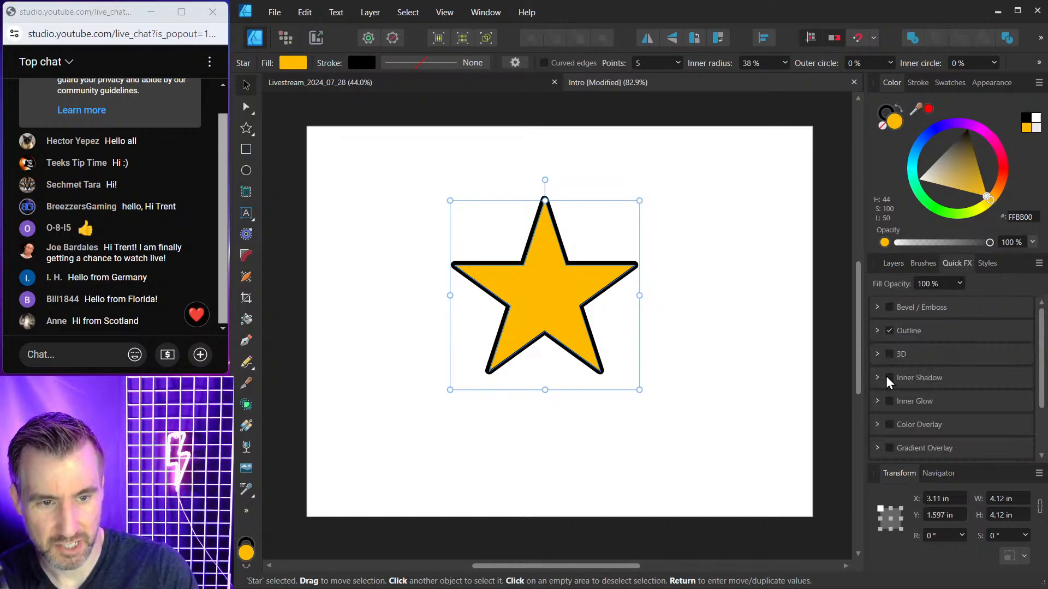
{"action": "left_click", "coordinate": [889, 331]}
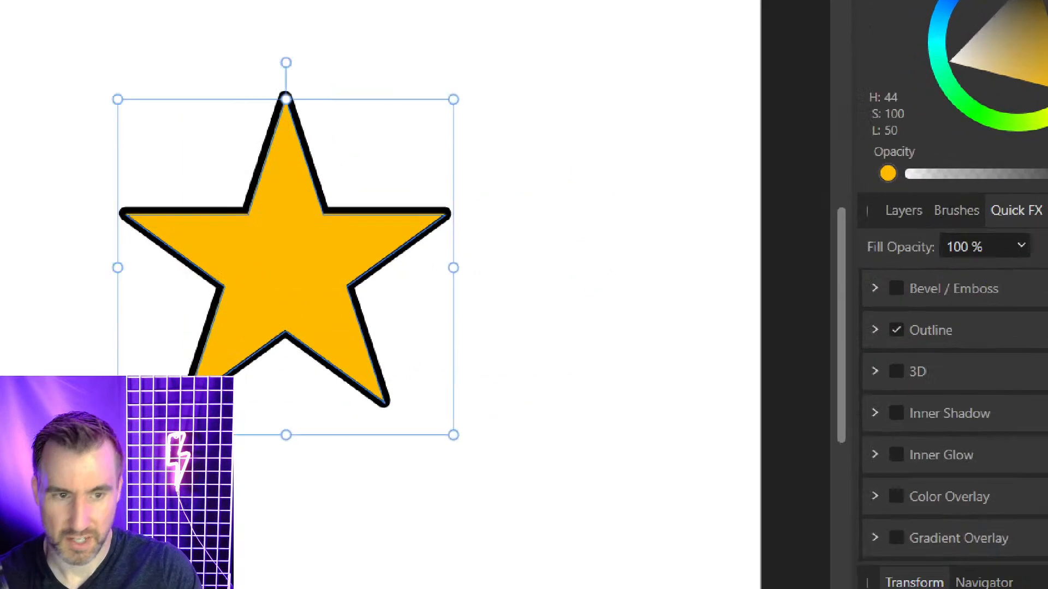
{"action": "mouse_move", "coordinate": [927, 143]}
{"action": "left_mouse_down"}
{"action": "mouse_move", "coordinate": [881, 180]}
{"action": "mouse_move", "coordinate": [956, 174]}
{"action": "mouse_move", "coordinate": [928, 141]}
{"action": "left_mouse_up"}
{"action": "mouse_move", "coordinate": [838, 281]}
{"action": "left_mouse_down"}
{"action": "mouse_move", "coordinate": [802, 333]}
{"action": "mouse_move", "coordinate": [849, 281]}
{"action": "mouse_move", "coordinate": [834, 285]}
{"action": "left_mouse_up"}
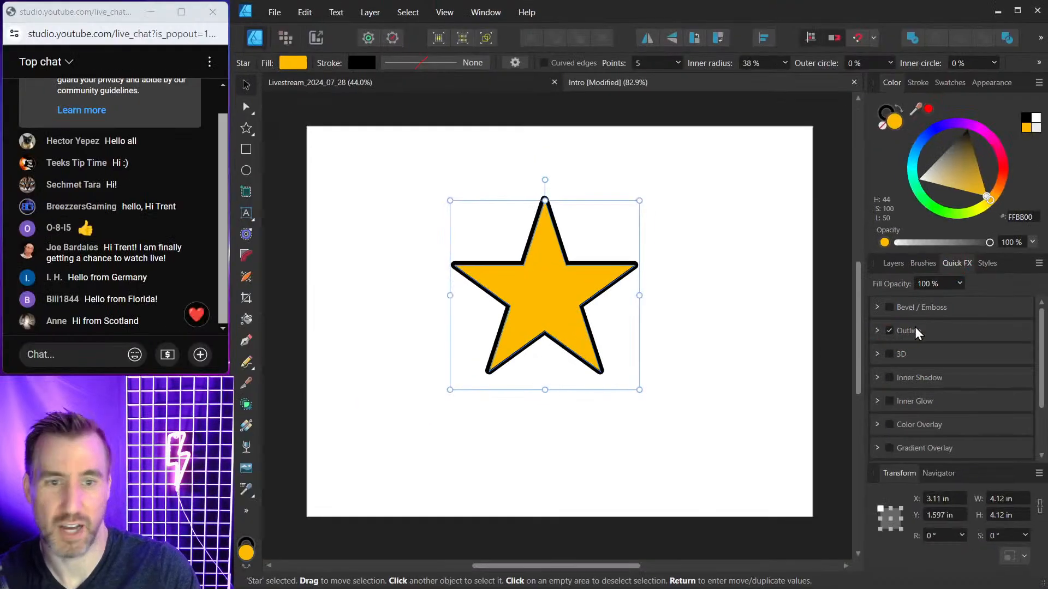
{"action": "left_click", "coordinate": [877, 331]}
{"action": "left_click_drag", "start_coordinate": [945, 392], "coordinate": [943, 392]}
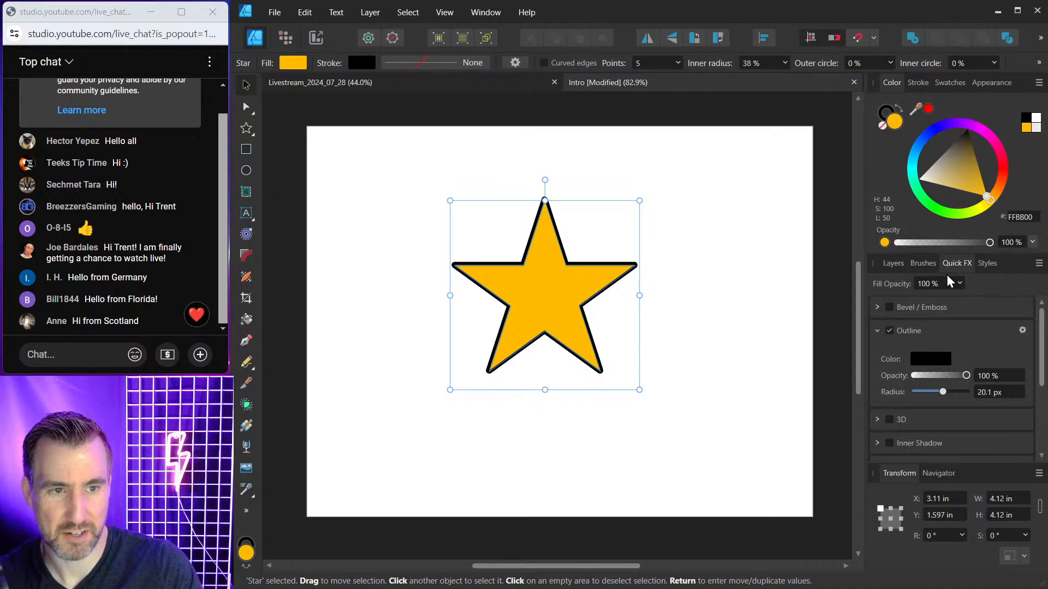
- Compare the layer list with Quick FX and check that Quick FX is enabled among the available panels
{"action": "left_click", "coordinate": [893, 264]}
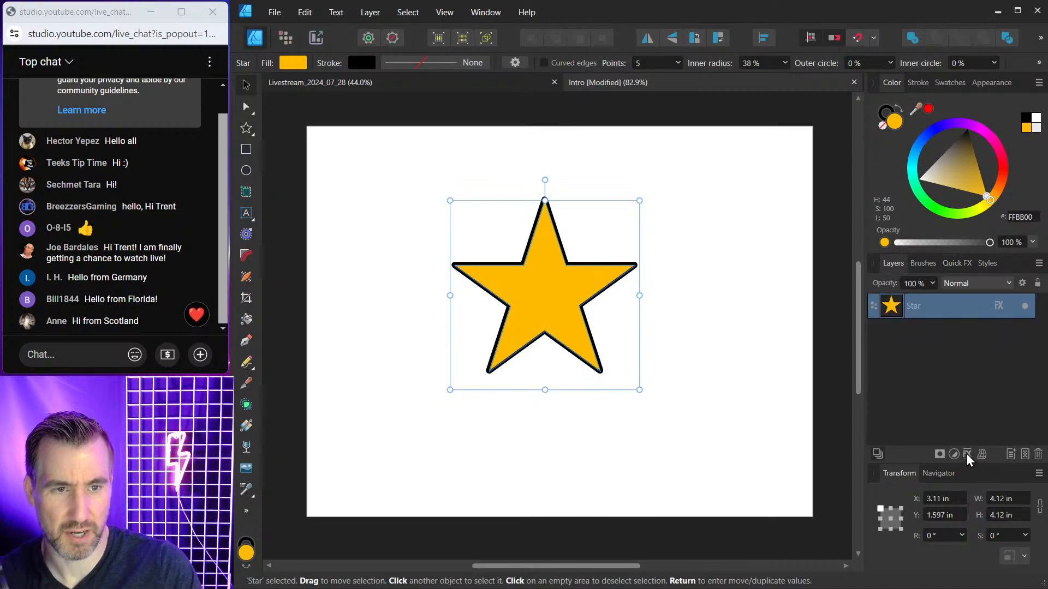
{"action": "left_click", "coordinate": [959, 267]}
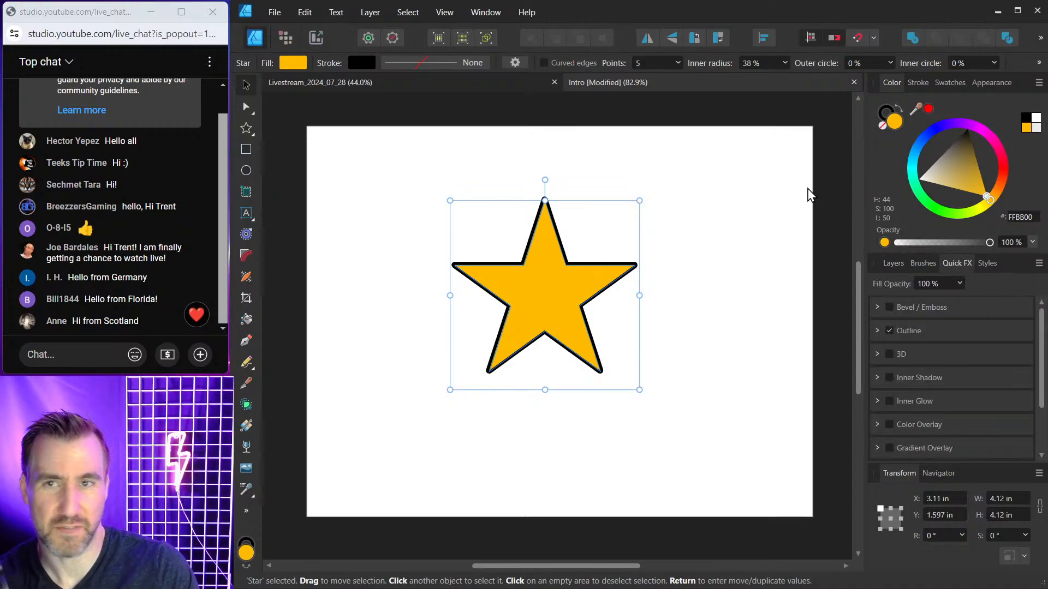
{"action": "left_click", "coordinate": [485, 12]}
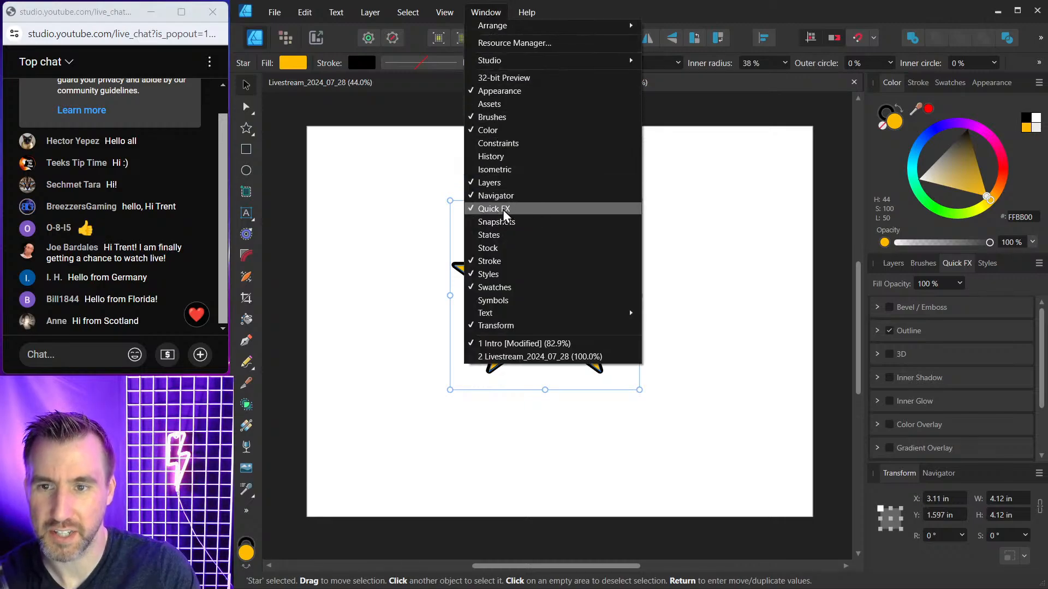
{"action": "left_click", "coordinate": [964, 267]}
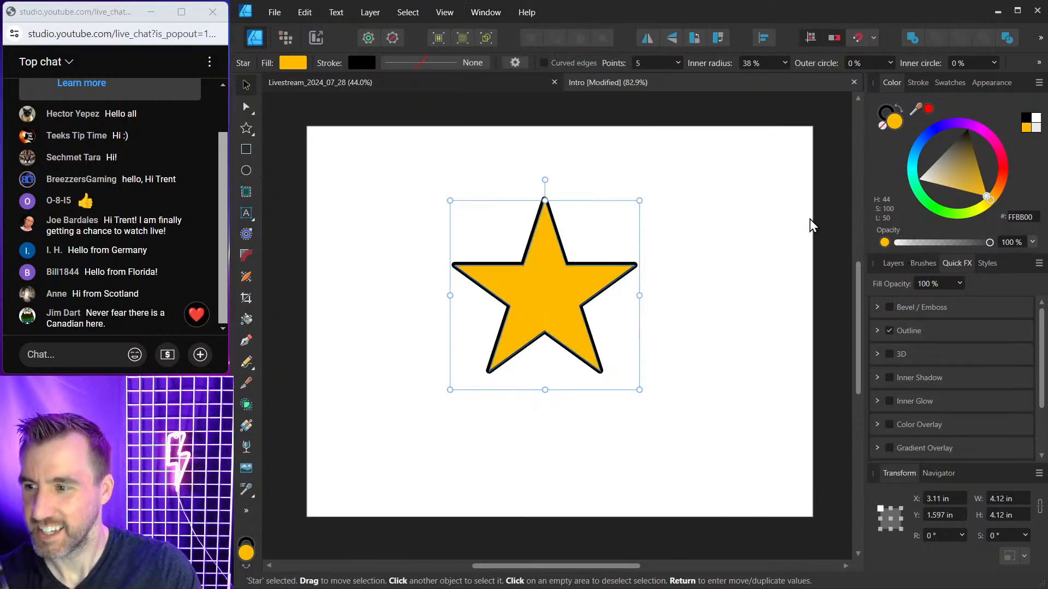
{"action": "left_click", "coordinate": [894, 265]}
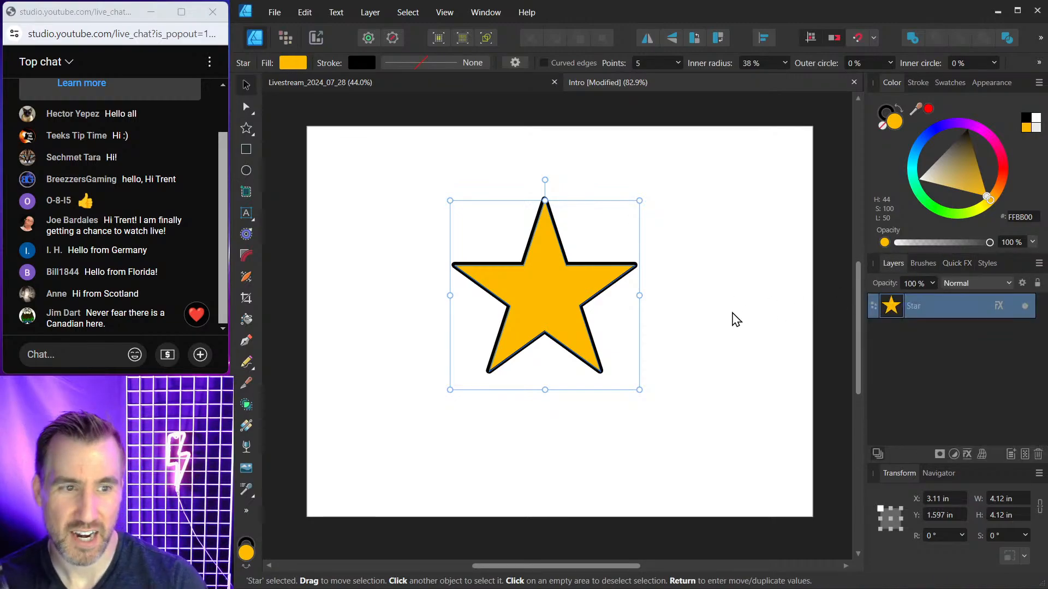
- Reopen the star's layer effects from its layer and switch off the Outline effect
{"action": "left_click", "coordinate": [998, 306]}
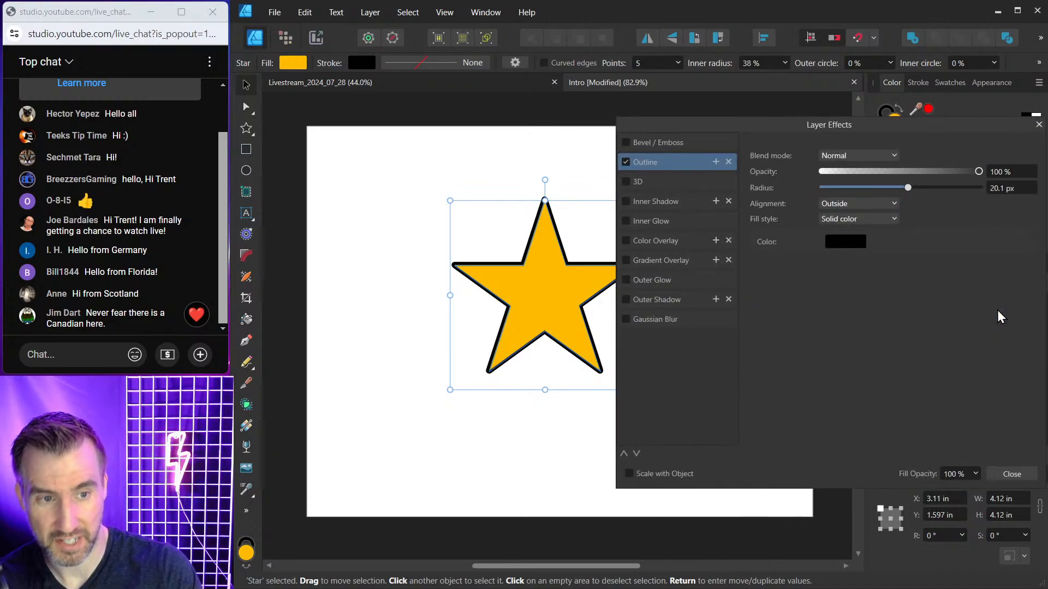
{"action": "left_click", "coordinate": [625, 163]}
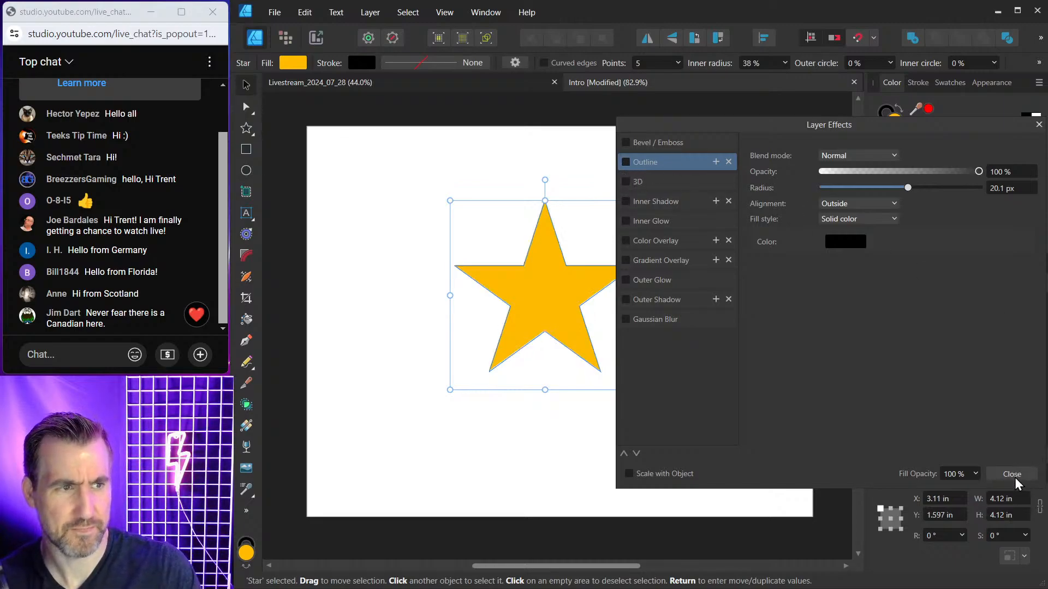
{"action": "left_click", "coordinate": [626, 162]}
{"action": "left_click_drag", "start_coordinate": [677, 122], "coordinate": [738, 110]}
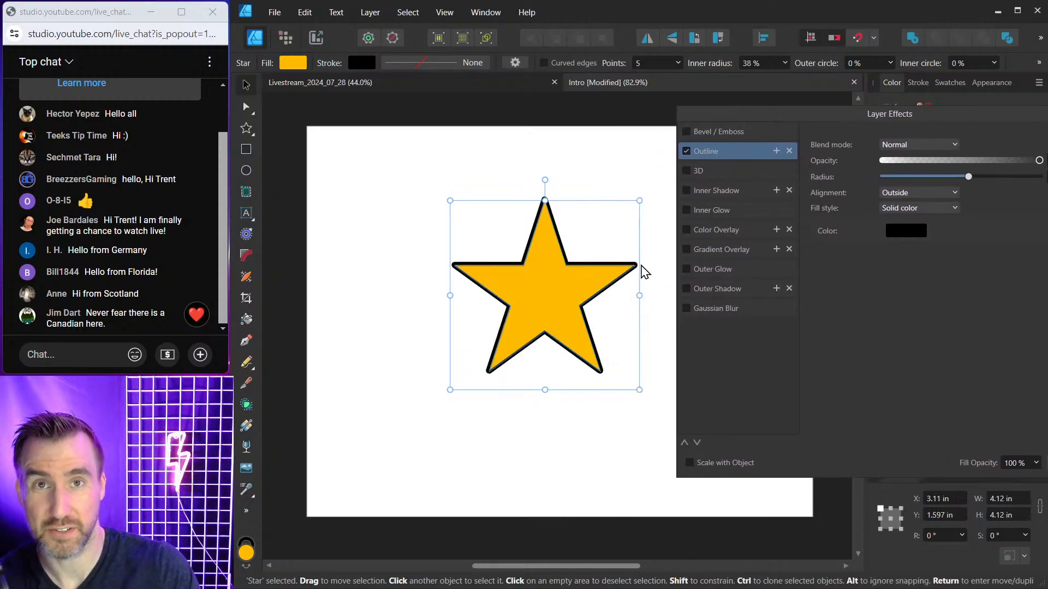
{"action": "left_click_drag", "start_coordinate": [928, 114], "coordinate": [837, 97]}
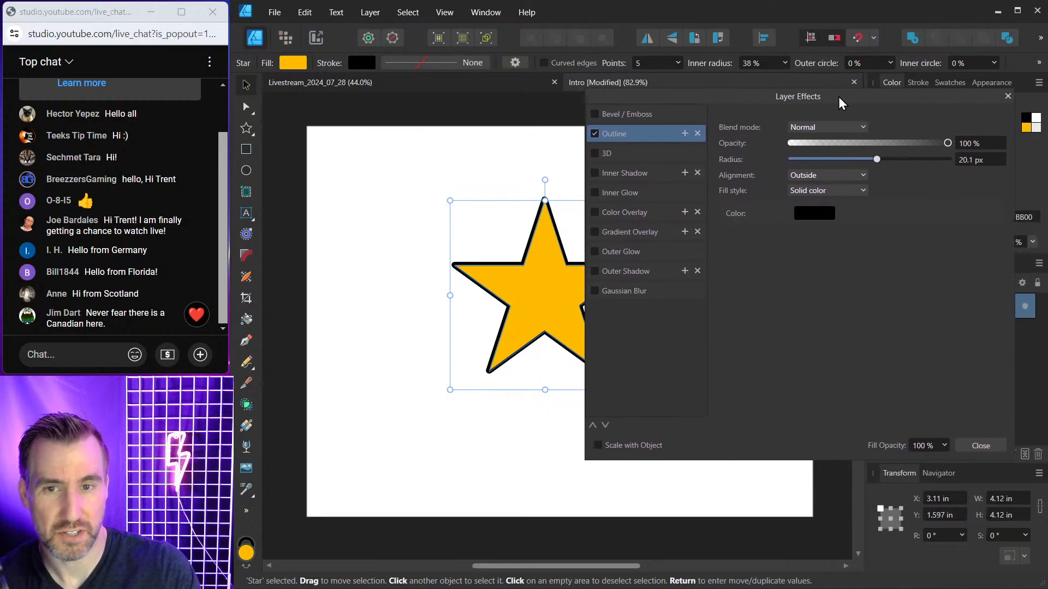
{"action": "key", "text": "ctrl+z"}
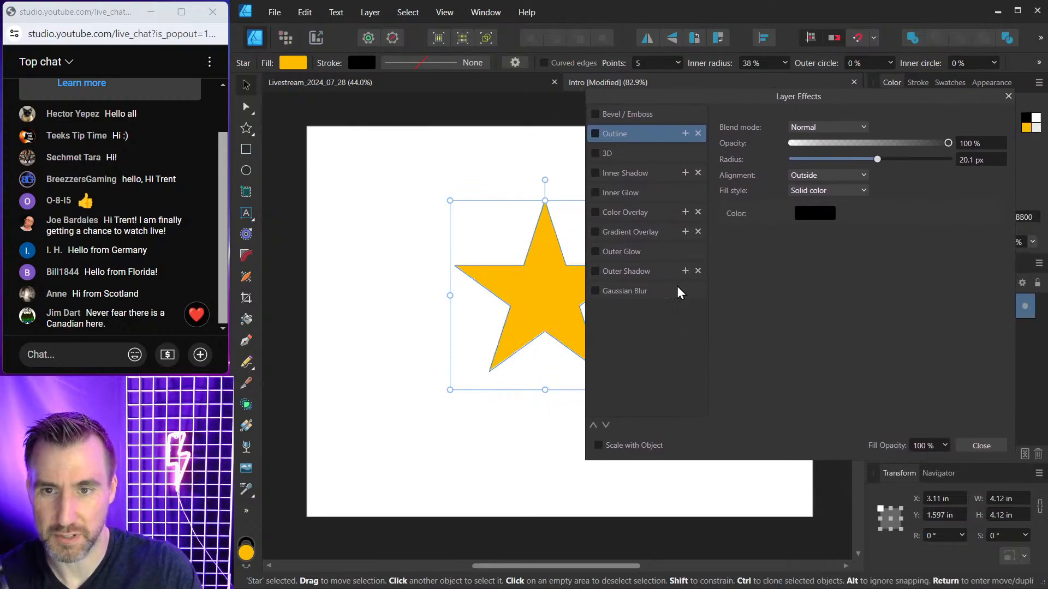
{"action": "left_click", "coordinate": [982, 449]}
- Bring up the star's layer effects again and preview it with and without the Outline effect
{"action": "left_click_drag", "start_coordinate": [739, 271], "coordinate": [644, 262]}
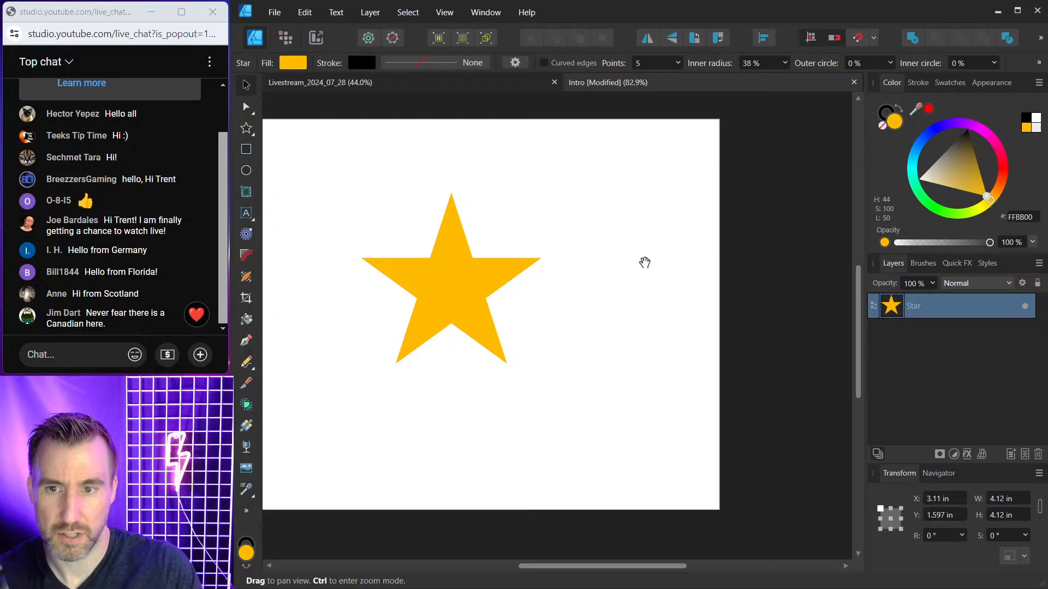
{"action": "left_click", "coordinate": [967, 456]}
{"action": "left_click_drag", "start_coordinate": [920, 96], "coordinate": [913, 119]}
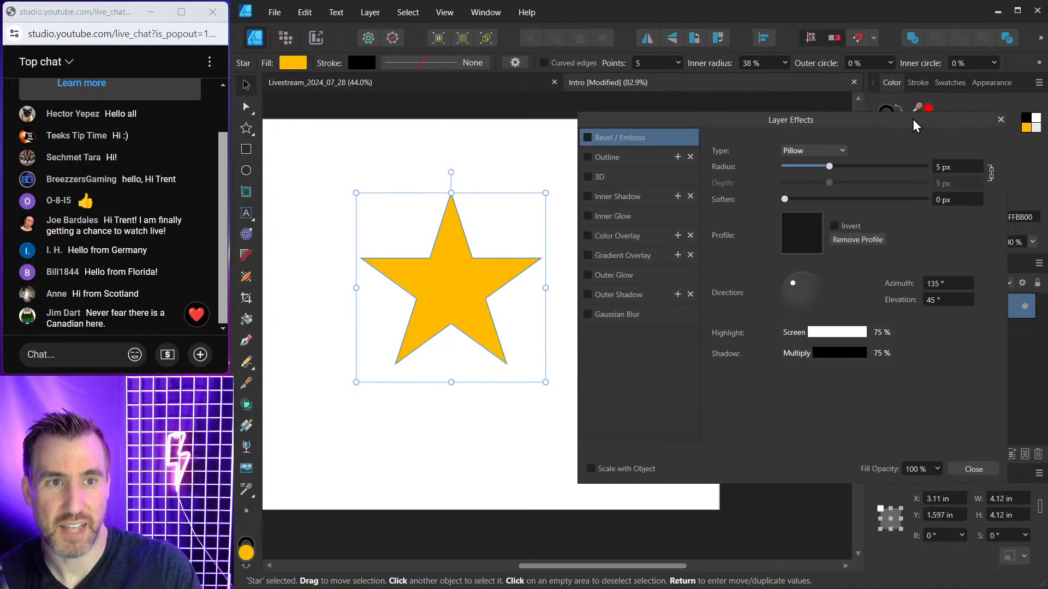
{"action": "left_click", "coordinate": [587, 154]}
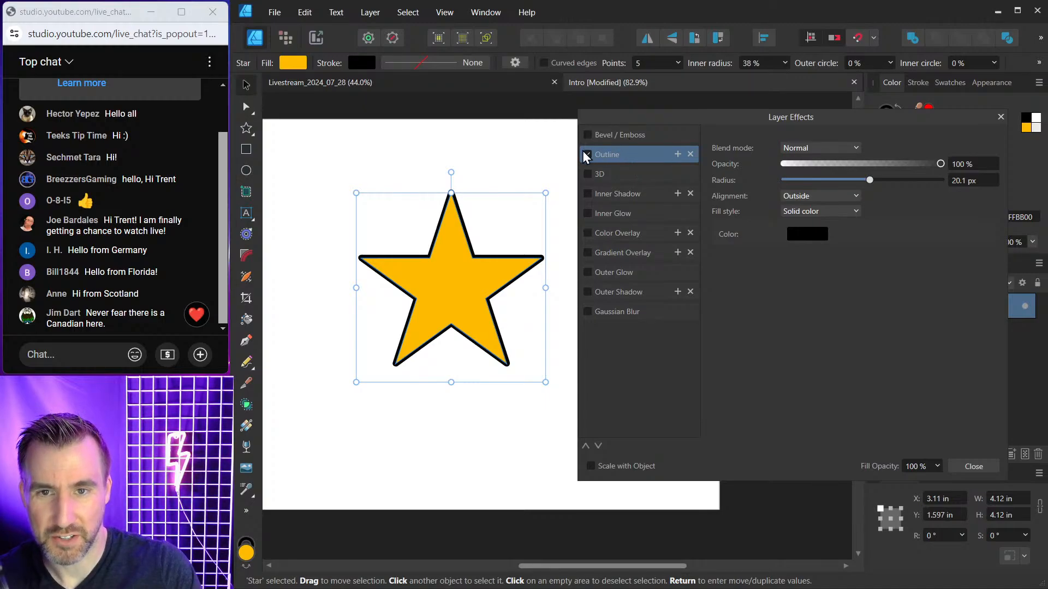
{"action": "left_click", "coordinate": [587, 154]}
- Turn the star's Outline effect back on with a 24.4 px radius and enable its Outer Shadow effect
{"action": "left_click", "coordinate": [610, 137]}
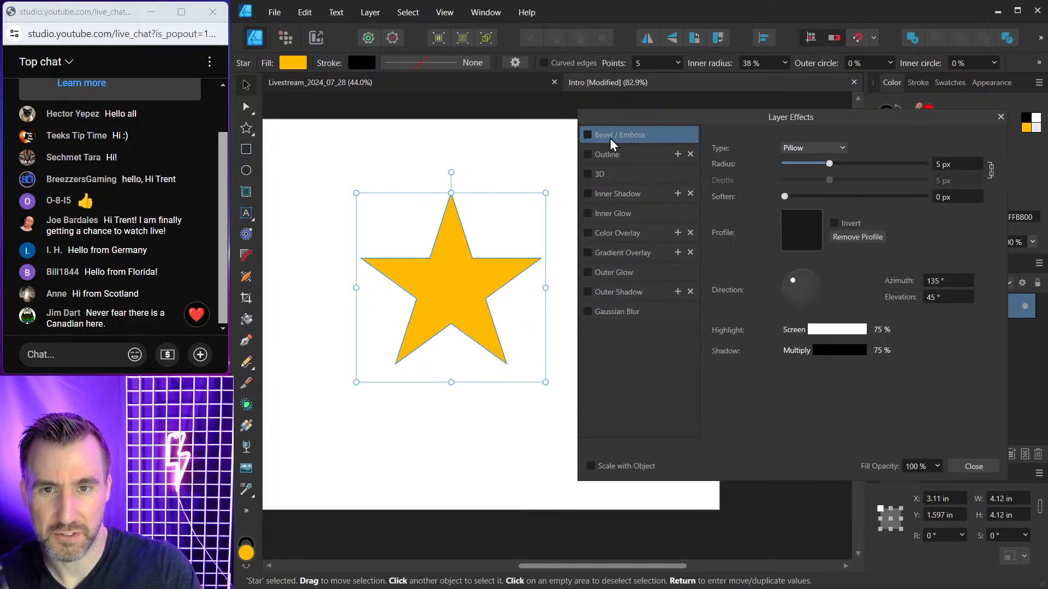
{"action": "left_click", "coordinate": [587, 154]}
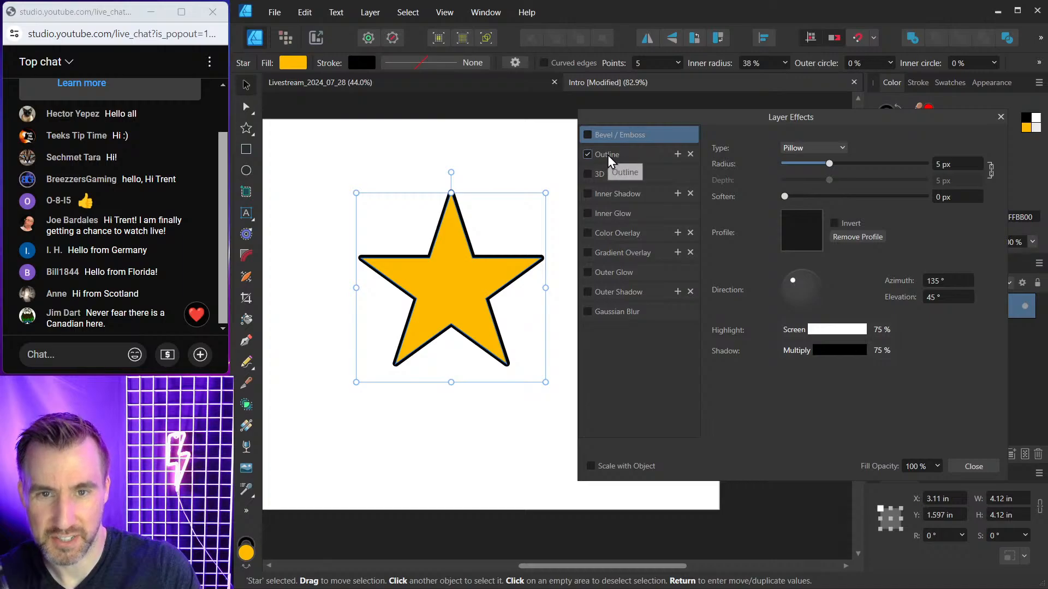
{"action": "left_click", "coordinate": [607, 155]}
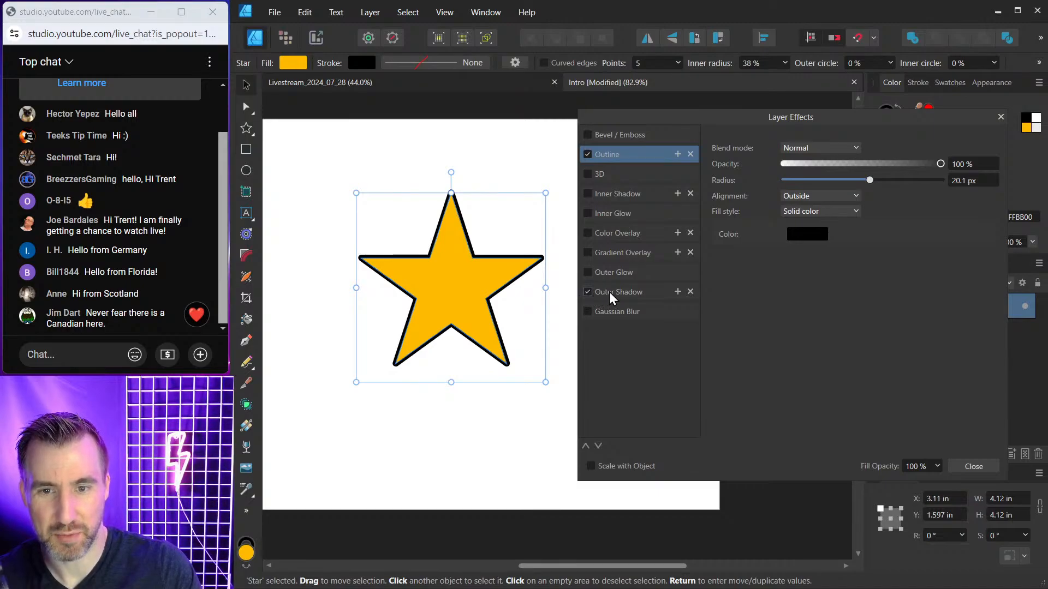
{"action": "mouse_move", "coordinate": [849, 184]}
{"action": "left_mouse_down"}
{"action": "mouse_move", "coordinate": [825, 181]}
{"action": "mouse_move", "coordinate": [858, 186]}
{"action": "left_mouse_up"}
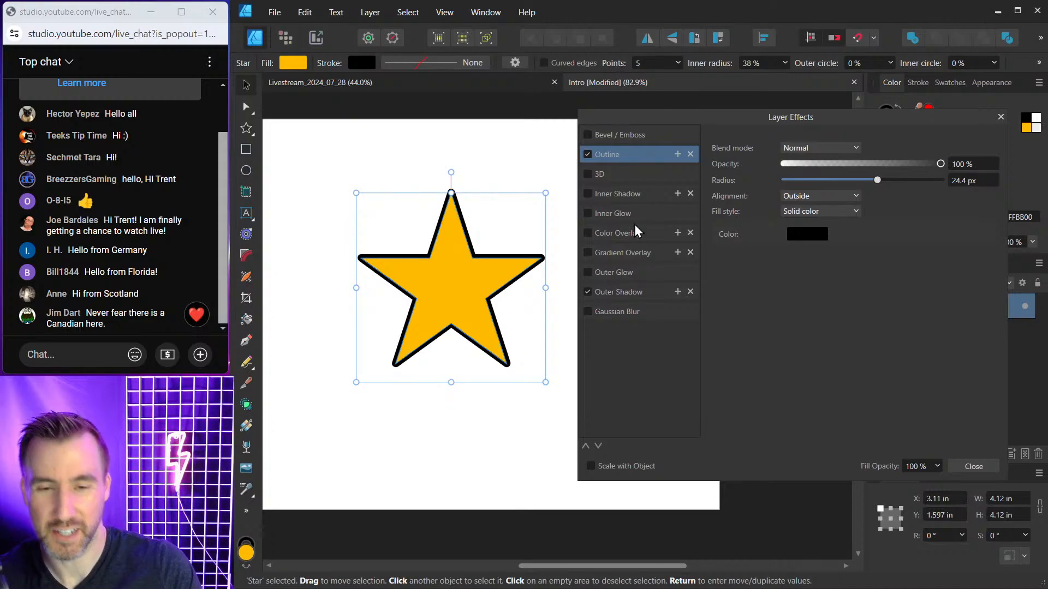
- Give the star's outer shadow a 4.5 px radius, 9.6 px offset and 35 % intensity
{"action": "left_click", "coordinate": [646, 292]}
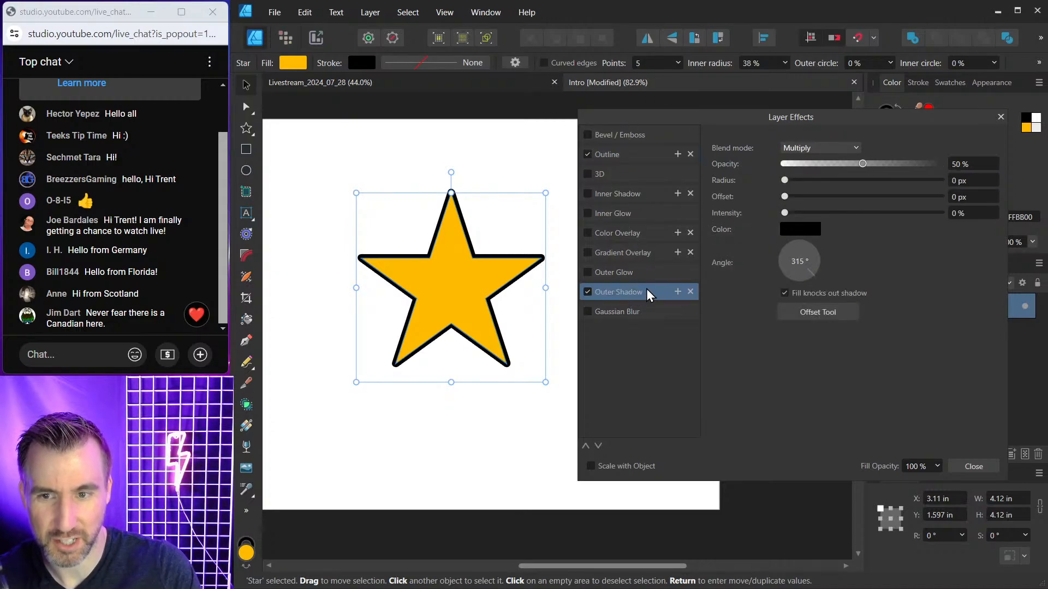
{"action": "left_click", "coordinate": [616, 156]}
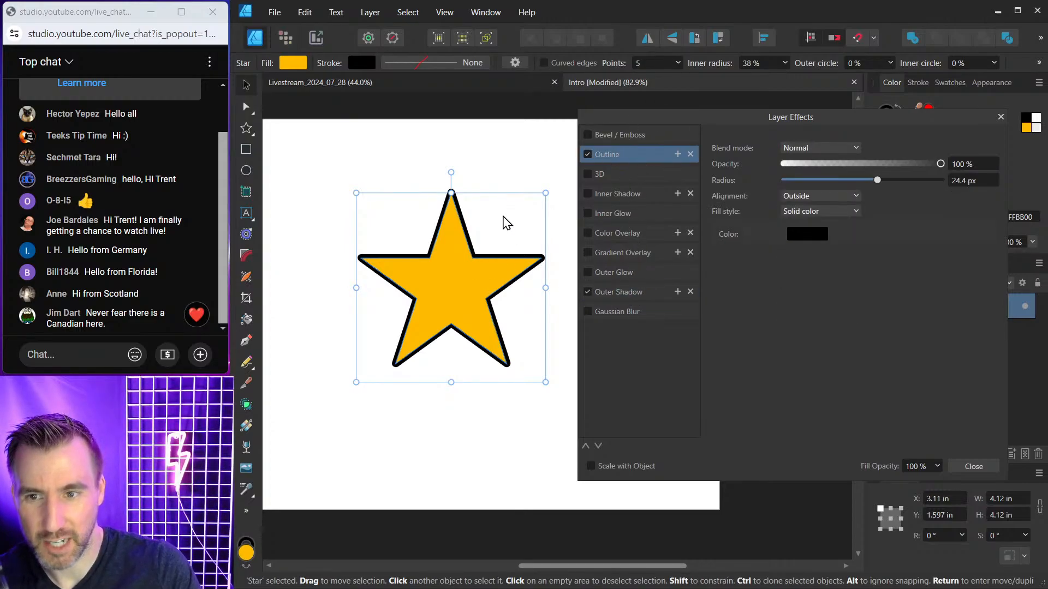
{"action": "left_click", "coordinate": [619, 294]}
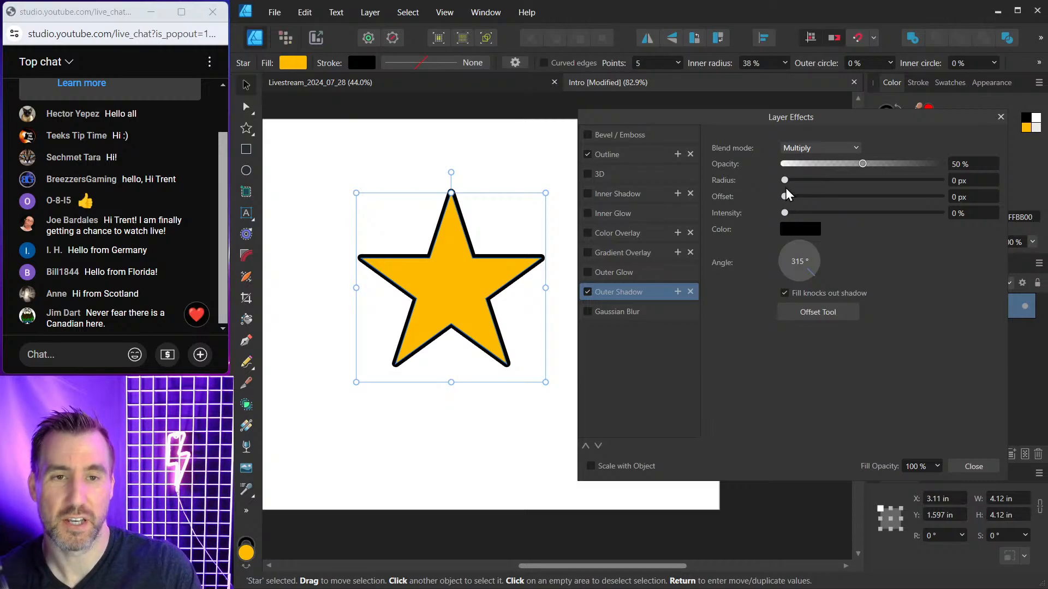
{"action": "left_click_drag", "start_coordinate": [785, 181], "coordinate": [850, 196]}
{"action": "left_click_drag", "start_coordinate": [783, 212], "coordinate": [831, 213]}
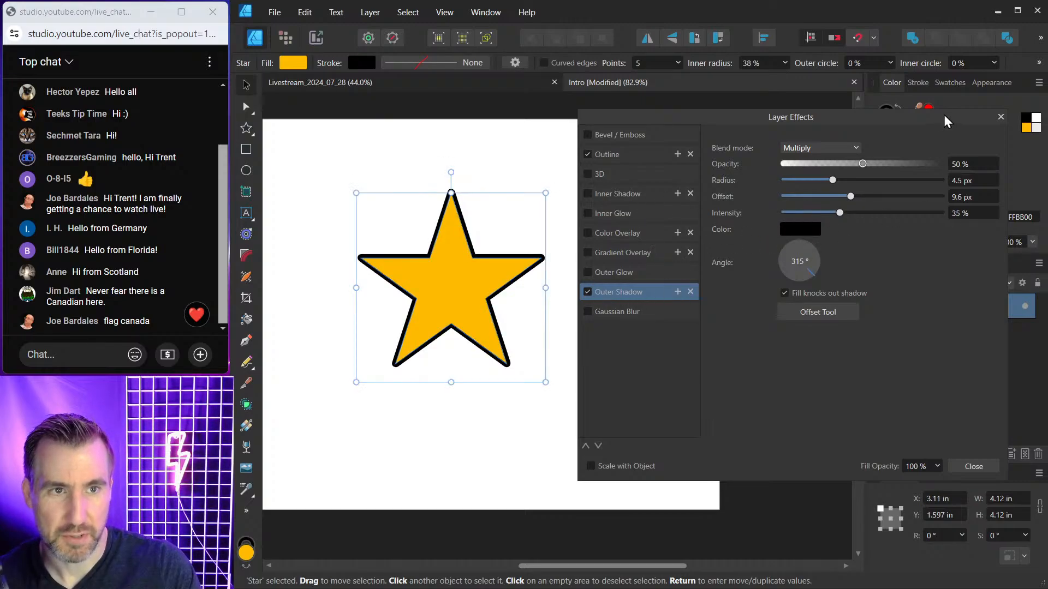
- Set the star's outer shadow to 51 % opacity, 34.2 px radius, 6.4 px offset and 33 % intensity
{"action": "left_click_drag", "start_coordinate": [944, 115], "coordinate": [956, 91]}
{"action": "left_click_drag", "start_coordinate": [844, 158], "coordinate": [881, 141]}
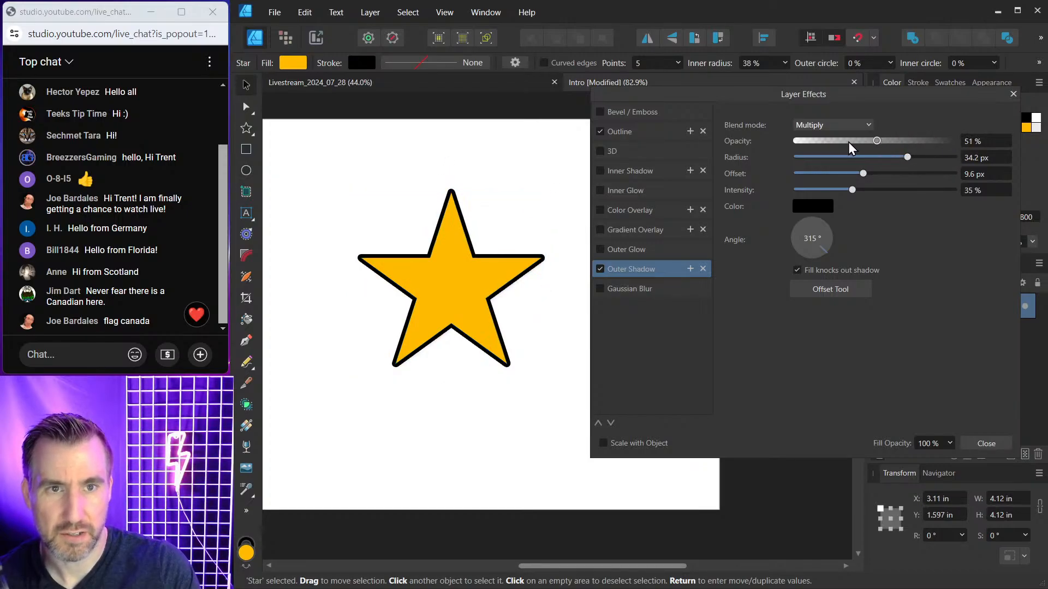
{"action": "mouse_move", "coordinate": [851, 190]}
{"action": "left_mouse_down"}
{"action": "mouse_move", "coordinate": [818, 177]}
{"action": "mouse_move", "coordinate": [851, 174]}
{"action": "left_mouse_up"}
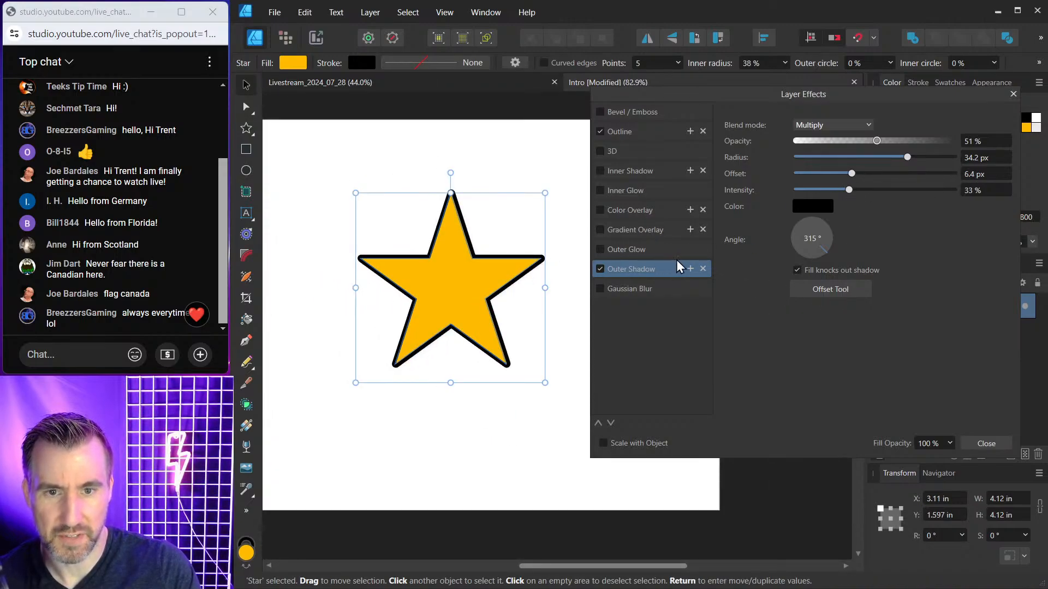
- Check the outer shadow's blend mode choices, readjust its radius and close the star's layer effects
{"action": "left_click", "coordinate": [627, 249]}
{"action": "left_click", "coordinate": [631, 268]}
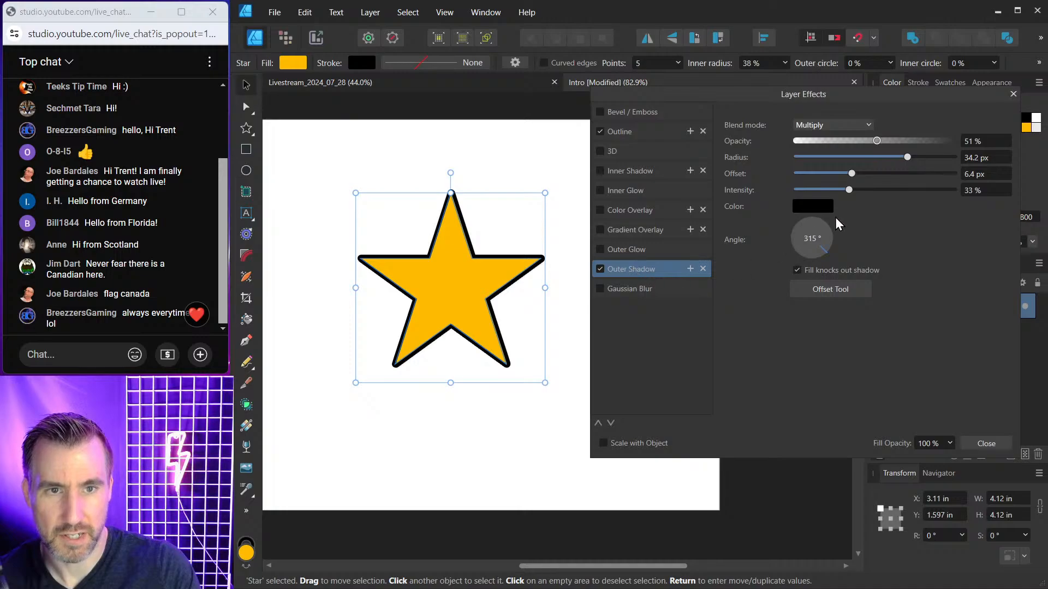
{"action": "left_click", "coordinate": [843, 124]}
{"action": "left_click", "coordinate": [842, 124]}
{"action": "left_click_drag", "start_coordinate": [906, 157], "coordinate": [923, 339]}
{"action": "left_click", "coordinate": [987, 443]}
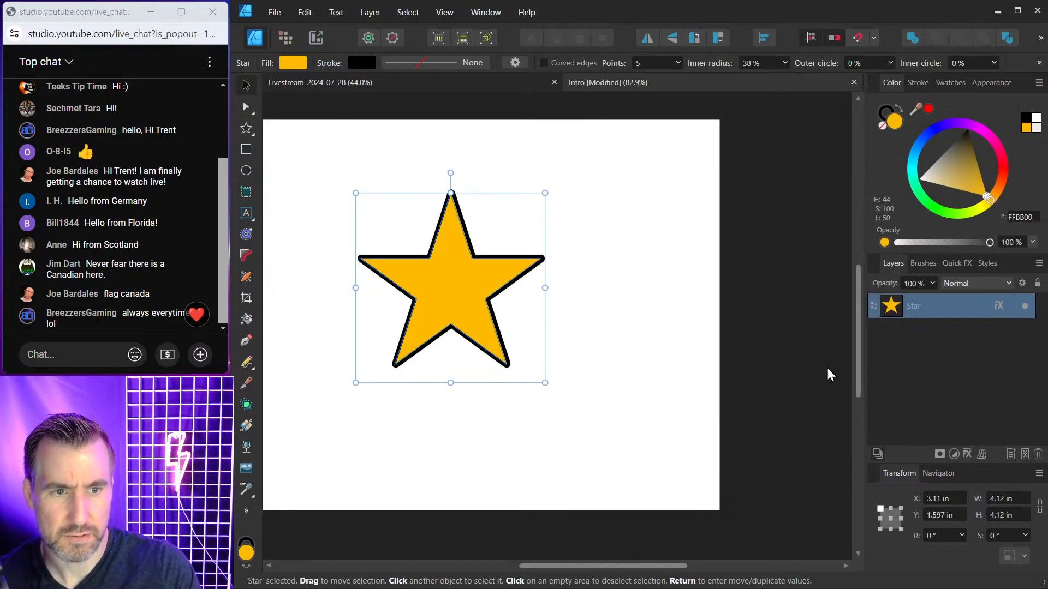
- Draw a circle about 2.6 in across beside the star and move it to about X 7.75 in, Y 1.21 in
{"action": "left_click", "coordinate": [827, 368]}
{"action": "left_click", "coordinate": [246, 170]}
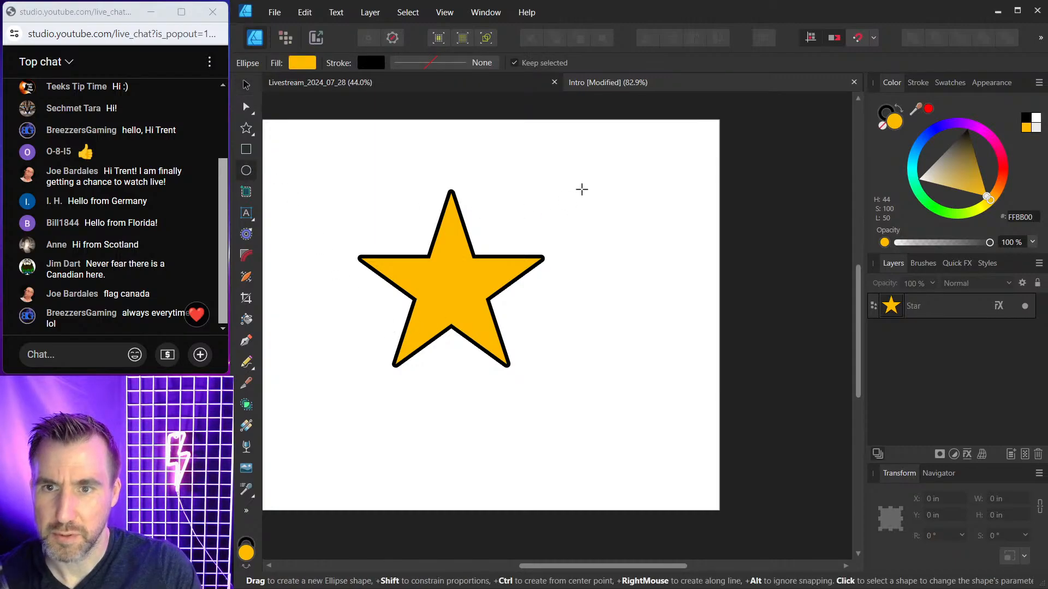
{"action": "left_click_drag", "start_coordinate": [582, 189], "coordinate": [700, 309]}
{"action": "key", "text": "v"}
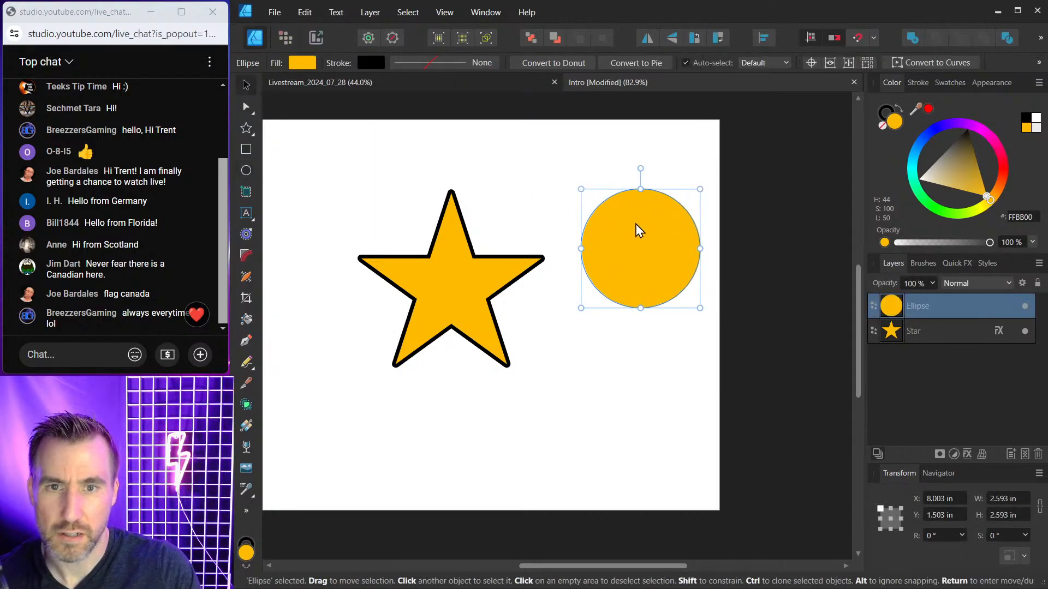
{"action": "left_click_drag", "start_coordinate": [636, 224], "coordinate": [625, 210]}
- Apply an outer shadow with a 38.5 px radius to the circle
{"action": "left_click", "coordinate": [967, 455]}
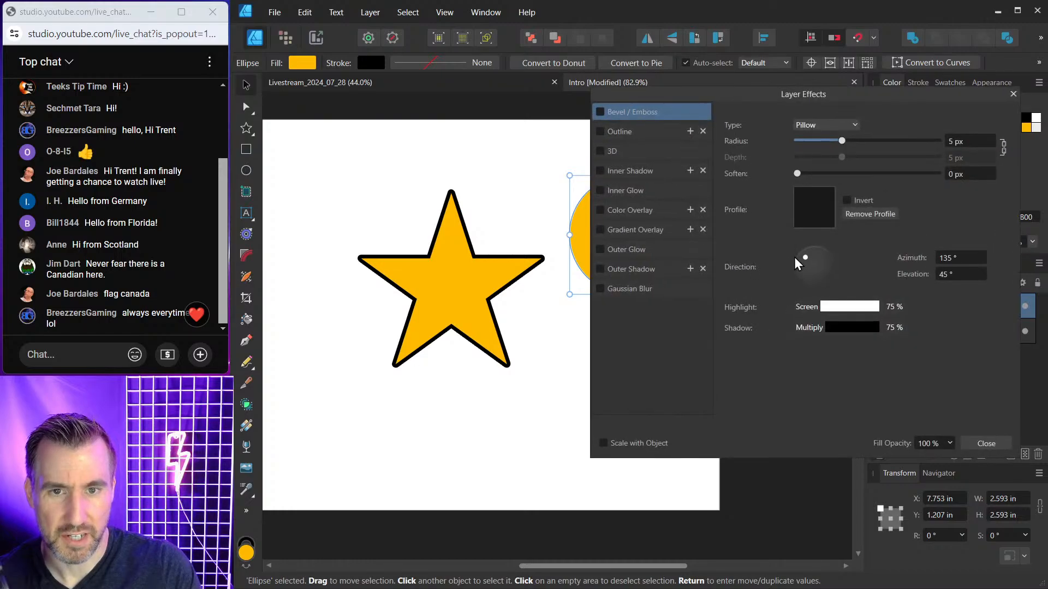
{"action": "left_click_drag", "start_coordinate": [773, 100], "coordinate": [252, 102]}
{"action": "left_click", "coordinate": [706, 267]}
{"action": "left_click_drag", "start_coordinate": [272, 160], "coordinate": [401, 165]}
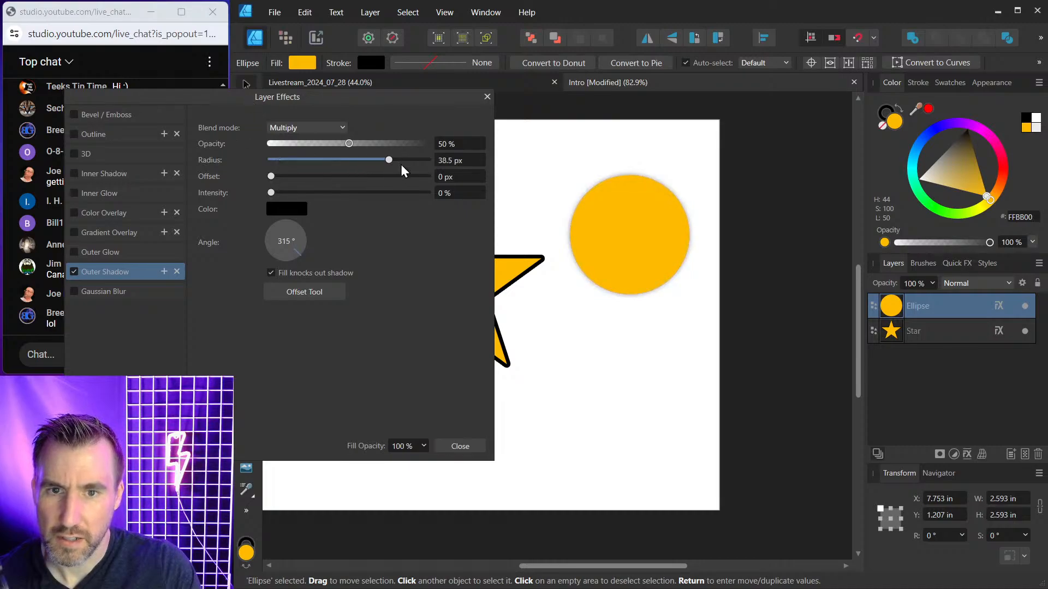
{"action": "left_click", "coordinate": [487, 97]}
- Reopen the star's layer effects and set its outer shadow to a 7.6 px radius and 13 % intensity
{"action": "left_click", "coordinate": [911, 331]}
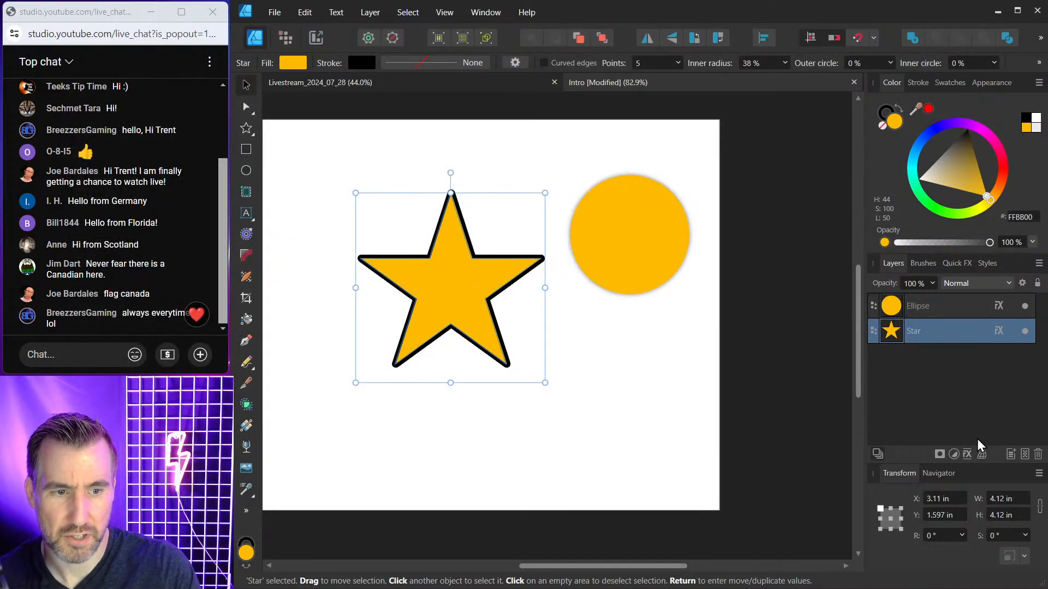
{"action": "left_click", "coordinate": [967, 455]}
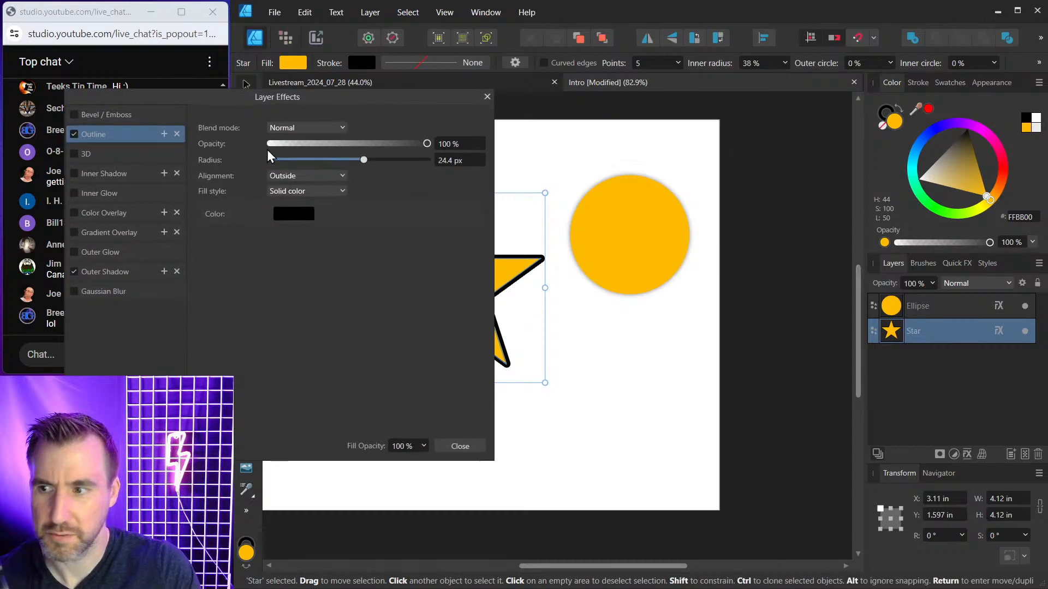
{"action": "left_click_drag", "start_coordinate": [326, 109], "coordinate": [881, 86]}
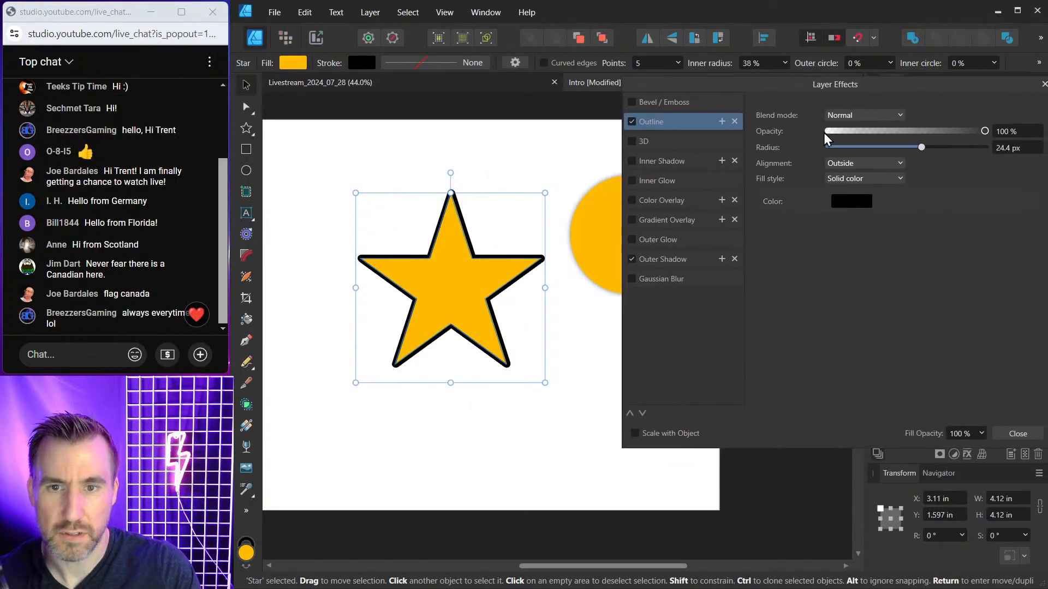
{"action": "left_click", "coordinate": [660, 260]}
{"action": "left_click_drag", "start_coordinate": [879, 176], "coordinate": [844, 180]}
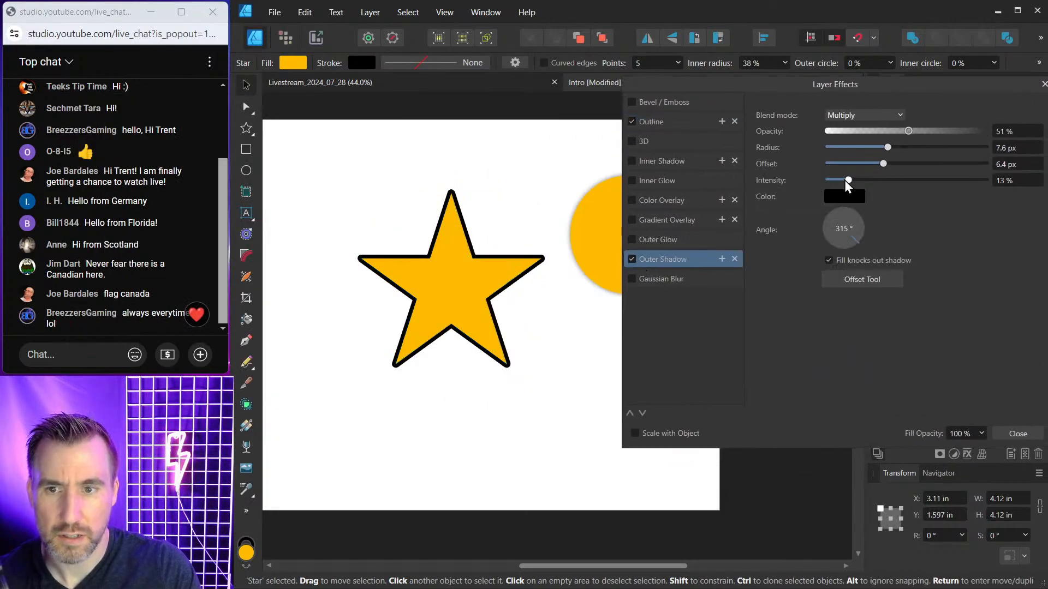
{"action": "left_click", "coordinate": [1017, 433]}
- Delete the outlined star and draw a plain five-pointed star about 3.93 in wide in its place
{"action": "left_click", "coordinate": [511, 159]}
{"action": "left_click", "coordinate": [460, 267]}
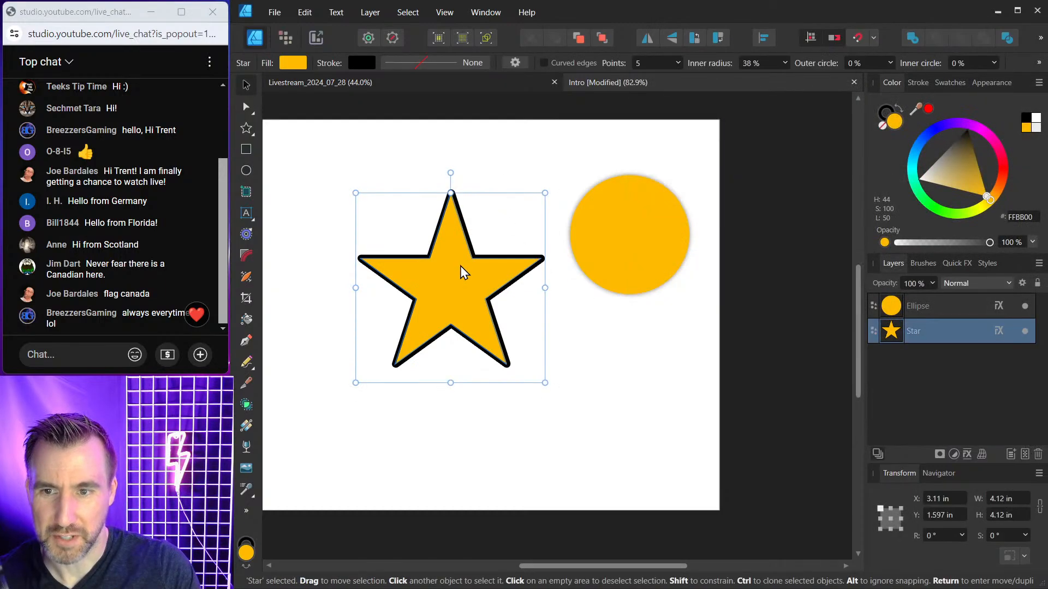
{"action": "key", "text": "Delete"}
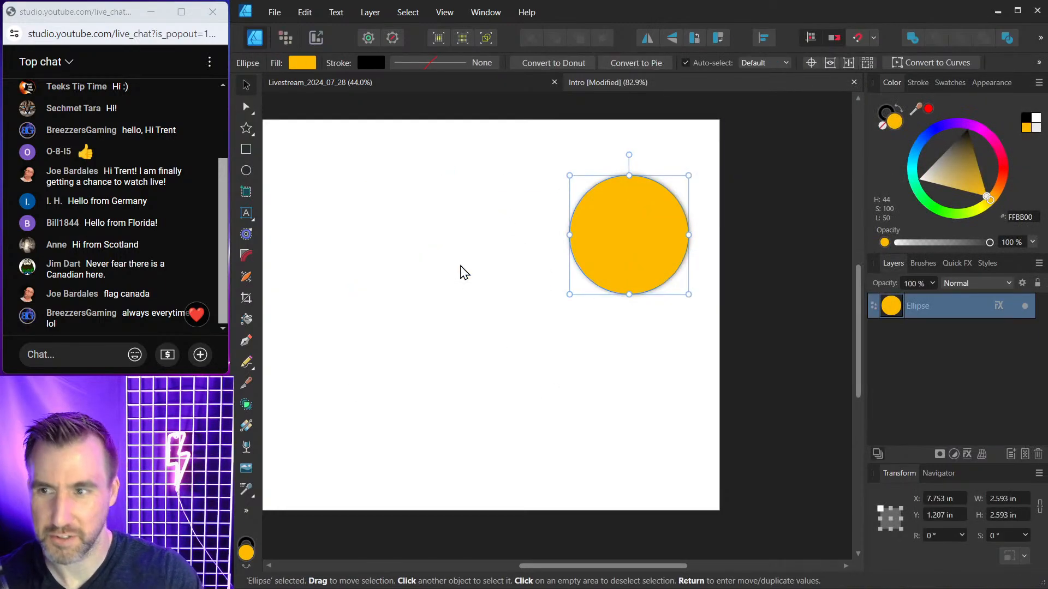
{"action": "left_click", "coordinate": [246, 129]}
{"action": "left_click_drag", "start_coordinate": [325, 192], "coordinate": [510, 367]}
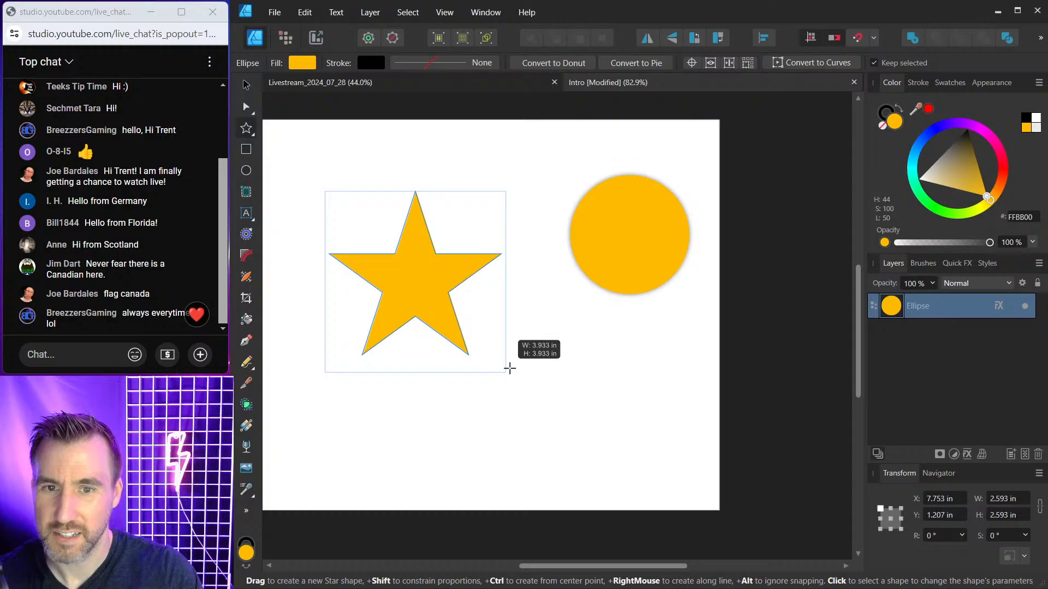
- Delete the circle and move the new star to about X 3.24 in, Y 1.2 in
{"action": "left_click", "coordinate": [633, 252]}
{"action": "key", "text": "Delete"}
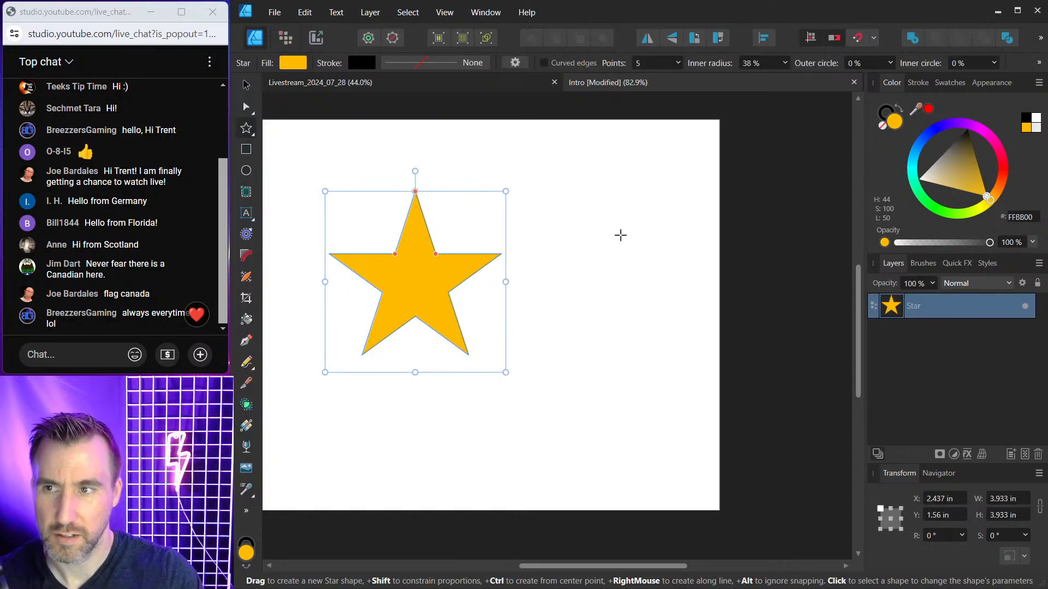
{"action": "left_click", "coordinate": [246, 84]}
{"action": "left_click_drag", "start_coordinate": [419, 286], "coordinate": [454, 272]}
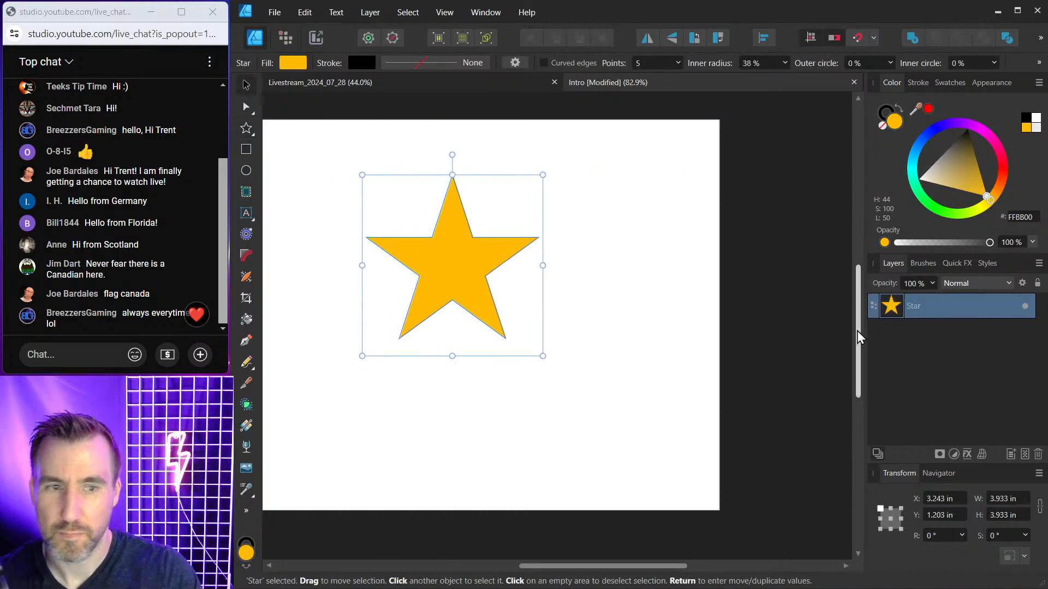
- Apply an outer shadow to the new star with 19.5 px radius, 26.5 px offset and 66 % intensity
{"action": "left_click", "coordinate": [966, 454]}
{"action": "left_click", "coordinate": [633, 259]}
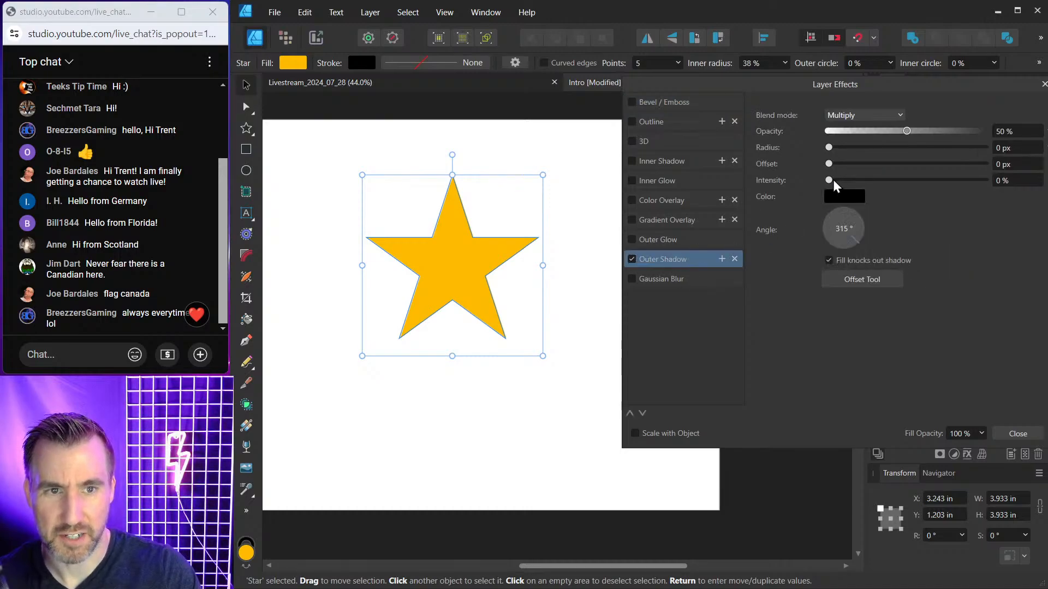
{"action": "left_click_drag", "start_coordinate": [833, 179], "coordinate": [925, 164]}
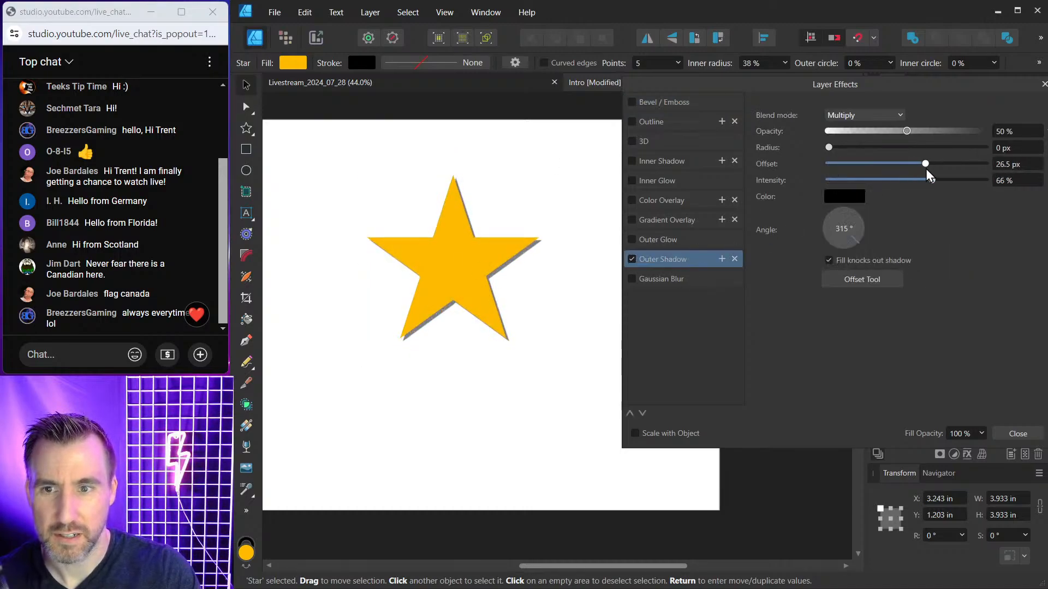
{"action": "left_click_drag", "start_coordinate": [827, 148], "coordinate": [912, 147]}
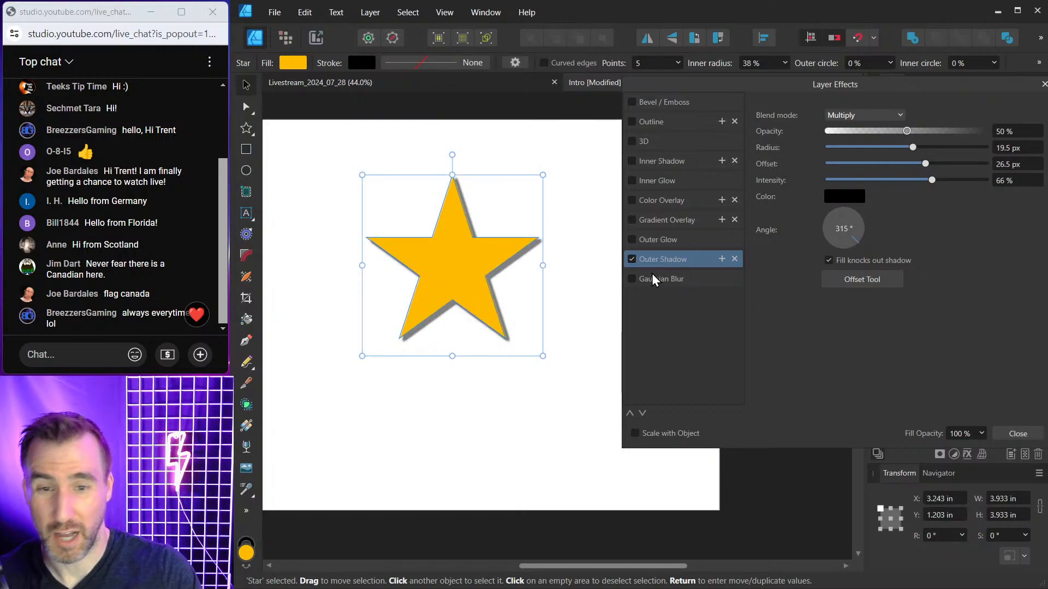
- Enable an Outline effect with a 9.4 px radius on the star and add a second Outline effect
{"action": "left_click", "coordinate": [647, 124]}
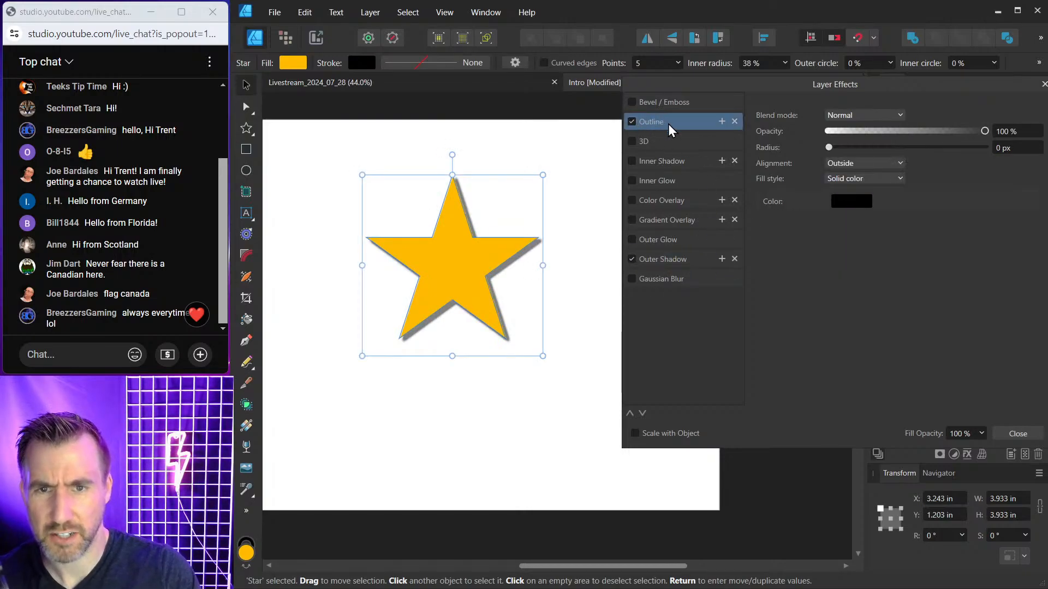
{"action": "left_click_drag", "start_coordinate": [829, 146], "coordinate": [894, 149]}
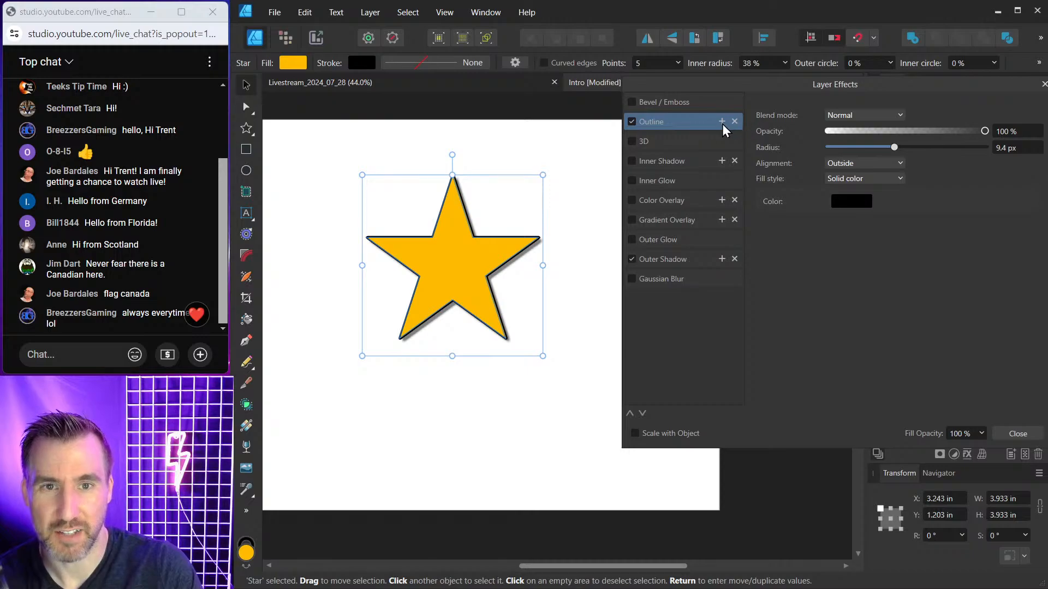
{"action": "left_click", "coordinate": [721, 121]}
- Color the second outline bright pink and set its radius to 25 px
{"action": "left_click", "coordinate": [666, 142]}
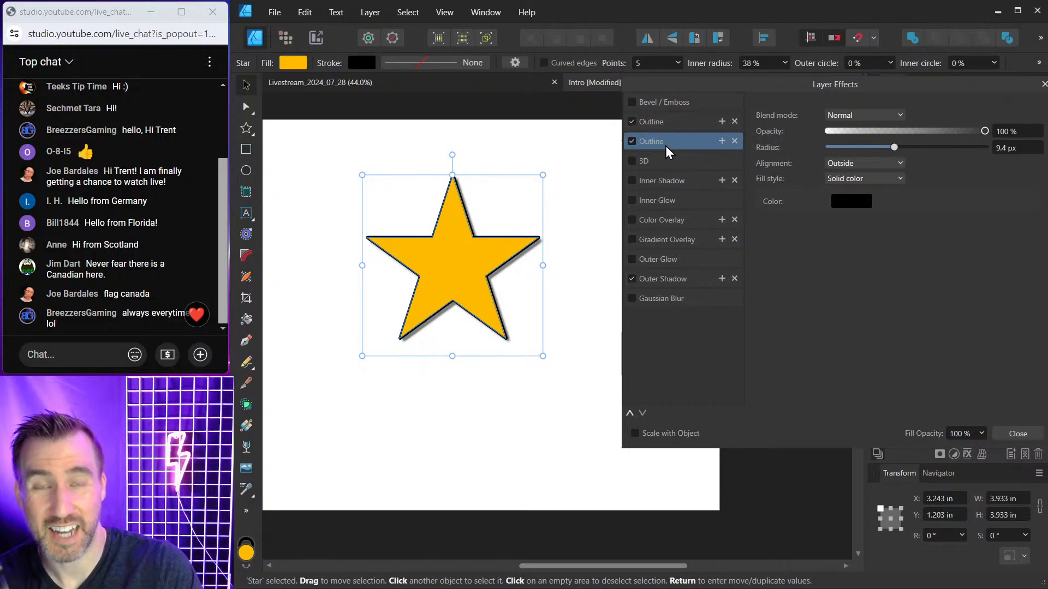
{"action": "left_click", "coordinate": [850, 202]}
{"action": "left_click_drag", "start_coordinate": [870, 249], "coordinate": [884, 261]}
{"action": "left_click", "coordinate": [1003, 280]}
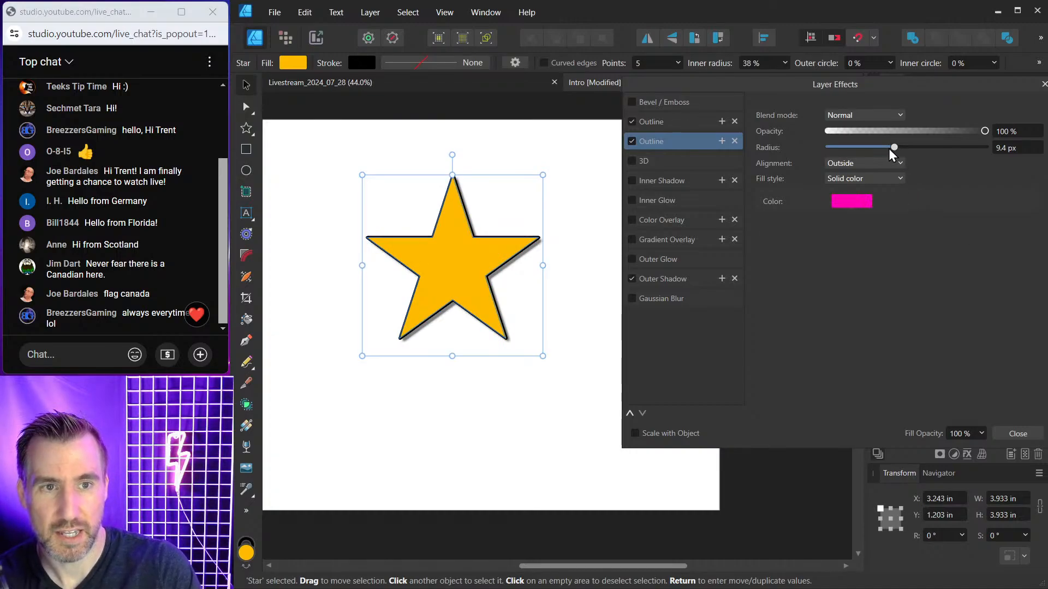
{"action": "left_click_drag", "start_coordinate": [889, 150], "coordinate": [922, 148]}
- Examine the two outlines around the star's upper tip and compare the settings of both Outline effects
{"action": "scroll", "coordinate": [461, 196], "scroll_direction": "up", "scroll_amount": 5, "text": "ctrl"}
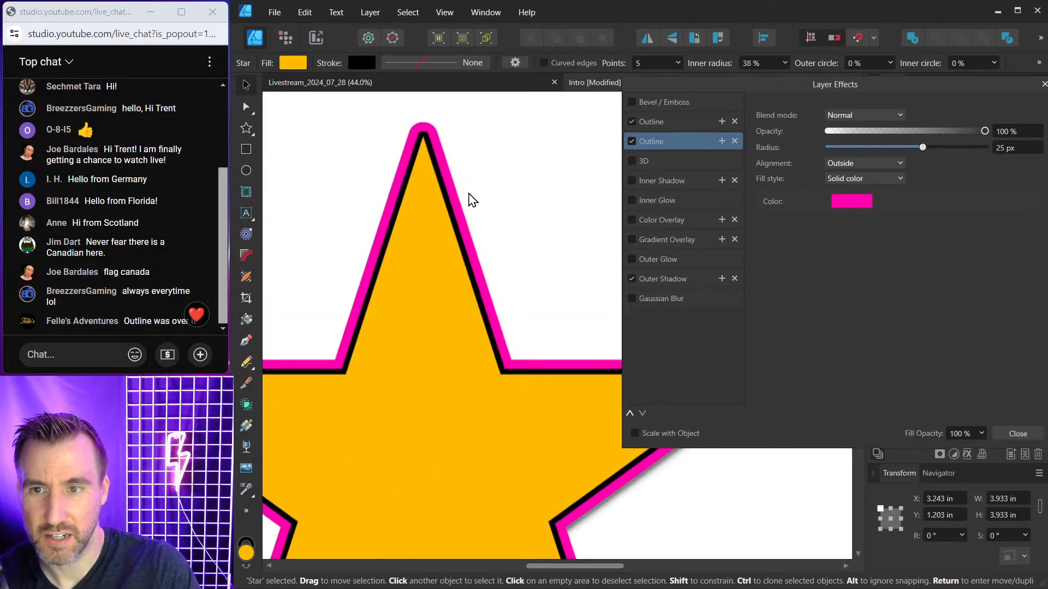
{"action": "left_click", "coordinate": [684, 125]}
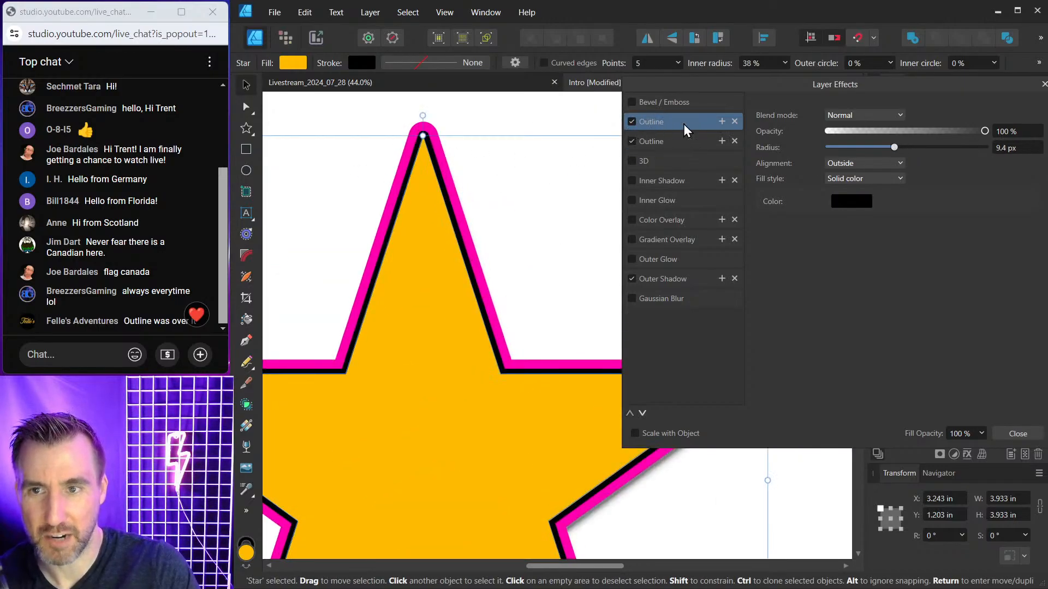
{"action": "left_click", "coordinate": [665, 139]}
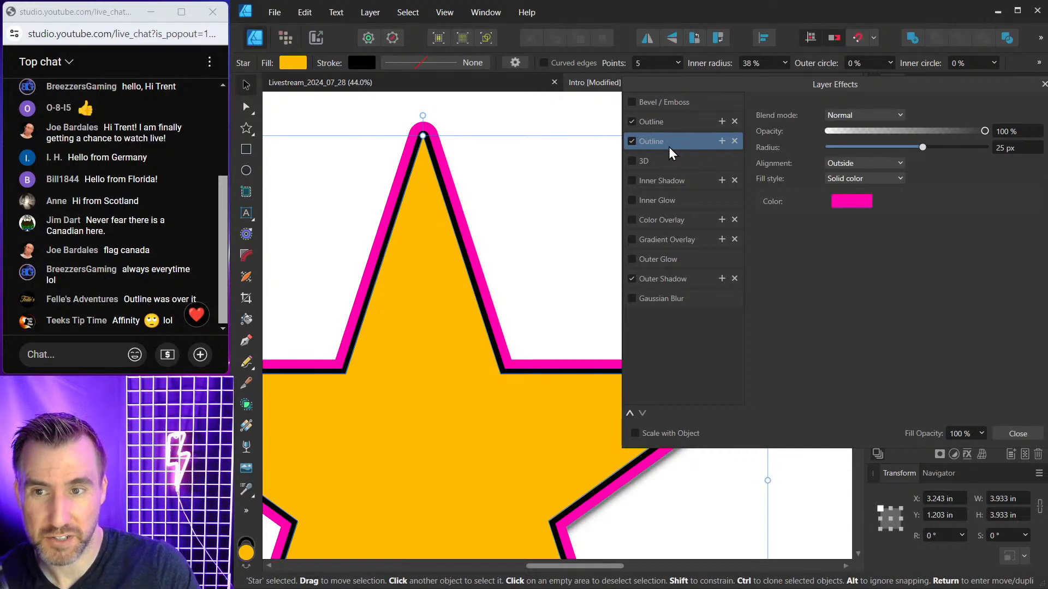
- Set the pink outline's radius to 30.5 px, and move the black Outline effect below the pink one and back above it
{"action": "mouse_move", "coordinate": [921, 148]}
{"action": "left_mouse_down"}
{"action": "mouse_move", "coordinate": [944, 146]}
{"action": "mouse_move", "coordinate": [928, 149]}
{"action": "left_mouse_up"}
{"action": "left_click", "coordinate": [650, 121]}
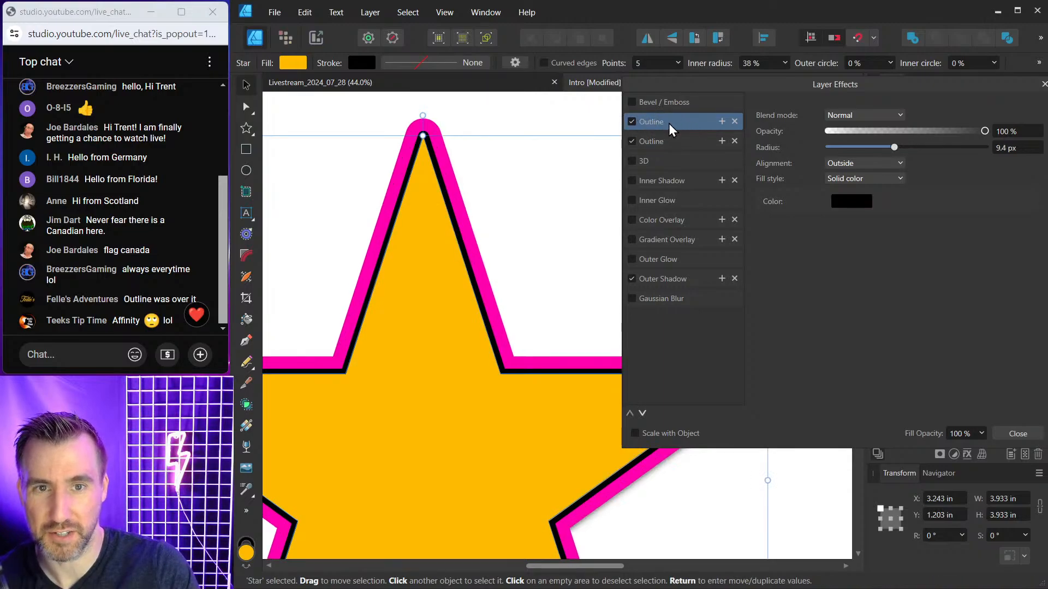
{"action": "key", "text": "ctrl+1"}
{"action": "left_click", "coordinate": [643, 414]}
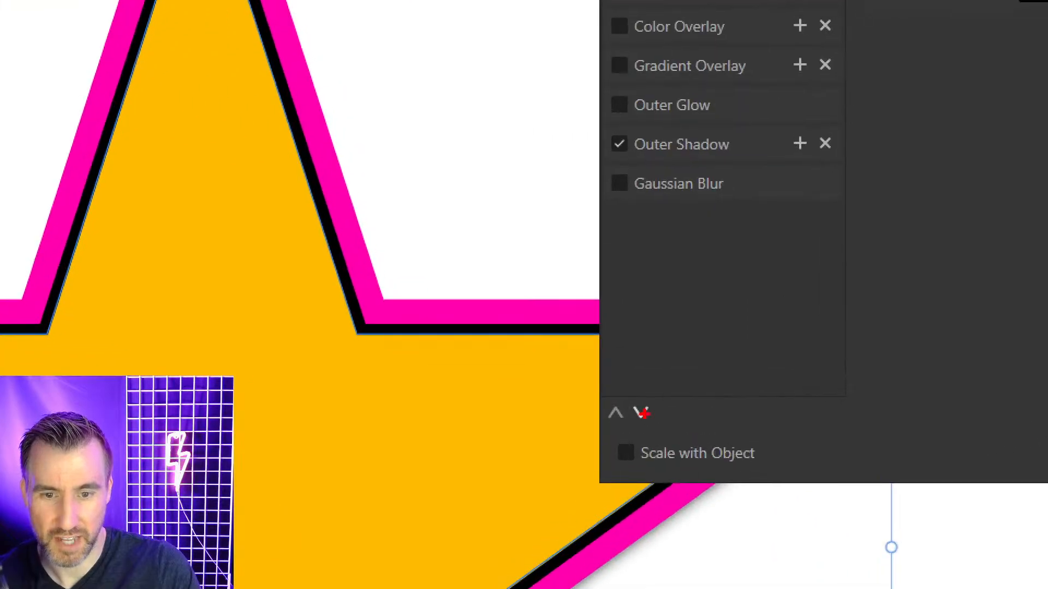
{"action": "mouse_move", "coordinate": [647, 389]}
{"action": "left_mouse_down"}
{"action": "mouse_move", "coordinate": [616, 389]}
{"action": "mouse_move", "coordinate": [591, 430]}
{"action": "mouse_move", "coordinate": [642, 443]}
{"action": "mouse_move", "coordinate": [647, 388]}
{"action": "left_mouse_up"}
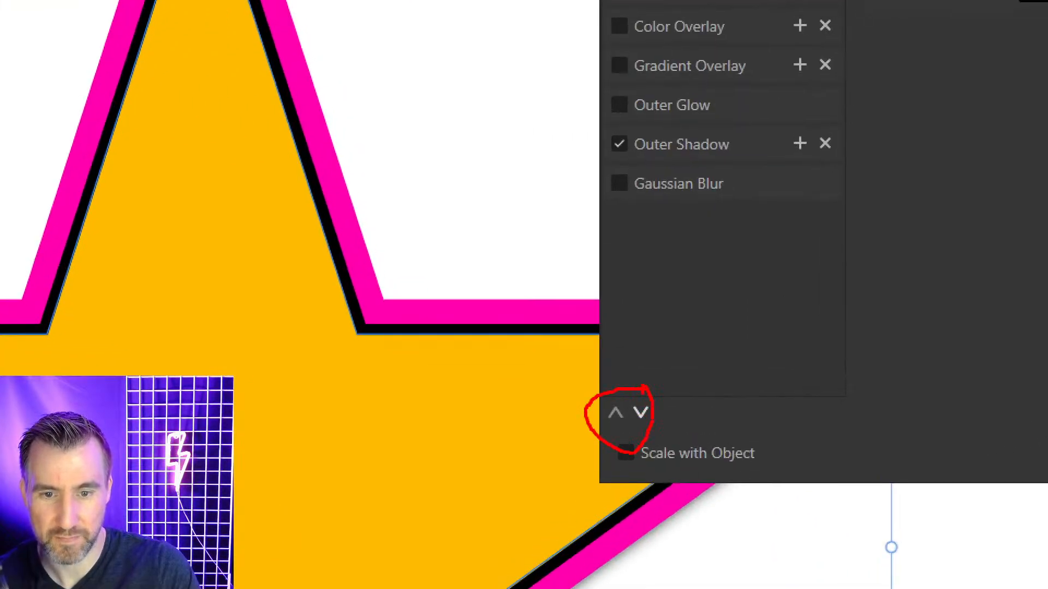
{"action": "key", "text": "Escape"}
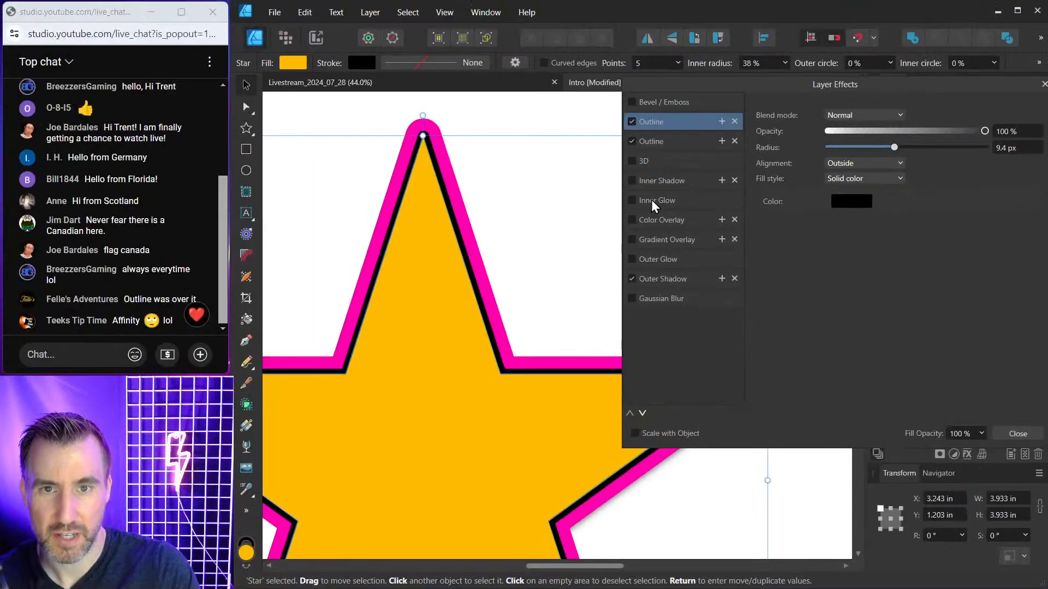
{"action": "left_click", "coordinate": [642, 414]}
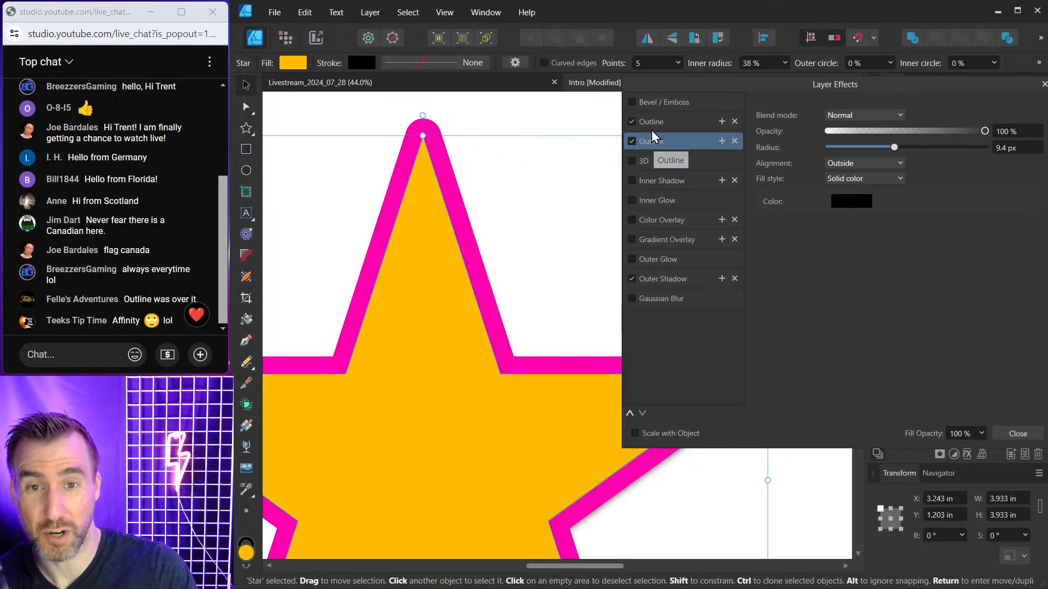
{"action": "left_click", "coordinate": [627, 413]}
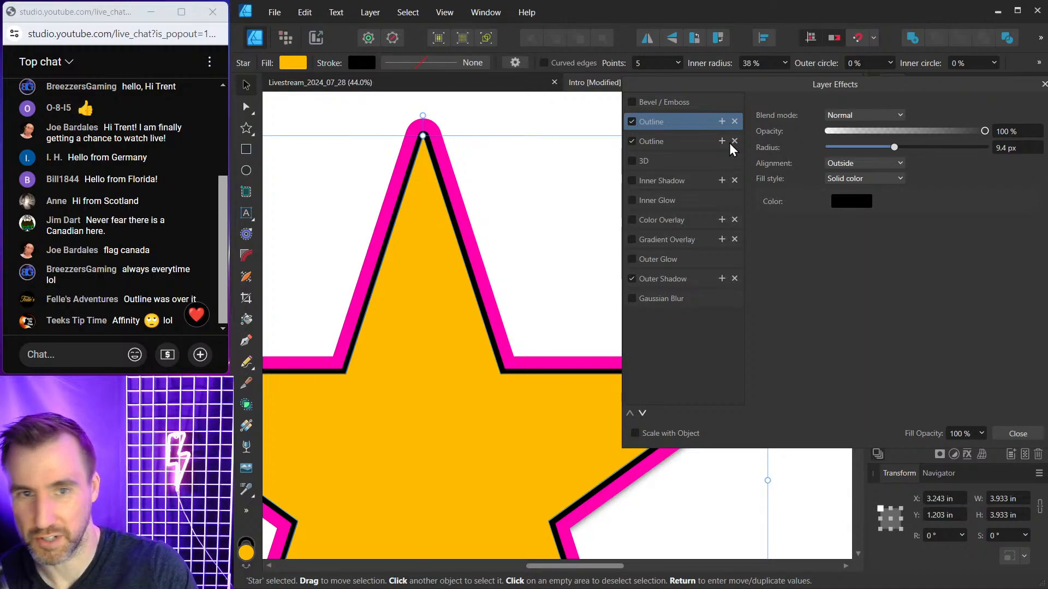
- Delete the pink and the black Outline effects from the star, keeping only its outer shadow, and finish editing the effects
{"action": "left_click", "coordinate": [683, 143]}
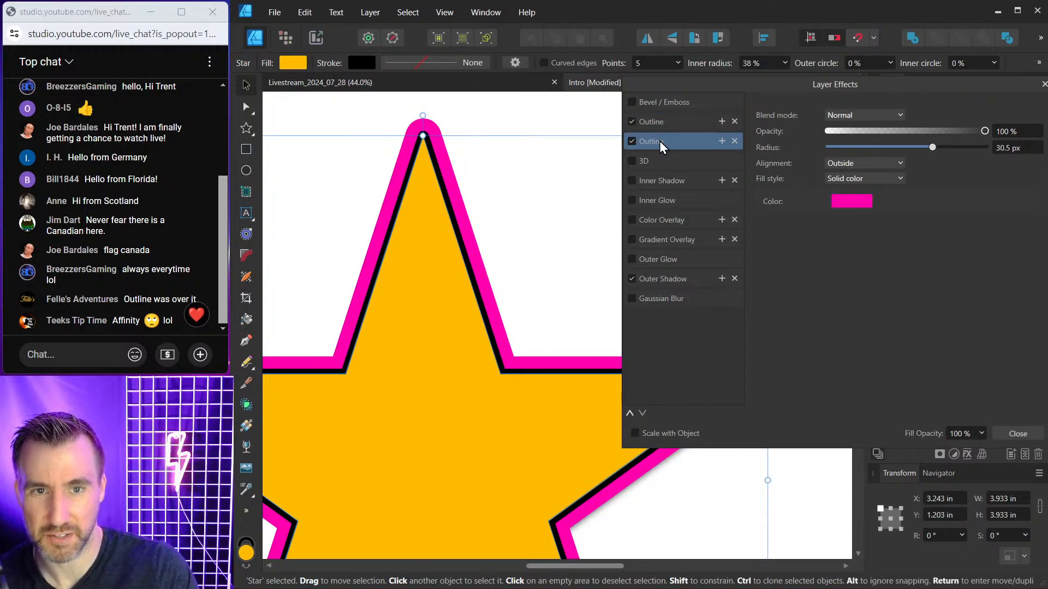
{"action": "left_click", "coordinate": [735, 141]}
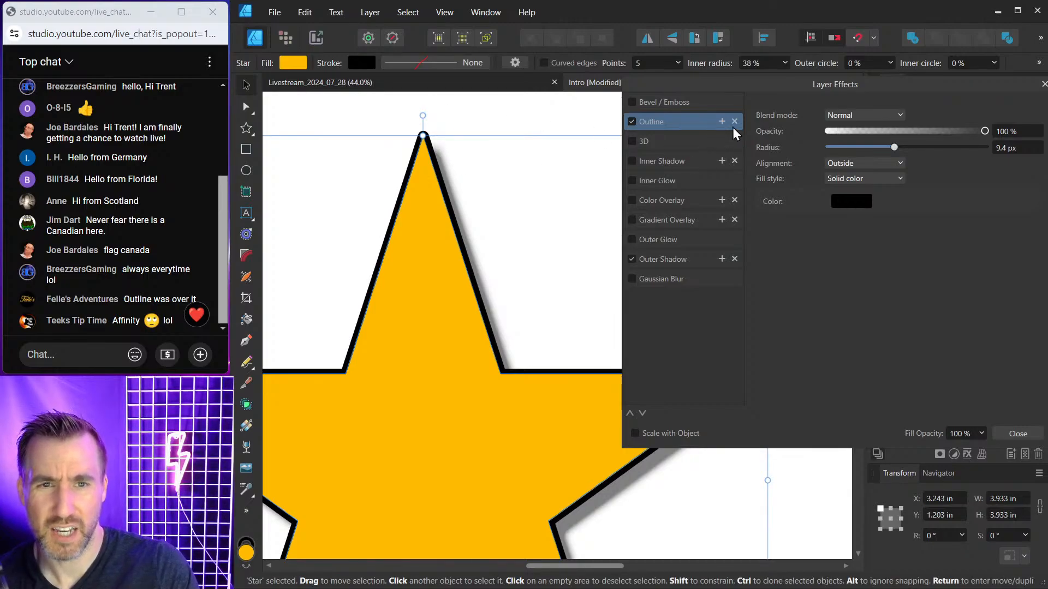
{"action": "left_click", "coordinate": [734, 121]}
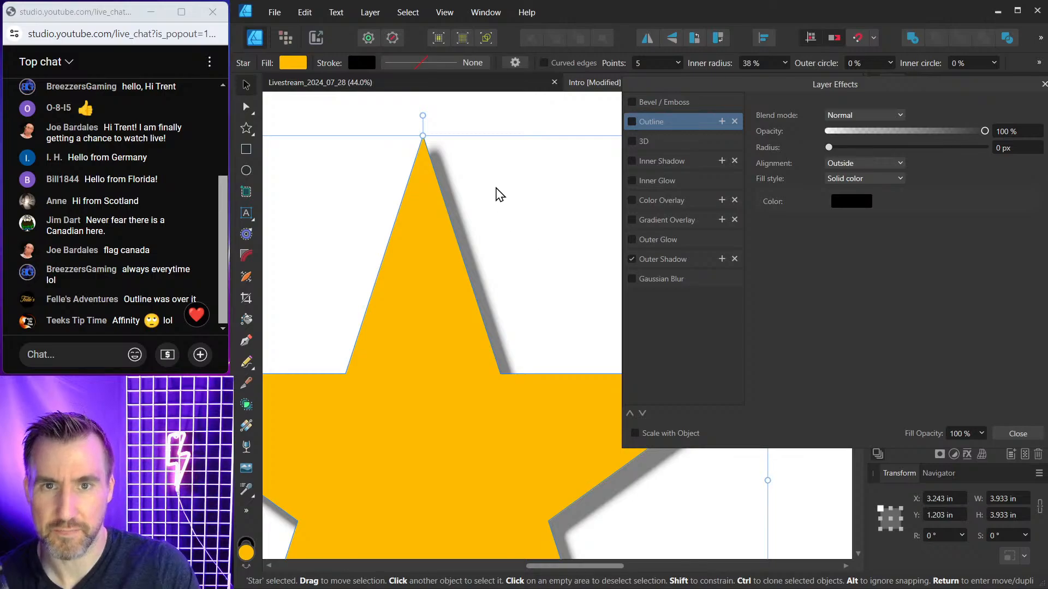
{"action": "key", "text": "ctrl+0"}
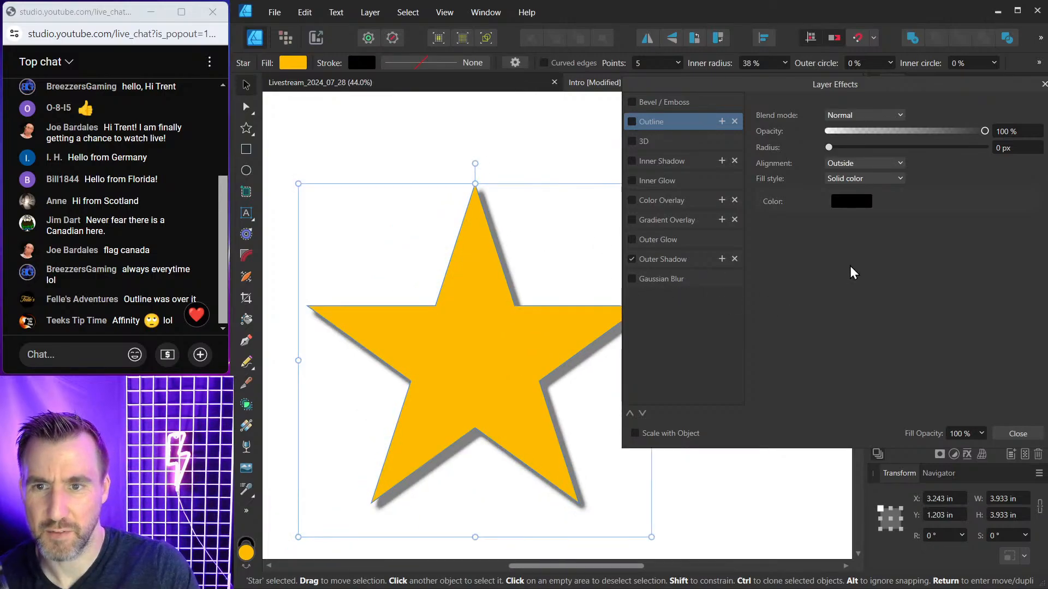
{"action": "left_click", "coordinate": [1004, 434]}
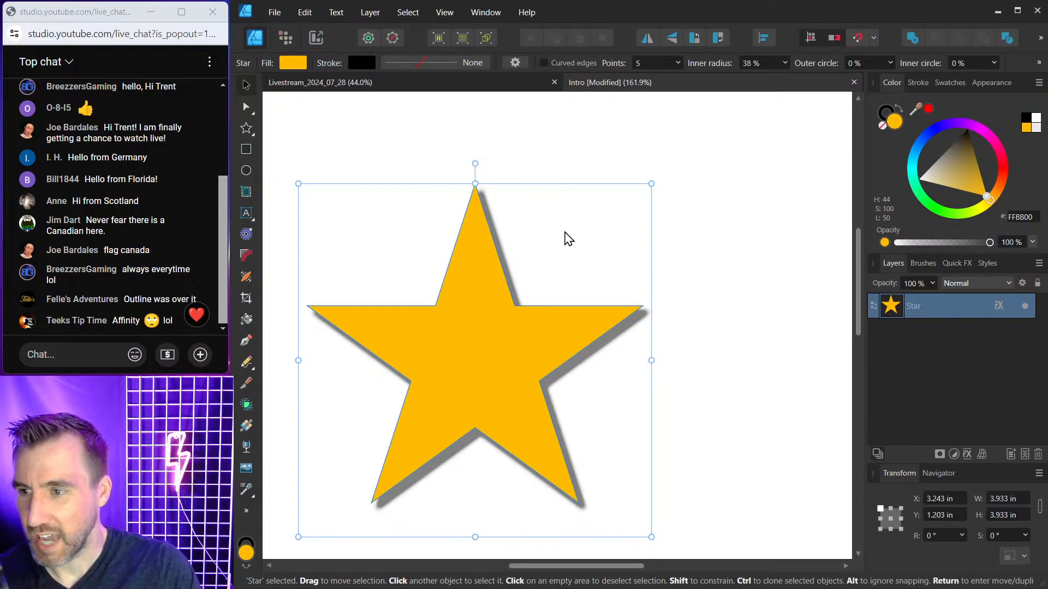
- Draw a second star about 3.04 in wide and place it beside the first at about X 7.16 in, Y 1.52 in
{"action": "left_click", "coordinate": [718, 261]}
{"action": "scroll", "coordinate": [709, 267], "scroll_direction": "right", "scroll_amount": 3}
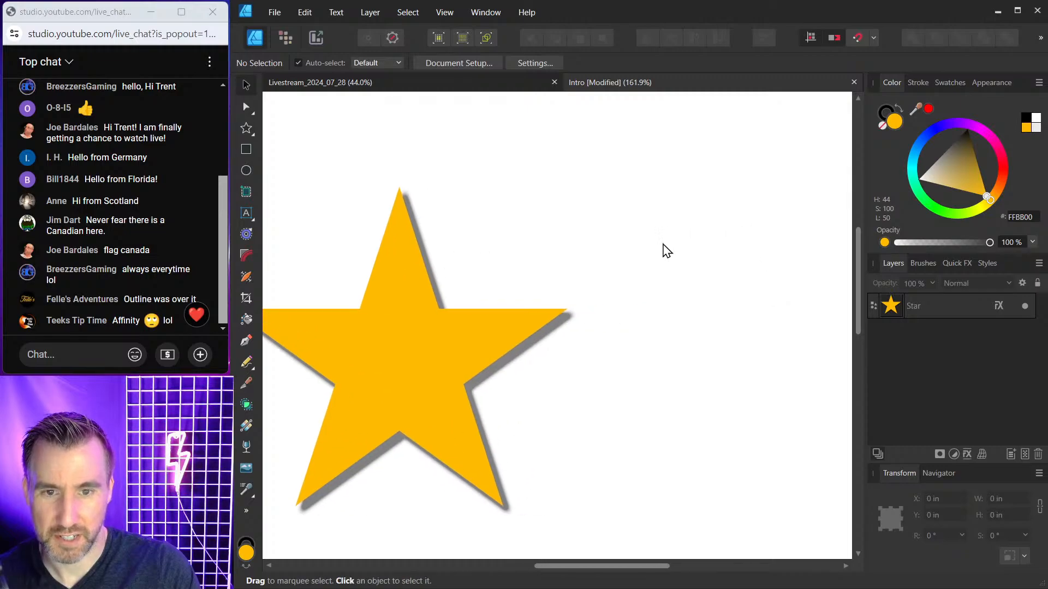
{"action": "left_click", "coordinate": [246, 128]}
{"action": "left_click_drag", "start_coordinate": [753, 201], "coordinate": [562, 377]}
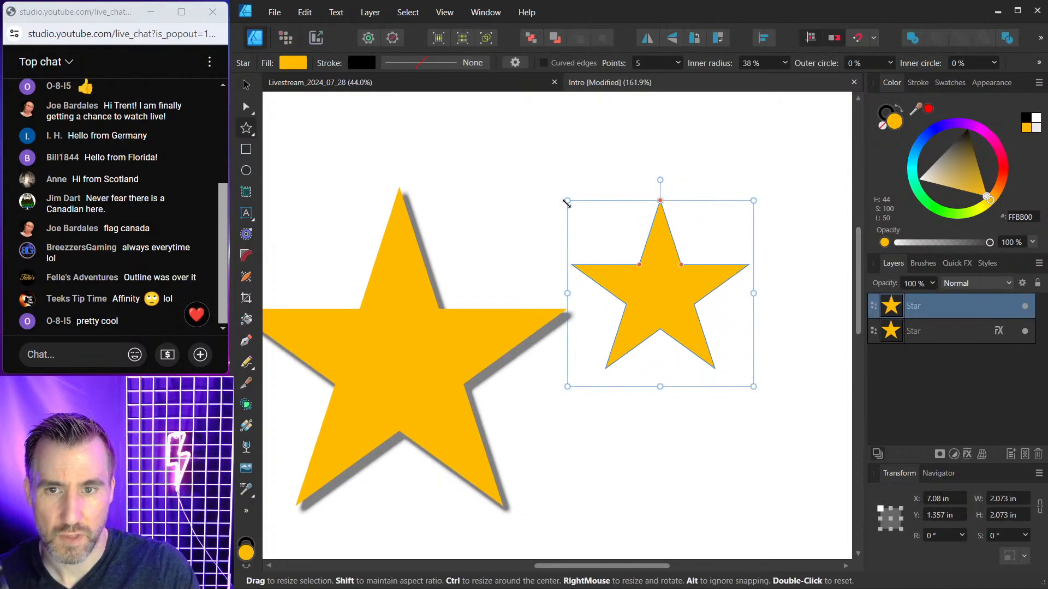
{"action": "left_click_drag", "start_coordinate": [568, 201], "coordinate": [480, 113]}
{"action": "mouse_move", "coordinate": [641, 225]}
{"action": "left_mouse_down"}
{"action": "mouse_move", "coordinate": [697, 276]}
{"action": "mouse_move", "coordinate": [640, 230]}
{"action": "left_mouse_up"}
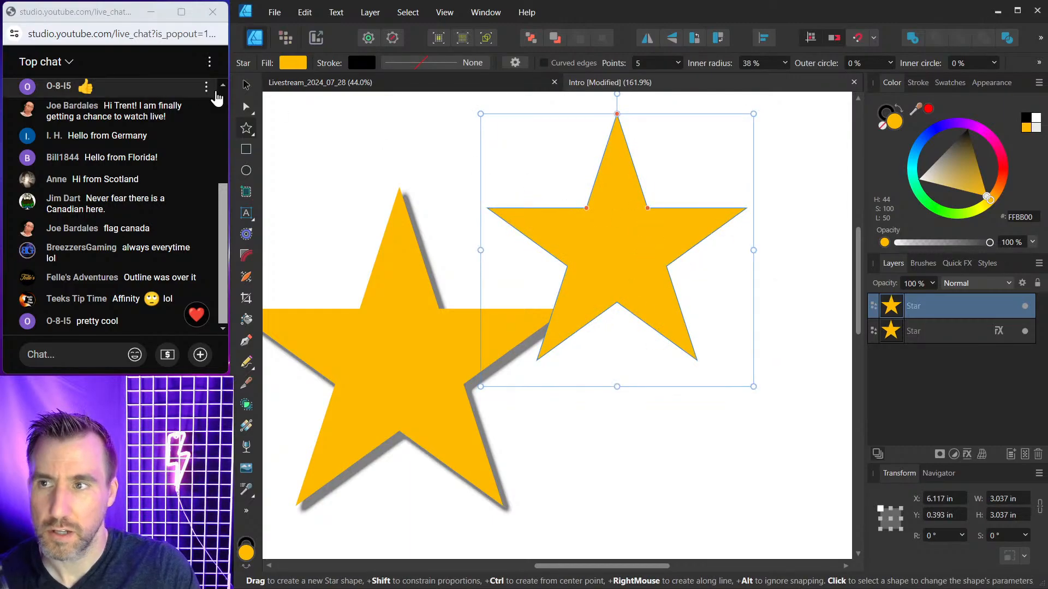
{"action": "key", "text": "v"}
{"action": "scroll", "coordinate": [318, 140], "scroll_direction": "right", "scroll_amount": 3}
{"action": "left_click_drag", "start_coordinate": [508, 197], "coordinate": [605, 300]}
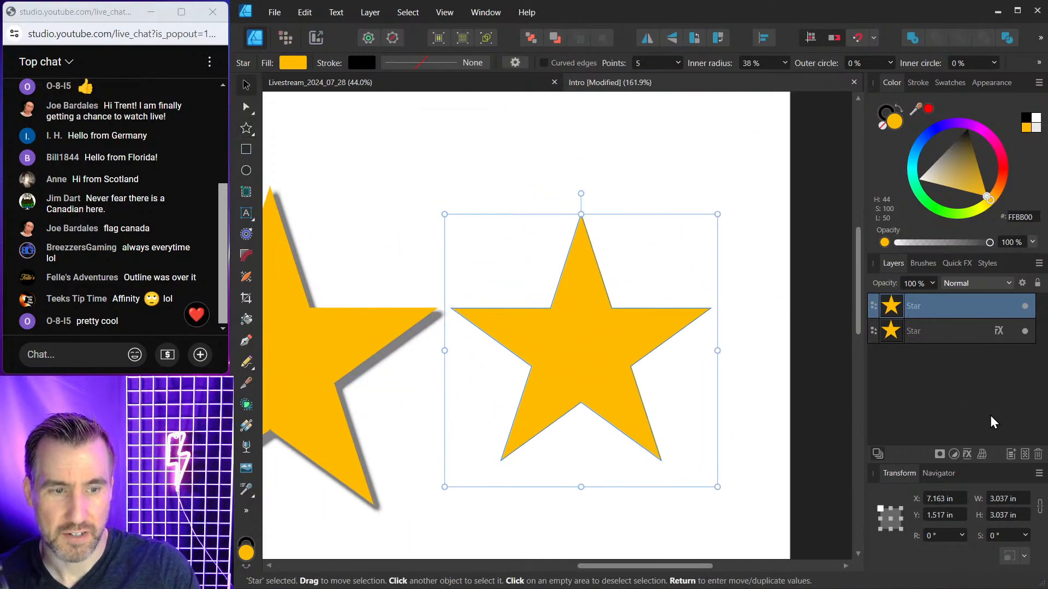
- Give the second star a black outline and an outer shadow with 33.3 px radius, 25.3 px offset and 67 % intensity
{"action": "left_click", "coordinate": [966, 454]}
{"action": "left_click", "coordinate": [670, 125]}
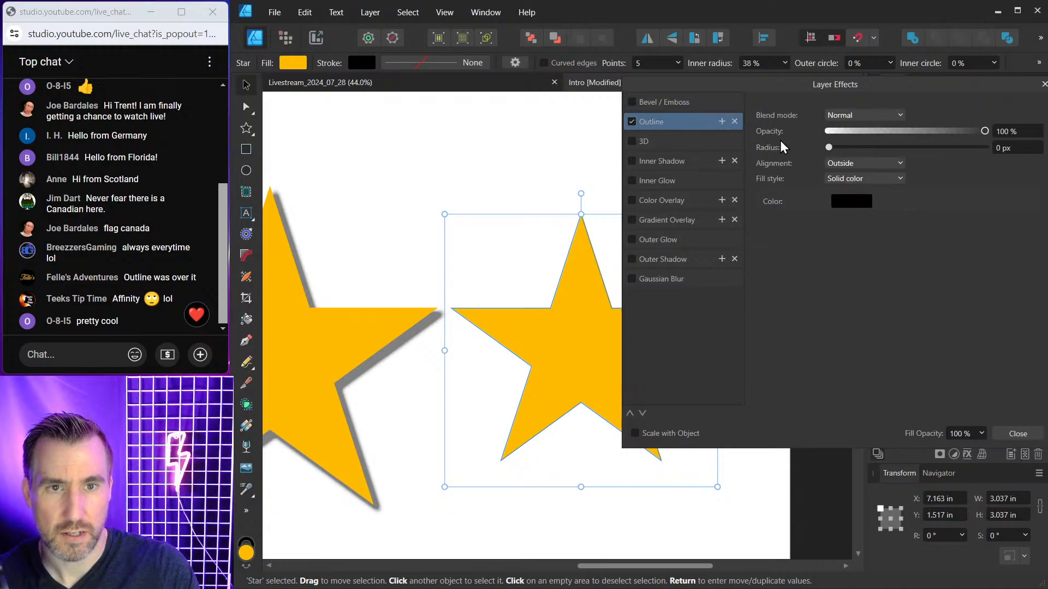
{"action": "left_click_drag", "start_coordinate": [828, 148], "coordinate": [921, 169]}
{"action": "left_click", "coordinate": [649, 261]}
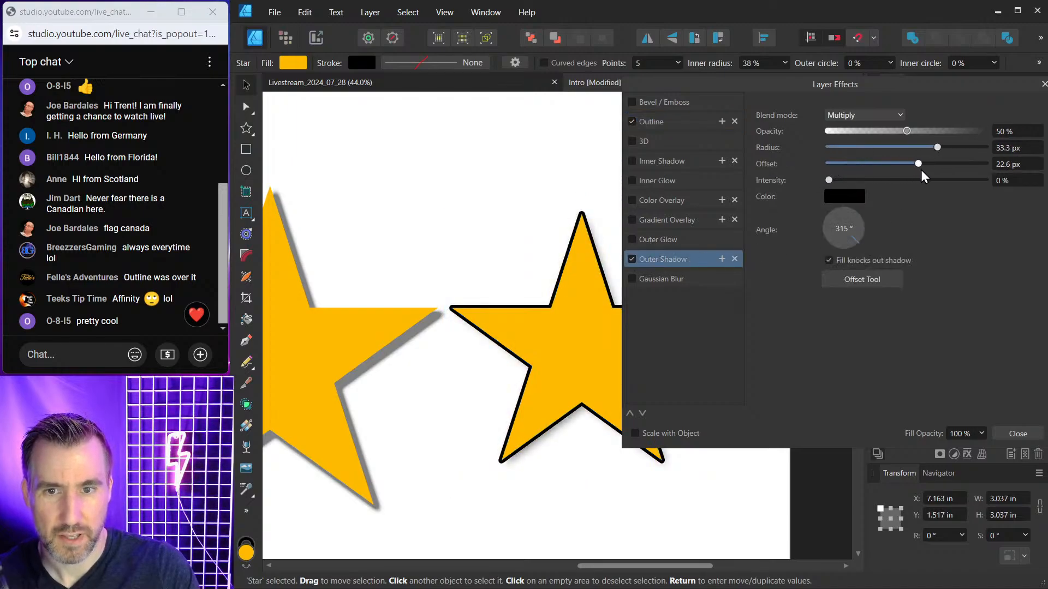
{"action": "left_click_drag", "start_coordinate": [829, 180], "coordinate": [933, 187]}
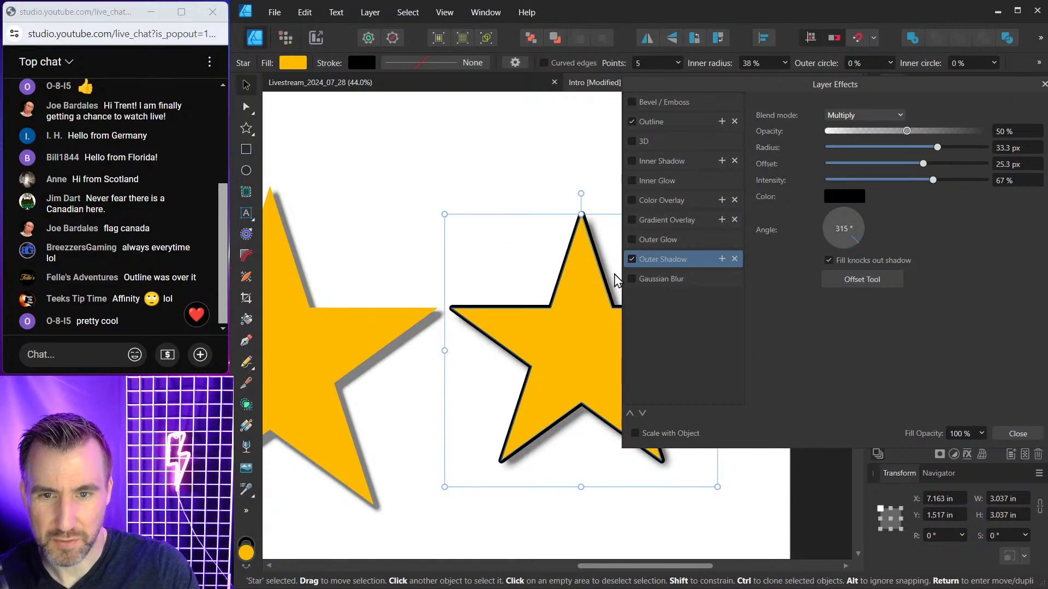
{"action": "left_click_drag", "start_coordinate": [582, 177], "coordinate": [483, 158]}
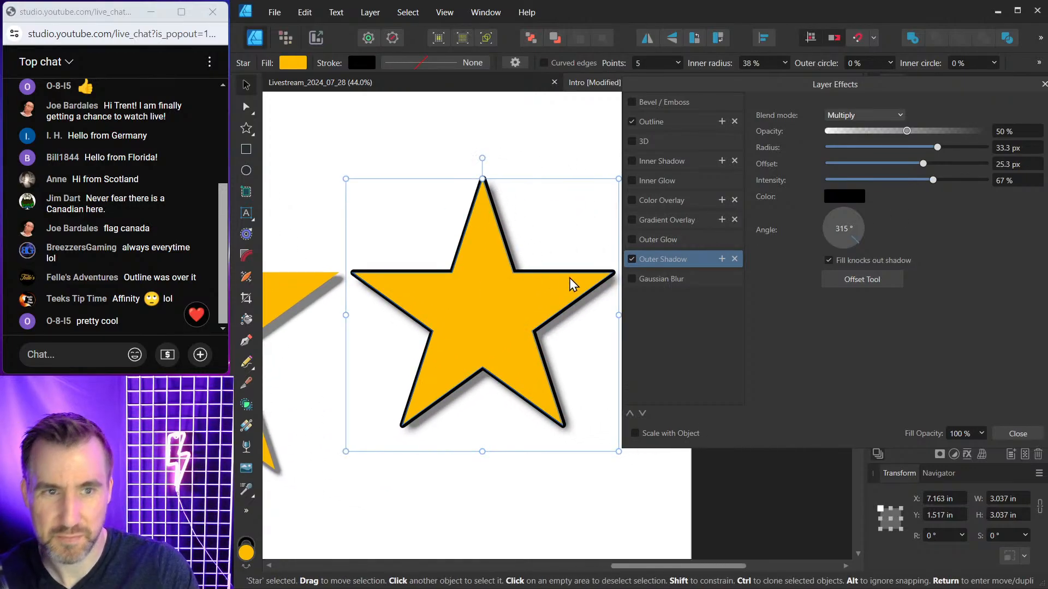
{"action": "left_click", "coordinate": [1017, 433]}
- Delete the outlined second star, leaving nothing selected
{"action": "left_click_drag", "start_coordinate": [404, 136], "coordinate": [670, 149]}
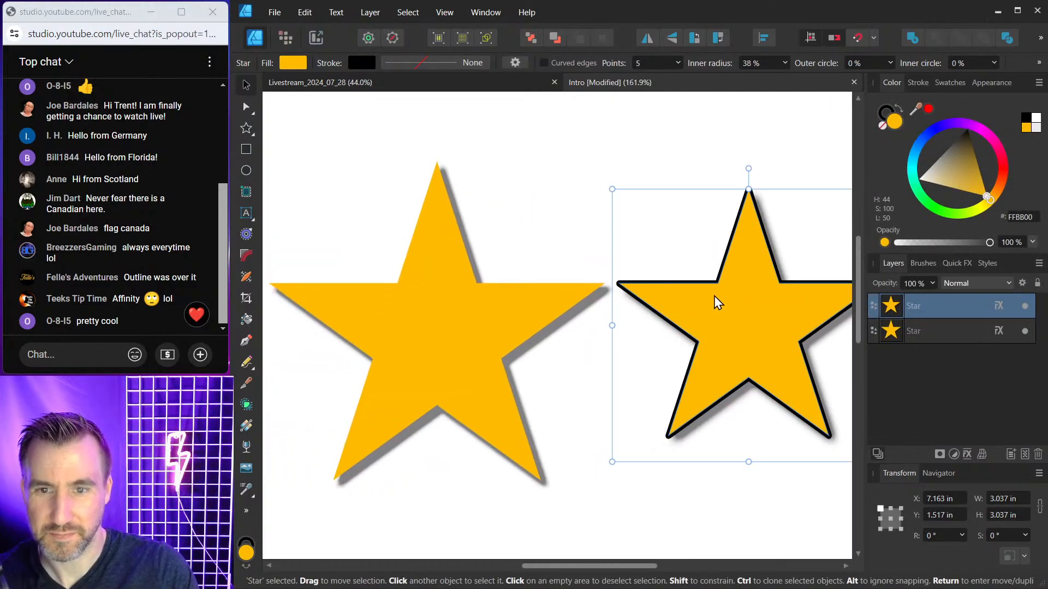
{"action": "key", "text": "Delete"}
{"action": "left_click", "coordinate": [692, 309]}
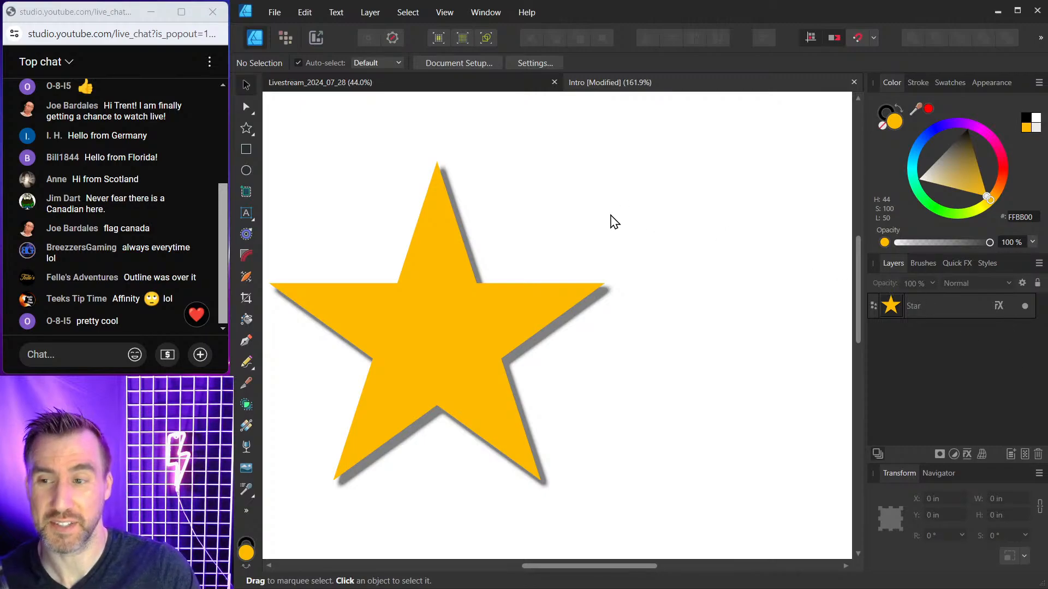
- Draw a circle about 1.89 in wide and place it beside the star at about X 8 in, Y 2.13 in
{"action": "left_click", "coordinate": [246, 172]}
{"action": "left_click_drag", "start_coordinate": [632, 163], "coordinate": [801, 332]}
{"action": "left_click", "coordinate": [246, 86]}
{"action": "scroll", "coordinate": [513, 227], "scroll_direction": "down", "scroll_amount": 3}
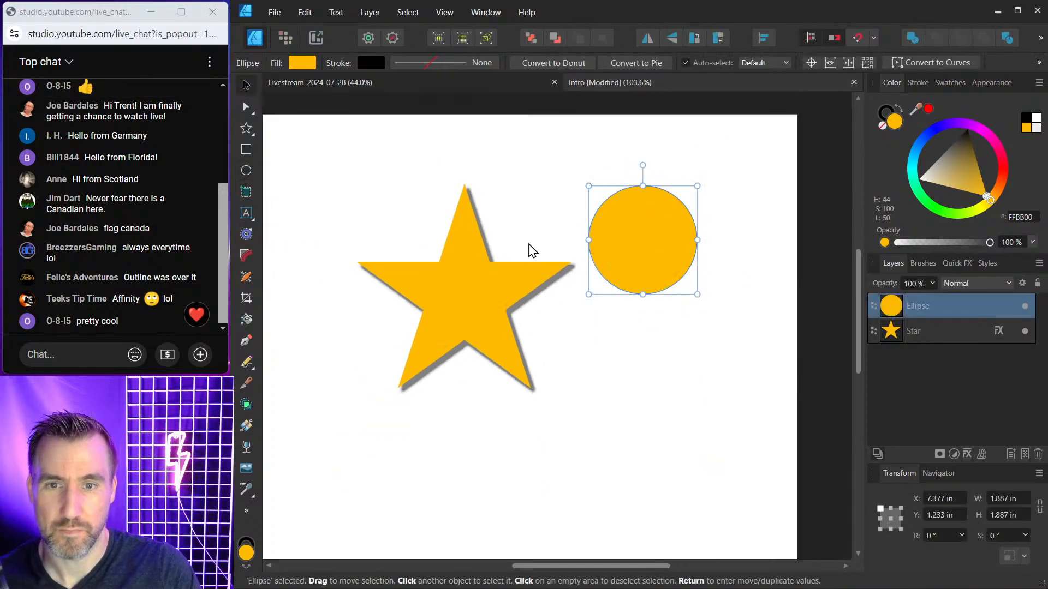
{"action": "left_click_drag", "start_coordinate": [686, 255], "coordinate": [722, 306]}
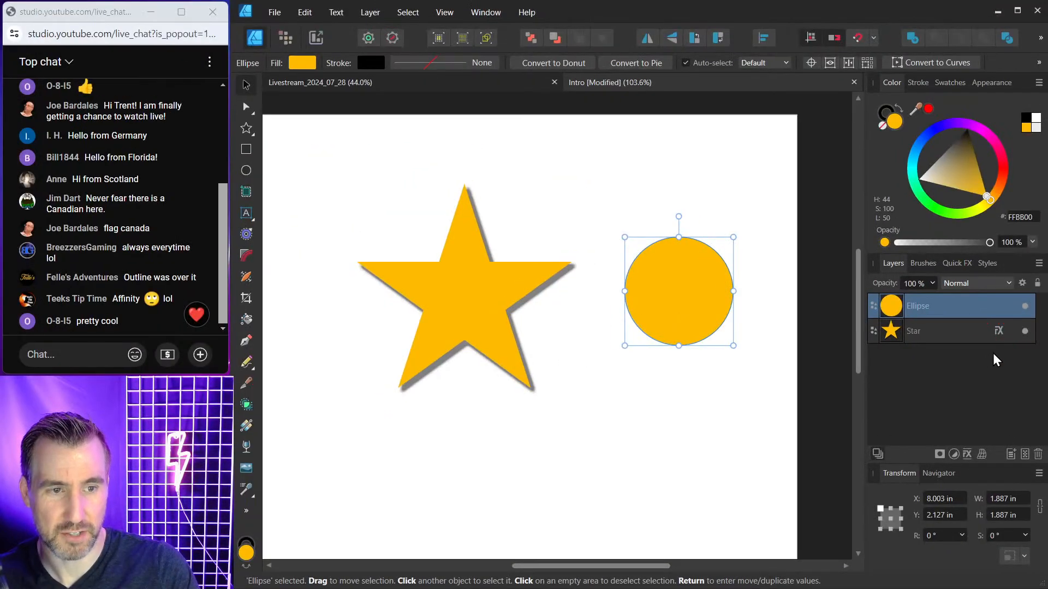
- Copy the star's layer effects onto the circle in the layer stack and enlarge the circle to about 2.64 in
{"action": "left_click_drag", "start_coordinate": [998, 332], "coordinate": [996, 306]}
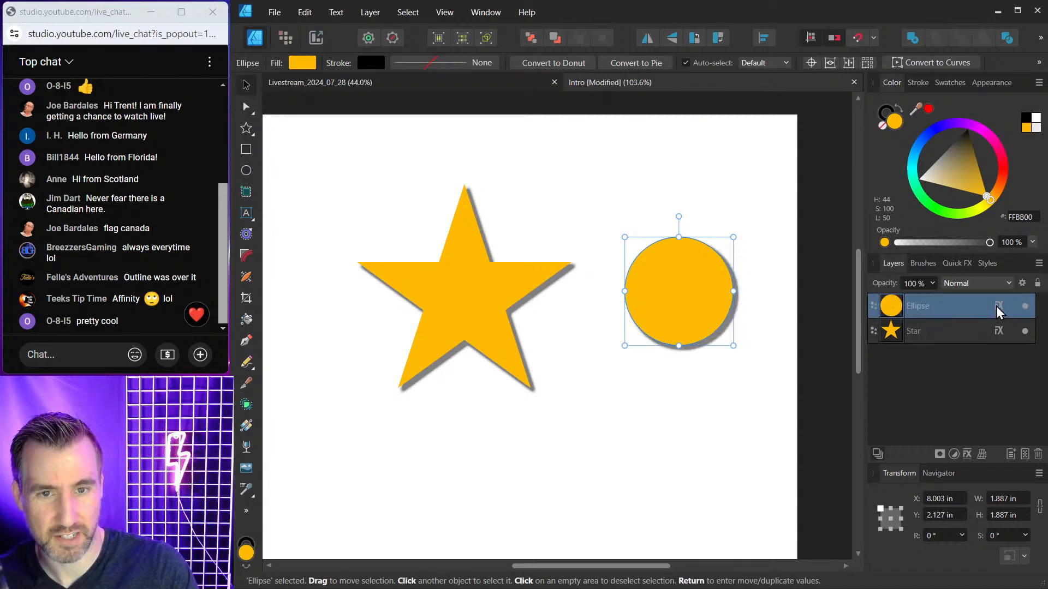
{"action": "left_click", "coordinate": [702, 184]}
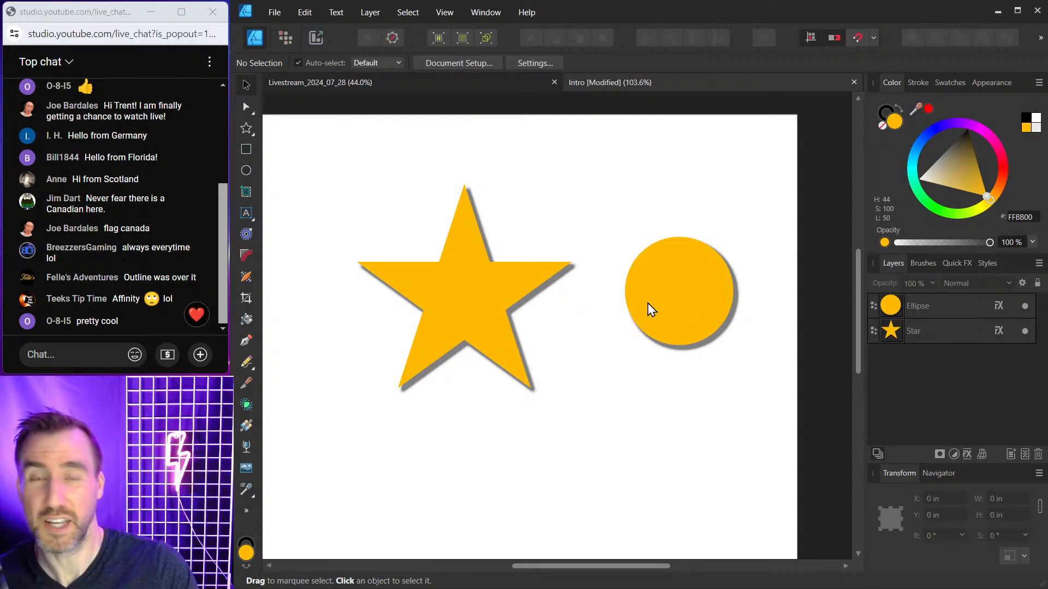
{"action": "left_click", "coordinate": [692, 277]}
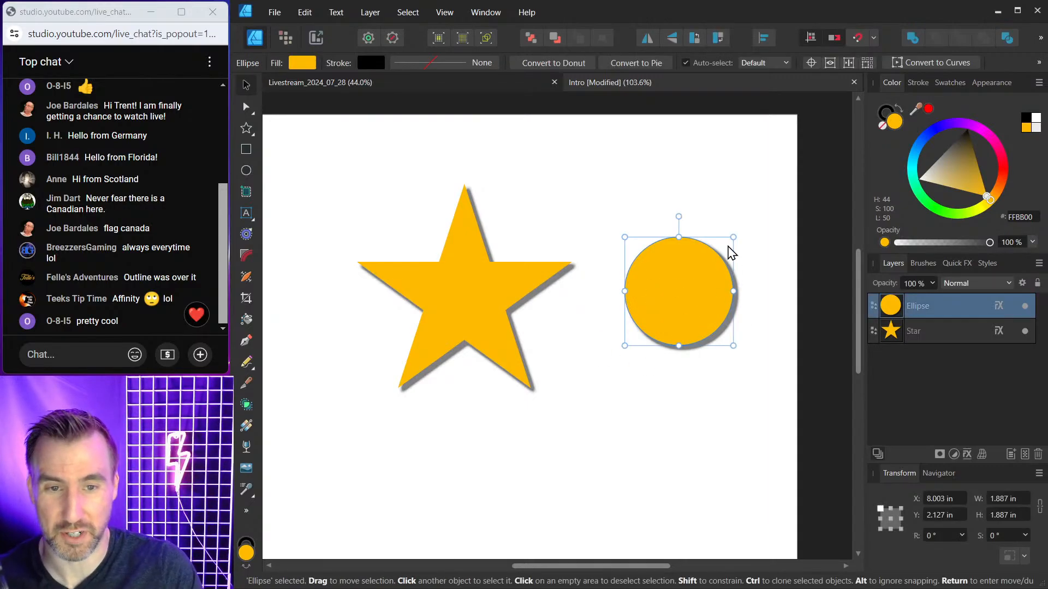
{"action": "mouse_move", "coordinate": [732, 236]}
{"action": "left_mouse_down"}
{"action": "mouse_move", "coordinate": [753, 215]}
{"action": "mouse_move", "coordinate": [740, 227]}
{"action": "left_mouse_up"}
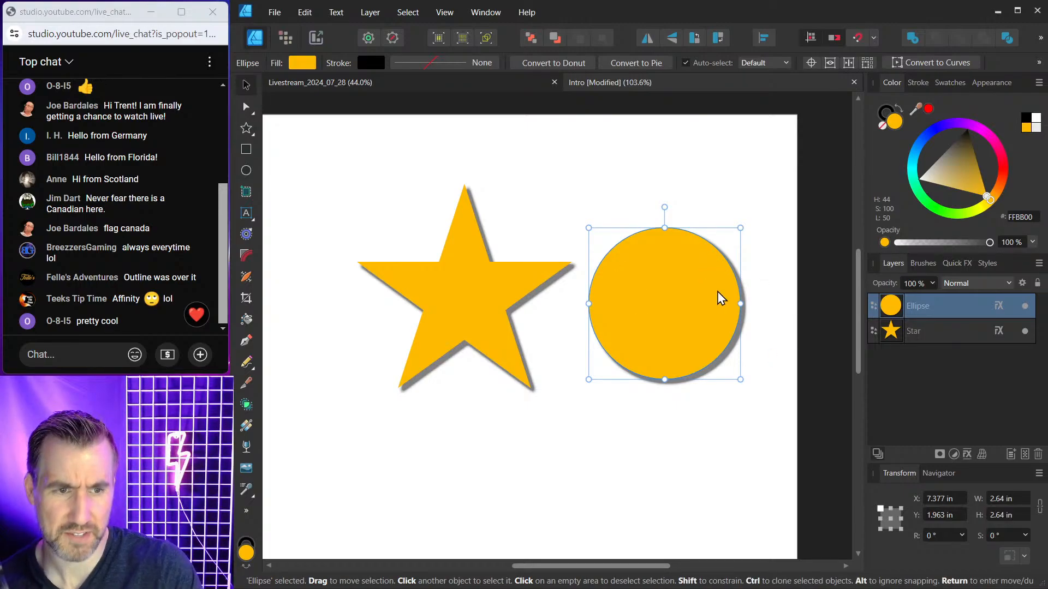
- Delete the star and move the circle to about X 5.8 in, Y 1.87 in
{"action": "left_click_drag", "start_coordinate": [477, 269], "coordinate": [453, 271]}
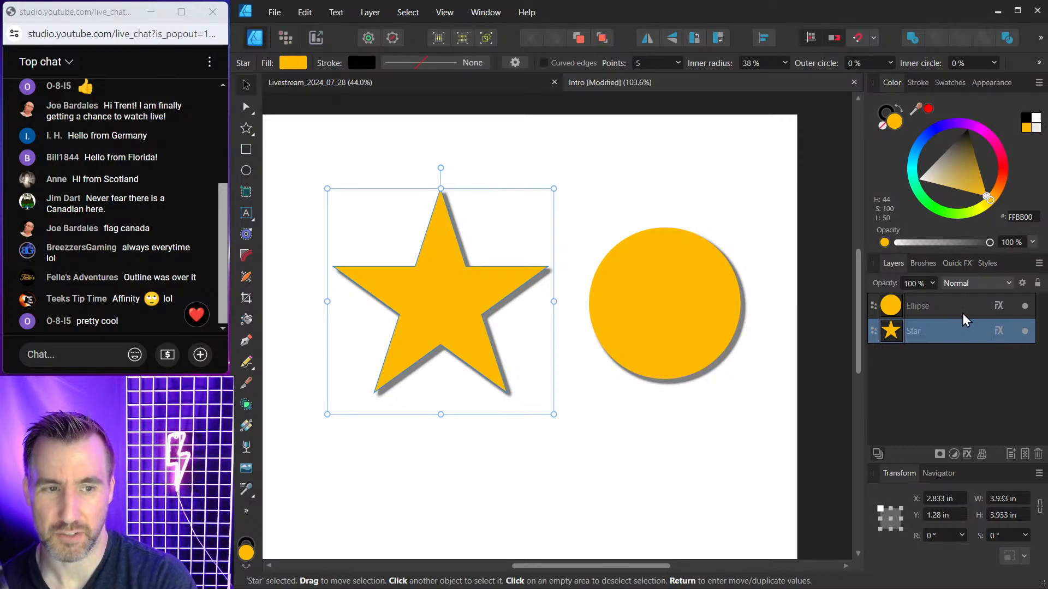
{"action": "left_click", "coordinate": [1038, 454]}
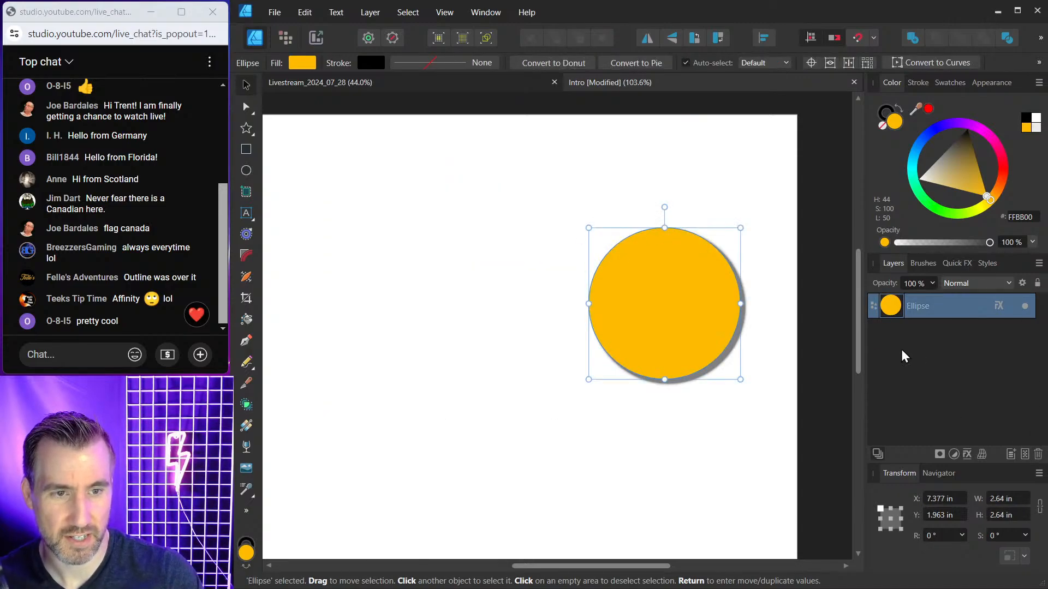
{"action": "left_click_drag", "start_coordinate": [646, 313], "coordinate": [573, 296]}
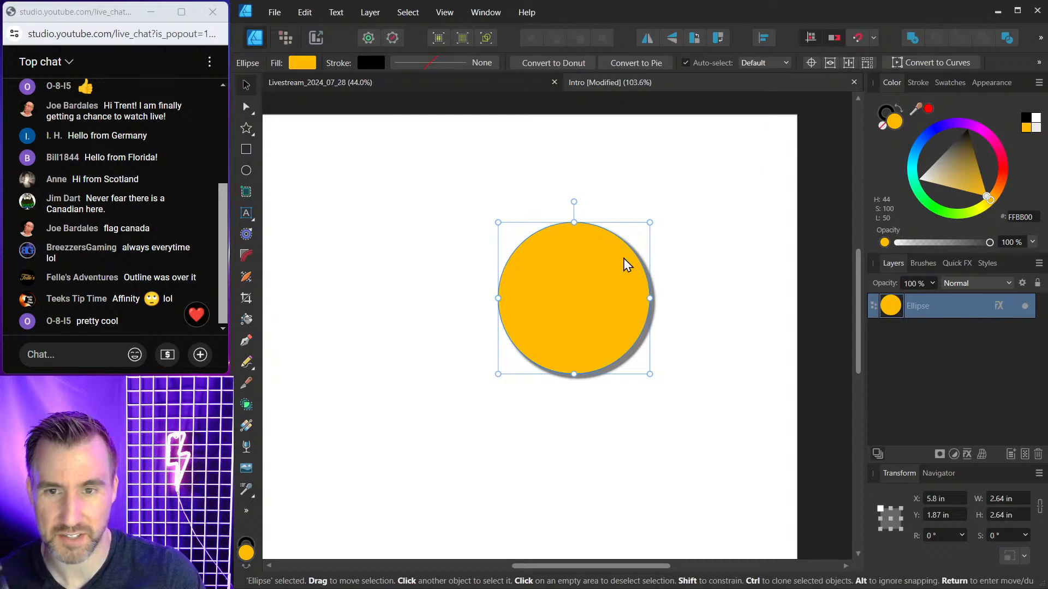
- Color the circle's outer shadow magenta and set its radius to 36 px, offset to 43.7 px and intensity to 75 %
{"action": "left_click", "coordinate": [998, 305]}
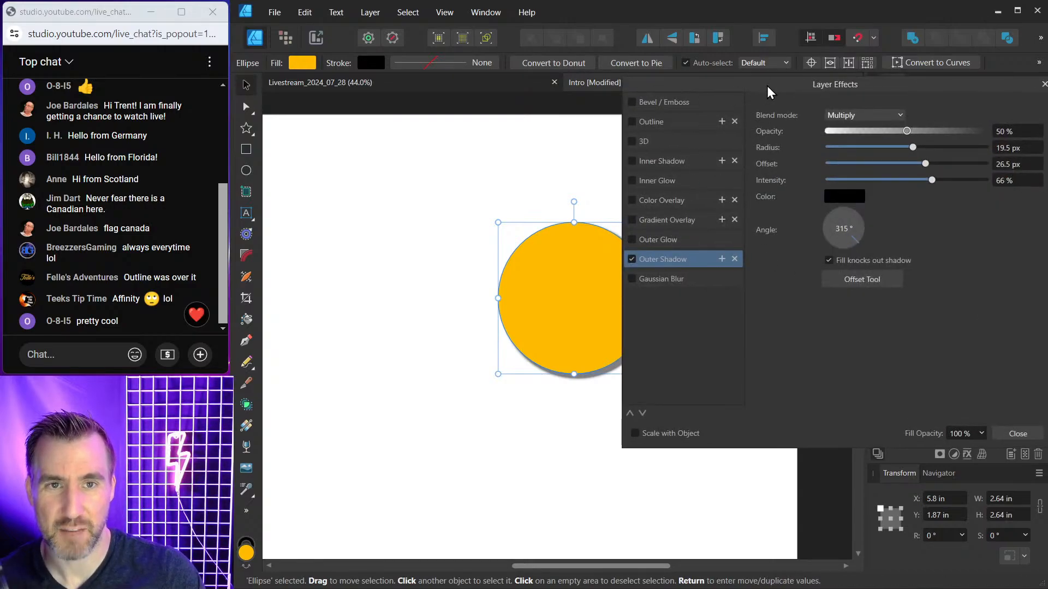
{"action": "left_click_drag", "start_coordinate": [767, 86], "coordinate": [427, 106]}
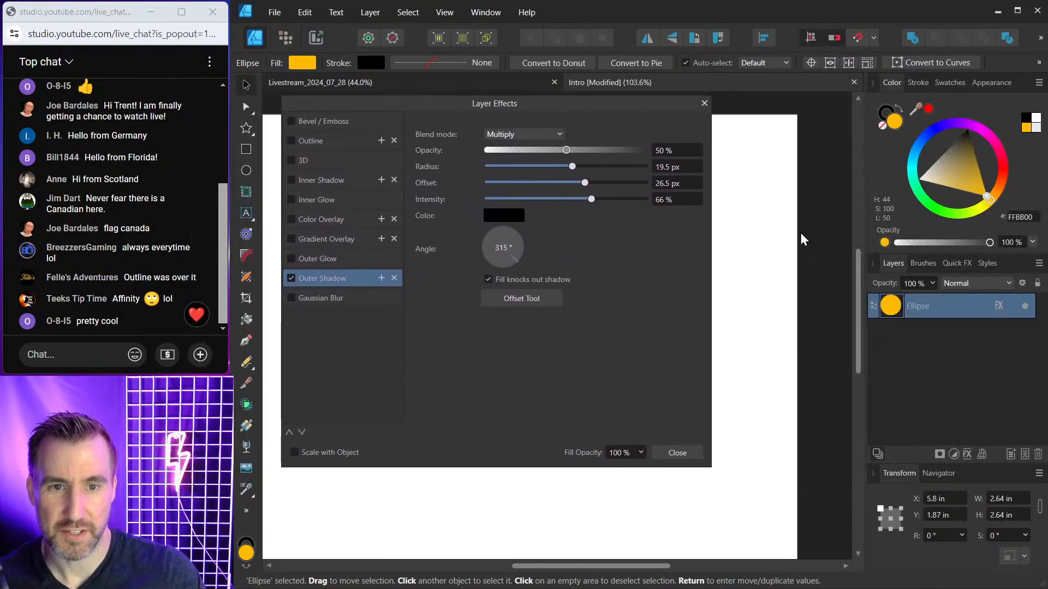
{"action": "left_click_drag", "start_coordinate": [509, 100], "coordinate": [738, 115]}
{"action": "left_click_drag", "start_coordinate": [396, 167], "coordinate": [418, 156]}
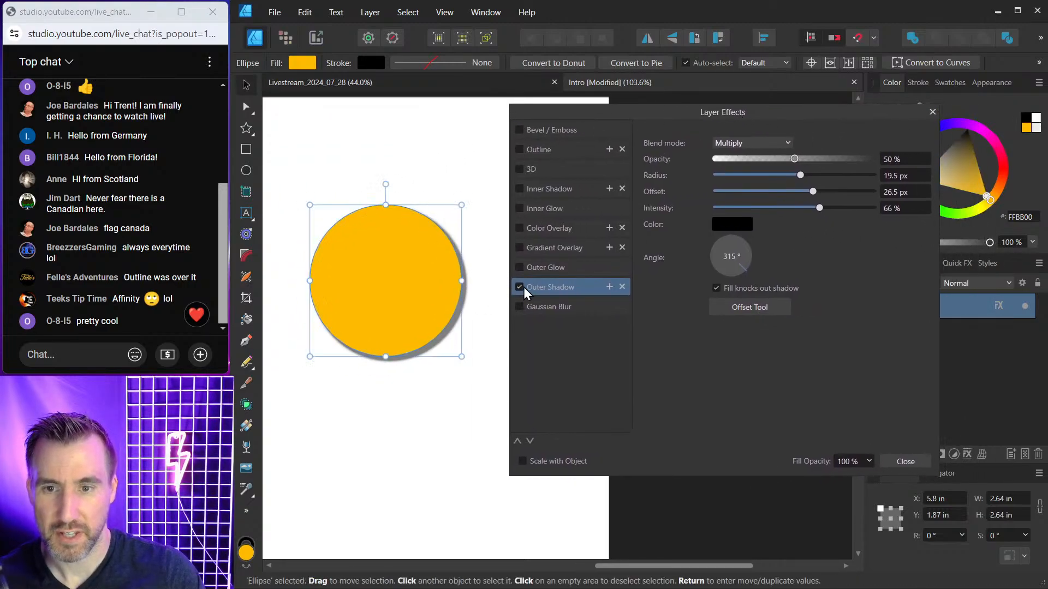
{"action": "left_click", "coordinate": [732, 224]}
{"action": "left_click_drag", "start_coordinate": [734, 297], "coordinate": [754, 311]}
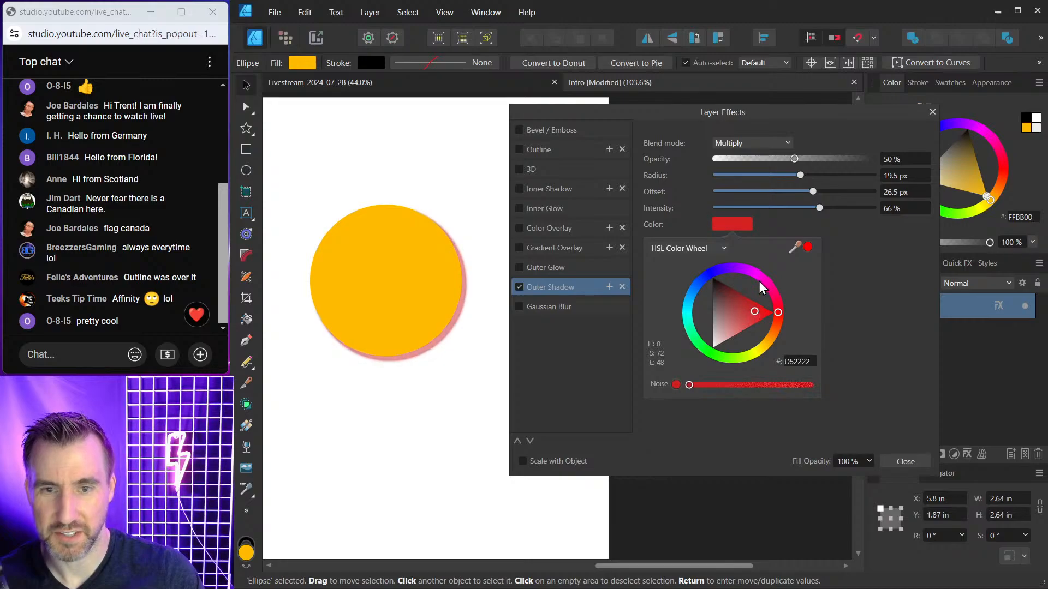
{"action": "left_click", "coordinate": [761, 285]}
{"action": "left_click_drag", "start_coordinate": [814, 191], "coordinate": [833, 208]}
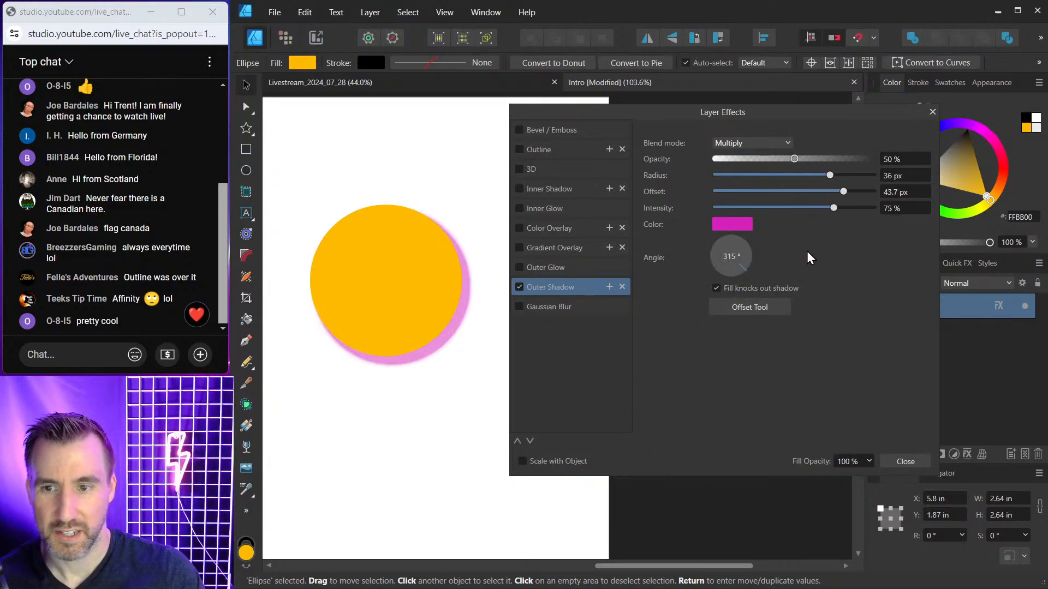
- Try the circle's outer shadow at a 90° angle, reset the effect's settings and disable it
{"action": "left_click_drag", "start_coordinate": [742, 266], "coordinate": [731, 243]}
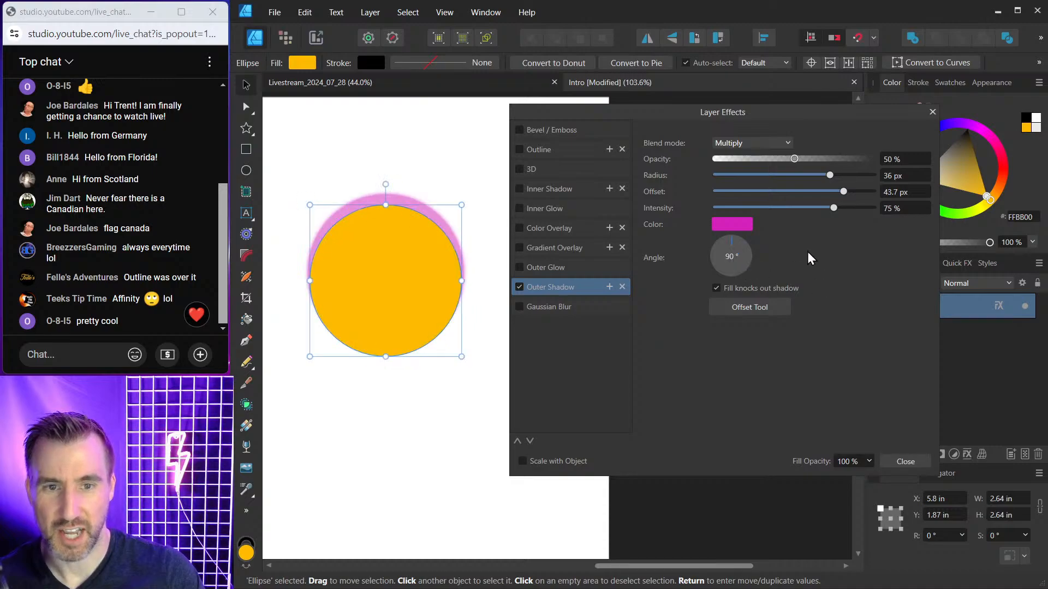
{"action": "left_click", "coordinate": [517, 286]}
{"action": "left_click", "coordinate": [518, 288]}
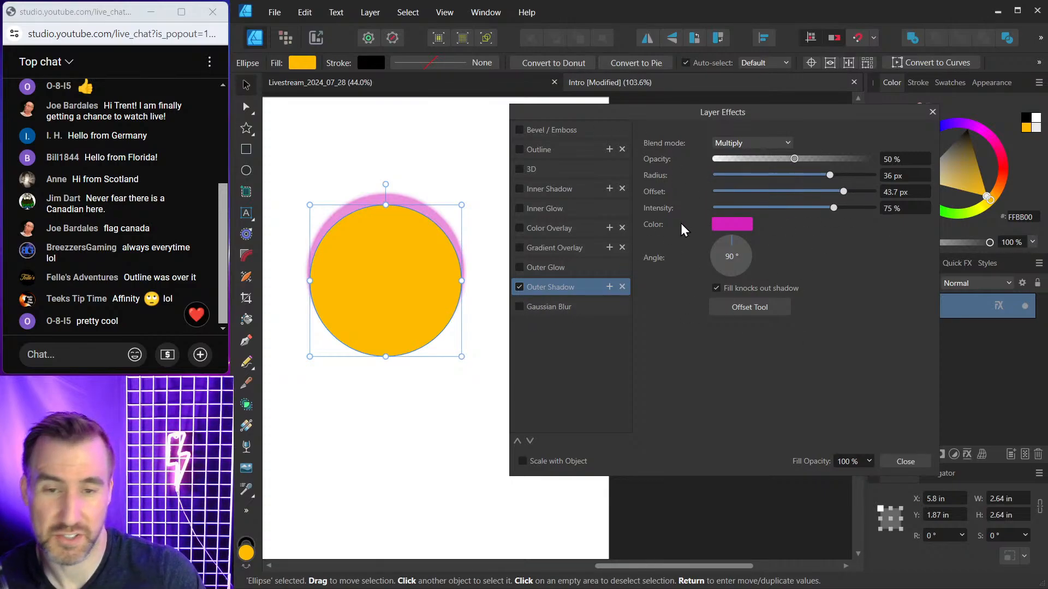
{"action": "left_click", "coordinate": [622, 286]}
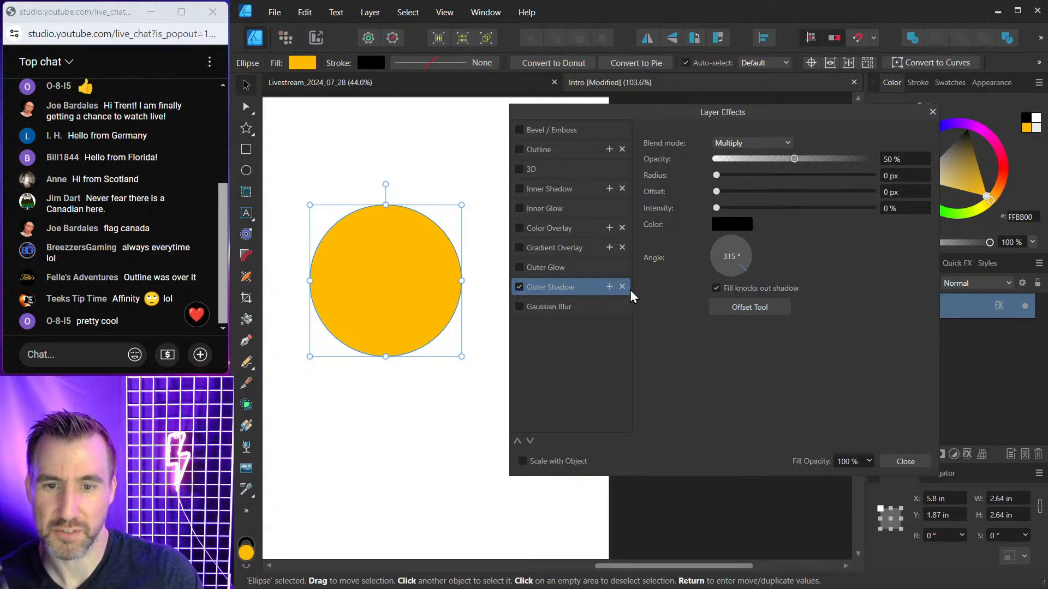
{"action": "left_click", "coordinate": [519, 286]}
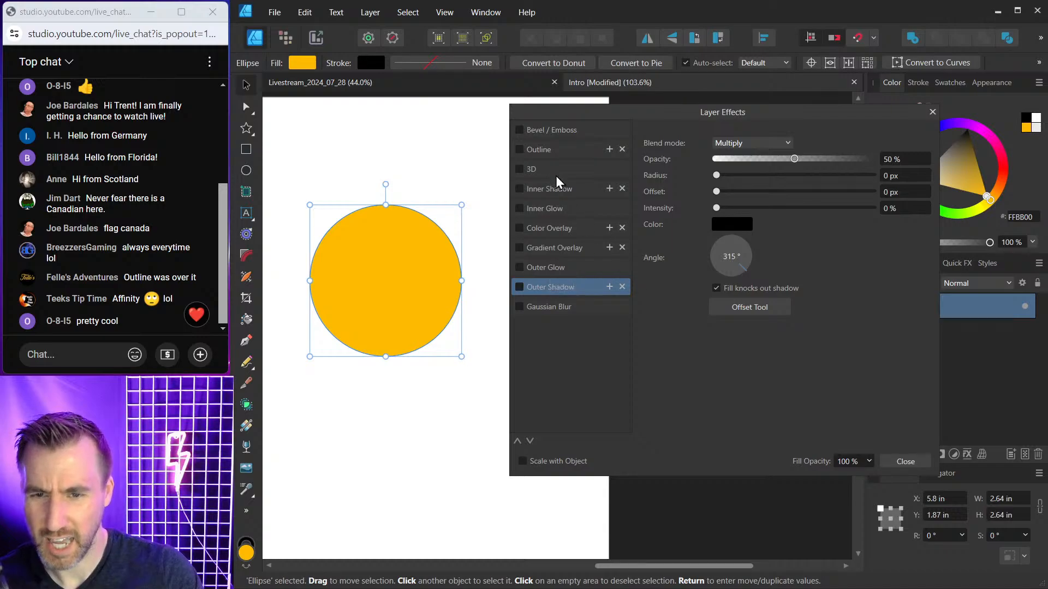
- Add a pink outer glow to the circle with a 100 px radius and 91 % intensity
{"action": "left_click", "coordinate": [543, 268]}
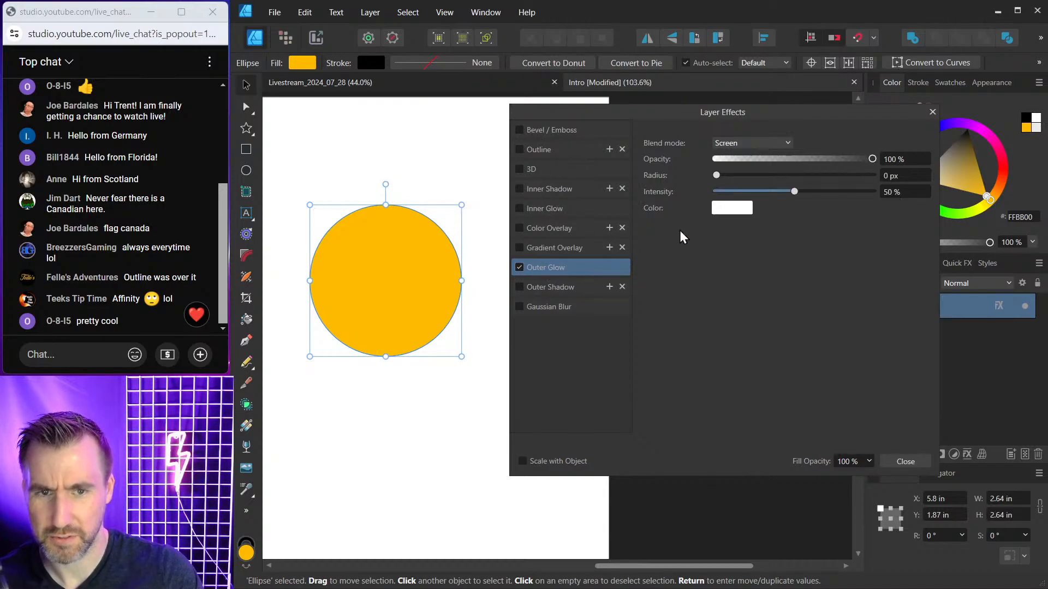
{"action": "left_click", "coordinate": [732, 208]}
{"action": "left_click_drag", "start_coordinate": [734, 251], "coordinate": [768, 278]}
{"action": "left_click", "coordinate": [752, 295]}
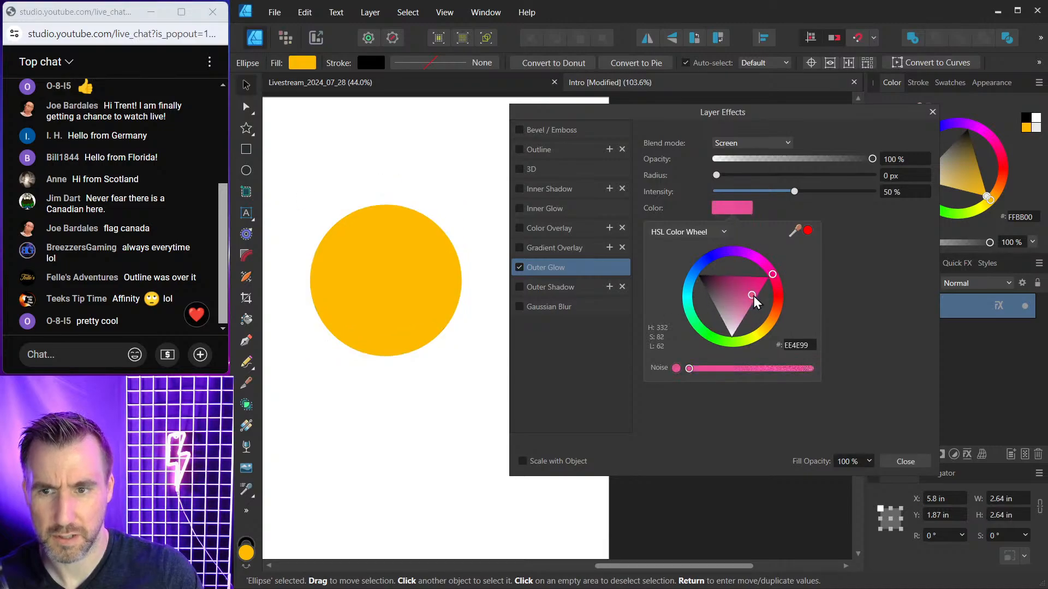
{"action": "left_click_drag", "start_coordinate": [794, 191], "coordinate": [856, 192]}
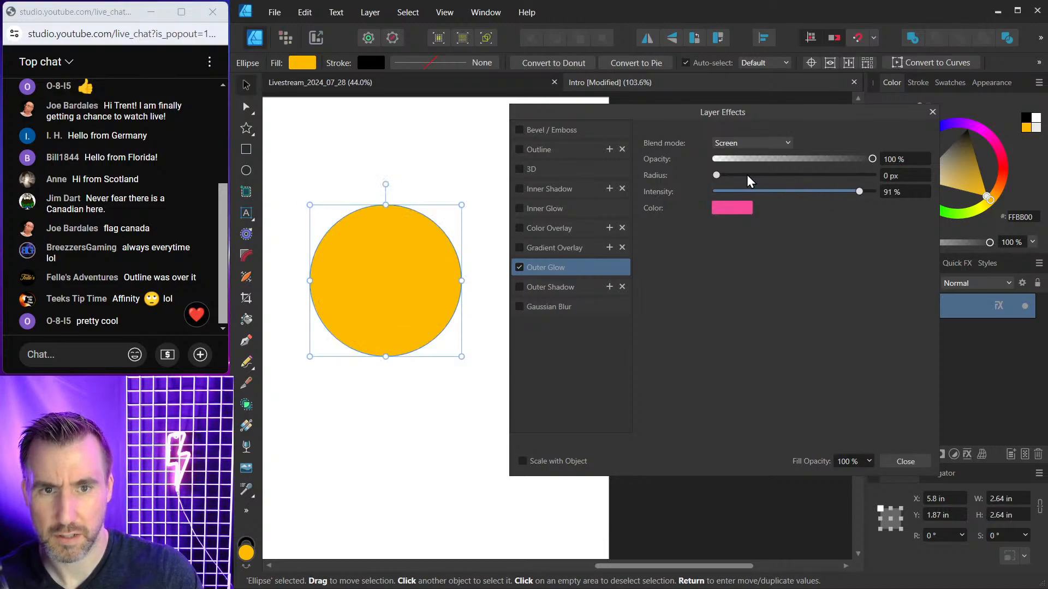
{"action": "left_click_drag", "start_coordinate": [747, 175], "coordinate": [876, 202]}
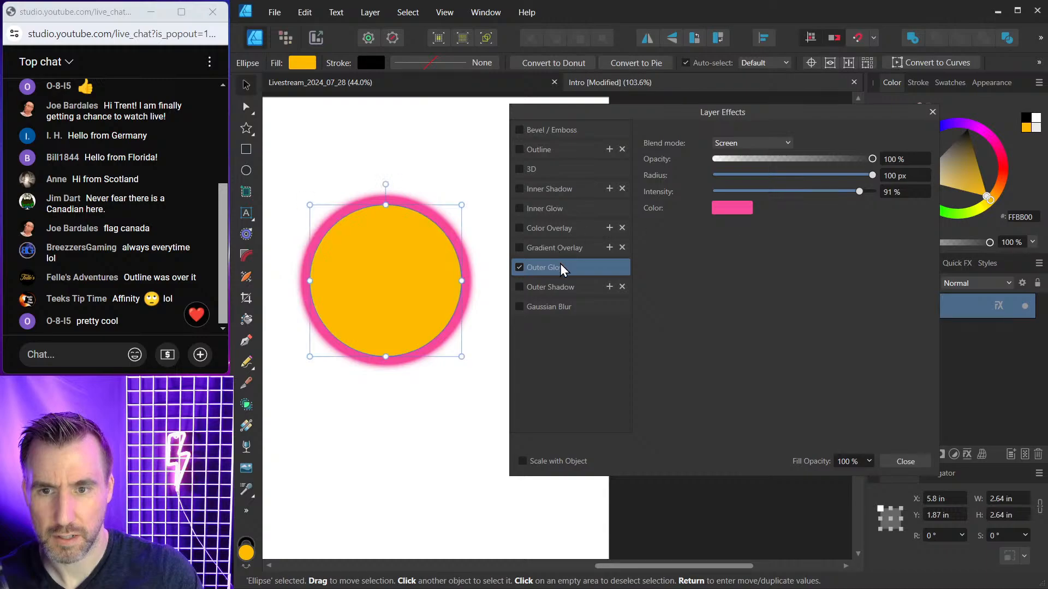
{"action": "left_click", "coordinate": [519, 267]}
{"action": "left_click", "coordinate": [519, 268]}
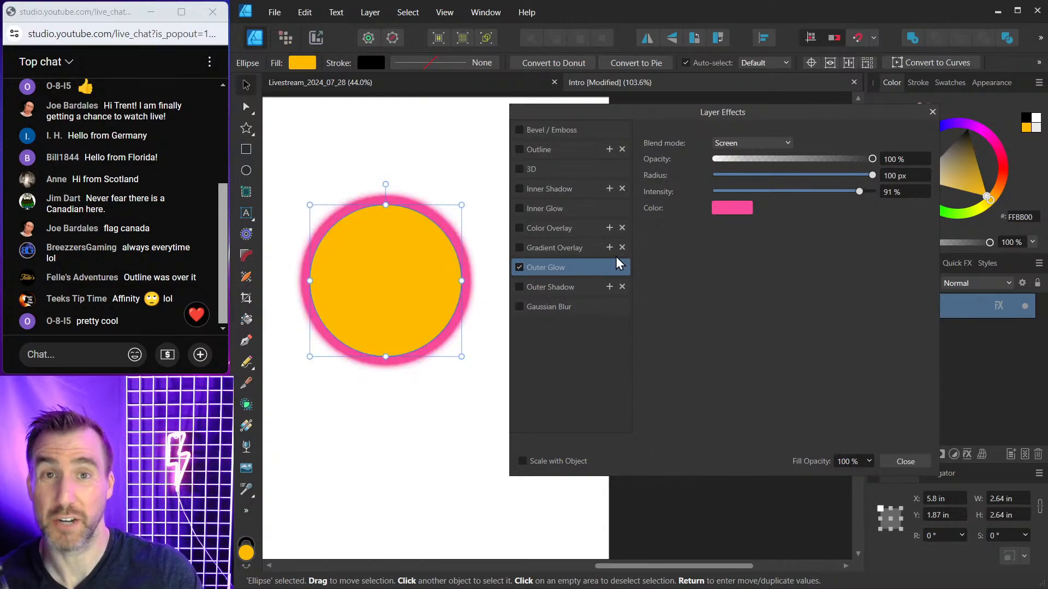
{"action": "left_click", "coordinate": [905, 462]}
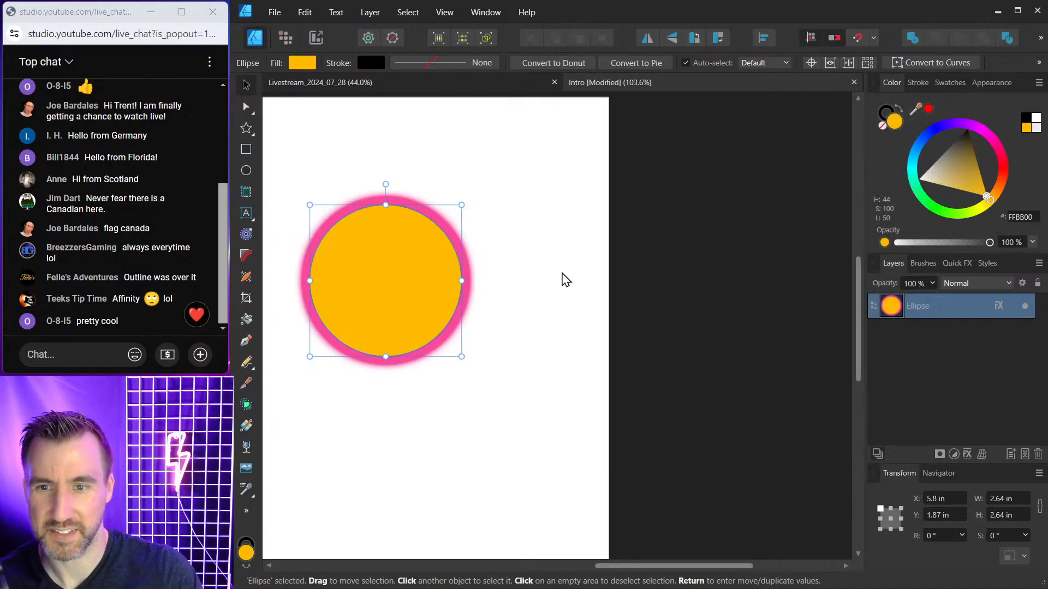
{"action": "left_click", "coordinate": [509, 222]}
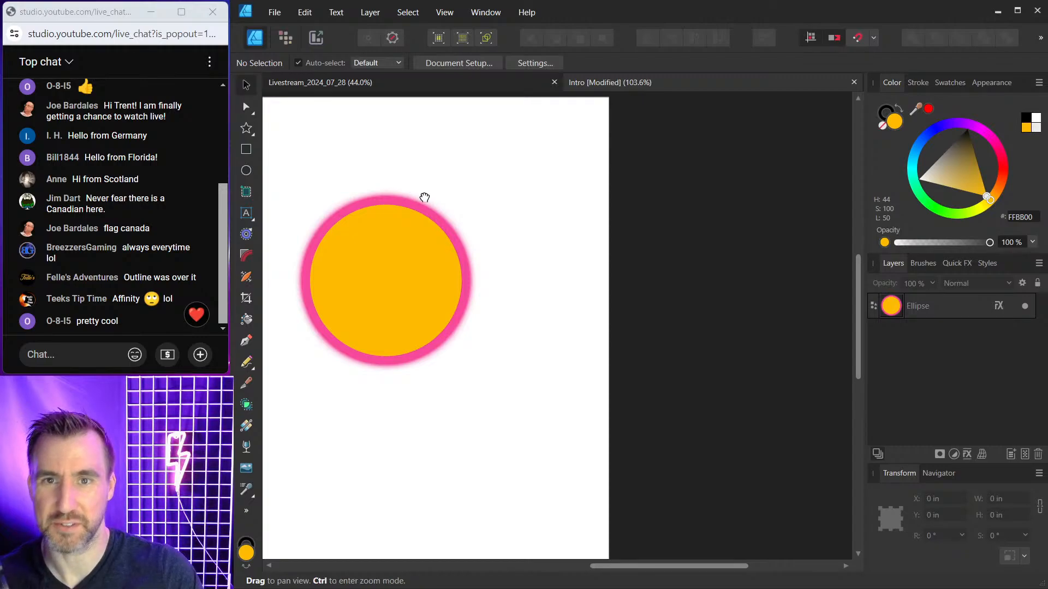
- Display the available styles and move the circle to about X 2.7 in, Y 1.56 in
{"action": "scroll", "coordinate": [423, 198], "scroll_direction": "down", "scroll_amount": 3}
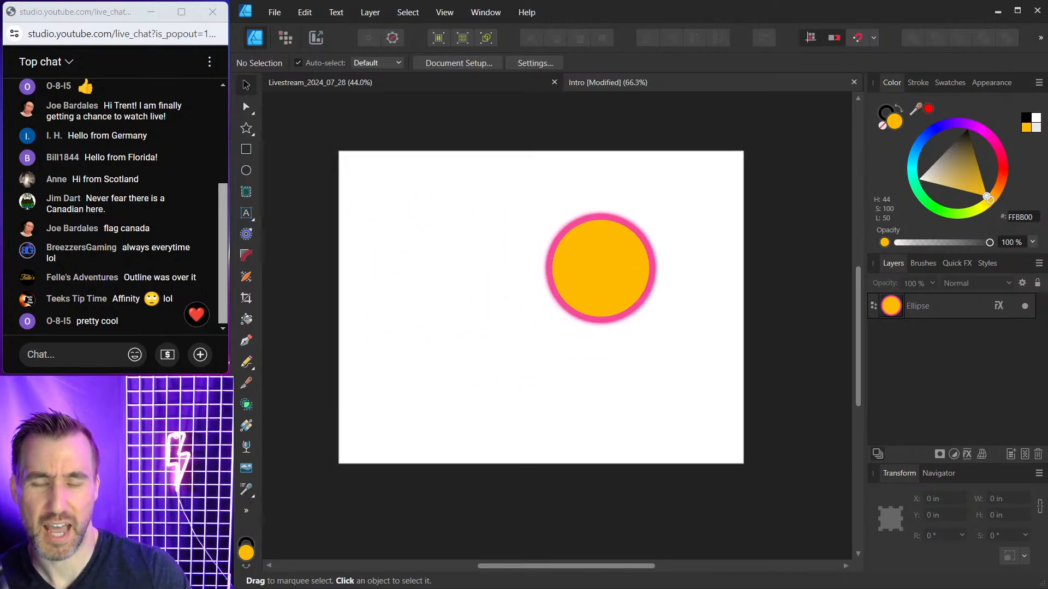
{"action": "left_click", "coordinate": [986, 264]}
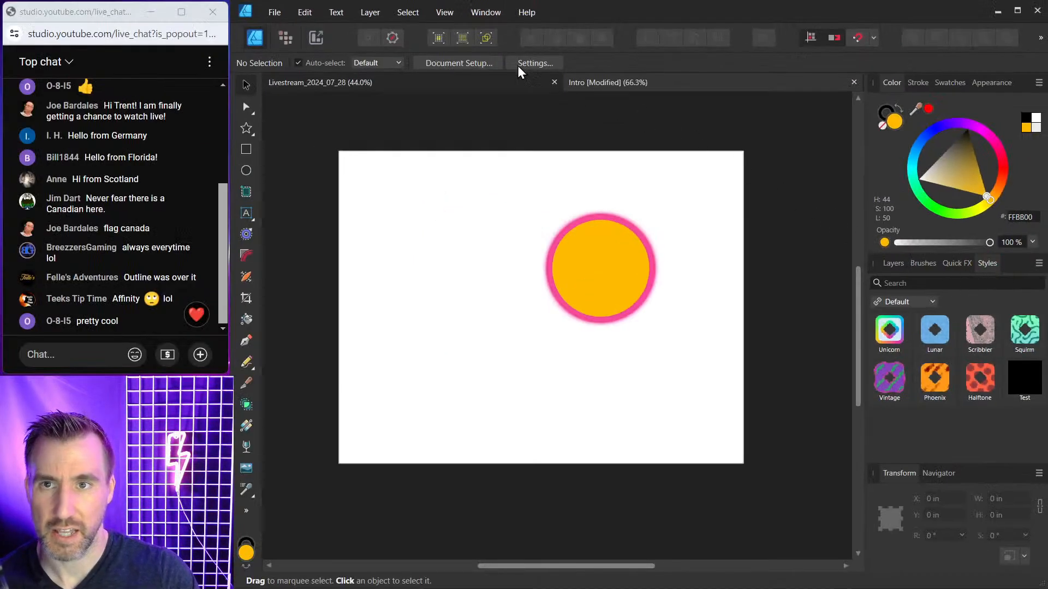
{"action": "left_click", "coordinate": [485, 12]}
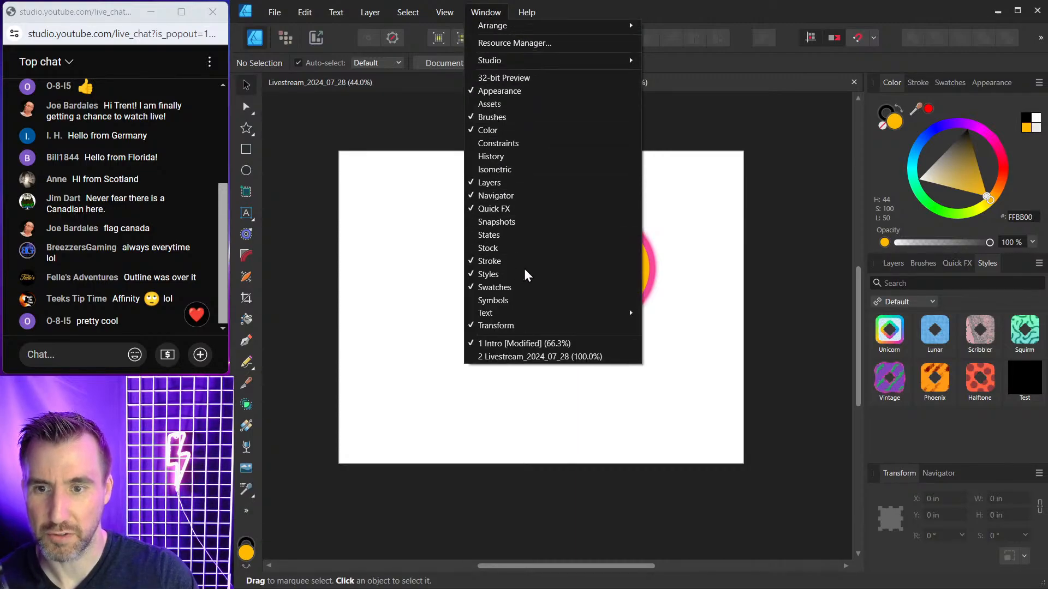
{"action": "left_click", "coordinate": [772, 195]}
{"action": "left_click", "coordinate": [623, 249]}
{"action": "left_click_drag", "start_coordinate": [617, 260], "coordinate": [503, 249]}
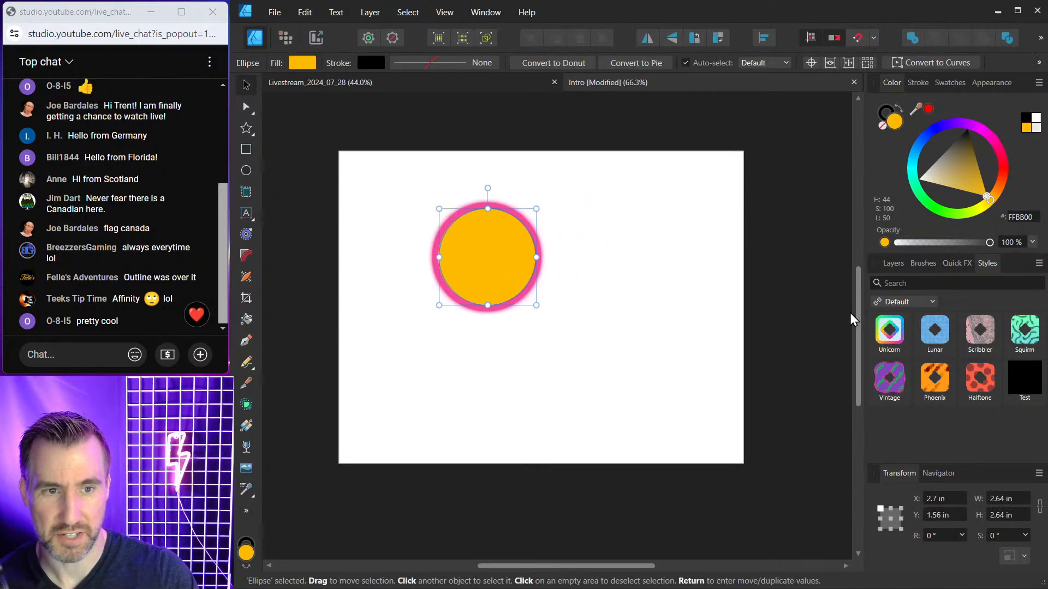
- Add a black outside outline to the circle, plus a Pillow bevel/emboss with a 63.5 px radius
{"action": "left_click", "coordinate": [893, 263]}
{"action": "left_click", "coordinate": [998, 305]}
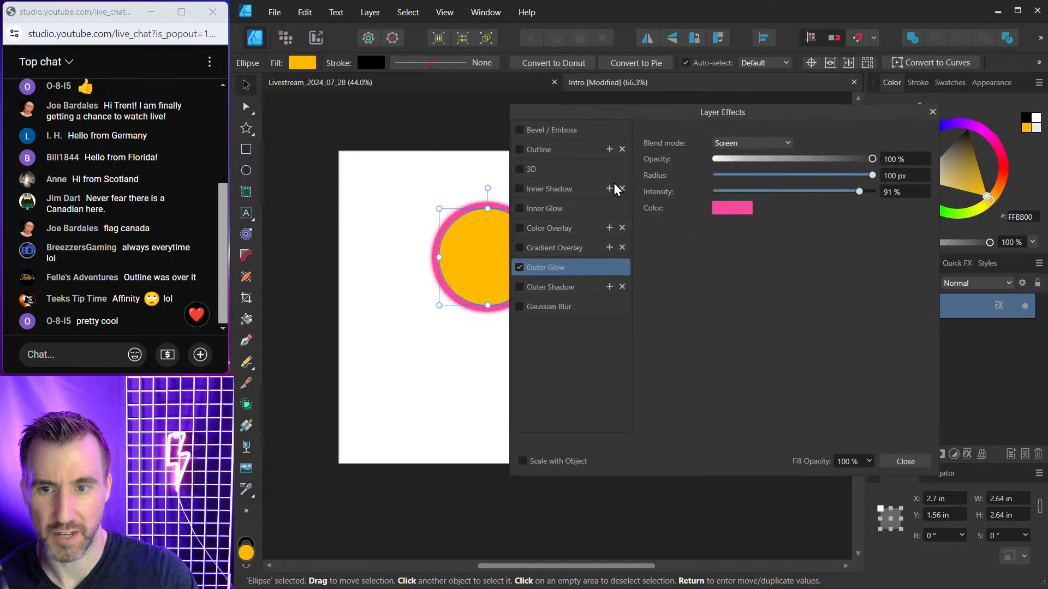
{"action": "left_click_drag", "start_coordinate": [622, 115], "coordinate": [704, 119]}
{"action": "left_click", "coordinate": [601, 152]}
{"action": "left_click", "coordinate": [633, 154]}
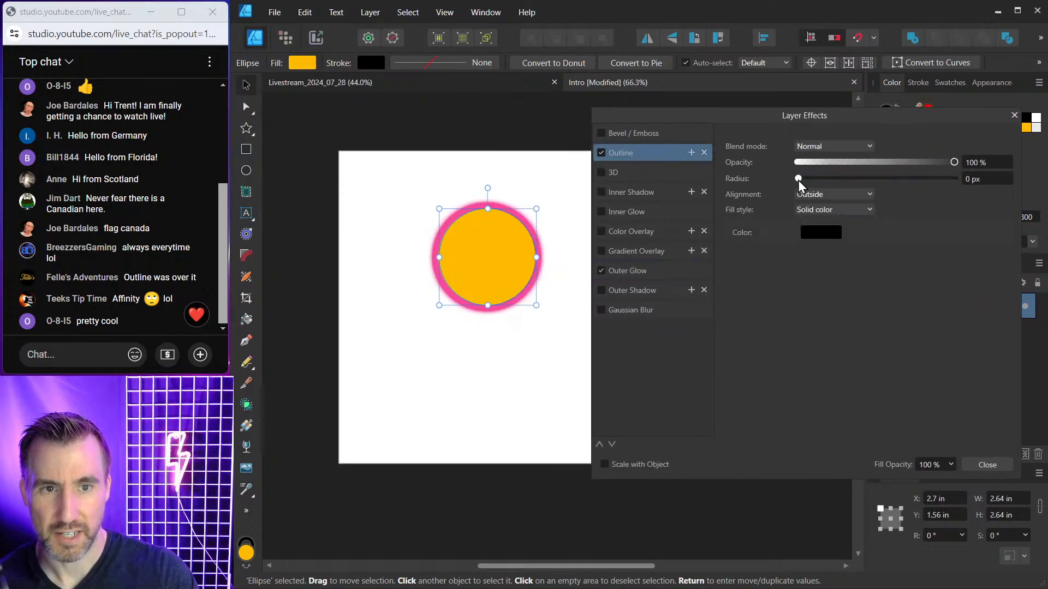
{"action": "left_click_drag", "start_coordinate": [798, 180], "coordinate": [927, 162]}
{"action": "left_click", "coordinate": [601, 133]}
{"action": "left_click", "coordinate": [630, 134]}
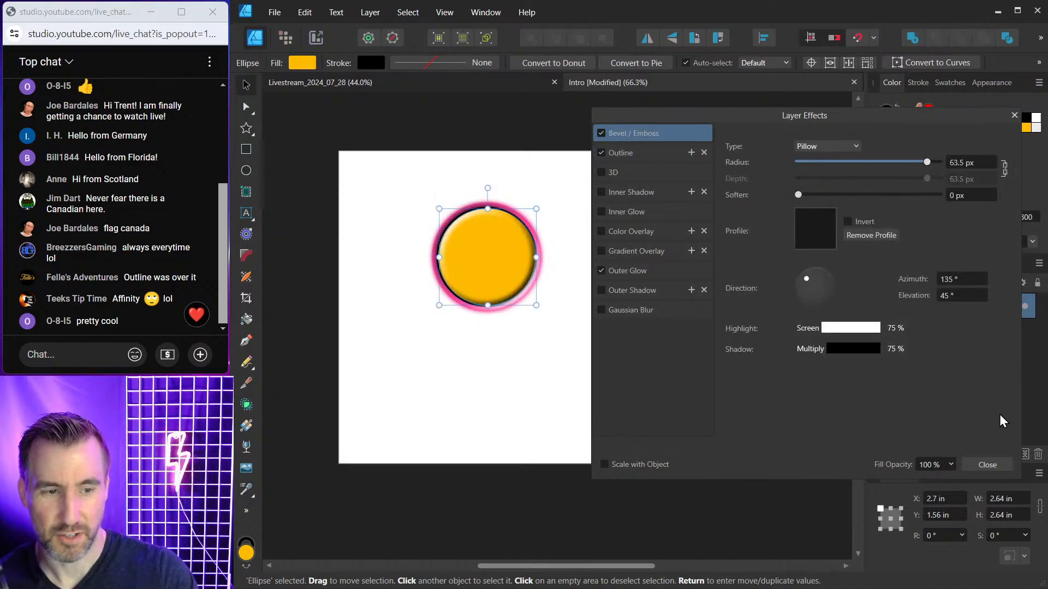
{"action": "left_click", "coordinate": [987, 464]}
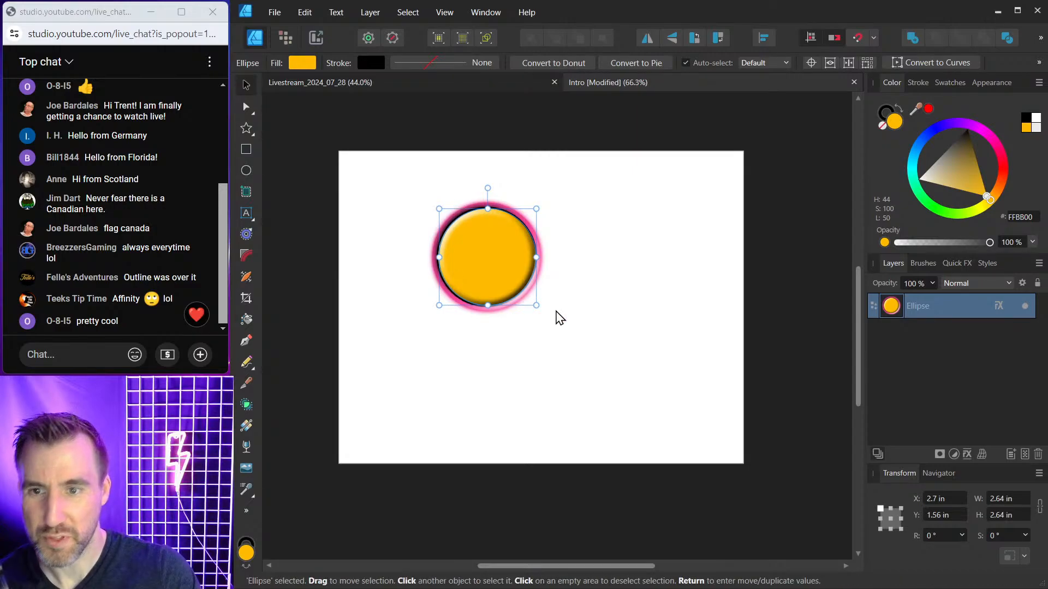
- Save the circle's appearance as a new style in the Default category
{"action": "left_click", "coordinate": [988, 263]}
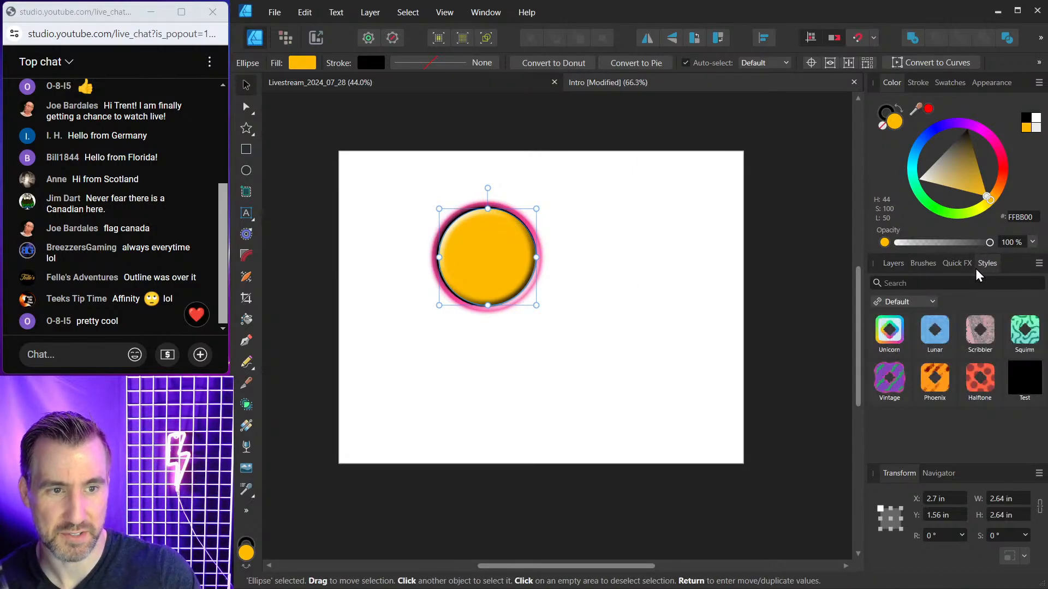
{"action": "left_click", "coordinate": [1038, 264]}
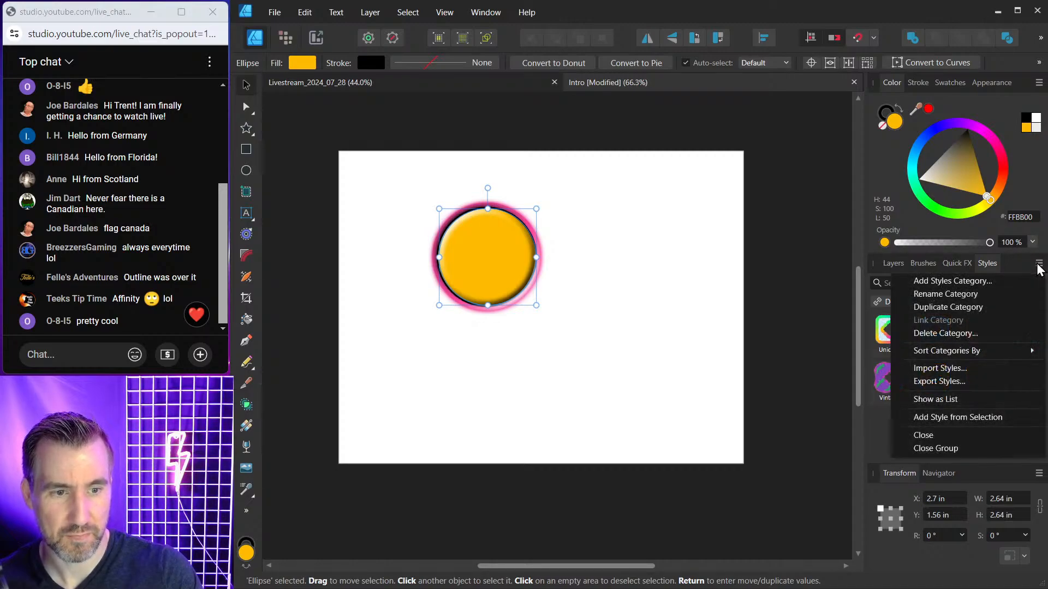
{"action": "left_click", "coordinate": [982, 423]}
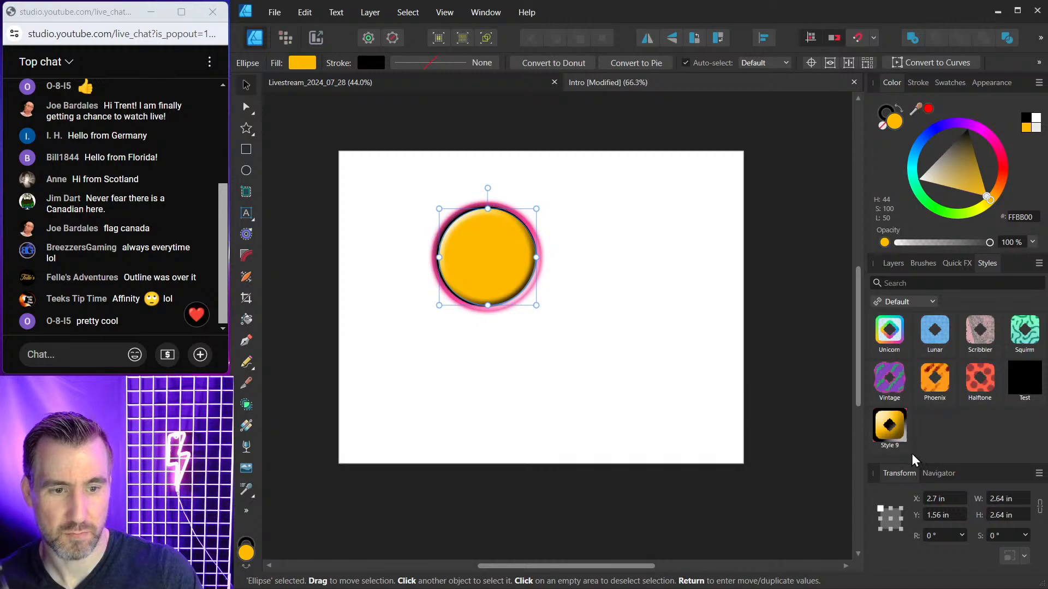
- Draw a five-pointed star about 3.98 in wide beside the circle and revert it to the default styling
{"action": "left_click", "coordinate": [606, 350]}
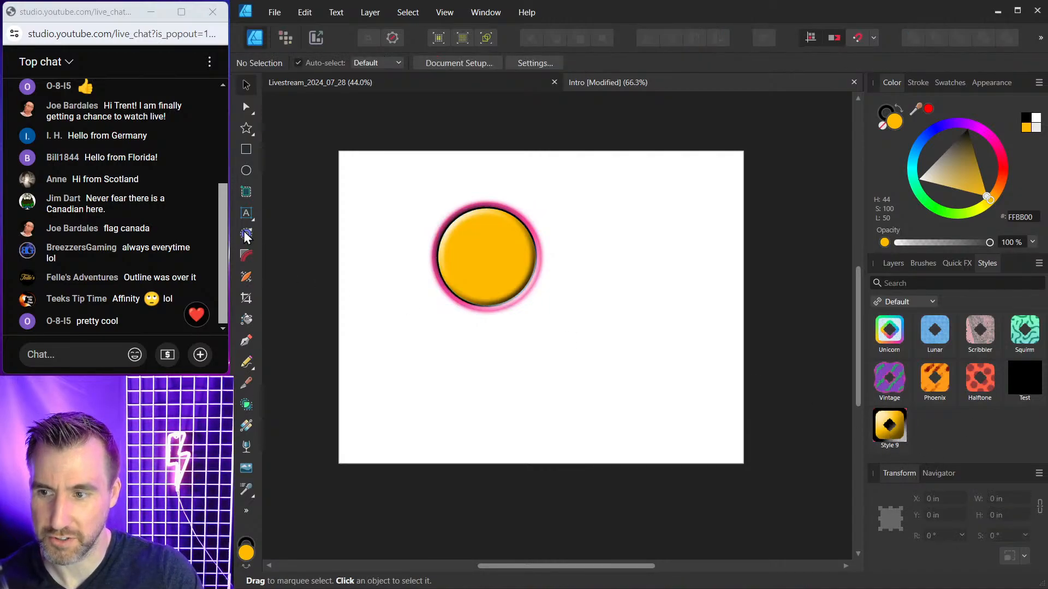
{"action": "left_click", "coordinate": [246, 128]}
{"action": "left_click_drag", "start_coordinate": [713, 239], "coordinate": [566, 386]}
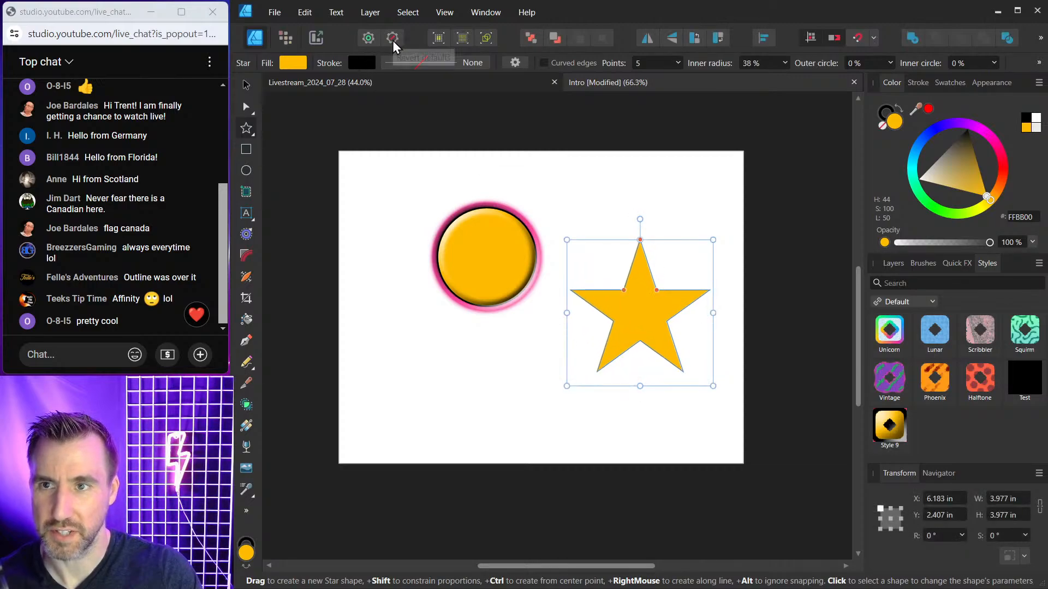
{"action": "left_click", "coordinate": [392, 38]}
- Move the star to about X 6.05 in, Y 1.16 in and apply the style saved from the circle
{"action": "left_click", "coordinate": [246, 86]}
{"action": "left_click_drag", "start_coordinate": [674, 330], "coordinate": [663, 296]}
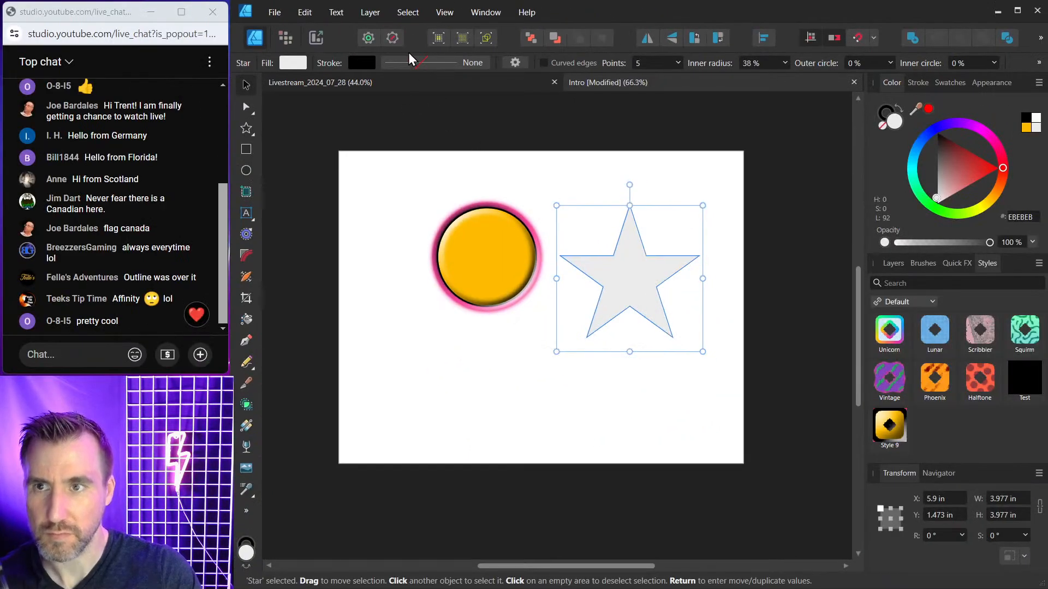
{"action": "left_click_drag", "start_coordinate": [630, 271], "coordinate": [636, 259]}
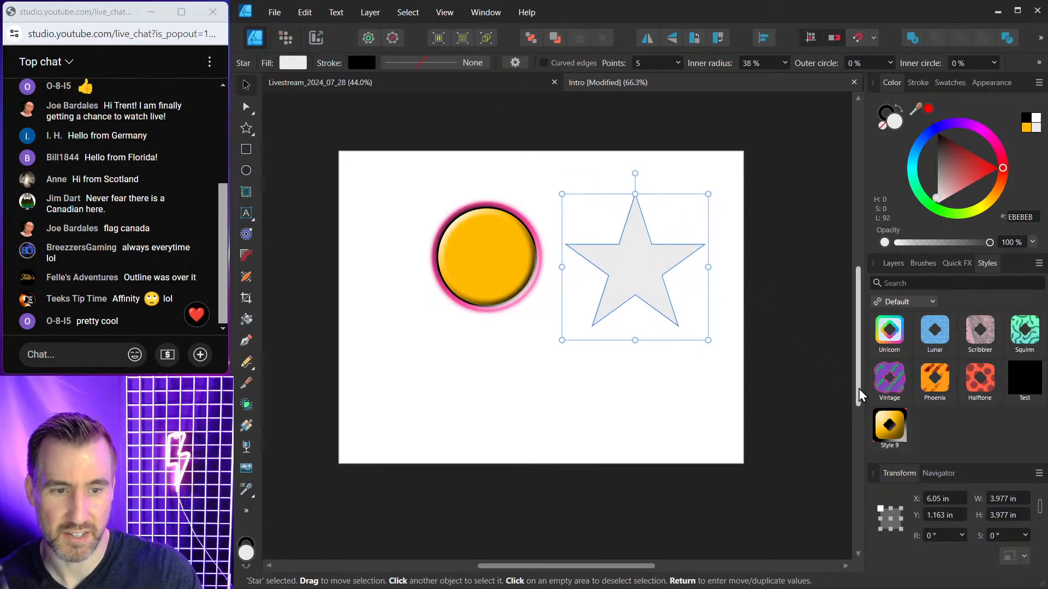
{"action": "left_click", "coordinate": [894, 434]}
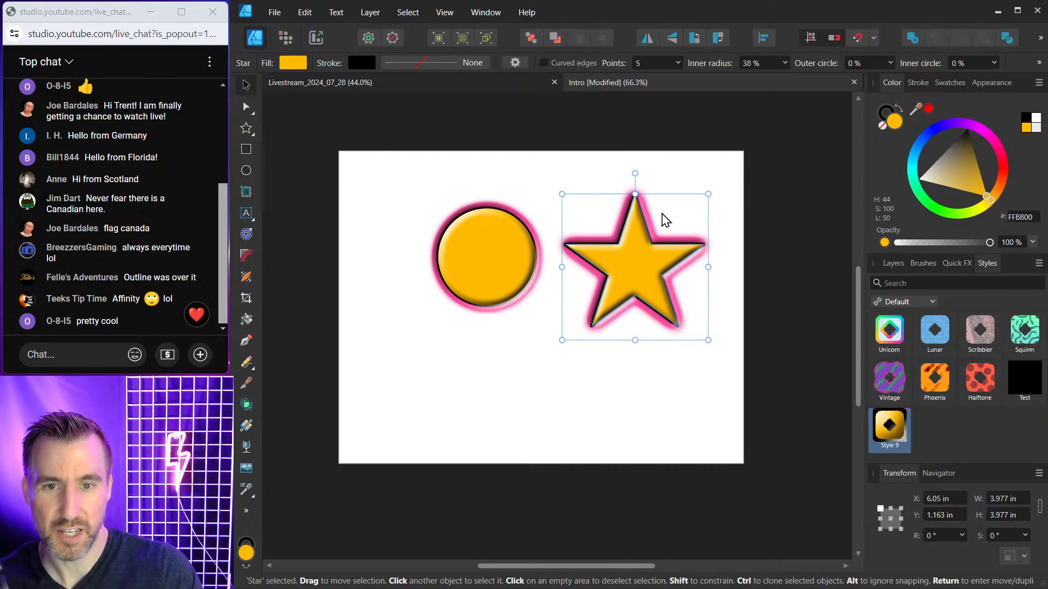
- Select the circle and review the style options, in particular Add Style from Selection
{"action": "left_click", "coordinate": [501, 229]}
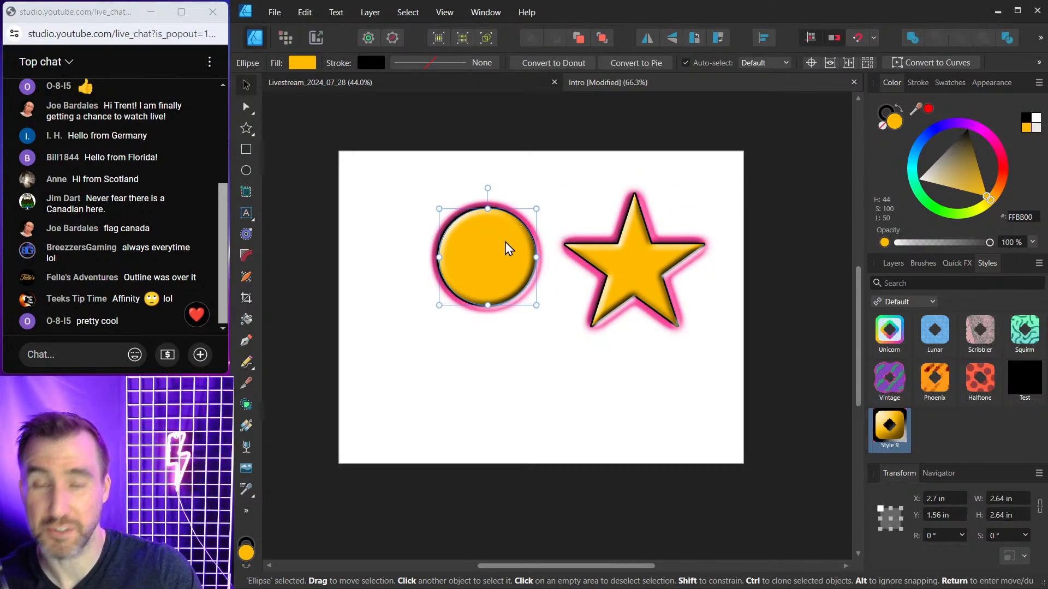
{"action": "key", "text": "ctrl+1"}
{"action": "left_click", "coordinate": [1039, 264]}
{"action": "mouse_move", "coordinate": [1039, 251]}
{"action": "left_mouse_down"}
{"action": "mouse_move", "coordinate": [1014, 291]}
{"action": "mouse_move", "coordinate": [1036, 249]}
{"action": "left_mouse_up"}
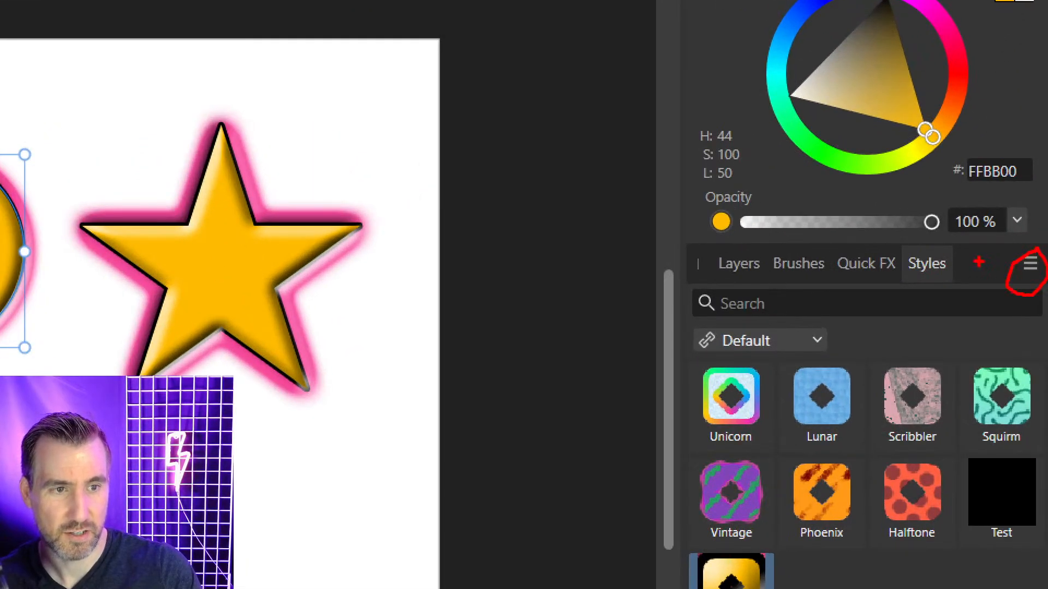
{"action": "mouse_move", "coordinate": [952, 253]}
{"action": "left_mouse_down"}
{"action": "mouse_move", "coordinate": [909, 251]}
{"action": "mouse_move", "coordinate": [911, 290]}
{"action": "mouse_move", "coordinate": [952, 257]}
{"action": "left_mouse_up"}
{"action": "key", "text": "Escape"}
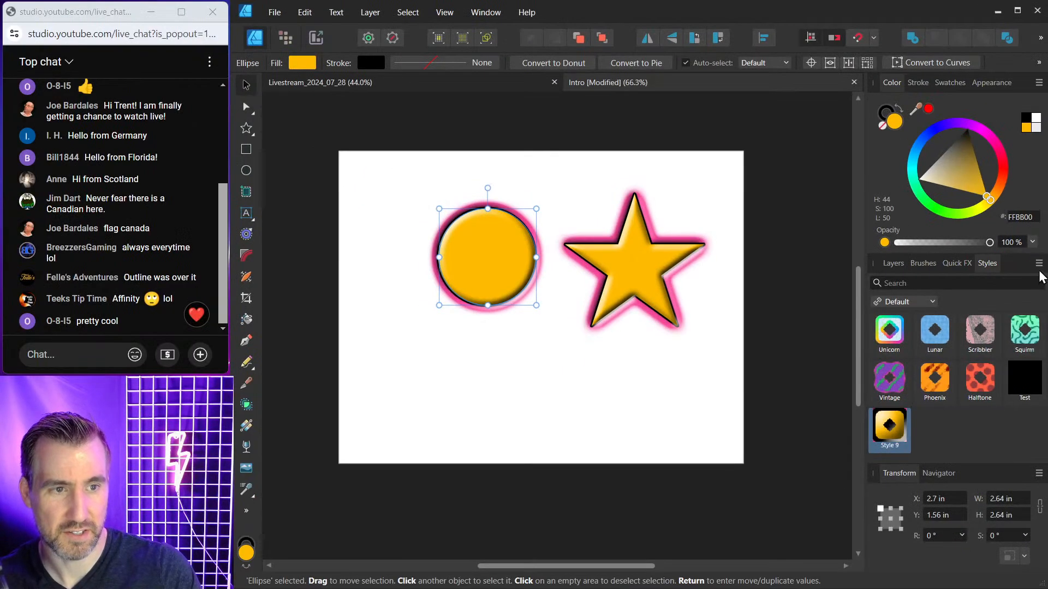
{"action": "left_click", "coordinate": [1039, 264]}
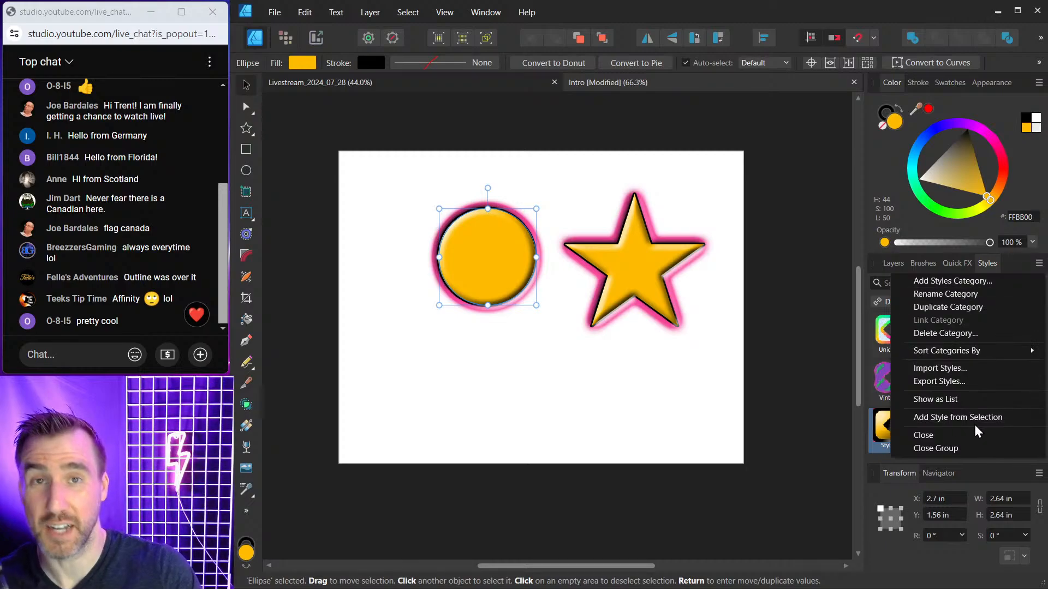
{"action": "left_click", "coordinate": [800, 288]}
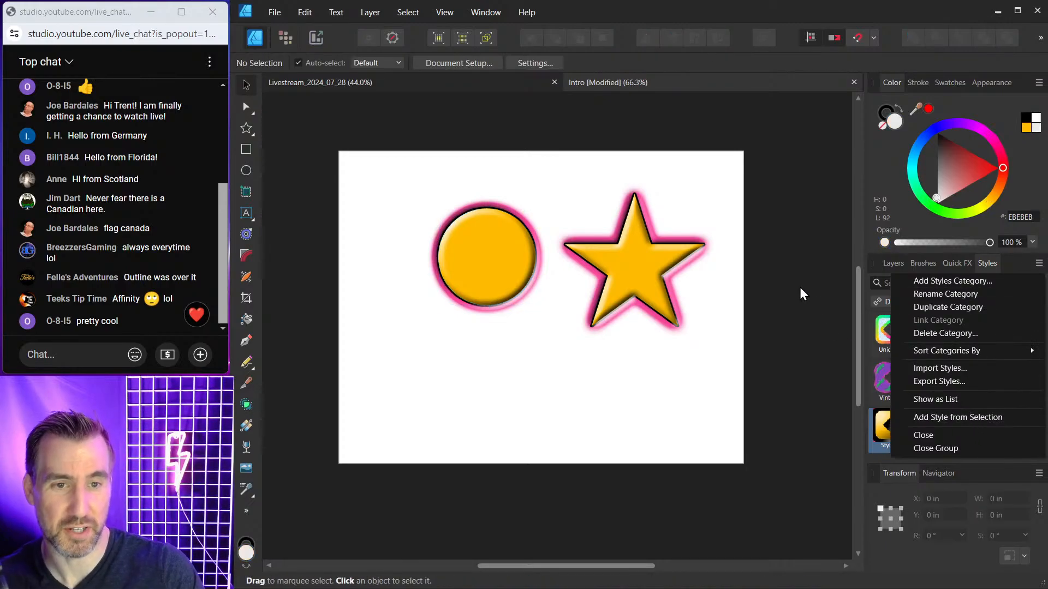
- Delete the circle and the star from the page
{"action": "left_click", "coordinate": [532, 233]}
{"action": "left_click", "coordinate": [621, 258], "text": "shift"}
{"action": "key", "text": "Delete"}
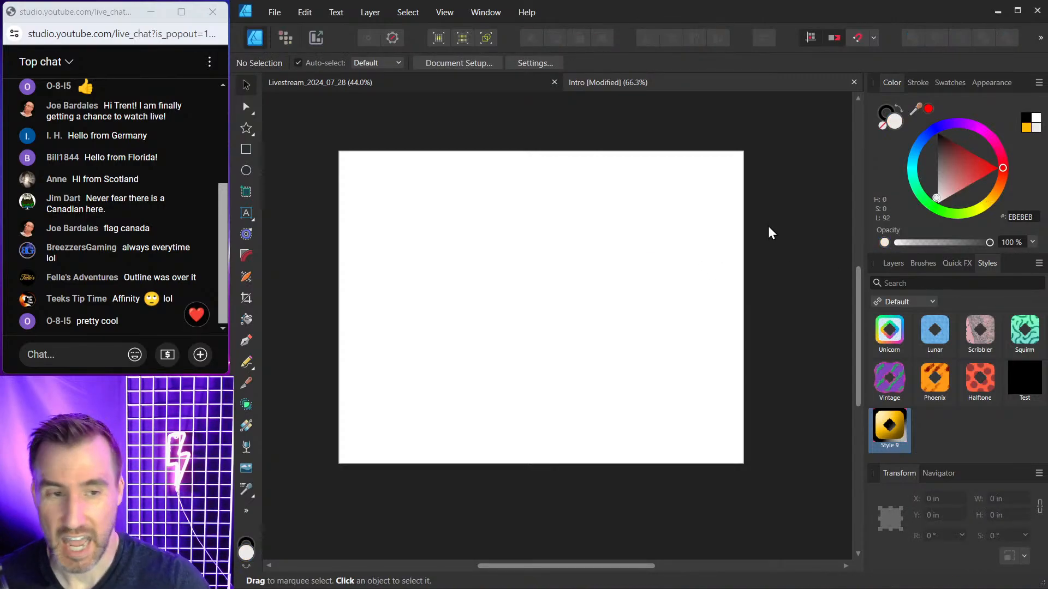
- Close the Intro document and open the Outline document
{"action": "left_click", "coordinate": [853, 81]}
{"action": "left_click", "coordinate": [626, 310]}
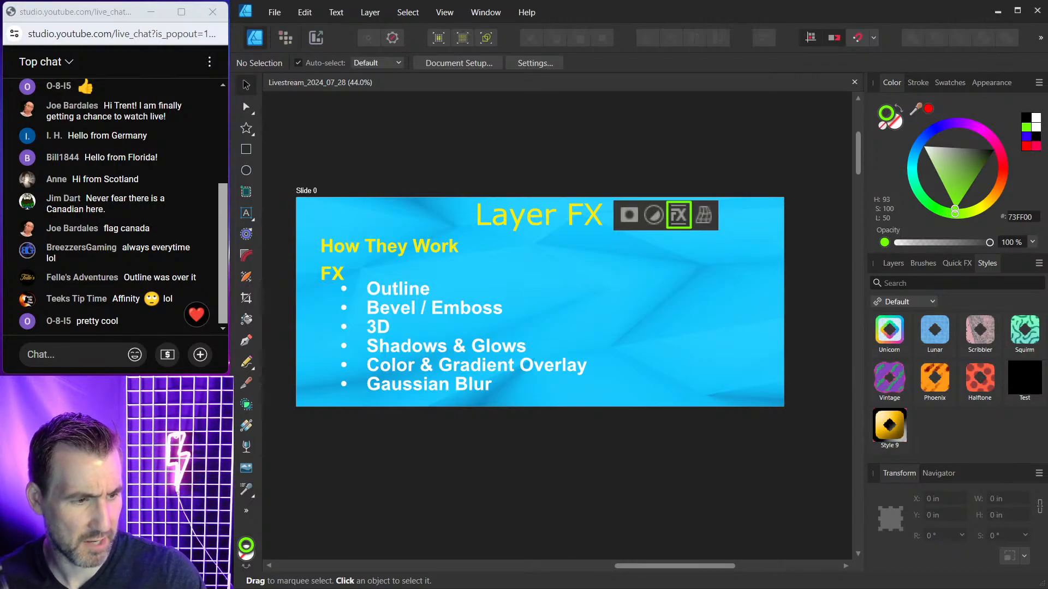
{"action": "left_click_drag", "start_coordinate": [635, 205], "coordinate": [636, 207]}
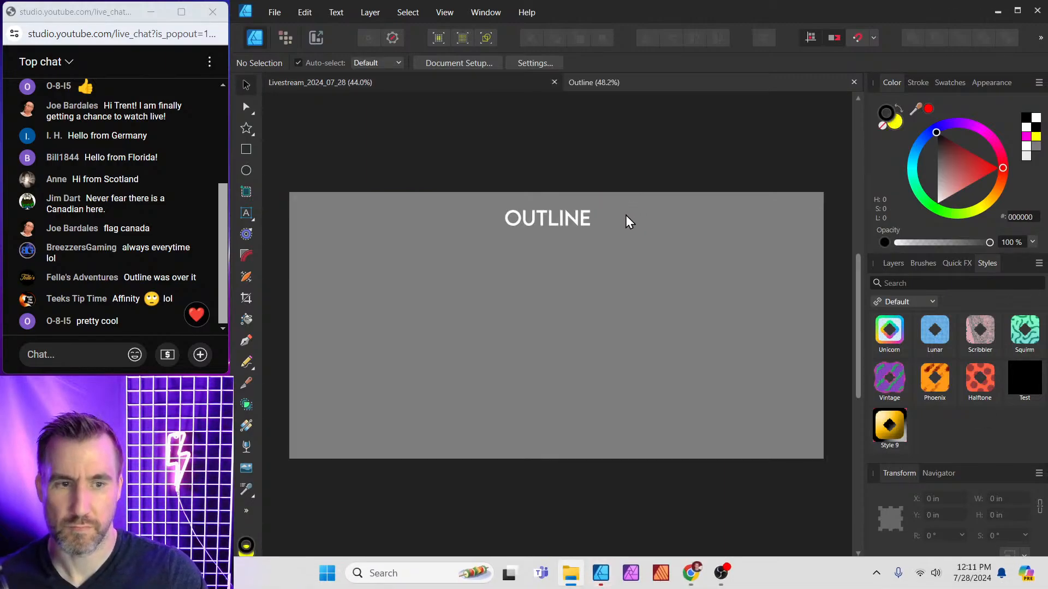
- Draw a yellow five-pointed star about 5.3 in wide below the OUTLINE title
{"action": "left_click", "coordinate": [878, 264]}
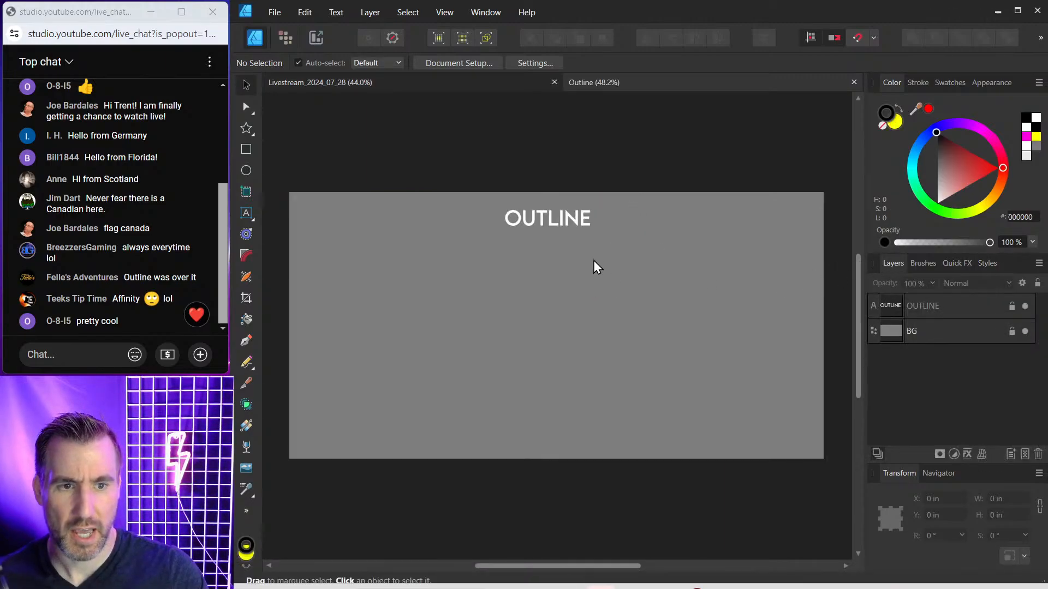
{"action": "scroll", "coordinate": [591, 257], "scroll_direction": "up", "scroll_amount": 1}
{"action": "left_click_drag", "start_coordinate": [587, 255], "coordinate": [591, 215]}
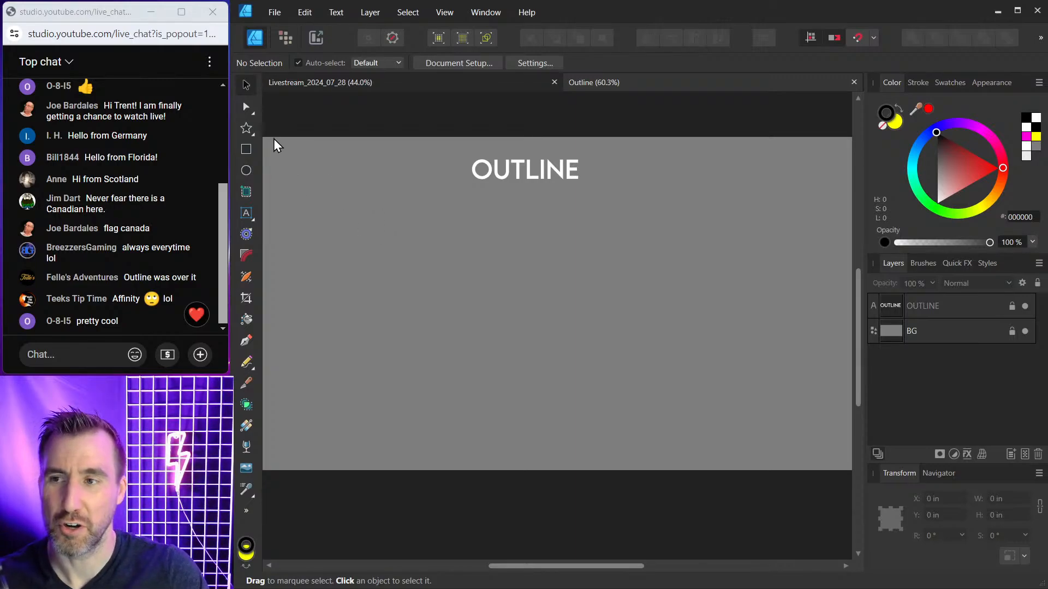
{"action": "left_click", "coordinate": [246, 129]}
{"action": "left_click_drag", "start_coordinate": [407, 252], "coordinate": [600, 422]}
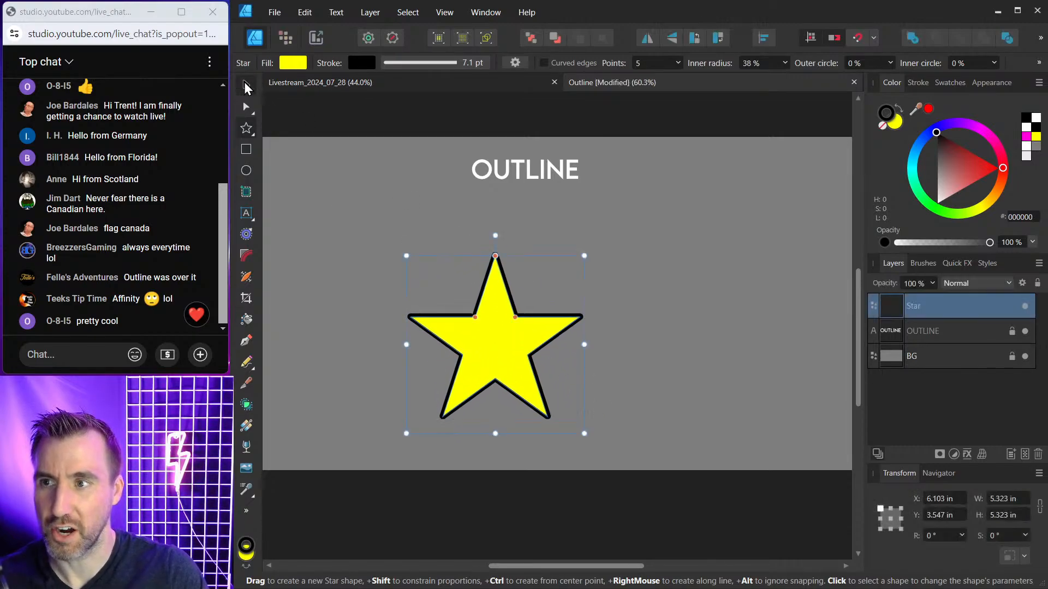
- Remove the star's stroke and move the star to about X 5 in, Y 2.5 in
{"action": "left_click", "coordinate": [246, 85]}
{"action": "left_click_drag", "start_coordinate": [551, 352], "coordinate": [535, 337]}
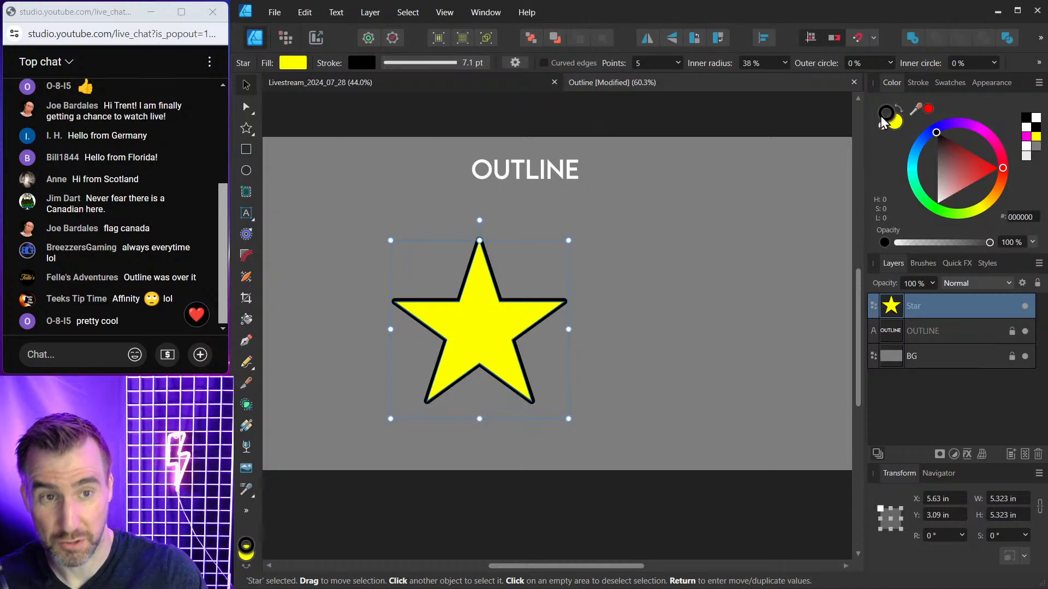
{"action": "left_click", "coordinate": [883, 126]}
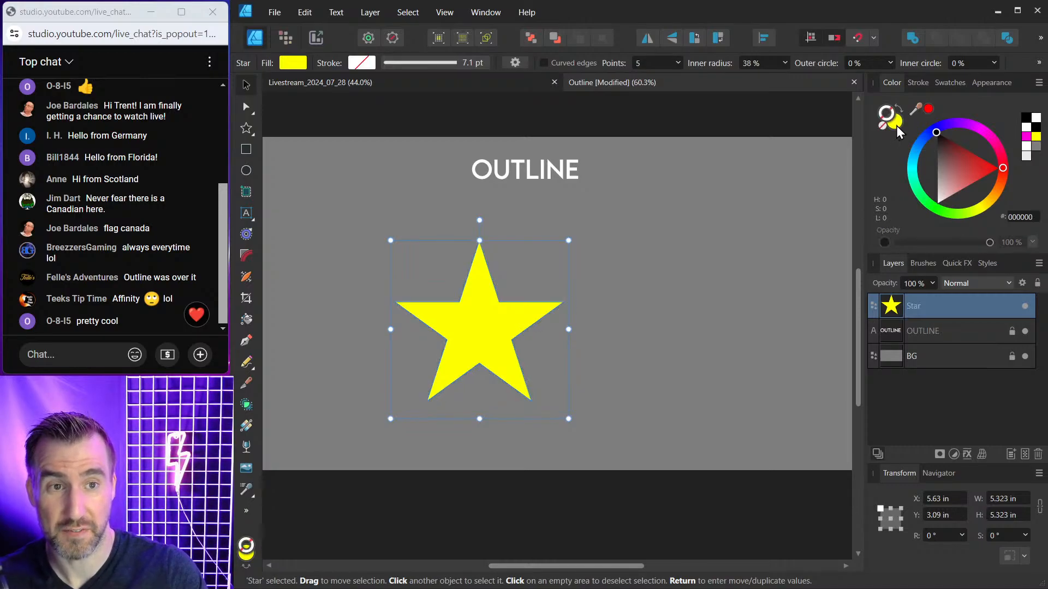
{"action": "left_click", "coordinate": [896, 126]}
{"action": "left_click_drag", "start_coordinate": [484, 308], "coordinate": [464, 289]}
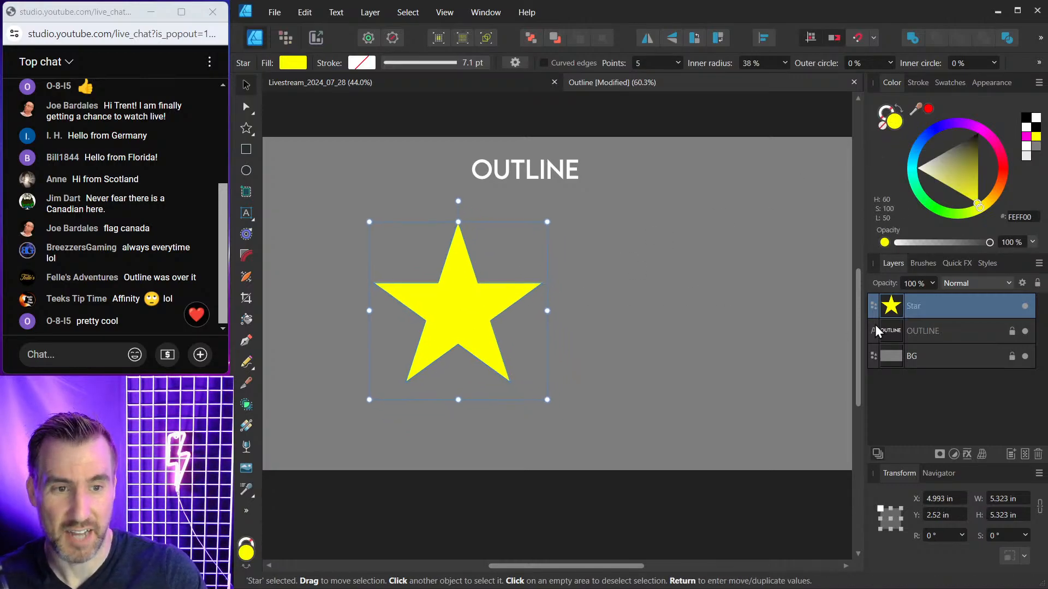
- Apply an Outline layer effect to the star with a radius of 100 px
{"action": "left_click", "coordinate": [967, 454]}
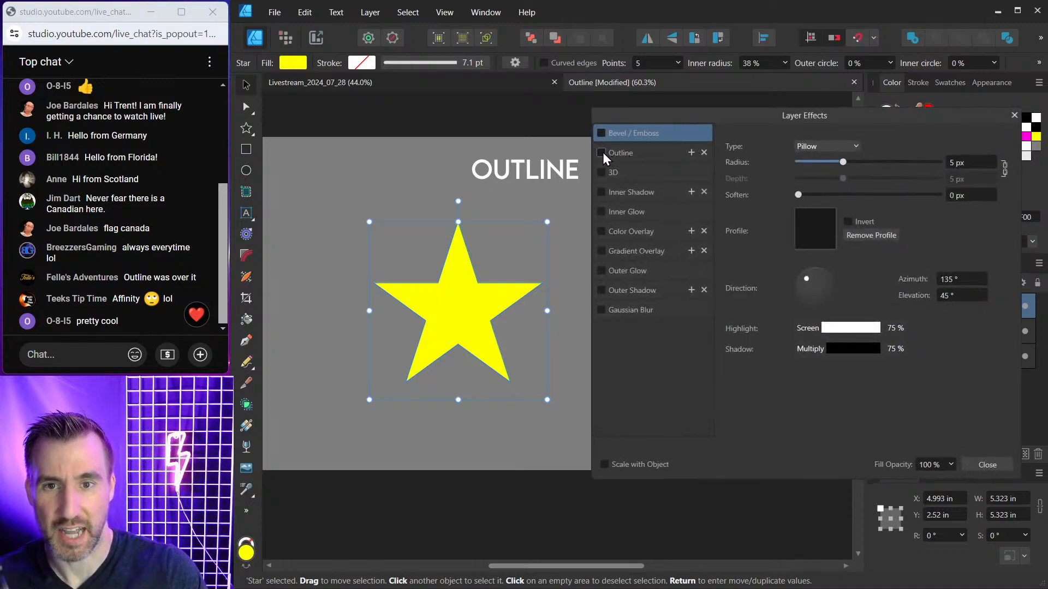
{"action": "left_click", "coordinate": [626, 154]}
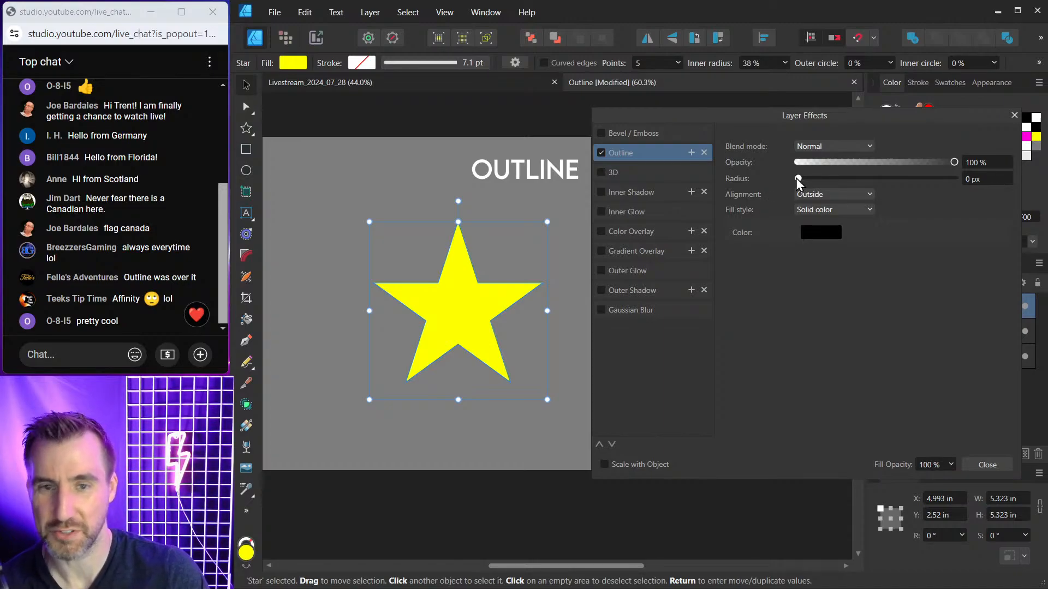
{"action": "left_click_drag", "start_coordinate": [796, 178], "coordinate": [954, 172]}
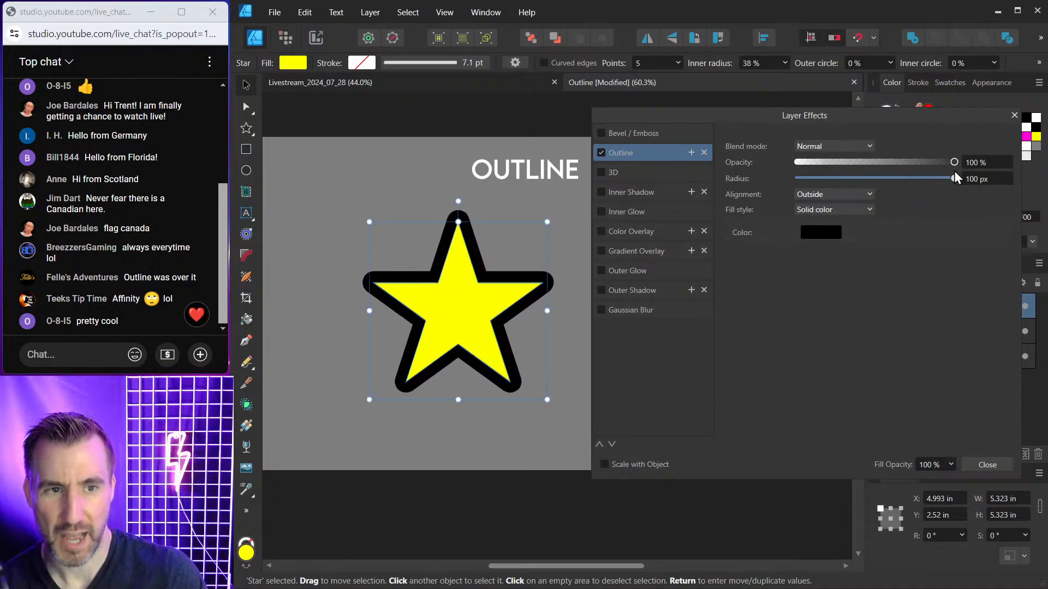
- Enter an outline radius of 300 px for the star and reduce it to about 61 px
{"action": "left_click", "coordinate": [977, 179]}
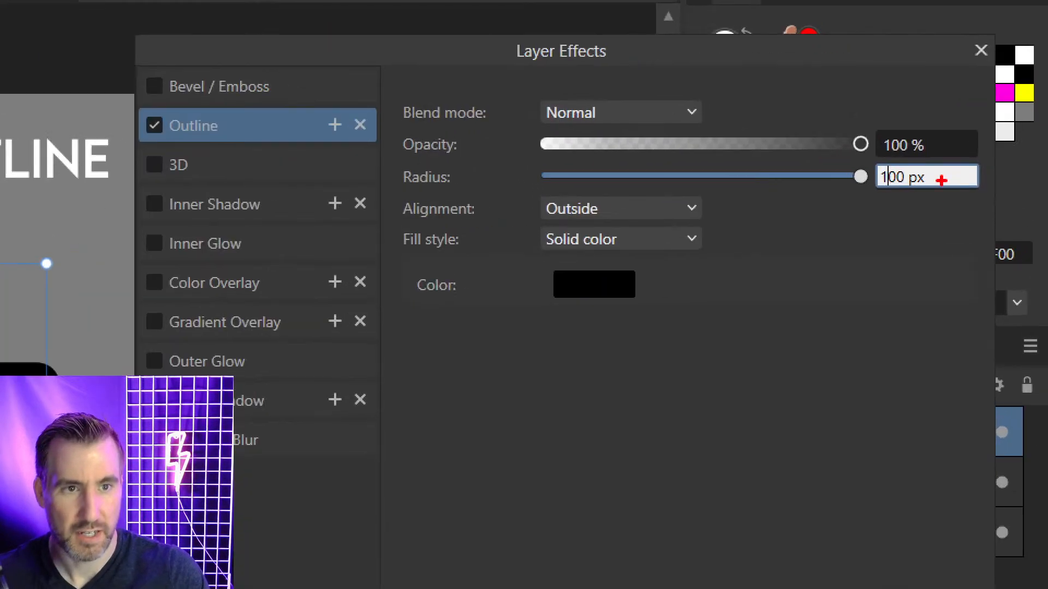
{"action": "mouse_move", "coordinate": [906, 160]}
{"action": "left_mouse_down"}
{"action": "mouse_move", "coordinate": [898, 204]}
{"action": "mouse_move", "coordinate": [928, 162]}
{"action": "left_mouse_up"}
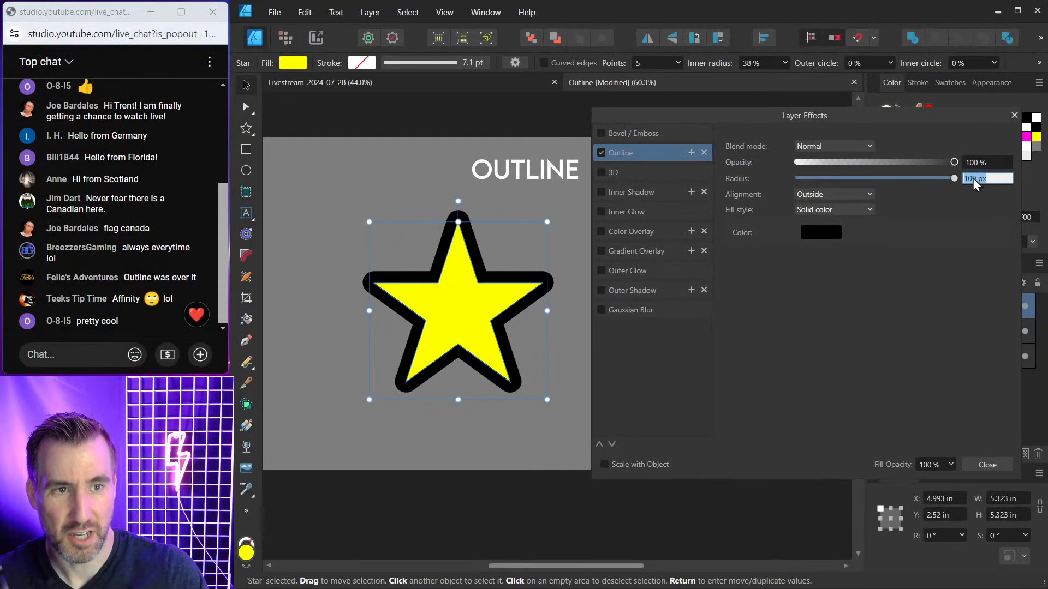
{"action": "left_click", "coordinate": [969, 178]}
{"action": "key", "text": "BackSpace"}
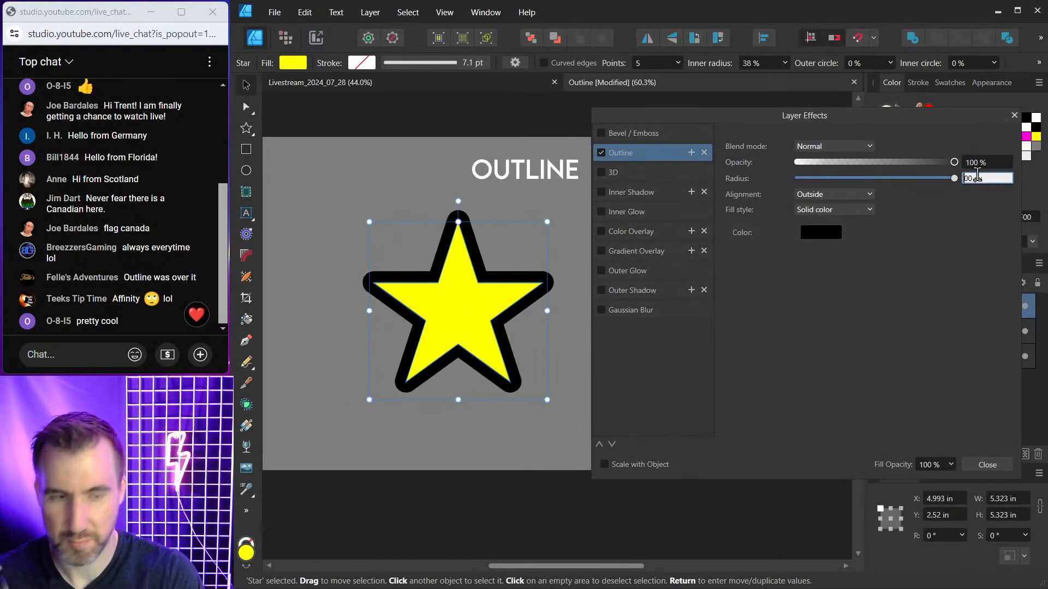
{"action": "type", "text": "3"}
{"action": "key", "text": "Return"}
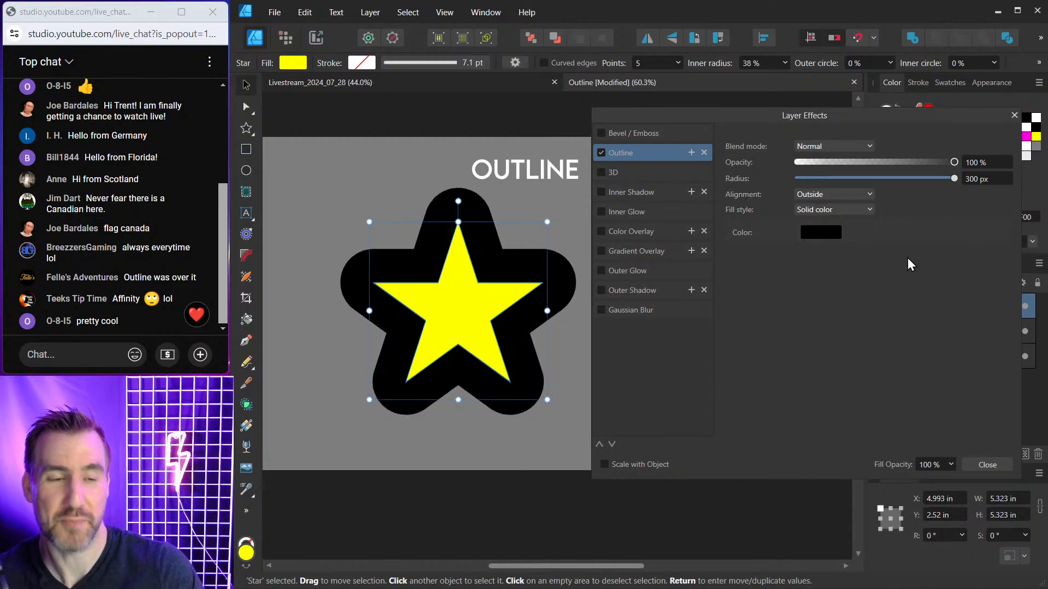
{"action": "mouse_move", "coordinate": [954, 175]}
{"action": "left_mouse_down"}
{"action": "mouse_move", "coordinate": [946, 180]}
{"action": "mouse_move", "coordinate": [962, 182]}
{"action": "mouse_move", "coordinate": [941, 182]}
{"action": "left_mouse_up"}
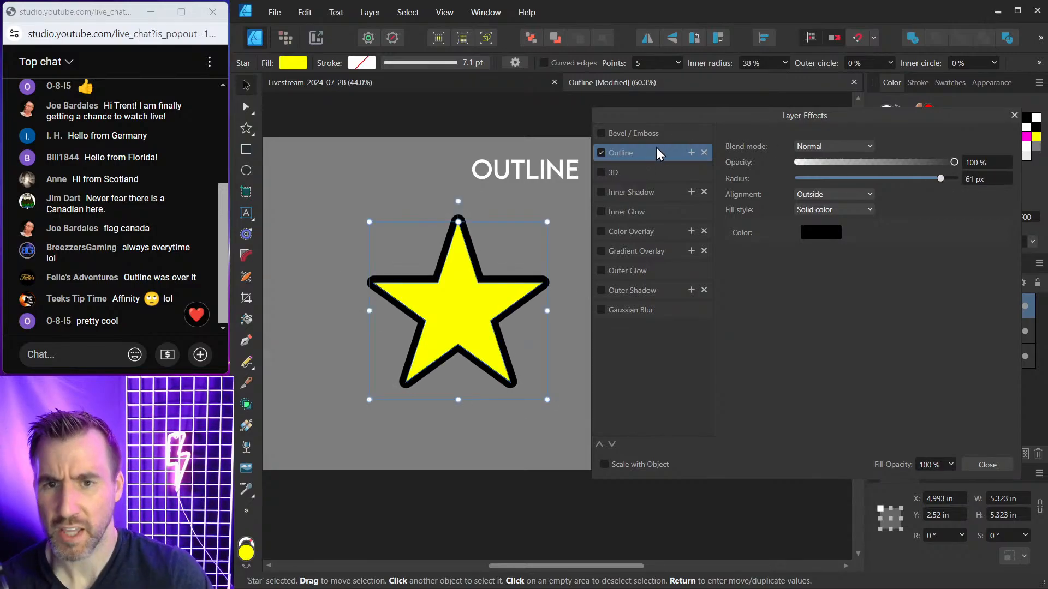
- Add a second Outline effect to the star, coloured magenta (FF00F7) with a radius of about 31.4 px
{"action": "left_click", "coordinate": [690, 153]}
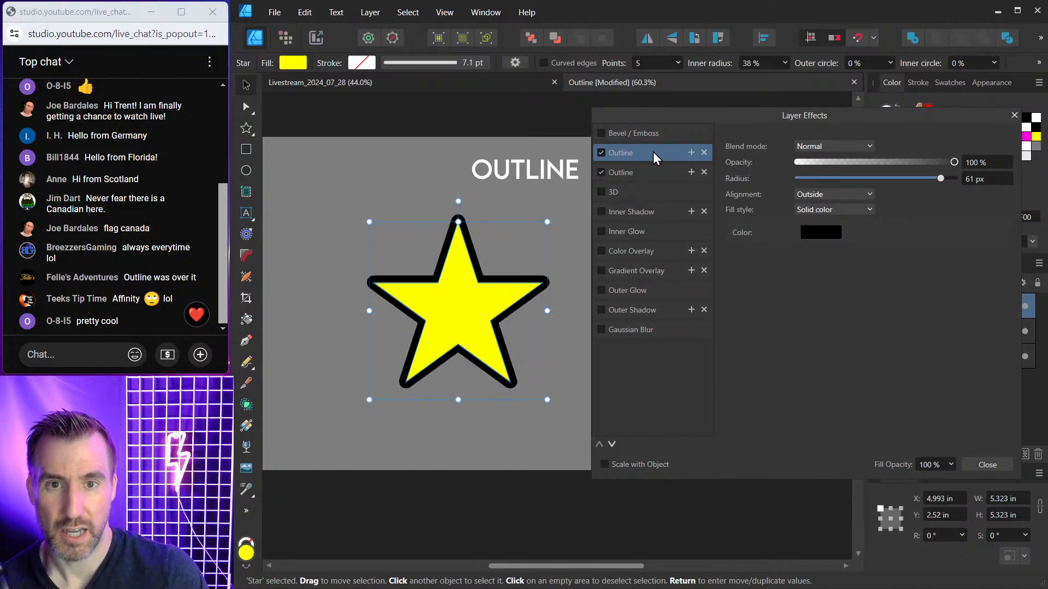
{"action": "left_click", "coordinate": [833, 238]}
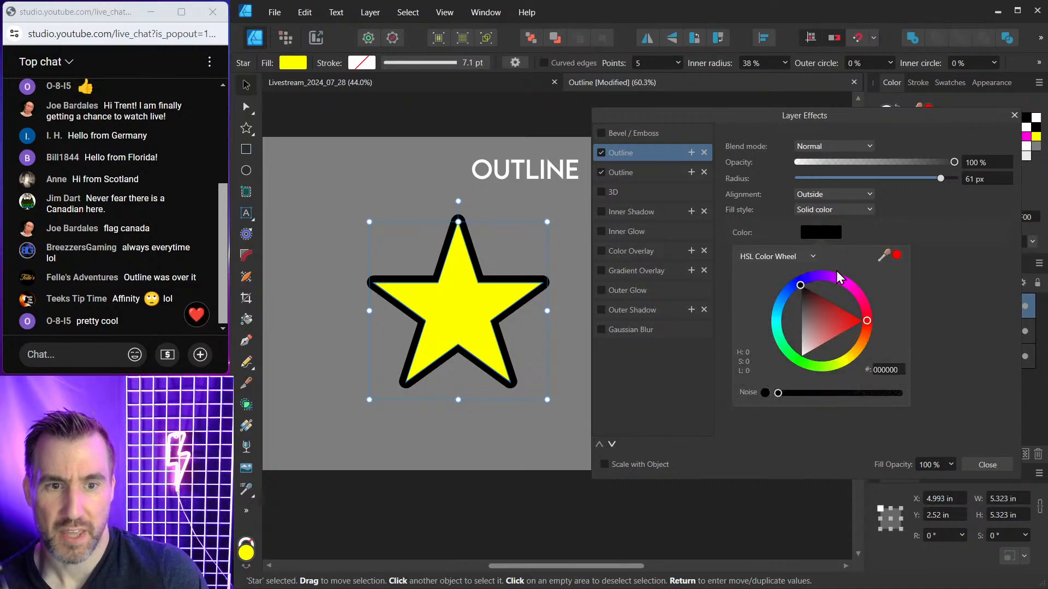
{"action": "left_click_drag", "start_coordinate": [835, 270], "coordinate": [846, 283]}
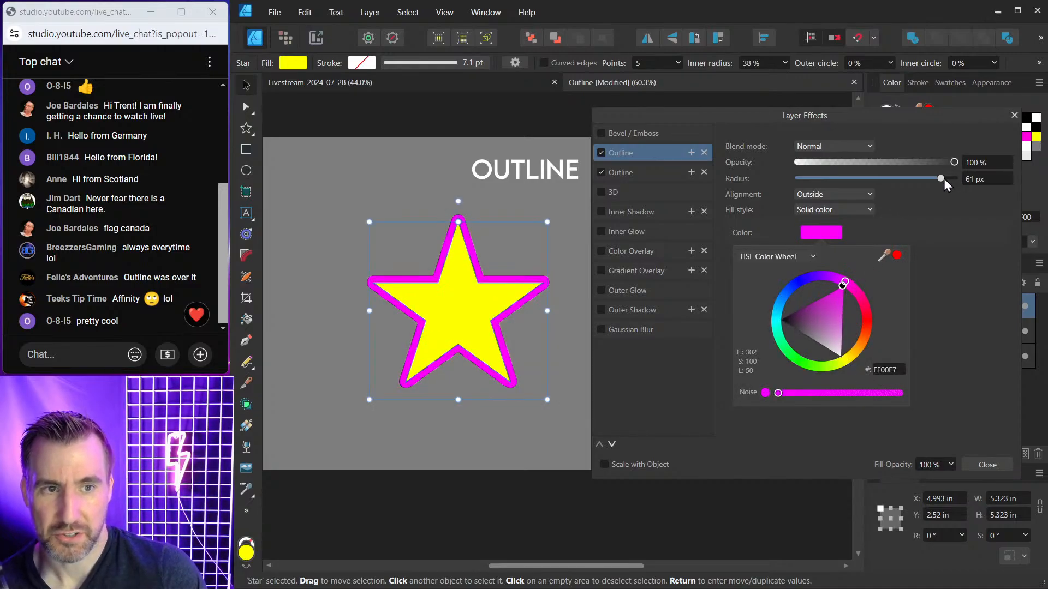
{"action": "left_click_drag", "start_coordinate": [944, 178], "coordinate": [904, 181]}
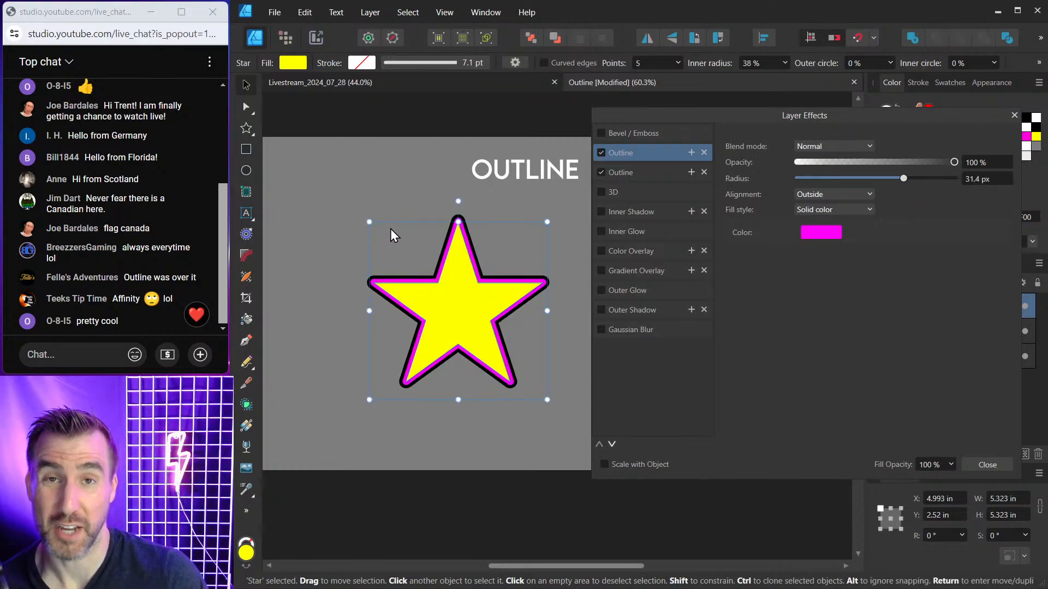
{"action": "left_click", "coordinate": [1003, 469]}
- Draw a second star about 5.6 in wide beside the first and place it at about X 11.32 in, Y 2.6 in
{"action": "left_click", "coordinate": [307, 273]}
{"action": "left_click", "coordinate": [244, 131]}
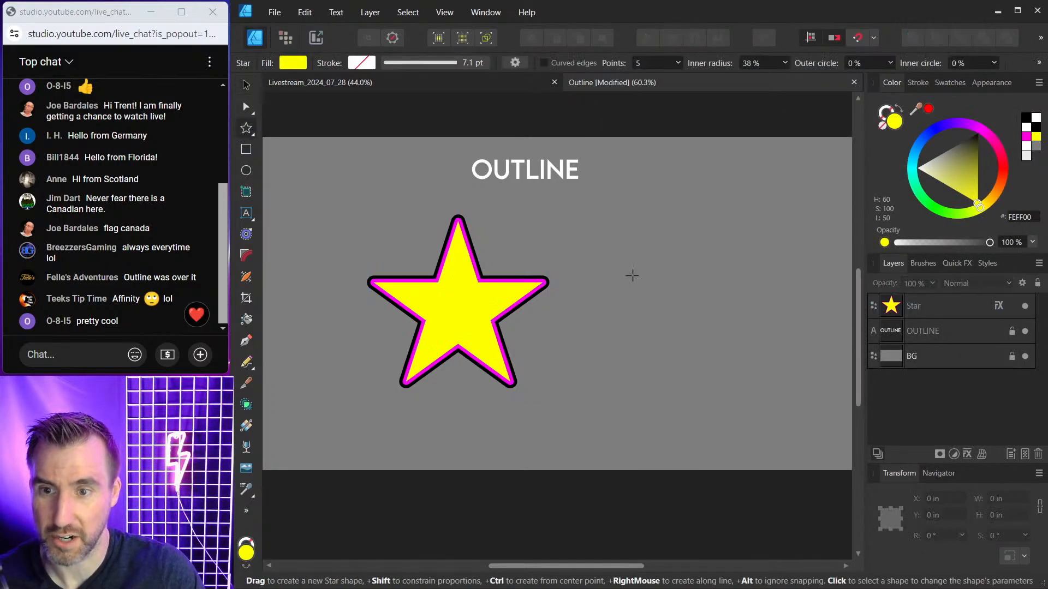
{"action": "left_click_drag", "start_coordinate": [760, 240], "coordinate": [573, 428]}
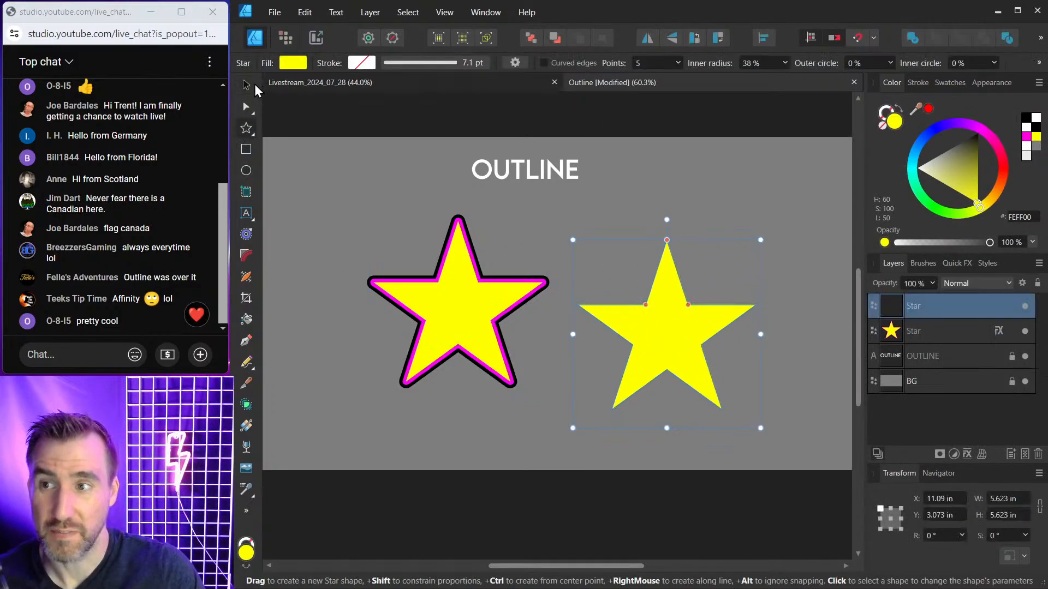
{"action": "left_click", "coordinate": [247, 85]}
{"action": "left_click_drag", "start_coordinate": [694, 330], "coordinate": [701, 314]}
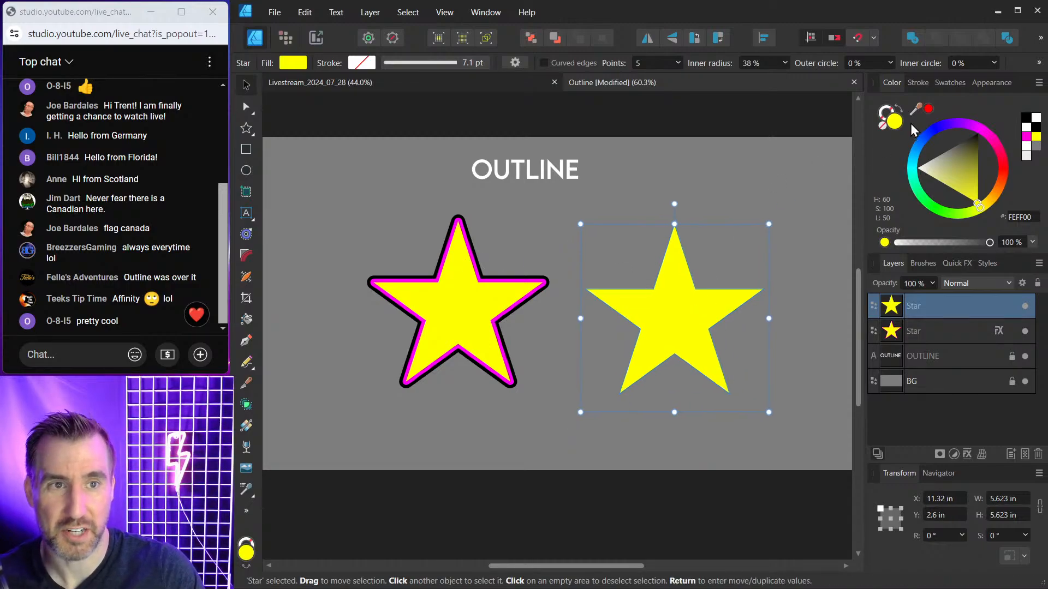
- Give the second star a black stroke about 9.6 pt wide as an appearance attribute
{"action": "left_click", "coordinate": [920, 84]}
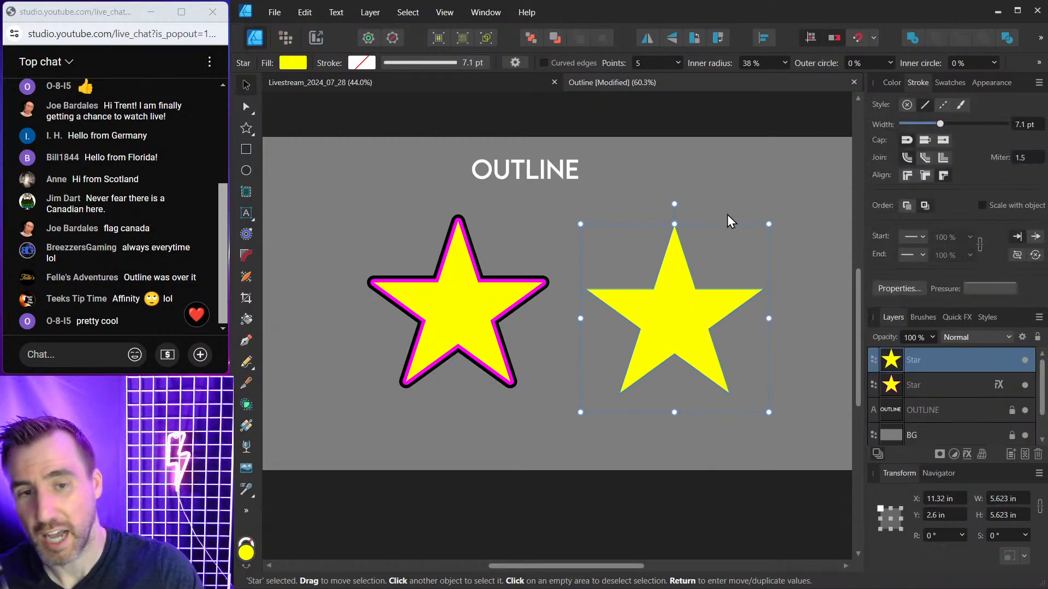
{"action": "left_click", "coordinate": [993, 83]}
{"action": "key", "text": "ctrl+1"}
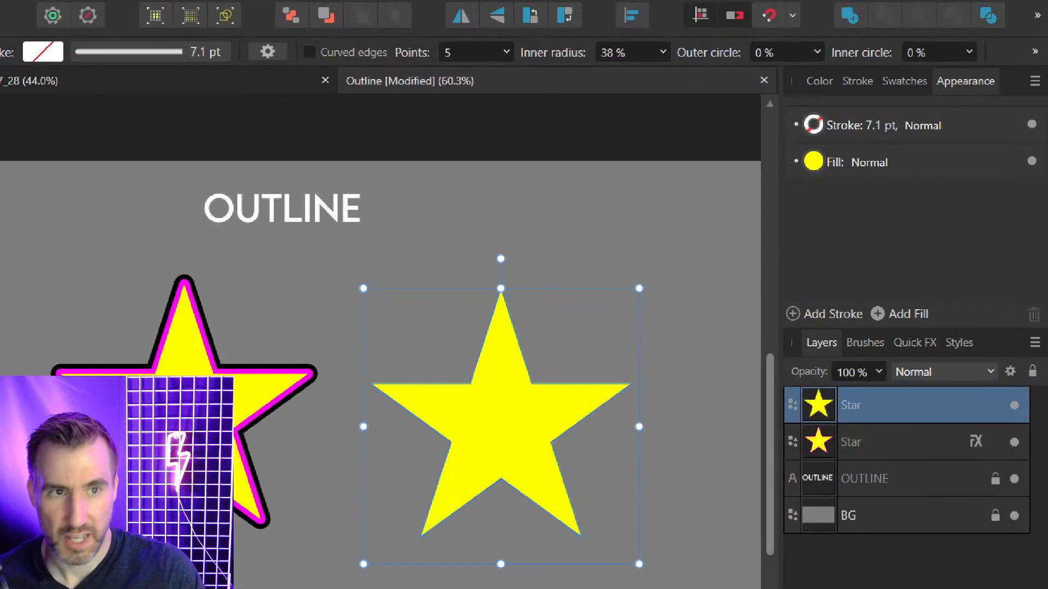
{"action": "left_click", "coordinate": [991, 85]}
{"action": "mouse_move", "coordinate": [943, 63]}
{"action": "left_mouse_down"}
{"action": "mouse_move", "coordinate": [888, 58]}
{"action": "mouse_move", "coordinate": [892, 91]}
{"action": "mouse_move", "coordinate": [955, 108]}
{"action": "mouse_move", "coordinate": [982, 82]}
{"action": "mouse_move", "coordinate": [936, 54]}
{"action": "left_mouse_up"}
{"action": "mouse_move", "coordinate": [751, 115]}
{"action": "left_mouse_down"}
{"action": "mouse_move", "coordinate": [699, 145]}
{"action": "mouse_move", "coordinate": [819, 146]}
{"action": "mouse_move", "coordinate": [752, 118]}
{"action": "left_mouse_up"}
{"action": "key", "text": "Escape"}
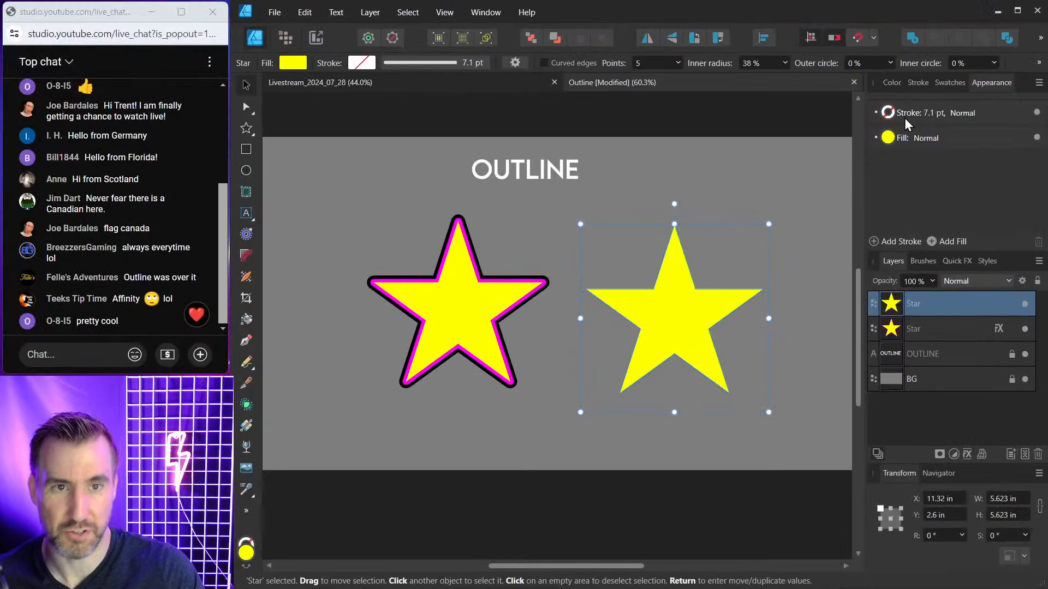
{"action": "left_click", "coordinate": [921, 113]}
{"action": "left_click", "coordinate": [932, 114]}
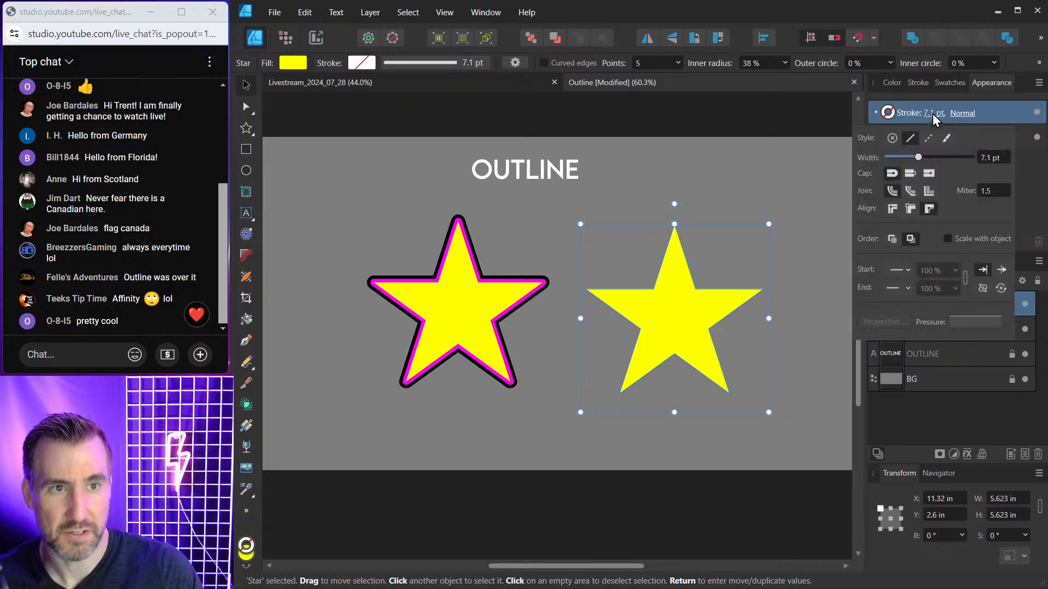
{"action": "left_click_drag", "start_coordinate": [917, 156], "coordinate": [923, 157]}
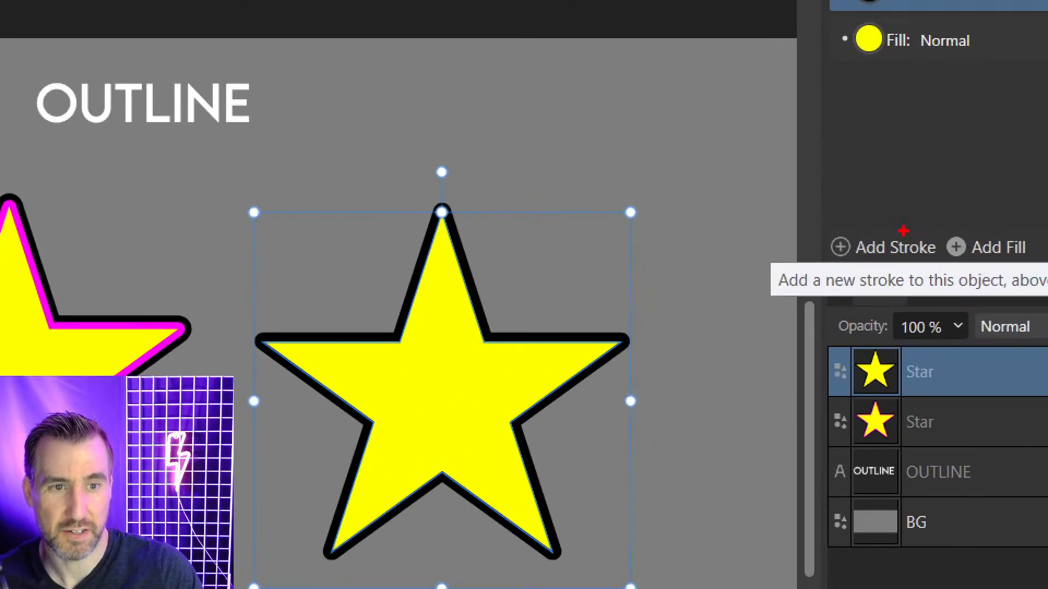
- Add another stroke above the second star's black stroke, about 5.1 pt wide with the dashed style
{"action": "mouse_move", "coordinate": [903, 231]}
{"action": "left_mouse_down"}
{"action": "mouse_move", "coordinate": [834, 231]}
{"action": "mouse_move", "coordinate": [843, 265]}
{"action": "mouse_move", "coordinate": [939, 274]}
{"action": "mouse_move", "coordinate": [935, 246]}
{"action": "mouse_move", "coordinate": [890, 223]}
{"action": "left_mouse_up"}
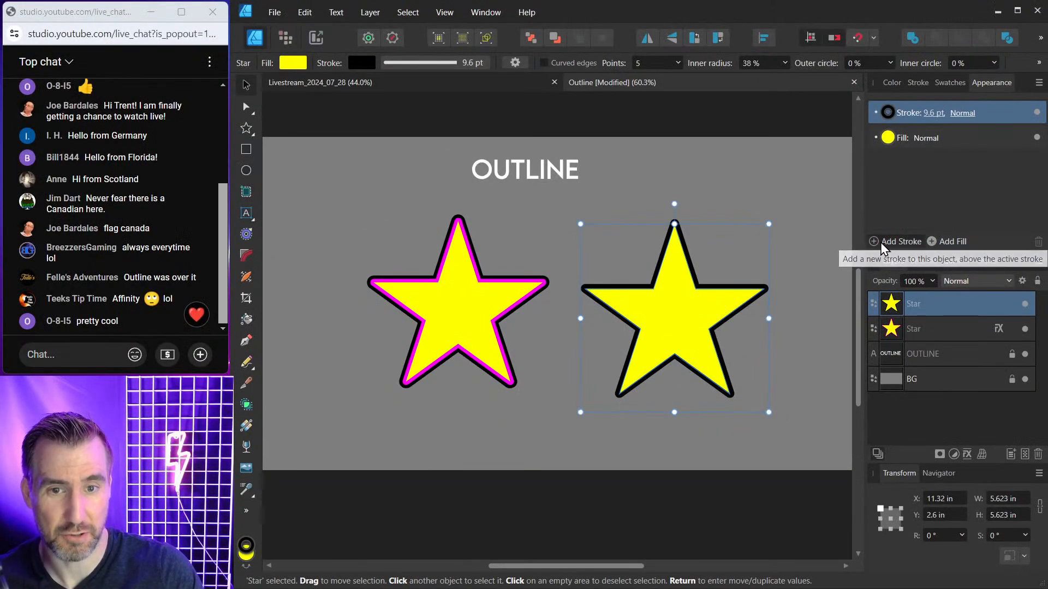
{"action": "left_click", "coordinate": [885, 241]}
{"action": "left_click", "coordinate": [906, 114]}
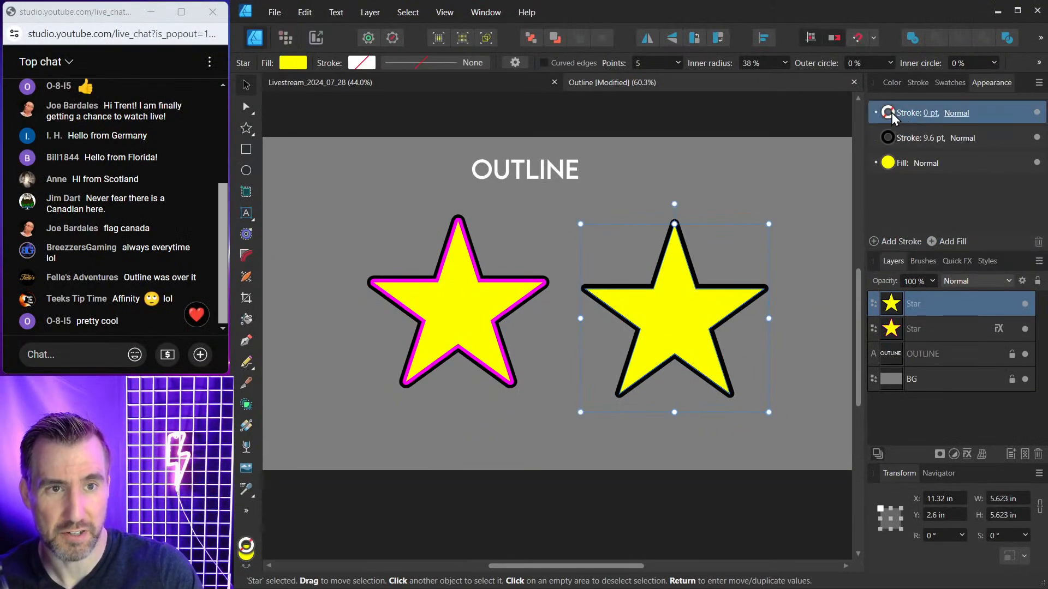
{"action": "left_click", "coordinate": [929, 113]}
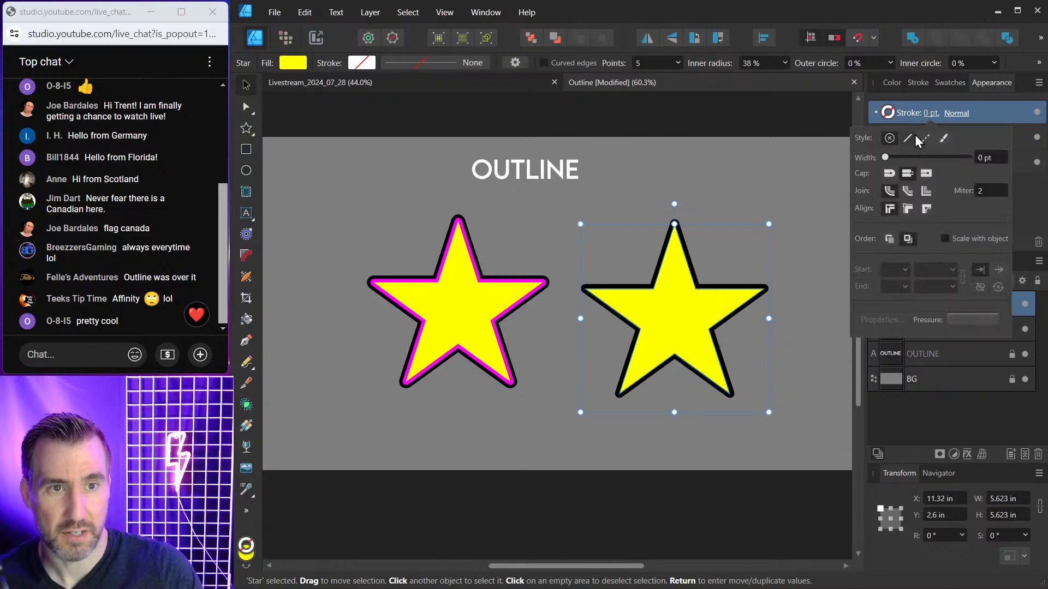
{"action": "left_click_drag", "start_coordinate": [885, 157], "coordinate": [928, 158]}
{"action": "left_click", "coordinate": [928, 138]}
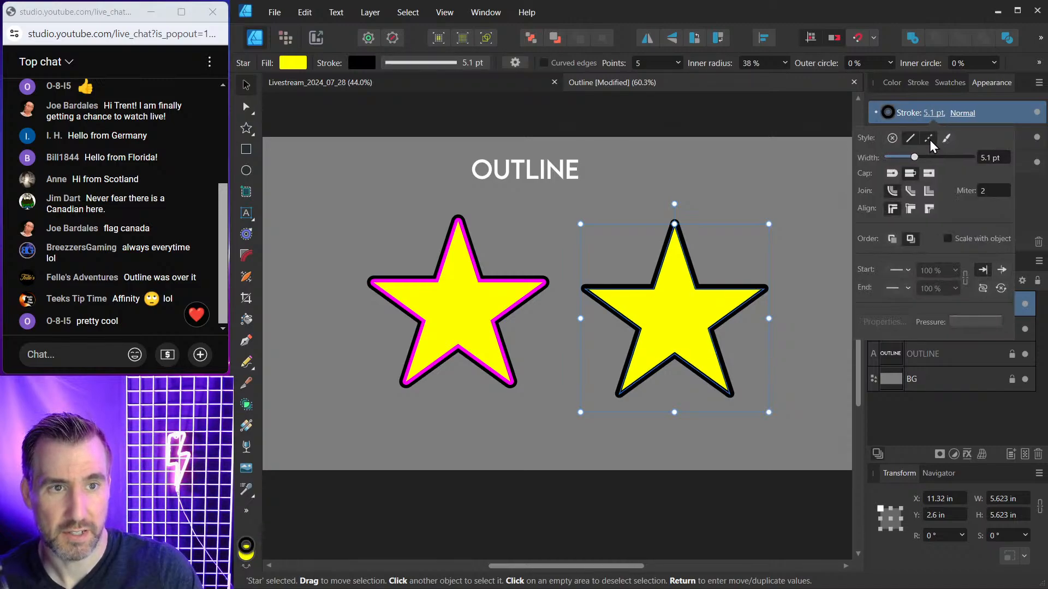
- Colour the dashed stroke magenta (FF00EC) and set its width to about 10.6 pt
{"action": "left_click", "coordinate": [888, 112]}
{"action": "left_click", "coordinate": [914, 188]}
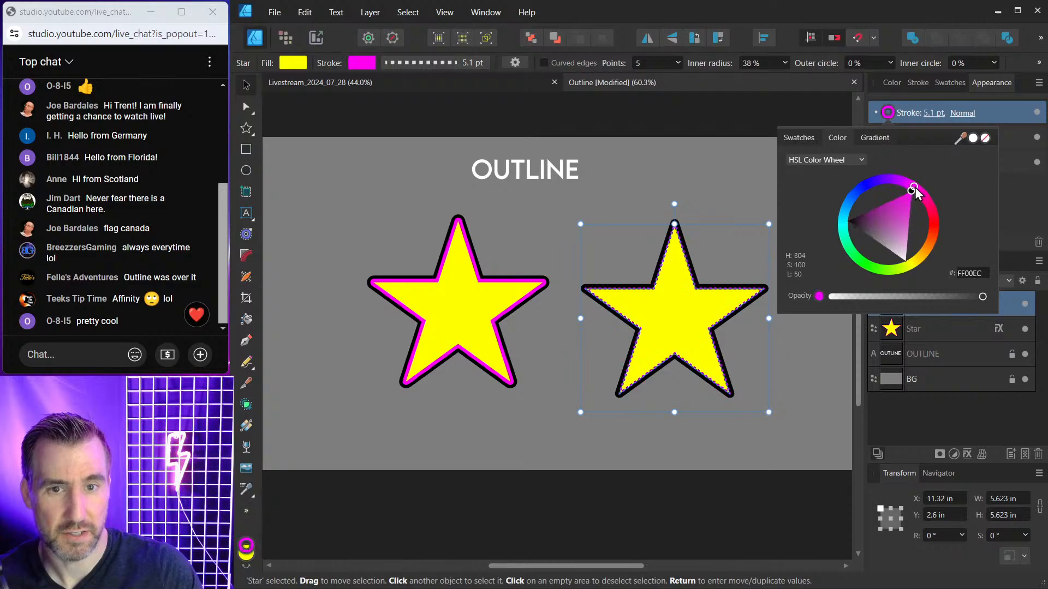
{"action": "left_click", "coordinate": [932, 114]}
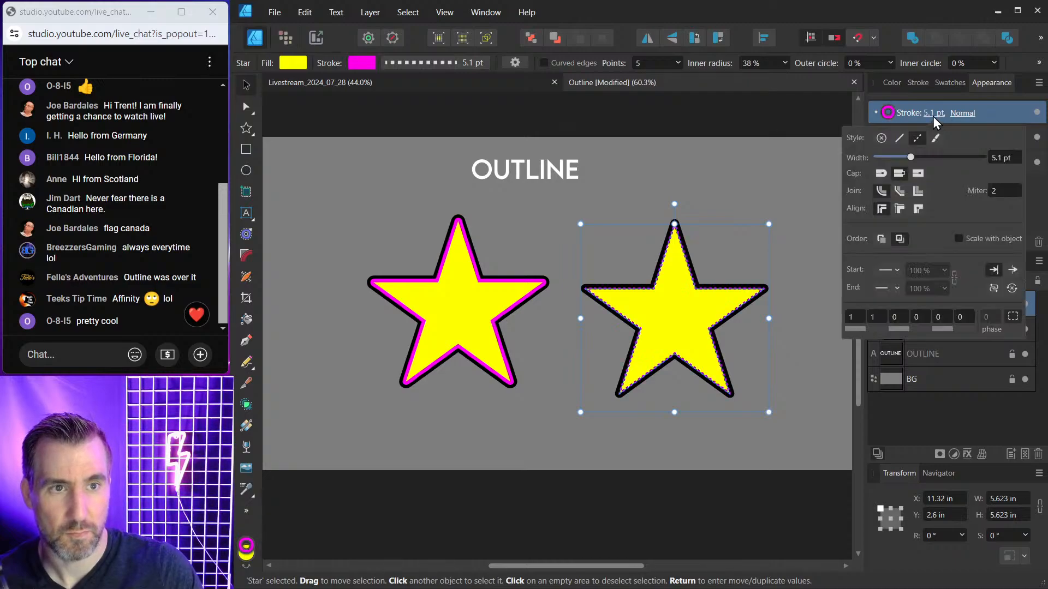
{"action": "left_click_drag", "start_coordinate": [912, 158], "coordinate": [926, 158]}
{"action": "left_click", "coordinate": [796, 194]}
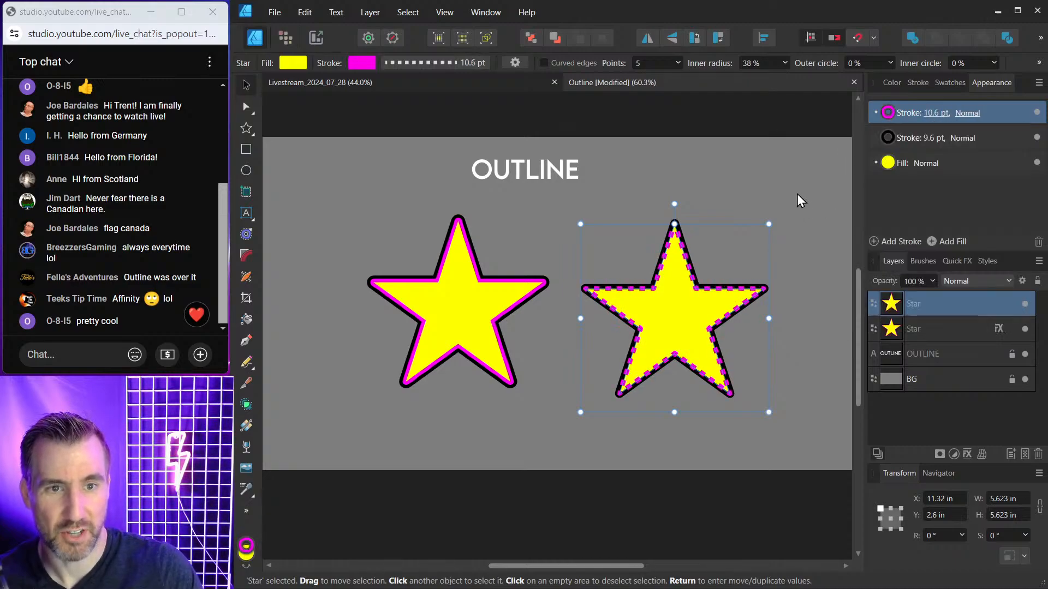
- Compare the two stars with nothing selected, and select the dashed-stroke star to review its strokes
{"action": "scroll", "coordinate": [684, 248], "scroll_direction": "up", "scroll_amount": 2}
{"action": "scroll", "coordinate": [731, 252], "scroll_direction": "down", "scroll_amount": 2}
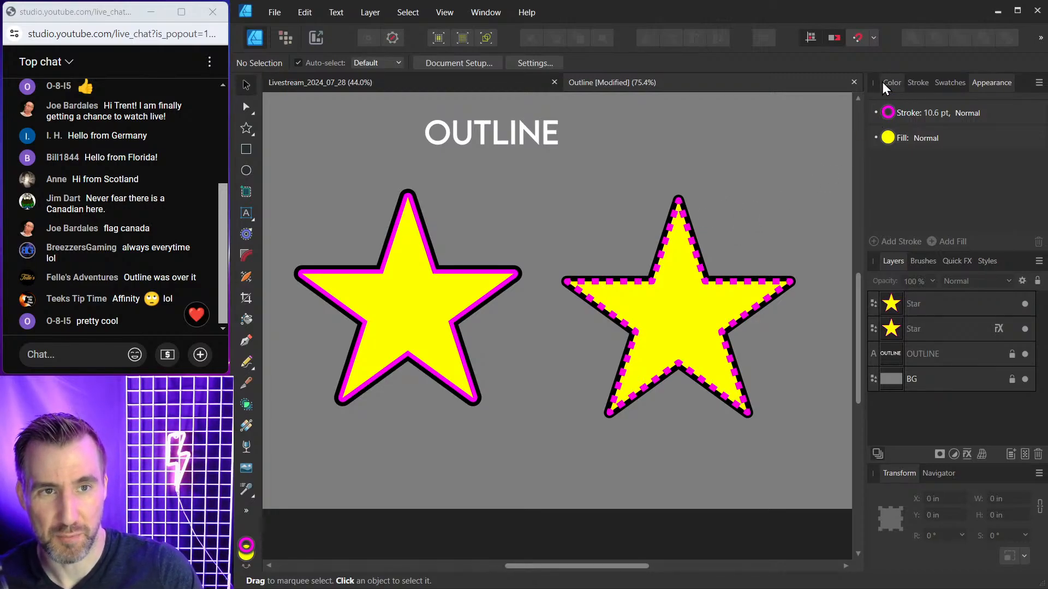
{"action": "left_click", "coordinate": [688, 245]}
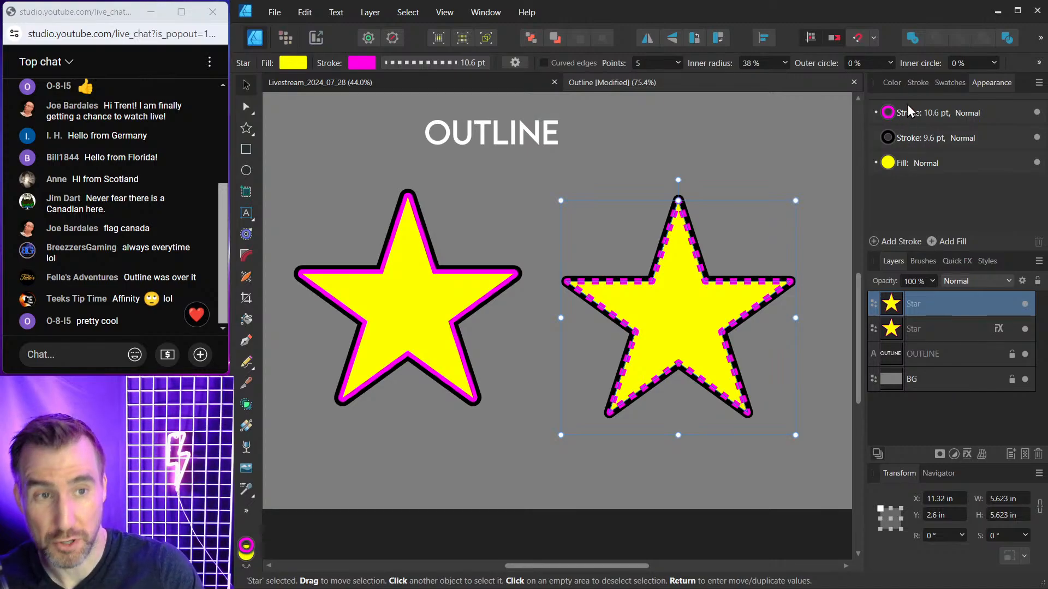
- Delete the dashed-stroke star and move the remaining outlined star towards the centre beneath the OUTLINE title
{"action": "left_click", "coordinate": [471, 249]}
{"action": "left_click", "coordinate": [432, 262]}
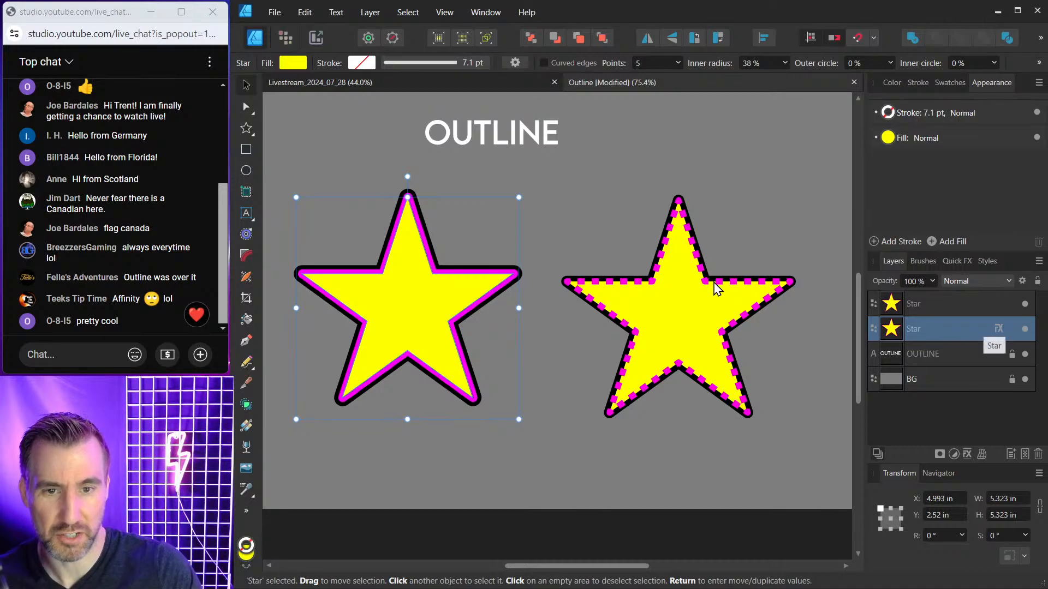
{"action": "left_click", "coordinate": [698, 253]}
{"action": "key", "text": "Delete"}
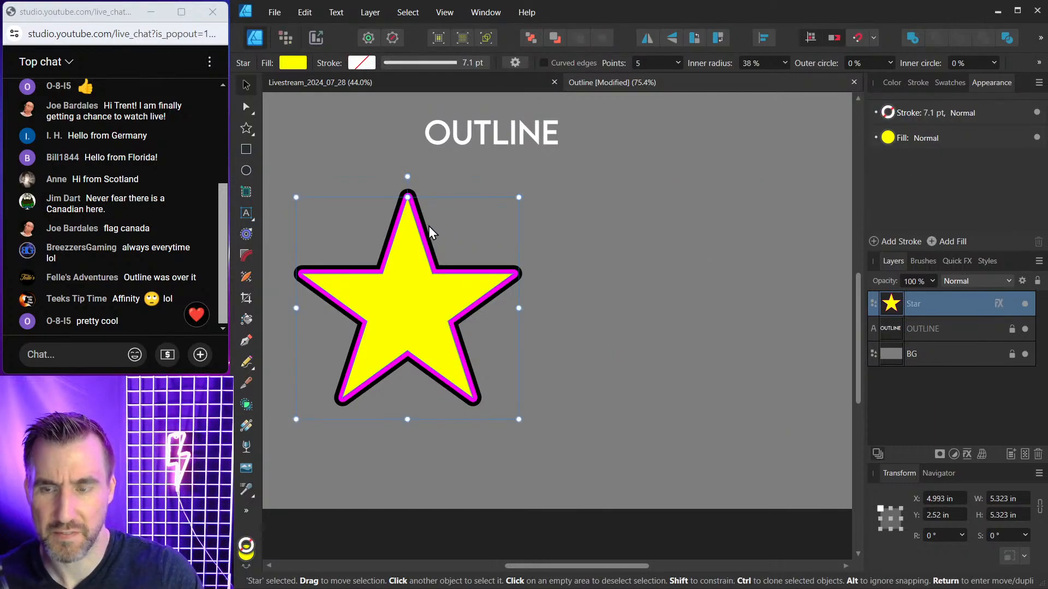
{"action": "left_click_drag", "start_coordinate": [428, 226], "coordinate": [502, 236]}
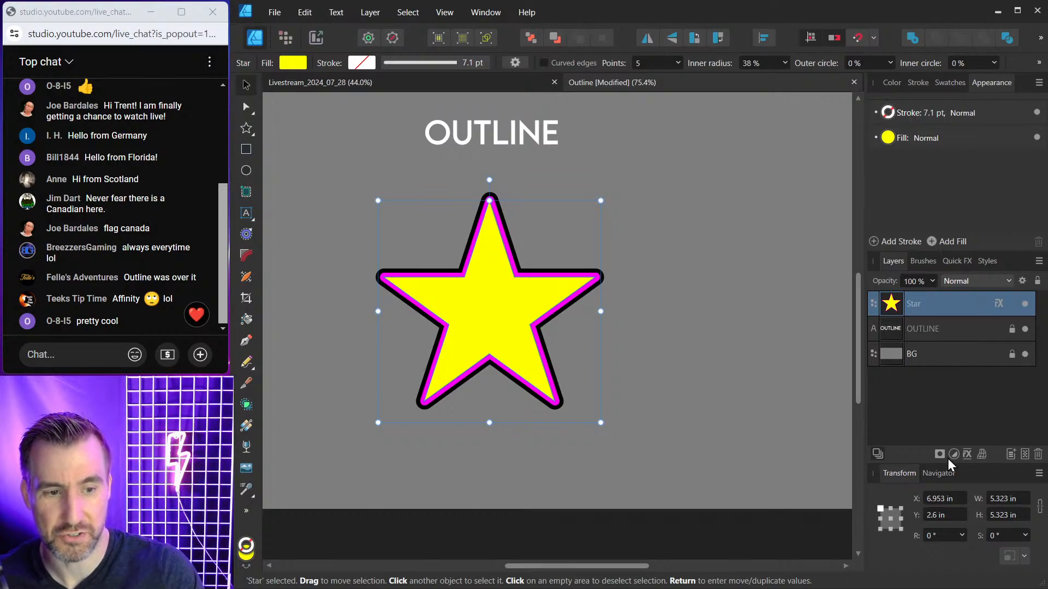
- Remove the magenta Outline effect from the star's layer effects, keeping only the black outline
{"action": "left_click", "coordinate": [966, 454]}
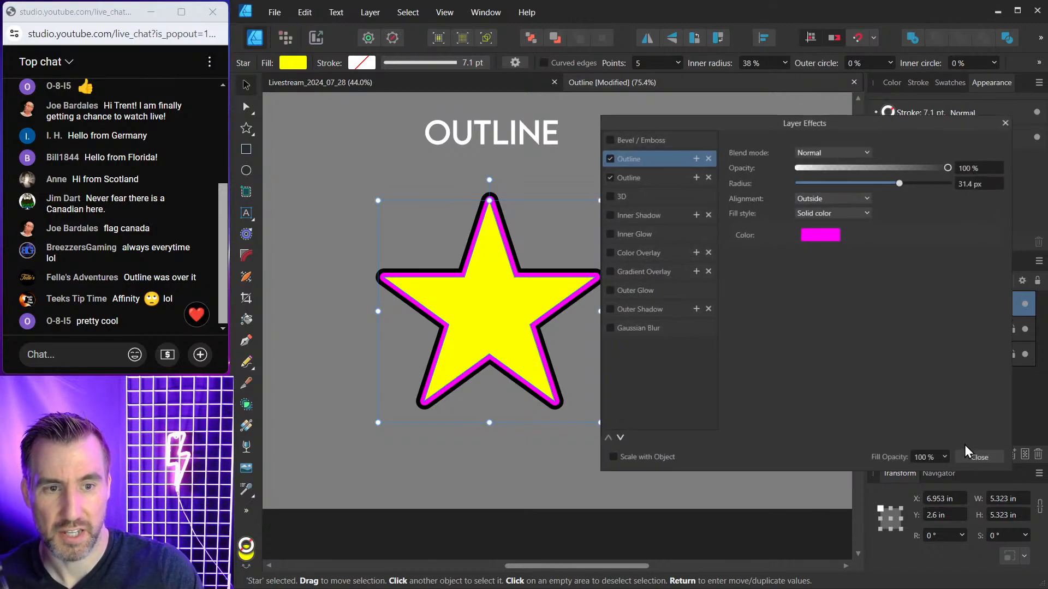
{"action": "left_click", "coordinate": [704, 152]}
{"action": "scroll", "coordinate": [539, 244], "scroll_direction": "up", "scroll_amount": 2}
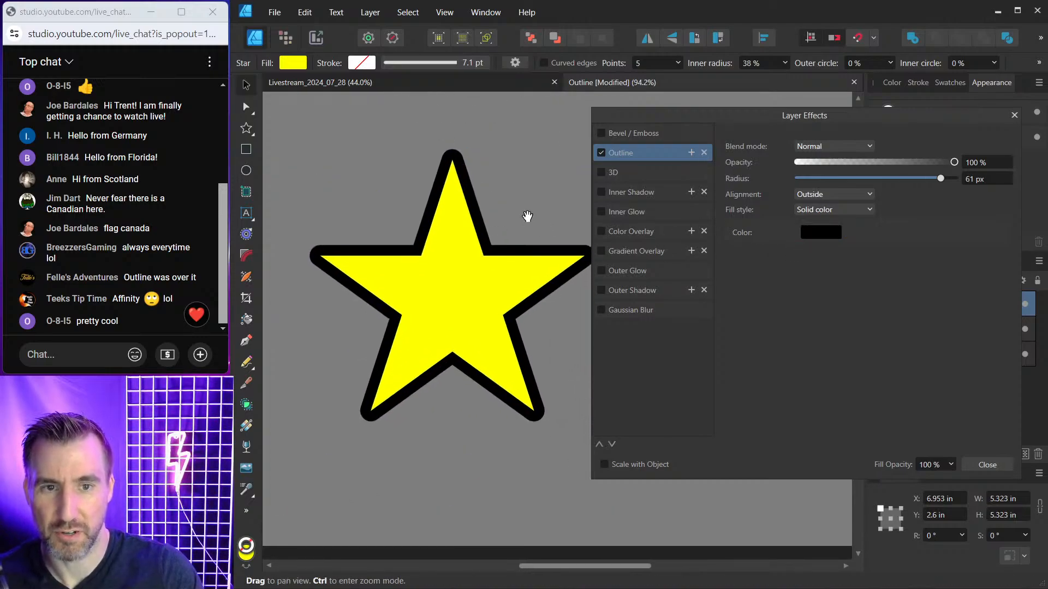
- Try the black outline's alignment as Center and Inside, set it back to Outside, and close the layer effects
{"action": "left_click", "coordinate": [822, 196]}
{"action": "left_click", "coordinate": [818, 223]}
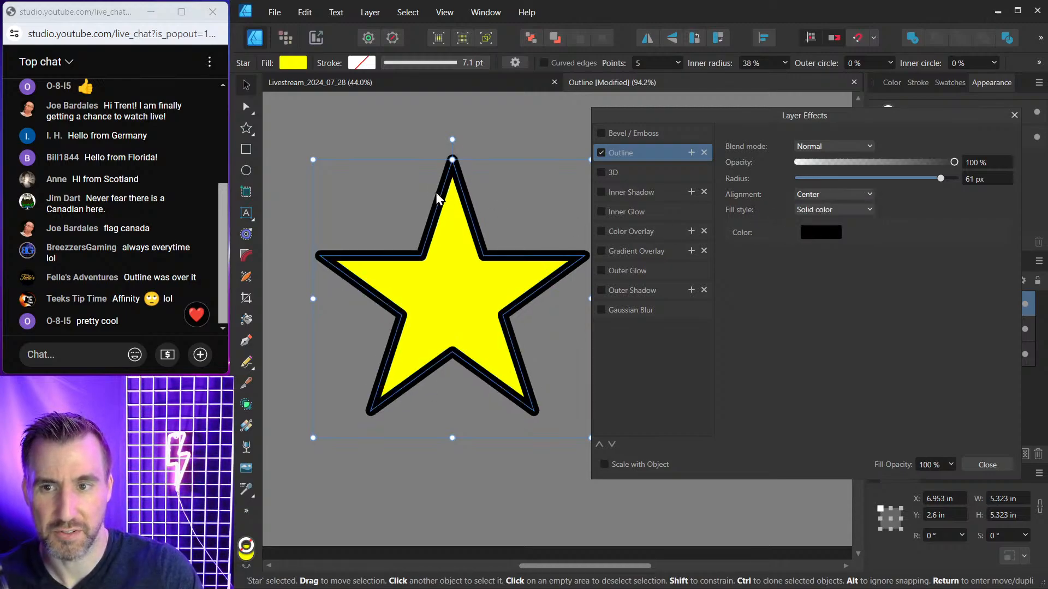
{"action": "scroll", "coordinate": [466, 192], "scroll_direction": "up", "scroll_amount": 2}
{"action": "scroll", "coordinate": [467, 199], "scroll_direction": "up", "scroll_amount": 2}
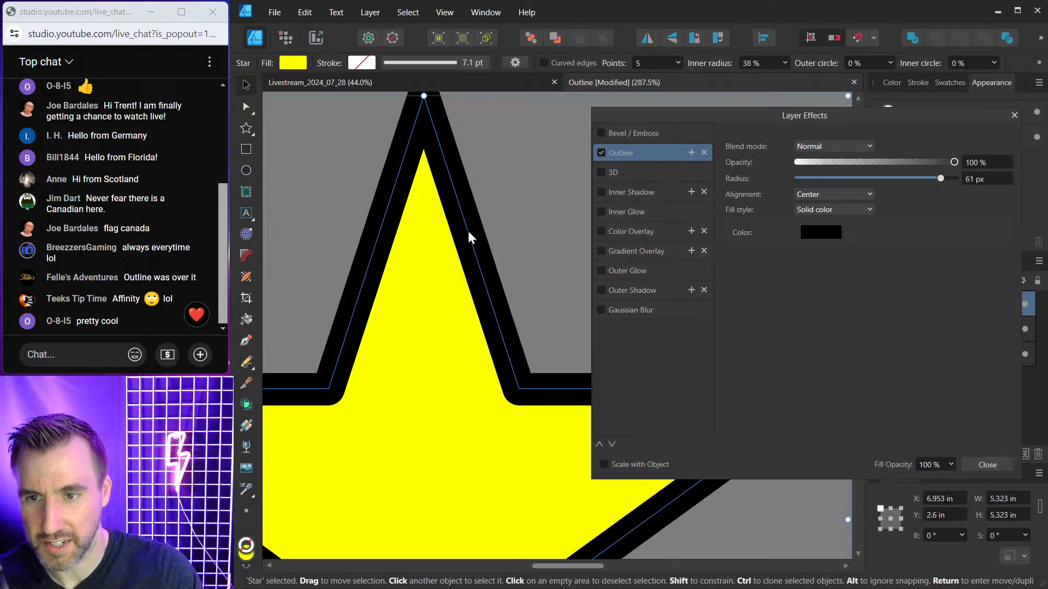
{"action": "left_click", "coordinate": [817, 195]}
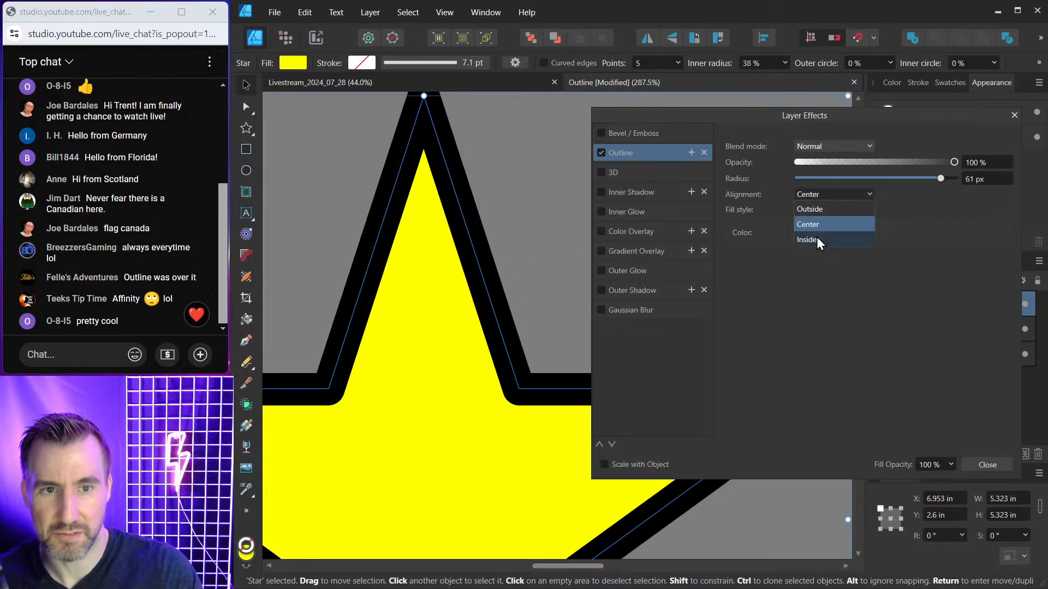
{"action": "left_click", "coordinate": [816, 237]}
{"action": "left_click", "coordinate": [816, 194]}
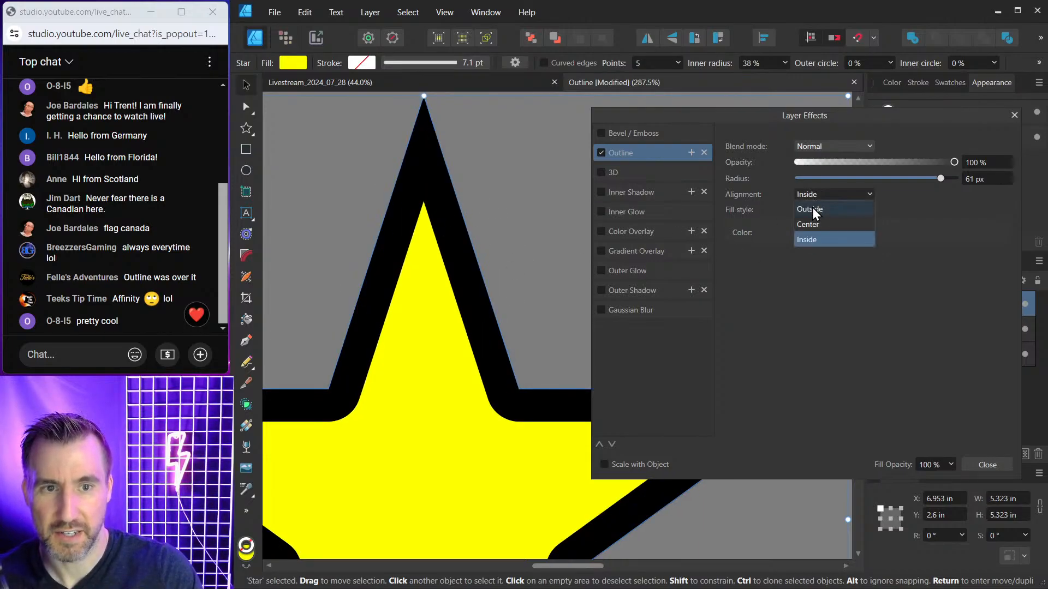
{"action": "left_click", "coordinate": [812, 207]}
{"action": "scroll", "coordinate": [461, 221], "scroll_direction": "down", "scroll_amount": 1}
{"action": "scroll", "coordinate": [461, 221], "scroll_direction": "down", "scroll_amount": 3}
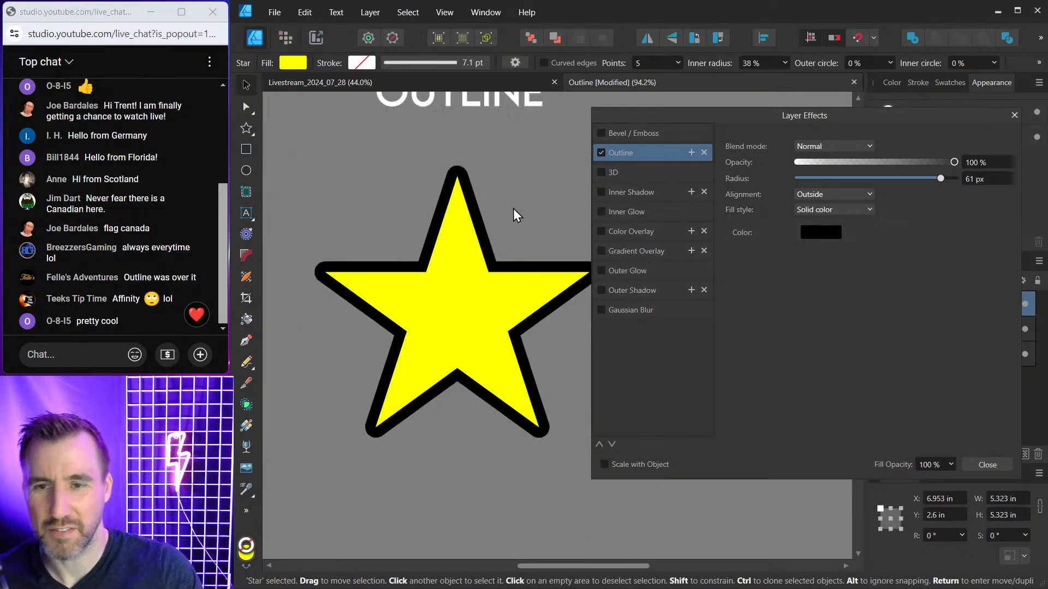
{"action": "left_click", "coordinate": [1013, 116]}
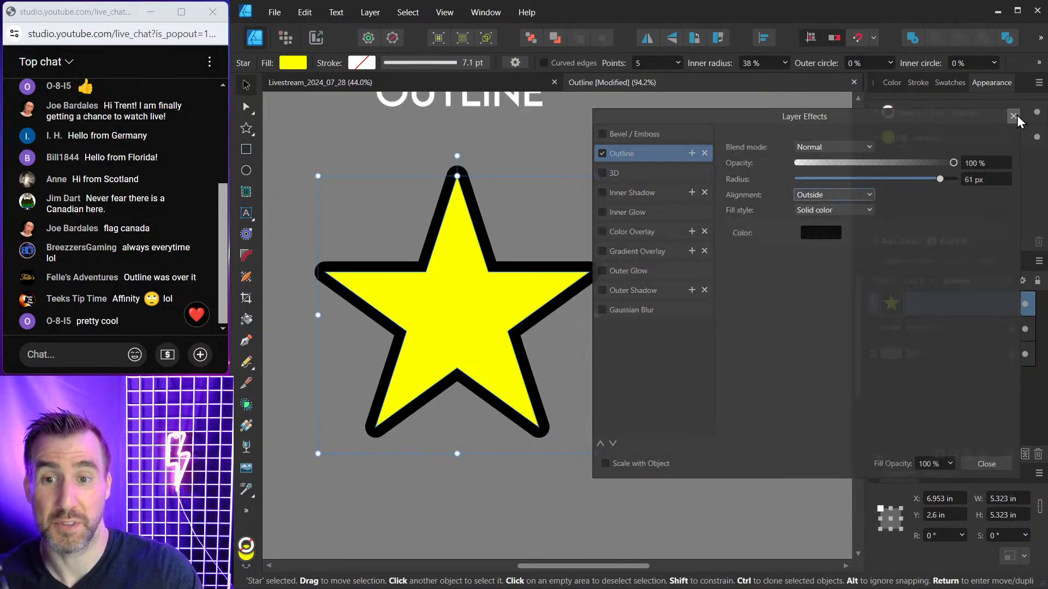
- Draw a second star about 5.3 in wide beside the outlined one and revert its style to the defaults
{"action": "left_click", "coordinate": [247, 128]}
{"action": "left_click_drag", "start_coordinate": [787, 199], "coordinate": [504, 452]}
{"action": "key", "text": "v"}
{"action": "left_click_drag", "start_coordinate": [693, 307], "coordinate": [794, 309]}
{"action": "scroll", "coordinate": [778, 297], "scroll_direction": "down", "scroll_amount": 2}
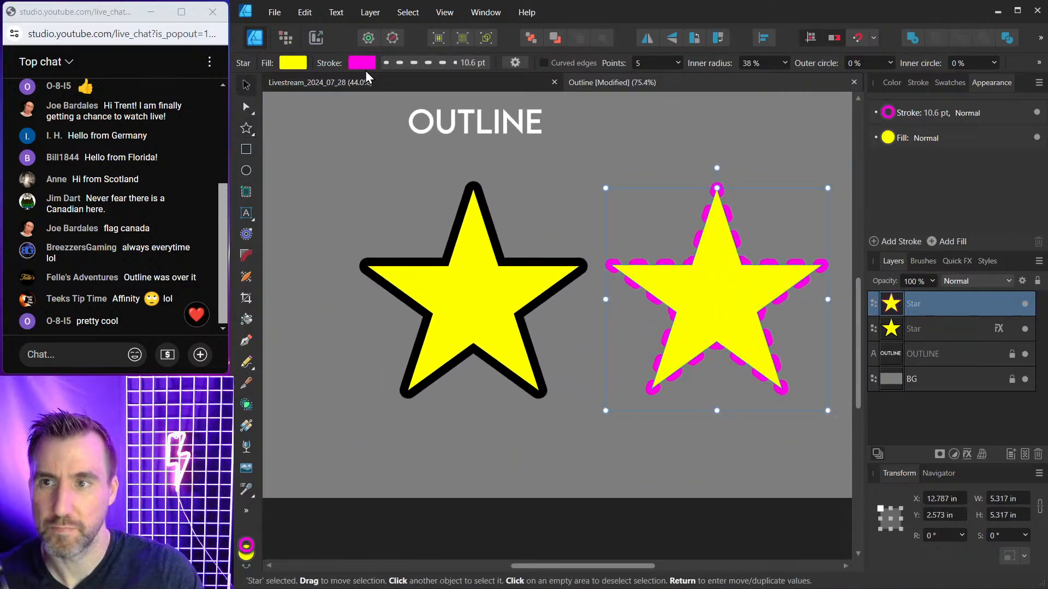
{"action": "left_click", "coordinate": [396, 36]}
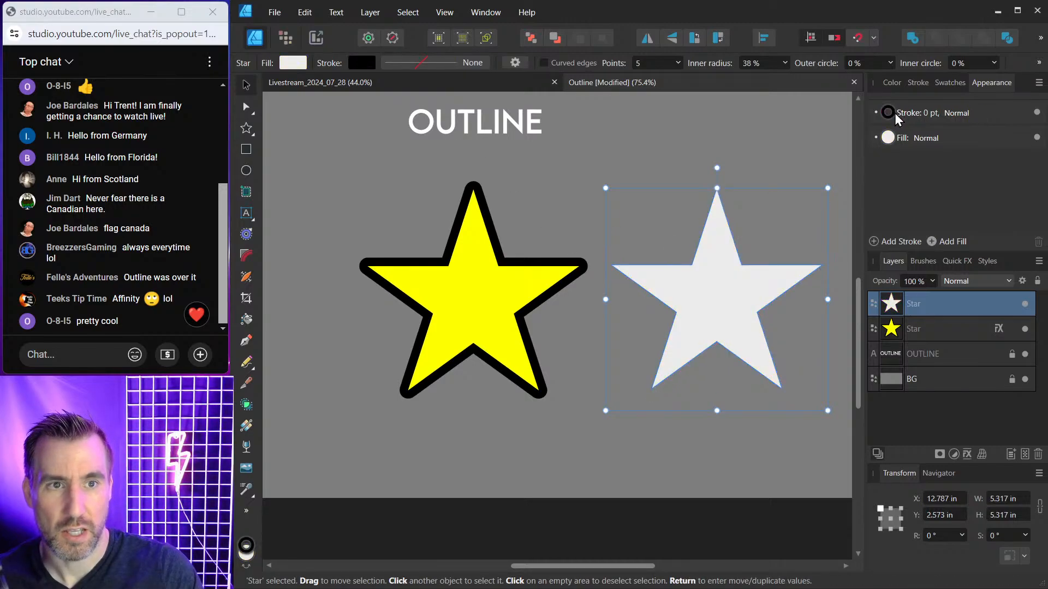
- Give the new star a dashed stroke about 9.2 pt wide with a dash of 1 and a gap of 2
{"action": "left_click", "coordinate": [892, 82]}
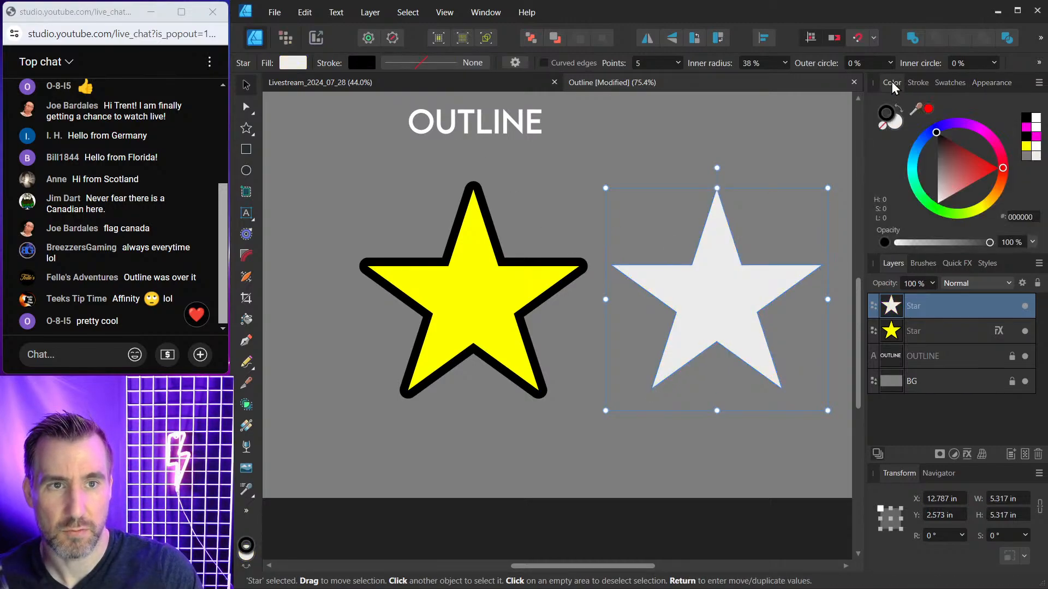
{"action": "left_click", "coordinate": [918, 84]}
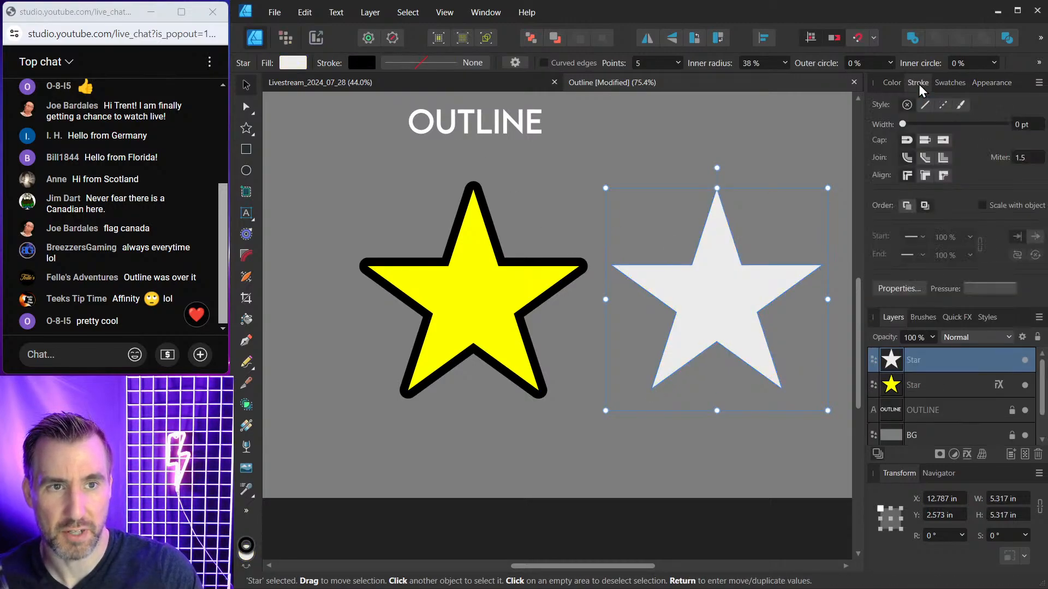
{"action": "left_click", "coordinate": [942, 106]}
{"action": "left_click_drag", "start_coordinate": [906, 125], "coordinate": [944, 124]}
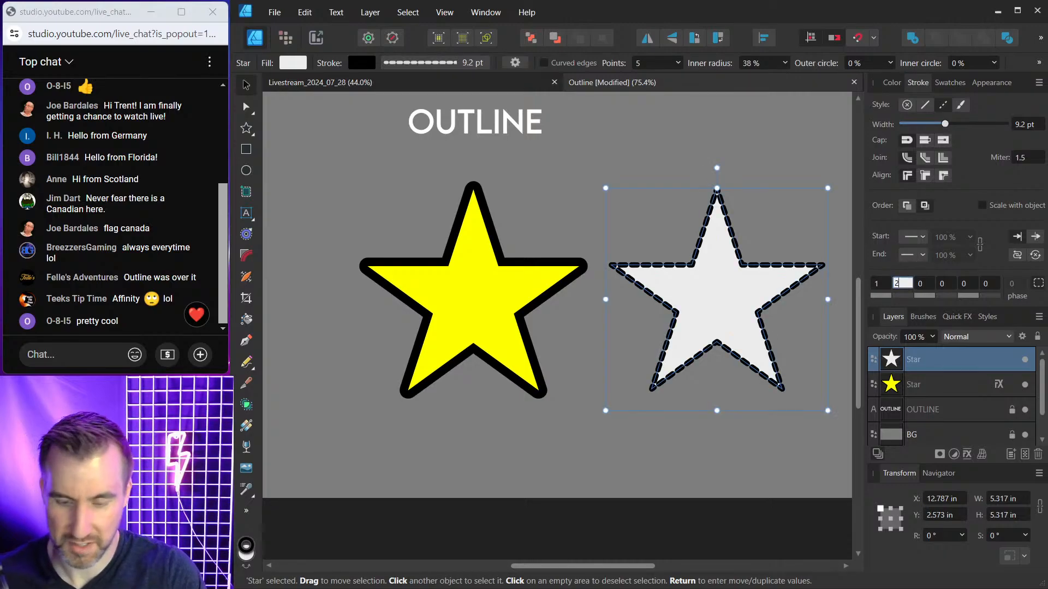
{"action": "key", "text": "Return"}
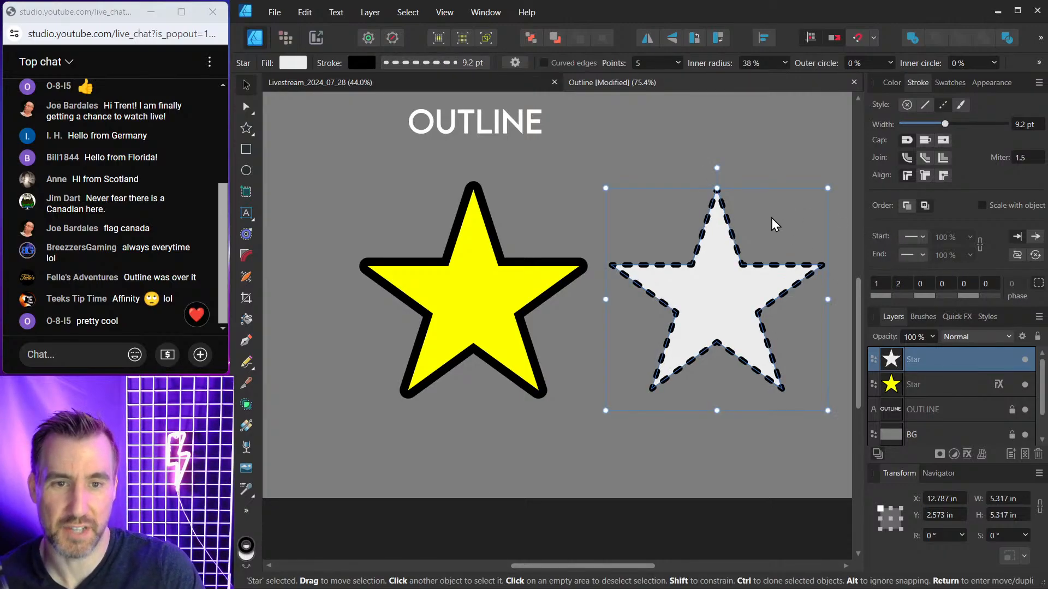
- Compare the two stars with nothing selected, and delete them both
{"action": "left_click", "coordinate": [728, 150]}
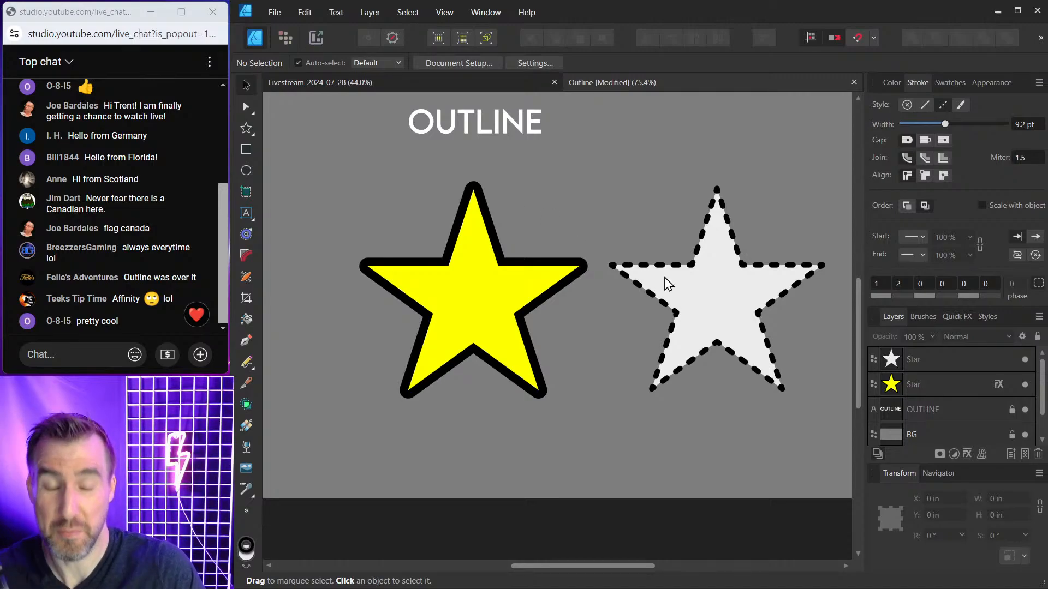
{"action": "left_click", "coordinate": [731, 252]}
{"action": "left_click", "coordinate": [498, 269], "text": "shift"}
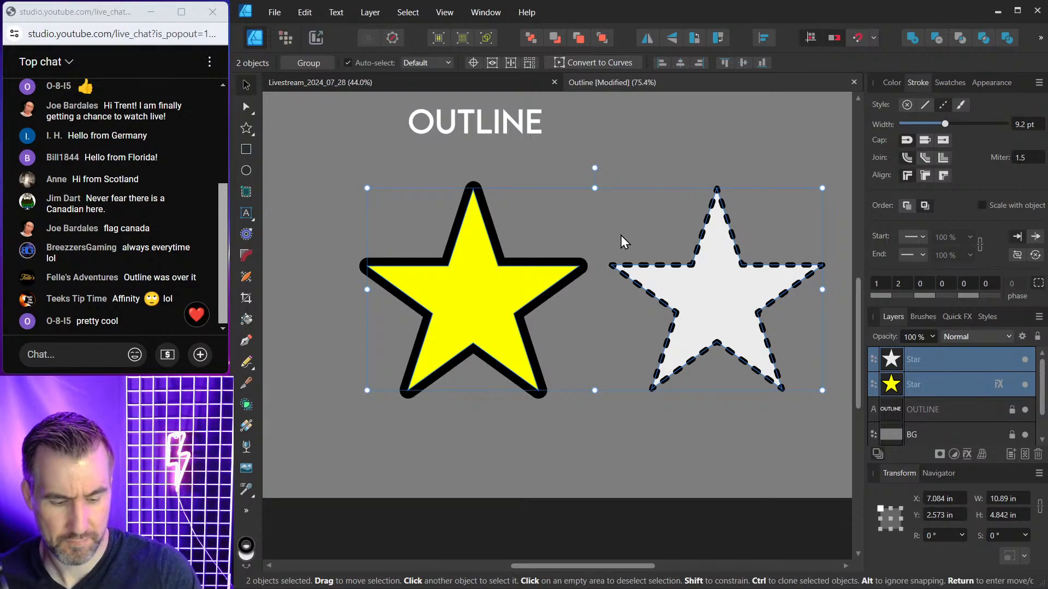
{"action": "key", "text": "Delete"}
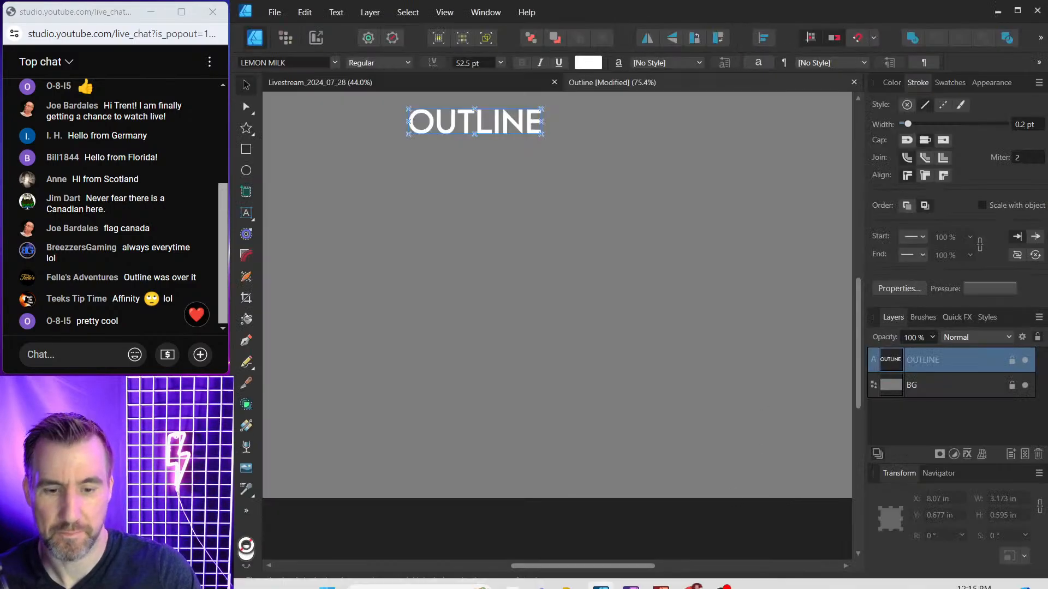
- Switch to Affinity Photo, copy the whole Woman.jpg image, and paste it into the Outline document in Affinity Designer
{"action": "left_click", "coordinate": [642, 572]}
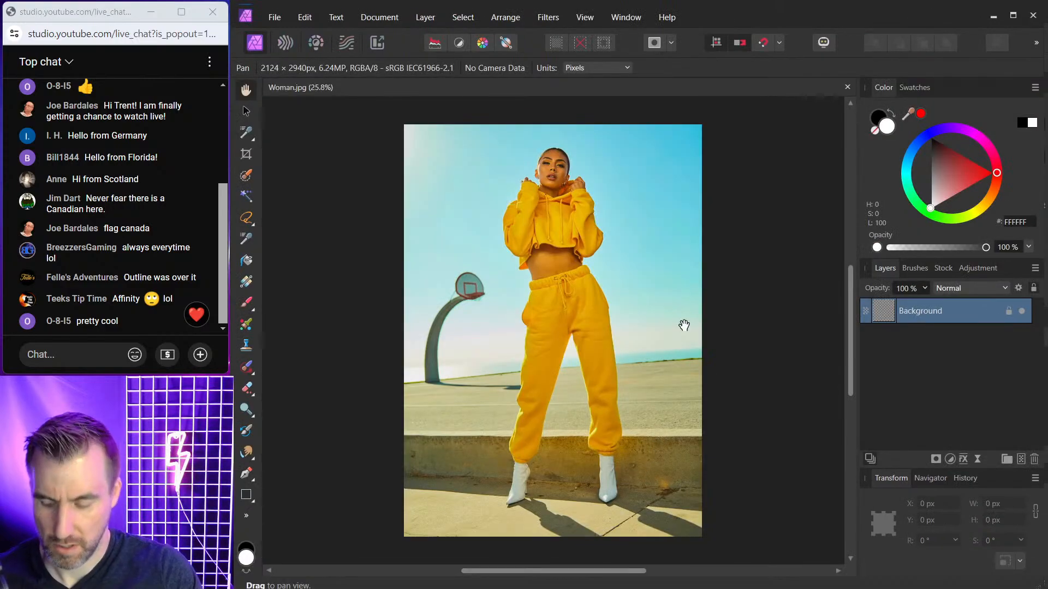
{"action": "key", "text": "ctrl+a"}
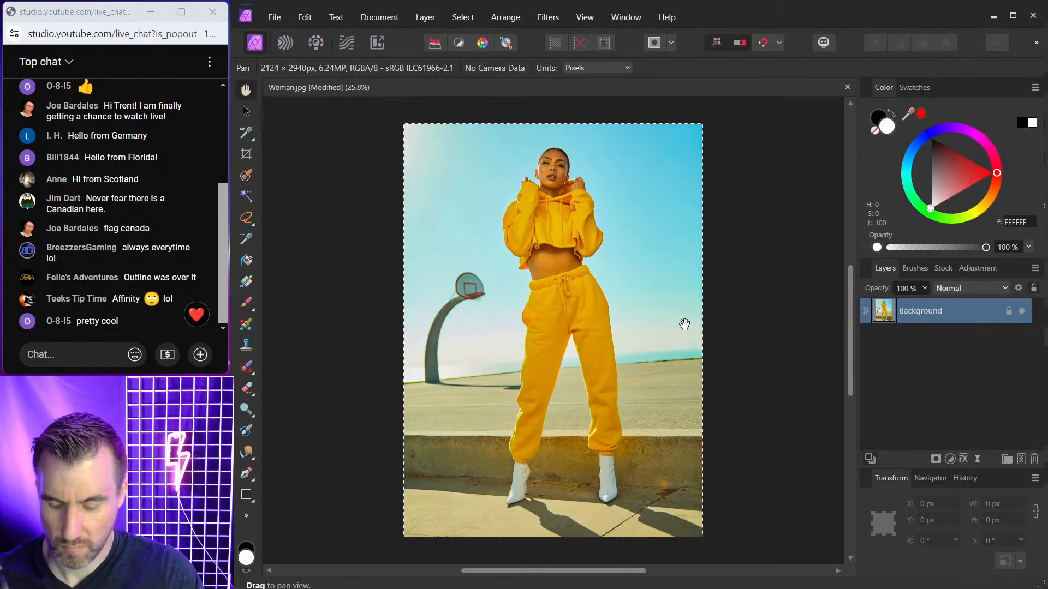
{"action": "left_click", "coordinate": [660, 572]}
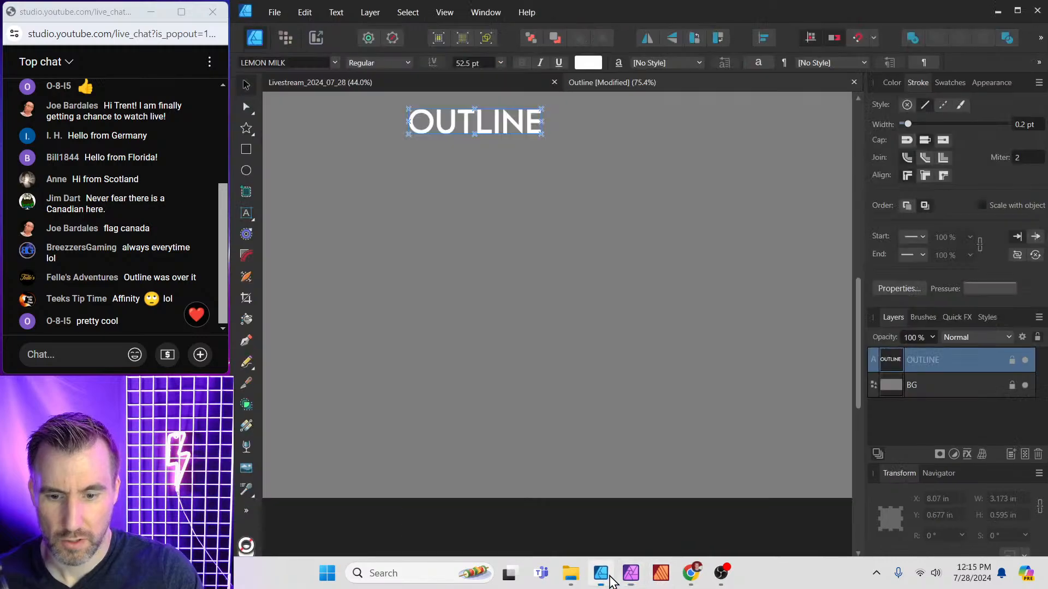
{"action": "key", "text": "ctrl+v"}
{"action": "scroll", "coordinate": [608, 259], "scroll_direction": "down", "scroll_amount": 6}
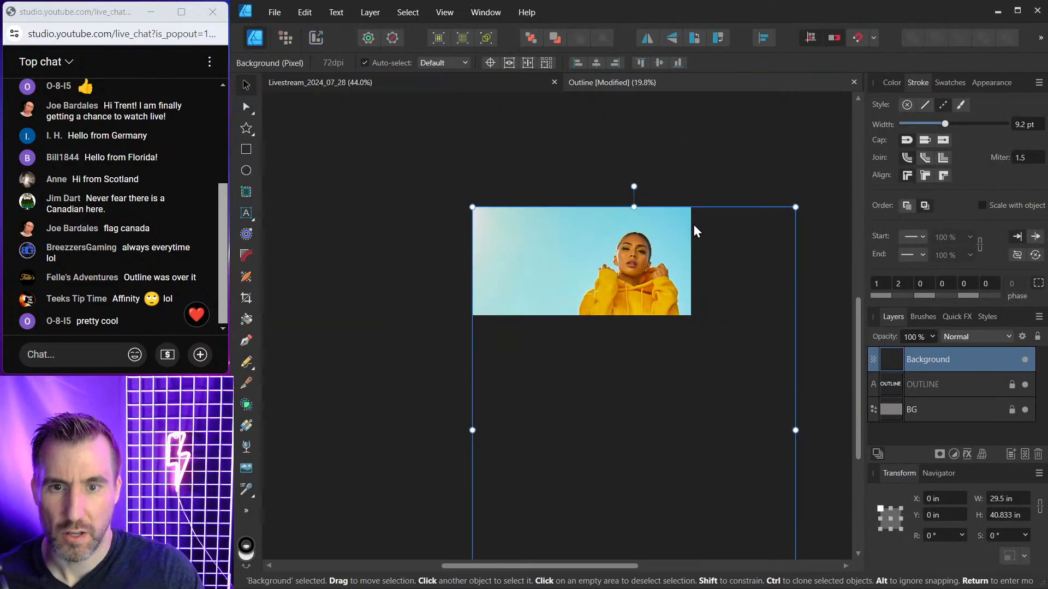
- Scale the pasted photo down to about 4.59 by 6.35 in and place it below and left of the OUTLINE title
{"action": "left_click_drag", "start_coordinate": [788, 209], "coordinate": [537, 285]}
{"action": "left_click_drag", "start_coordinate": [558, 345], "coordinate": [583, 285]}
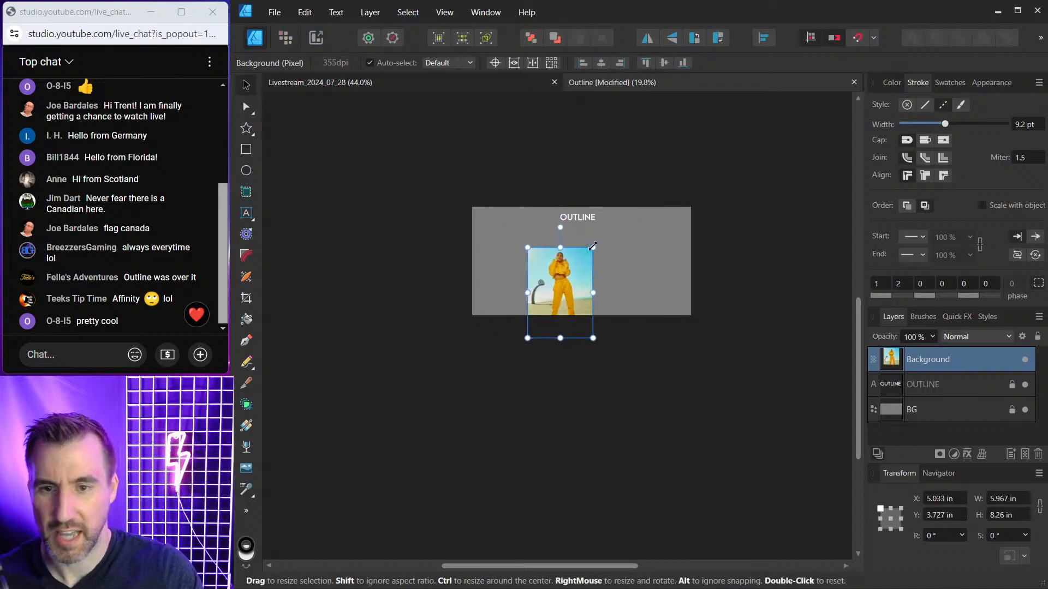
{"action": "left_click_drag", "start_coordinate": [593, 248], "coordinate": [575, 273]}
{"action": "left_click_drag", "start_coordinate": [558, 315], "coordinate": [563, 269]}
{"action": "scroll", "coordinate": [562, 269], "scroll_direction": "up", "scroll_amount": 5}
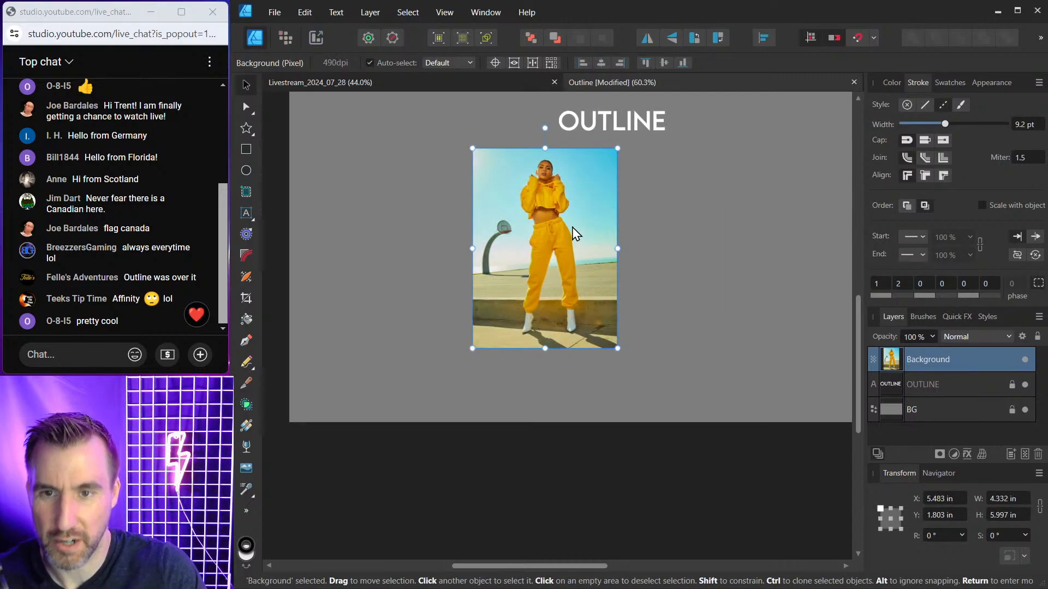
{"action": "left_click_drag", "start_coordinate": [617, 147], "coordinate": [602, 234]}
{"action": "scroll", "coordinate": [600, 236], "scroll_direction": "up", "scroll_amount": 3}
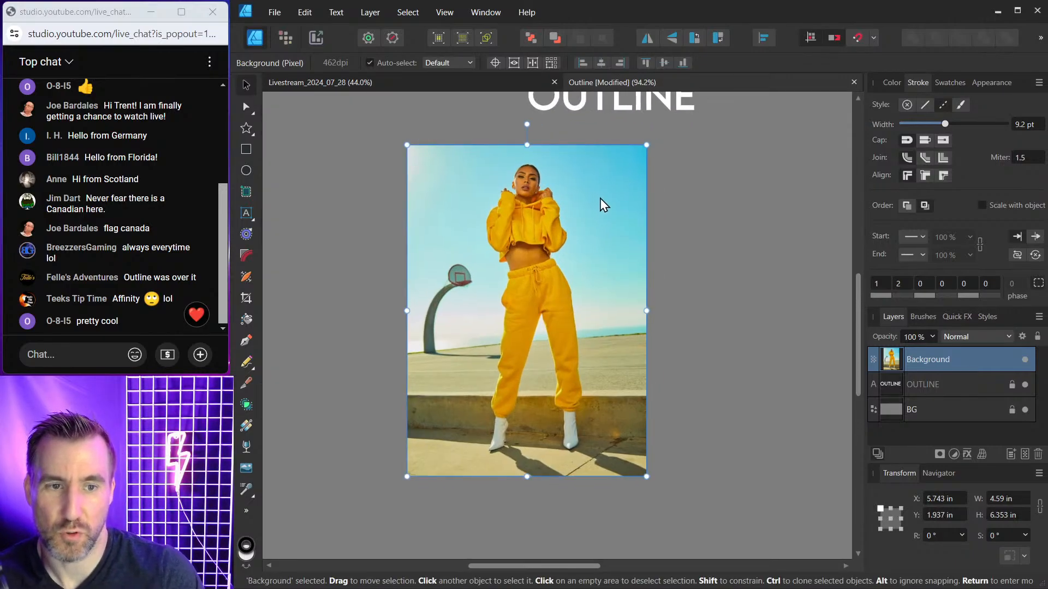
{"action": "left_click_drag", "start_coordinate": [595, 207], "coordinate": [523, 222]}
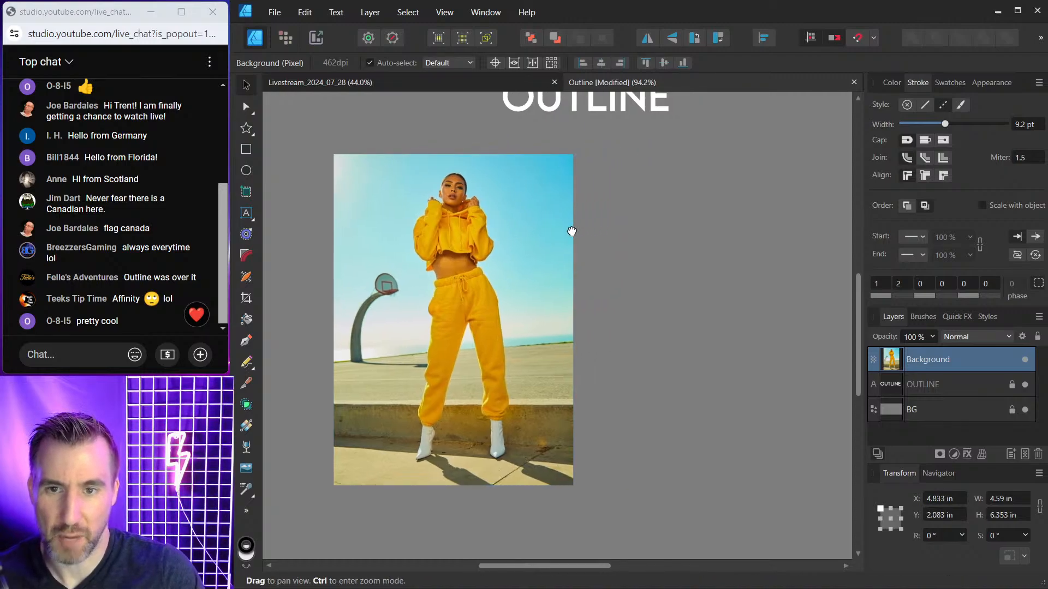
- Duplicate the photo and place the copy to its right, level with the original
{"action": "scroll", "coordinate": [530, 250], "scroll_direction": "down", "scroll_amount": 2}
{"action": "left_click_drag", "start_coordinate": [494, 258], "coordinate": [726, 259]}
{"action": "left_click_drag", "start_coordinate": [743, 222], "coordinate": [669, 219]}
{"action": "scroll", "coordinate": [764, 206], "scroll_direction": "up", "scroll_amount": 4}
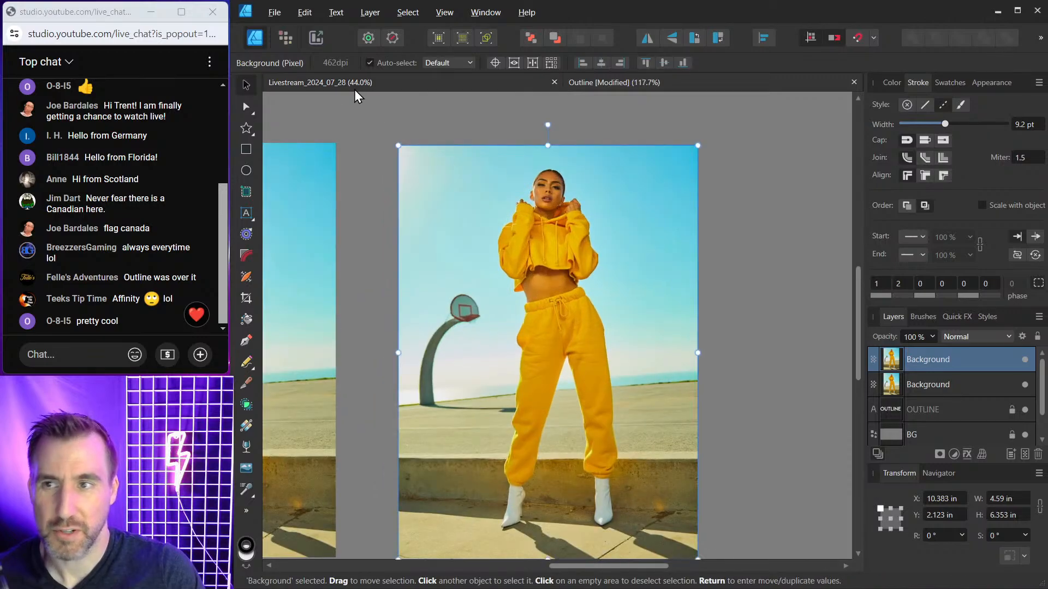
- In the Pixel persona, use the Selection Brush to select the woman's hoodie and head in the right photo
{"action": "left_click", "coordinate": [286, 37]}
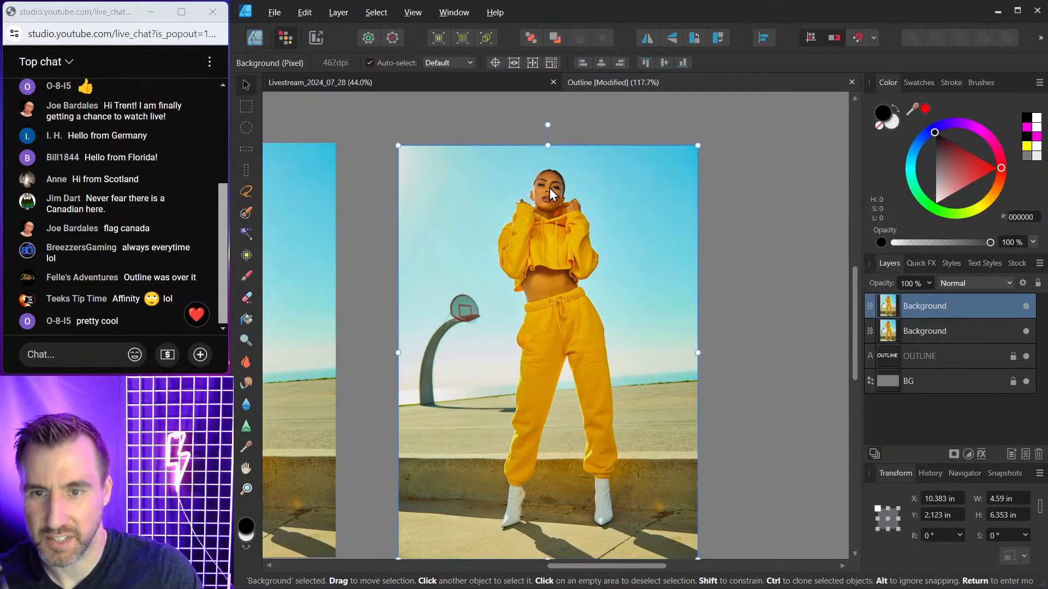
{"action": "left_click_drag", "start_coordinate": [456, 259], "coordinate": [459, 226]}
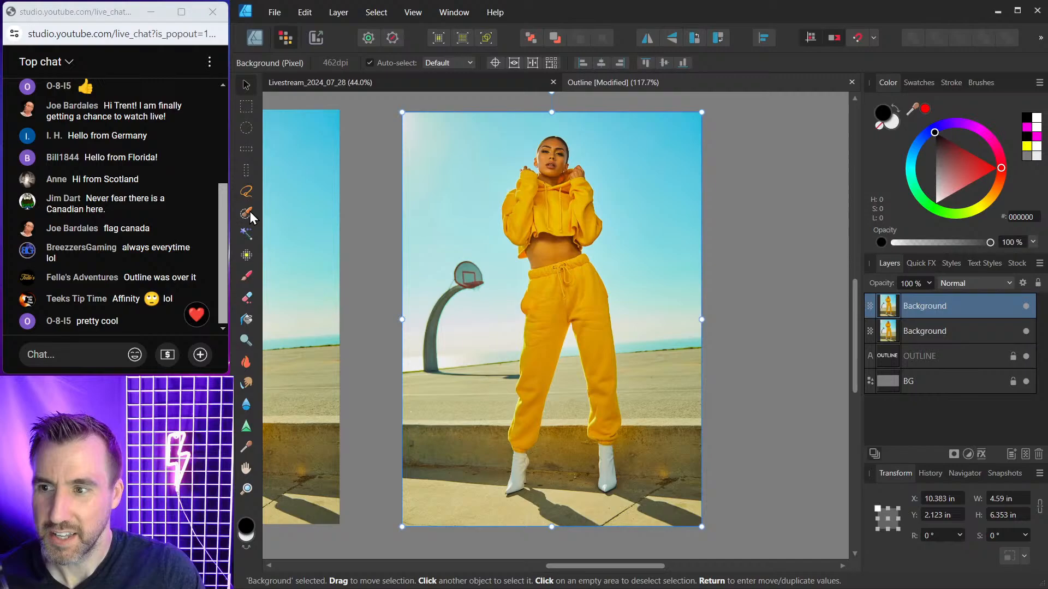
{"action": "left_click", "coordinate": [246, 212]}
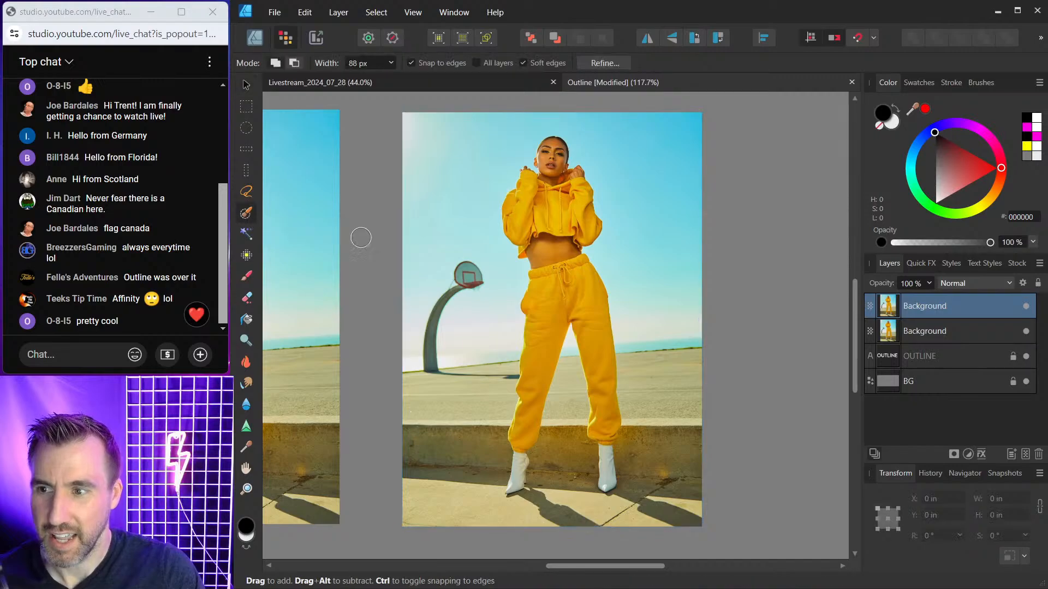
{"action": "left_click_drag", "start_coordinate": [553, 207], "coordinate": [555, 153]}
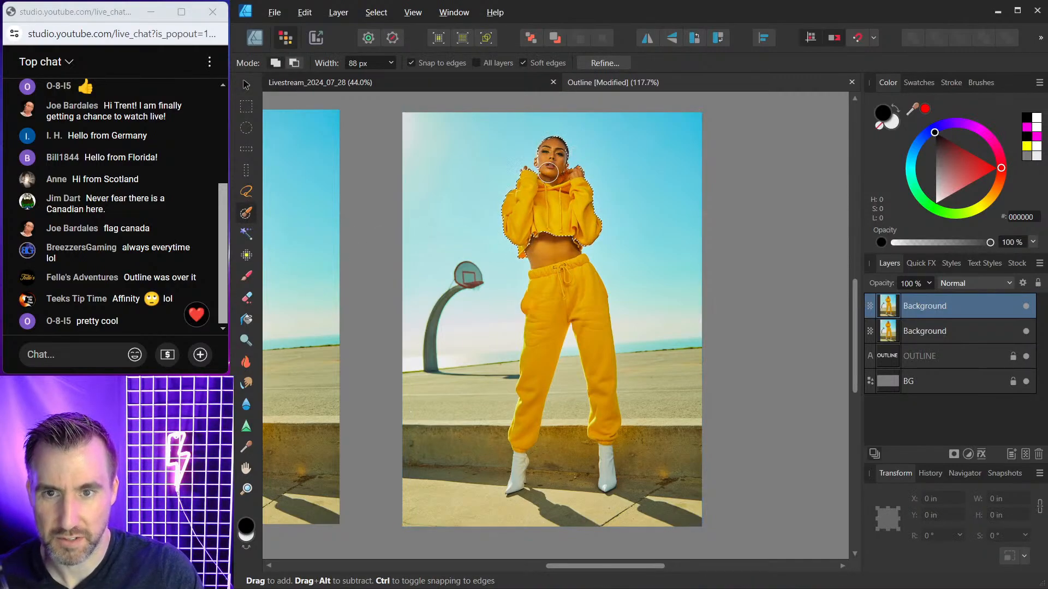
- Reduce the Selection Brush width to 24 px and add the woman's midriff and trousers to the selection
{"action": "scroll", "coordinate": [549, 171], "scroll_direction": "up", "scroll_amount": 4}
{"action": "key", "text": "bracketleft"}
{"action": "key", "text": "bracketleft"}
{"action": "key", "text": "bracketleft"}
{"action": "key", "text": "bracketleft"}
{"action": "key", "text": "bracketleft"}
{"action": "key", "text": "bracketleft"}
{"action": "key", "text": "bracketleft"}
{"action": "key", "text": "bracketleft"}
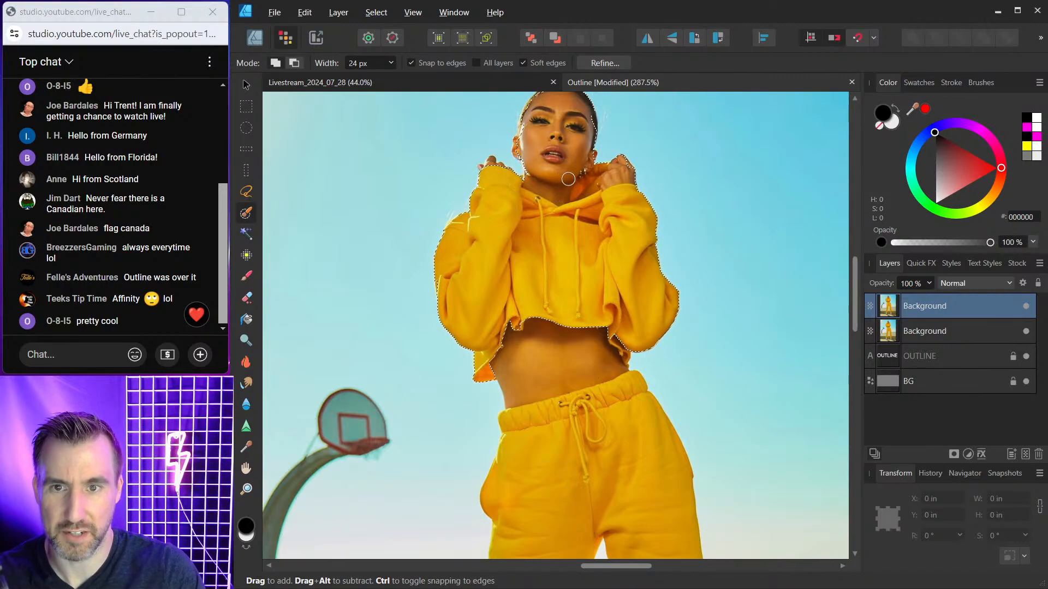
{"action": "scroll", "coordinate": [573, 180], "scroll_direction": "up", "scroll_amount": 1}
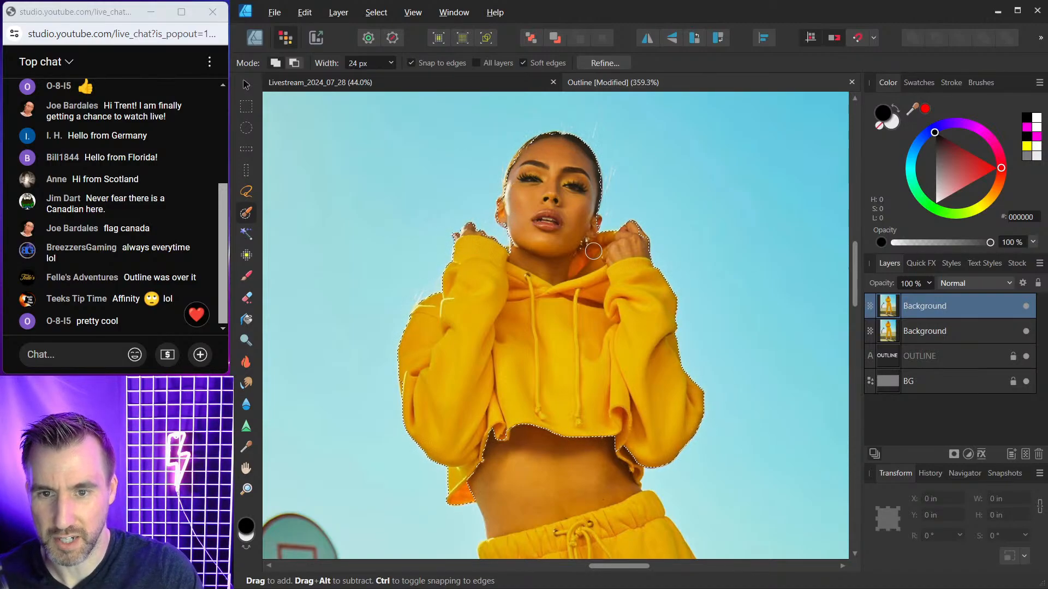
{"action": "scroll", "coordinate": [568, 376], "scroll_direction": "down", "scroll_amount": 3}
{"action": "mouse_move", "coordinate": [603, 377]}
{"action": "left_mouse_down"}
{"action": "mouse_move", "coordinate": [620, 439]}
{"action": "mouse_move", "coordinate": [643, 474]}
{"action": "left_mouse_up"}
{"action": "key", "text": "space"}
{"action": "mouse_move", "coordinate": [509, 421]}
{"action": "left_mouse_down"}
{"action": "mouse_move", "coordinate": [505, 332]}
{"action": "mouse_move", "coordinate": [538, 352]}
{"action": "mouse_move", "coordinate": [538, 428]}
{"action": "mouse_move", "coordinate": [527, 420]}
{"action": "mouse_move", "coordinate": [589, 389]}
{"action": "mouse_move", "coordinate": [600, 466]}
{"action": "mouse_move", "coordinate": [532, 306]}
{"action": "left_mouse_up"}
- Add both white boots to the selection with the Selection Brush
{"action": "scroll", "coordinate": [487, 286], "scroll_direction": "down", "scroll_amount": 2}
{"action": "key", "text": "space"}
{"action": "key", "text": "space"}
{"action": "left_click_drag", "start_coordinate": [579, 418], "coordinate": [547, 253]}
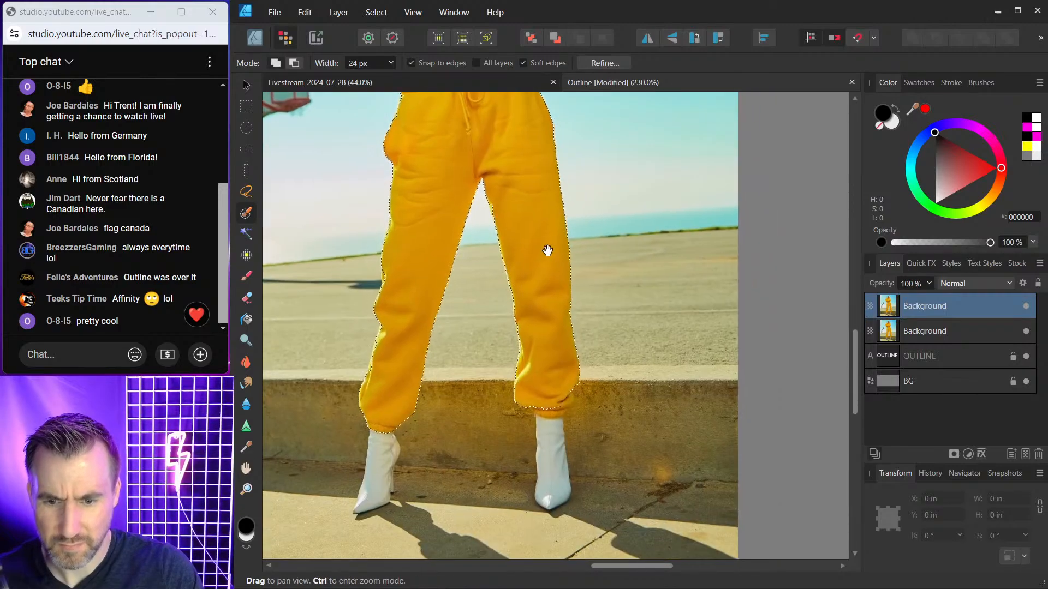
{"action": "left_click_drag", "start_coordinate": [385, 420], "coordinate": [371, 496]}
{"action": "left_click_drag", "start_coordinate": [545, 414], "coordinate": [559, 405]}
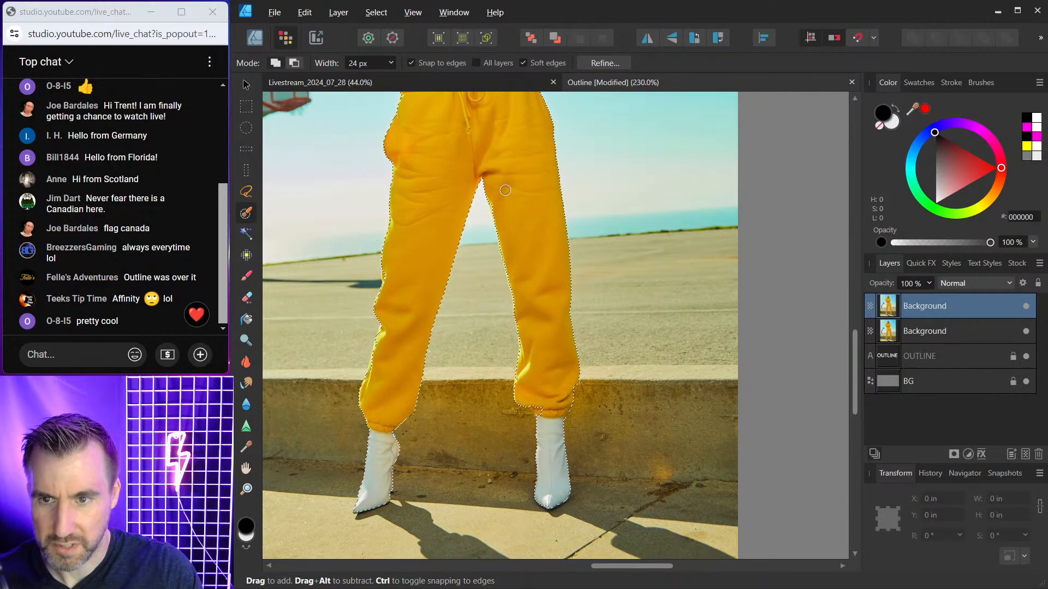
- Apply the selection as a mask on the right photo so only the woman shows, and deselect the layer
{"action": "key", "text": "space"}
{"action": "left_click_drag", "start_coordinate": [480, 207], "coordinate": [505, 451]}
{"action": "key", "text": "space"}
{"action": "left_click_drag", "start_coordinate": [507, 270], "coordinate": [547, 342]}
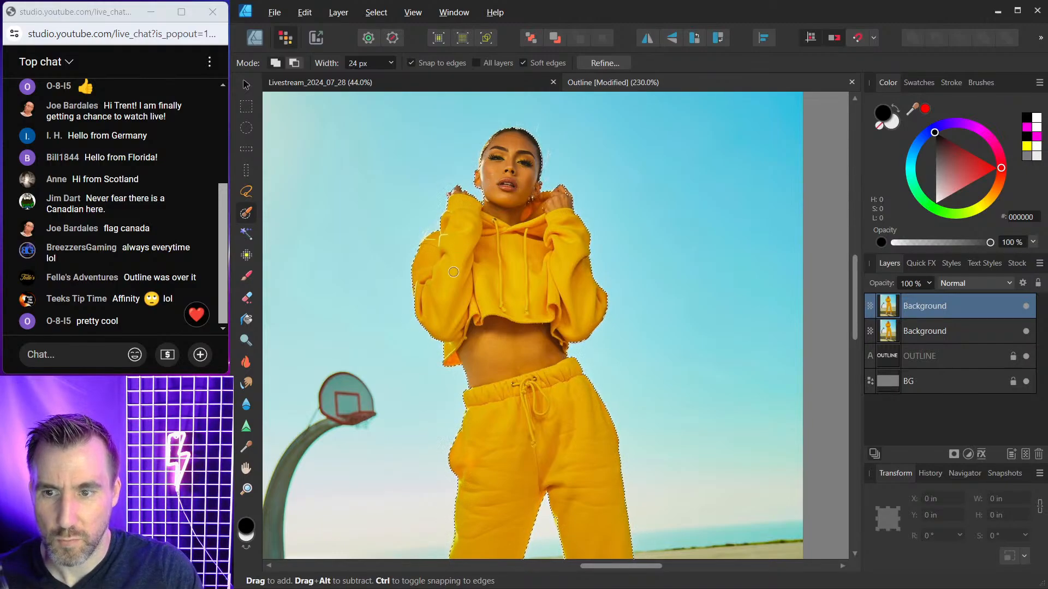
{"action": "scroll", "coordinate": [511, 300], "scroll_direction": "down", "scroll_amount": 1}
{"action": "key", "text": "space"}
{"action": "left_click_drag", "start_coordinate": [511, 314], "coordinate": [579, 278]}
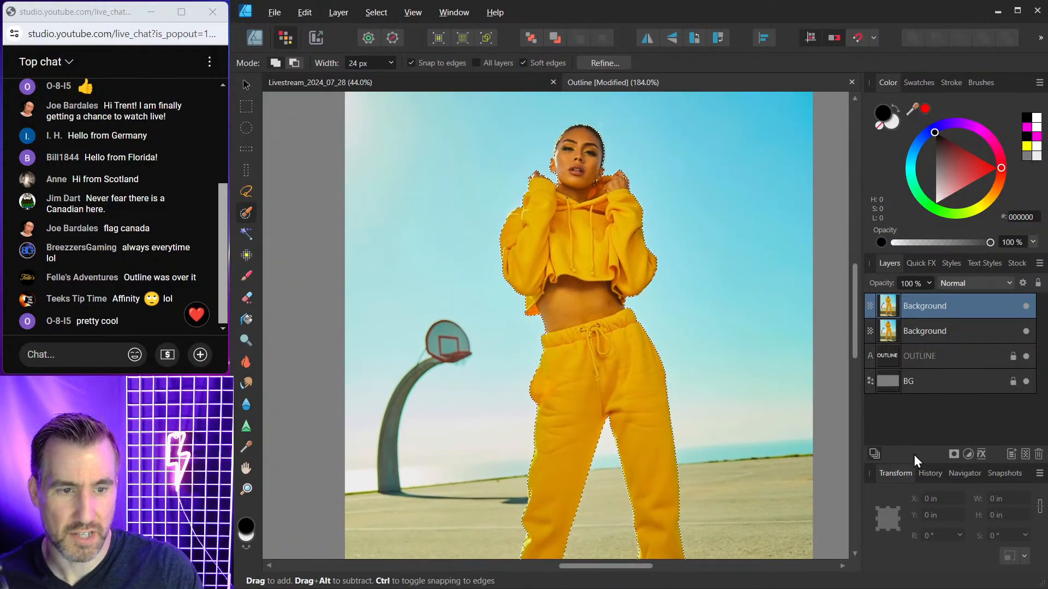
{"action": "left_click", "coordinate": [954, 457]}
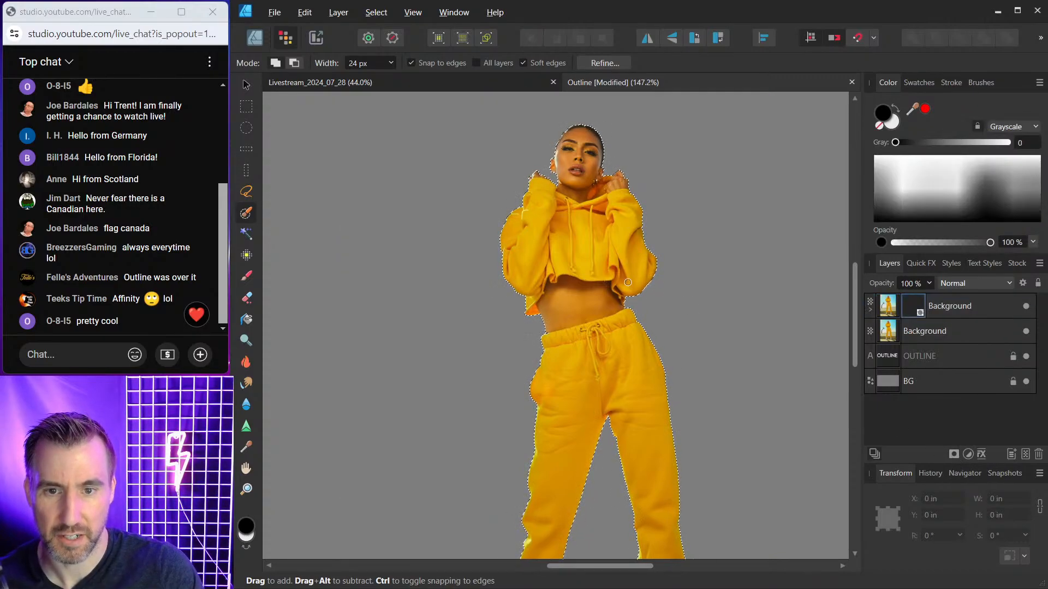
{"action": "key", "text": "ctrl+0"}
{"action": "key", "text": "v"}
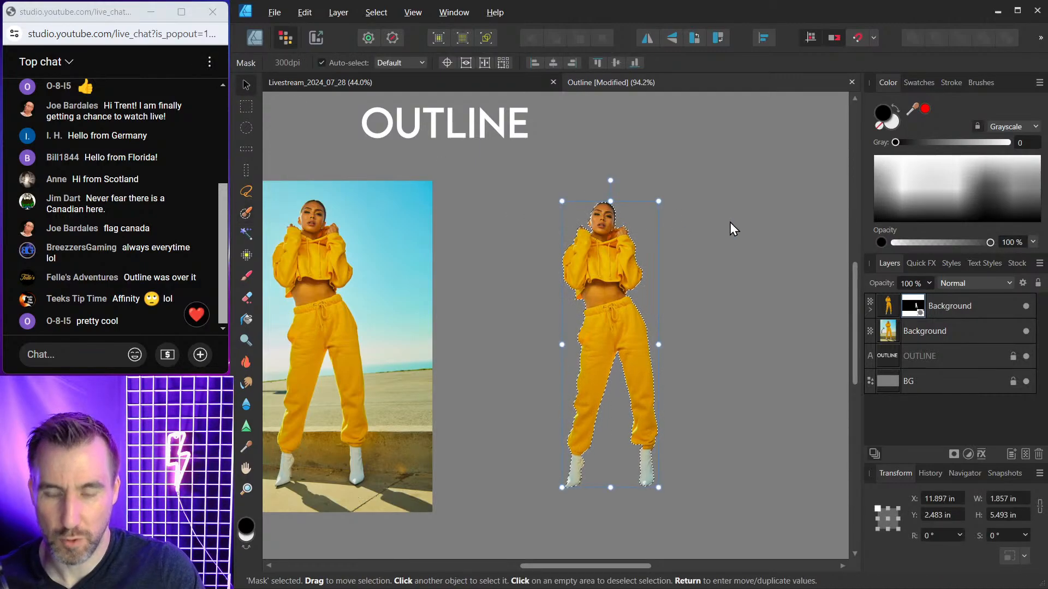
{"action": "left_click", "coordinate": [732, 224]}
- Duplicate the masked cut-out of the woman and place the copy to its right, level with the original
{"action": "left_click", "coordinate": [391, 83]}
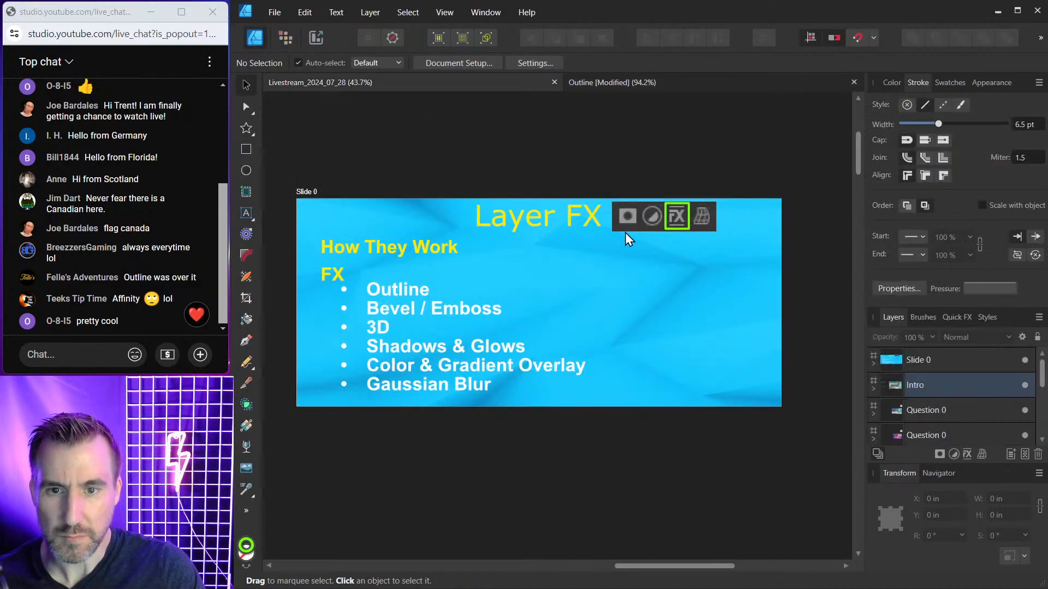
{"action": "left_click", "coordinate": [600, 83]}
{"action": "left_click_drag", "start_coordinate": [434, 269], "coordinate": [298, 265]}
{"action": "left_click", "coordinate": [570, 256]}
{"action": "mouse_move", "coordinate": [570, 256]}
{"action": "left_mouse_down"}
{"action": "mouse_move", "coordinate": [490, 252]}
{"action": "mouse_move", "coordinate": [642, 254]}
{"action": "left_mouse_up"}
{"action": "left_click", "coordinate": [480, 232]}
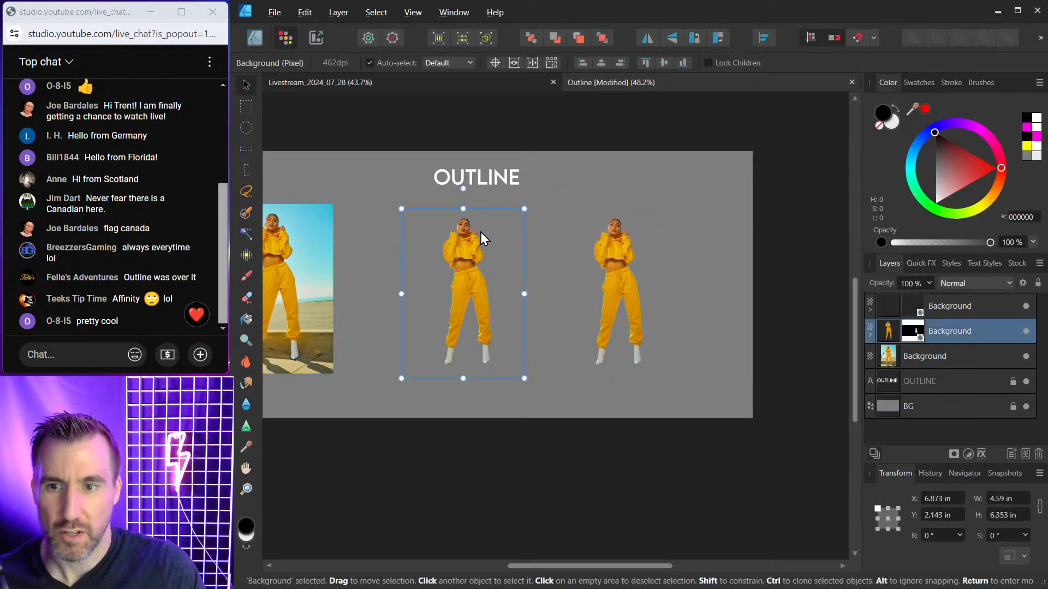
- Try a solid line stroke 2.9 pt wide on the original masked cut-out
{"action": "scroll", "coordinate": [522, 249], "scroll_direction": "up", "scroll_amount": 2}
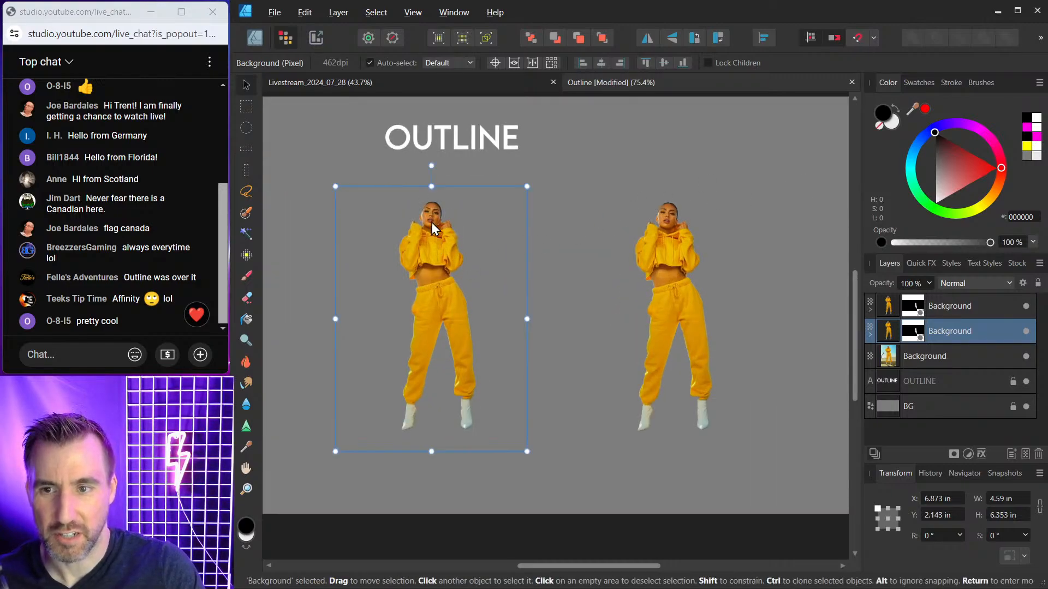
{"action": "left_click", "coordinate": [951, 82]}
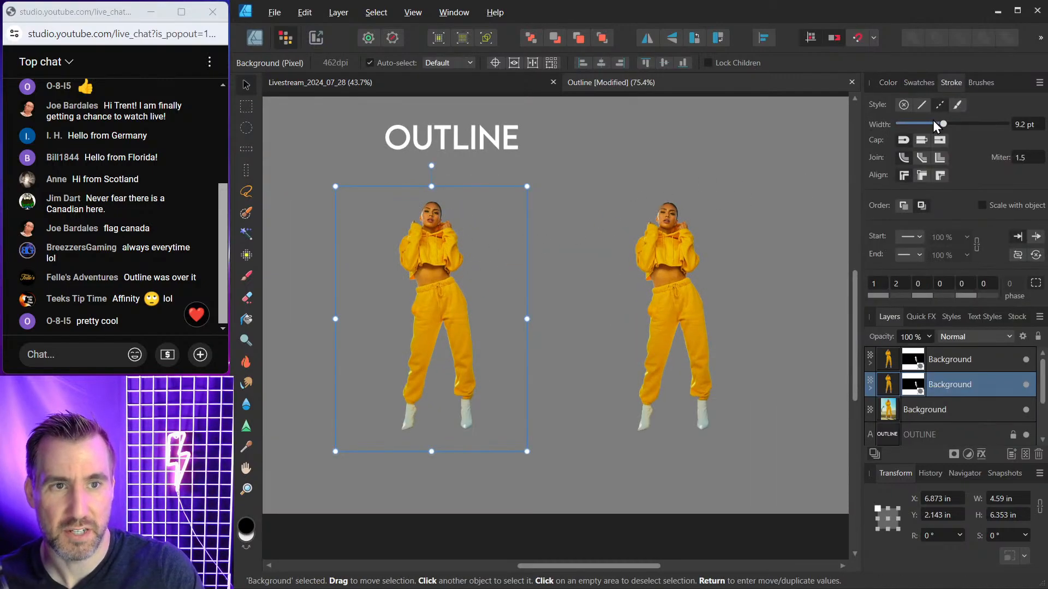
{"action": "left_click", "coordinate": [921, 105]}
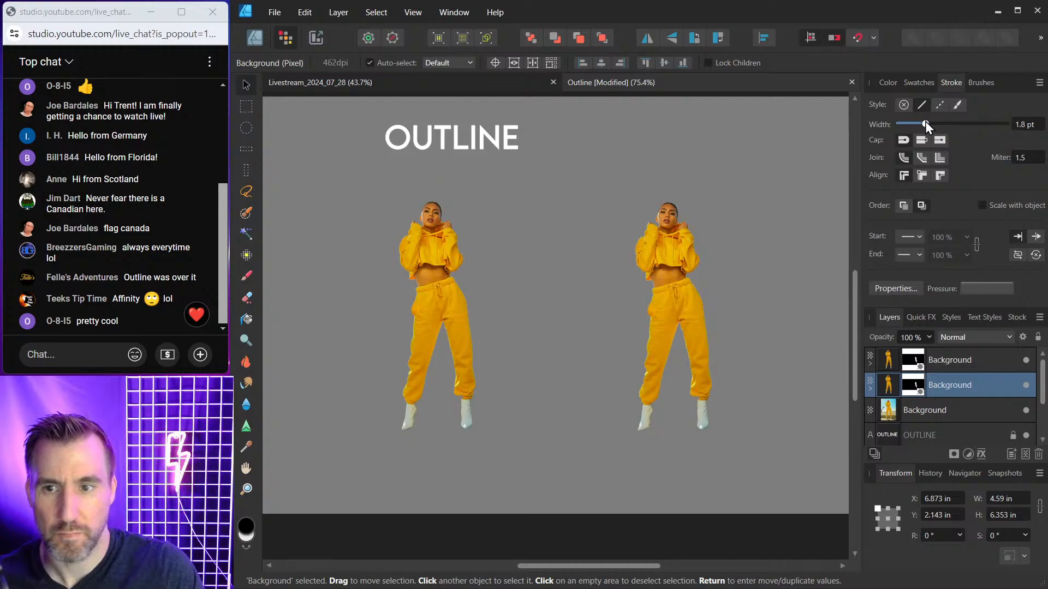
{"action": "left_click_drag", "start_coordinate": [946, 124], "coordinate": [928, 125]}
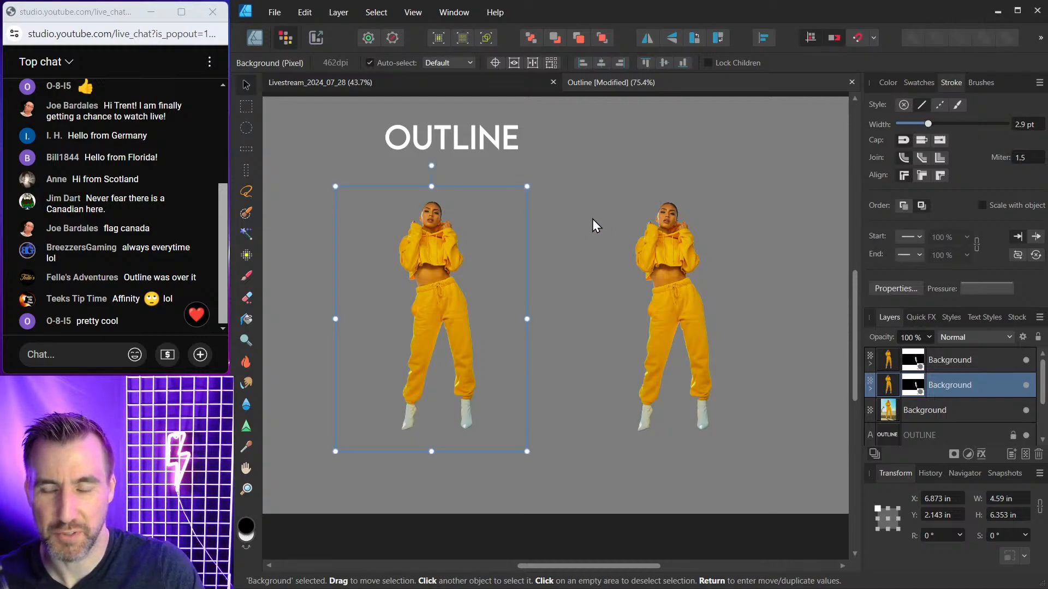
- Hide the mask of the original cut-out and try a stroke width of 42.4 pt on its full photo
{"action": "left_click", "coordinate": [869, 390]}
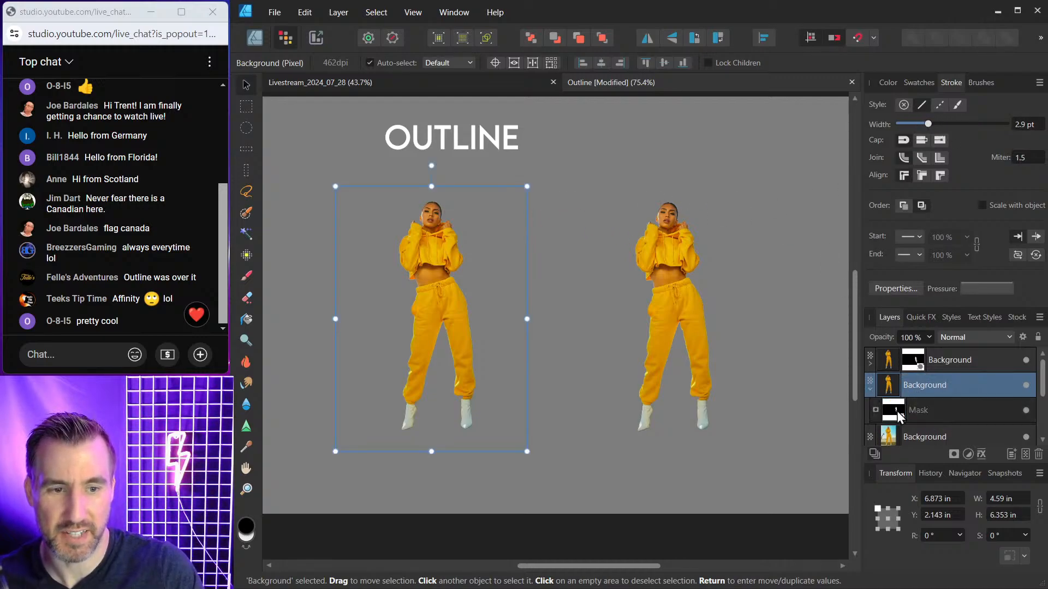
{"action": "left_click", "coordinate": [1025, 410]}
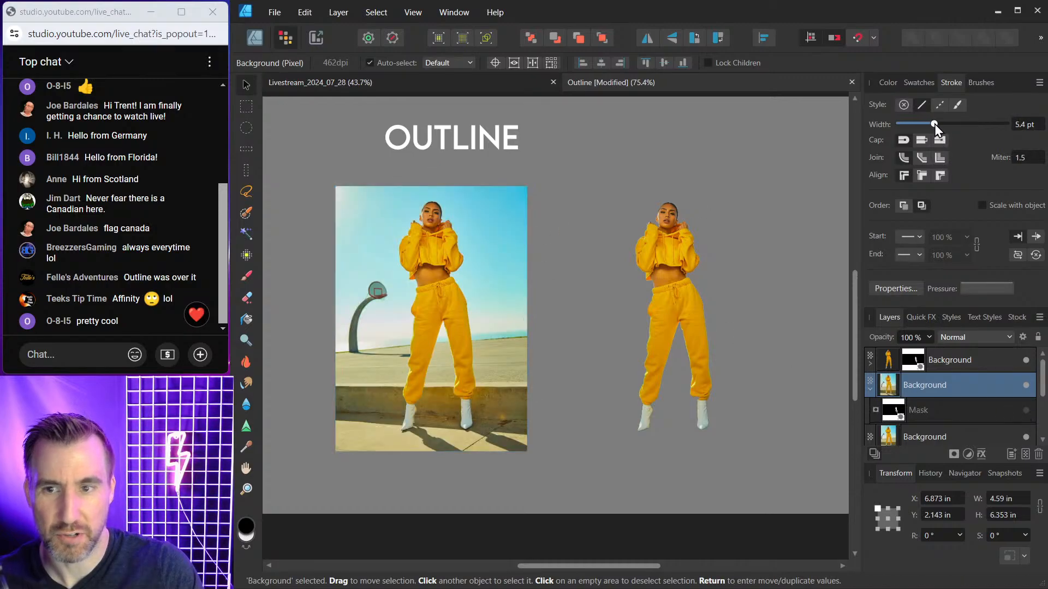
{"action": "mouse_move", "coordinate": [934, 123]}
{"action": "left_mouse_down"}
{"action": "mouse_move", "coordinate": [958, 133]}
{"action": "mouse_move", "coordinate": [952, 125]}
{"action": "left_mouse_up"}
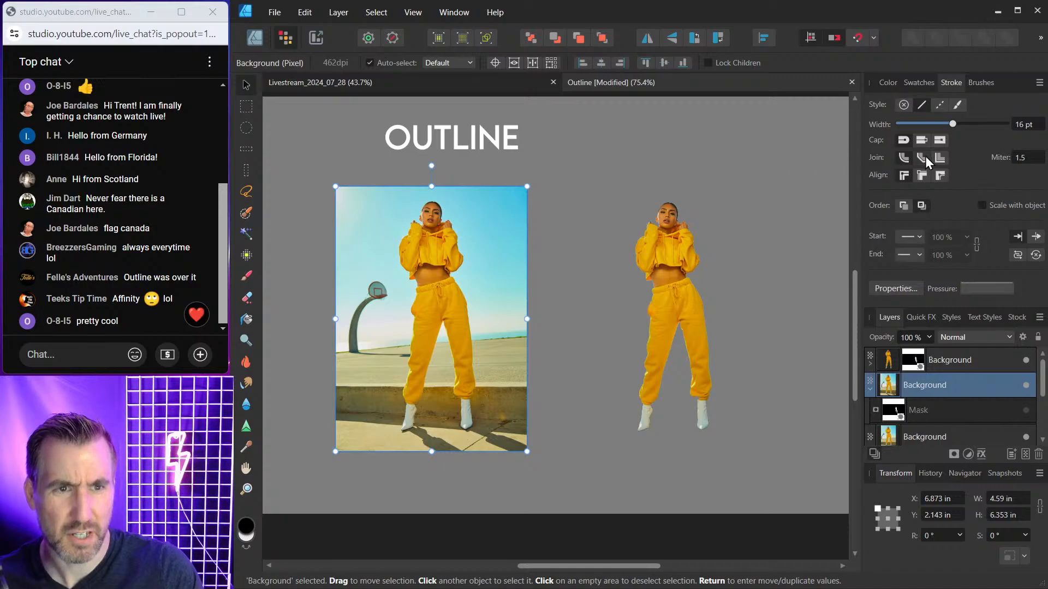
{"action": "scroll", "coordinate": [474, 231], "scroll_direction": "up", "scroll_amount": 3}
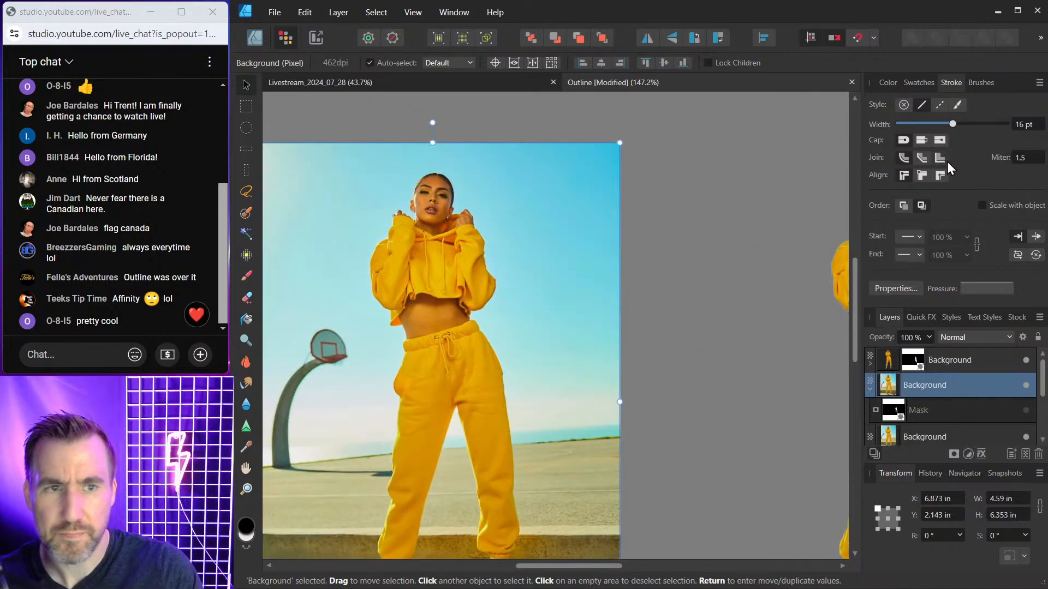
{"action": "mouse_move", "coordinate": [955, 126]}
{"action": "left_mouse_down"}
{"action": "mouse_move", "coordinate": [1010, 129]}
{"action": "mouse_move", "coordinate": [984, 132]}
{"action": "left_mouse_up"}
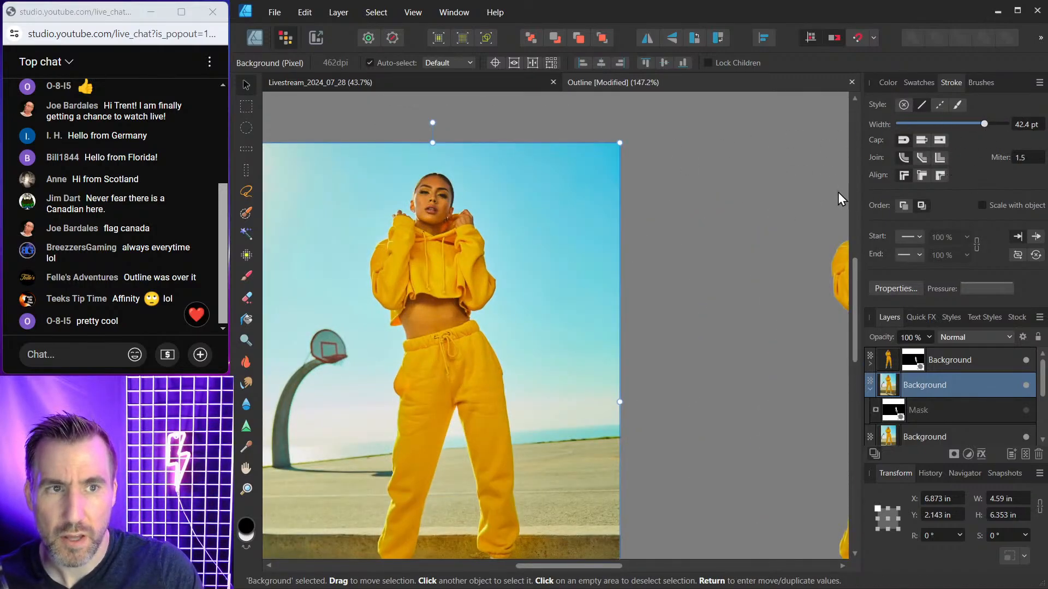
- Move the masked copy on the right to X 13.086 in, Y 2.02 in
{"action": "scroll", "coordinate": [714, 219], "scroll_direction": "down", "scroll_amount": 6}
{"action": "left_click_drag", "start_coordinate": [767, 192], "coordinate": [621, 186]}
{"action": "scroll", "coordinate": [643, 245], "scroll_direction": "up", "scroll_amount": 3}
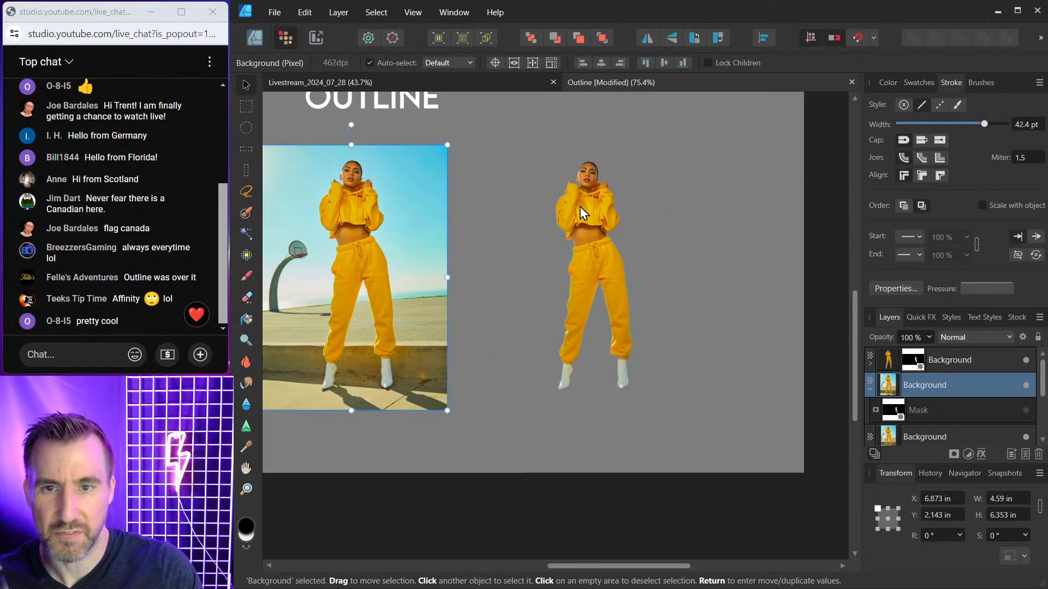
{"action": "left_click", "coordinate": [580, 206]}
{"action": "left_click_drag", "start_coordinate": [600, 220], "coordinate": [614, 205]}
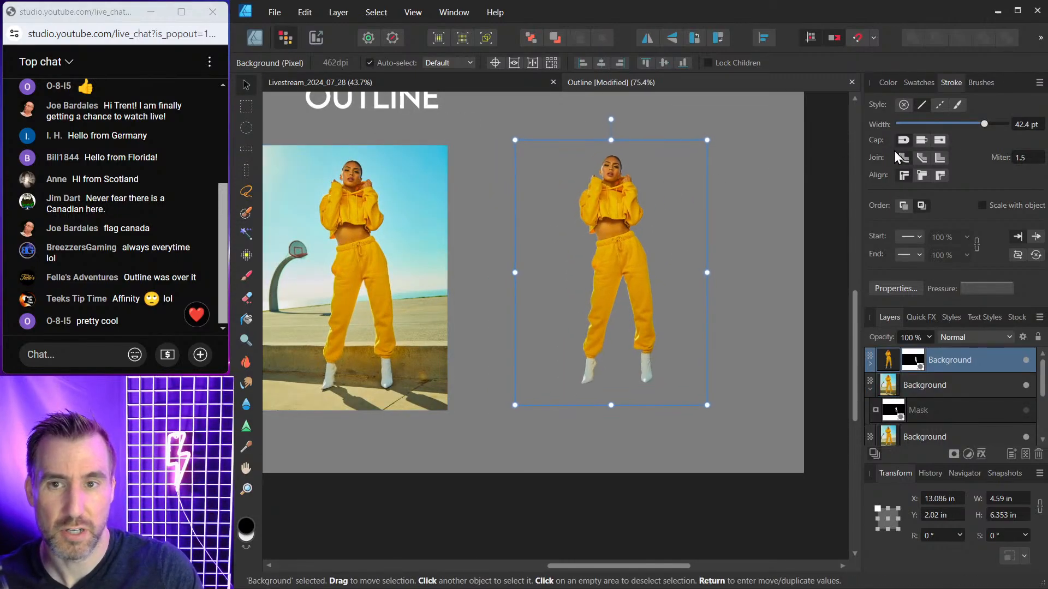
- Try a stroke width of 12.4 pt on the masked copy on the right
{"action": "left_click", "coordinate": [886, 83]}
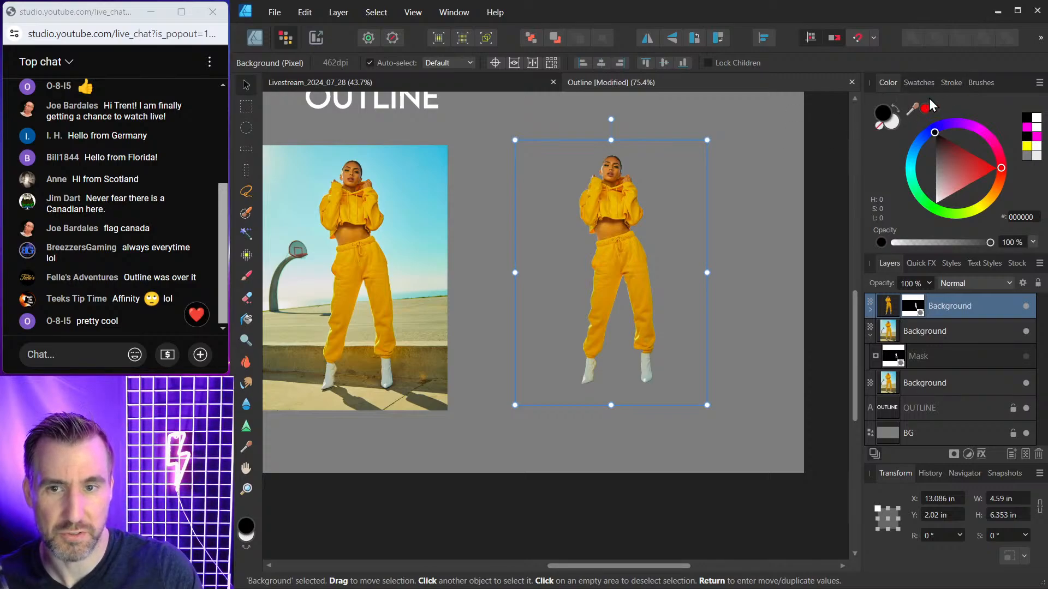
{"action": "left_click", "coordinate": [950, 83]}
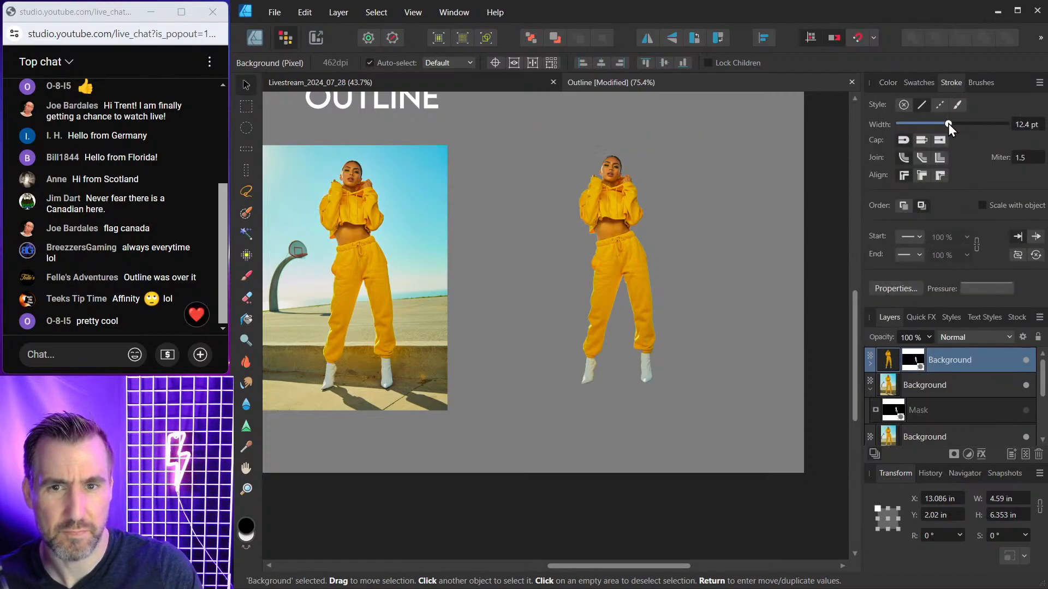
{"action": "left_click", "coordinate": [889, 84]}
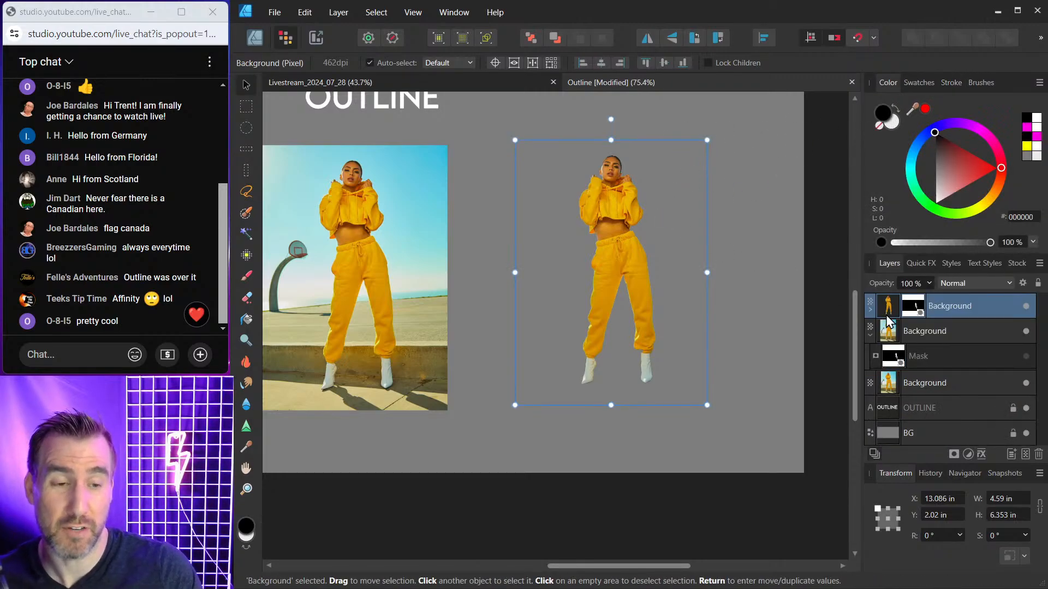
- Add an Outline layer effect to the right cut-out's Background layer with a radius of 12.8 px, aligned outside
{"action": "left_click", "coordinate": [869, 309]}
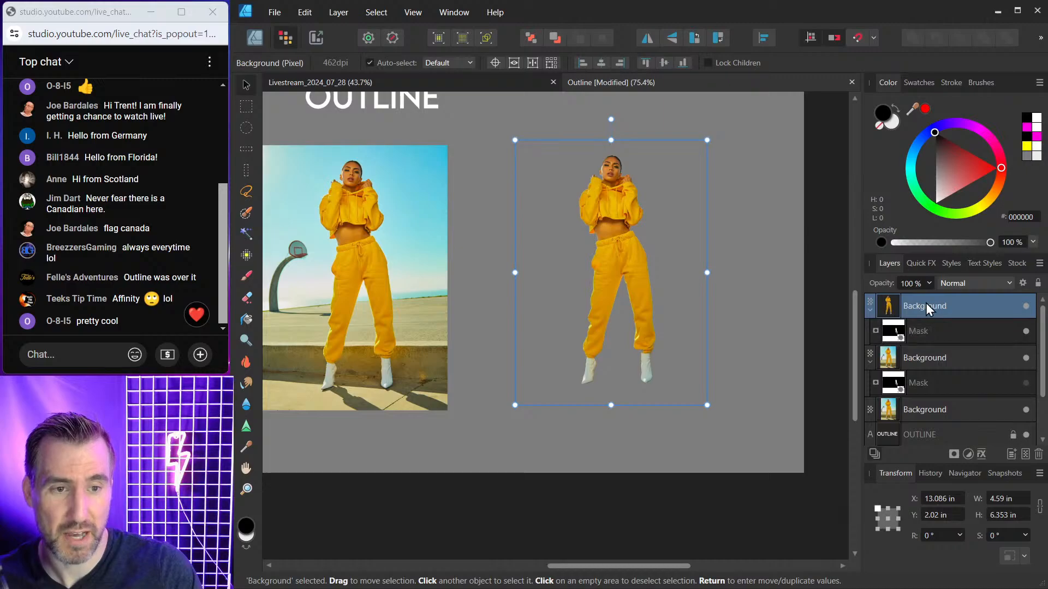
{"action": "left_click", "coordinate": [981, 454]}
{"action": "left_click_drag", "start_coordinate": [527, 130], "coordinate": [354, 128]}
{"action": "left_click", "coordinate": [628, 154]}
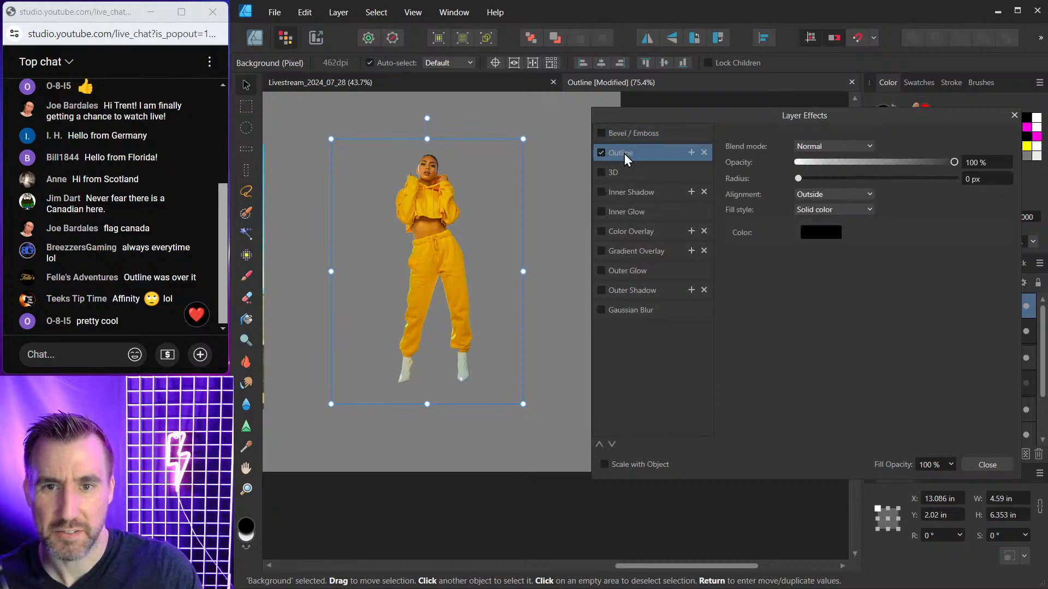
{"action": "left_click_drag", "start_coordinate": [800, 180], "coordinate": [870, 191]}
{"action": "scroll", "coordinate": [409, 202], "scroll_direction": "up", "scroll_amount": 3}
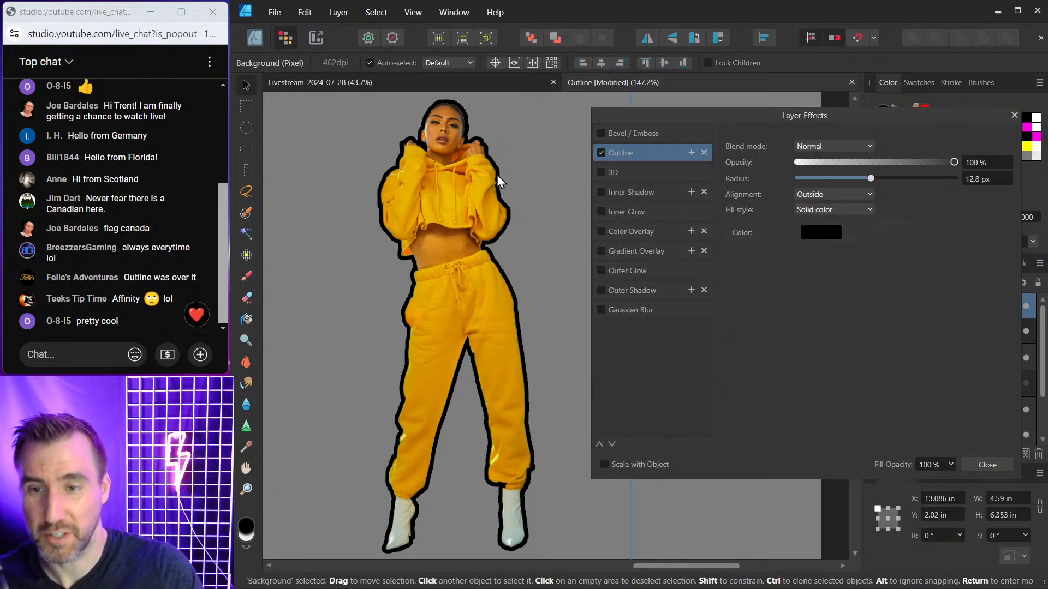
- Set the outline's solid colour to white (FFFFFF) and close the layer effects
{"action": "left_click", "coordinate": [830, 234]}
{"action": "left_click_drag", "start_coordinate": [832, 285], "coordinate": [792, 369]}
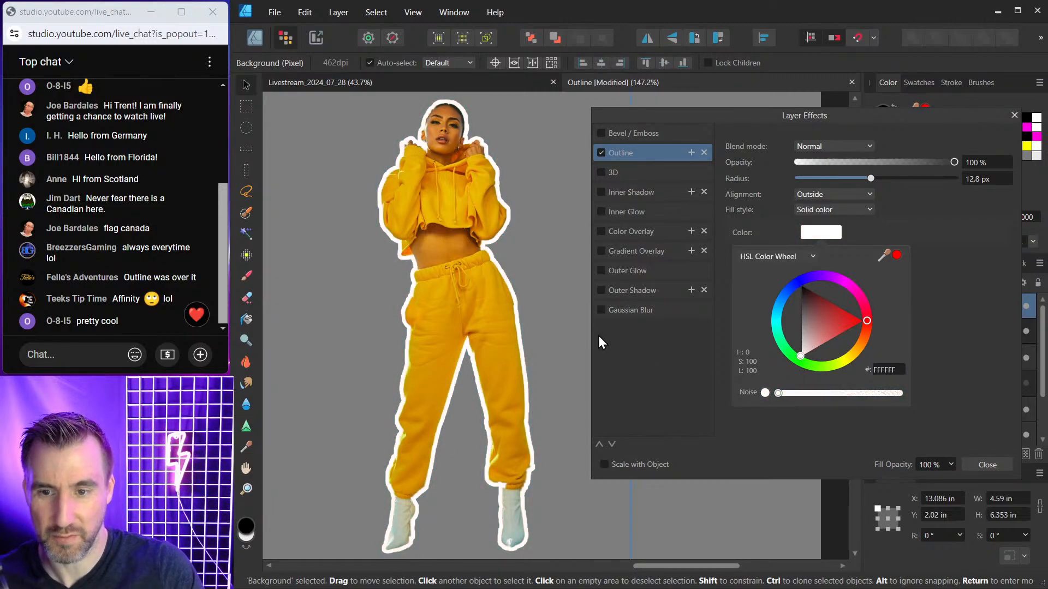
{"action": "left_click", "coordinate": [990, 466]}
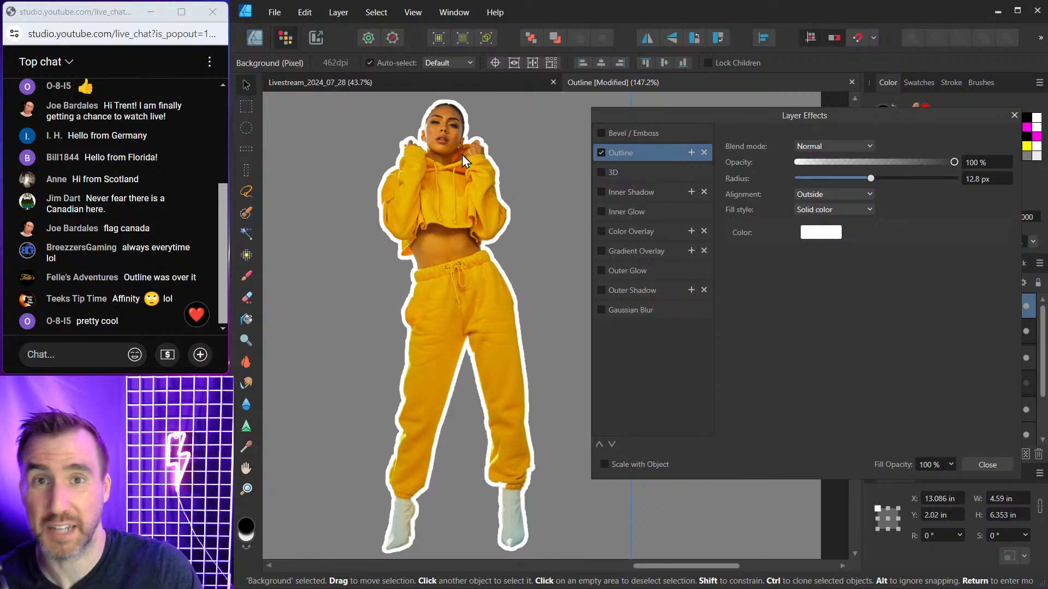
{"action": "left_click", "coordinate": [1001, 465]}
- Delete the two full photos, leaving only the outlined cut-out
{"action": "key", "text": "ctrl+0"}
{"action": "key", "text": "space"}
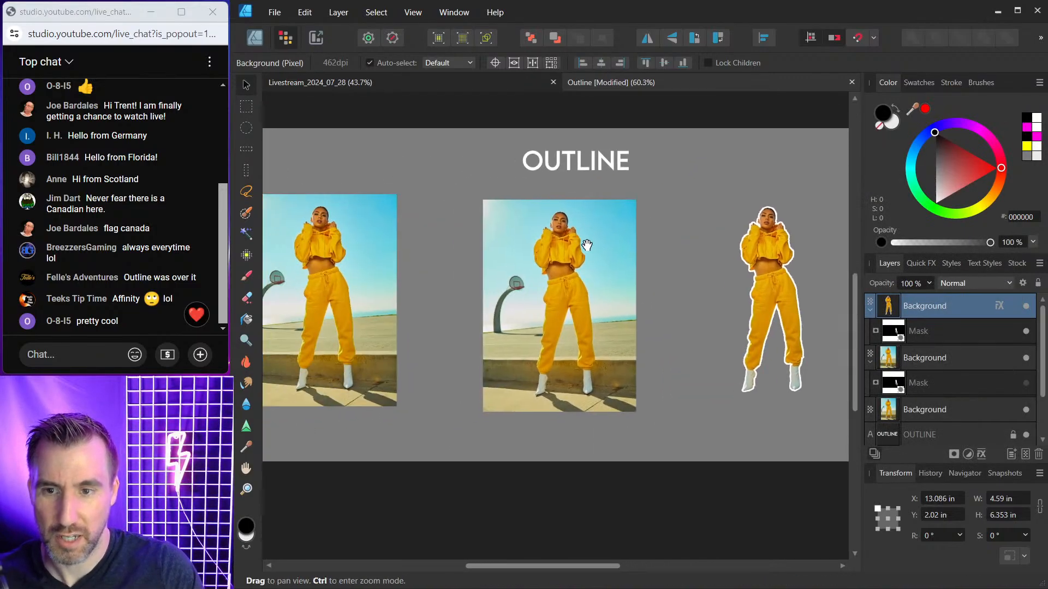
{"action": "left_click", "coordinate": [587, 245]}
{"action": "left_click", "coordinate": [353, 257], "text": "shift"}
{"action": "key", "text": "Delete"}
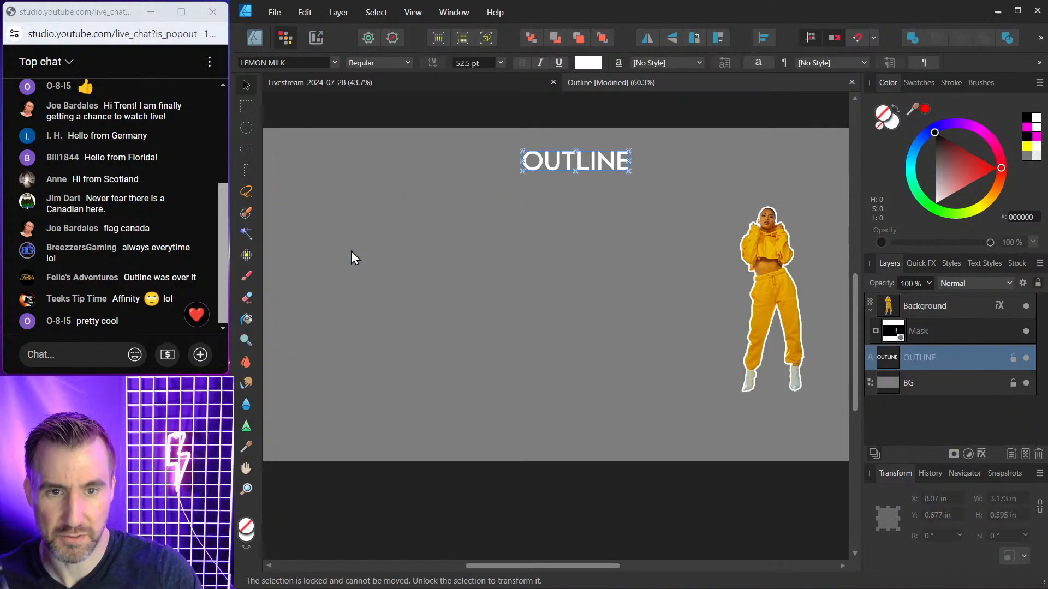
- Move the outlined cut-out to just below and left of the OUTLINE title's centre, and deselect it
{"action": "left_click", "coordinate": [782, 240]}
{"action": "left_click_drag", "start_coordinate": [782, 240], "coordinate": [526, 243]}
{"action": "left_click", "coordinate": [669, 245]}
- Select the cut-out's Mask layer and activate the Paint Brush with black for both colours
{"action": "scroll", "coordinate": [513, 235], "scroll_direction": "up", "scroll_amount": 6}
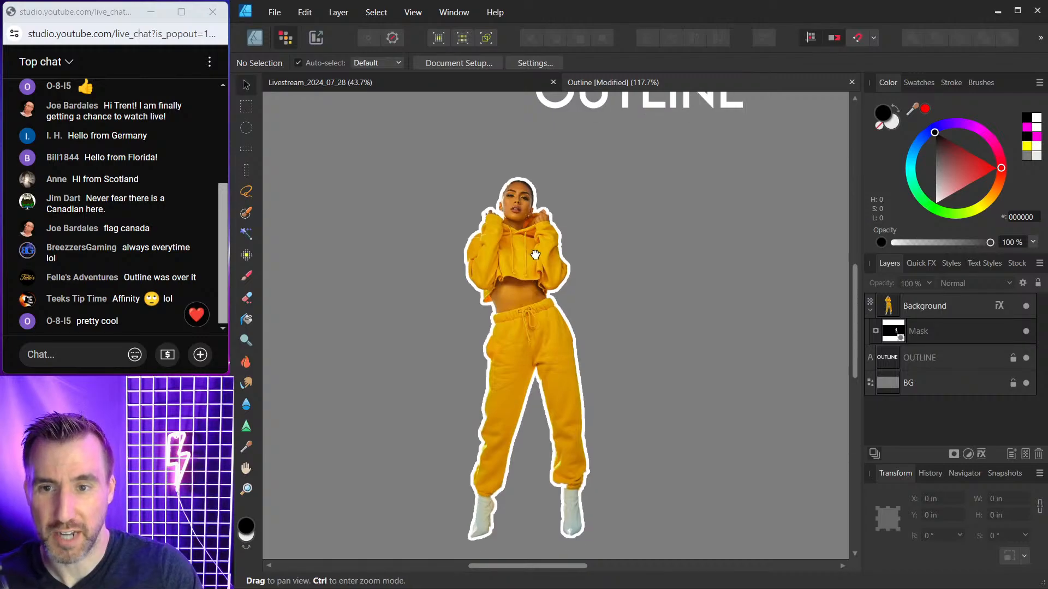
{"action": "scroll", "coordinate": [554, 237], "scroll_direction": "up", "scroll_amount": 2}
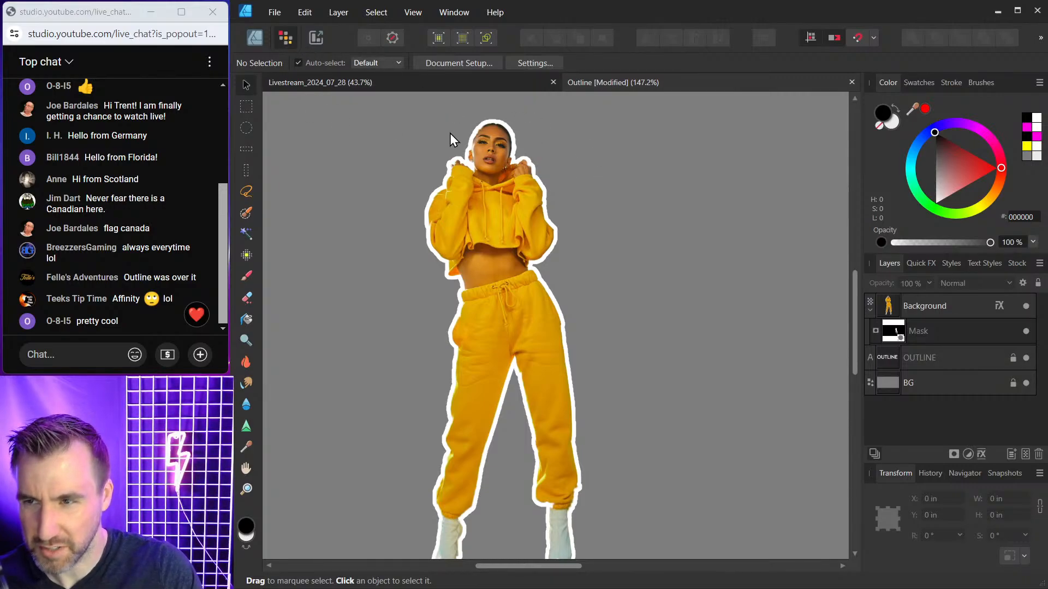
{"action": "scroll", "coordinate": [487, 127], "scroll_direction": "up", "scroll_amount": 5}
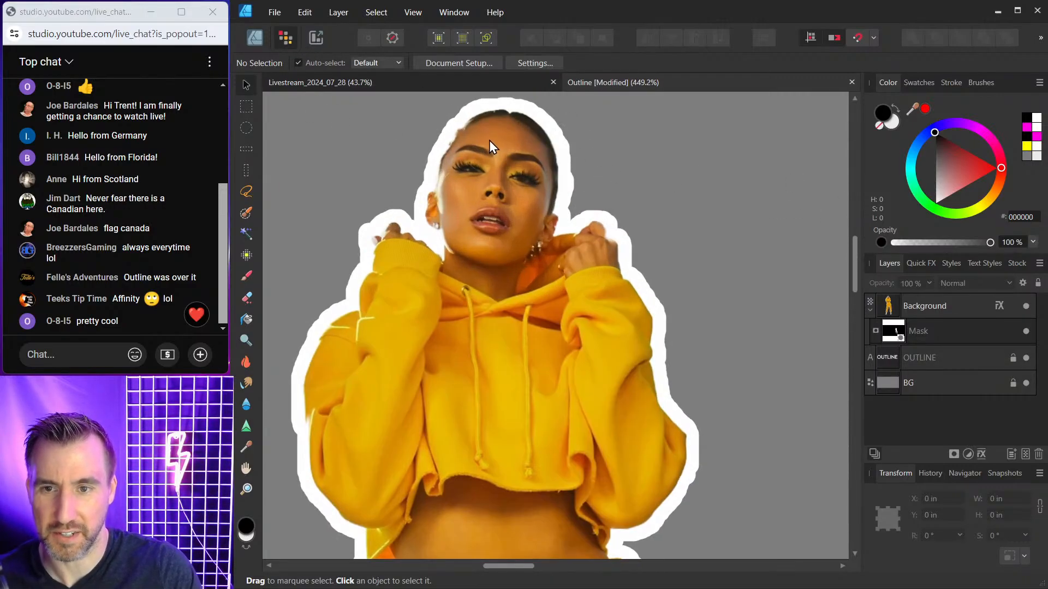
{"action": "left_click", "coordinate": [937, 339]}
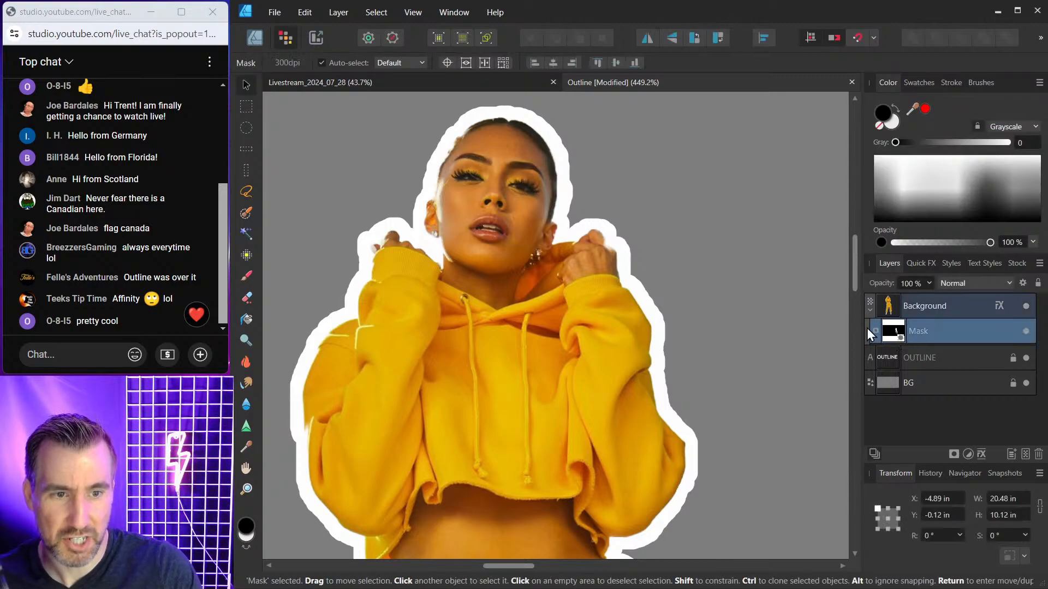
{"action": "left_click", "coordinate": [246, 275]}
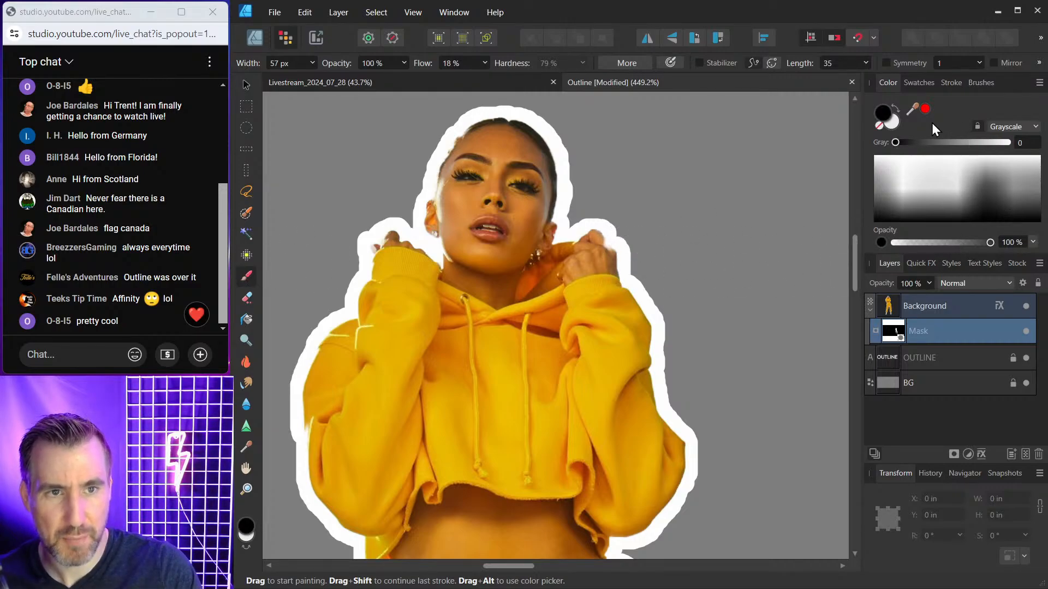
{"action": "left_click", "coordinate": [893, 122]}
{"action": "left_click", "coordinate": [901, 219]}
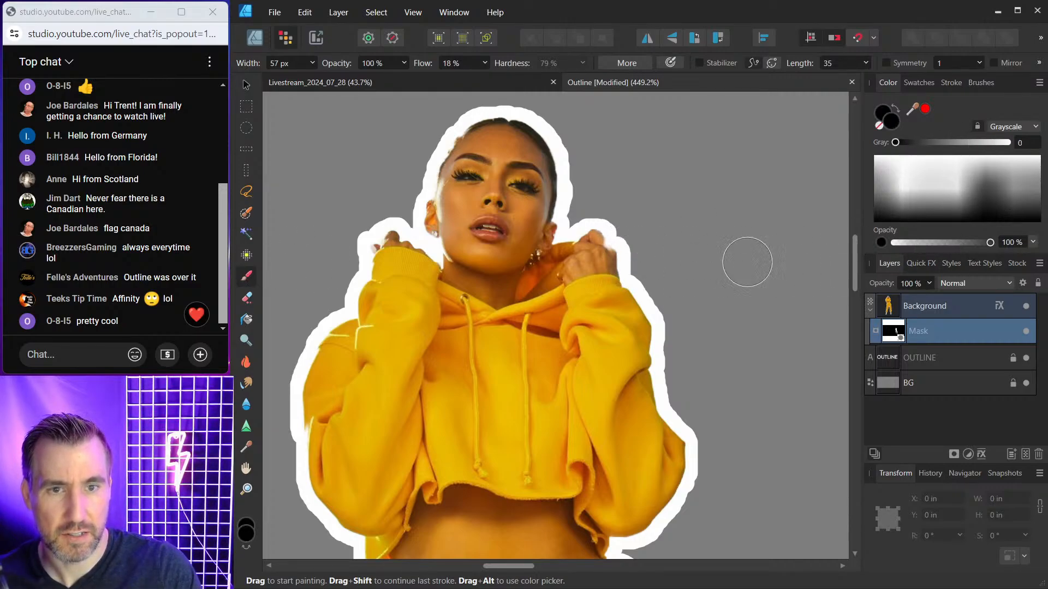
- Reduce the brush width to 18 px for painting on the mask
{"action": "key", "text": "bracketleft"}
{"action": "key", "text": "bracketleft"}
{"action": "key", "text": "bracketleft"}
{"action": "key", "text": "bracketleft"}
{"action": "key", "text": "bracketleft"}
{"action": "key", "text": "bracketleft"}
{"action": "key", "text": "bracketleft"}
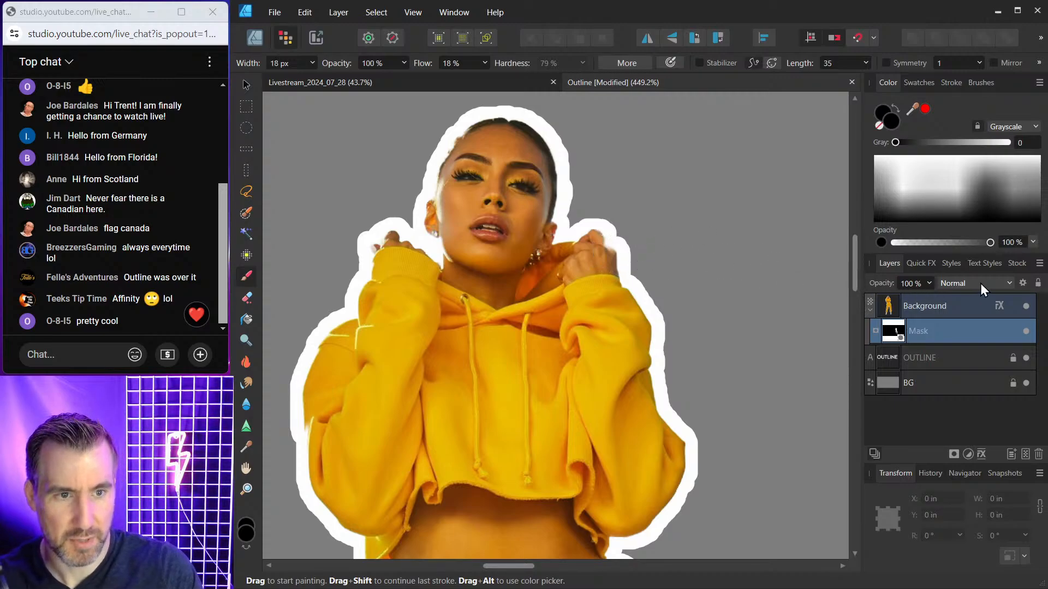
- Choose the 32 px hard Round Brush from the Basic brush category
{"action": "left_click", "coordinate": [976, 83]}
{"action": "left_click", "coordinate": [925, 105]}
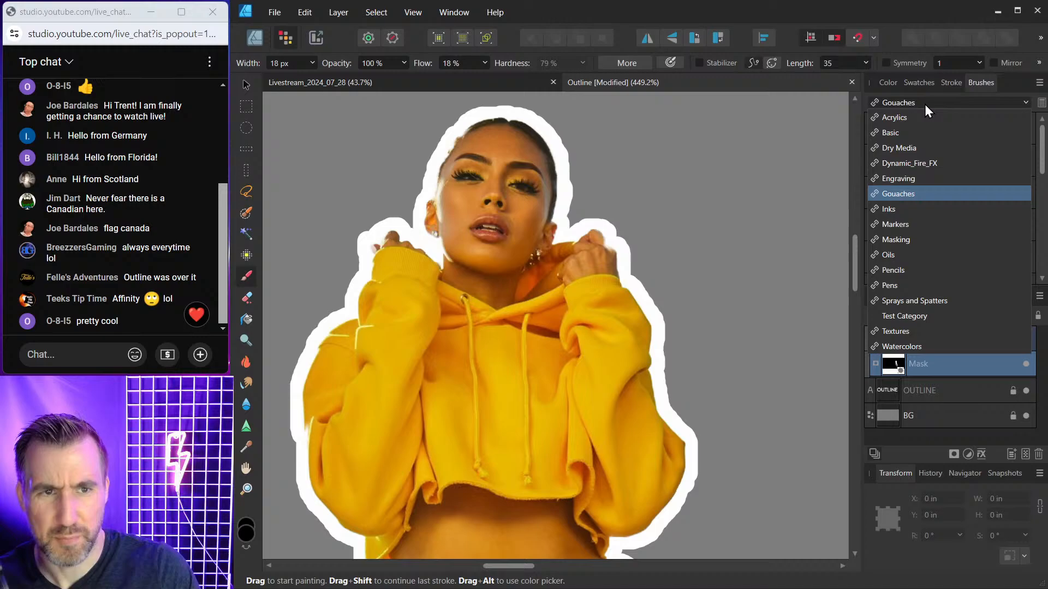
{"action": "left_click", "coordinate": [901, 130]}
{"action": "left_click", "coordinate": [936, 196]}
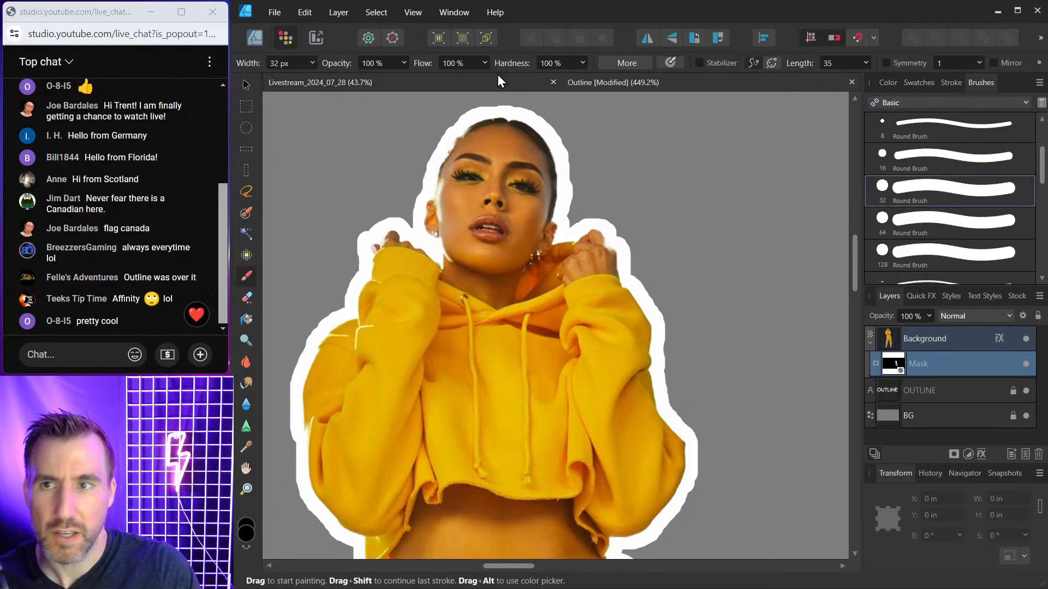
{"action": "left_click", "coordinate": [887, 82]}
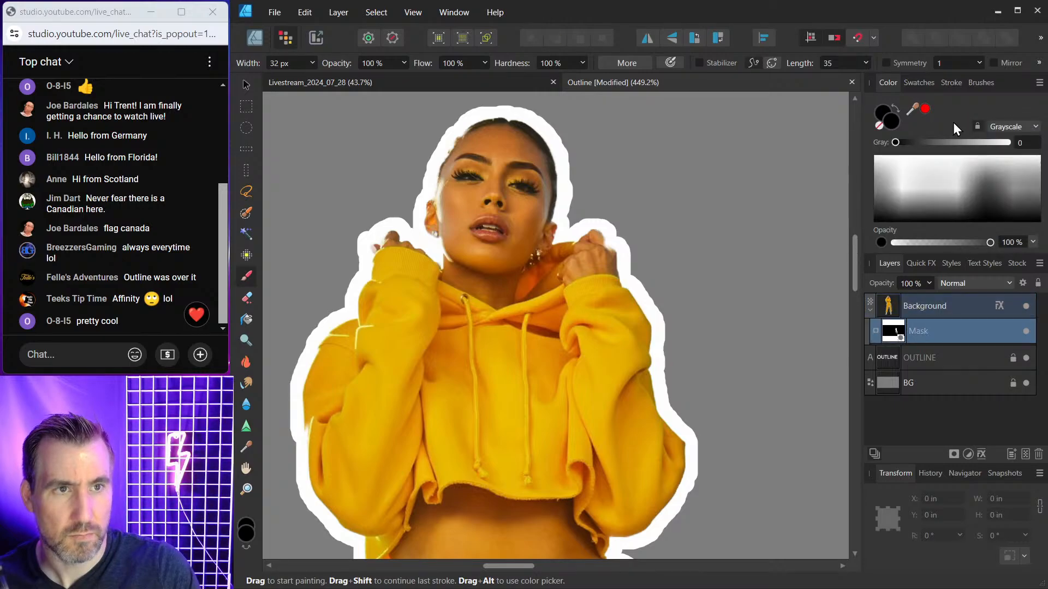
{"action": "left_click", "coordinate": [1038, 63]}
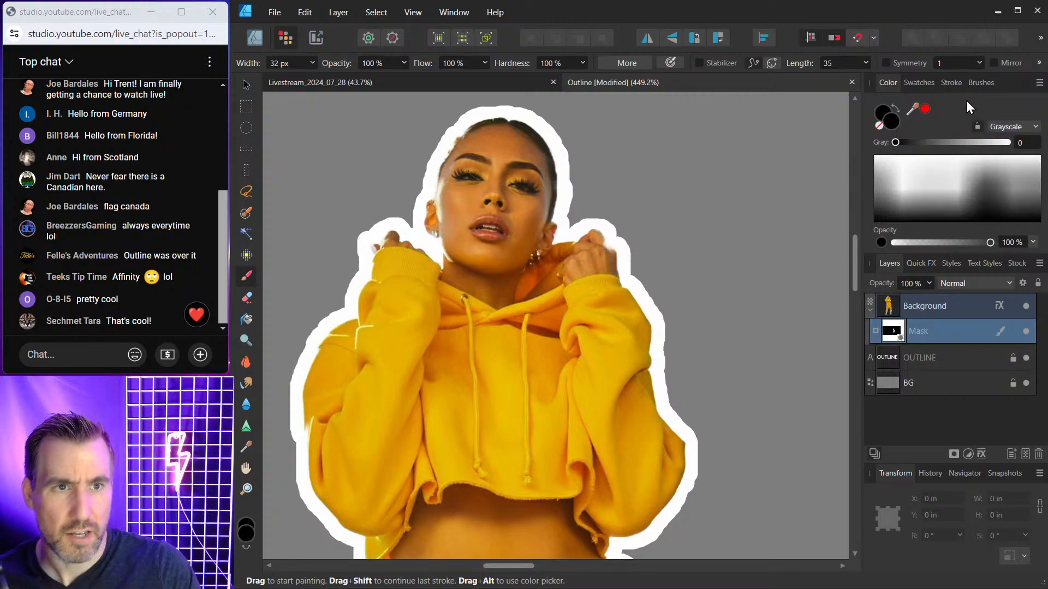
- Switch to the 64 px hard Round Brush from the Basic category and select the Background layer
{"action": "left_click", "coordinate": [981, 82]}
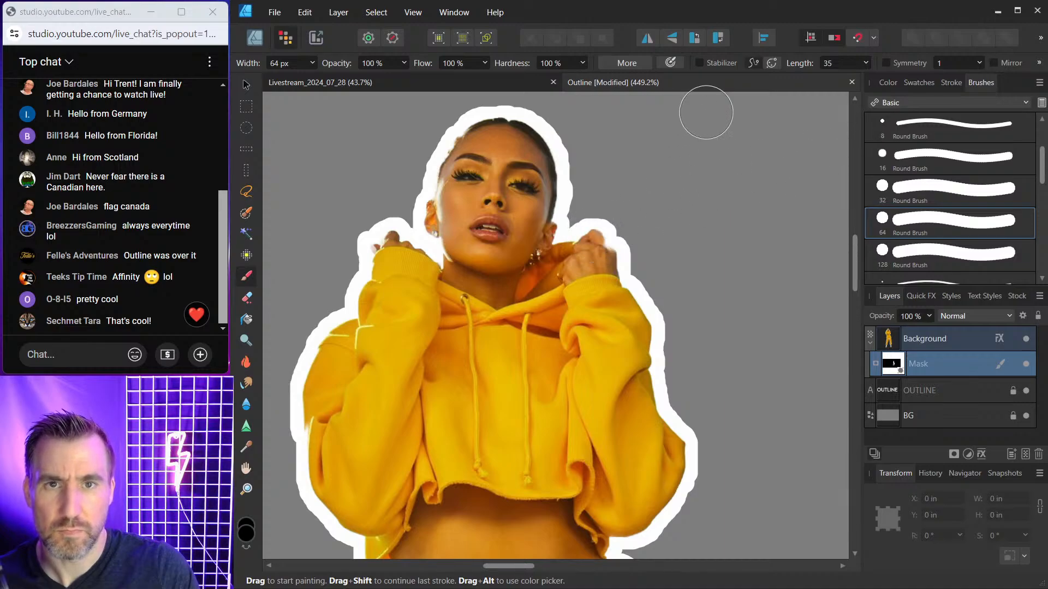
{"action": "scroll", "coordinate": [794, 269], "scroll_direction": "down", "scroll_amount": 2}
{"action": "left_click", "coordinate": [879, 345]}
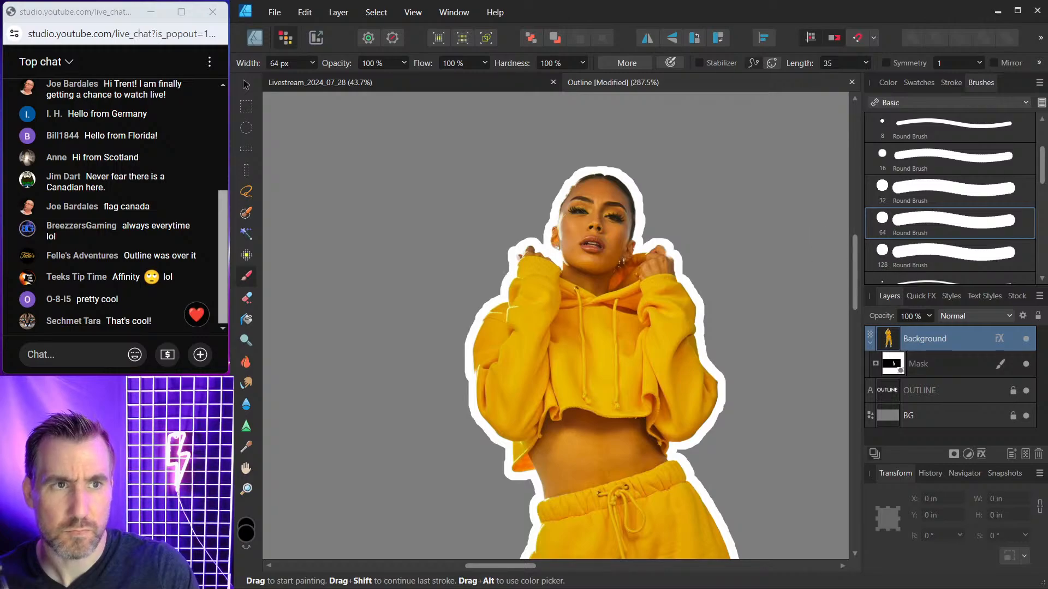
{"action": "left_click", "coordinate": [1039, 63]}
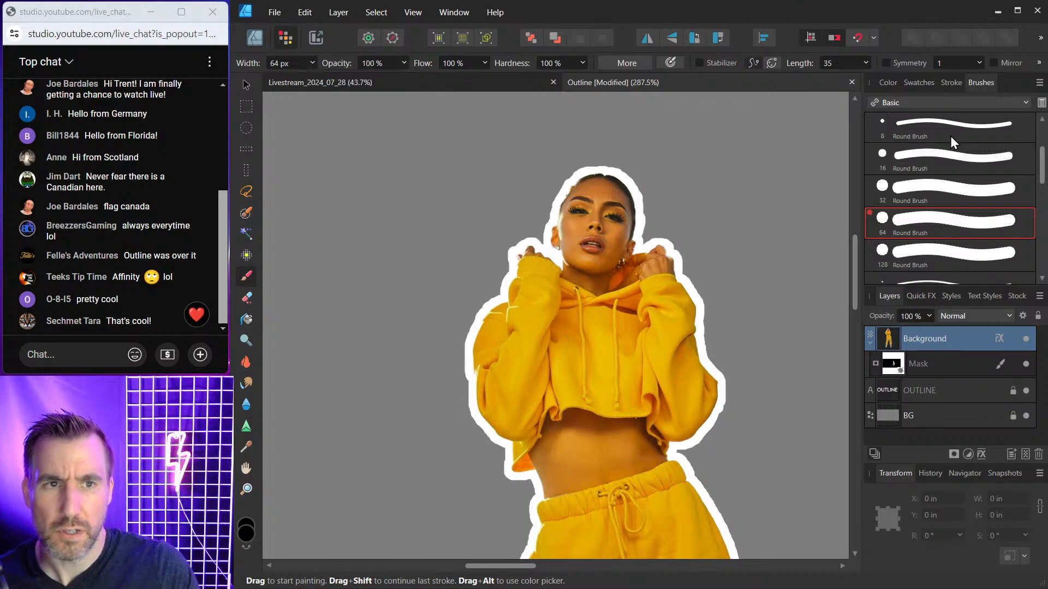
{"action": "left_click", "coordinate": [888, 83]}
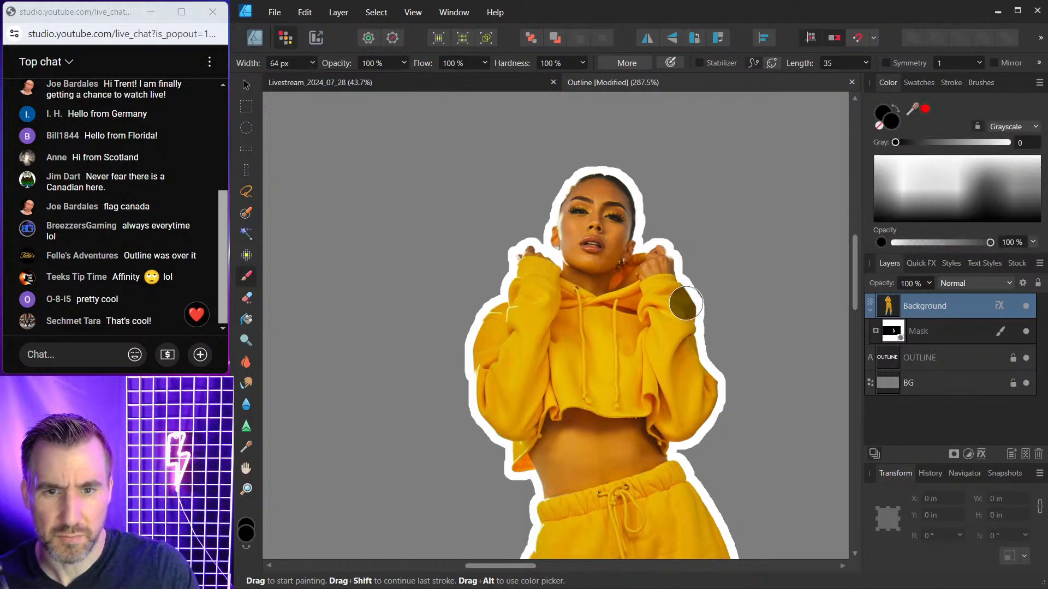
- Try painting black on the mask over the edge of the woman's raised hand beside the hood
{"action": "left_click", "coordinate": [895, 335]}
{"action": "scroll", "coordinate": [692, 291], "scroll_direction": "up", "scroll_amount": 3}
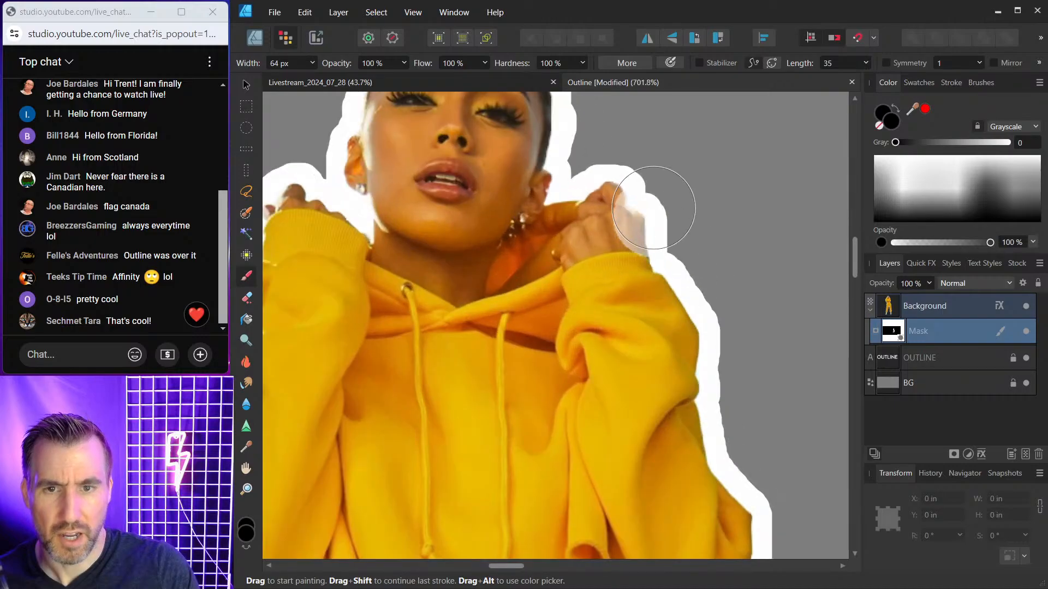
{"action": "mouse_move", "coordinate": [674, 206]}
{"action": "left_mouse_down"}
{"action": "mouse_move", "coordinate": [642, 231]}
{"action": "mouse_move", "coordinate": [650, 237]}
{"action": "mouse_move", "coordinate": [632, 217]}
{"action": "mouse_move", "coordinate": [636, 226]}
{"action": "mouse_move", "coordinate": [657, 200]}
{"action": "left_mouse_up"}
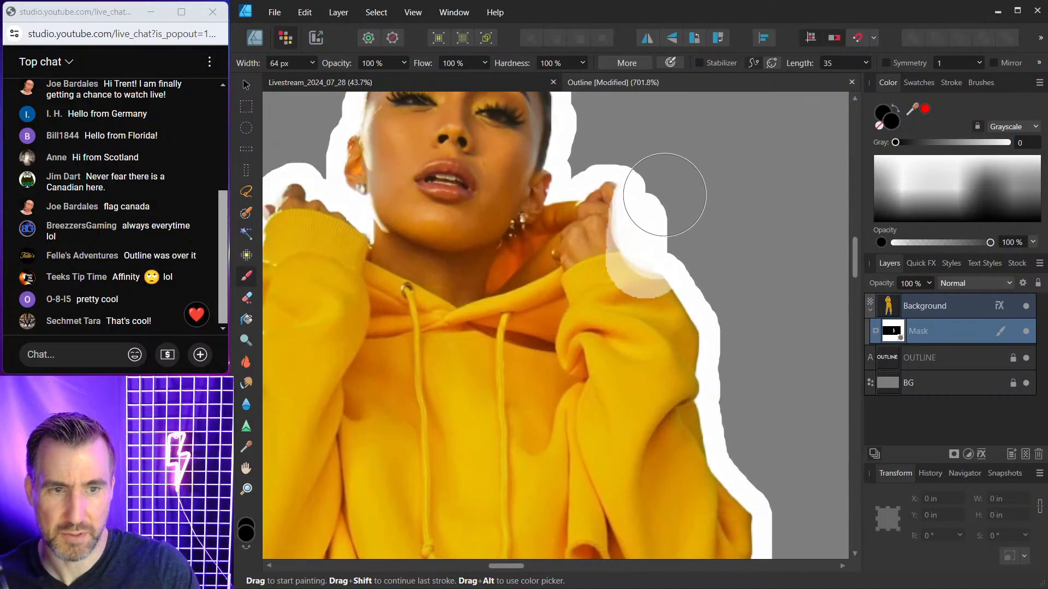
- Undo the recent paint strokes on the mask around the raised hand
{"action": "key", "text": "ctrl+z"}
{"action": "key", "text": "ctrl+z"}
{"action": "key", "text": "ctrl+z"}
{"action": "key", "text": "ctrl+z"}
{"action": "key", "text": "ctrl+z"}
{"action": "key", "text": "ctrl+z"}
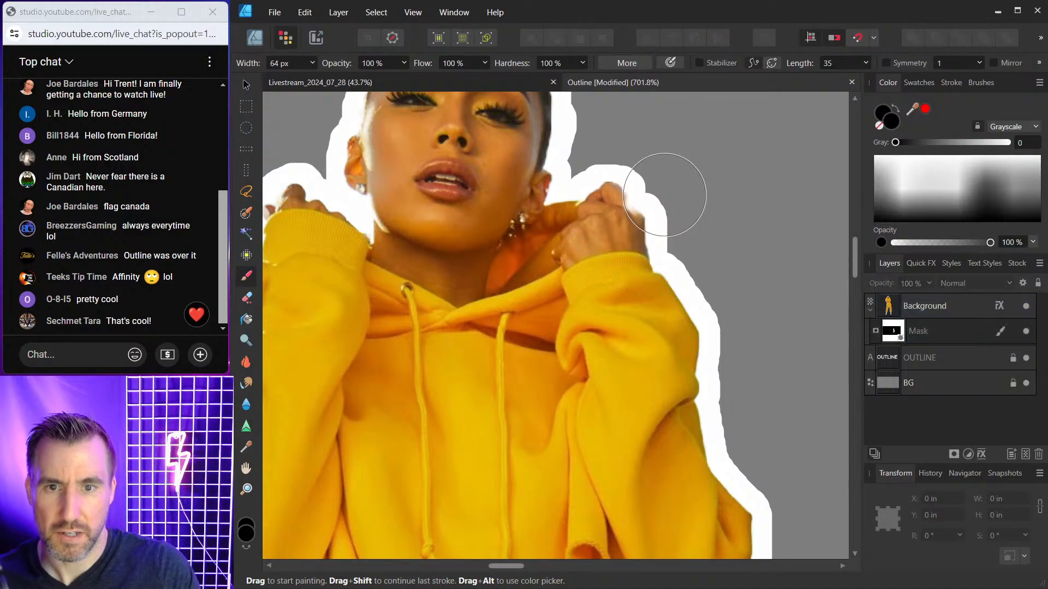
- Reselect the Mask layer and switch its visibility off and on to check the cut-out
{"action": "left_click", "coordinate": [887, 308]}
{"action": "left_click", "coordinate": [890, 332]}
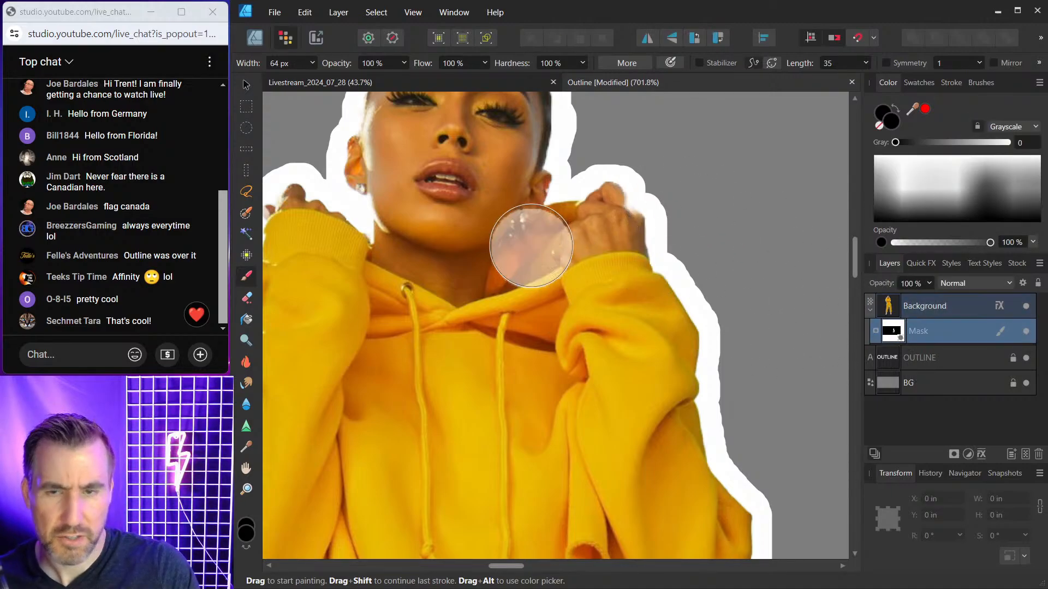
{"action": "scroll", "coordinate": [533, 249], "scroll_direction": "down", "scroll_amount": 4}
{"action": "left_click", "coordinate": [1025, 331]}
{"action": "left_click", "coordinate": [1026, 331]}
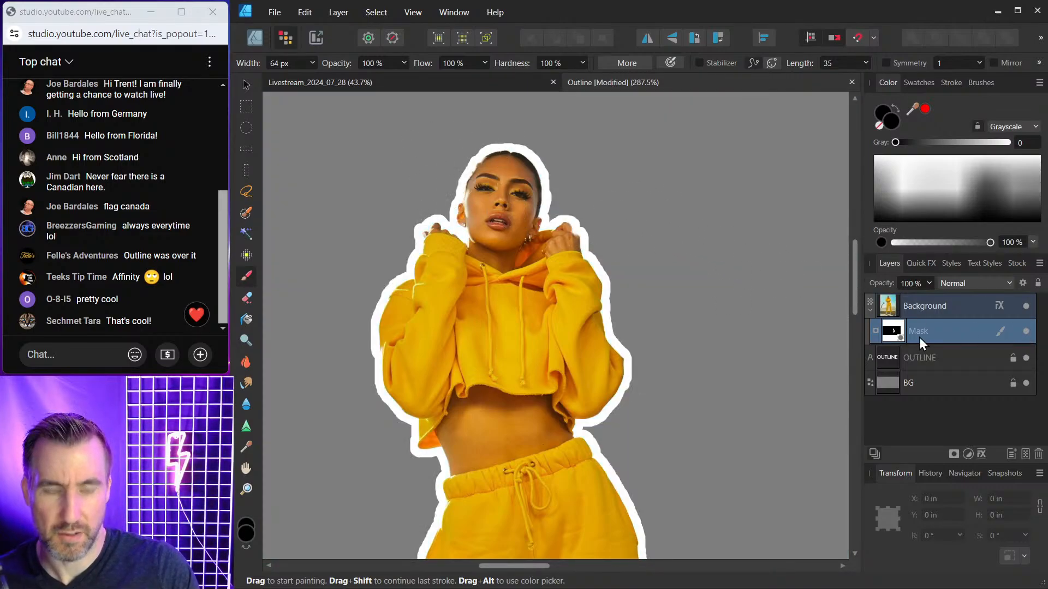
- Target the mask again and reduce the brush width to 15 px
{"action": "left_click", "coordinate": [892, 334]}
{"action": "key", "text": "bracketleft"}
{"action": "key", "text": "bracketleft"}
{"action": "key", "text": "bracketleft"}
{"action": "key", "text": "bracketleft"}
{"action": "key", "text": "bracketleft"}
{"action": "key", "text": "bracketleft"}
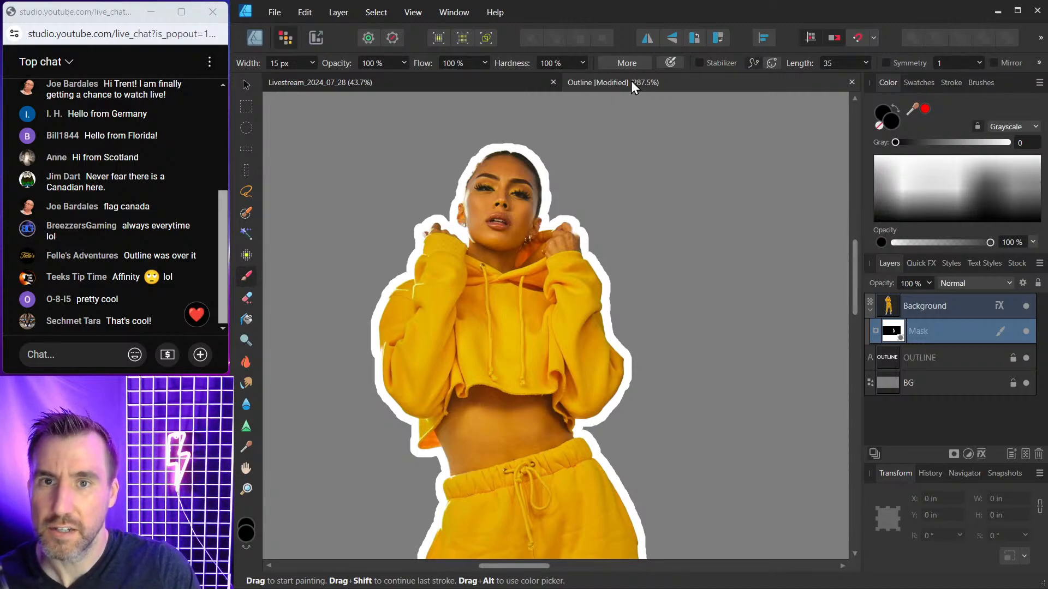
- Check the brush's detailed settings, switch to the 128 px hard Round Brush, and reduce its width to 21 px
{"action": "left_click", "coordinate": [636, 62]}
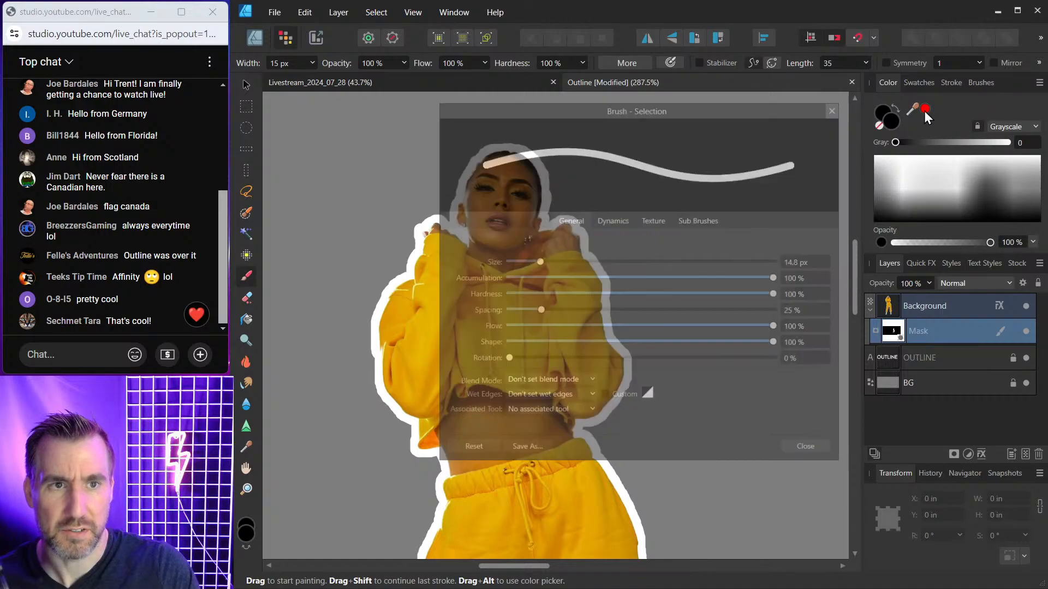
{"action": "left_click", "coordinate": [981, 83]}
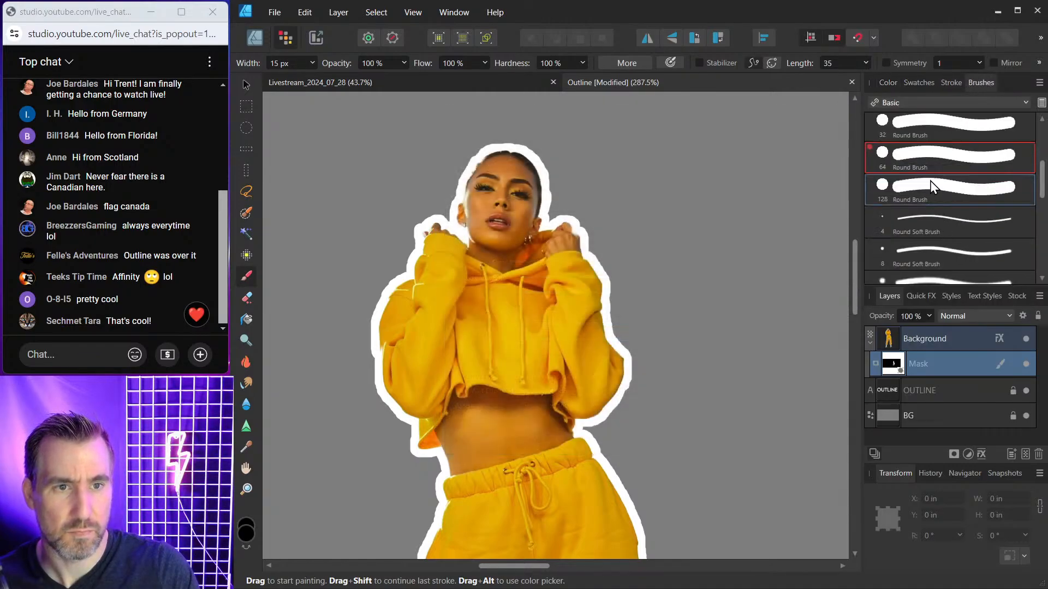
{"action": "left_click", "coordinate": [919, 181]}
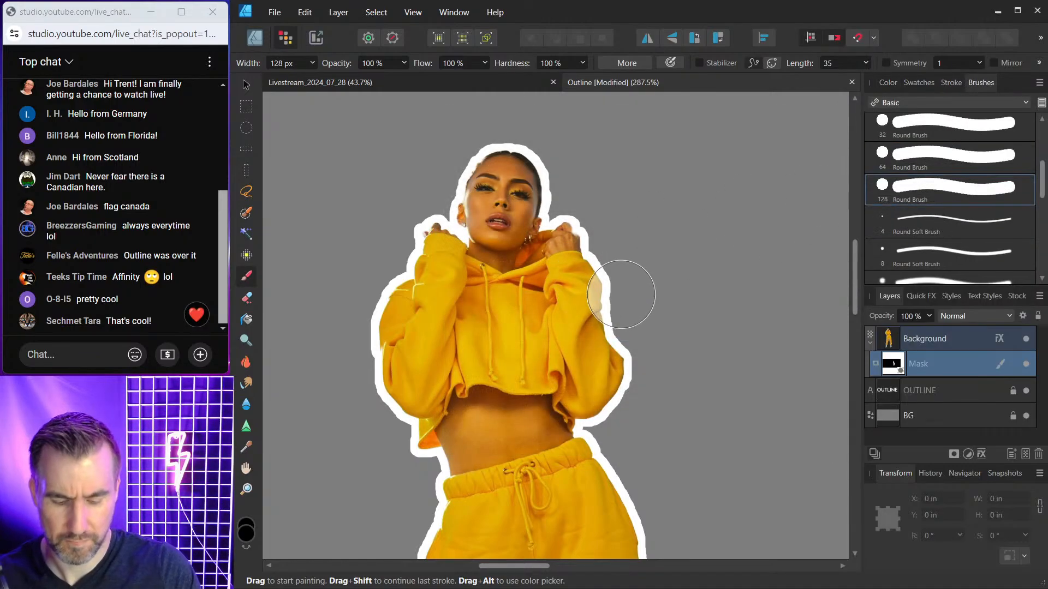
{"action": "key", "text": "bracketleft"}
{"action": "key", "text": "bracketleft"}
{"action": "key", "text": "bracketleft"}
{"action": "key", "text": "bracketleft"}
{"action": "key", "text": "bracketleft"}
{"action": "key", "text": "bracketleft"}
{"action": "key", "text": "bracketleft"}
{"action": "key", "text": "bracketleft"}
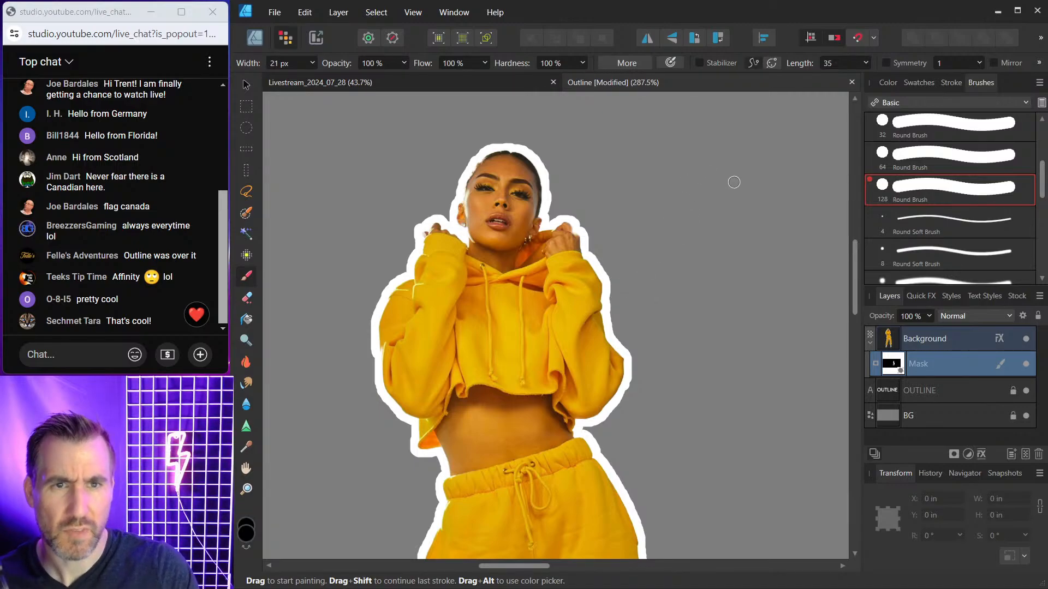
- Select the Background layer and return to the Designer persona
{"action": "scroll", "coordinate": [562, 209], "scroll_direction": "up", "scroll_amount": 3}
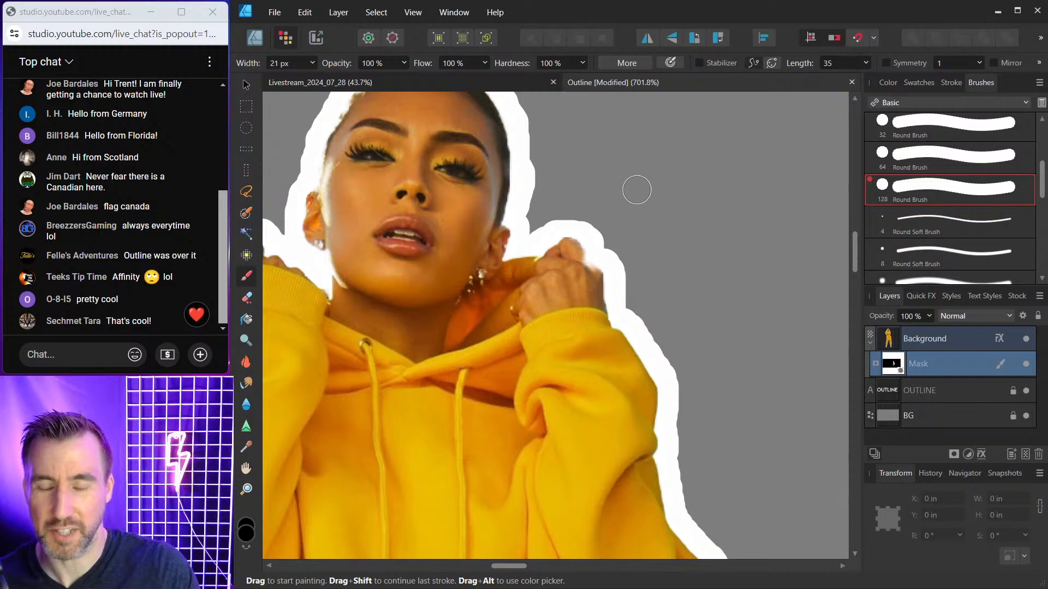
{"action": "scroll", "coordinate": [636, 188], "scroll_direction": "down", "scroll_amount": 2}
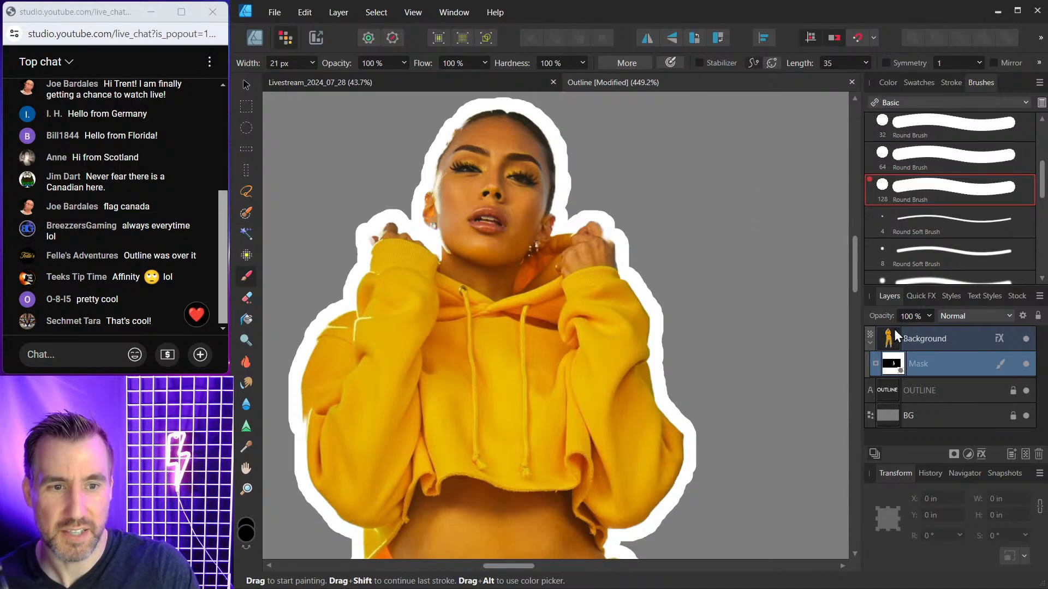
{"action": "left_click", "coordinate": [909, 340]}
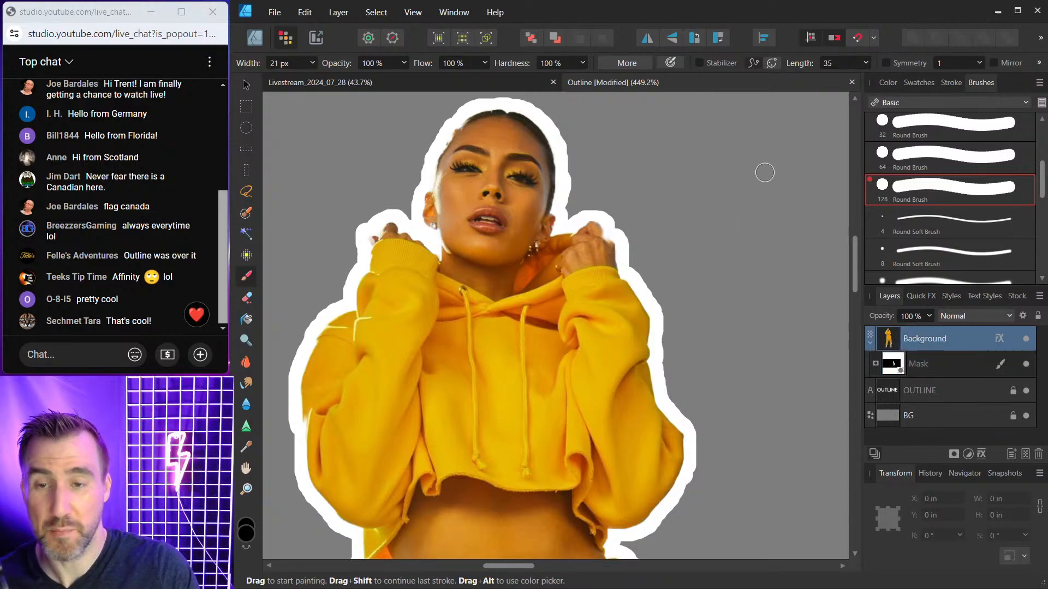
{"action": "scroll", "coordinate": [610, 250], "scroll_direction": "down", "scroll_amount": 4}
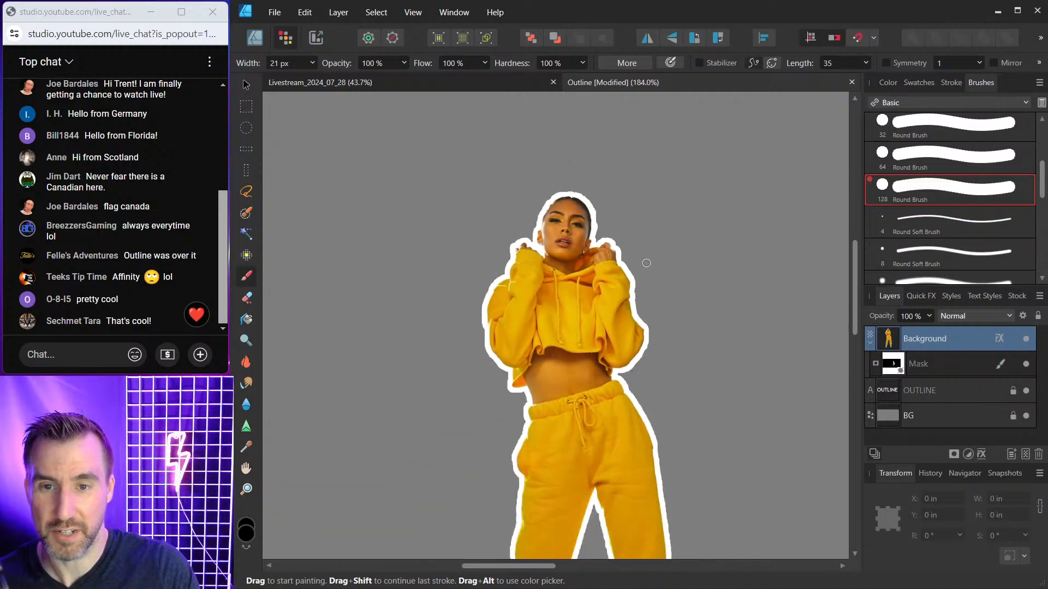
{"action": "left_click_drag", "start_coordinate": [631, 265], "coordinate": [606, 217]}
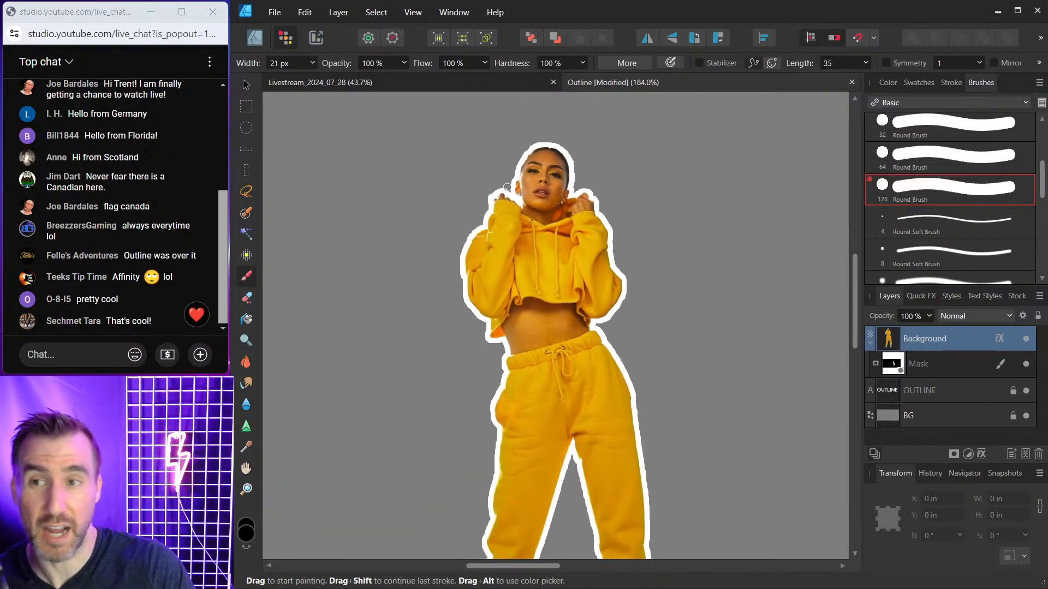
{"action": "left_click", "coordinate": [254, 37]}
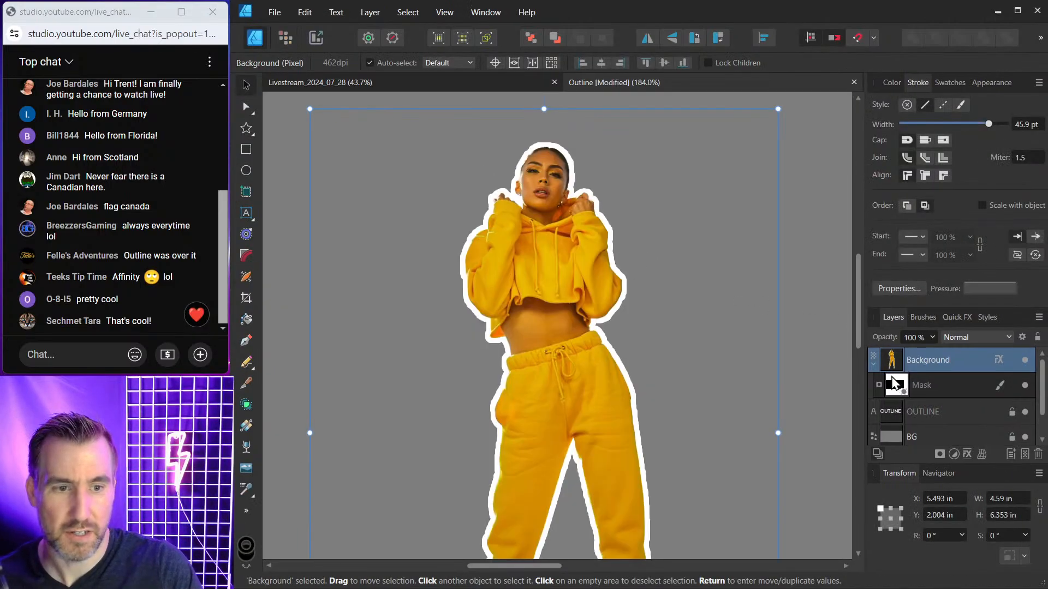
- Hide the Background's mask to view the full outlined photo, and show the mask again
{"action": "left_click", "coordinate": [892, 378]}
{"action": "left_click", "coordinate": [1023, 385]}
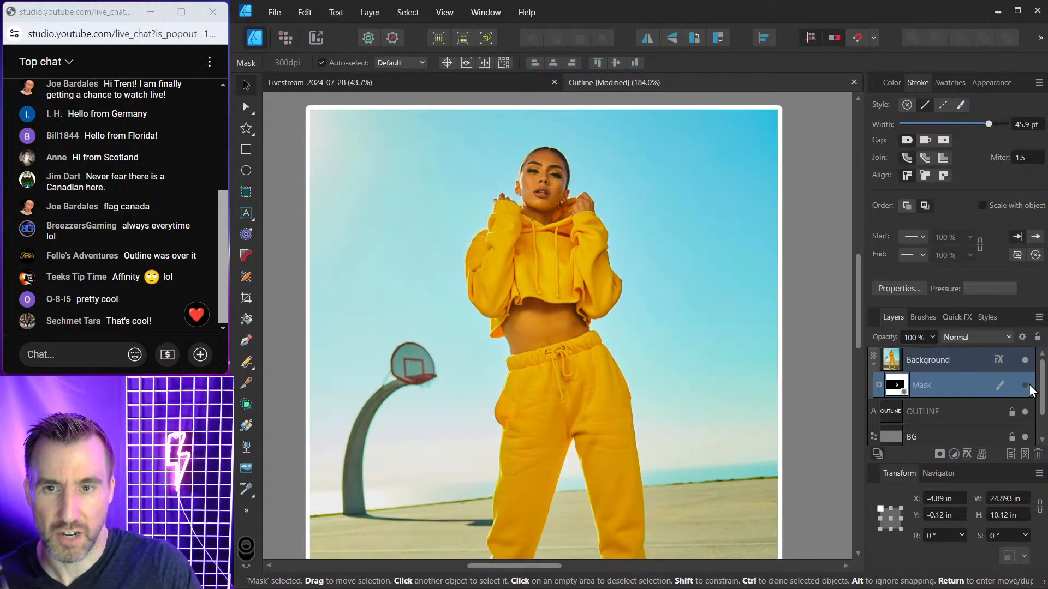
{"action": "scroll", "coordinate": [669, 143], "scroll_direction": "down", "scroll_amount": 2}
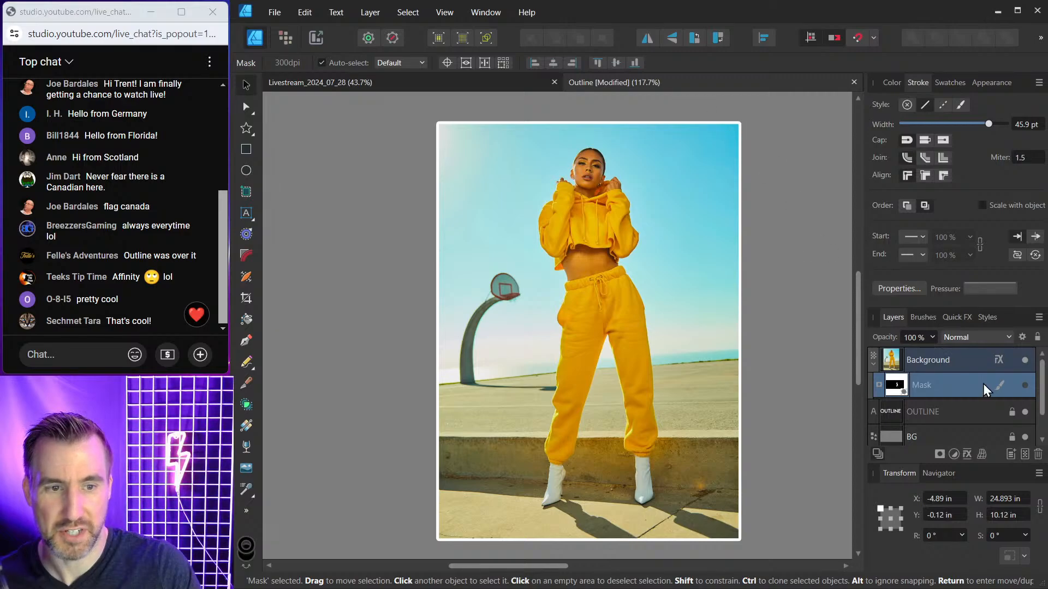
{"action": "left_click", "coordinate": [1025, 386]}
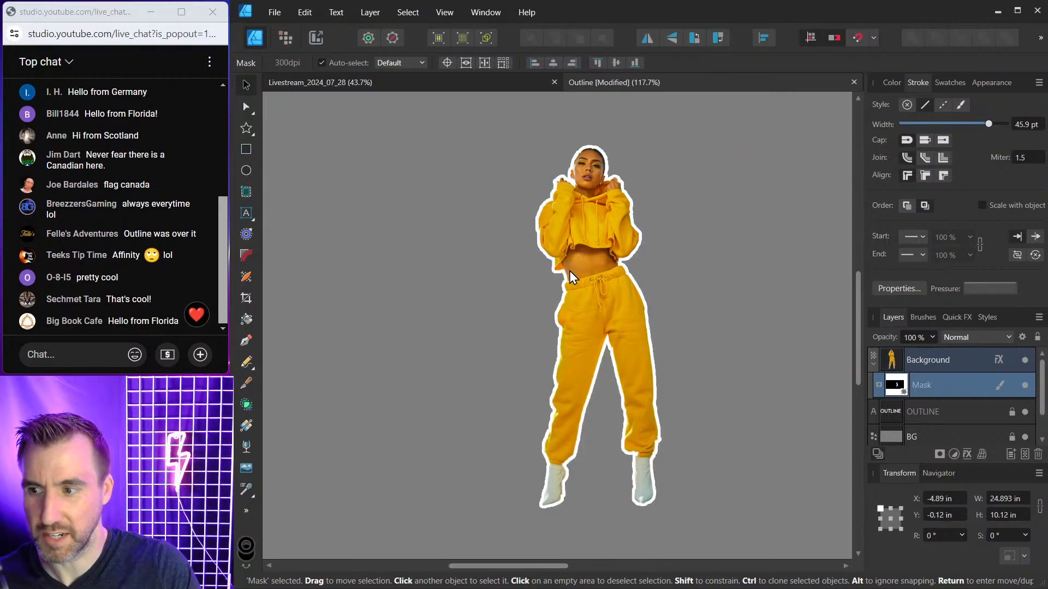
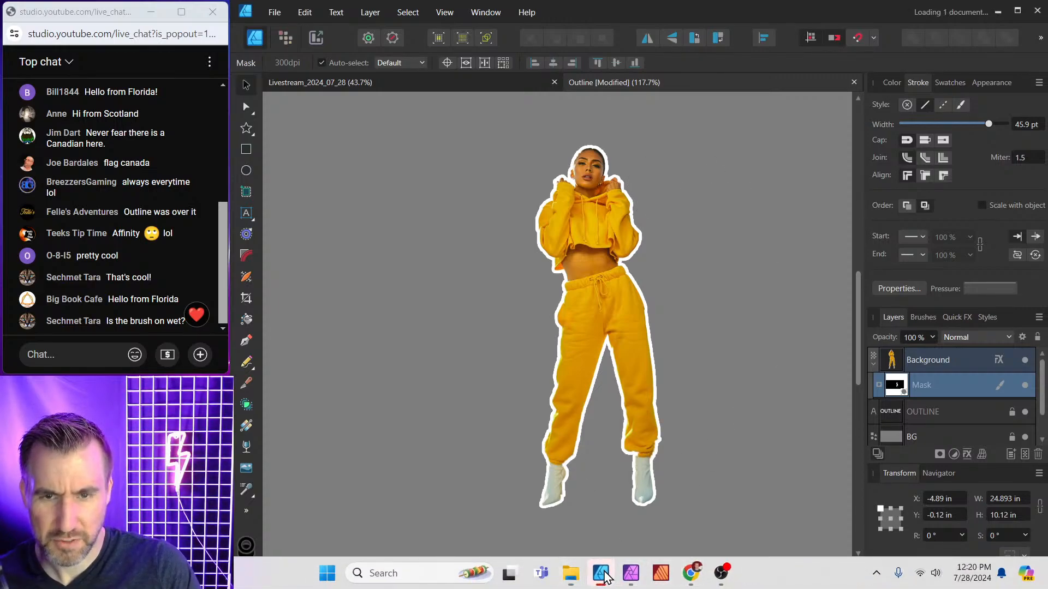
- Return to the Outline document and check the Paint Brush's Wet Edges setting in the Pixel persona
{"action": "left_click", "coordinate": [490, 83]}
{"action": "left_click", "coordinate": [633, 80]}
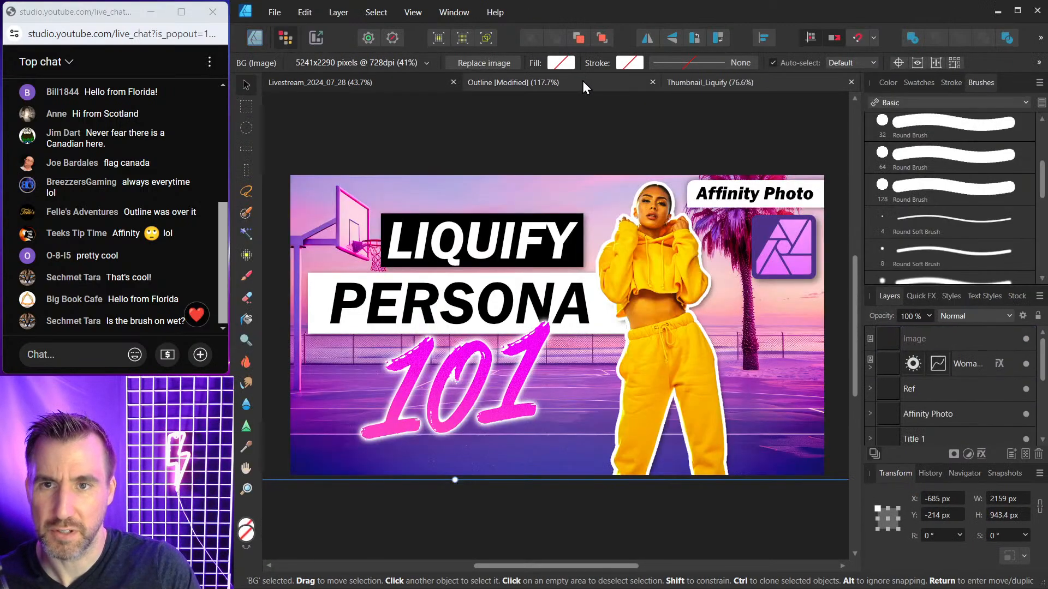
{"action": "left_click", "coordinate": [532, 83]}
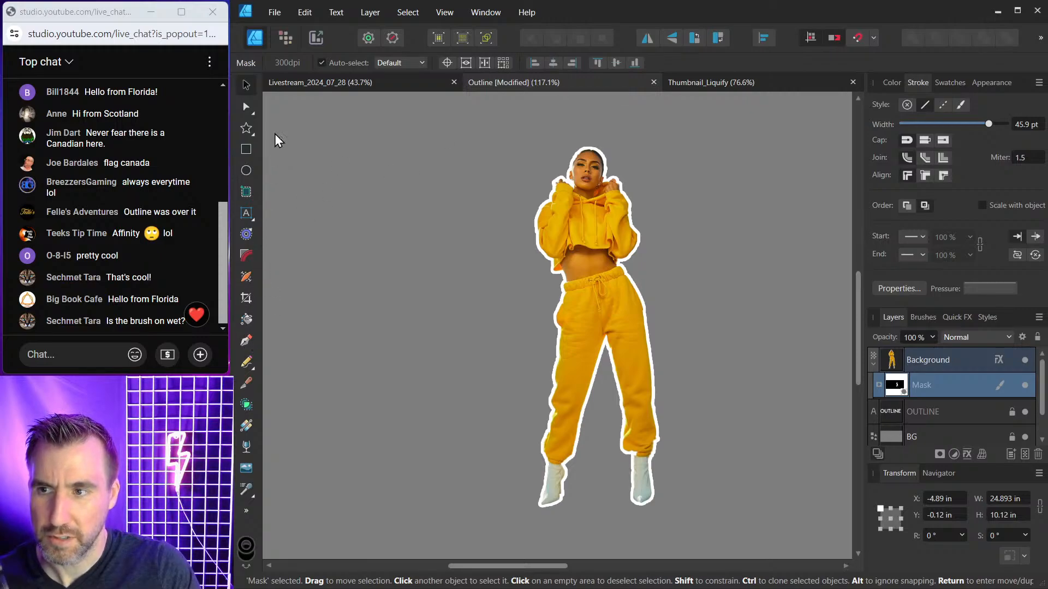
{"action": "left_click", "coordinate": [283, 40]}
{"action": "left_click", "coordinate": [247, 277]}
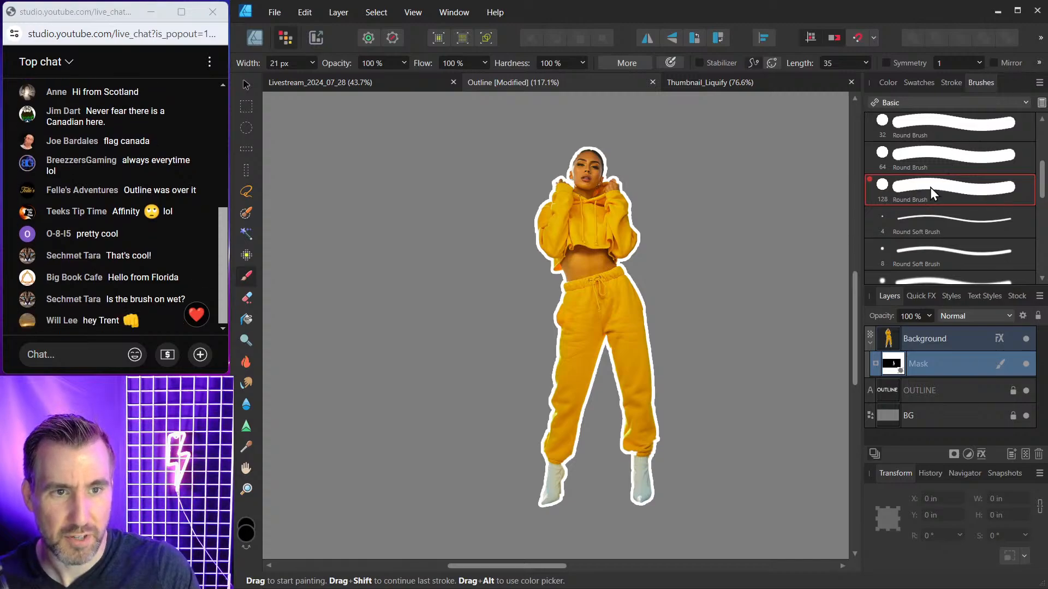
{"action": "left_click", "coordinate": [1039, 64]}
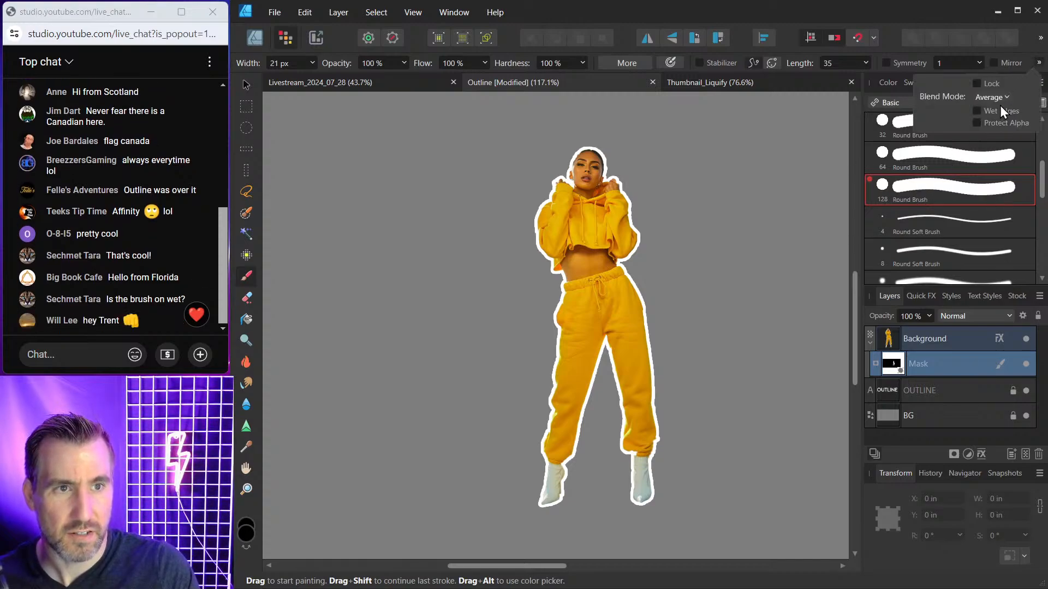
- In the Thumbnail_Liquify document, expand the Woman_01.png image layer and open its layer effects to examine the outline
{"action": "left_click", "coordinate": [702, 83]}
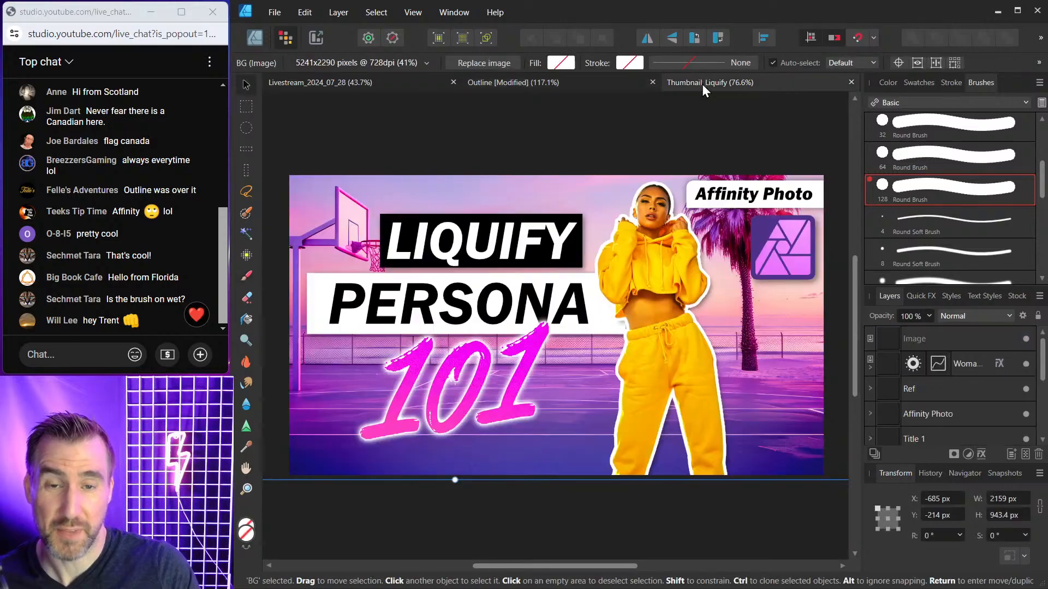
{"action": "left_click", "coordinate": [663, 257]}
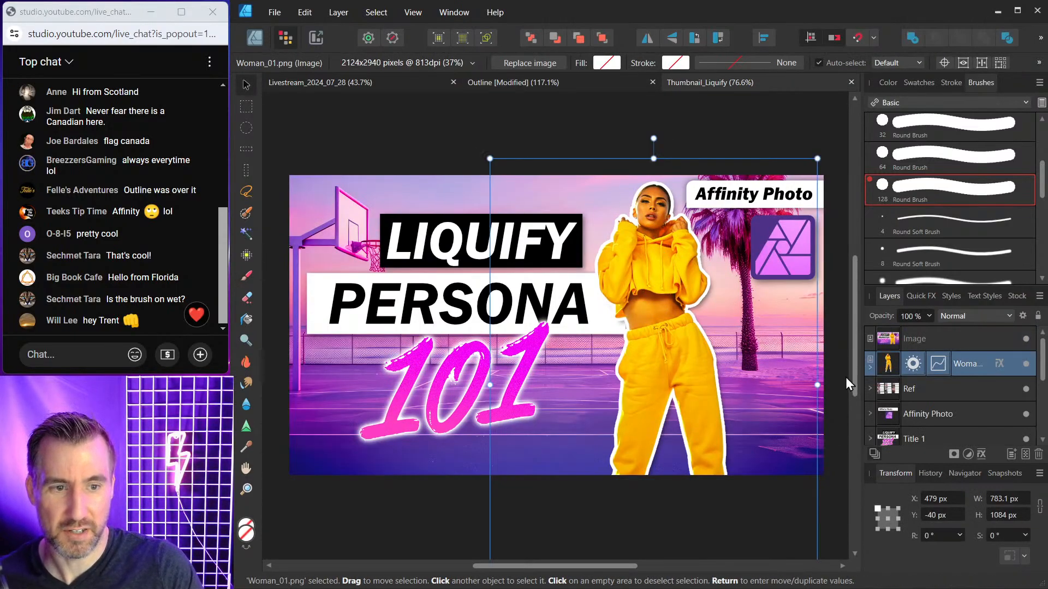
{"action": "left_click", "coordinate": [870, 366]}
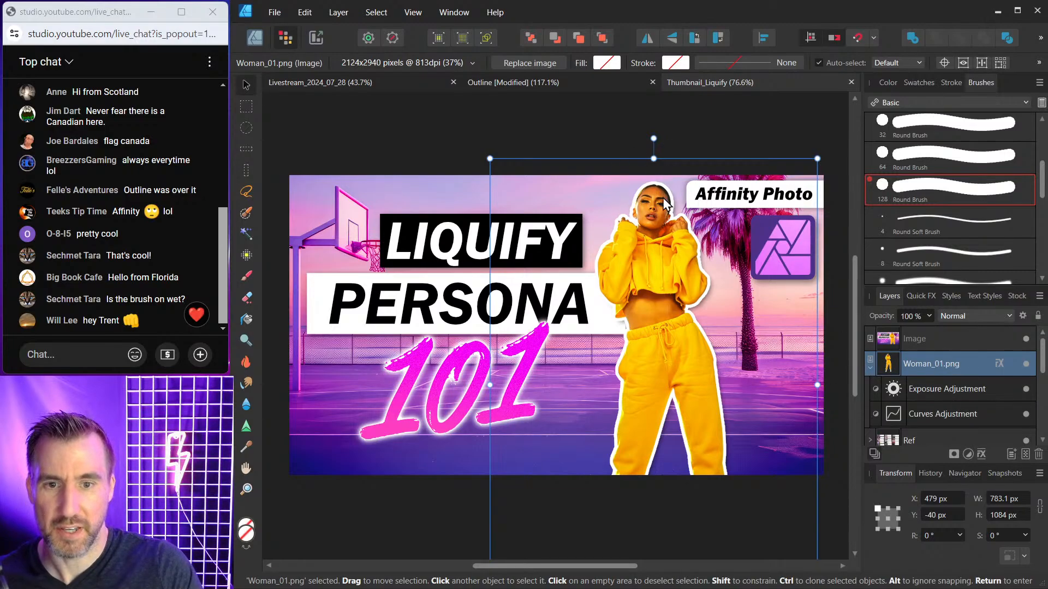
{"action": "scroll", "coordinate": [661, 187], "scroll_direction": "up", "scroll_amount": 3}
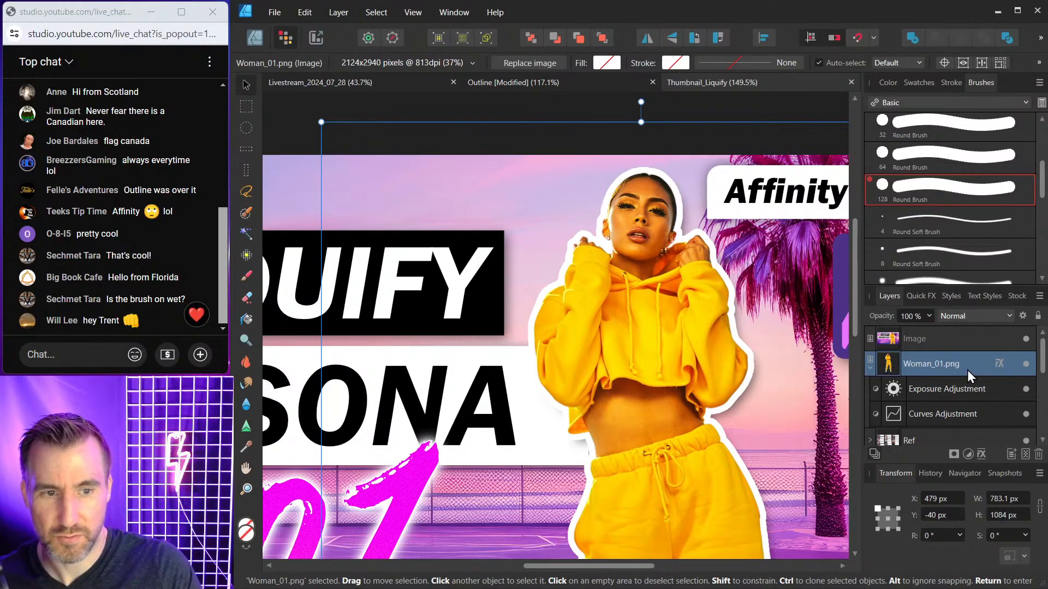
{"action": "left_click", "coordinate": [998, 364]}
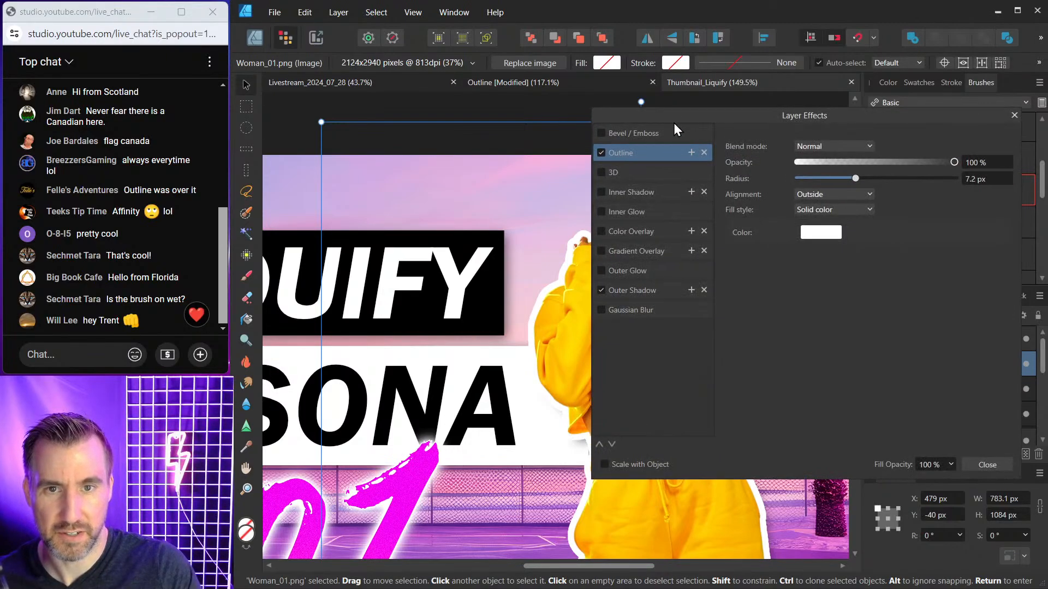
- Compare the Woman_01.png layer with its Outline effect off and on, and close the layer effects
{"action": "left_click_drag", "start_coordinate": [673, 123], "coordinate": [885, 130]}
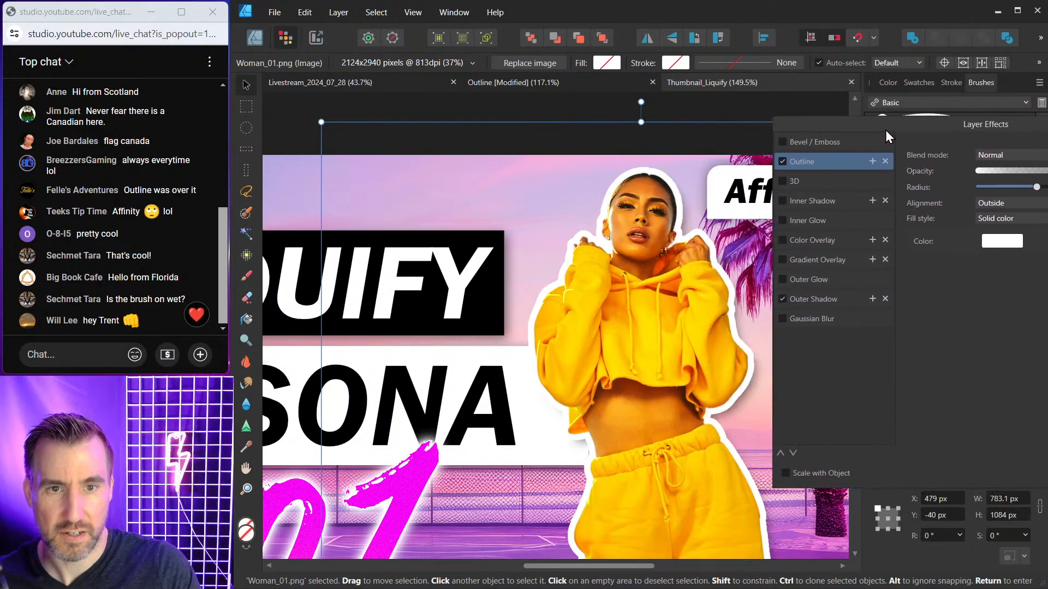
{"action": "left_click", "coordinate": [783, 159]}
{"action": "left_click", "coordinate": [783, 160]}
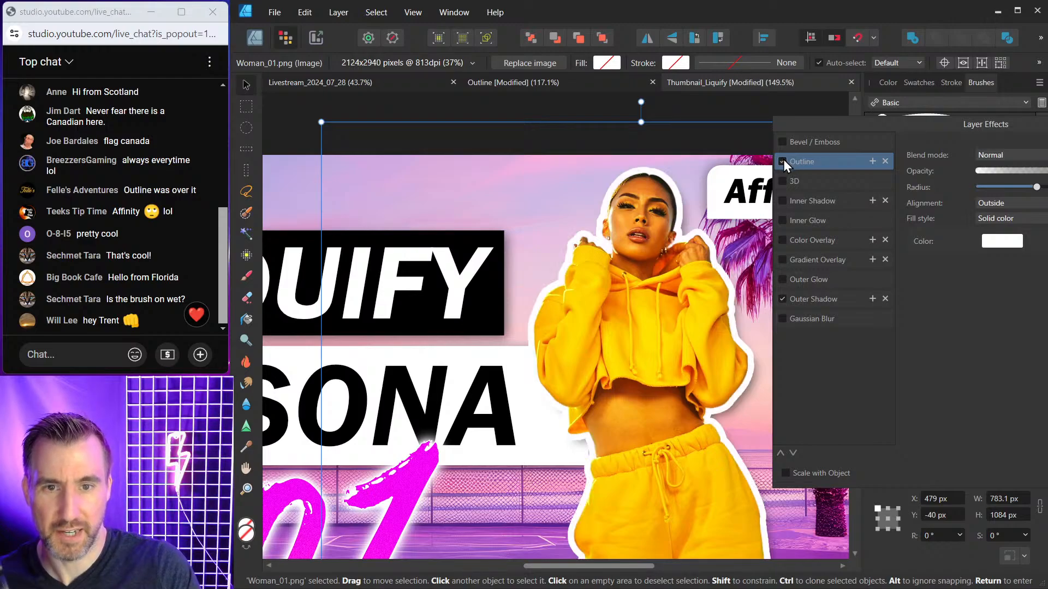
{"action": "left_click", "coordinate": [784, 159]}
{"action": "left_click", "coordinate": [784, 159]}
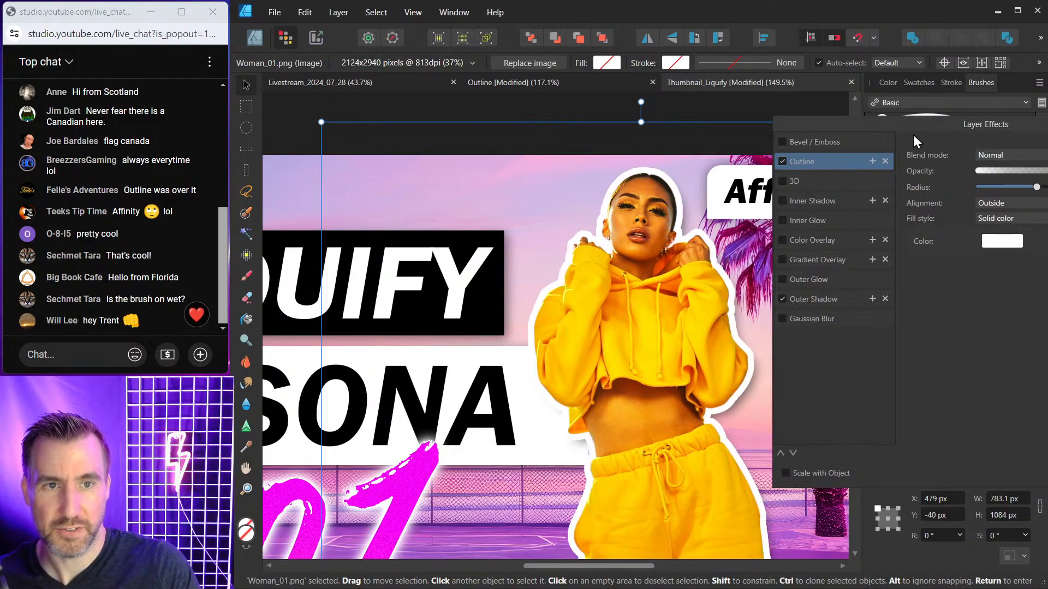
{"action": "left_click_drag", "start_coordinate": [923, 133], "coordinate": [594, 127]}
{"action": "left_click", "coordinate": [867, 120]}
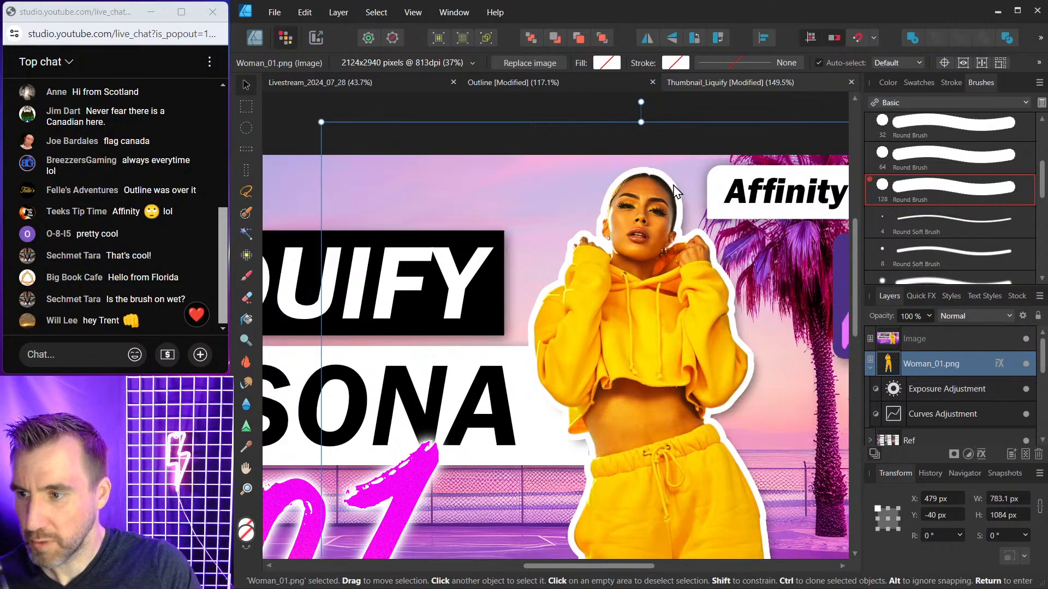
- Switch to the Livestream_2024_07_28 document and review the list of effects on the Layer FX slide
{"action": "left_click", "coordinate": [542, 81]}
{"action": "left_click", "coordinate": [395, 84]}
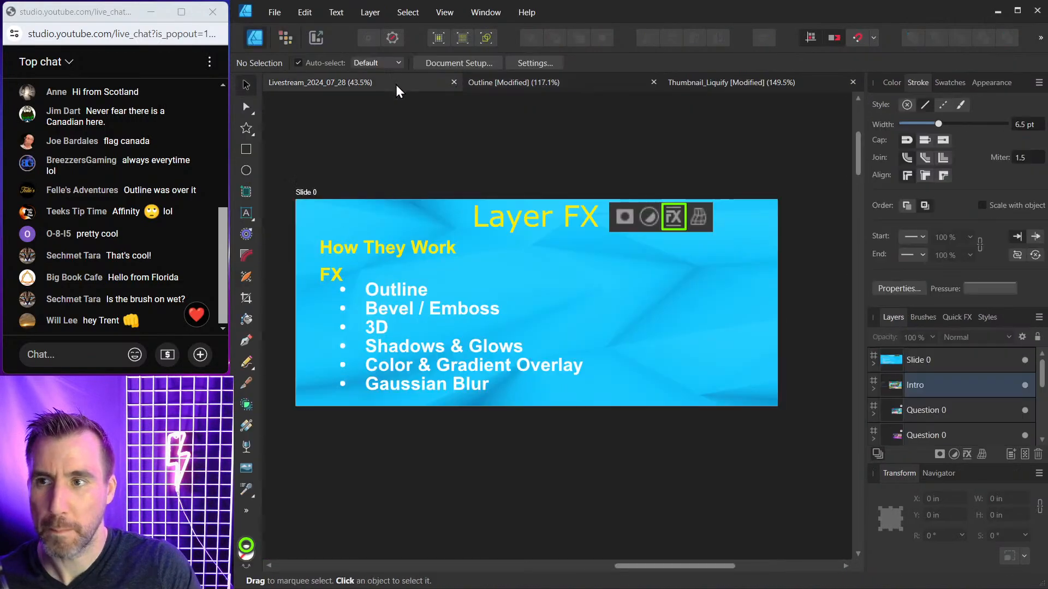
{"action": "scroll", "coordinate": [472, 282], "scroll_direction": "up", "scroll_amount": 3}
{"action": "scroll", "coordinate": [430, 278], "scroll_direction": "down", "scroll_amount": 3}
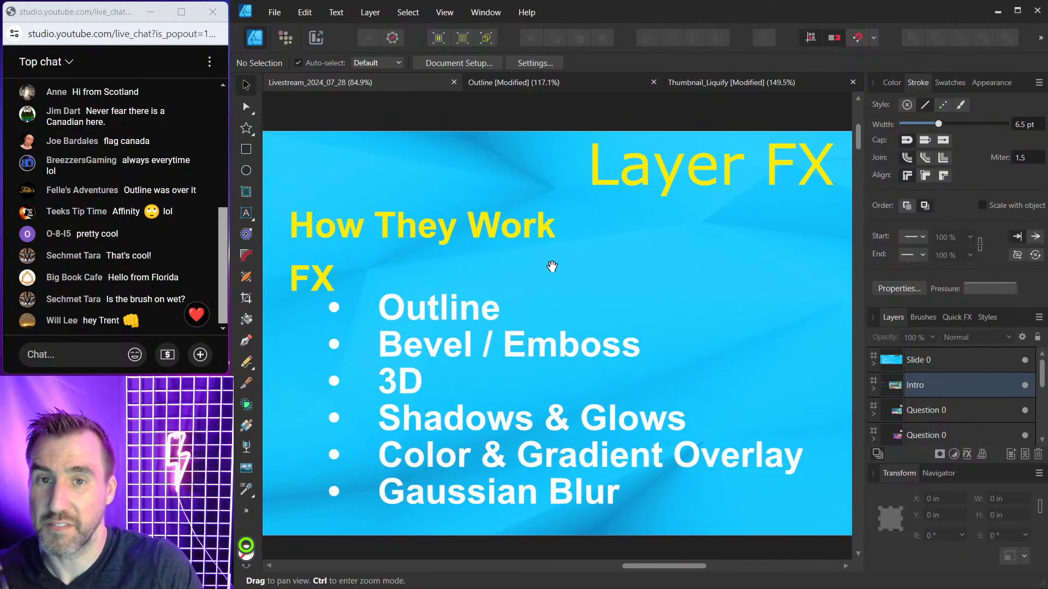
- Return to the Thumbnail_Liquify document, view the whole thumbnail and close the document
{"action": "left_click", "coordinate": [731, 82]}
{"action": "scroll", "coordinate": [664, 221], "scroll_direction": "down", "scroll_amount": 4}
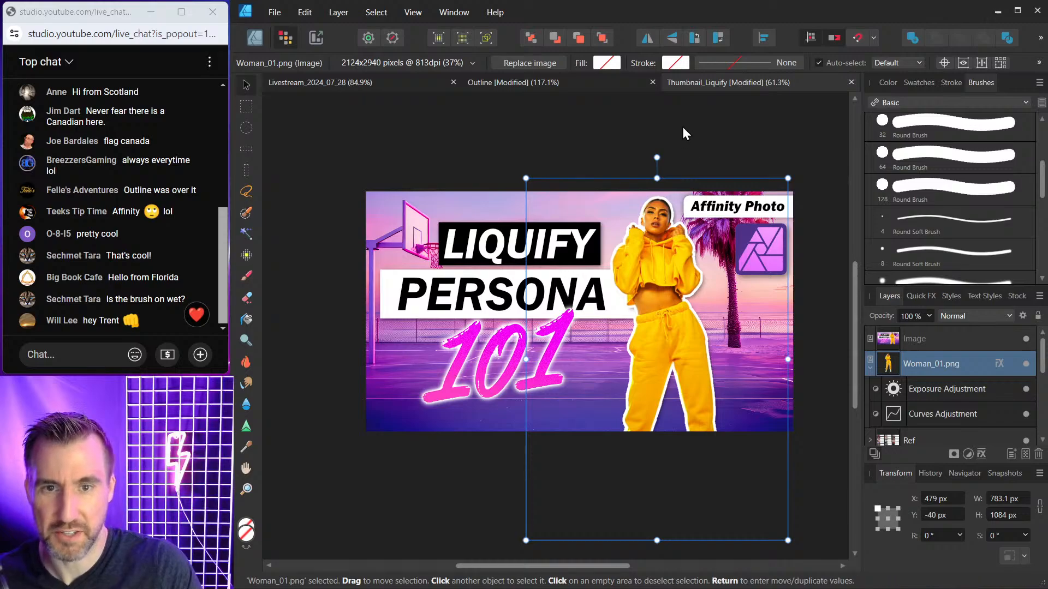
{"action": "left_click", "coordinate": [680, 154]}
{"action": "key", "text": "space"}
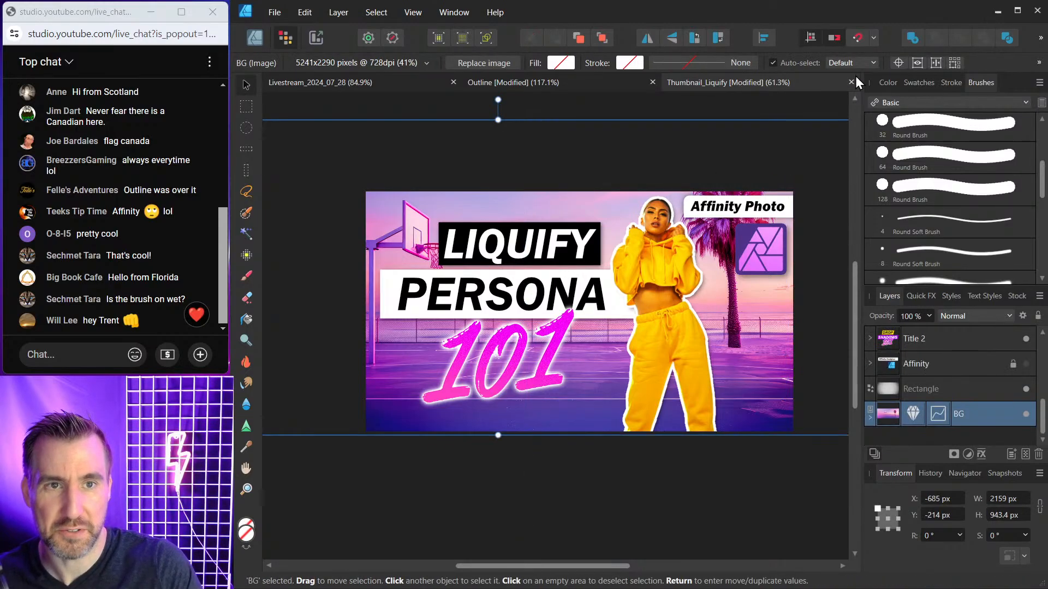
{"action": "left_click", "coordinate": [851, 82]}
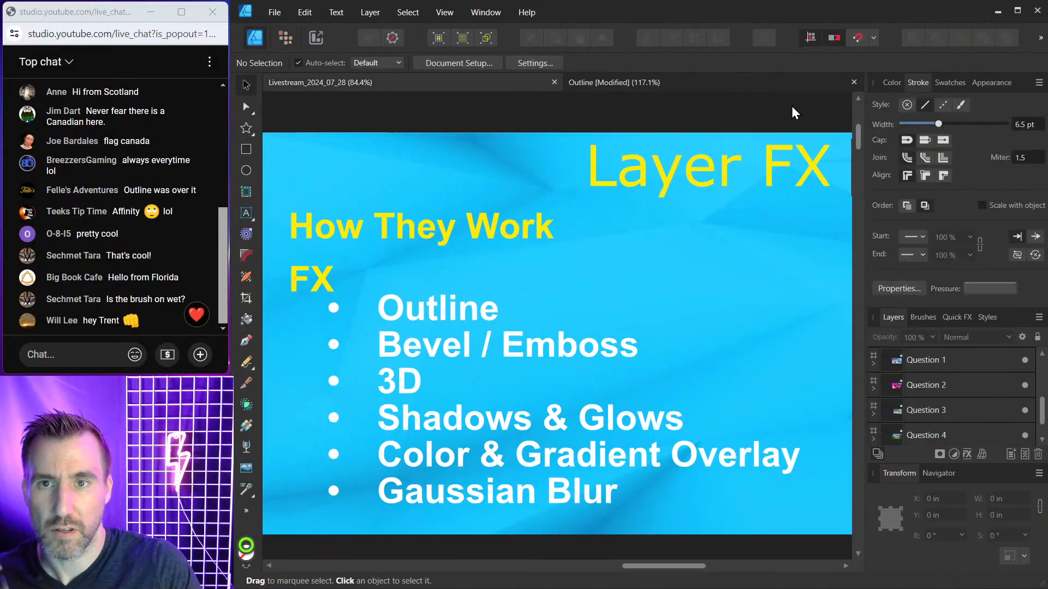
- Close the Outline document and open the Bevel_Emboss document
{"action": "left_click", "coordinate": [717, 88]}
{"action": "left_click", "coordinate": [719, 170]}
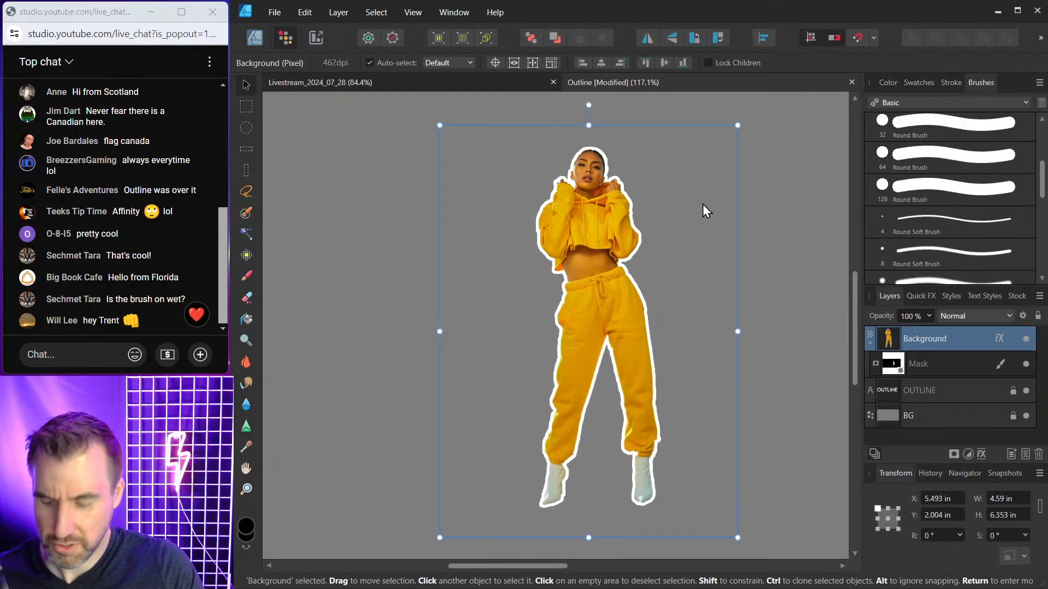
{"action": "left_click", "coordinate": [851, 82]}
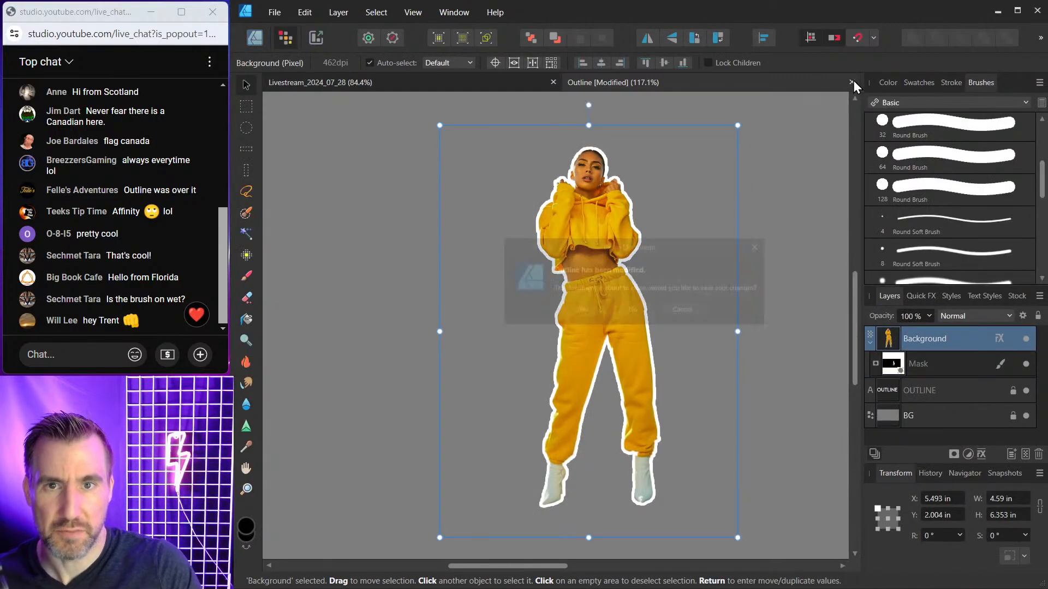
{"action": "left_click", "coordinate": [577, 315]}
{"action": "key", "text": "Return"}
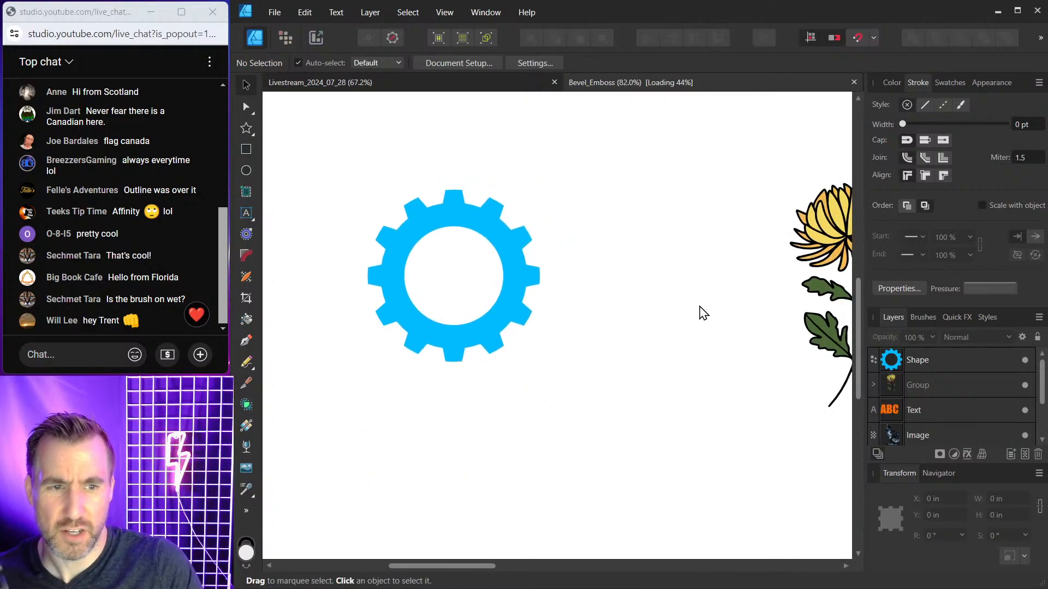
- Enable the Bevel / Emboss layer effect on the blue cog shape and set its radius to 27.9 px
{"action": "left_click", "coordinate": [943, 361]}
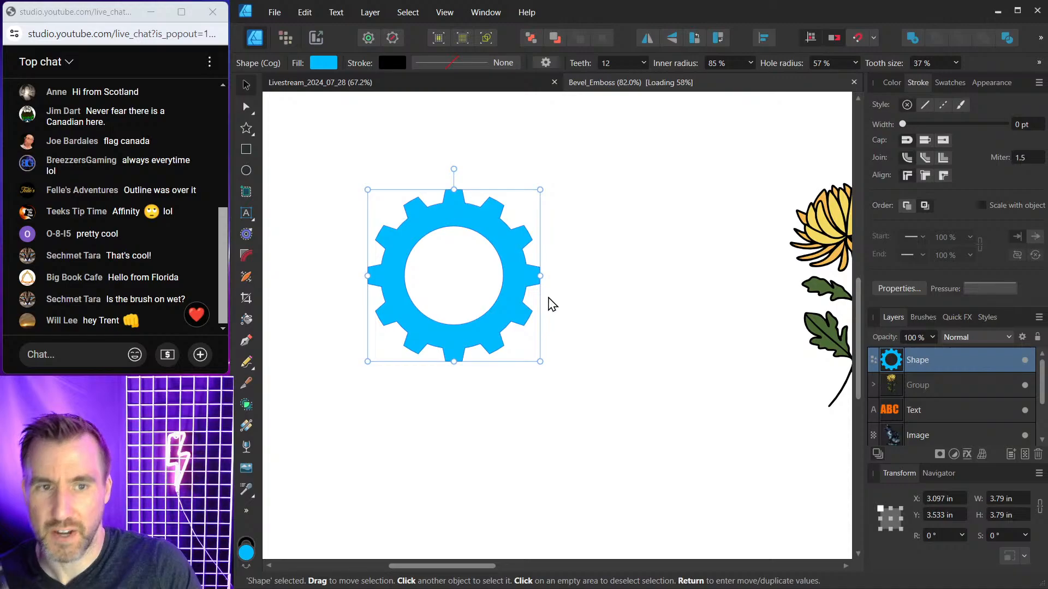
{"action": "key", "text": "space"}
{"action": "left_click_drag", "start_coordinate": [561, 287], "coordinate": [603, 288]}
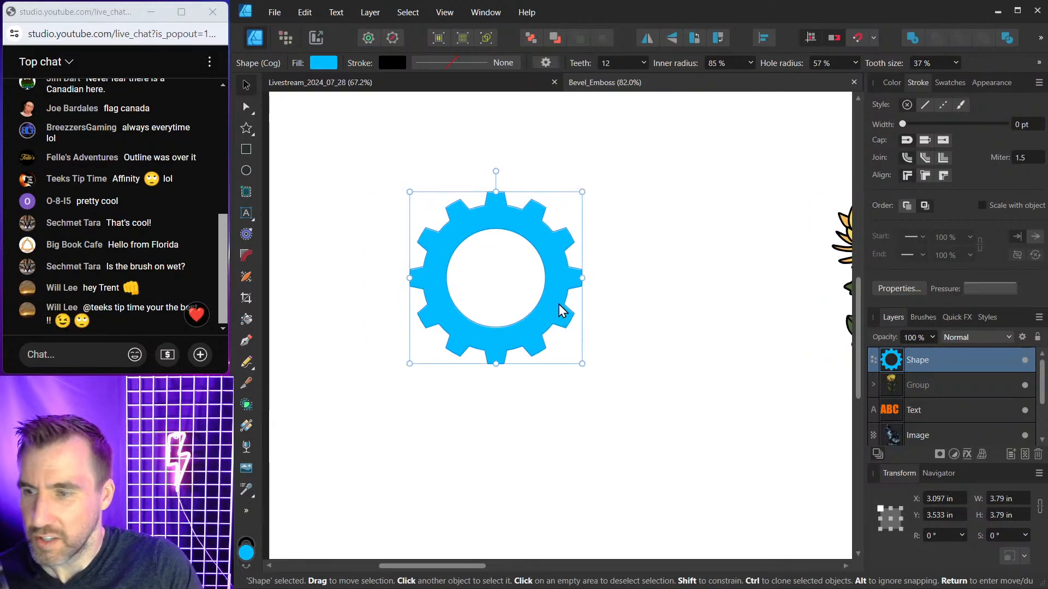
{"action": "left_click", "coordinate": [966, 455]}
{"action": "left_click_drag", "start_coordinate": [541, 129], "coordinate": [700, 114]}
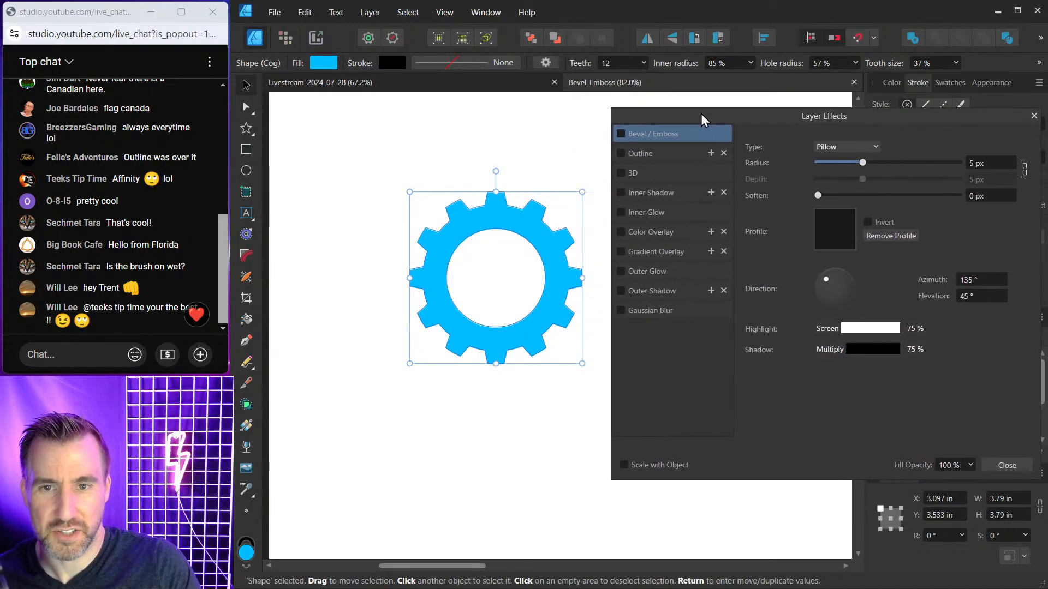
{"action": "left_click", "coordinate": [621, 134]}
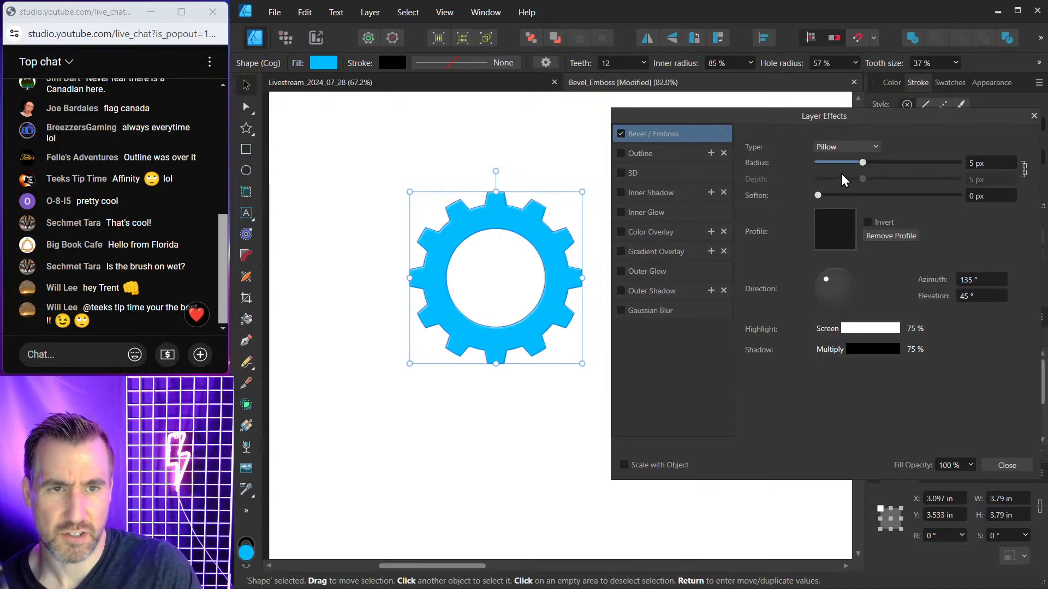
{"action": "left_click_drag", "start_coordinate": [863, 165], "coordinate": [907, 168]}
{"action": "scroll", "coordinate": [500, 236], "scroll_direction": "up", "scroll_amount": 2}
{"action": "left_click_drag", "start_coordinate": [585, 136], "coordinate": [543, 138]}
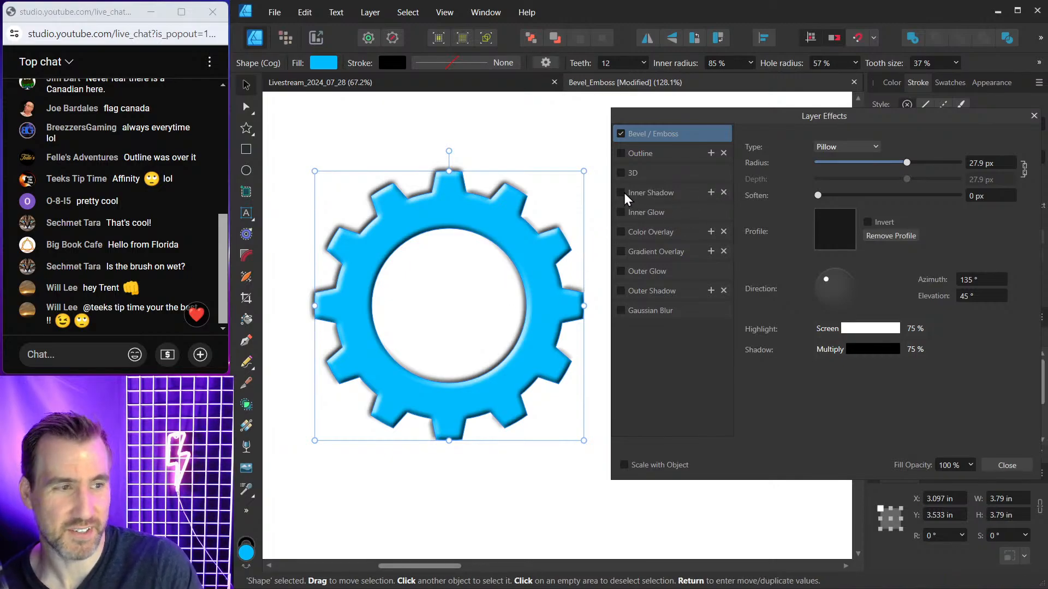
- Compare the Emboss and Pillow bevel types on the cog, leaving the type set to Emboss
{"action": "left_click", "coordinate": [843, 146]}
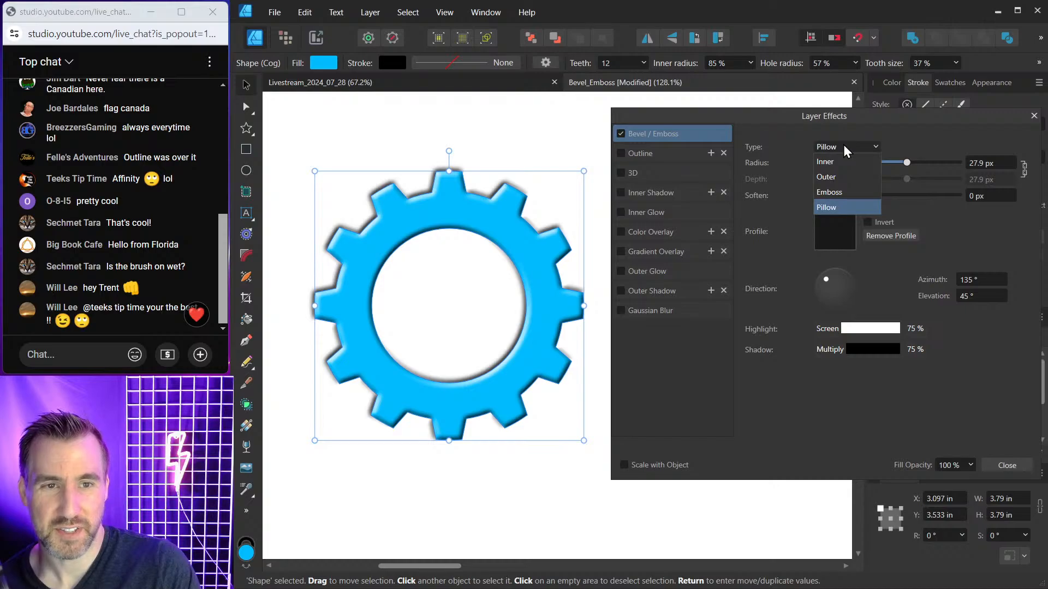
{"action": "left_click", "coordinate": [850, 195]}
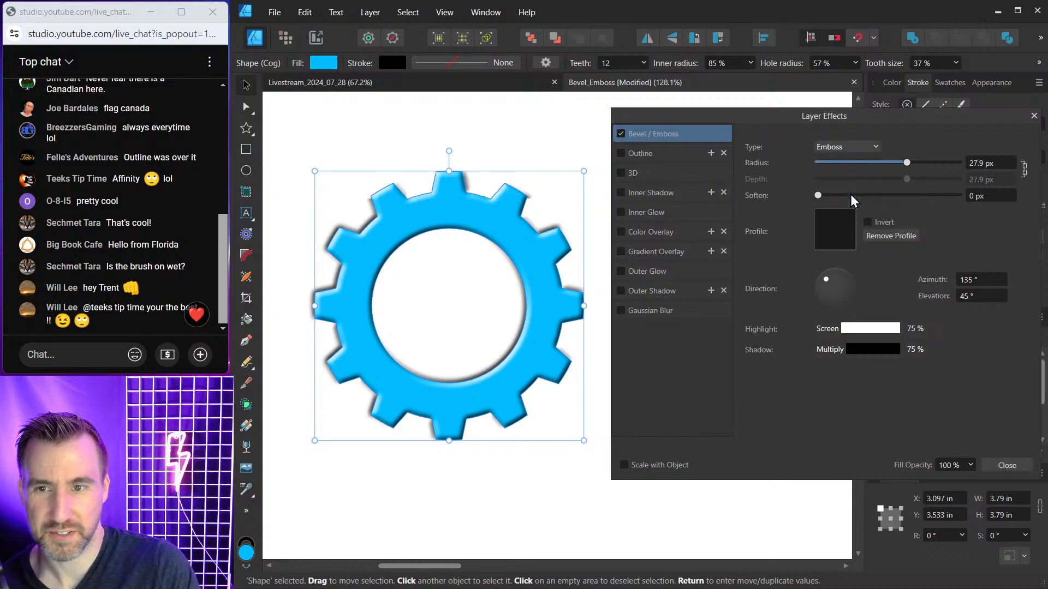
{"action": "left_click", "coordinate": [840, 148]}
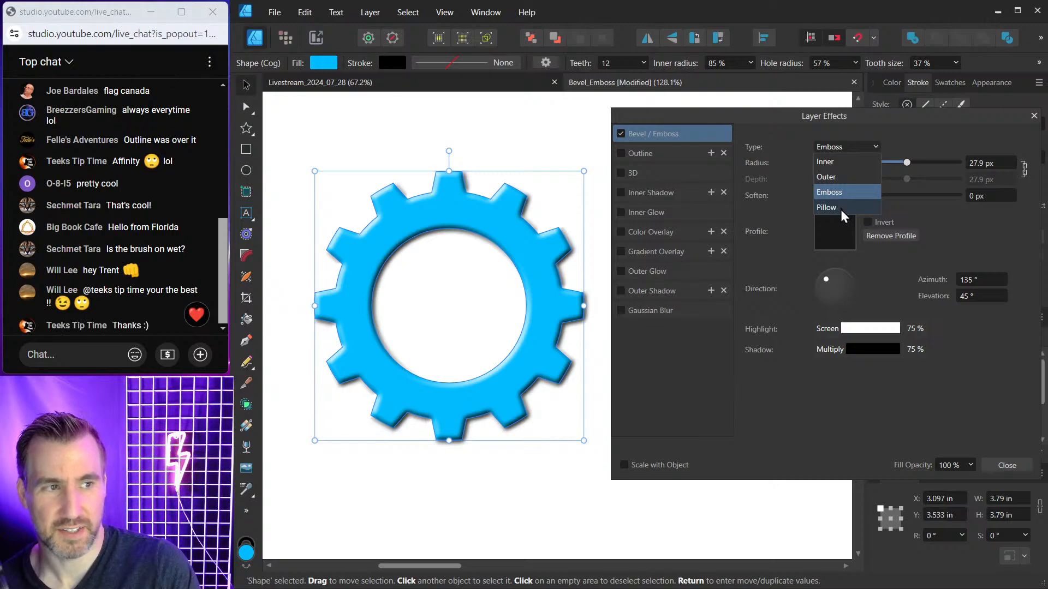
{"action": "left_click", "coordinate": [840, 208]}
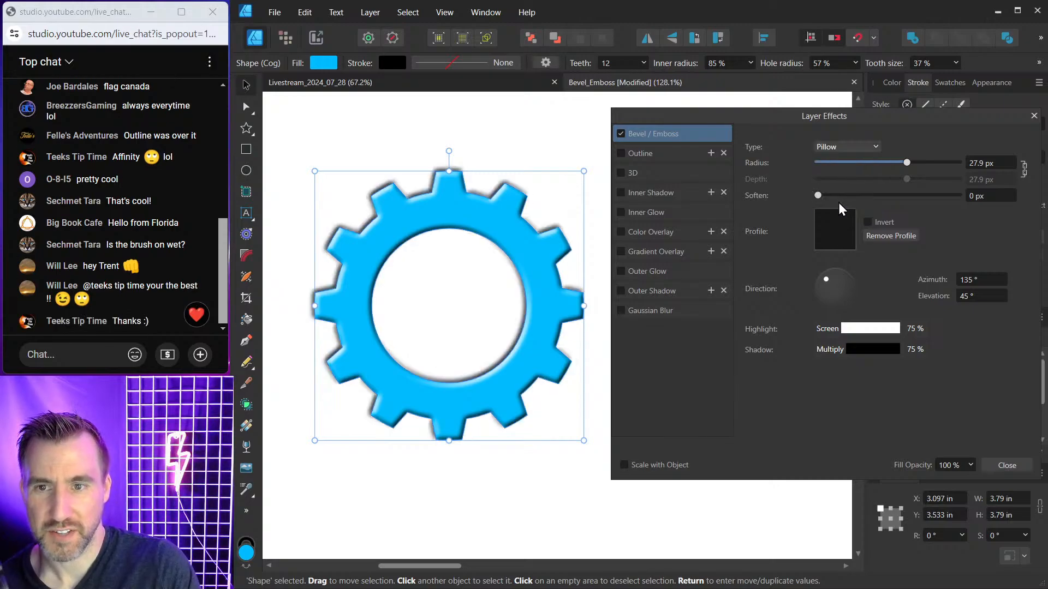
{"action": "left_click", "coordinate": [829, 146]}
{"action": "left_click", "coordinate": [839, 195]}
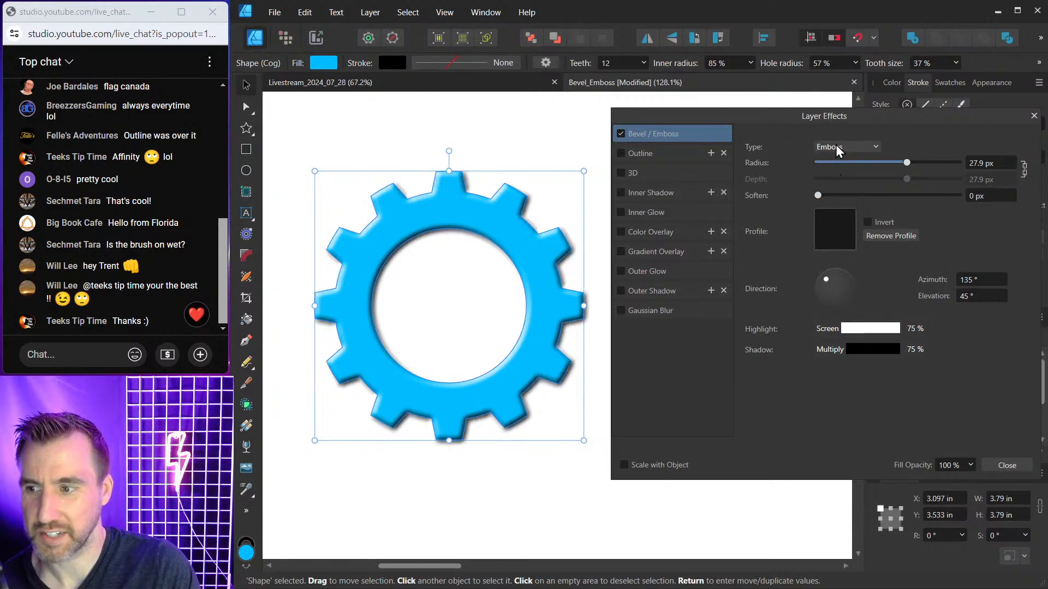
{"action": "left_click", "coordinate": [836, 145]}
{"action": "left_click", "coordinate": [839, 208]}
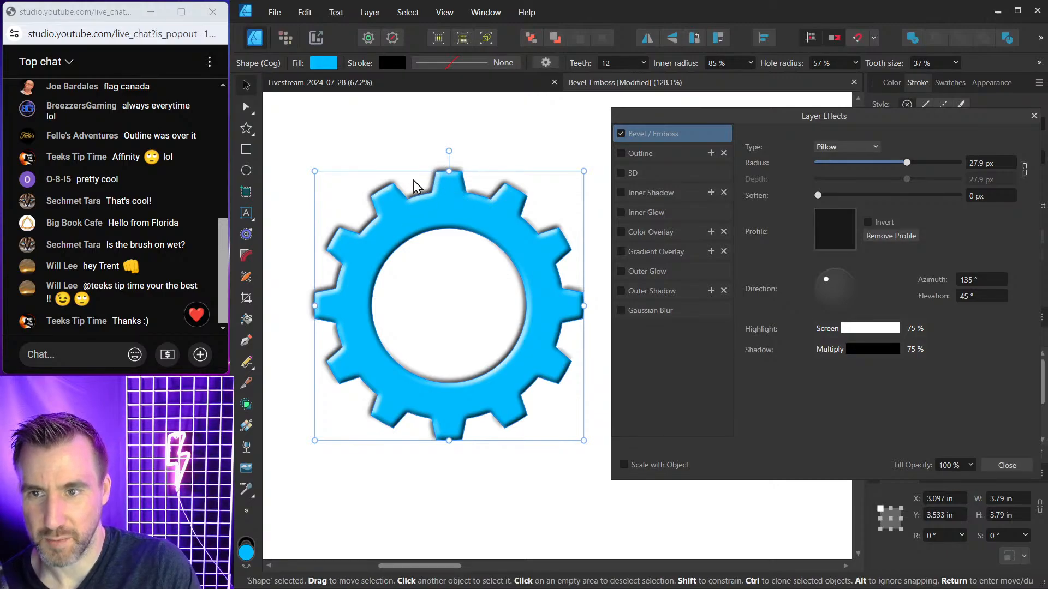
{"action": "left_click", "coordinate": [834, 148]}
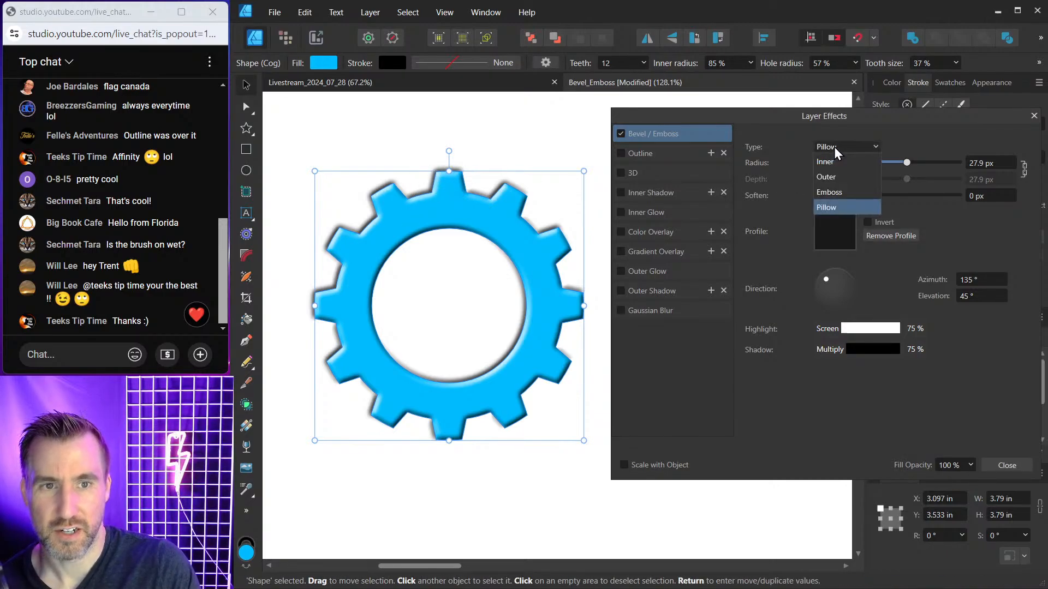
{"action": "left_click", "coordinate": [830, 192]}
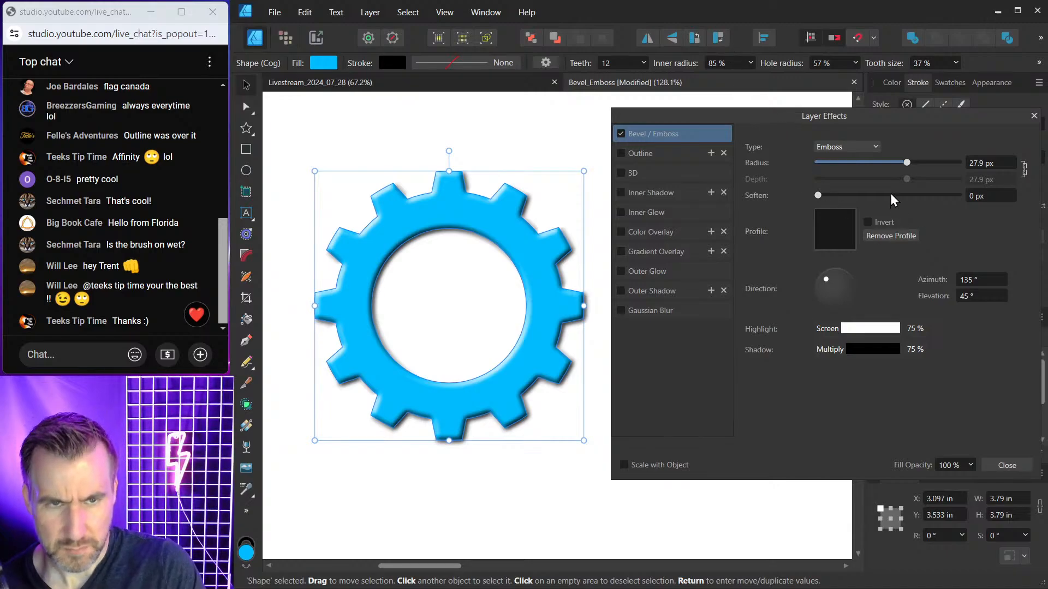
- Try the Outer and Inner bevel types on the cog and return the type to Emboss
{"action": "left_click", "coordinate": [847, 148]}
{"action": "left_click", "coordinate": [827, 177]}
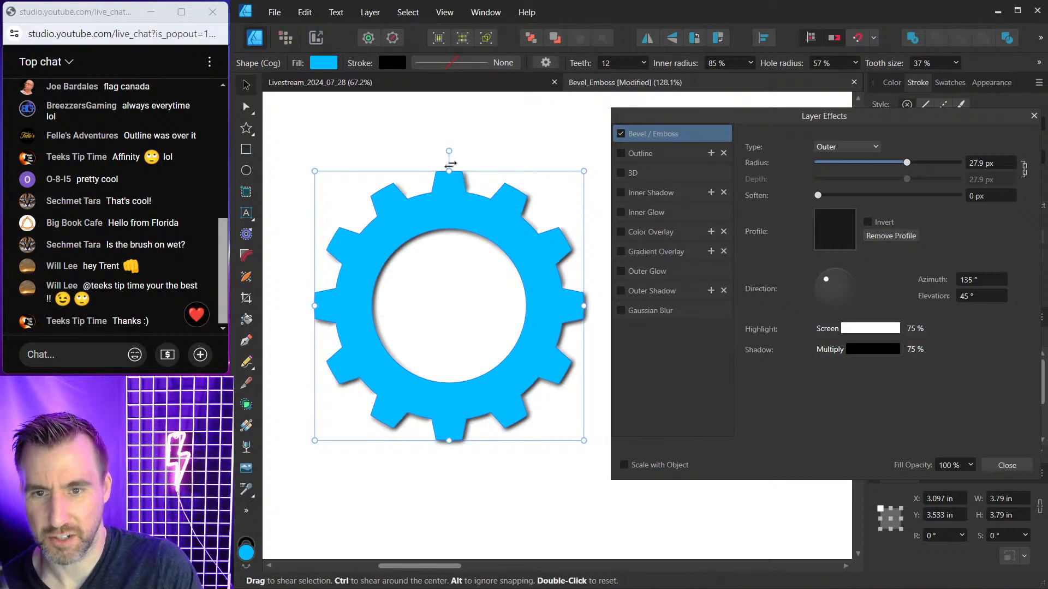
{"action": "left_click", "coordinate": [843, 145]}
{"action": "left_click", "coordinate": [834, 194]}
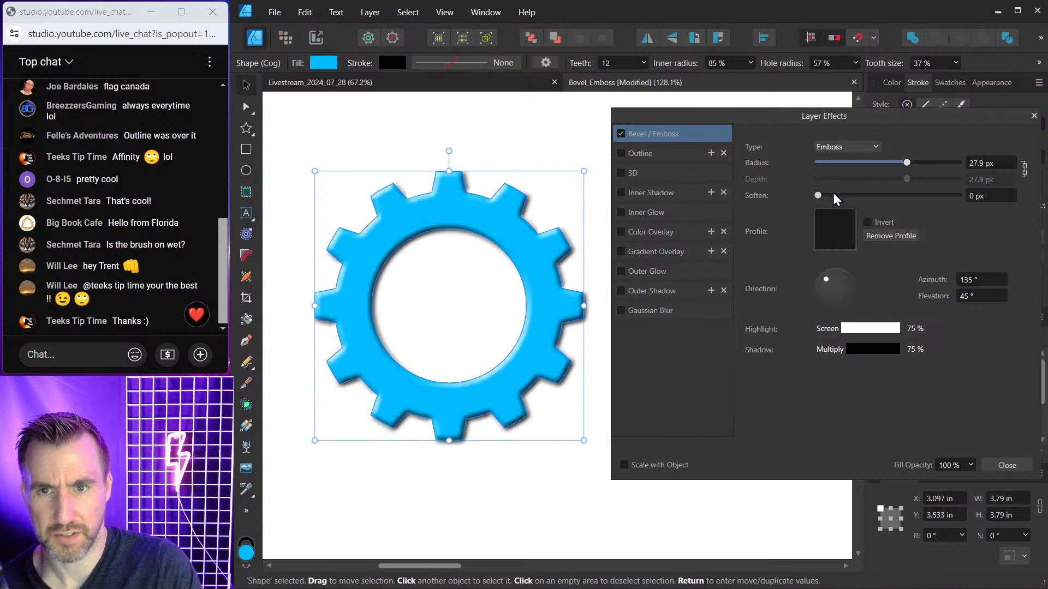
{"action": "left_click", "coordinate": [837, 147]}
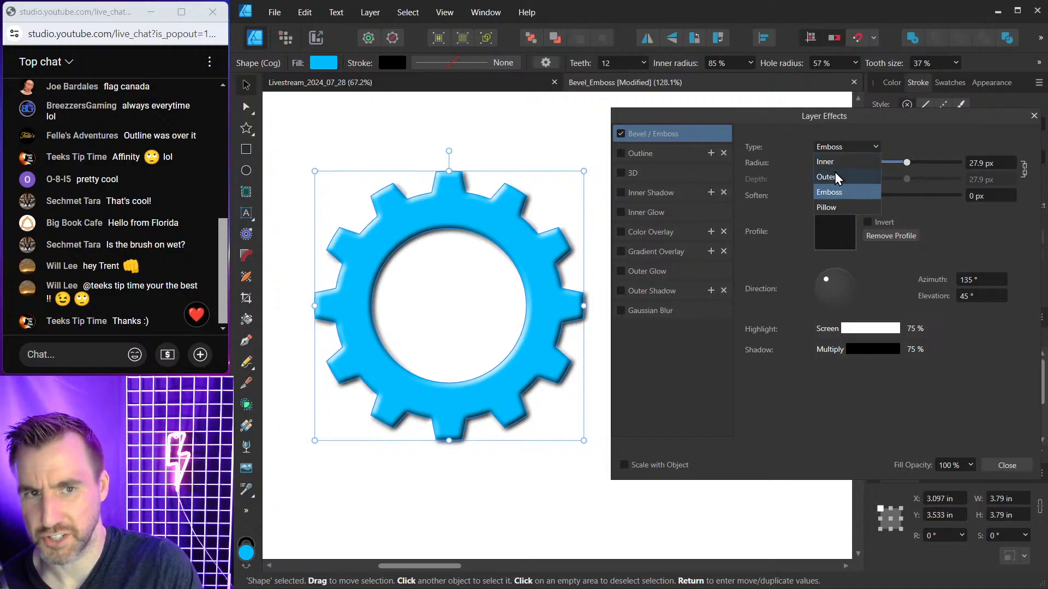
{"action": "left_click", "coordinate": [833, 162]}
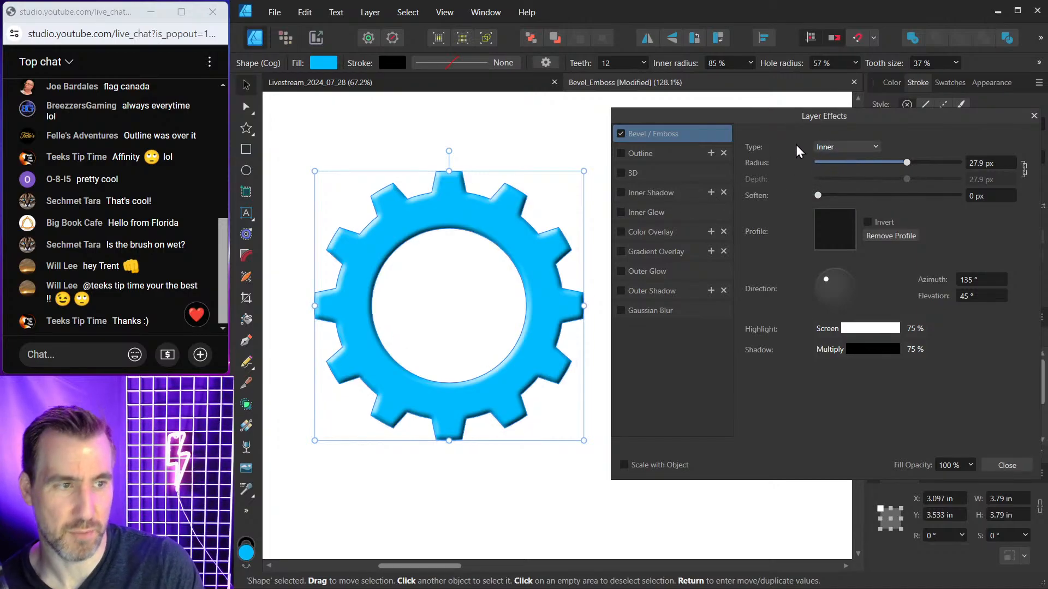
{"action": "left_click", "coordinate": [839, 148]}
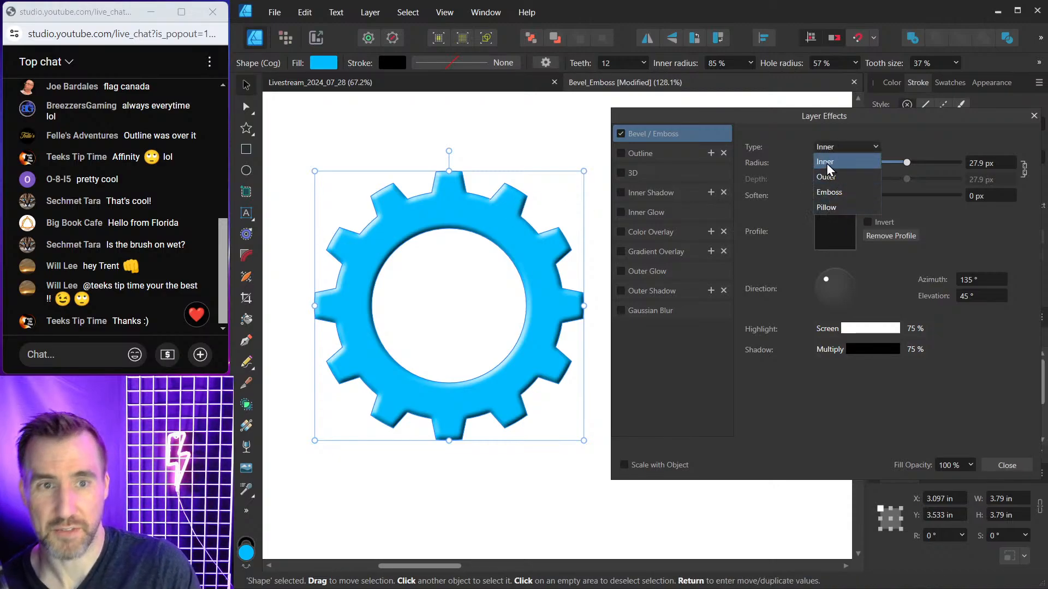
{"action": "left_click", "coordinate": [782, 137]}
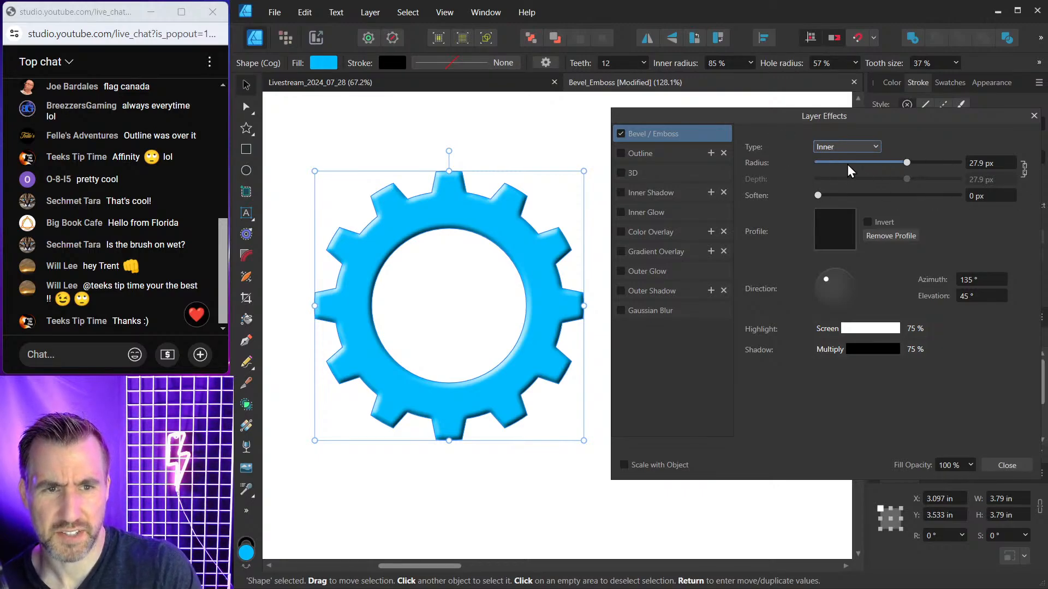
{"action": "left_click", "coordinate": [857, 147]}
{"action": "left_click", "coordinate": [835, 193]}
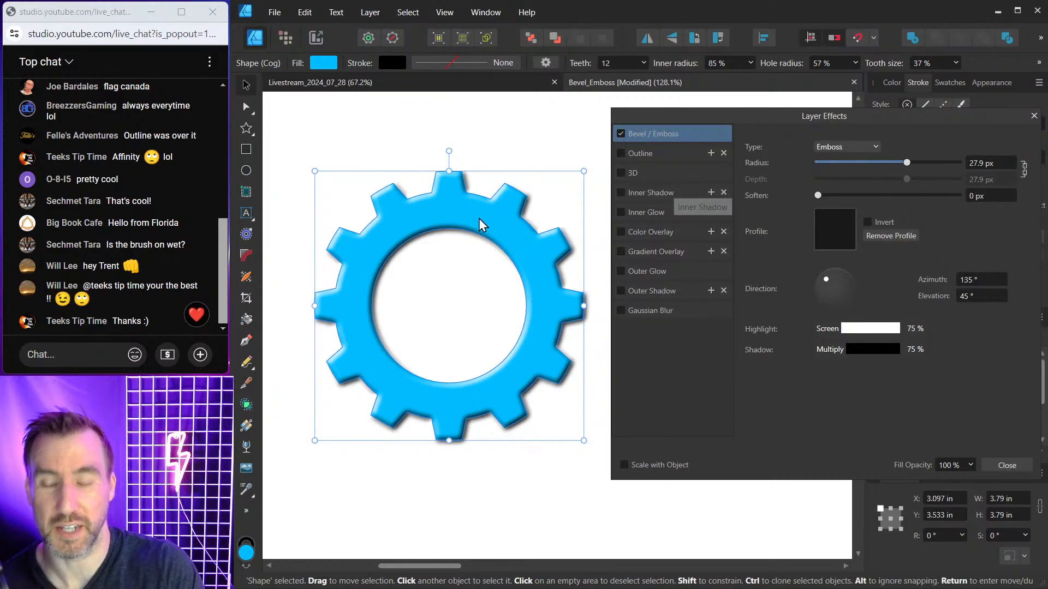
- Set the cog's bevel radius to 43.5 px and soften to 13.1 px, with depth unlinked from radius and set to 49.3 px
{"action": "scroll", "coordinate": [506, 197], "scroll_direction": "up", "scroll_amount": 3}
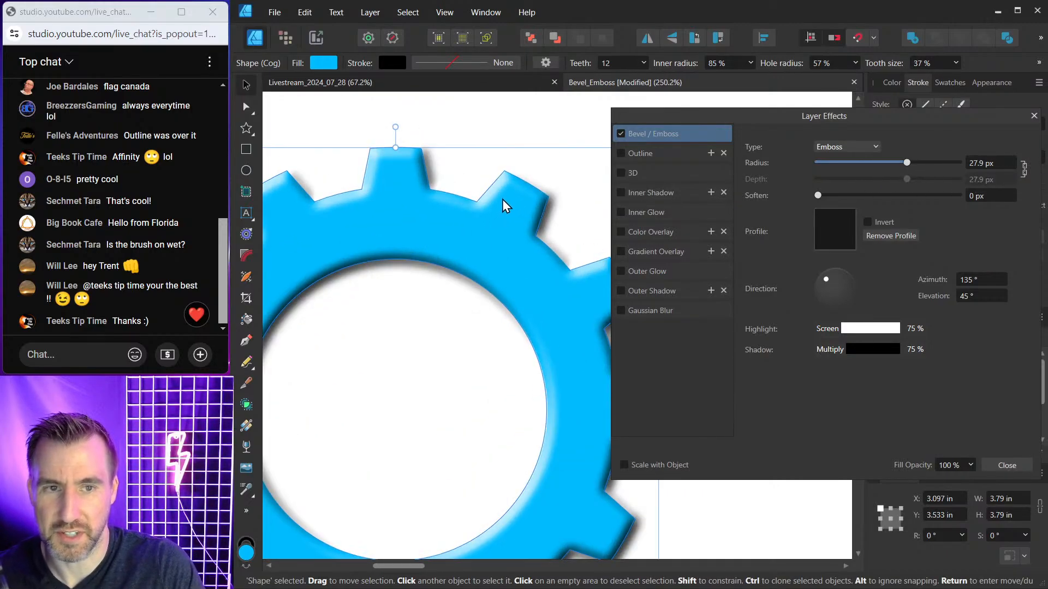
{"action": "scroll", "coordinate": [502, 198], "scroll_direction": "up", "scroll_amount": 1}
{"action": "key", "text": "space"}
{"action": "left_click_drag", "start_coordinate": [445, 159], "coordinate": [462, 168]}
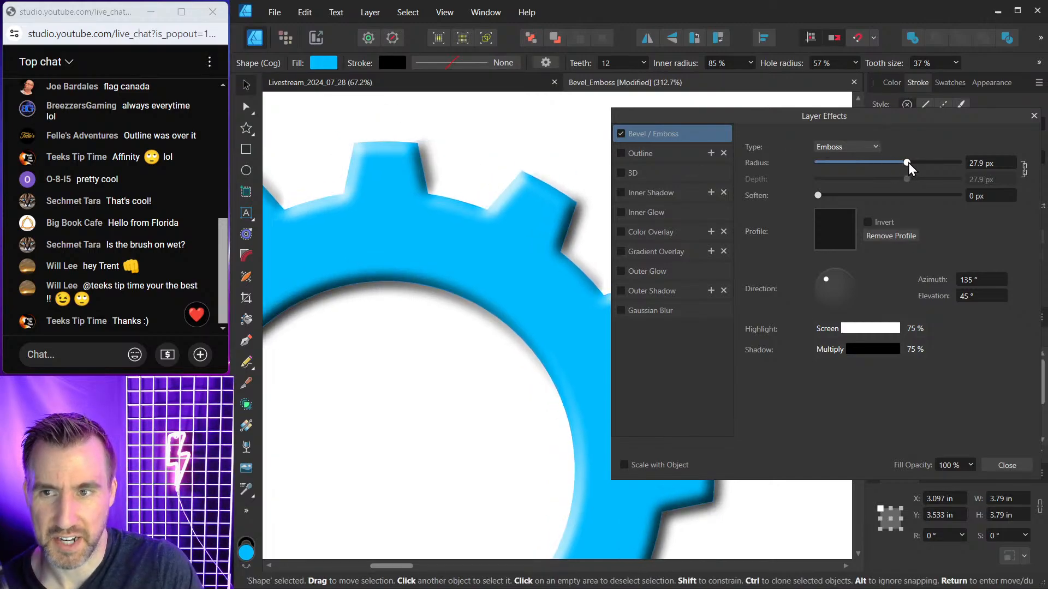
{"action": "mouse_move", "coordinate": [908, 163]}
{"action": "left_mouse_down"}
{"action": "mouse_move", "coordinate": [877, 165]}
{"action": "mouse_move", "coordinate": [928, 175]}
{"action": "mouse_move", "coordinate": [898, 180]}
{"action": "left_mouse_up"}
{"action": "mouse_move", "coordinate": [819, 195]}
{"action": "left_mouse_down"}
{"action": "mouse_move", "coordinate": [911, 198]}
{"action": "mouse_move", "coordinate": [866, 197]}
{"action": "left_mouse_up"}
{"action": "left_click_drag", "start_coordinate": [897, 163], "coordinate": [932, 164]}
{"action": "mouse_move", "coordinate": [866, 195]}
{"action": "left_mouse_down"}
{"action": "mouse_move", "coordinate": [939, 201]}
{"action": "mouse_move", "coordinate": [822, 195]}
{"action": "mouse_move", "coordinate": [918, 197]}
{"action": "mouse_move", "coordinate": [919, 179]}
{"action": "mouse_move", "coordinate": [890, 179]}
{"action": "mouse_move", "coordinate": [941, 183]}
{"action": "mouse_move", "coordinate": [936, 196]}
{"action": "left_mouse_up"}
{"action": "left_click", "coordinate": [1024, 169]}
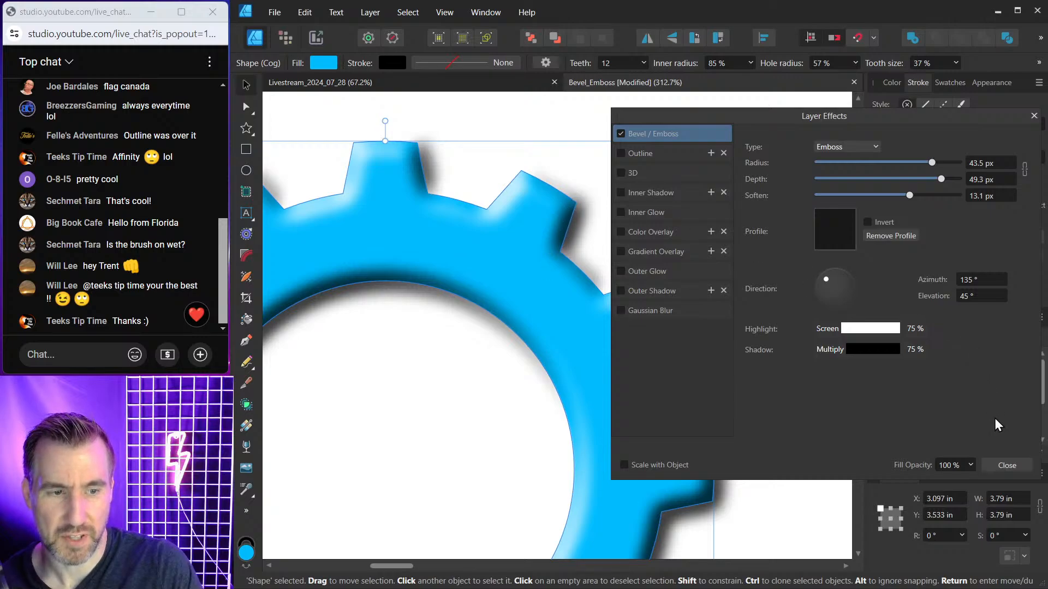
- Close the cog's layer effects, deselect the cog and save the Bevel_Emboss document
{"action": "left_click", "coordinate": [1006, 465]}
{"action": "left_click", "coordinate": [755, 206]}
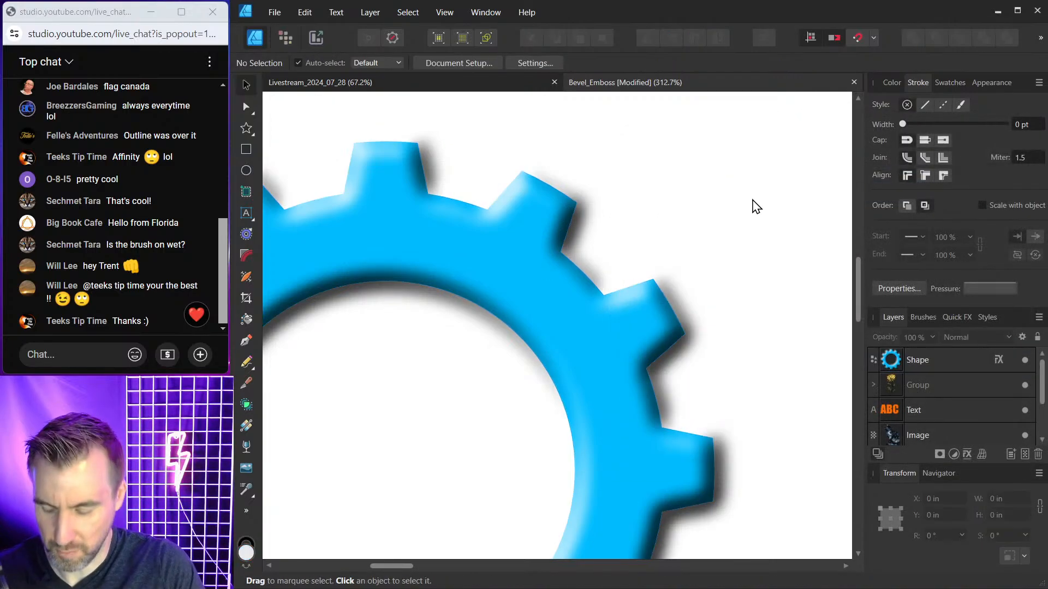
{"action": "key", "text": "ctrl+s"}
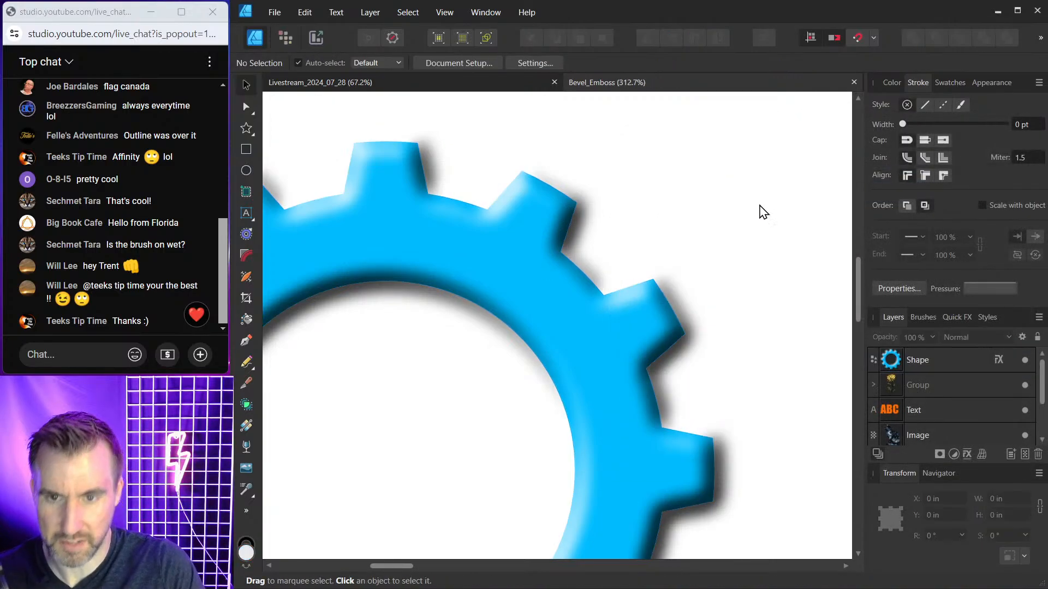
- Restart Affinity Designer with the Bevel_Emboss document, minimizing the Affinity Photo window behind it
{"action": "left_click", "coordinate": [1039, 16]}
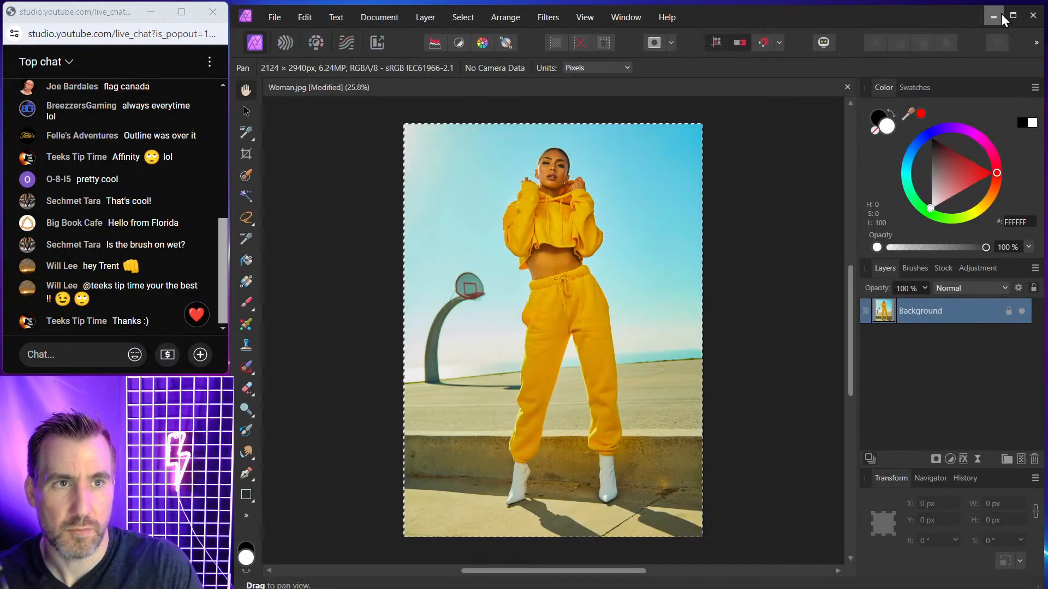
{"action": "left_click", "coordinate": [1000, 15]}
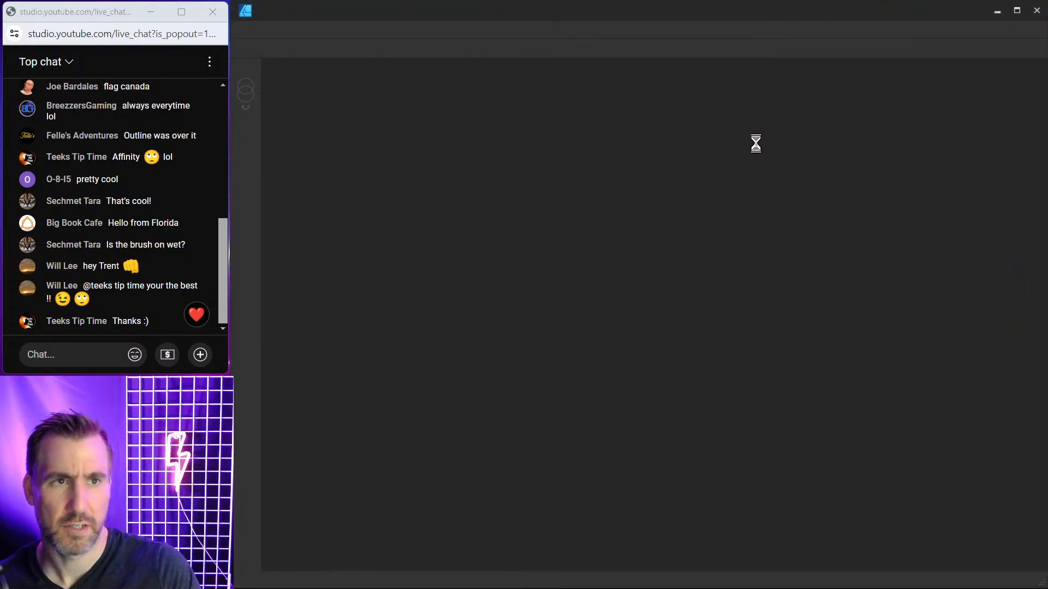
{"action": "scroll", "coordinate": [345, 316], "scroll_direction": "up", "scroll_amount": 8}
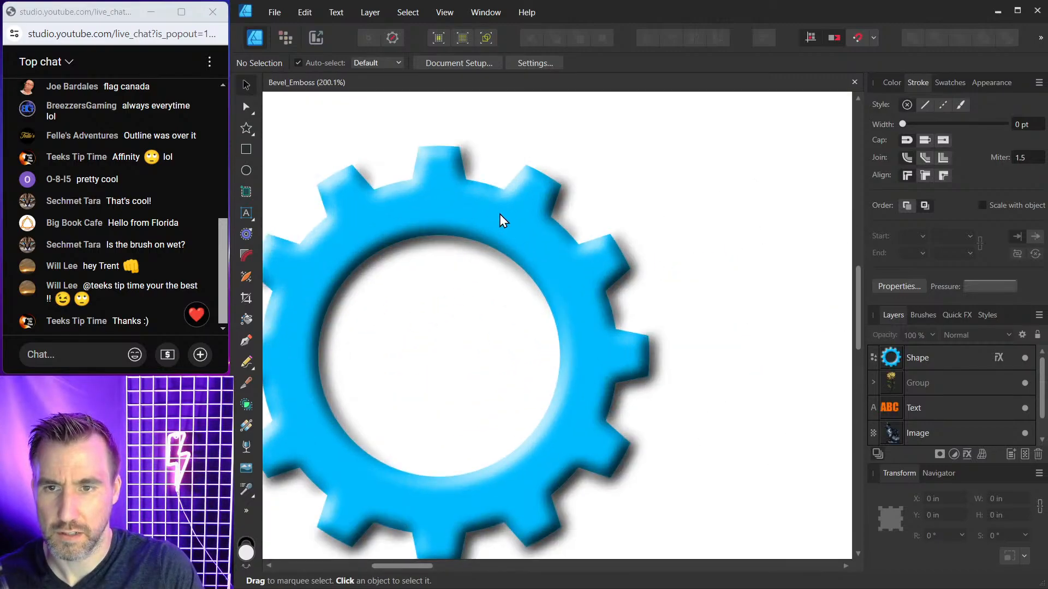
- Reopen the Bevel / Emboss settings of the blue cog and set soften to 12.9 px
{"action": "left_click", "coordinate": [581, 234]}
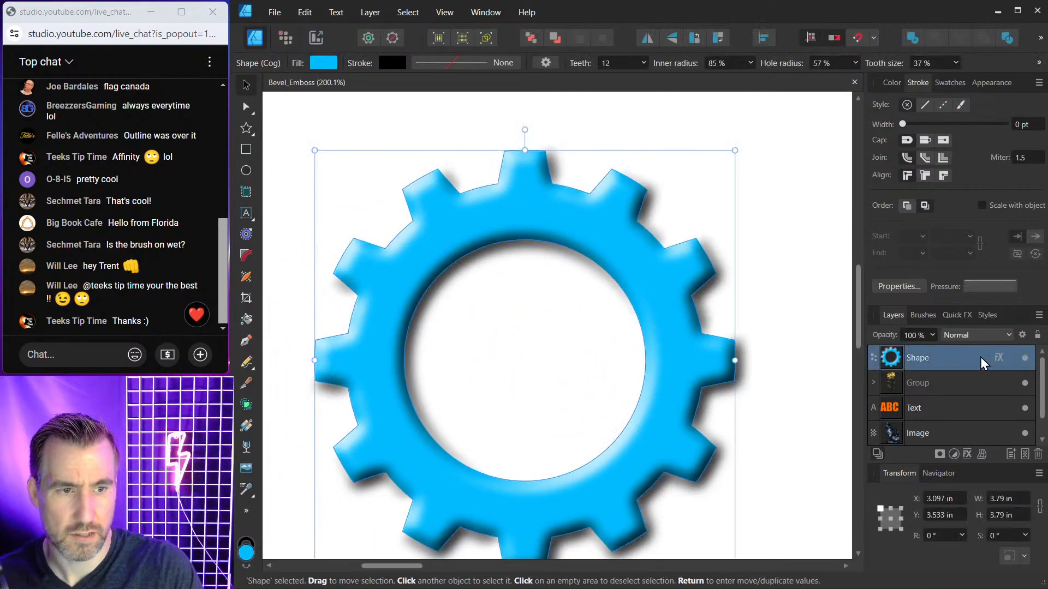
{"action": "left_click", "coordinate": [998, 357]}
{"action": "left_click_drag", "start_coordinate": [699, 111], "coordinate": [900, 110]}
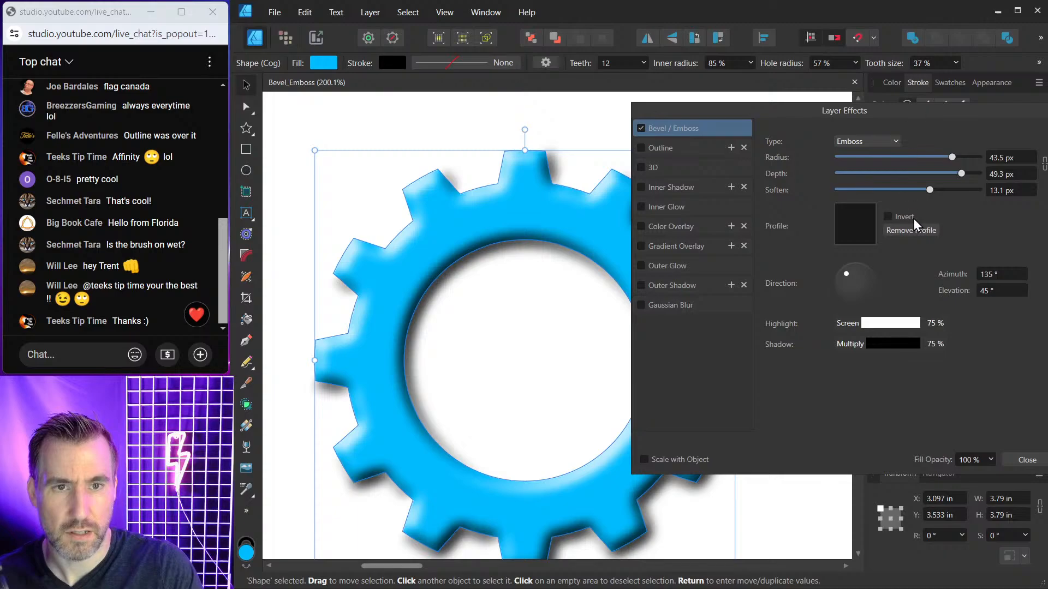
{"action": "mouse_move", "coordinate": [931, 188]}
{"action": "left_mouse_down"}
{"action": "mouse_move", "coordinate": [874, 189]}
{"action": "mouse_move", "coordinate": [962, 191]}
{"action": "mouse_move", "coordinate": [891, 189]}
{"action": "mouse_move", "coordinate": [948, 192]}
{"action": "mouse_move", "coordinate": [928, 190]}
{"action": "left_mouse_up"}
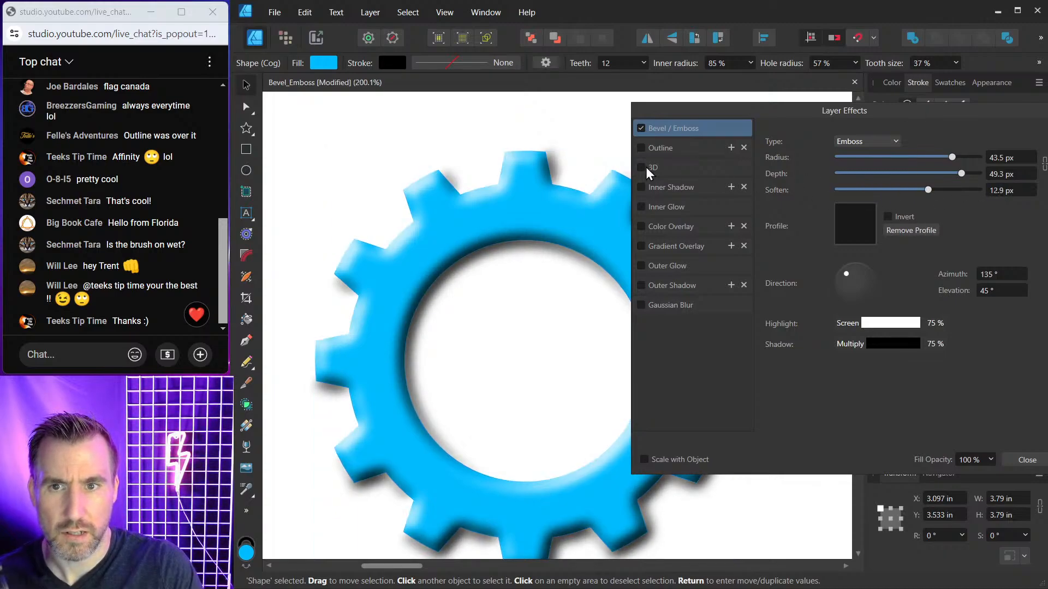
- Set the cog's bevel radius to 26.2 px and depth to 35 px, try soften at 100 px and reduce it to 1.7 px
{"action": "scroll", "coordinate": [543, 167], "scroll_direction": "up", "scroll_amount": 4}
{"action": "scroll", "coordinate": [545, 201], "scroll_direction": "up", "scroll_amount": 2}
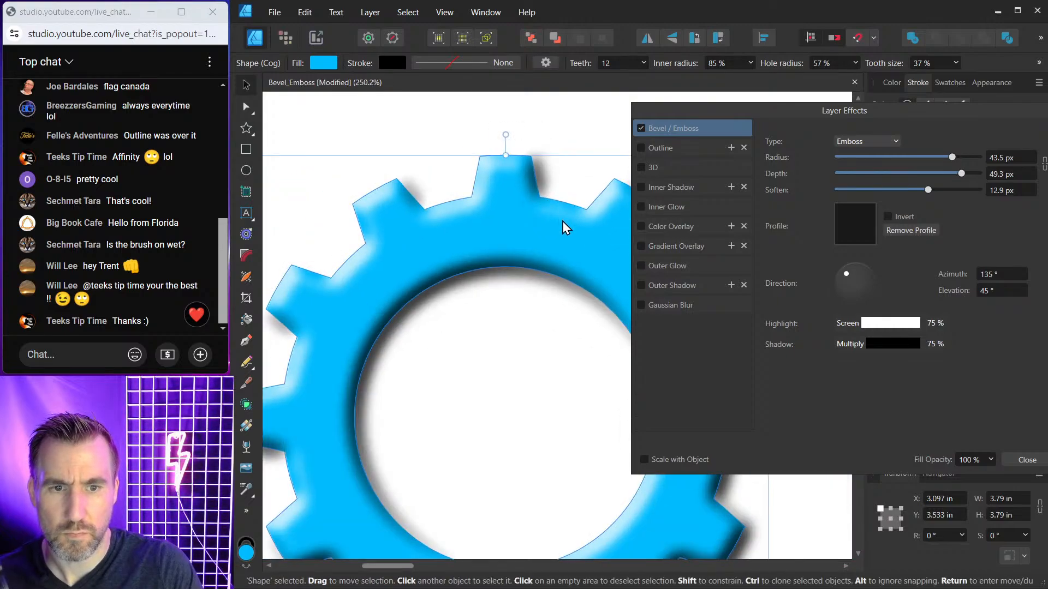
{"action": "mouse_move", "coordinate": [952, 158]}
{"action": "left_mouse_down"}
{"action": "mouse_move", "coordinate": [899, 157]}
{"action": "mouse_move", "coordinate": [924, 158]}
{"action": "mouse_move", "coordinate": [931, 174]}
{"action": "mouse_move", "coordinate": [895, 174]}
{"action": "mouse_move", "coordinate": [938, 173]}
{"action": "mouse_move", "coordinate": [885, 190]}
{"action": "mouse_move", "coordinate": [1007, 194]}
{"action": "left_mouse_up"}
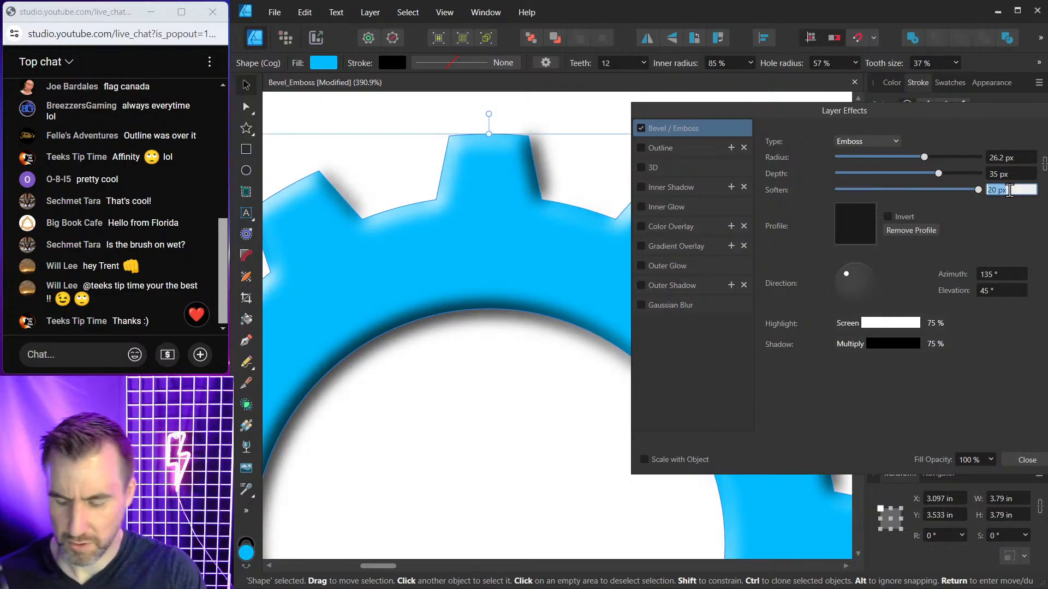
{"action": "type", "text": "100"}
{"action": "key", "text": "Return"}
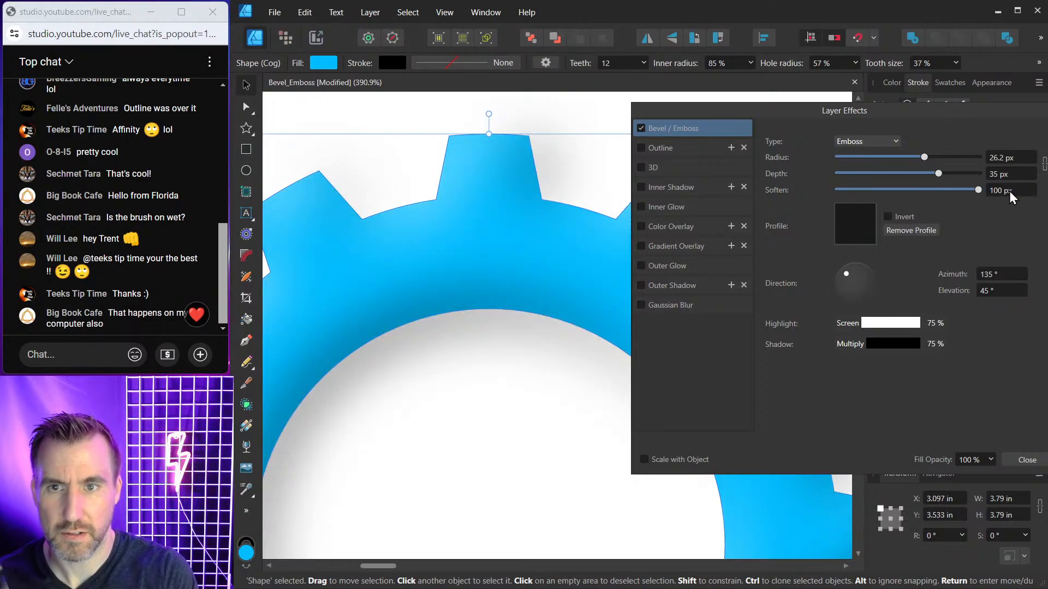
{"action": "mouse_move", "coordinate": [977, 190]}
{"action": "left_mouse_down"}
{"action": "mouse_move", "coordinate": [834, 187]}
{"action": "mouse_move", "coordinate": [868, 189]}
{"action": "mouse_move", "coordinate": [834, 191]}
{"action": "mouse_move", "coordinate": [846, 192]}
{"action": "left_mouse_up"}
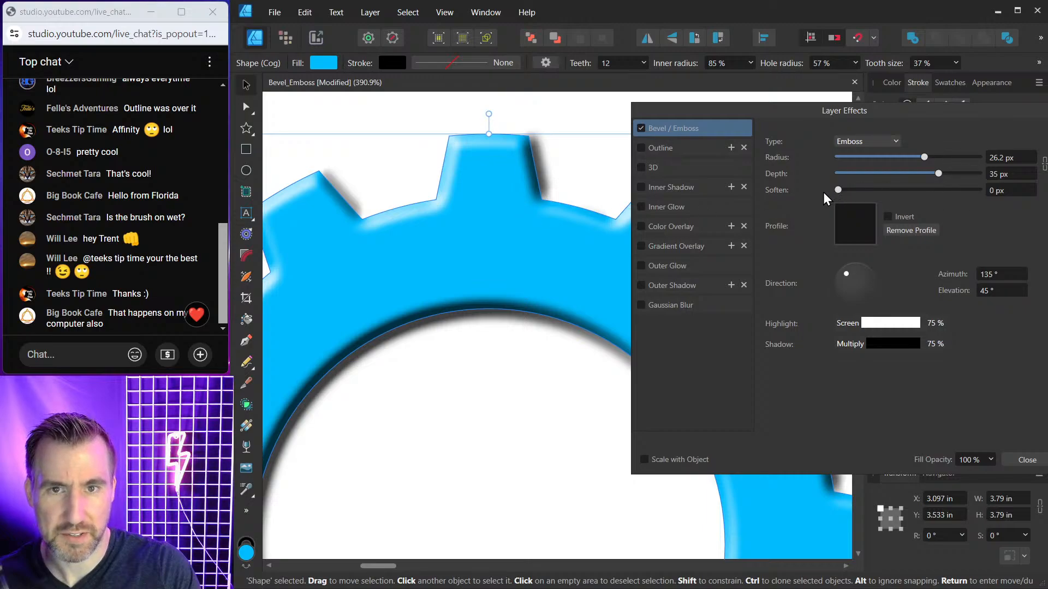
{"action": "mouse_move", "coordinate": [839, 189]}
{"action": "left_mouse_down"}
{"action": "mouse_move", "coordinate": [883, 191]}
{"action": "mouse_move", "coordinate": [849, 191]}
{"action": "left_mouse_up"}
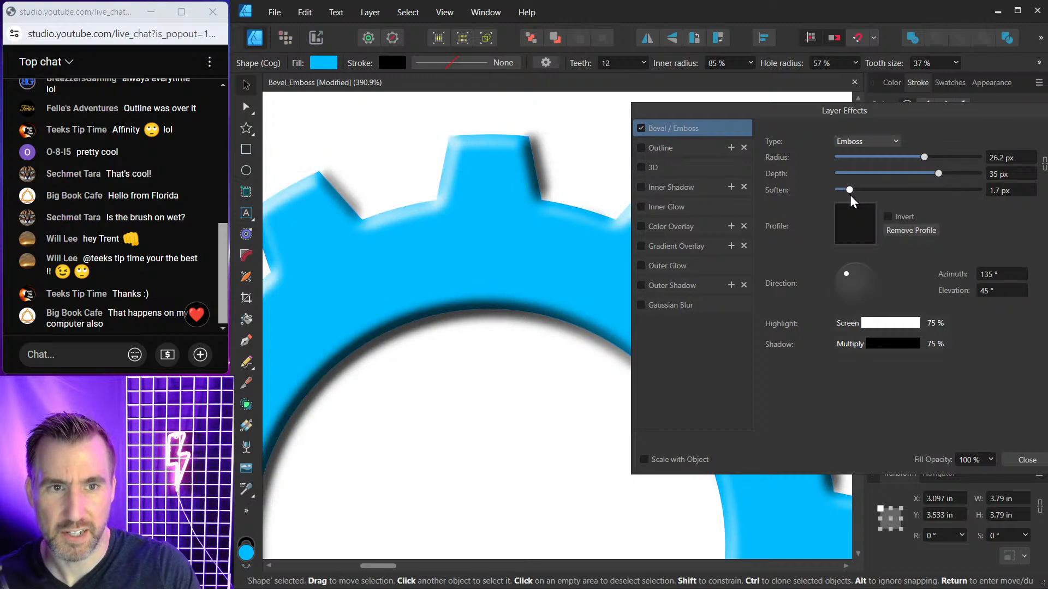
- Change the cog's bevel type to Pillow and set its radius to 15 px and soften to 0 px
{"action": "left_click", "coordinate": [881, 142]}
{"action": "left_click", "coordinate": [847, 197]}
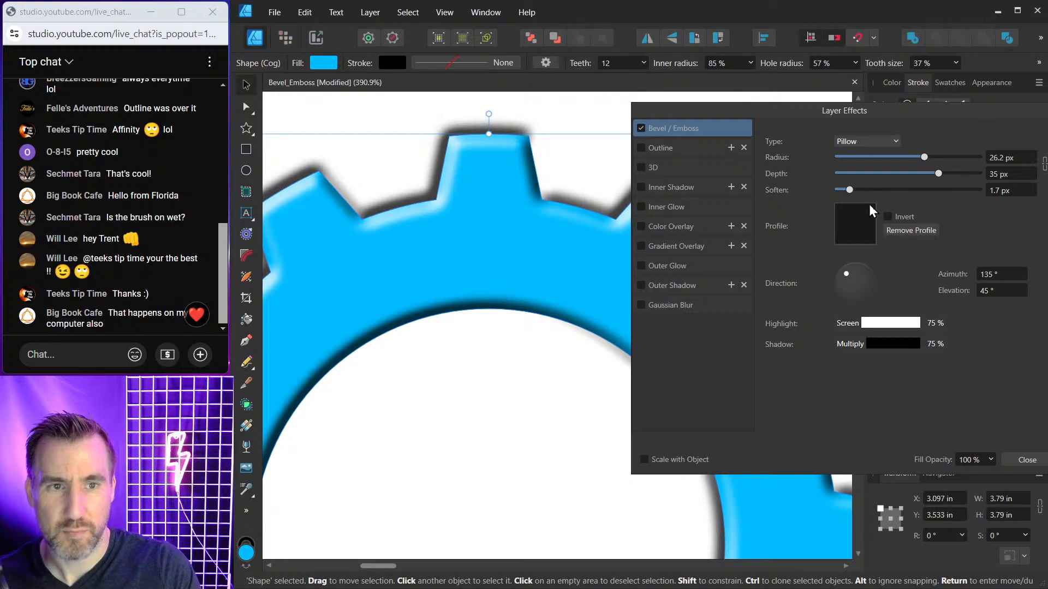
{"action": "left_click", "coordinate": [849, 190]}
{"action": "mouse_move", "coordinate": [850, 190]}
{"action": "left_mouse_down"}
{"action": "mouse_move", "coordinate": [928, 192]}
{"action": "mouse_move", "coordinate": [848, 190]}
{"action": "left_mouse_up"}
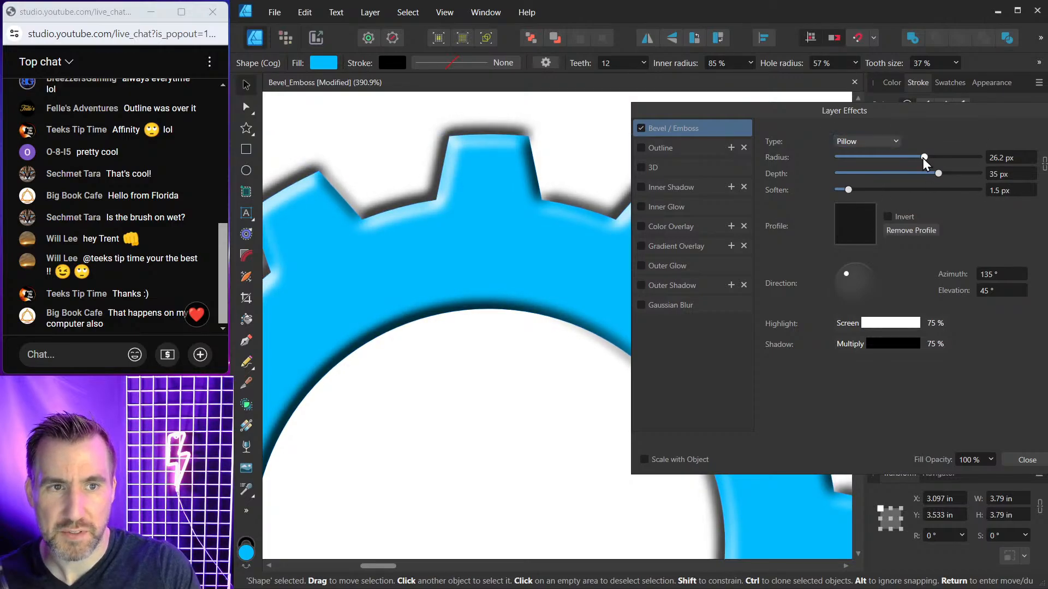
{"action": "mouse_move", "coordinate": [925, 157]}
{"action": "left_mouse_down"}
{"action": "mouse_move", "coordinate": [882, 158]}
{"action": "mouse_move", "coordinate": [906, 157]}
{"action": "left_mouse_up"}
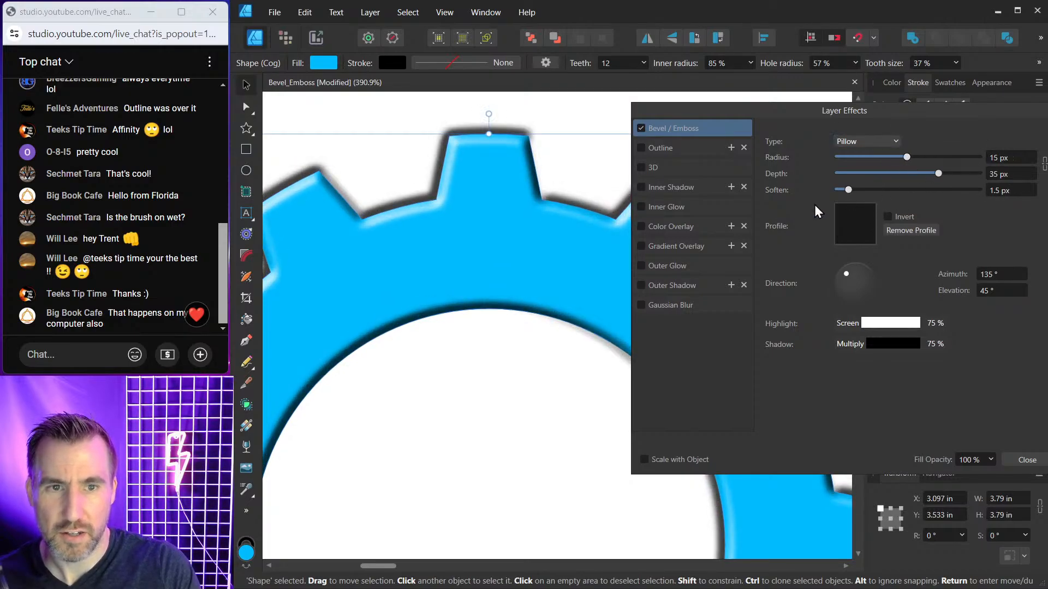
{"action": "left_click_drag", "start_coordinate": [850, 190], "coordinate": [812, 192]}
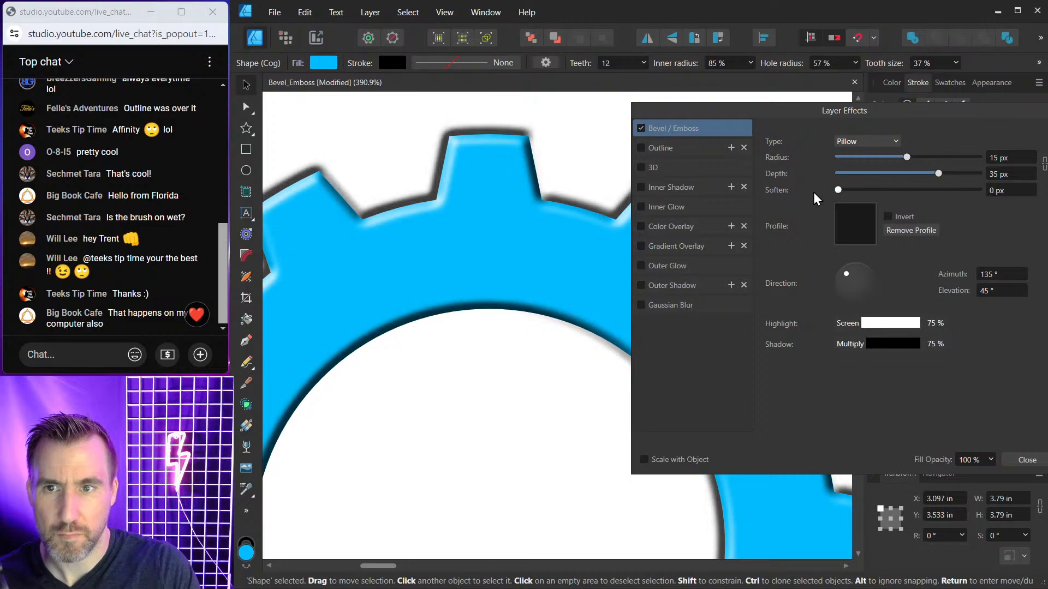
- Set the Pillow bevel's depth to 60.1 px and radius to 15.7 px, then try more softening and return it to 0 px
{"action": "left_click_drag", "start_coordinate": [938, 174], "coordinate": [965, 174]}
{"action": "mouse_move", "coordinate": [906, 158]}
{"action": "left_mouse_down"}
{"action": "mouse_move", "coordinate": [918, 159]}
{"action": "mouse_move", "coordinate": [908, 161]}
{"action": "left_mouse_up"}
{"action": "scroll", "coordinate": [448, 133], "scroll_direction": "up", "scroll_amount": 3}
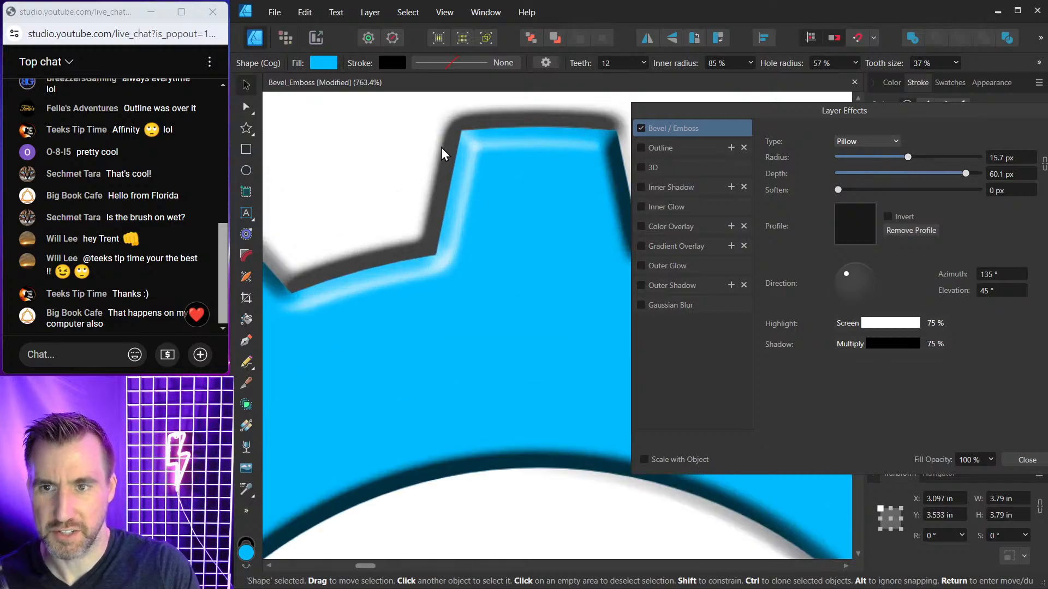
{"action": "left_click_drag", "start_coordinate": [838, 190], "coordinate": [849, 191]}
{"action": "left_click_drag", "start_coordinate": [934, 197], "coordinate": [830, 192]}
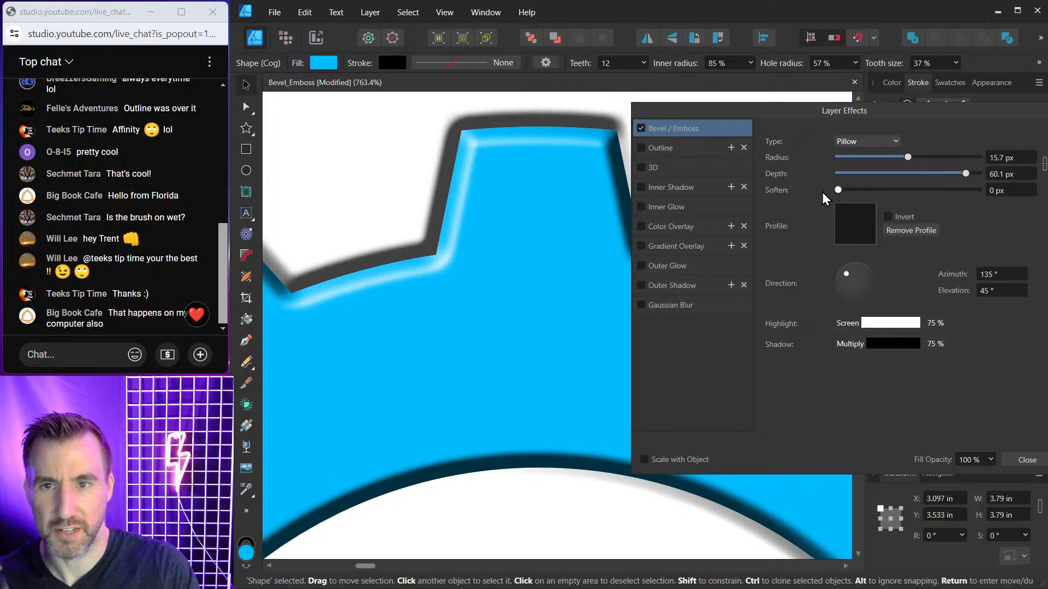
- Switch the cog's bevel type to Emboss for comparison and return it to Pillow
{"action": "left_click", "coordinate": [864, 143]}
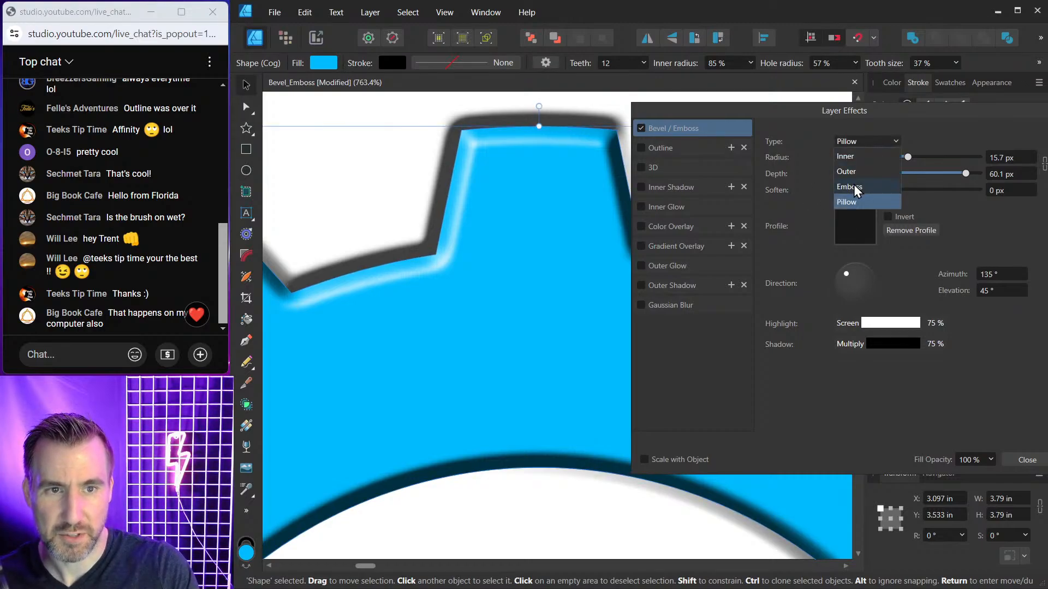
{"action": "left_click", "coordinate": [853, 187]}
{"action": "left_click", "coordinate": [863, 143]}
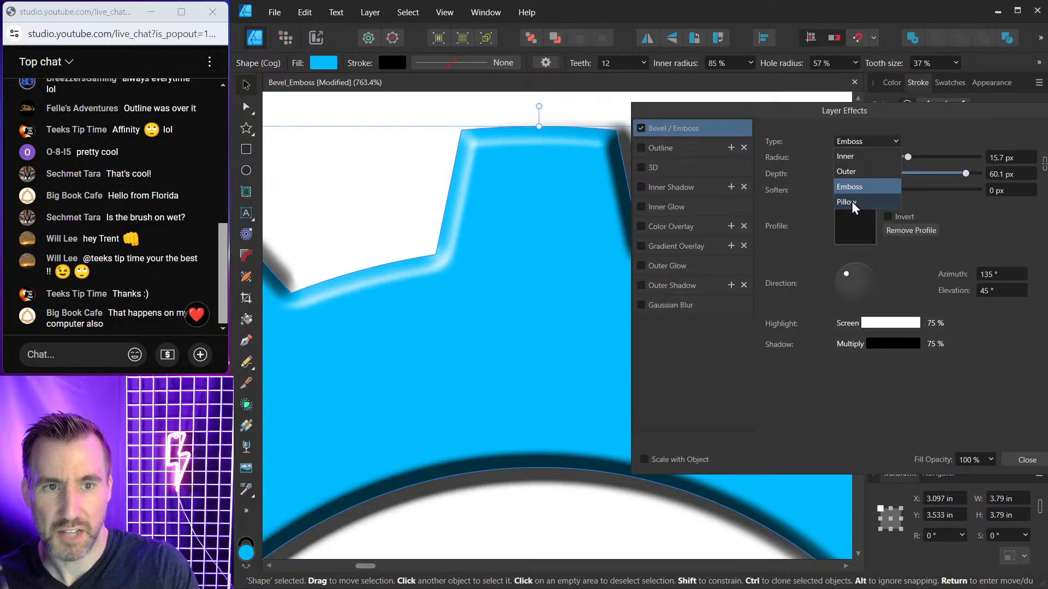
{"action": "left_click", "coordinate": [851, 202]}
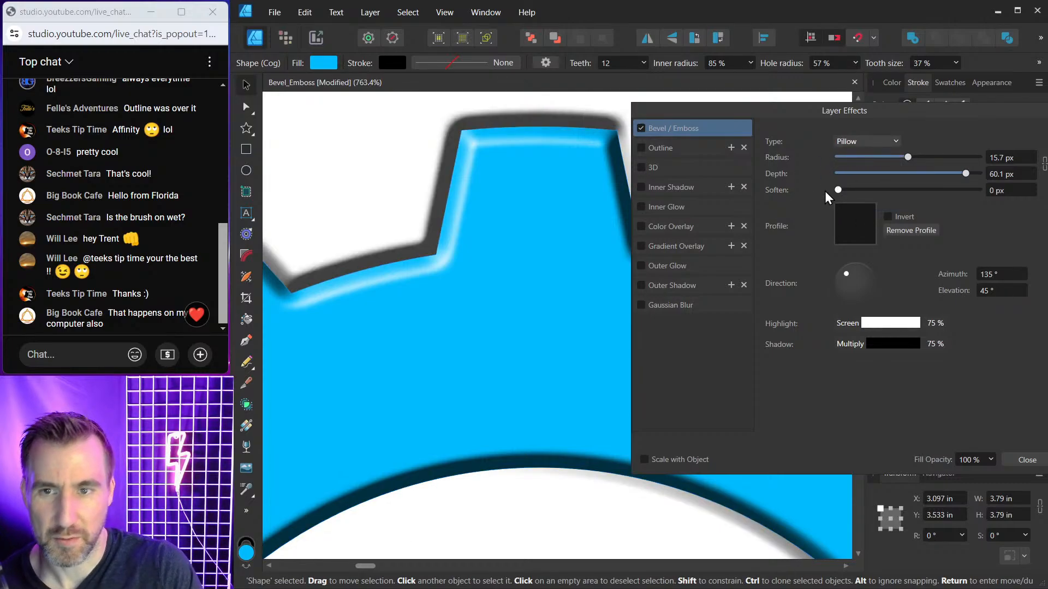
- Examine the bevel highlights along the outer and side edges of the cog's upper tooth with soften at 0 px
{"action": "left_click_drag", "start_coordinate": [569, 206], "coordinate": [512, 222]}
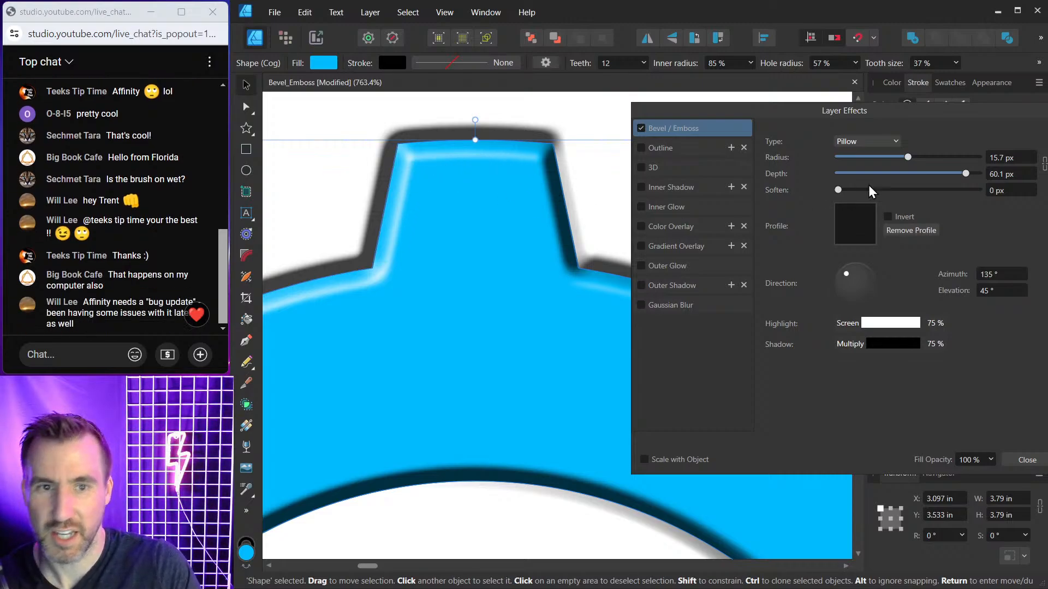
{"action": "mouse_move", "coordinate": [842, 189]}
{"action": "left_mouse_down"}
{"action": "mouse_move", "coordinate": [944, 202]}
{"action": "mouse_move", "coordinate": [927, 209]}
{"action": "mouse_move", "coordinate": [918, 204]}
{"action": "mouse_move", "coordinate": [949, 202]}
{"action": "mouse_move", "coordinate": [830, 201]}
{"action": "left_mouse_up"}
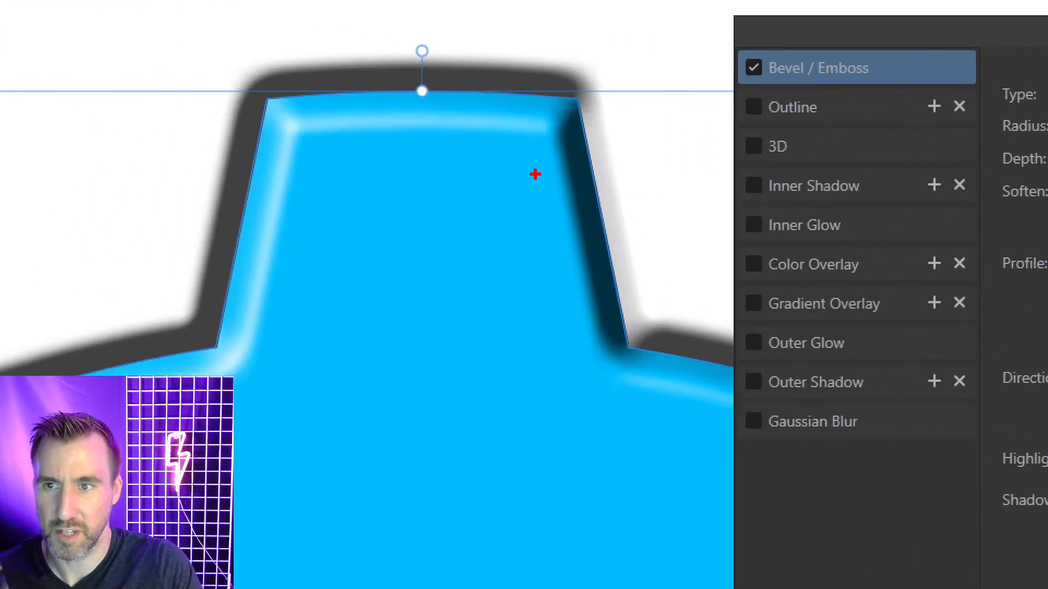
{"action": "mouse_move", "coordinate": [536, 134]}
{"action": "left_mouse_down"}
{"action": "mouse_move", "coordinate": [423, 144]}
{"action": "mouse_move", "coordinate": [463, 171]}
{"action": "left_mouse_up"}
{"action": "mouse_move", "coordinate": [397, 153]}
{"action": "left_mouse_down"}
{"action": "mouse_move", "coordinate": [574, 122]}
{"action": "mouse_move", "coordinate": [319, 103]}
{"action": "mouse_move", "coordinate": [254, 251]}
{"action": "mouse_move", "coordinate": [216, 374]}
{"action": "mouse_move", "coordinate": [298, 150]}
{"action": "mouse_move", "coordinate": [299, 111]}
{"action": "left_mouse_up"}
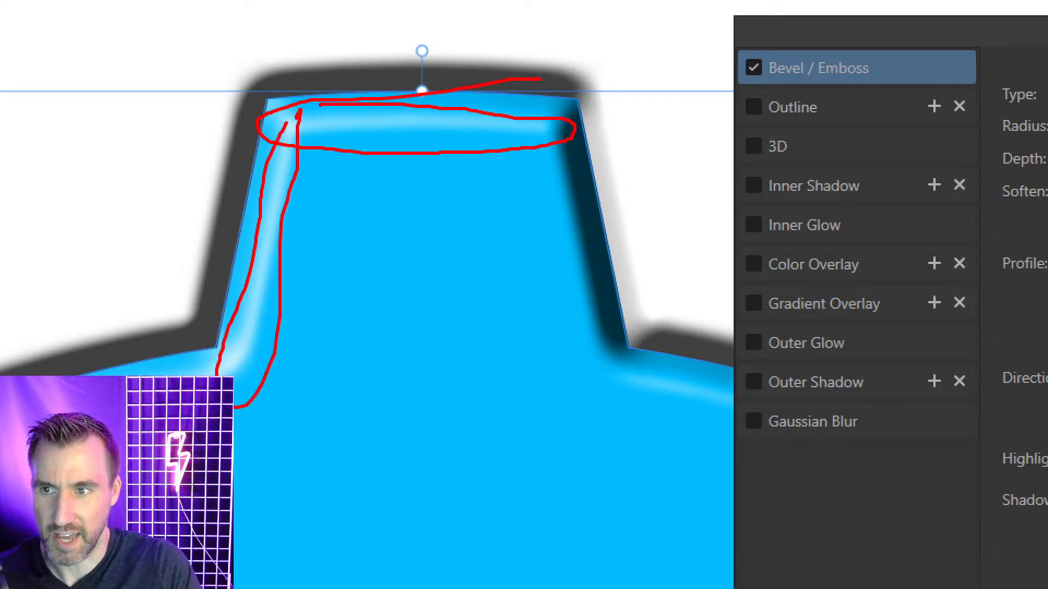
{"action": "key", "text": "Escape"}
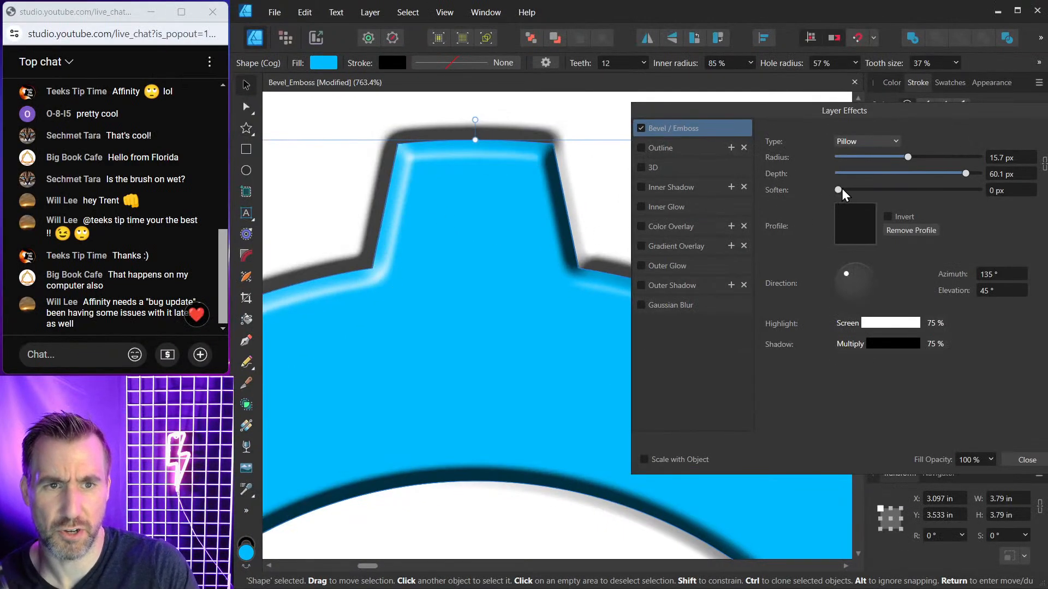
- Set the Pillow bevel's soften to 0.1 px, radius to 19.1 px and depth to 36.7 px
{"action": "left_click_drag", "start_coordinate": [840, 189], "coordinate": [839, 189]}
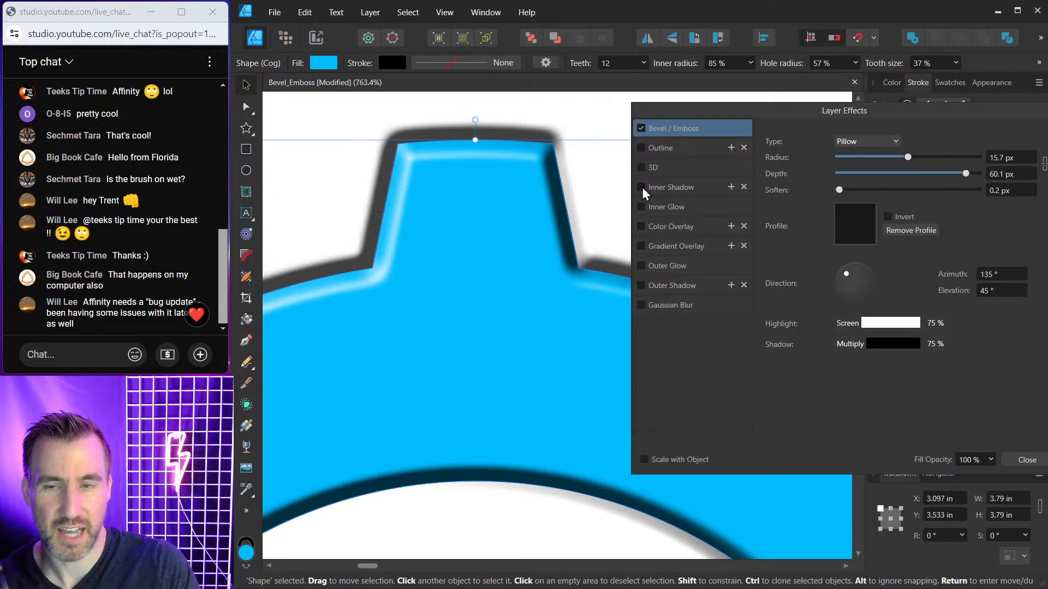
{"action": "scroll", "coordinate": [388, 177], "scroll_direction": "up", "scroll_amount": 2}
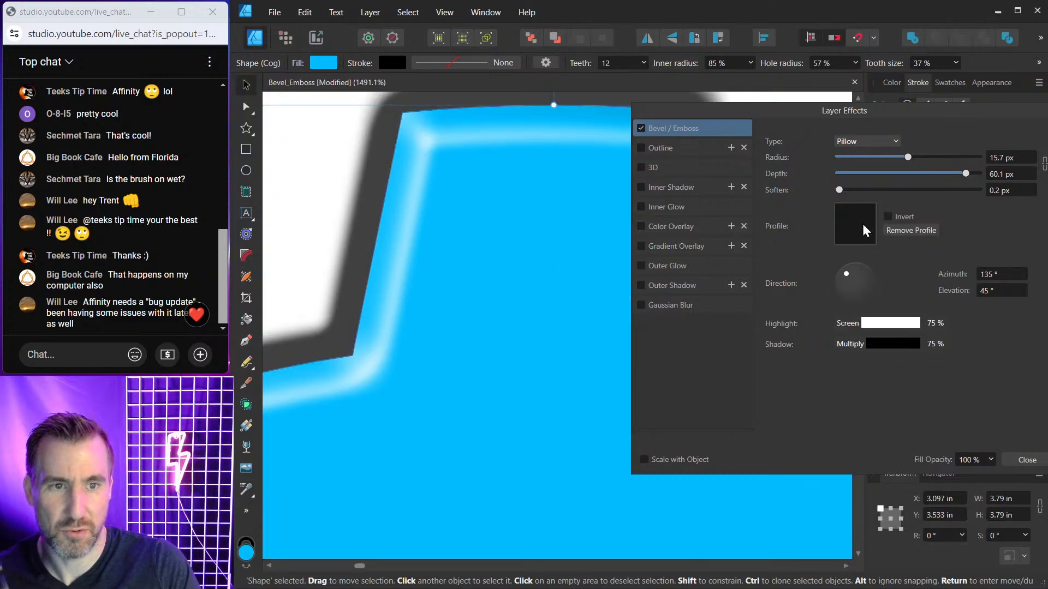
{"action": "left_click_drag", "start_coordinate": [844, 189], "coordinate": [840, 188]}
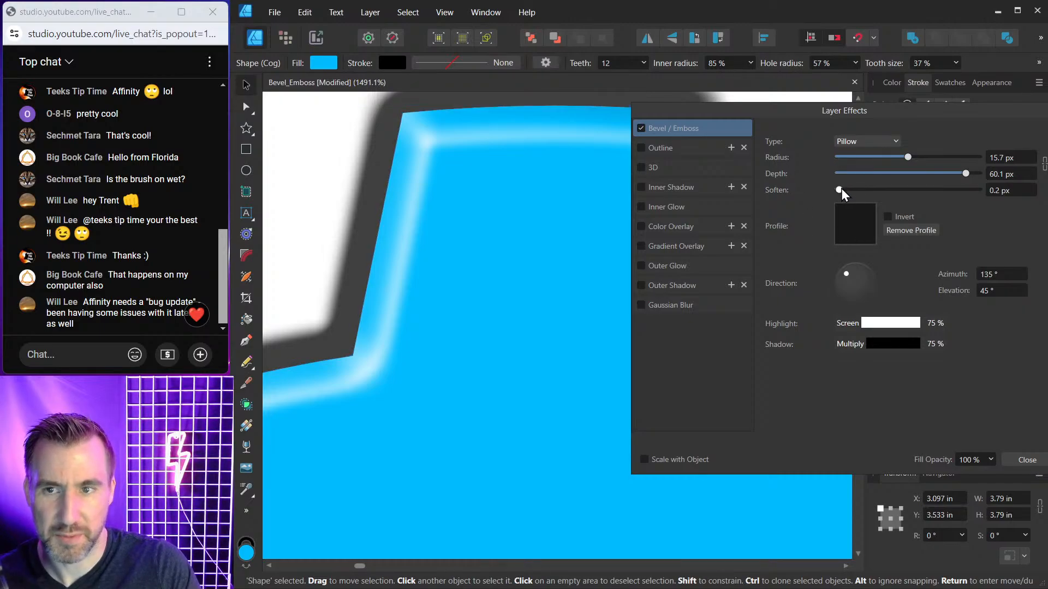
{"action": "left_click_drag", "start_coordinate": [906, 158], "coordinate": [941, 173]}
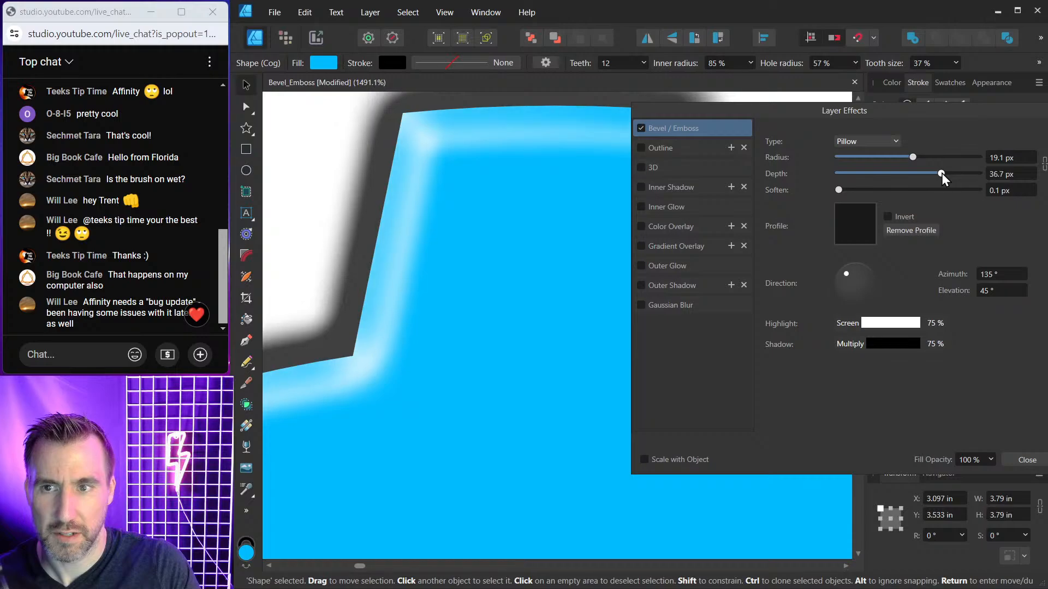
- Try the S-curve and concave standard profiles on the cog's bevel and apply the straight diagonal profile
{"action": "left_click", "coordinate": [866, 218]}
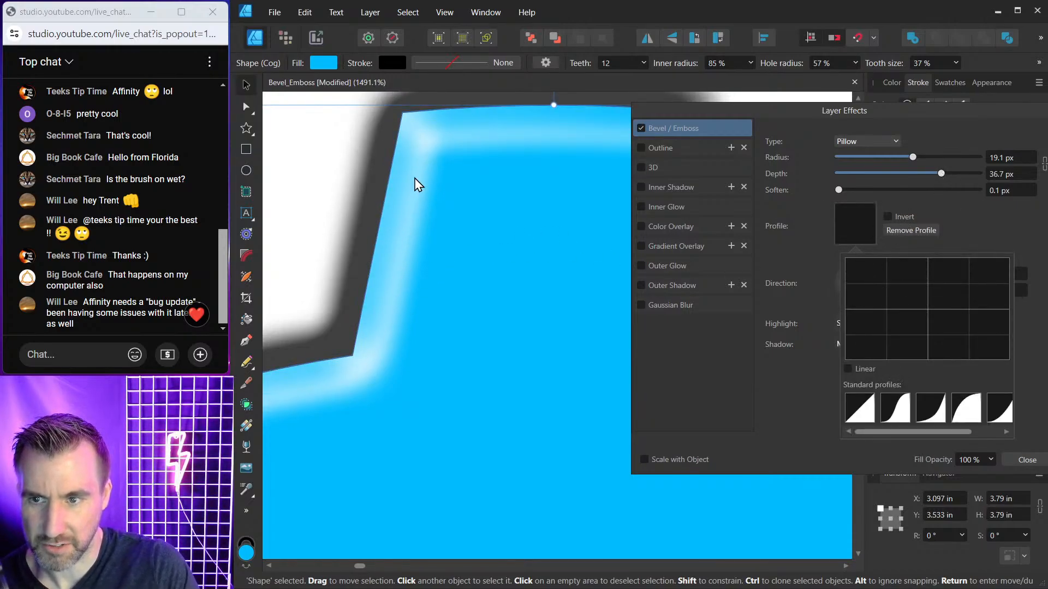
{"action": "left_click", "coordinate": [904, 408]}
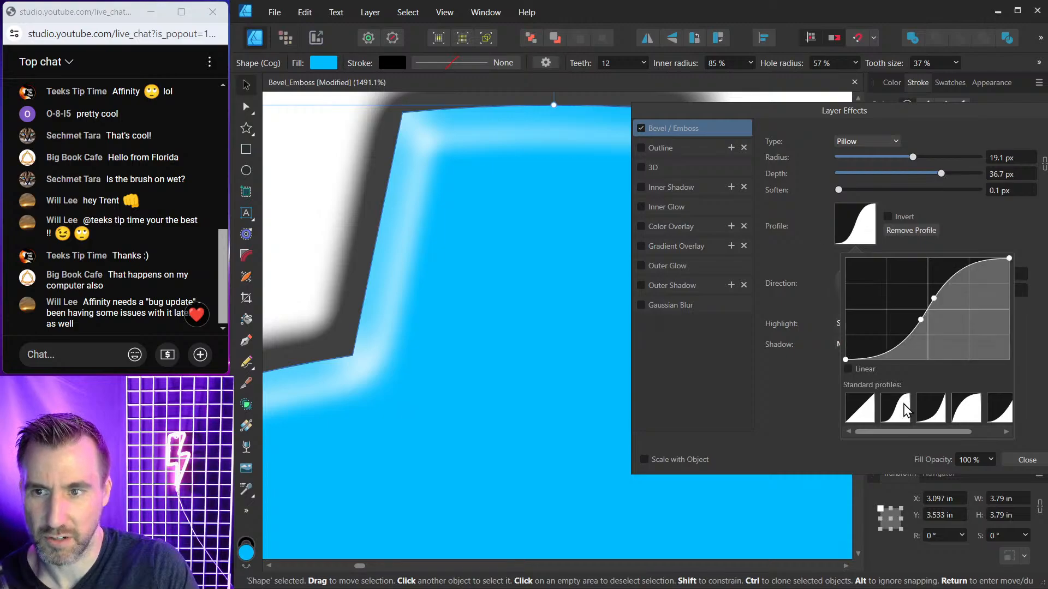
{"action": "left_click", "coordinate": [933, 409]}
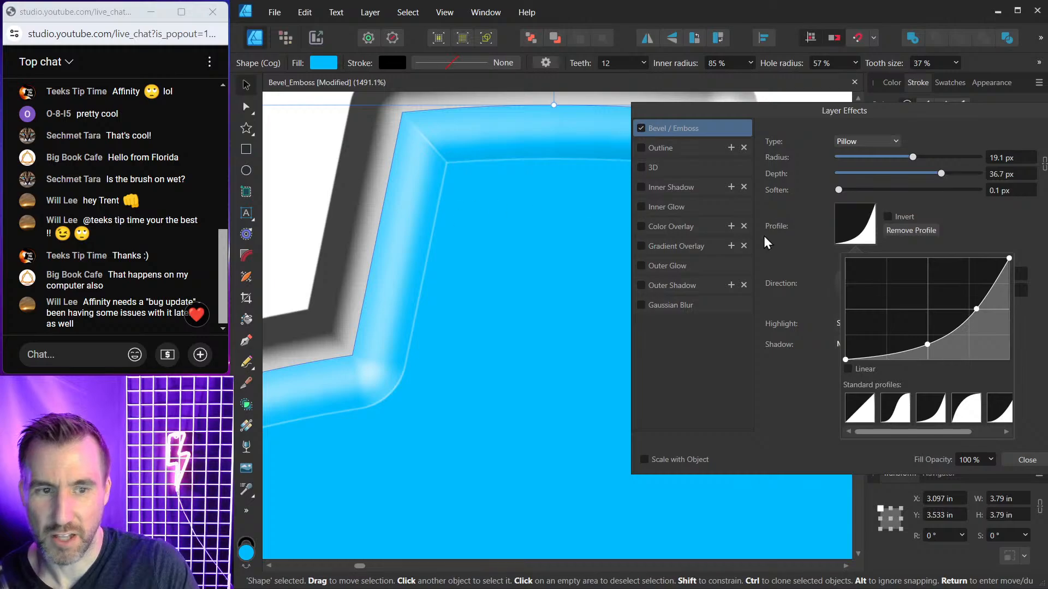
{"action": "scroll", "coordinate": [545, 250], "scroll_direction": "down", "scroll_amount": 4}
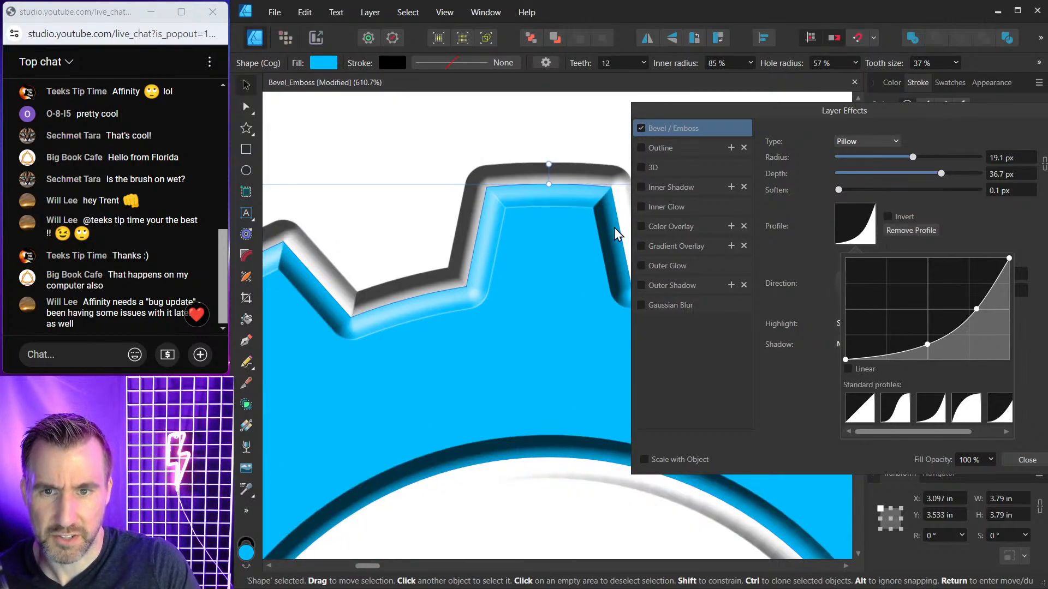
{"action": "left_click", "coordinate": [884, 416]}
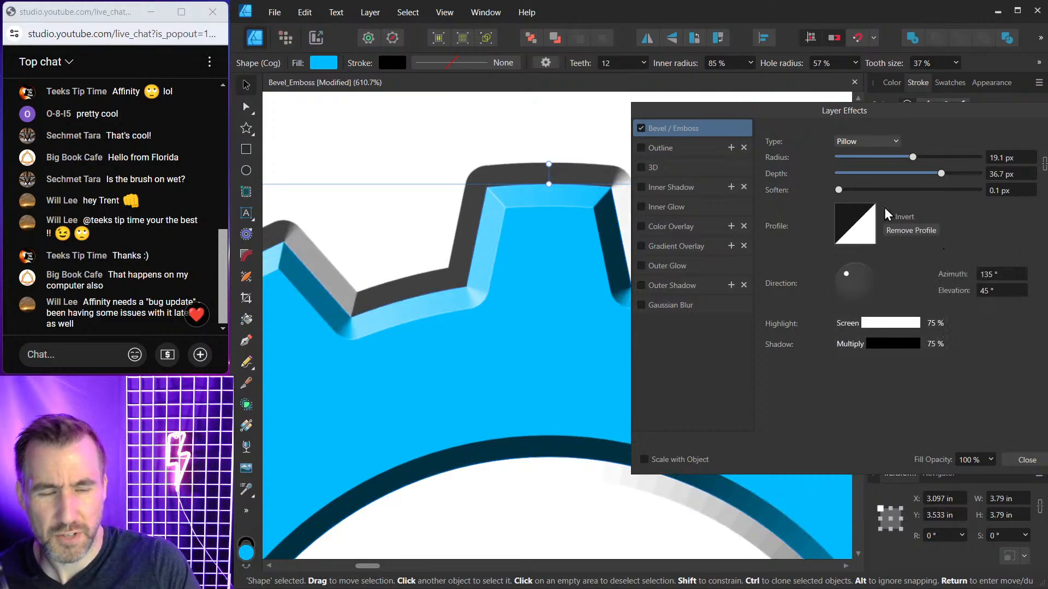
- Try soften values of 6.4 px and 1.4 px on the cog's bevel, then remove and reapply the straight diagonal profile
{"action": "left_click_drag", "start_coordinate": [840, 190], "coordinate": [882, 190]}
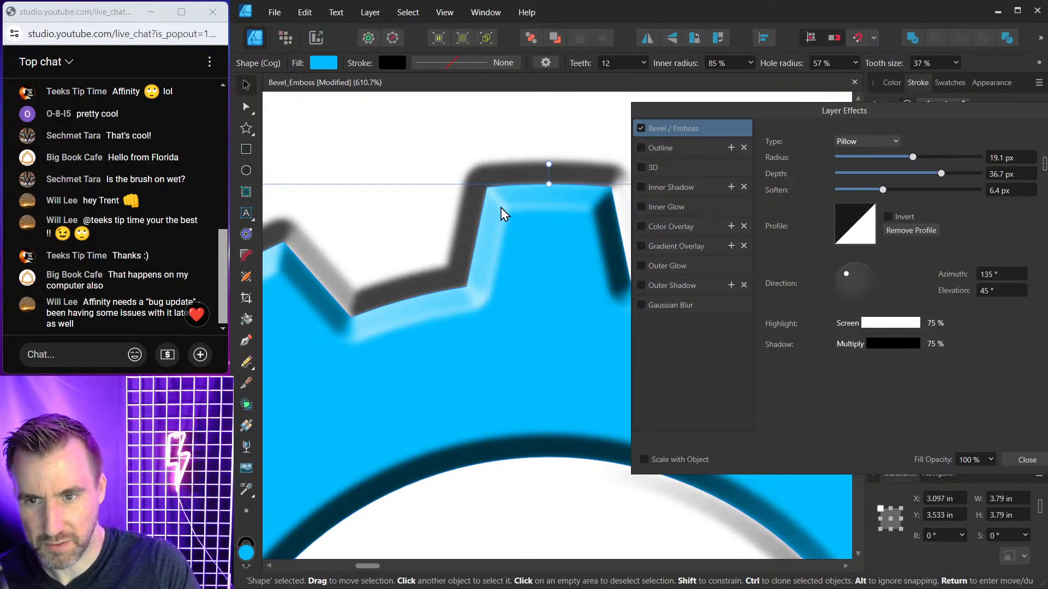
{"action": "left_click_drag", "start_coordinate": [880, 191], "coordinate": [846, 191]}
{"action": "left_click", "coordinate": [906, 230]}
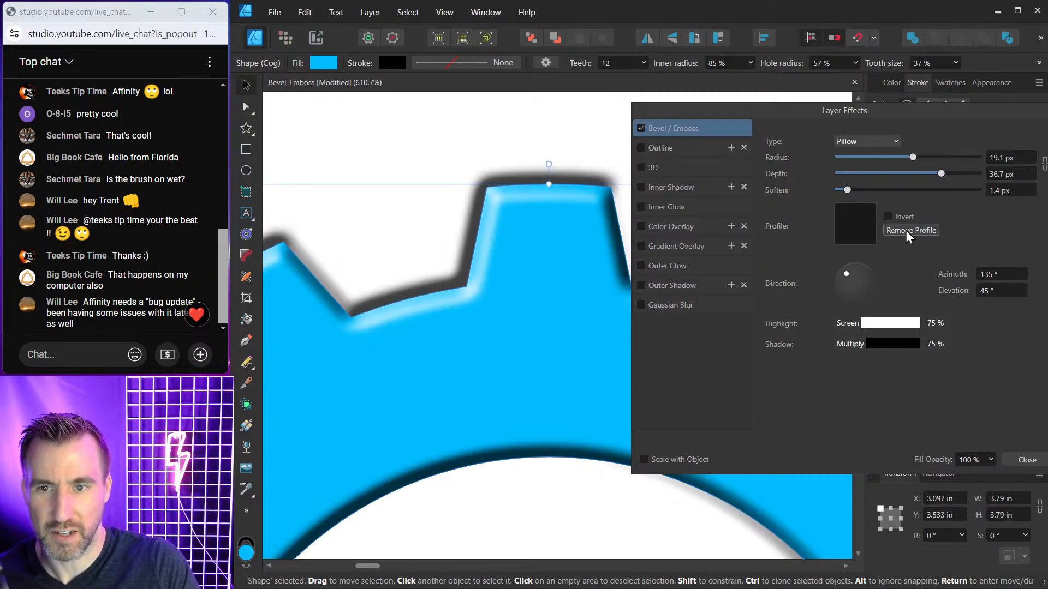
{"action": "left_click", "coordinate": [864, 218]}
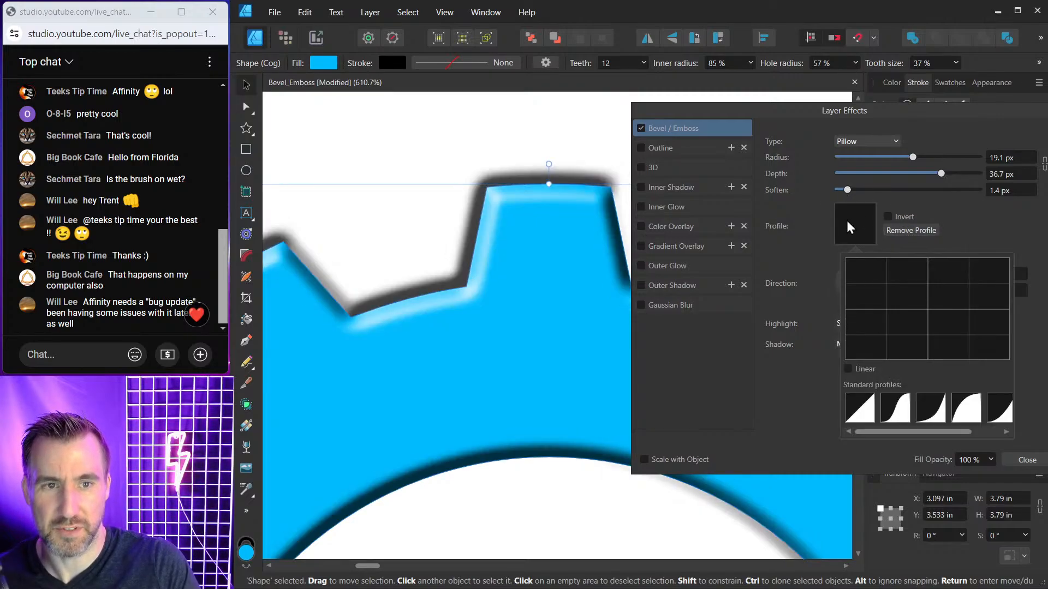
{"action": "left_click", "coordinate": [859, 413]}
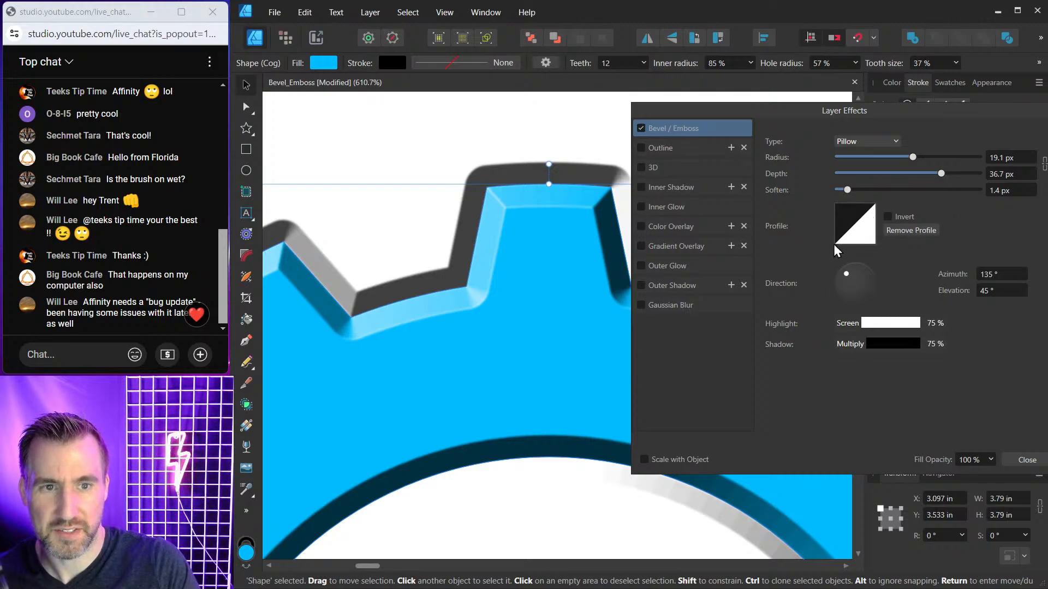
- Set the bevel's soften to 0.7 px, and try a depth of 7.6 px before setting the depth to 19.1 px
{"action": "scroll", "coordinate": [551, 229], "scroll_direction": "down", "scroll_amount": 2}
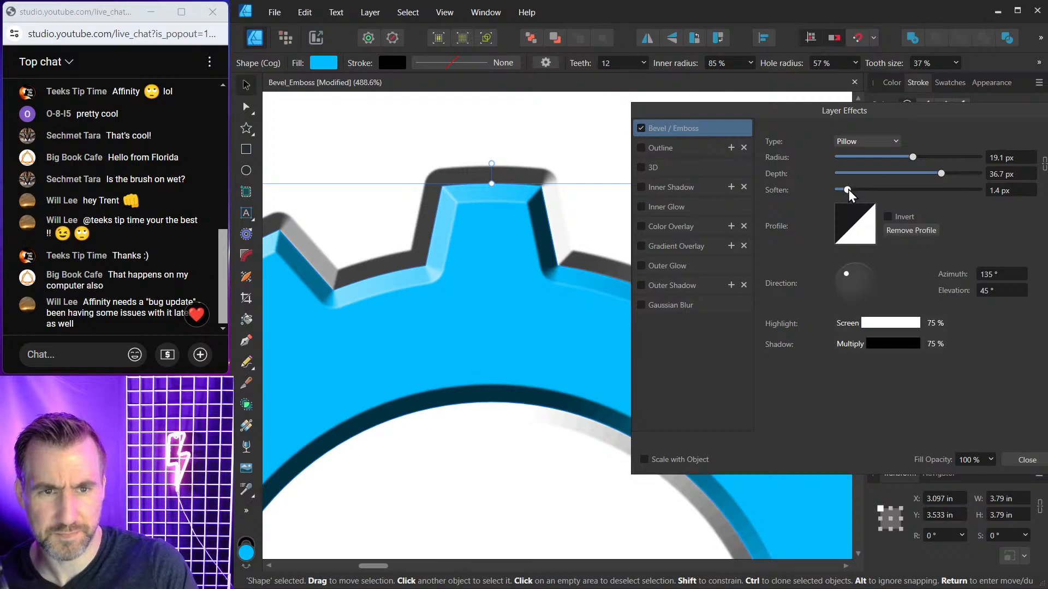
{"action": "mouse_move", "coordinate": [847, 190]}
{"action": "left_mouse_down"}
{"action": "mouse_move", "coordinate": [884, 195]}
{"action": "mouse_move", "coordinate": [843, 194]}
{"action": "left_mouse_up"}
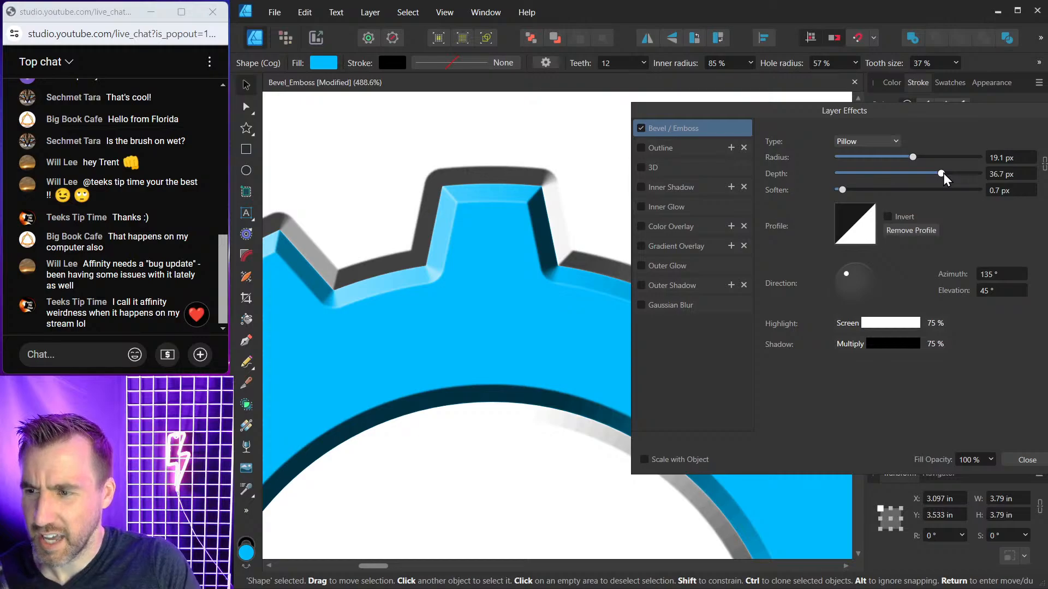
{"action": "left_click_drag", "start_coordinate": [943, 173], "coordinate": [891, 174]}
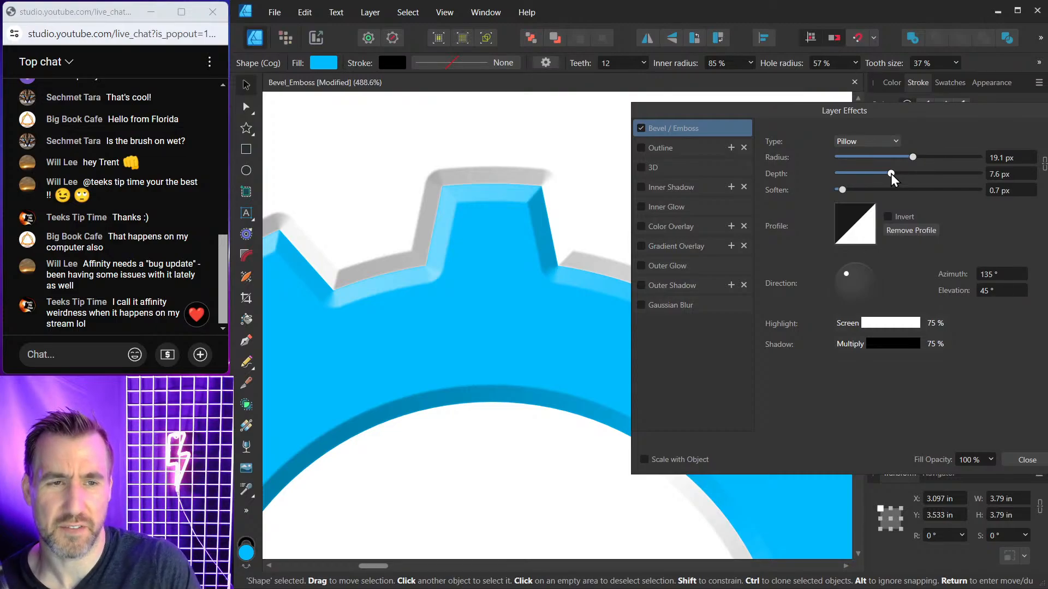
{"action": "left_click_drag", "start_coordinate": [891, 174], "coordinate": [914, 187]}
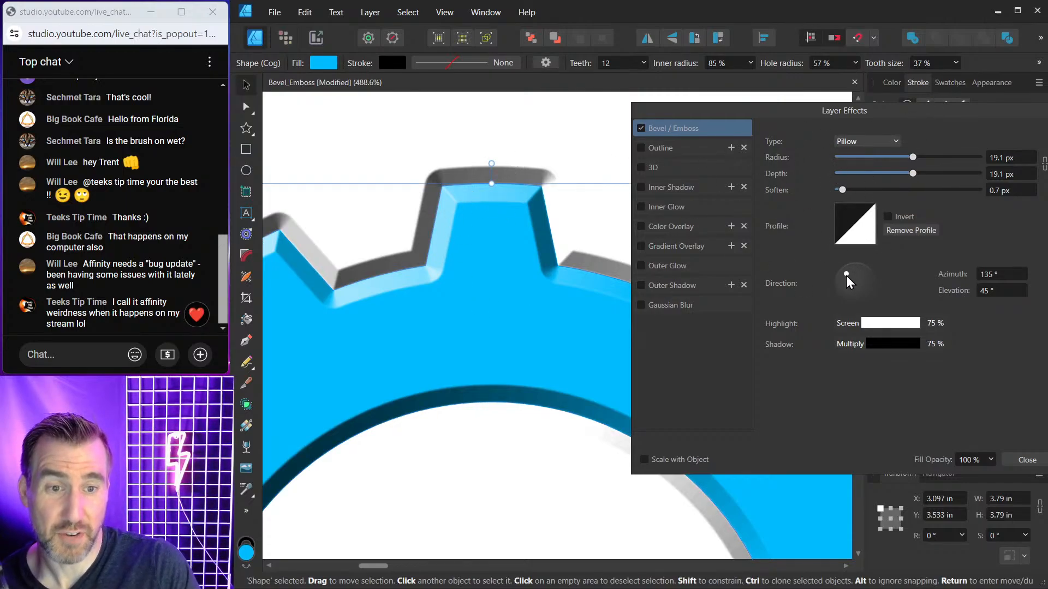
- Try other light directions on the cog's bevel, including azimuth 45° with elevation 86.4°, and set the elevation to 90°
{"action": "mouse_move", "coordinate": [845, 276]}
{"action": "left_mouse_down"}
{"action": "mouse_move", "coordinate": [872, 282]}
{"action": "mouse_move", "coordinate": [843, 278]}
{"action": "mouse_move", "coordinate": [859, 277]}
{"action": "left_mouse_up"}
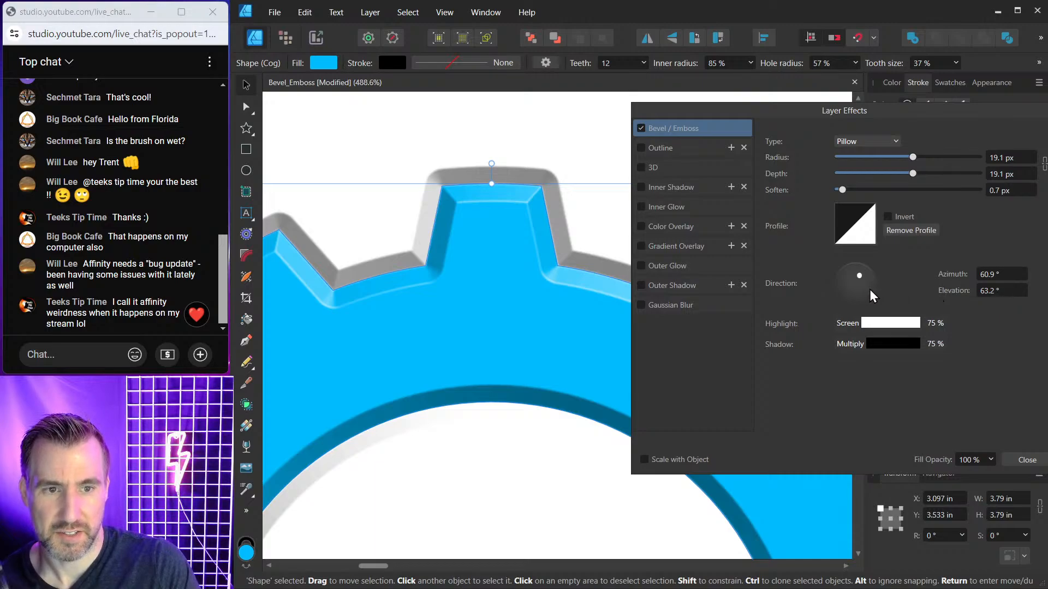
{"action": "left_click_drag", "start_coordinate": [860, 277], "coordinate": [855, 284]}
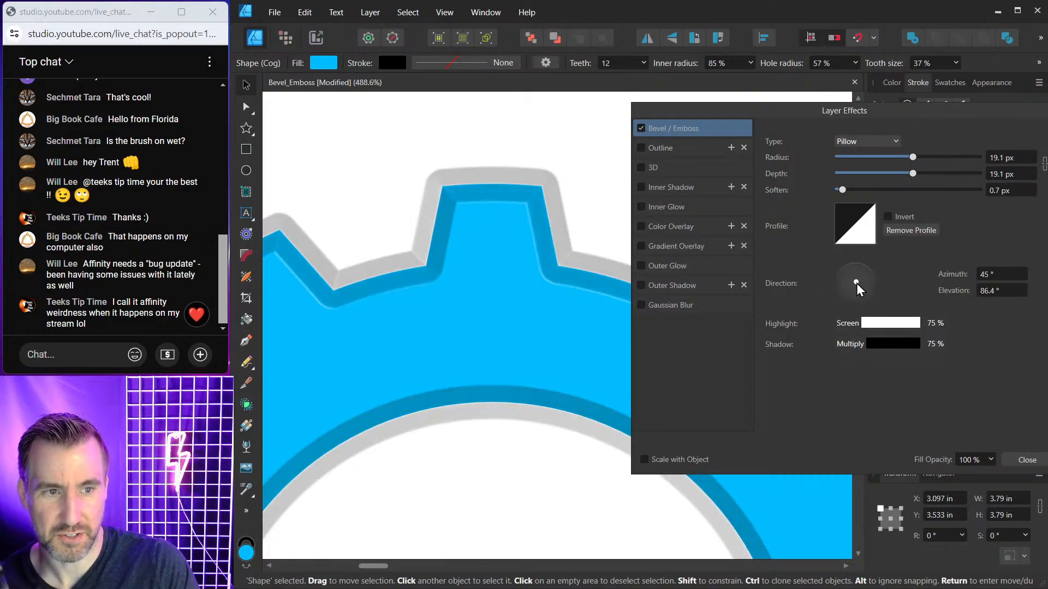
{"action": "left_click", "coordinate": [995, 289]}
{"action": "type", "text": "90"}
{"action": "key", "text": "Return"}
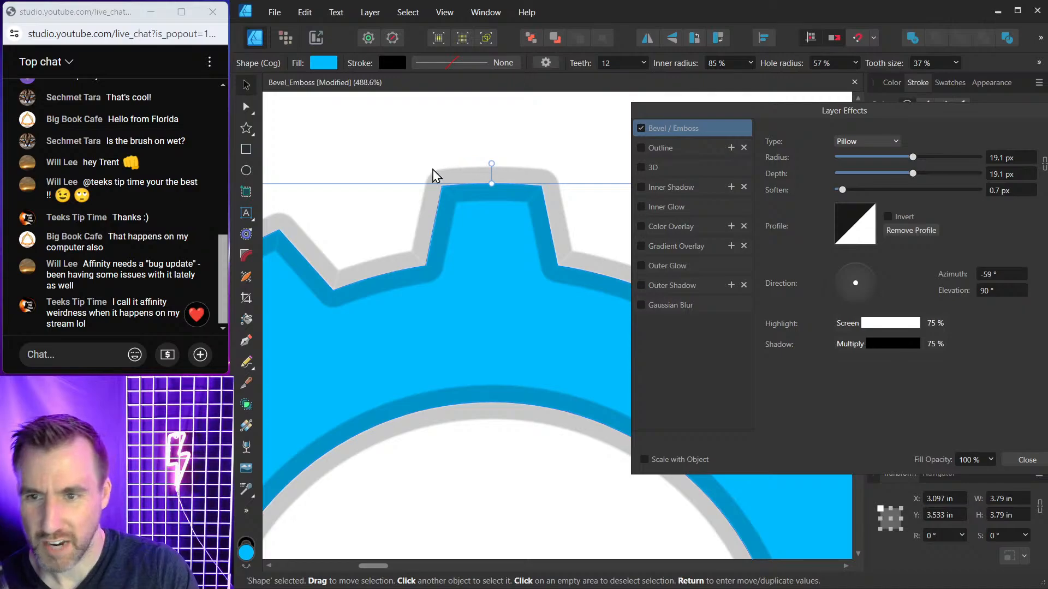
- Try a bevel light direction of azimuth 105.5° and elevation 44.6° on the whole cog, and settle on azimuth 135° and elevation 88.8°
{"action": "scroll", "coordinate": [512, 283], "scroll_direction": "down", "scroll_amount": 5}
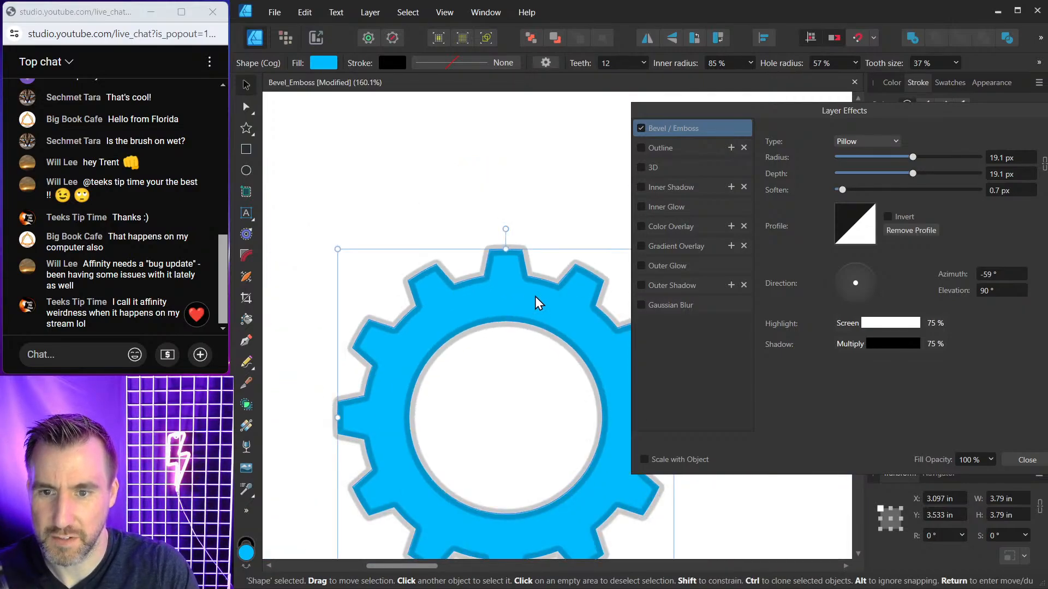
{"action": "left_click_drag", "start_coordinate": [550, 240], "coordinate": [476, 175]}
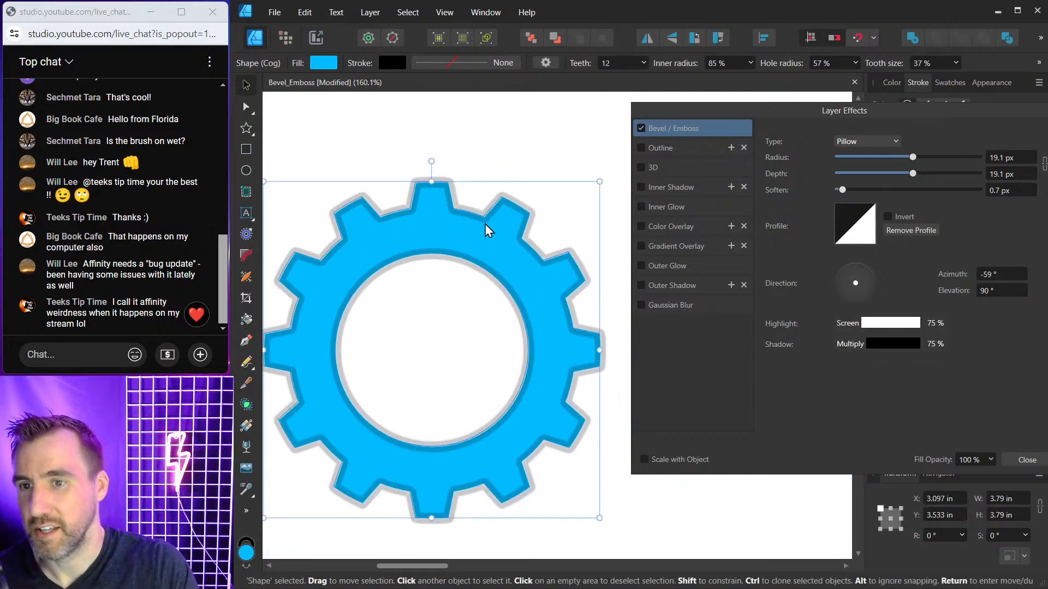
{"action": "mouse_move", "coordinate": [854, 283]}
{"action": "left_mouse_down"}
{"action": "mouse_move", "coordinate": [866, 284]}
{"action": "mouse_move", "coordinate": [843, 284]}
{"action": "mouse_move", "coordinate": [862, 274]}
{"action": "mouse_move", "coordinate": [852, 270]}
{"action": "left_mouse_up"}
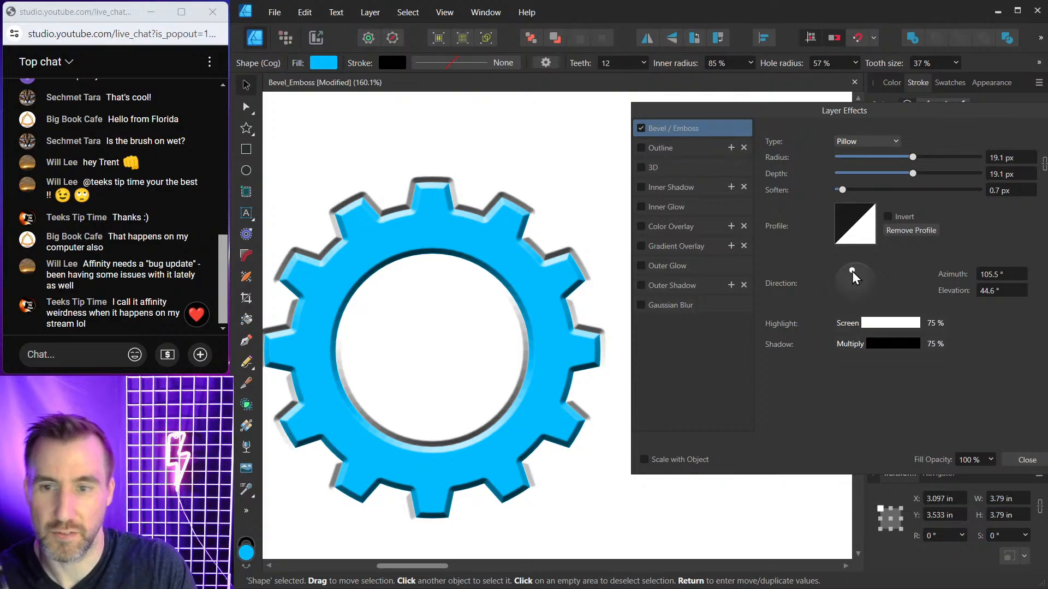
{"action": "left_click_drag", "start_coordinate": [852, 270], "coordinate": [856, 283]}
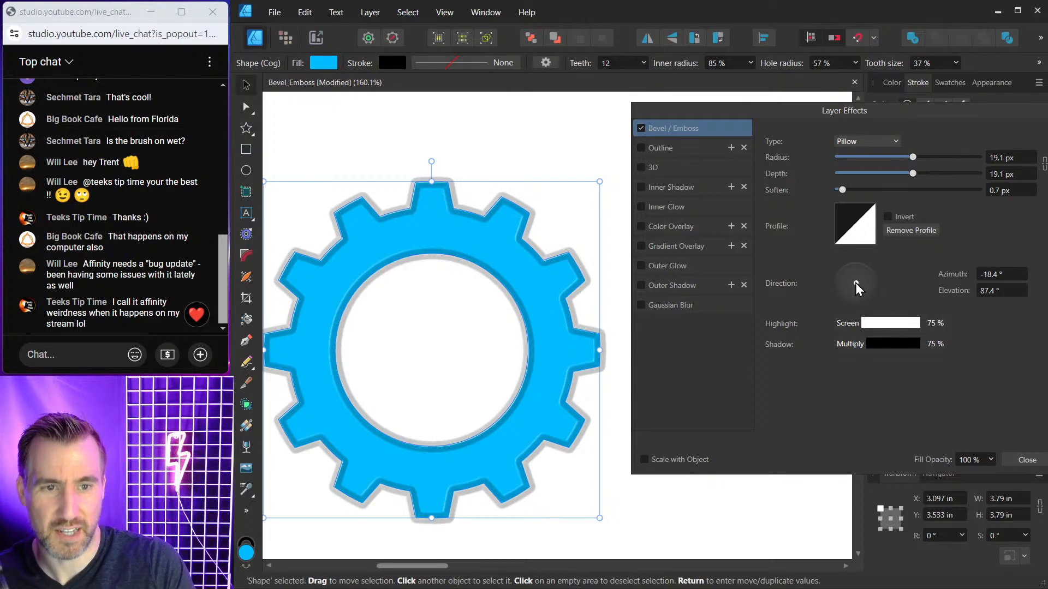
{"action": "mouse_move", "coordinate": [856, 282]}
{"action": "left_mouse_down"}
{"action": "mouse_move", "coordinate": [841, 285]}
{"action": "mouse_move", "coordinate": [859, 284]}
{"action": "mouse_move", "coordinate": [856, 265]}
{"action": "mouse_move", "coordinate": [856, 283]}
{"action": "left_mouse_up"}
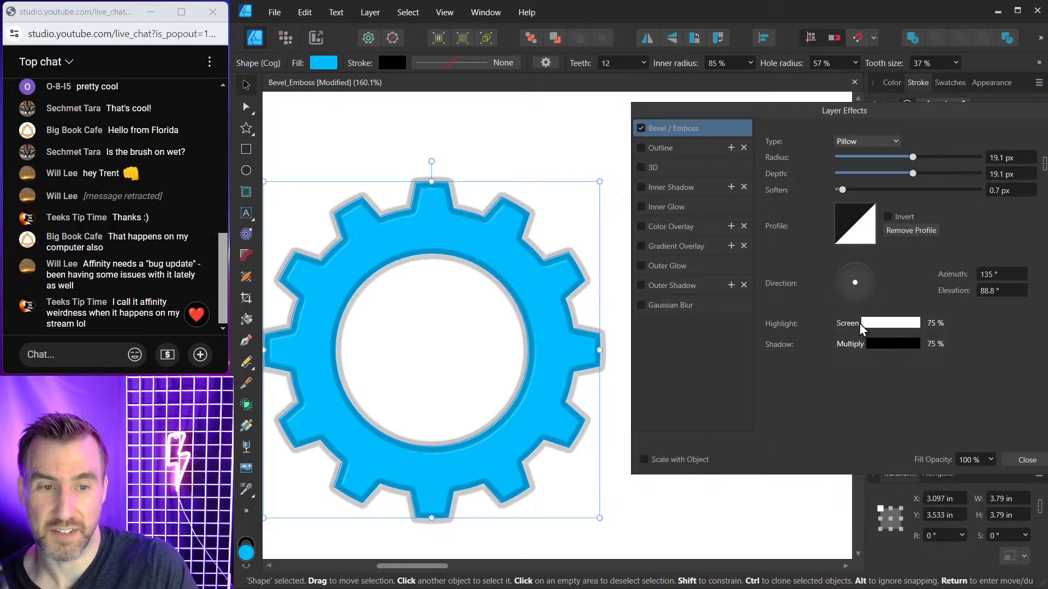
- Try changing the highlight colour of the cog's bevel while keeping the Screen blend mode
{"action": "left_click", "coordinate": [890, 322]}
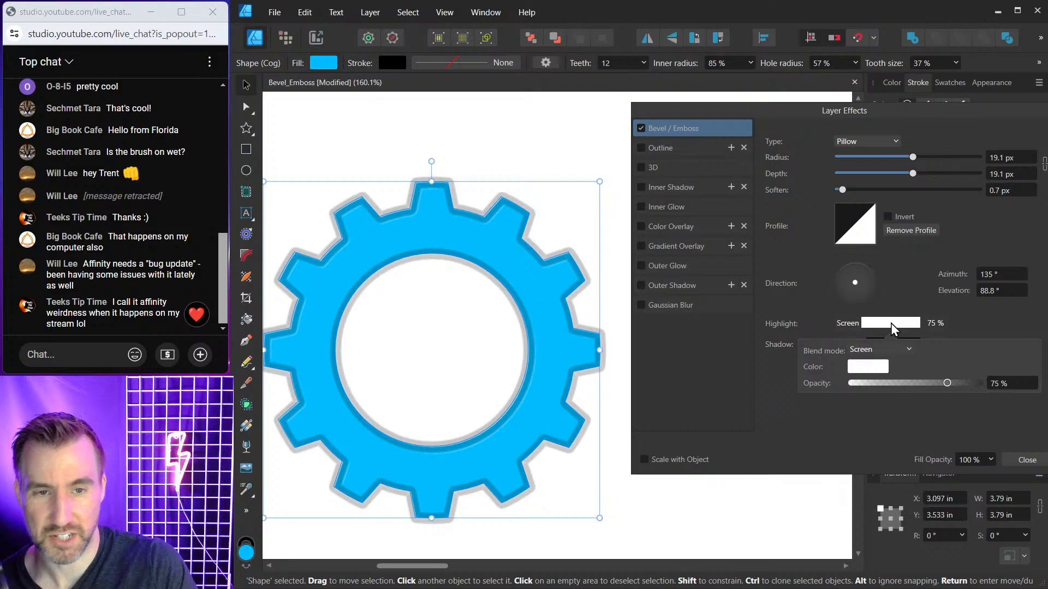
{"action": "left_click", "coordinate": [871, 369]}
{"action": "left_click_drag", "start_coordinate": [899, 420], "coordinate": [861, 500]}
{"action": "left_click", "coordinate": [969, 327]}
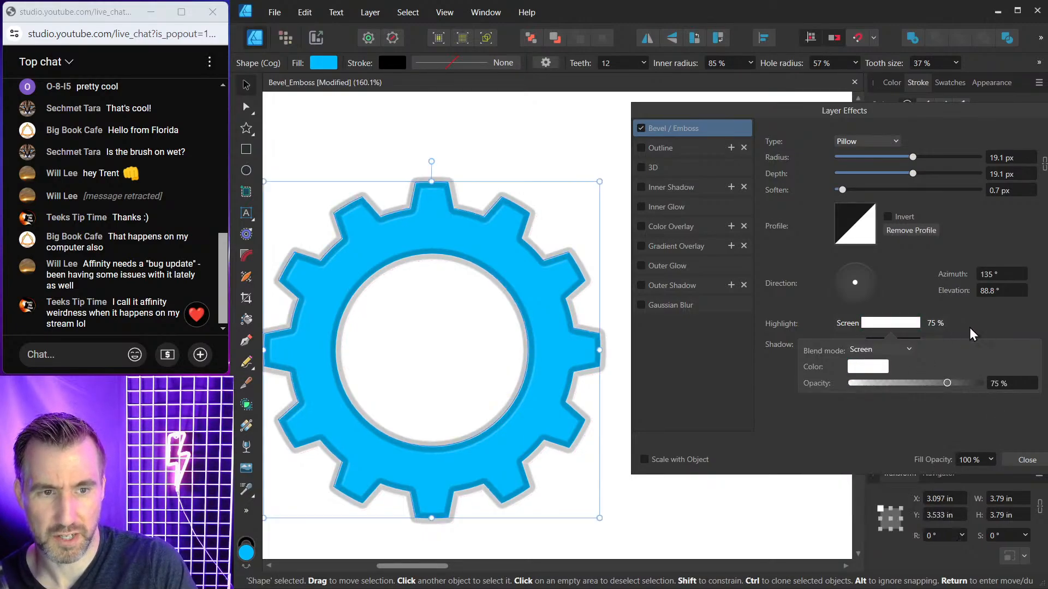
{"action": "left_click", "coordinate": [969, 328]}
- Change the bevel's shadow colour to pink and turn off the cog's Bevel / Emboss effect
{"action": "left_click", "coordinate": [898, 349]}
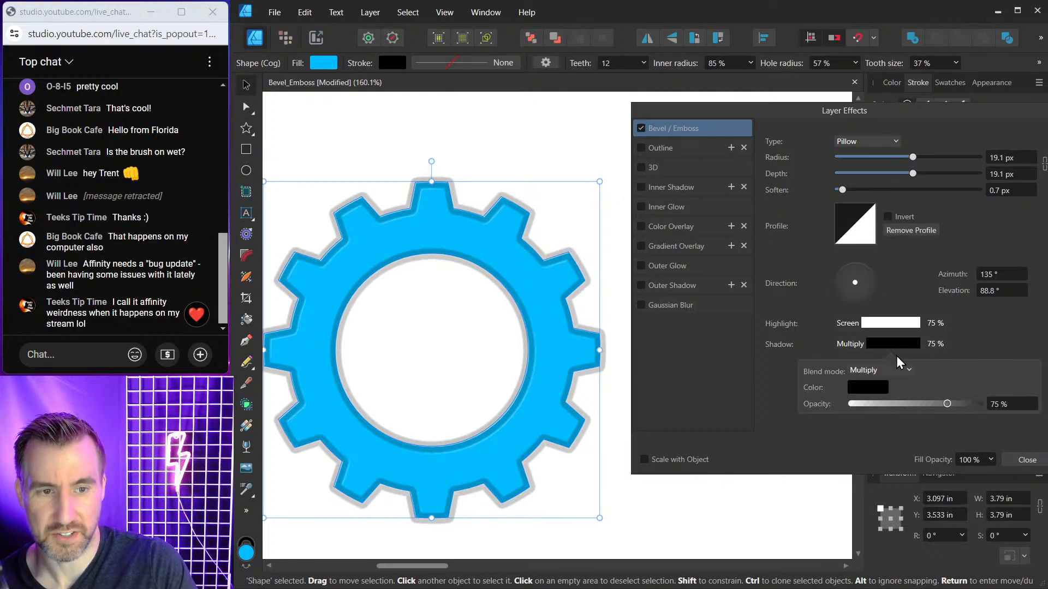
{"action": "left_click", "coordinate": [872, 391]}
{"action": "left_click_drag", "start_coordinate": [868, 461], "coordinate": [895, 485]}
{"action": "scroll", "coordinate": [468, 197], "scroll_direction": "up", "scroll_amount": 5}
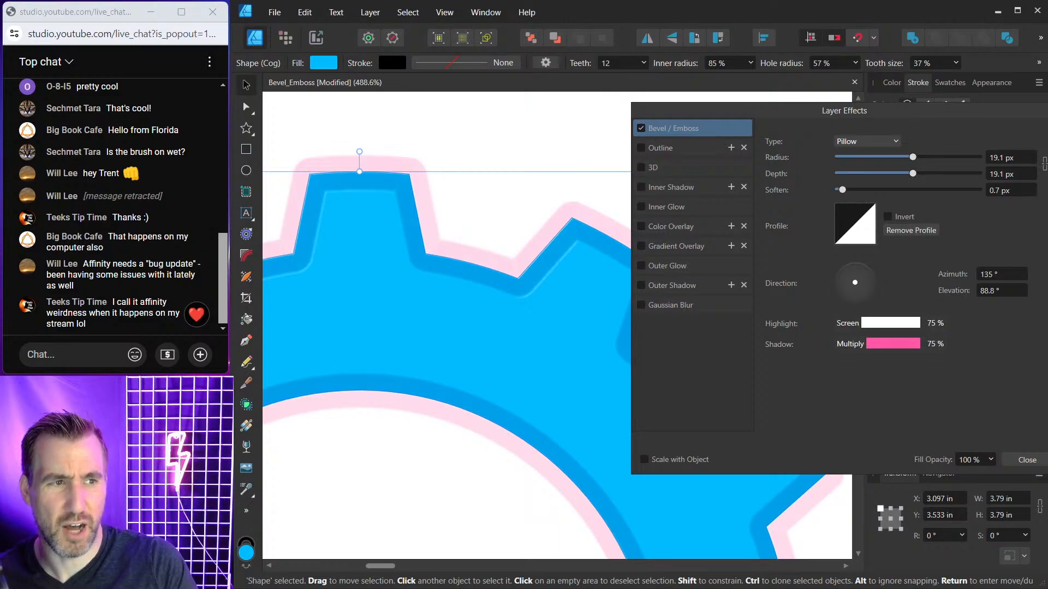
{"action": "left_click", "coordinate": [641, 128]}
{"action": "left_click", "coordinate": [1027, 460]}
- Apply a Pillow Bevel / Emboss effect to the flower group with radius 8.4 px and soften 8.5 px
{"action": "scroll", "coordinate": [786, 275], "scroll_direction": "down", "scroll_amount": 5}
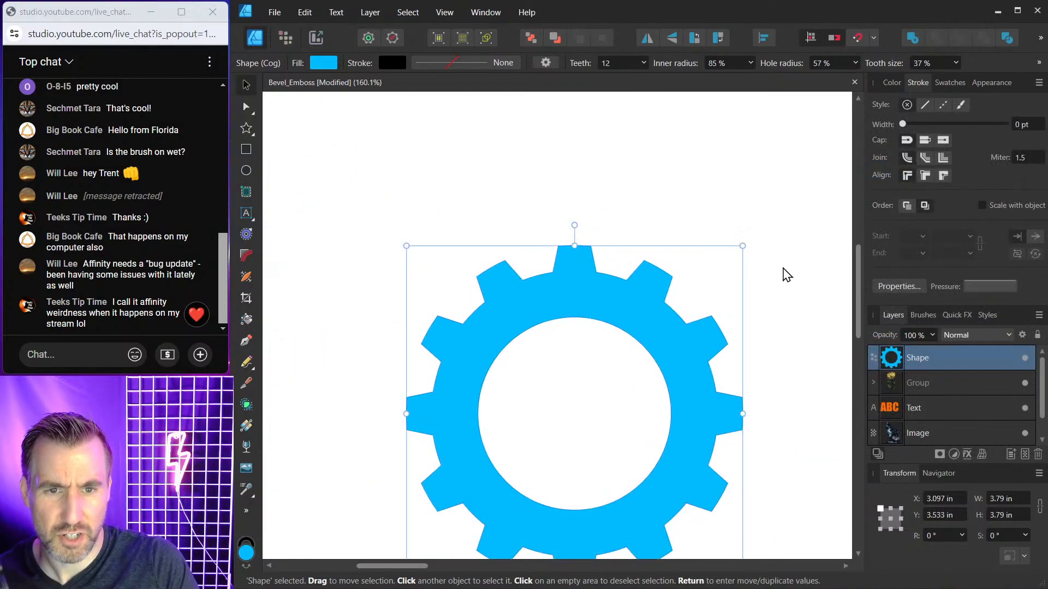
{"action": "left_click_drag", "start_coordinate": [783, 267], "coordinate": [467, 237]}
{"action": "scroll", "coordinate": [589, 243], "scroll_direction": "down", "scroll_amount": 3}
{"action": "left_click_drag", "start_coordinate": [745, 245], "coordinate": [458, 245]}
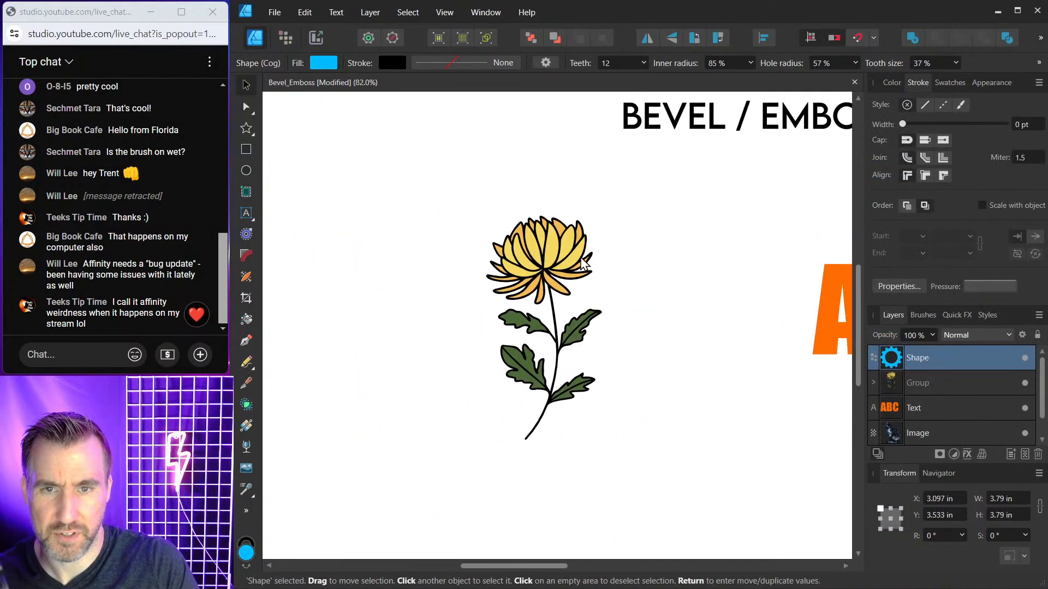
{"action": "left_click_drag", "start_coordinate": [596, 253], "coordinate": [530, 254]}
{"action": "scroll", "coordinate": [530, 253], "scroll_direction": "down", "scroll_amount": 1}
{"action": "left_click_drag", "start_coordinate": [598, 252], "coordinate": [548, 256]}
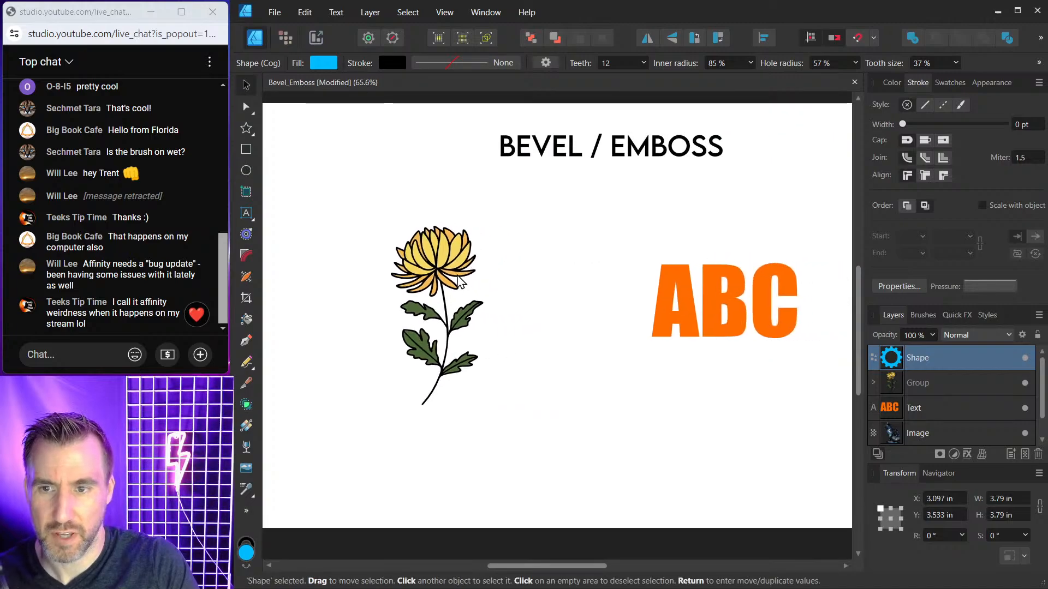
{"action": "left_click_drag", "start_coordinate": [458, 281], "coordinate": [479, 274]}
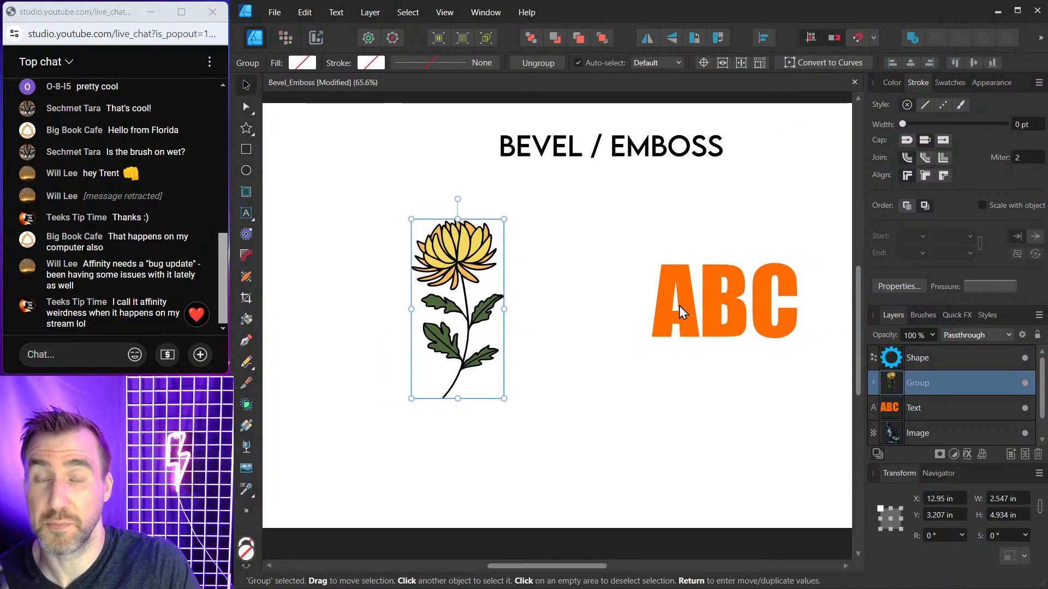
{"action": "scroll", "coordinate": [461, 268], "scroll_direction": "up", "scroll_amount": 1}
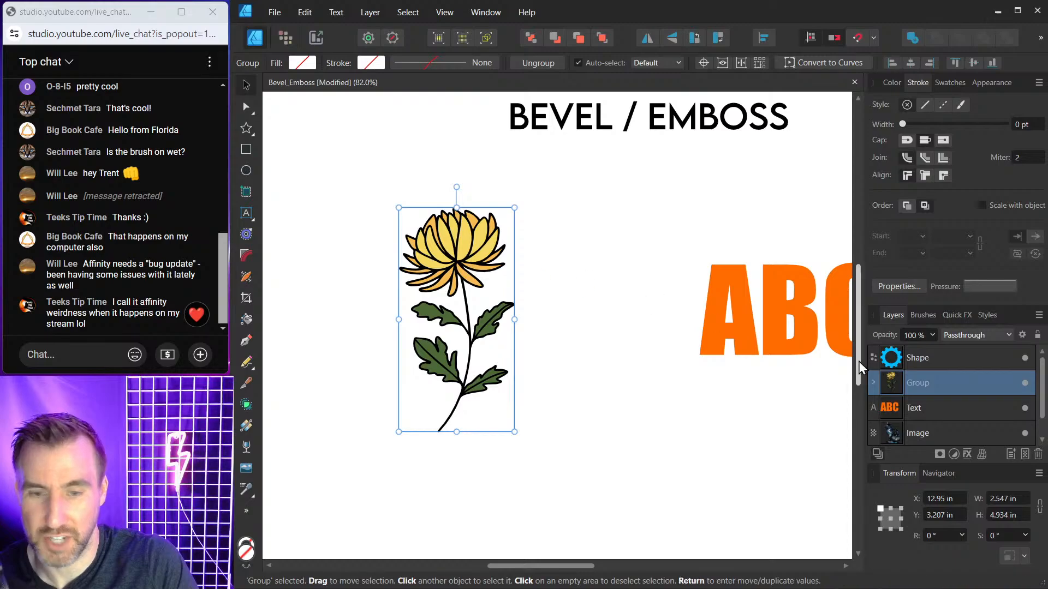
{"action": "left_click", "coordinate": [967, 454]}
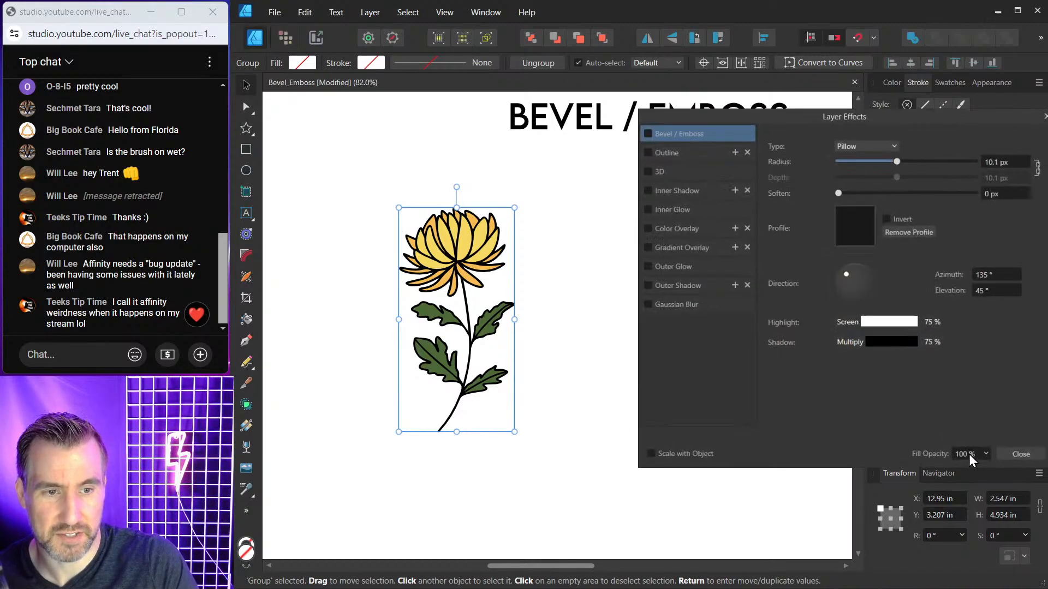
{"action": "left_click", "coordinate": [641, 129]}
{"action": "left_click_drag", "start_coordinate": [838, 190], "coordinate": [893, 157]}
{"action": "scroll", "coordinate": [470, 242], "scroll_direction": "up", "scroll_amount": 3}
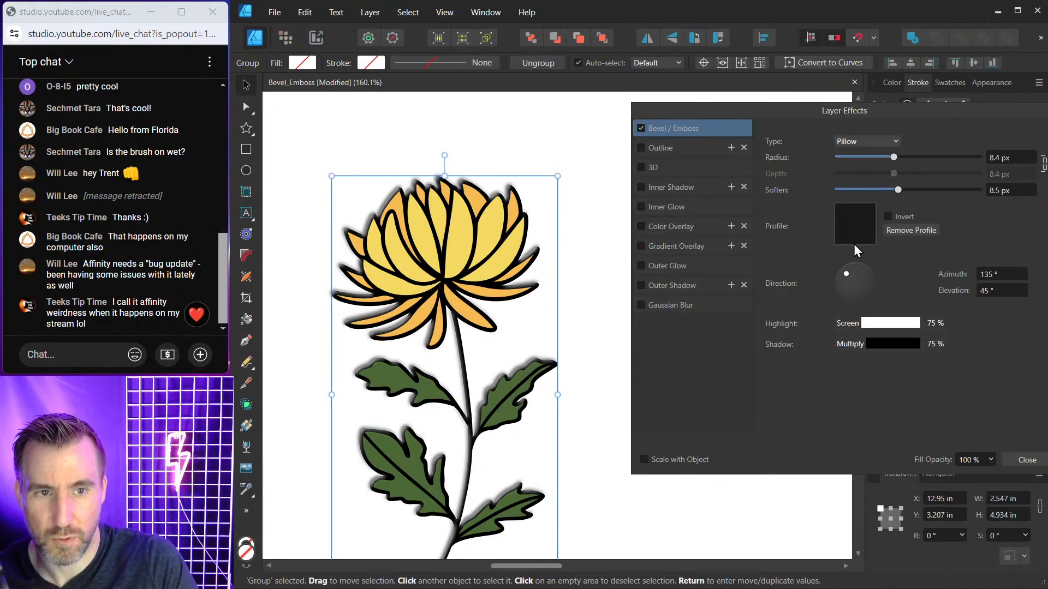
- Compare the flower with and without its Bevel / Emboss effect, leaving the effect enabled and closing Layer Effects
{"action": "left_click", "coordinate": [641, 129]}
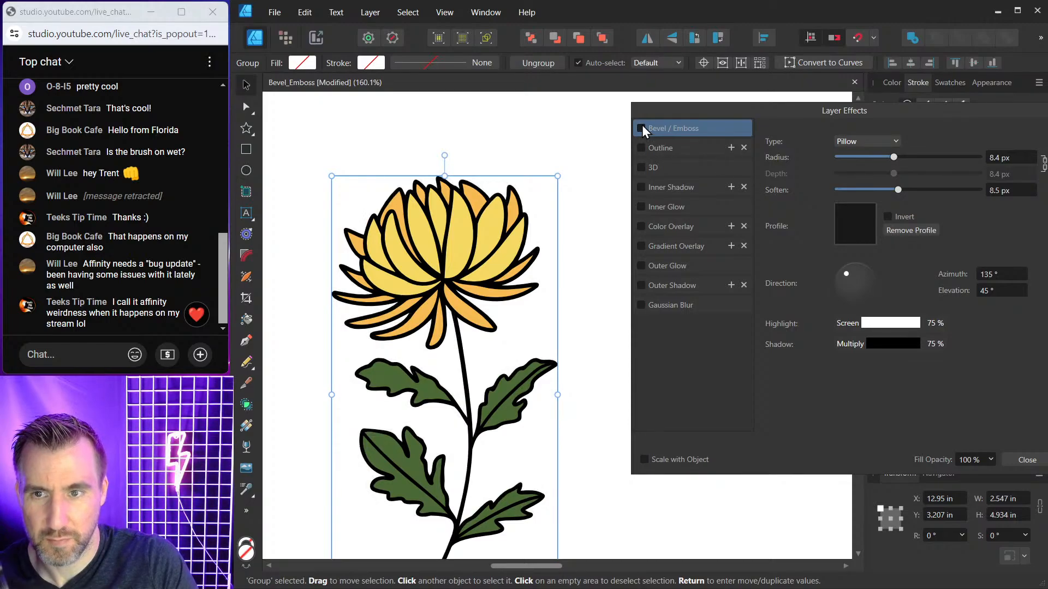
{"action": "left_click", "coordinate": [641, 129]}
{"action": "left_click", "coordinate": [641, 128]}
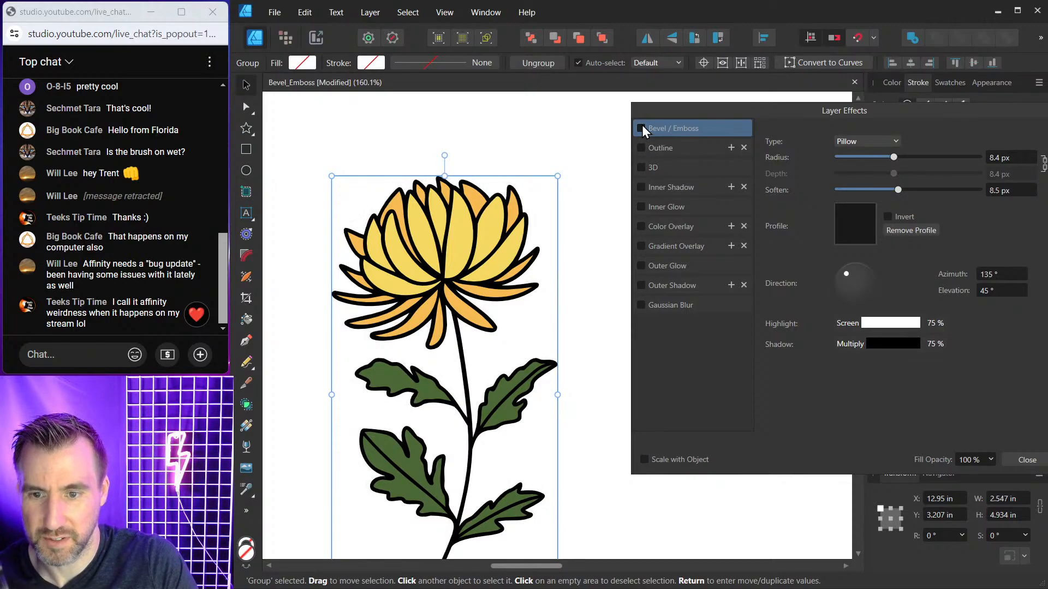
{"action": "left_click", "coordinate": [641, 128]}
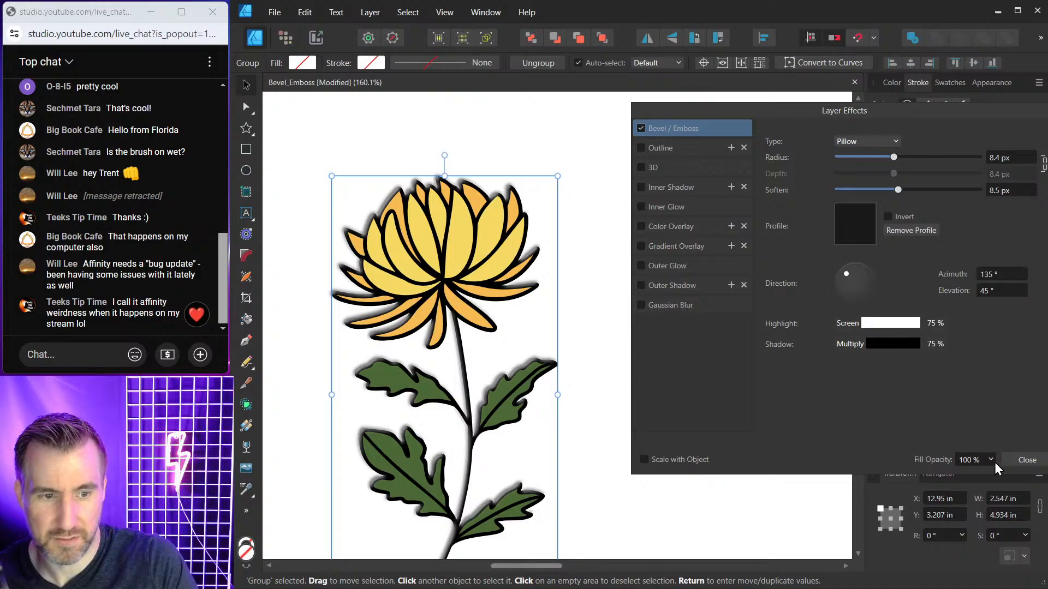
{"action": "left_click", "coordinate": [1025, 460]}
- Apply a Pillow Bevel / Emboss effect to the orange ABC text with radius 21.1 px and close Layer Effects
{"action": "left_click", "coordinate": [706, 342]}
{"action": "scroll", "coordinate": [706, 338], "scroll_direction": "down", "scroll_amount": 4}
{"action": "left_click_drag", "start_coordinate": [779, 327], "coordinate": [427, 301]}
{"action": "left_click", "coordinate": [565, 328]}
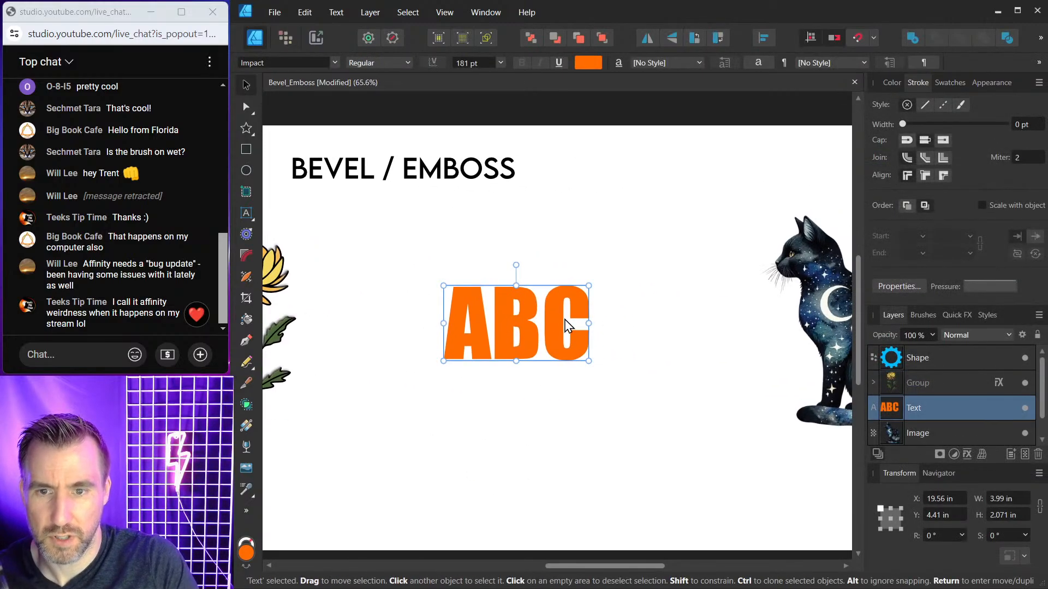
{"action": "scroll", "coordinate": [545, 317], "scroll_direction": "up", "scroll_amount": 3}
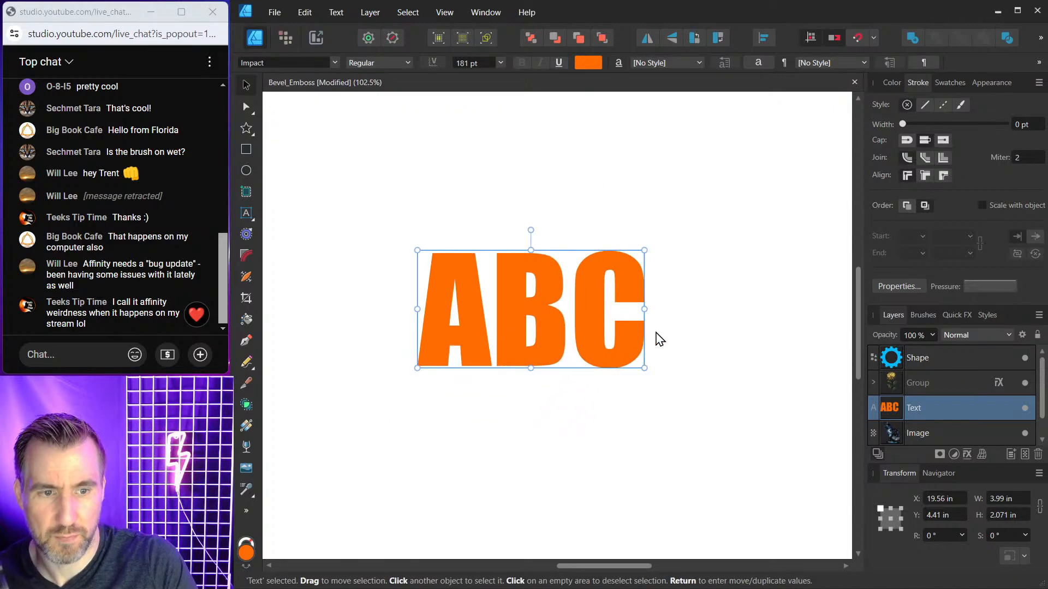
{"action": "left_click", "coordinate": [965, 454]}
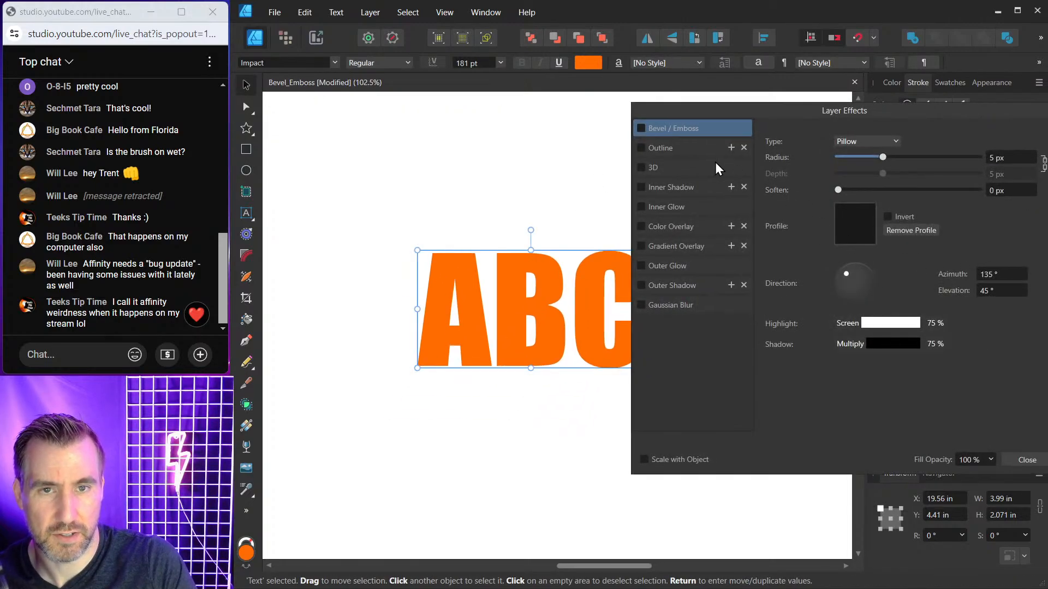
{"action": "left_click", "coordinate": [641, 128]}
{"action": "left_click_drag", "start_coordinate": [877, 158], "coordinate": [916, 160]}
{"action": "left_click_drag", "start_coordinate": [555, 201], "coordinate": [505, 169]}
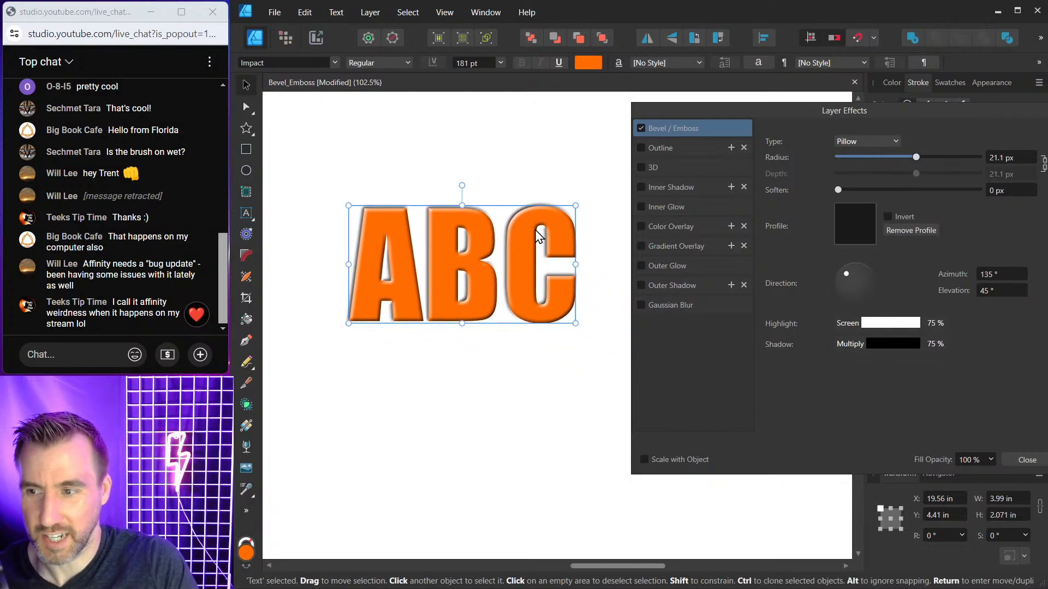
{"action": "left_click", "coordinate": [1025, 460]}
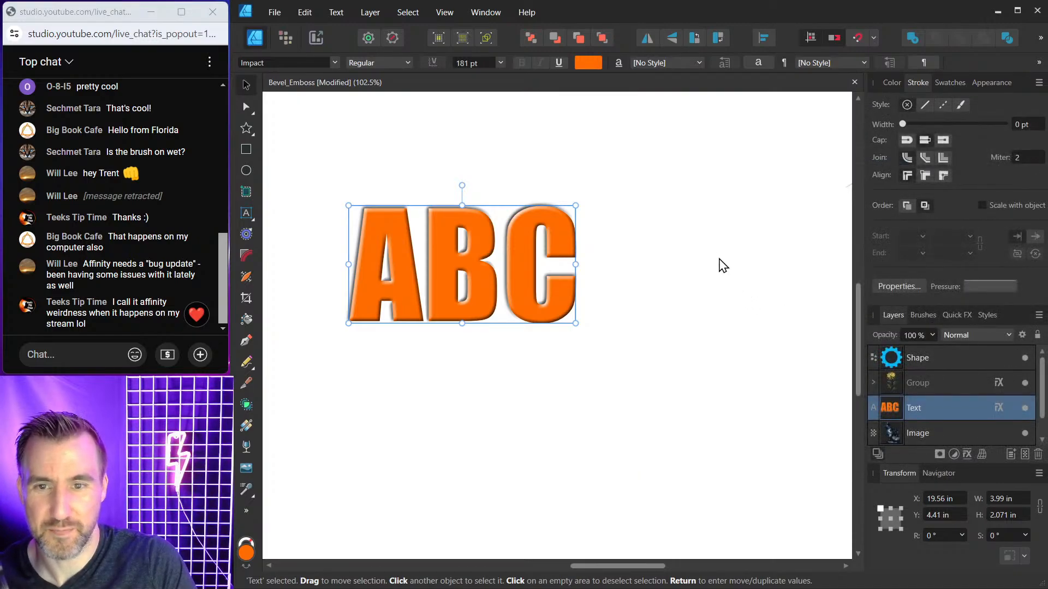
- Apply a Pillow Bevel / Emboss effect to the cat image with radius 20.4 px
{"action": "left_click", "coordinate": [722, 257]}
{"action": "left_click_drag", "start_coordinate": [774, 226], "coordinate": [355, 260]}
{"action": "left_click_drag", "start_coordinate": [533, 254], "coordinate": [436, 248]}
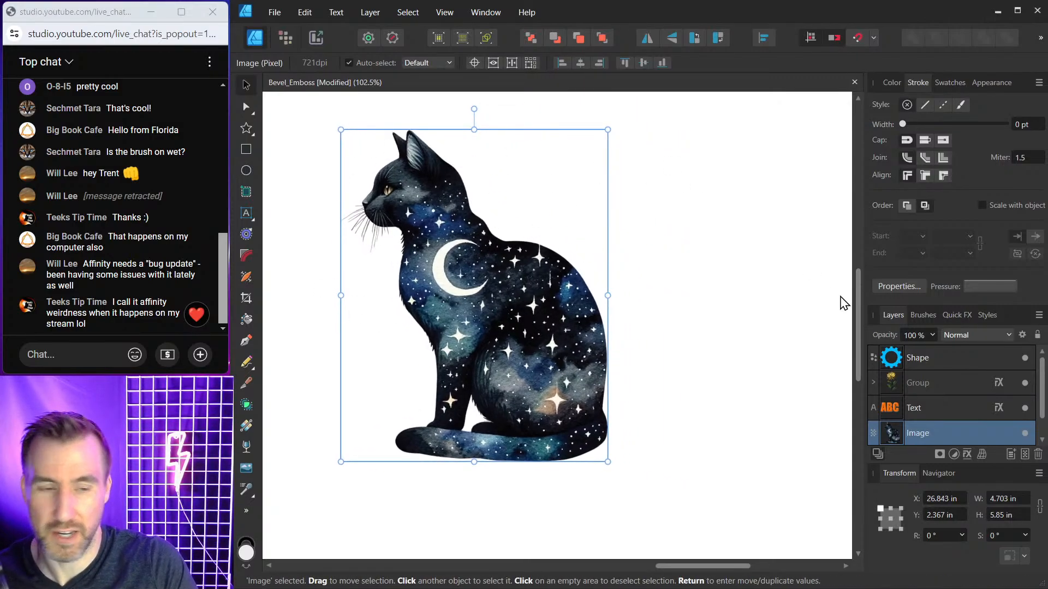
{"action": "left_click", "coordinate": [967, 453]}
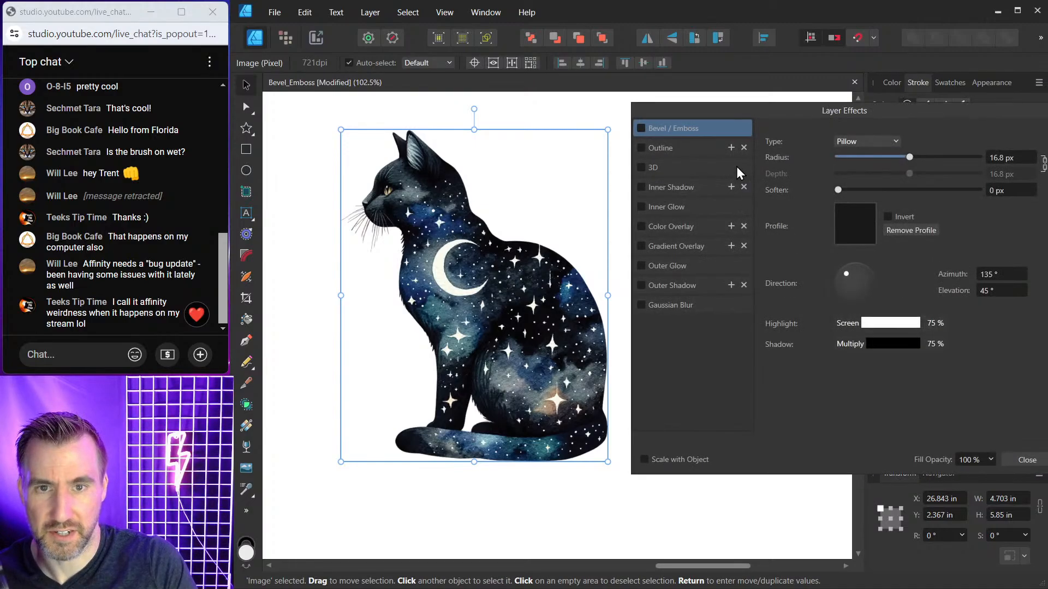
{"action": "left_click", "coordinate": [641, 128]}
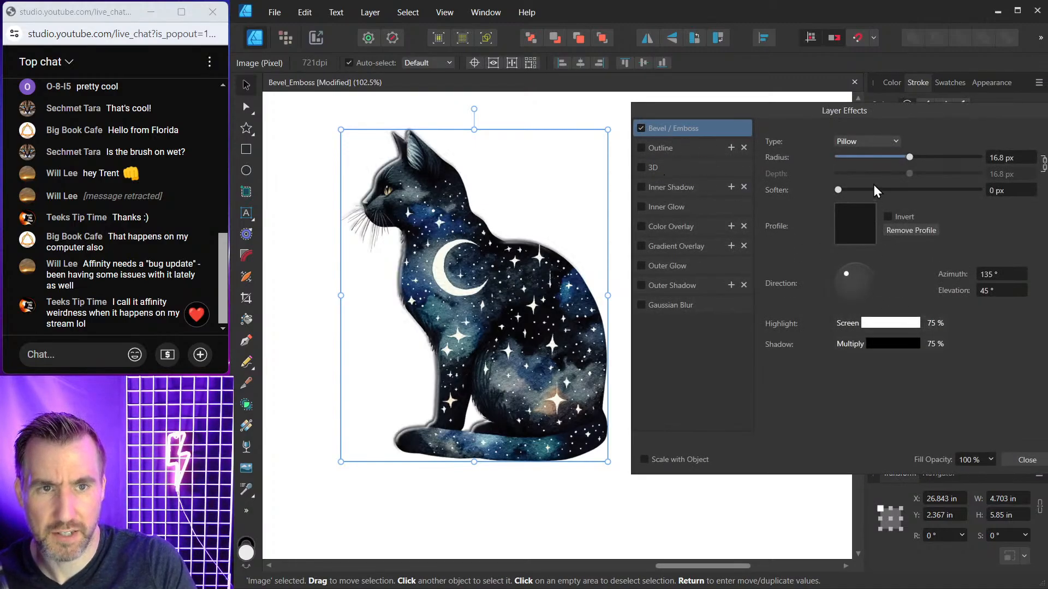
{"action": "mouse_move", "coordinate": [910, 158]}
{"action": "left_mouse_down"}
{"action": "mouse_move", "coordinate": [936, 157]}
{"action": "mouse_move", "coordinate": [915, 157]}
{"action": "left_mouse_up"}
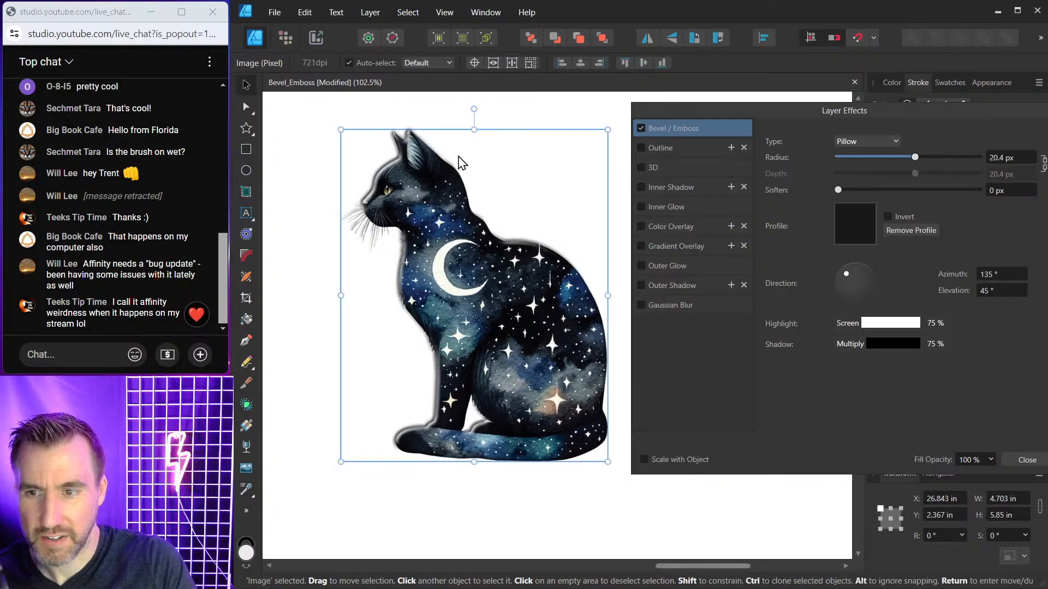
- Compare the cat image's edges with and without its Bevel / Emboss effect, leaving the effect enabled
{"action": "scroll", "coordinate": [365, 165], "scroll_direction": "up", "scroll_amount": 3}
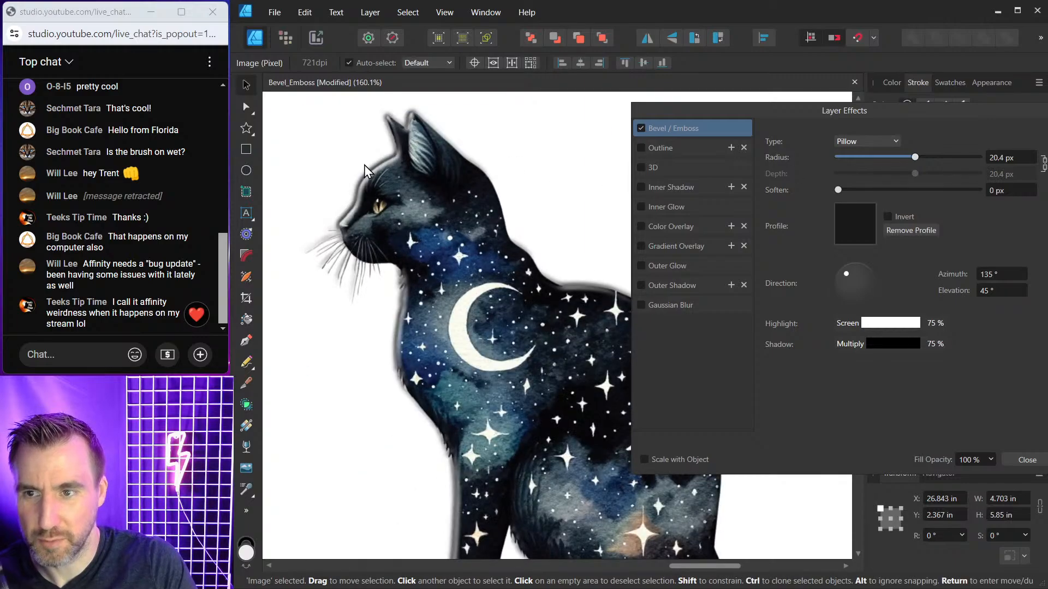
{"action": "left_click", "coordinate": [641, 129]}
{"action": "left_click", "coordinate": [641, 129]}
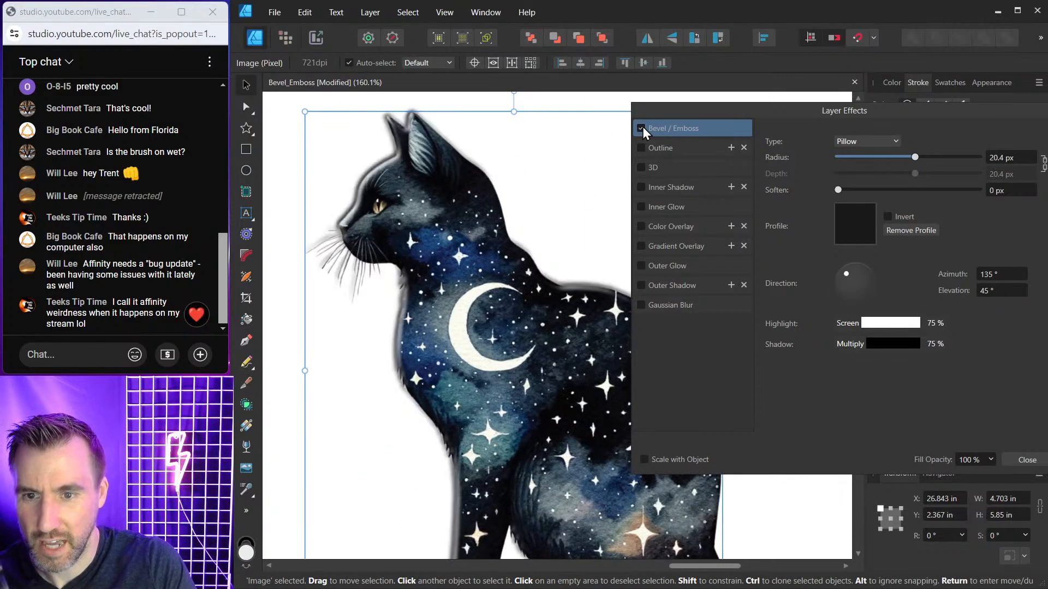
{"action": "left_click", "coordinate": [642, 128]}
{"action": "left_click", "coordinate": [641, 128]}
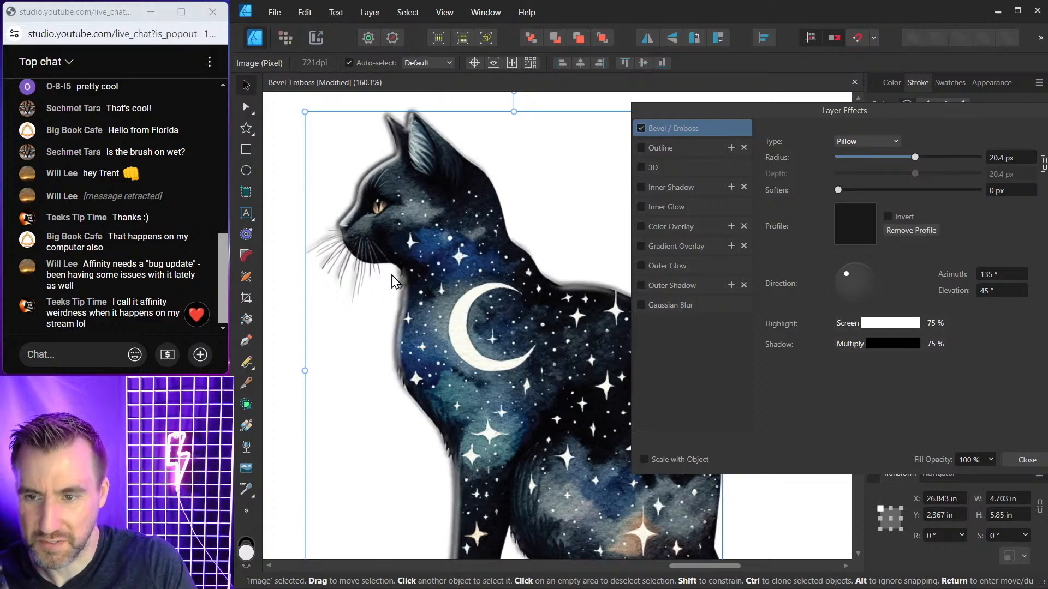
{"action": "scroll", "coordinate": [427, 431], "scroll_direction": "down", "scroll_amount": 3}
{"action": "scroll", "coordinate": [469, 306], "scroll_direction": "up", "scroll_amount": 2}
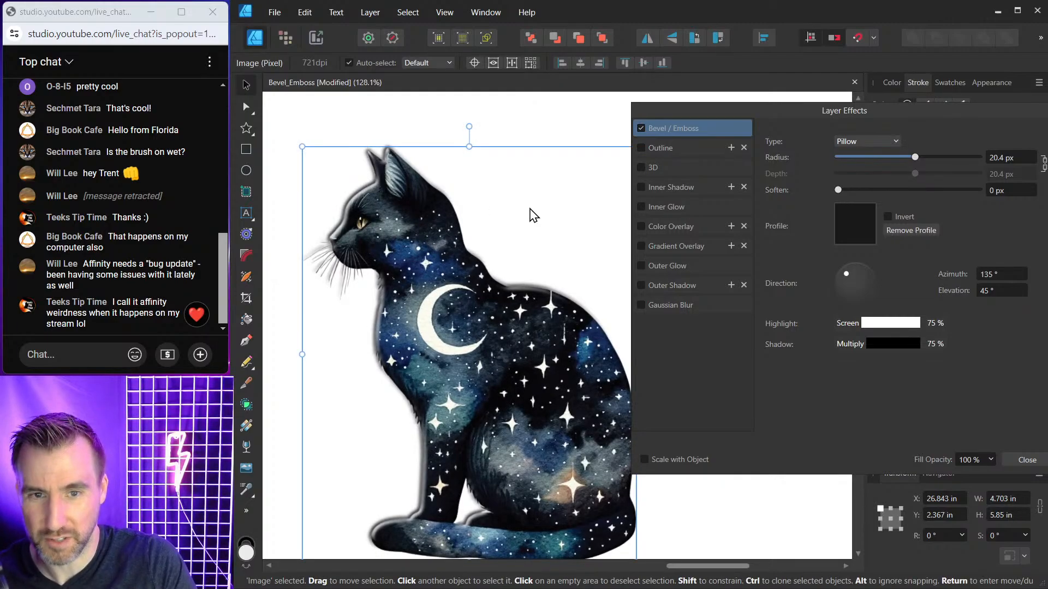
- Set the cat's bevel radius to 6.7 px, close Layer Effects and view all the embossed examples
{"action": "left_click_drag", "start_coordinate": [914, 157], "coordinate": [887, 157]}
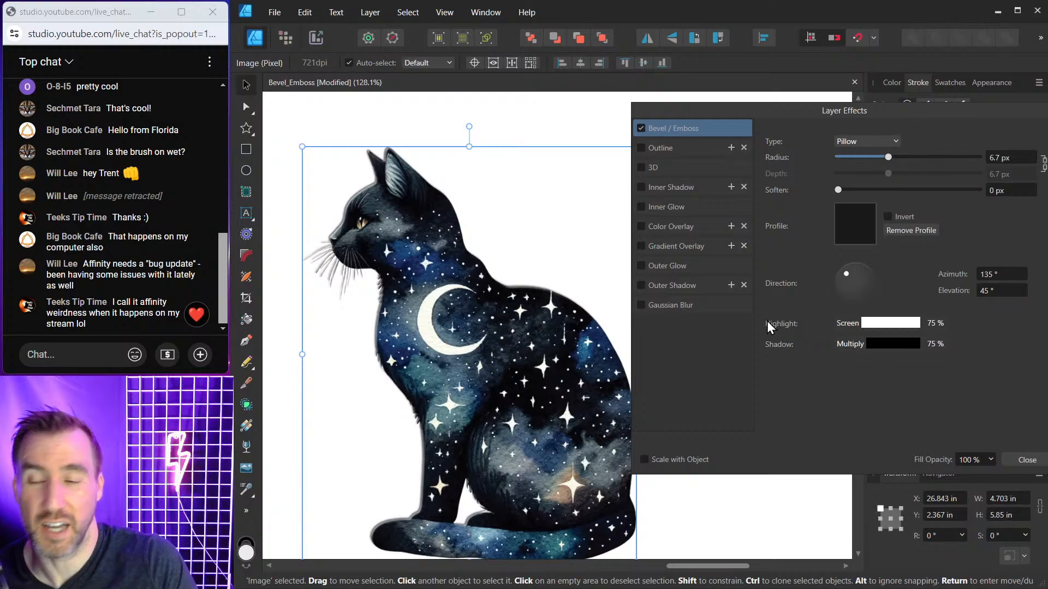
{"action": "left_click", "coordinate": [1036, 467]}
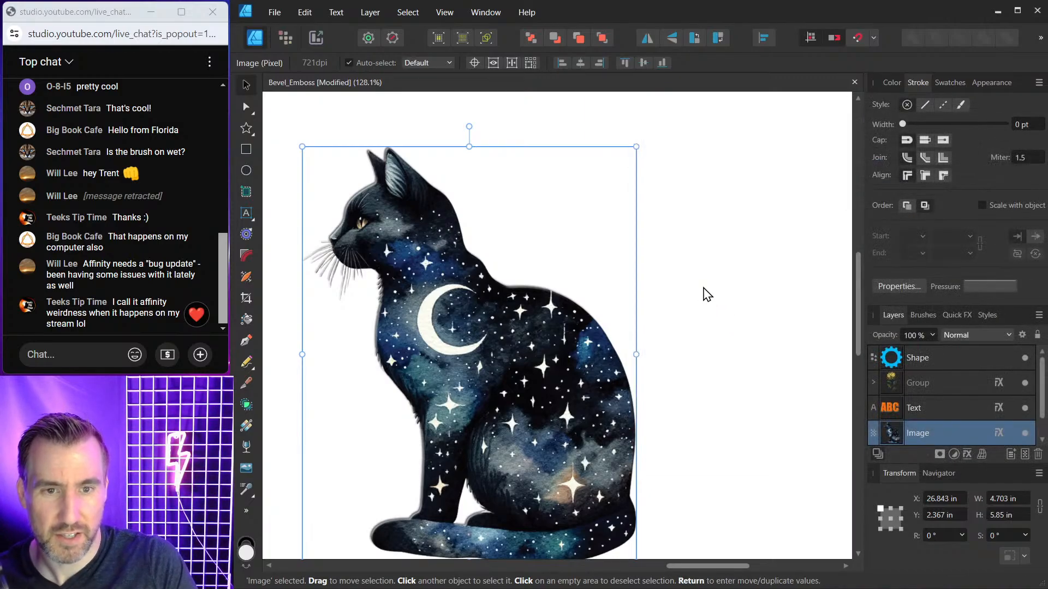
{"action": "scroll", "coordinate": [704, 293], "scroll_direction": "down", "scroll_amount": 5, "text": "ctrl"}
{"action": "left_click_drag", "start_coordinate": [651, 206], "coordinate": [676, 203]}
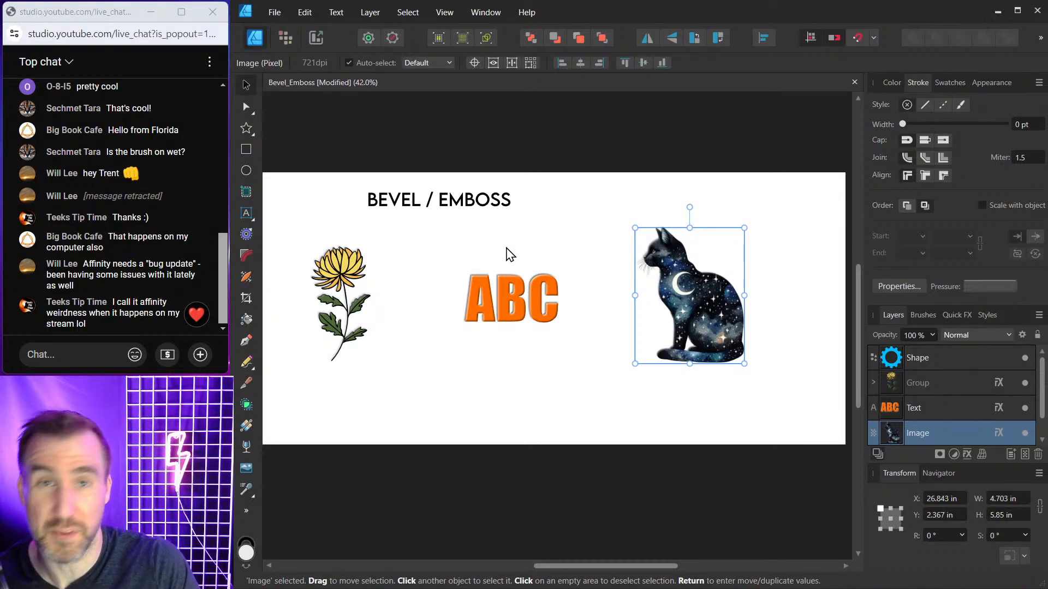
{"action": "left_click_drag", "start_coordinate": [493, 258], "coordinate": [526, 253]}
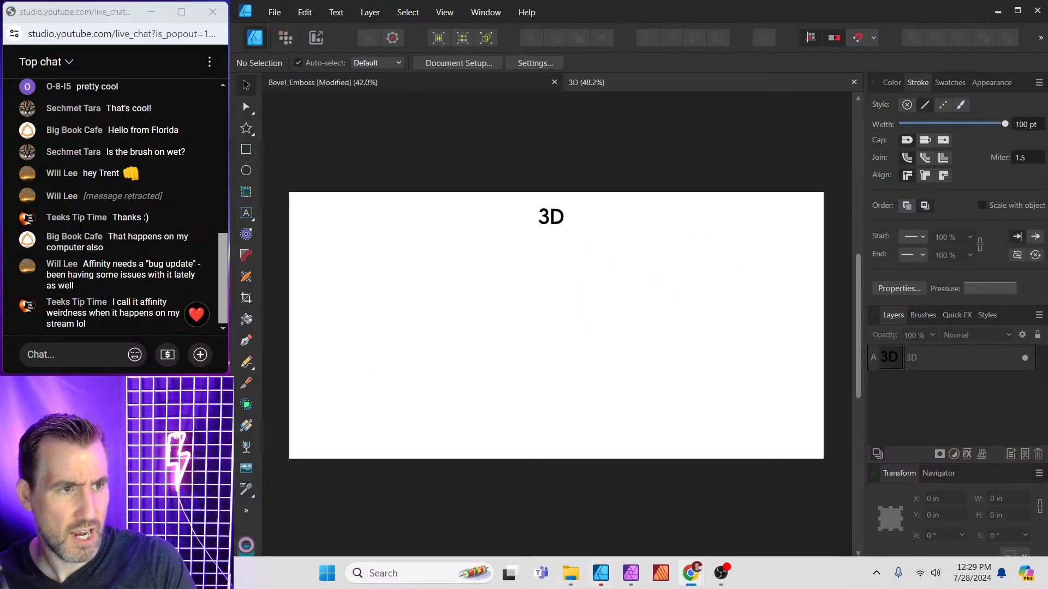
- Draw a circle about 5.95 in across below the 3D title and reset it to the default style
{"action": "left_click", "coordinate": [248, 172]}
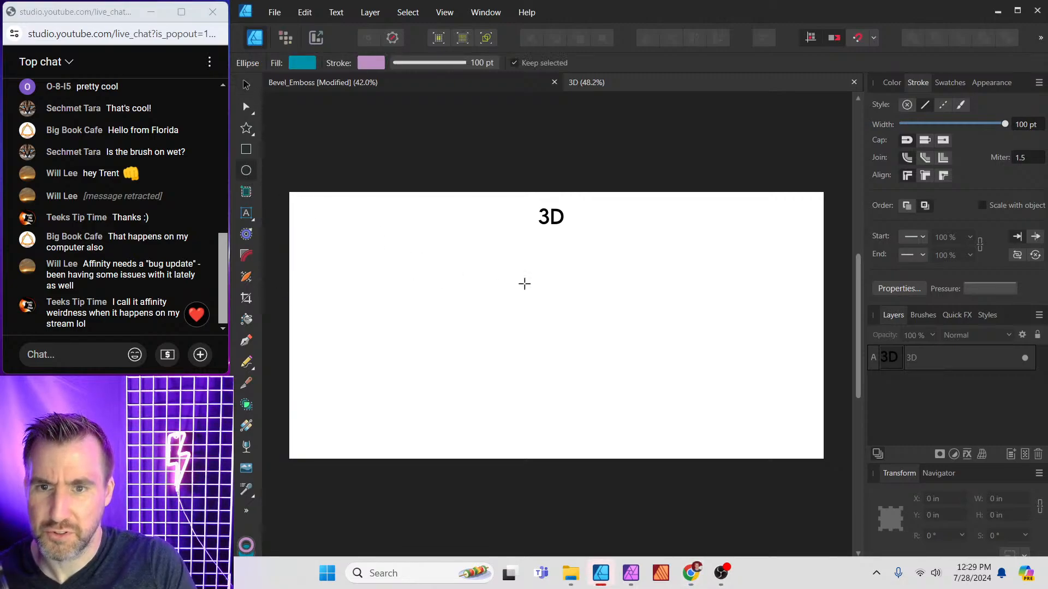
{"action": "mouse_move", "coordinate": [475, 237]}
{"action": "left_mouse_down"}
{"action": "mouse_move", "coordinate": [650, 376]}
{"action": "mouse_move", "coordinate": [670, 434]}
{"action": "left_mouse_up"}
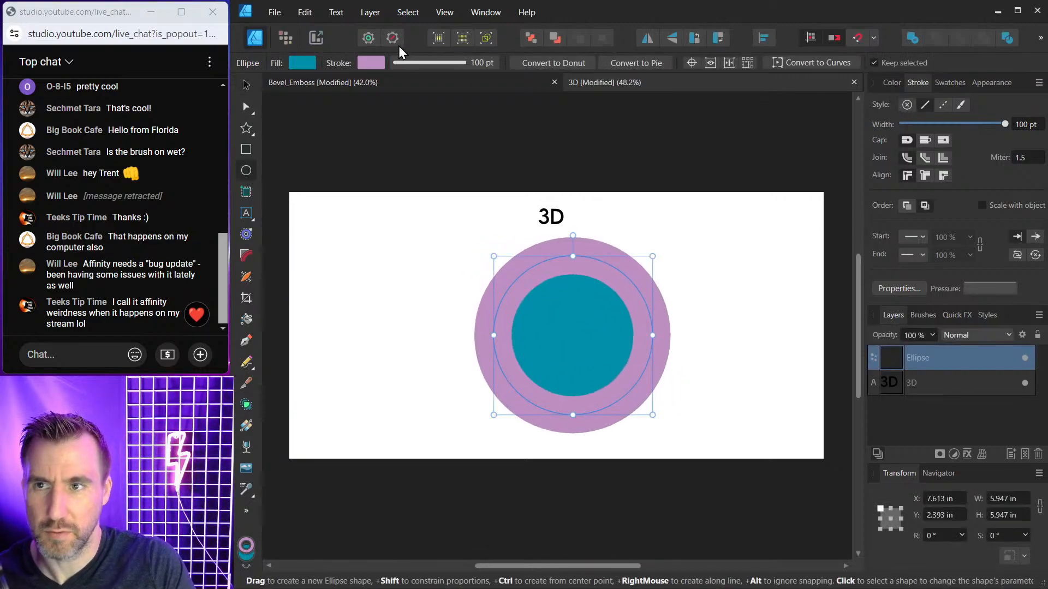
{"action": "left_click", "coordinate": [397, 38]}
- Fill the circle with light blue 00C3FF without a stroke and centre it beneath the 3D title
{"action": "left_click", "coordinate": [892, 82]}
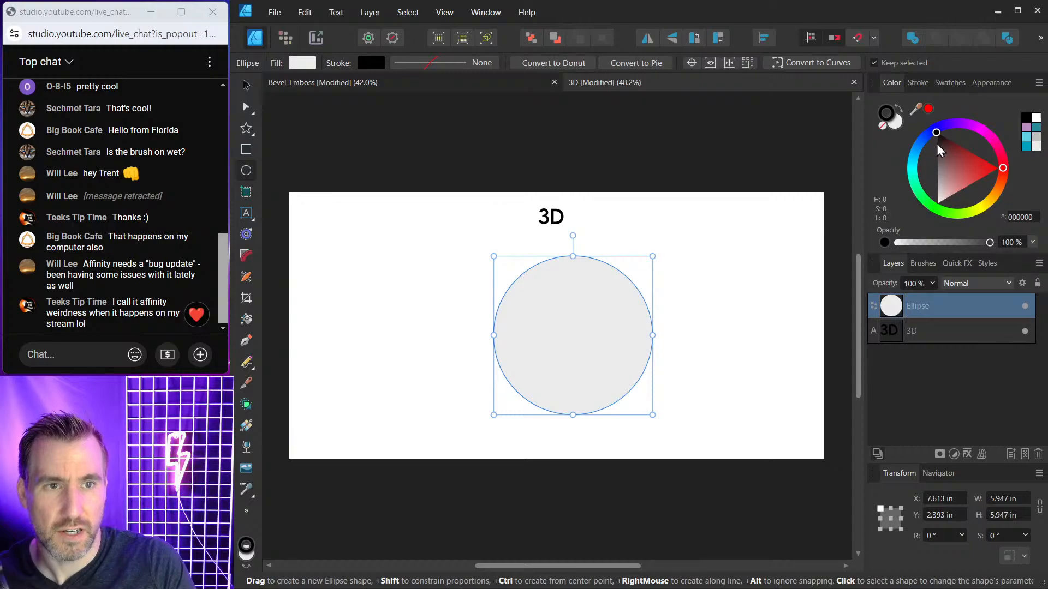
{"action": "left_click", "coordinate": [921, 145]}
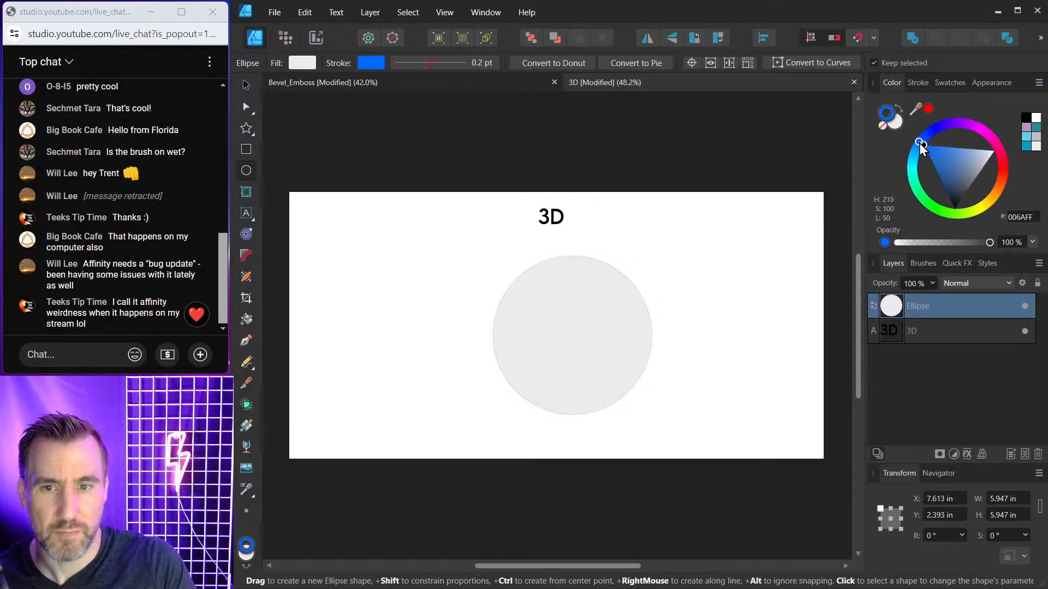
{"action": "left_click", "coordinate": [881, 123]}
{"action": "left_click_drag", "start_coordinate": [931, 137], "coordinate": [926, 161]}
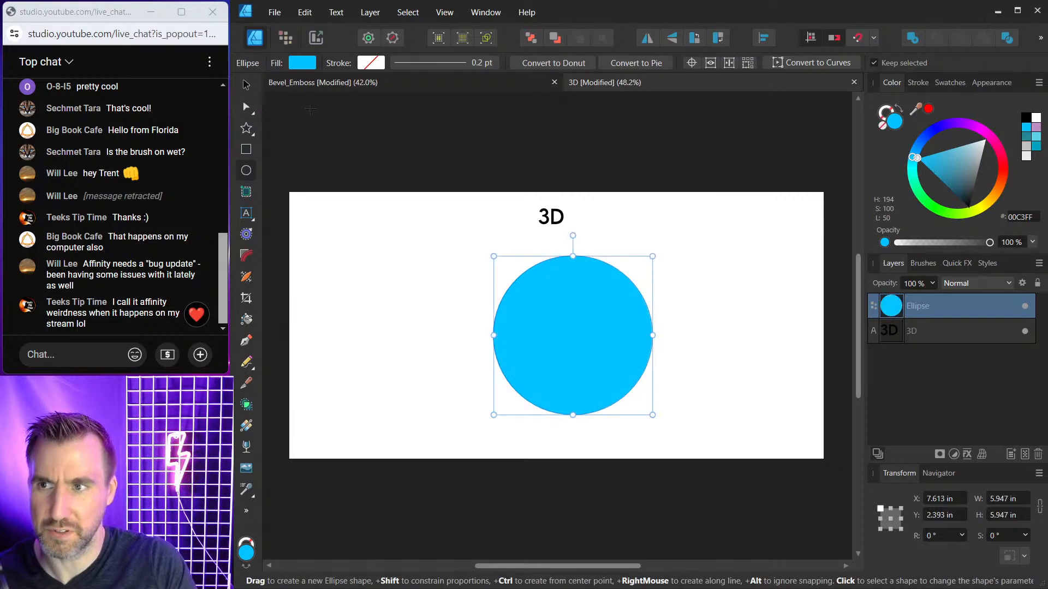
{"action": "key", "text": "v"}
{"action": "left_click_drag", "start_coordinate": [631, 308], "coordinate": [614, 308]}
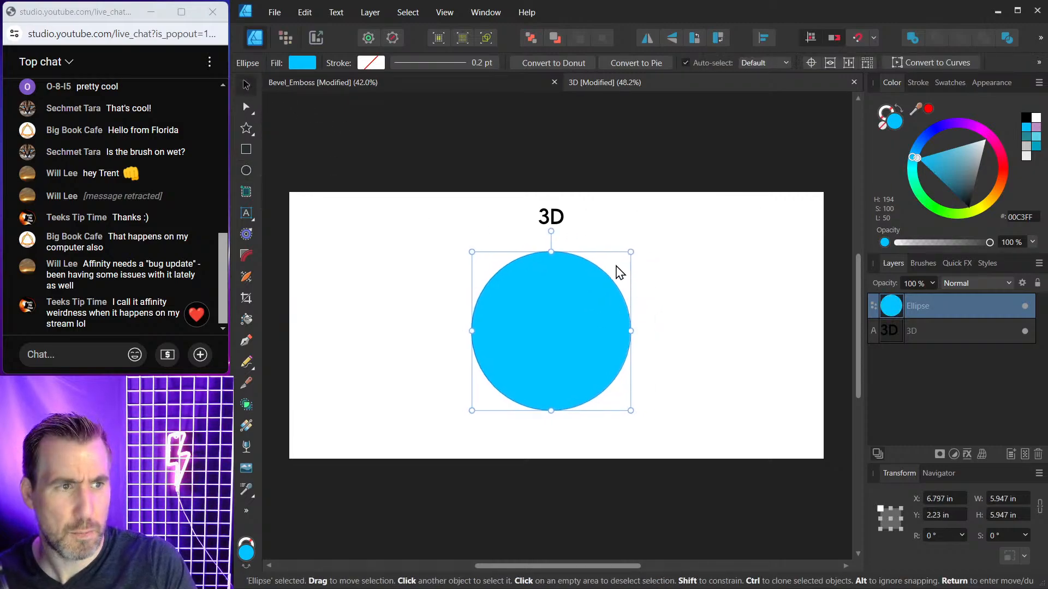
- Apply a 3D layer effect to the circle with radius 34.3 px and soften 11.2 px, comparing it switched off and on
{"action": "scroll", "coordinate": [641, 307], "scroll_direction": "up", "scroll_amount": 2}
{"action": "left_click", "coordinate": [952, 454]}
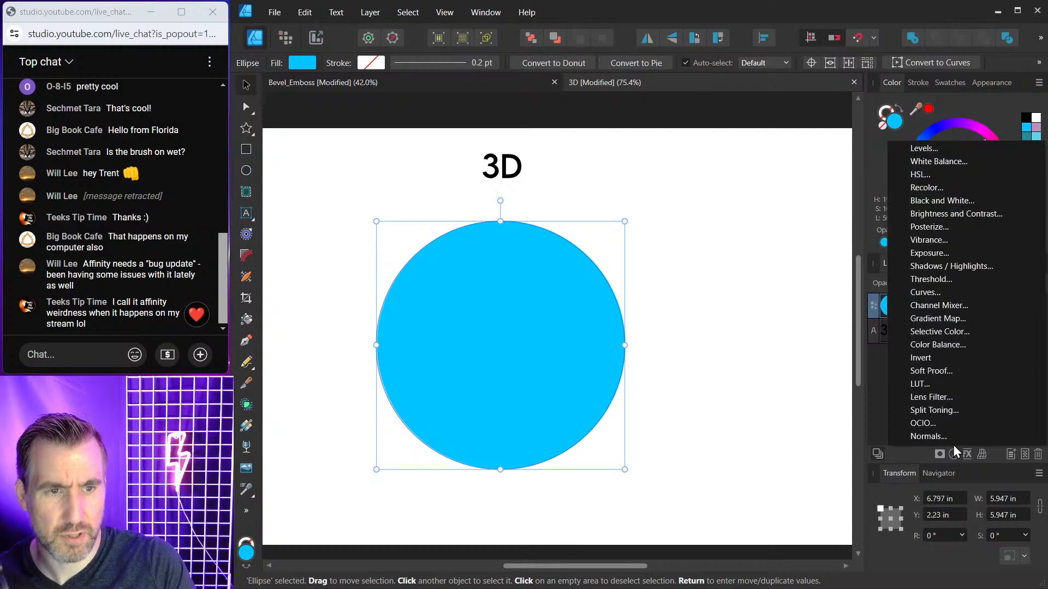
{"action": "left_click", "coordinate": [879, 388]}
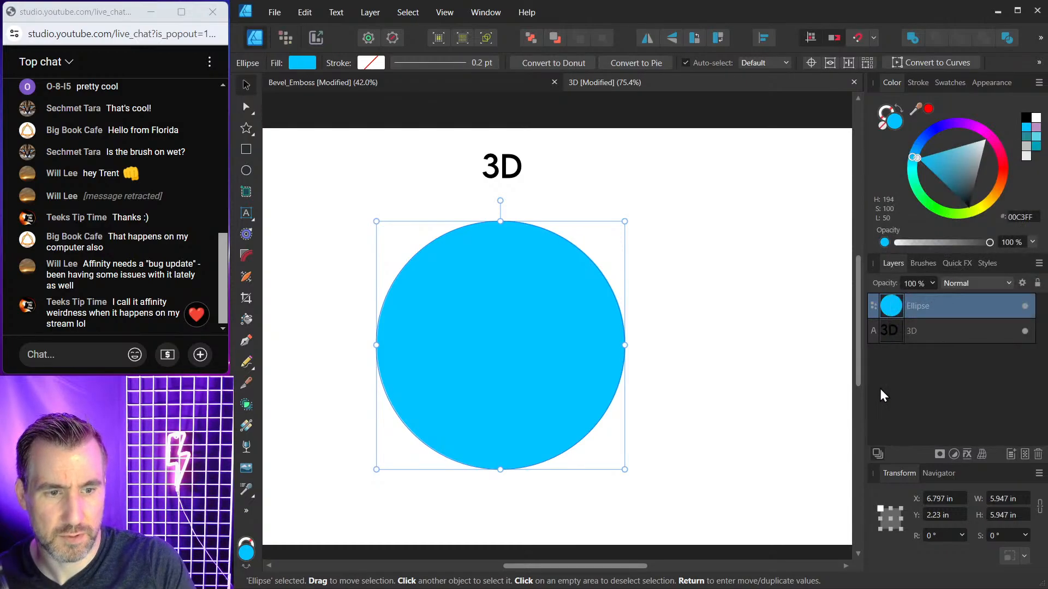
{"action": "left_click", "coordinate": [966, 454]}
{"action": "left_click", "coordinate": [643, 167]}
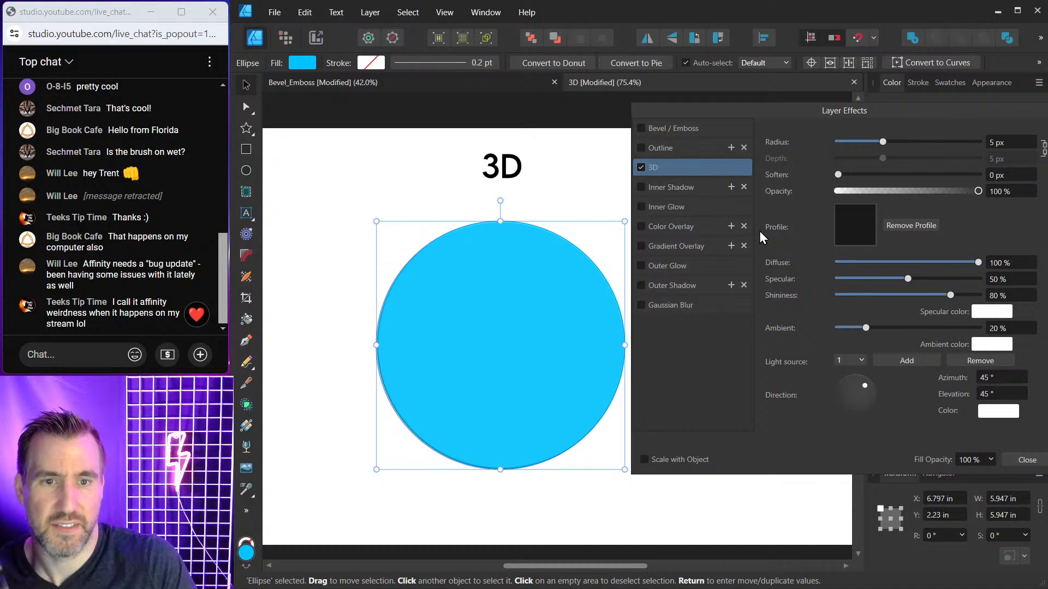
{"action": "left_click_drag", "start_coordinate": [850, 180], "coordinate": [852, 175]}
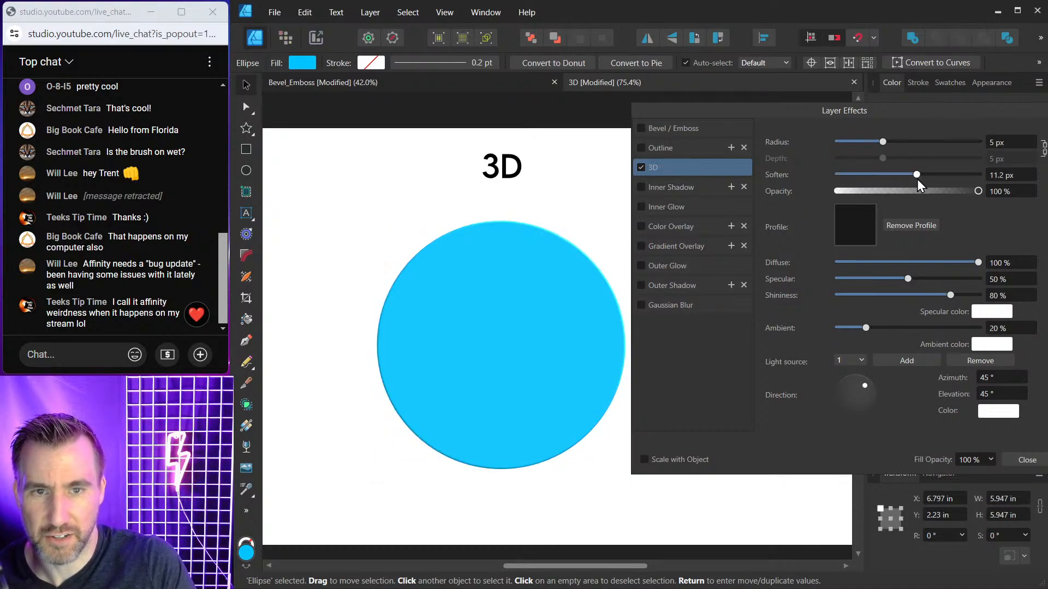
{"action": "left_click_drag", "start_coordinate": [882, 142], "coordinate": [937, 145]}
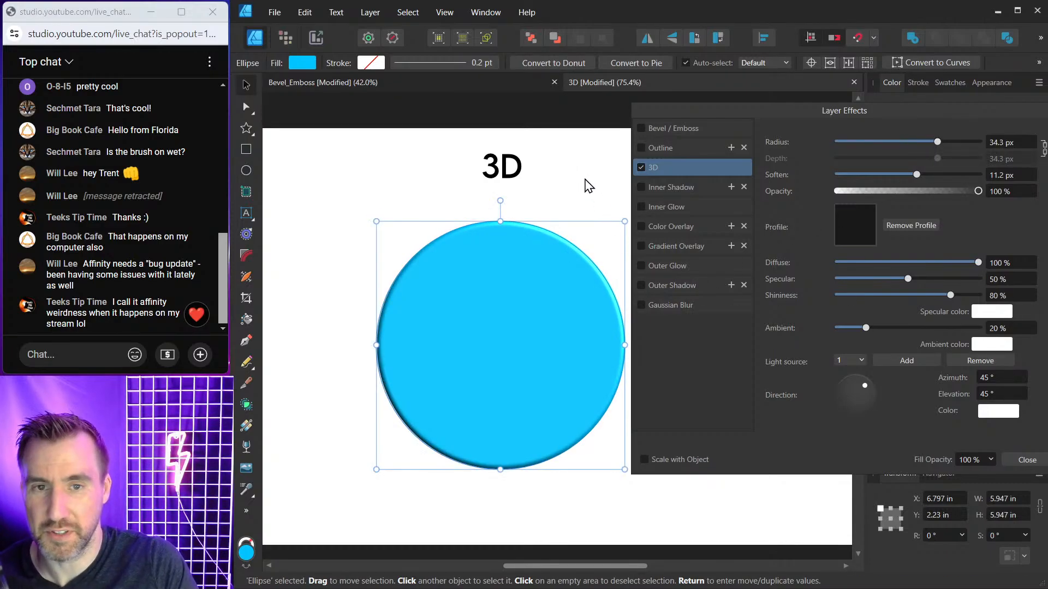
{"action": "left_click", "coordinate": [640, 168]}
{"action": "key", "text": "ctrl+z"}
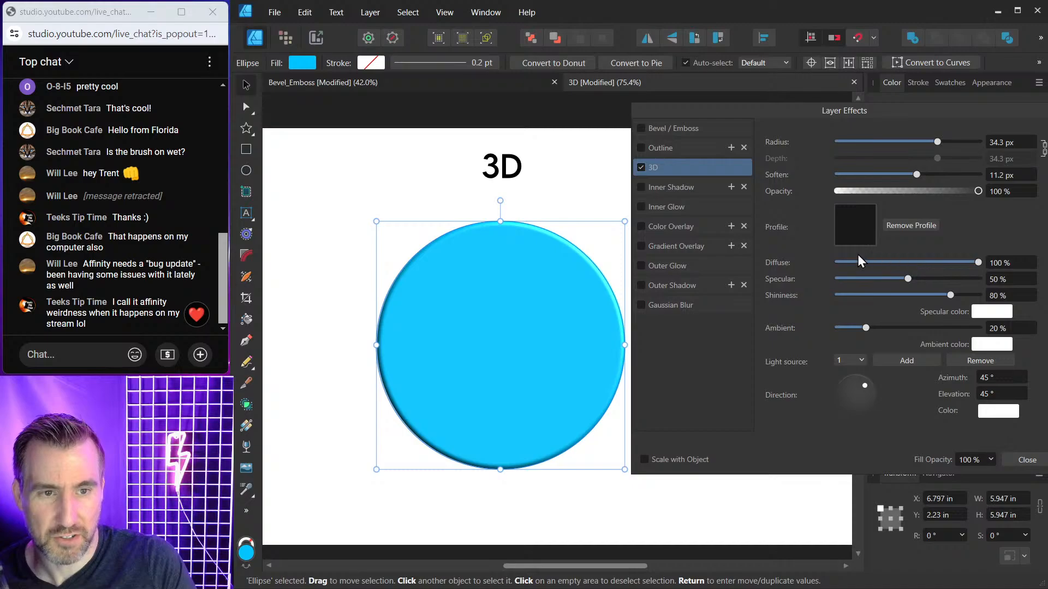
- Give the circle's 3D effect the straight diagonal standard profile and set specular to 80 %
{"action": "left_click", "coordinate": [860, 229]}
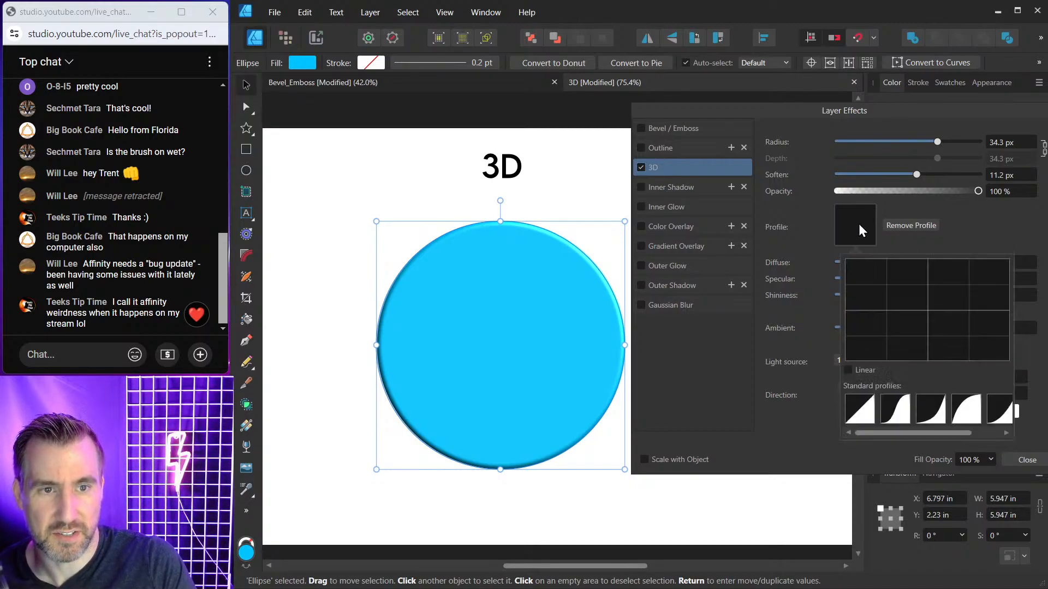
{"action": "left_click", "coordinate": [869, 402]}
{"action": "left_click", "coordinate": [789, 309]}
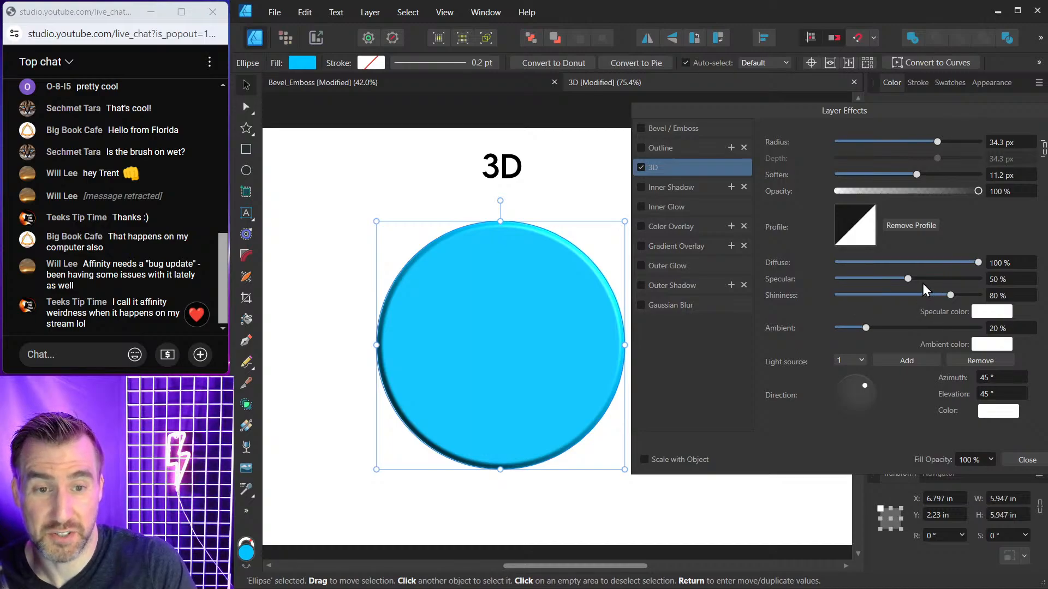
{"action": "left_click_drag", "start_coordinate": [908, 278], "coordinate": [949, 279]}
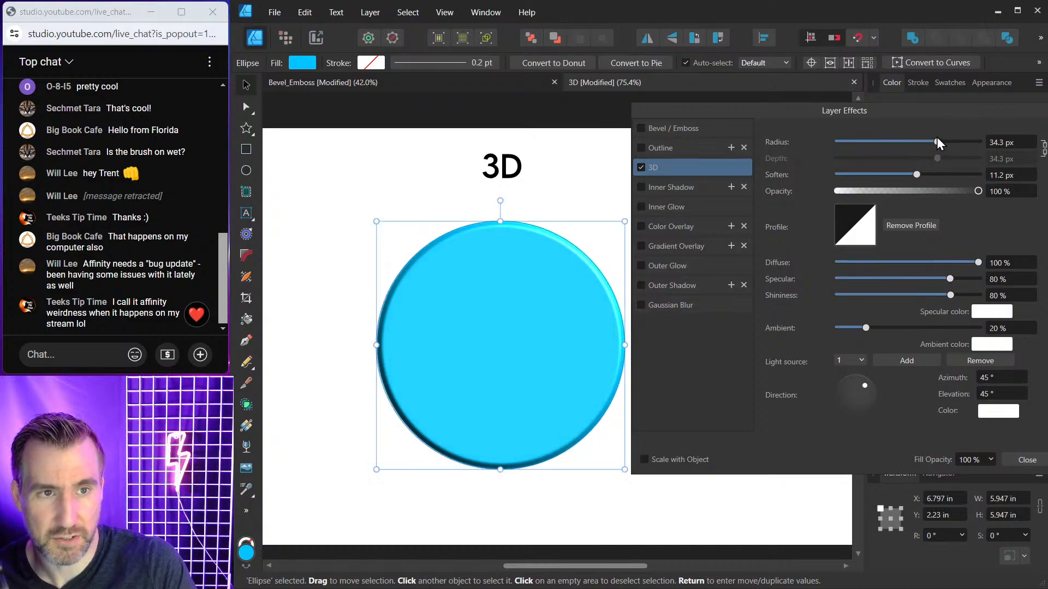
- Try larger 3D effect radii of 100 px, 300 px and 500 px on the circle
{"action": "mouse_move", "coordinate": [937, 142]}
{"action": "left_mouse_down"}
{"action": "mouse_move", "coordinate": [1001, 146]}
{"action": "mouse_move", "coordinate": [974, 113]}
{"action": "left_mouse_up"}
{"action": "left_click", "coordinate": [1011, 140]}
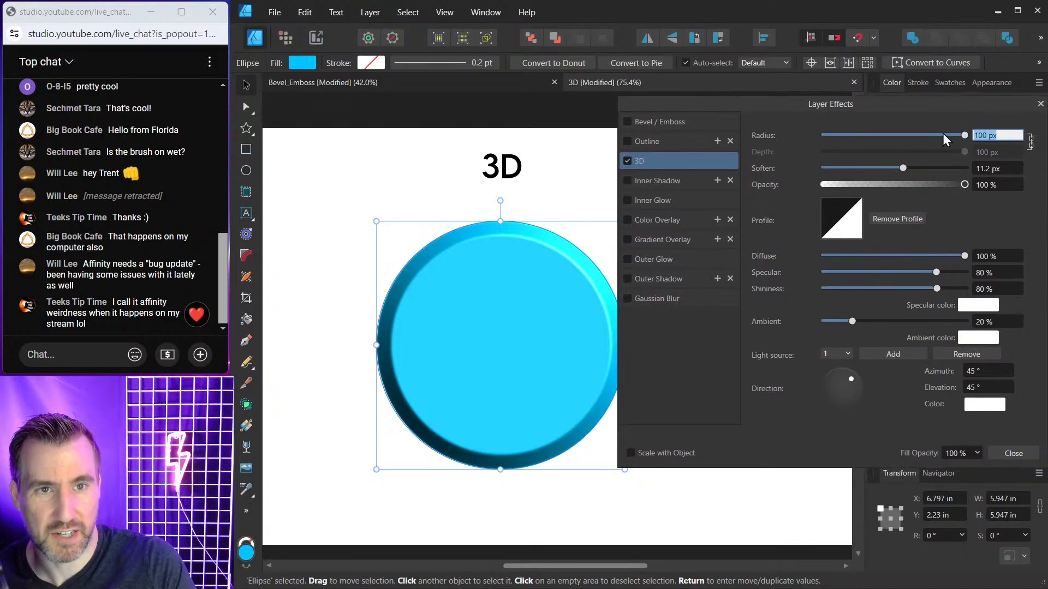
{"action": "type", "text": "300"}
{"action": "key", "text": "Return"}
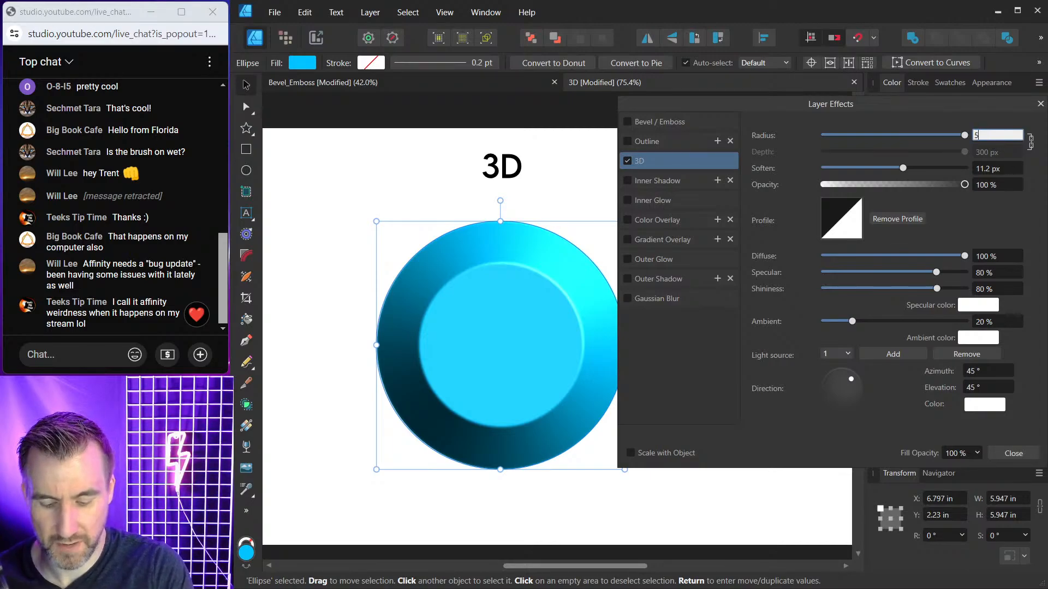
{"action": "type", "text": "500"}
{"action": "key", "text": "Return"}
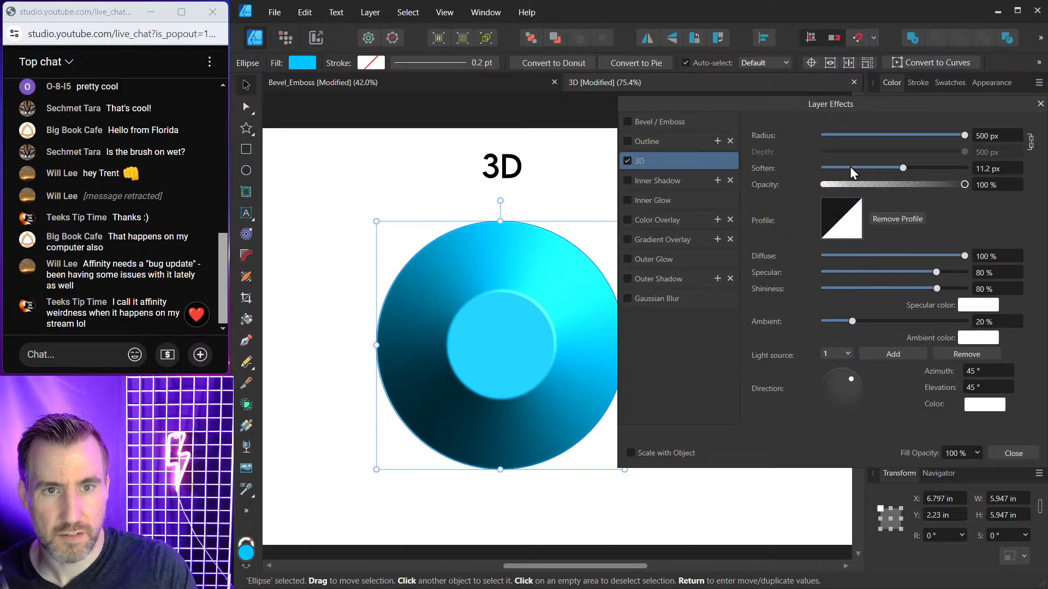
- Set the 3D effect's soften to 20 px and its radius to 700 px
{"action": "mouse_move", "coordinate": [907, 167]}
{"action": "left_mouse_down"}
{"action": "mouse_move", "coordinate": [822, 170]}
{"action": "mouse_move", "coordinate": [1020, 178]}
{"action": "left_mouse_up"}
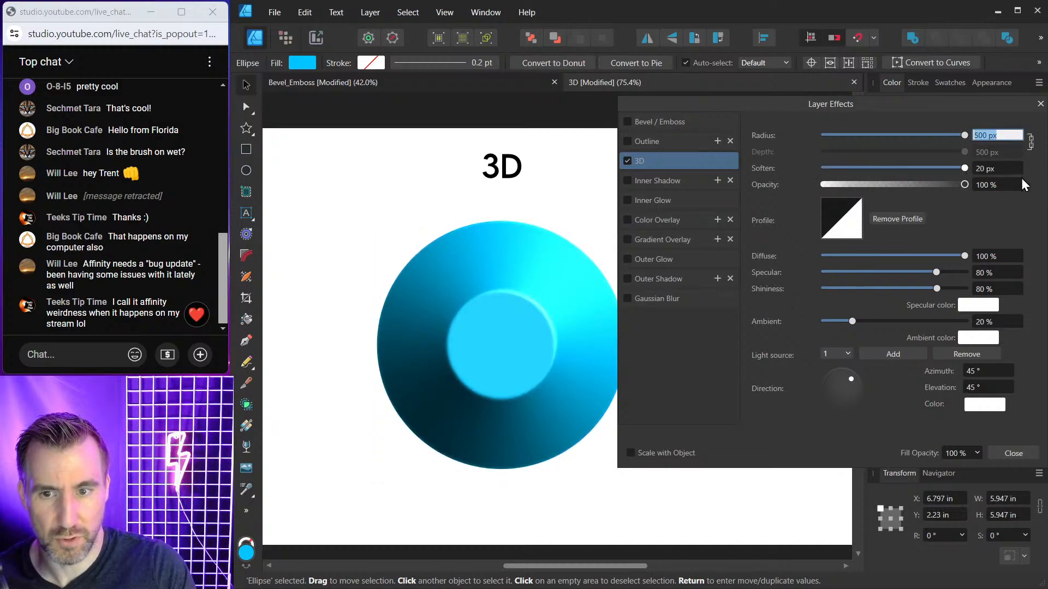
{"action": "left_click", "coordinate": [993, 135]}
{"action": "left_click_drag", "start_coordinate": [993, 134], "coordinate": [910, 116]}
{"action": "type", "text": "700"}
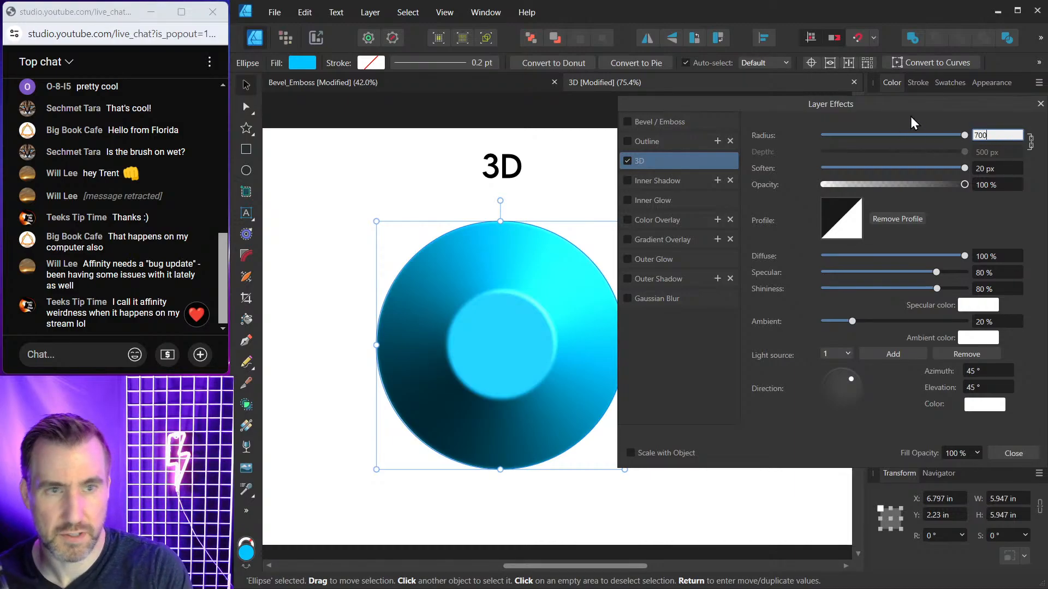
{"action": "key", "text": "Return"}
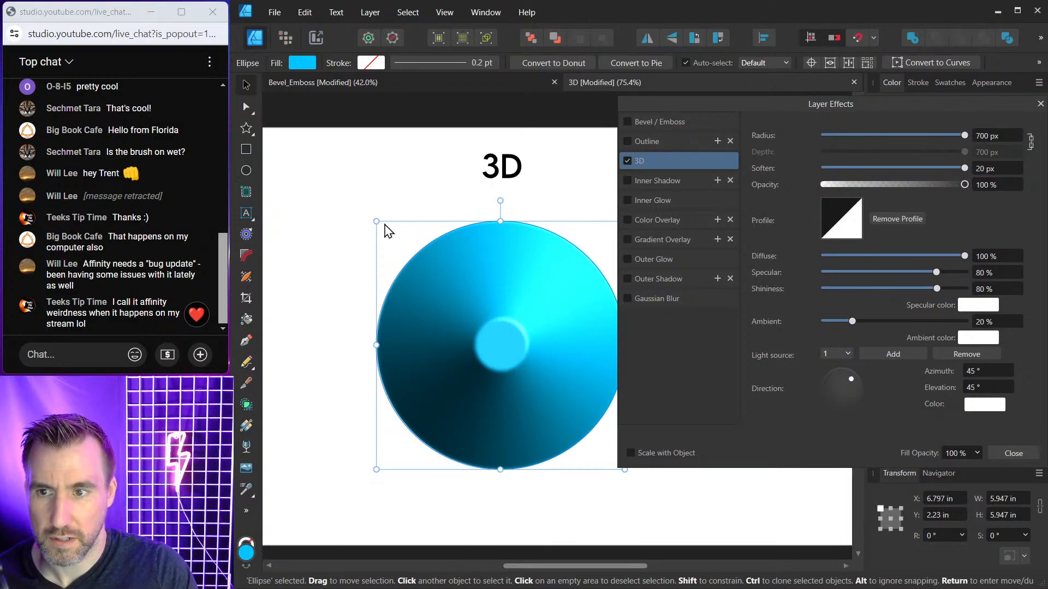
- Shrink the circle to about 2.96 in across and remove the 3D effect's profile
{"action": "left_click_drag", "start_coordinate": [378, 223], "coordinate": [485, 333]}
{"action": "left_click_drag", "start_coordinate": [583, 401], "coordinate": [501, 317]}
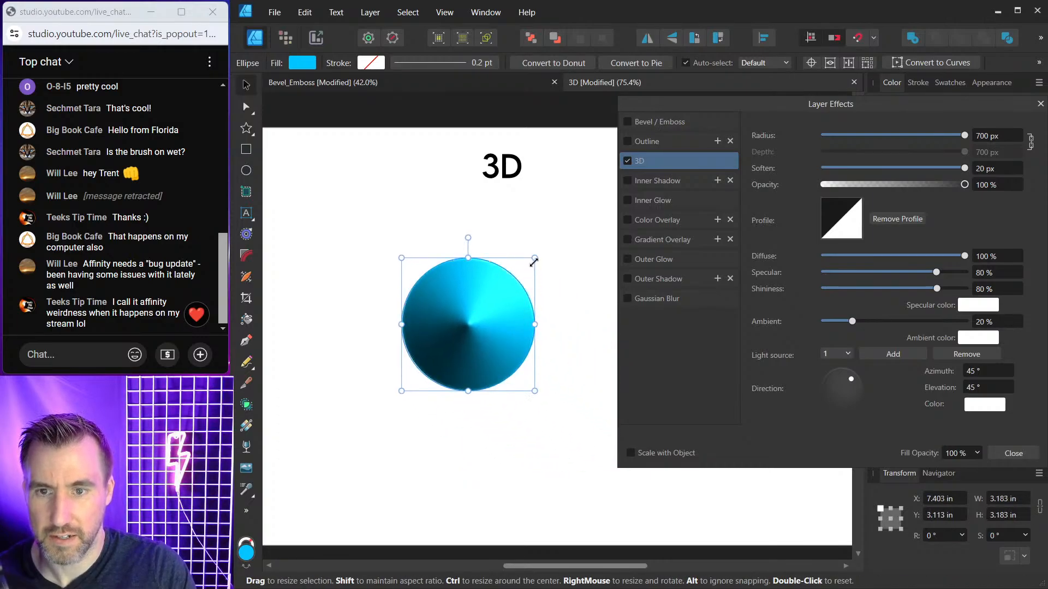
{"action": "left_click_drag", "start_coordinate": [535, 258], "coordinate": [525, 267]}
{"action": "left_click", "coordinate": [898, 219]}
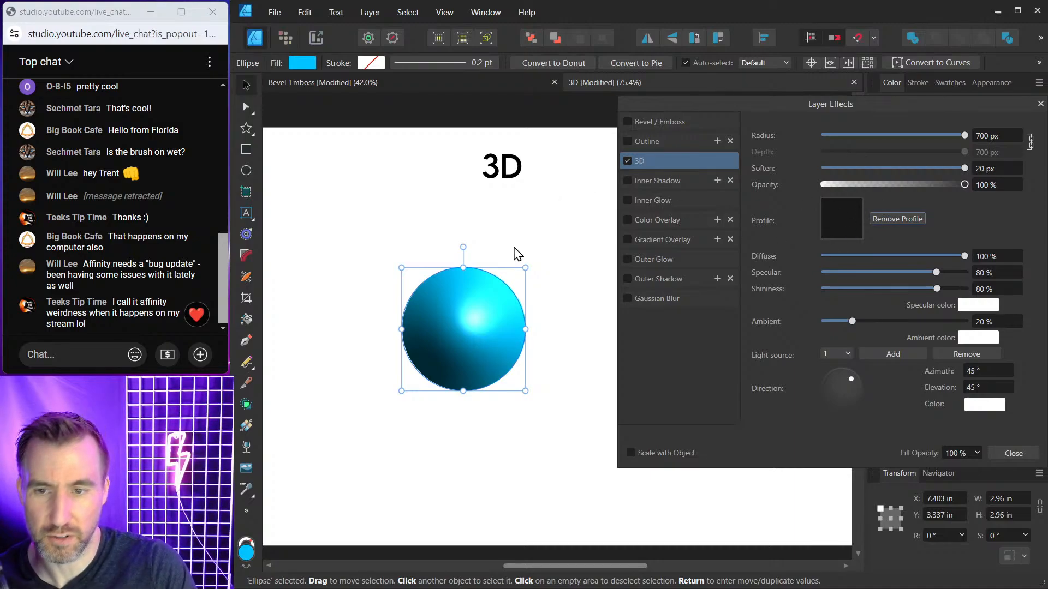
- Set the circle's 3D effect to 84 % diffuse and 15 % specular
{"action": "left_click_drag", "start_coordinate": [964, 256], "coordinate": [953, 257]}
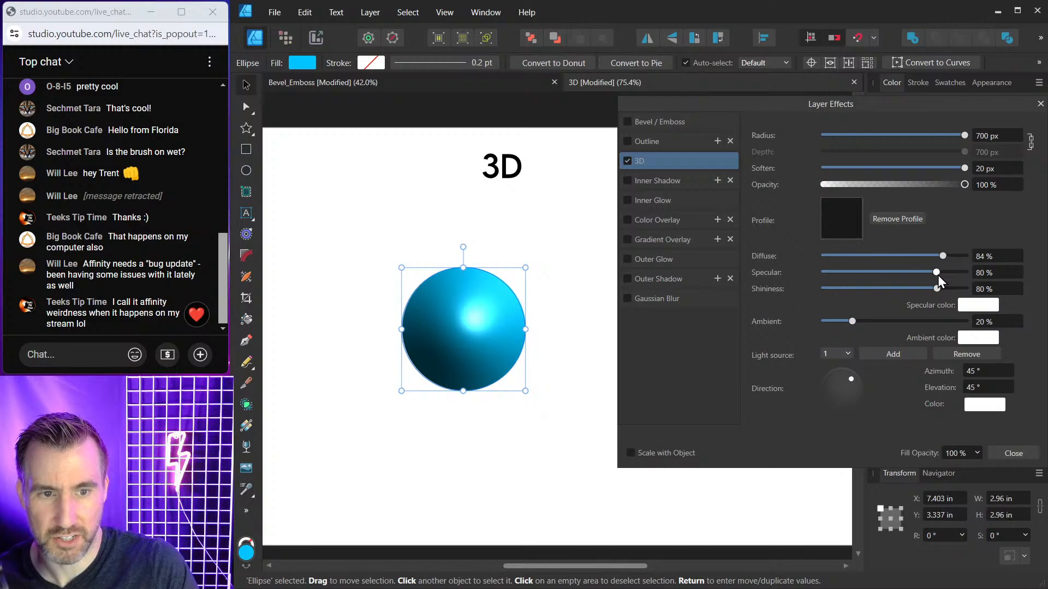
{"action": "left_click_drag", "start_coordinate": [937, 275], "coordinate": [857, 285]}
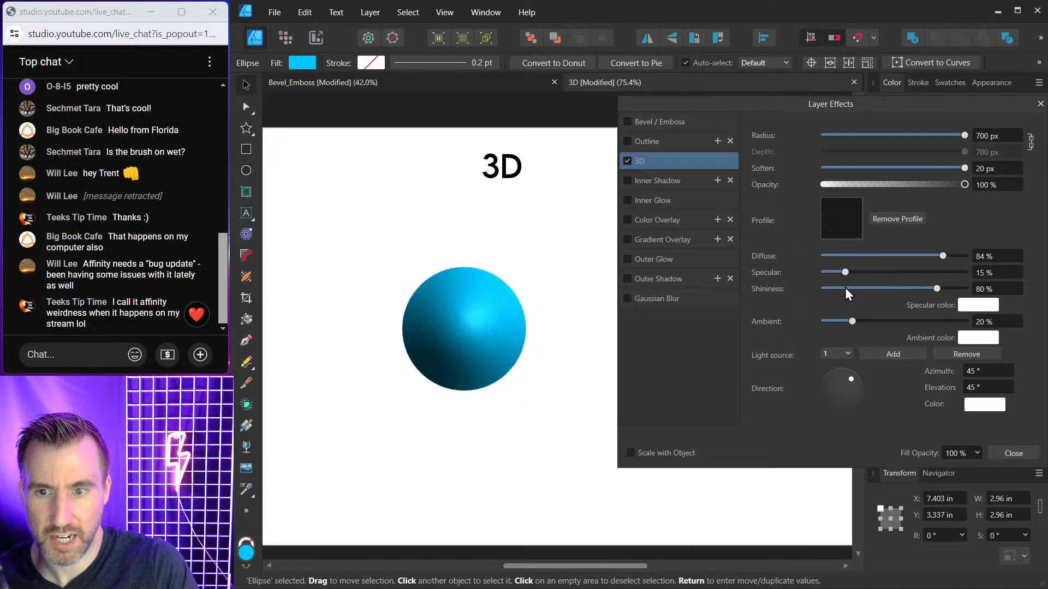
- Aim the 3D effect's light source 1 at azimuth 143.3° and elevation 31.2°
{"action": "left_click_drag", "start_coordinate": [582, 346], "coordinate": [581, 333]}
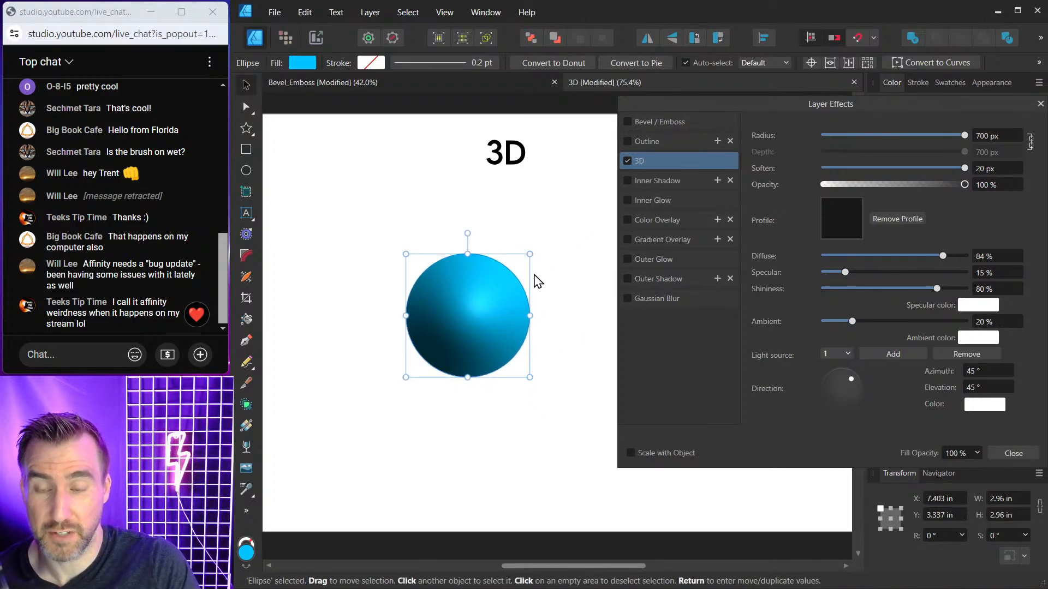
{"action": "scroll", "coordinate": [538, 281], "scroll_direction": "up", "scroll_amount": 1}
{"action": "scroll", "coordinate": [534, 300], "scroll_direction": "down", "scroll_amount": 1}
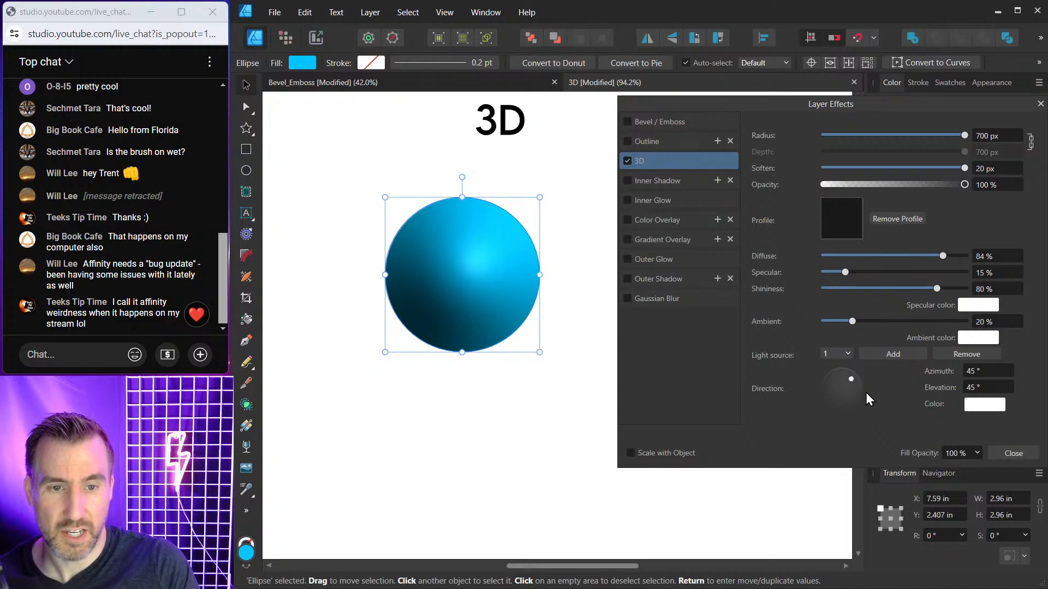
{"action": "left_click_drag", "start_coordinate": [849, 381], "coordinate": [830, 380]}
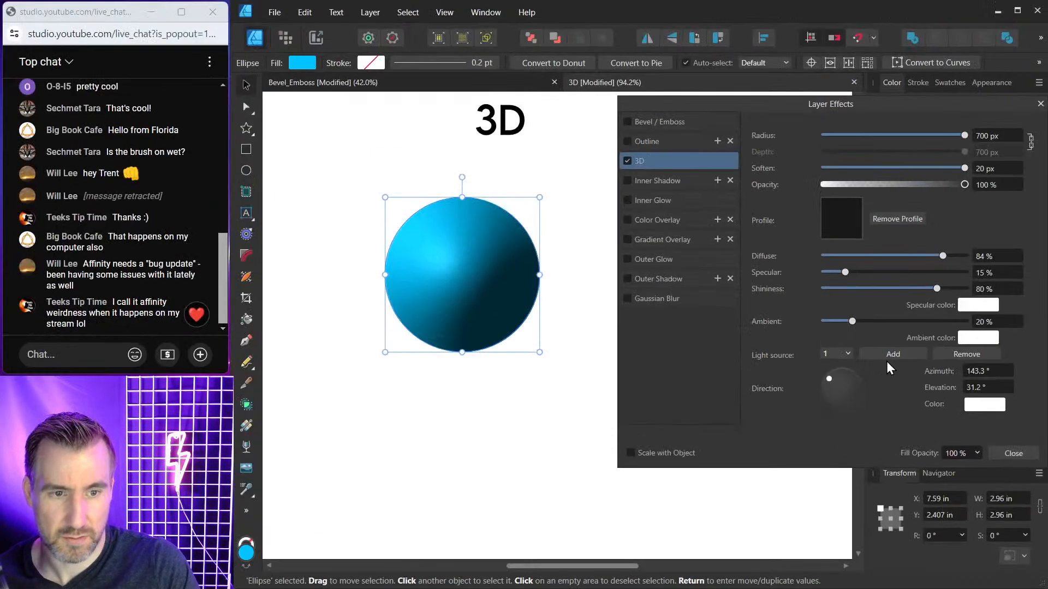
{"action": "key", "text": "ctrl+1"}
{"action": "left_click", "coordinate": [915, 351]}
{"action": "mouse_move", "coordinate": [809, 314]}
{"action": "left_mouse_down"}
{"action": "mouse_move", "coordinate": [496, 347]}
{"action": "mouse_move", "coordinate": [821, 366]}
{"action": "mouse_move", "coordinate": [977, 325]}
{"action": "mouse_move", "coordinate": [797, 316]}
{"action": "left_mouse_up"}
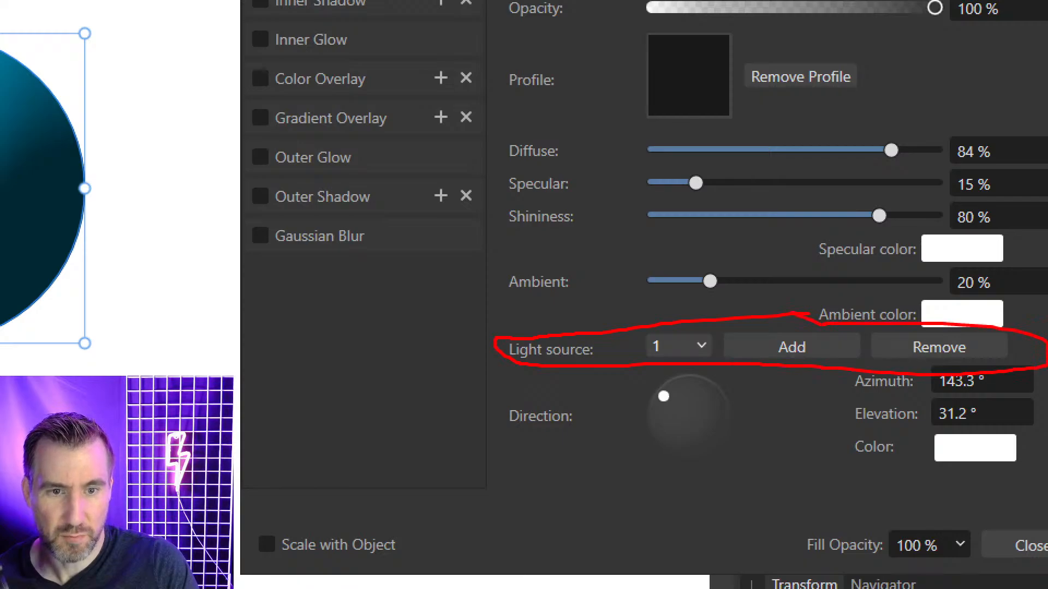
{"action": "key", "text": "Escape"}
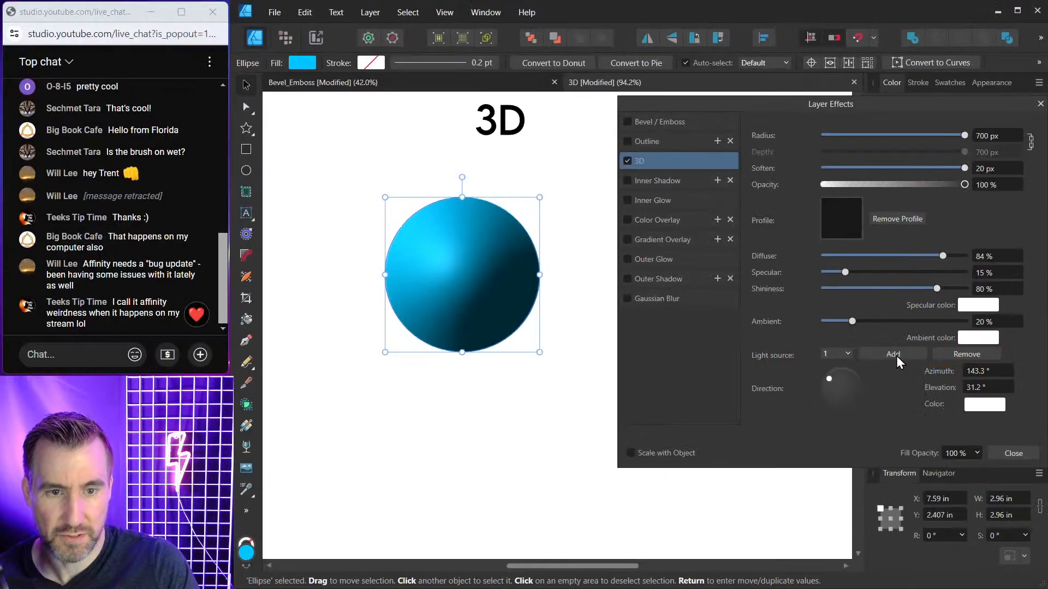
- Add a second light source to the circle's 3D effect and colour it red (FF000F)
{"action": "left_click", "coordinate": [893, 355]}
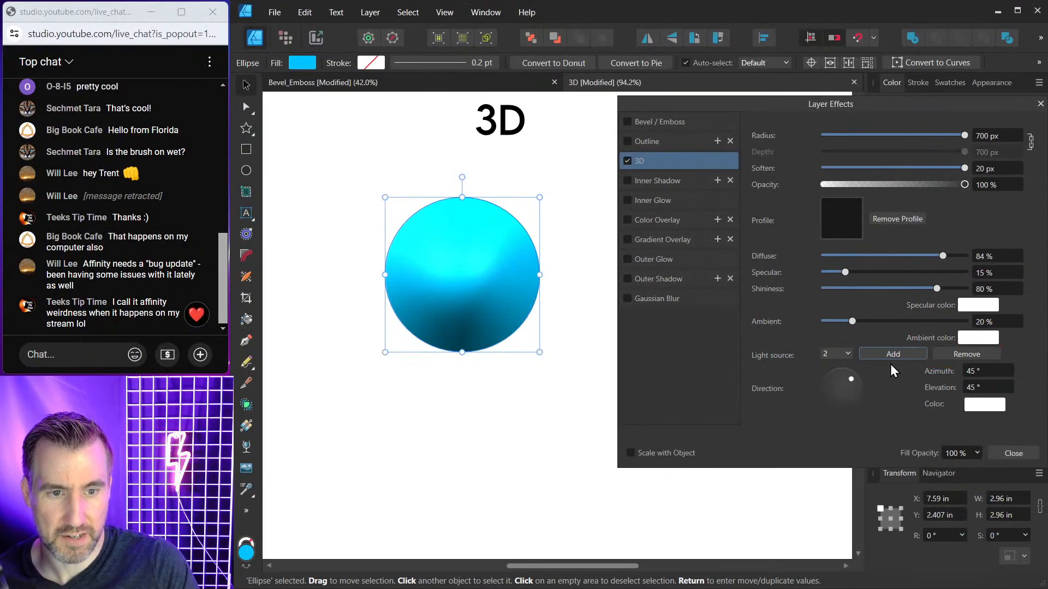
{"action": "left_click", "coordinate": [847, 353]}
{"action": "left_click", "coordinate": [847, 354]}
{"action": "left_click", "coordinate": [975, 405]}
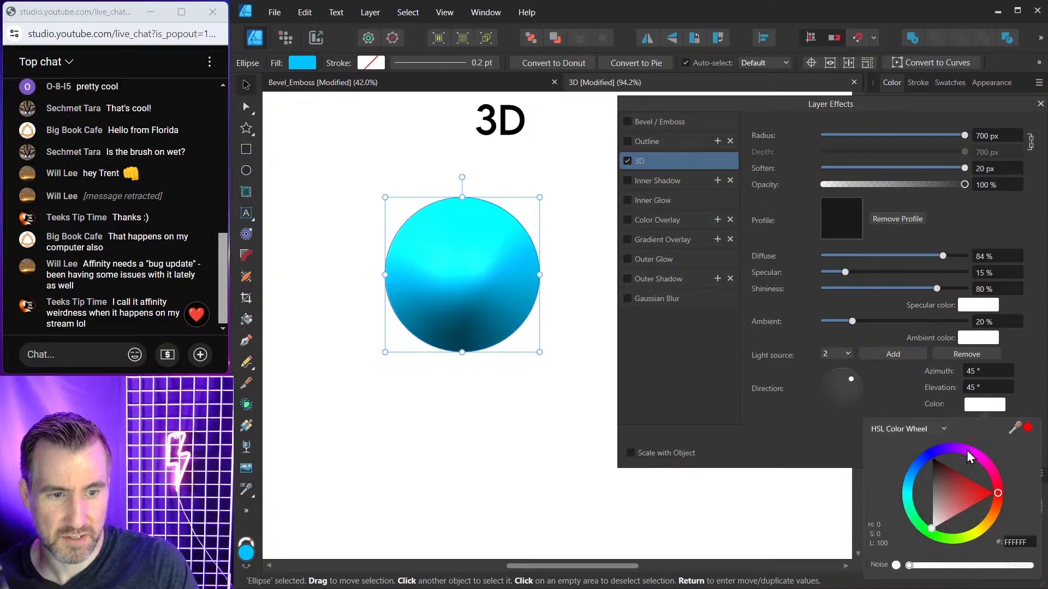
{"action": "left_click_drag", "start_coordinate": [969, 452], "coordinate": [995, 490]}
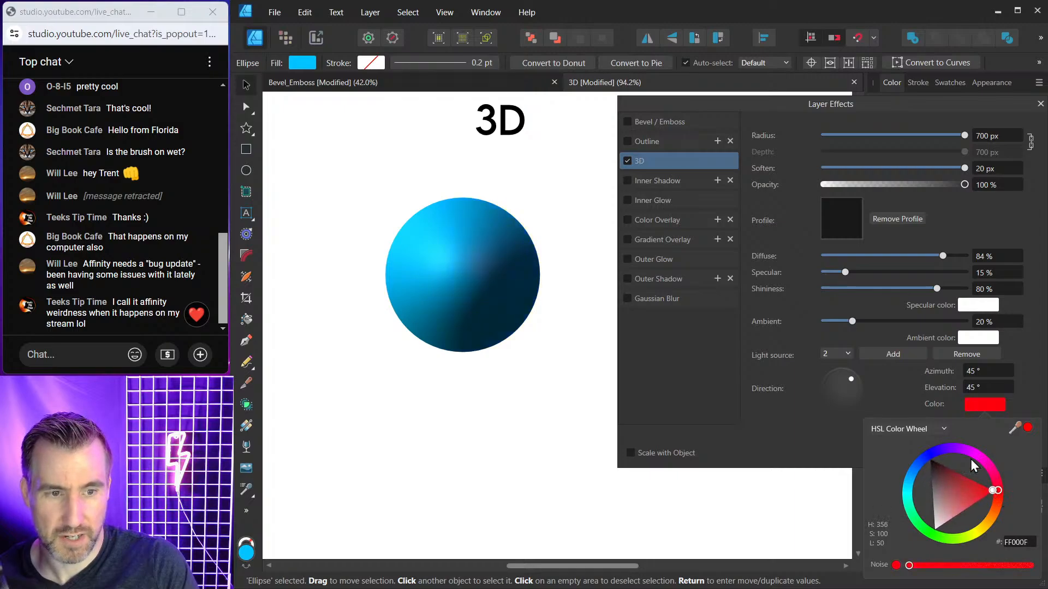
- Recolour light source 2 magenta and aim it at azimuth -54.2° and elevation 39.3°
{"action": "mouse_move", "coordinate": [851, 379]}
{"action": "left_mouse_down"}
{"action": "mouse_move", "coordinate": [841, 408]}
{"action": "mouse_move", "coordinate": [847, 402]}
{"action": "left_mouse_up"}
{"action": "left_click", "coordinate": [976, 408]}
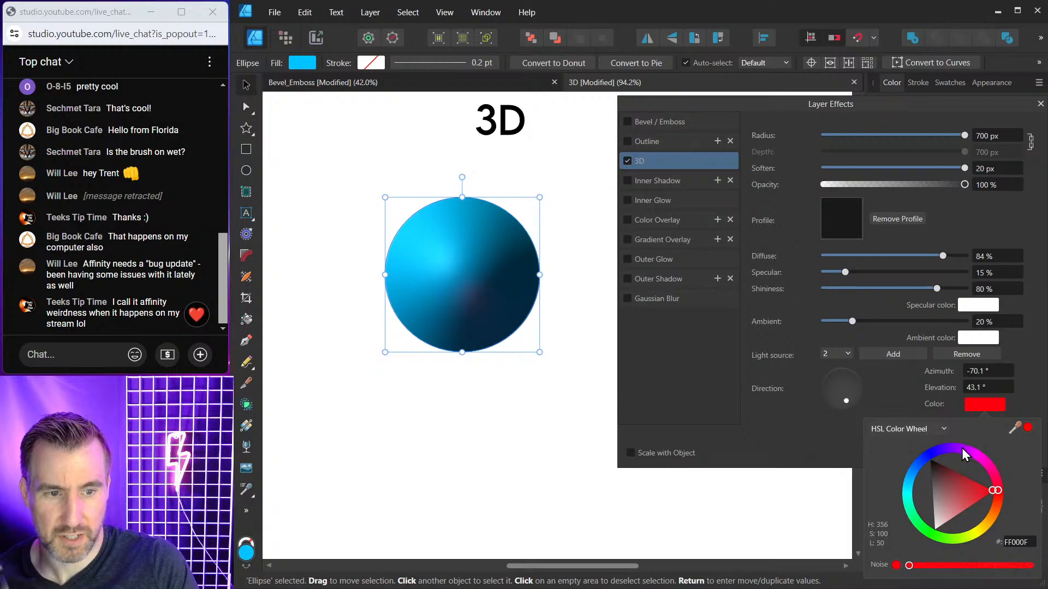
{"action": "left_click_drag", "start_coordinate": [962, 447], "coordinate": [971, 460]}
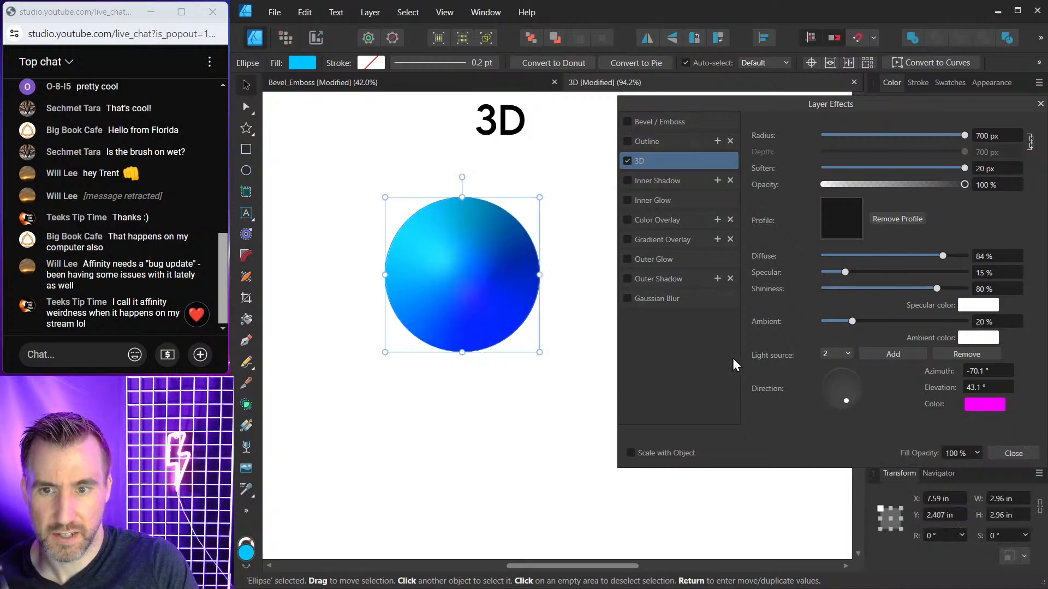
{"action": "left_click_drag", "start_coordinate": [849, 397], "coordinate": [850, 400]}
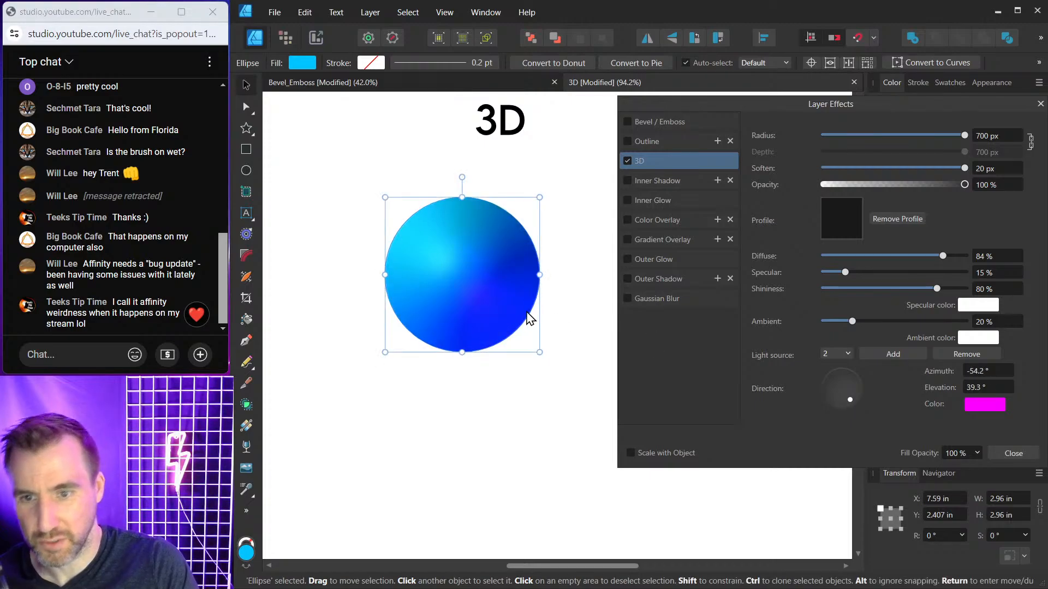
- Aim light source 1 at azimuth 135° and elevation 27.4°, check the circle unselected, and close its layer effects
{"action": "left_click", "coordinate": [846, 353]}
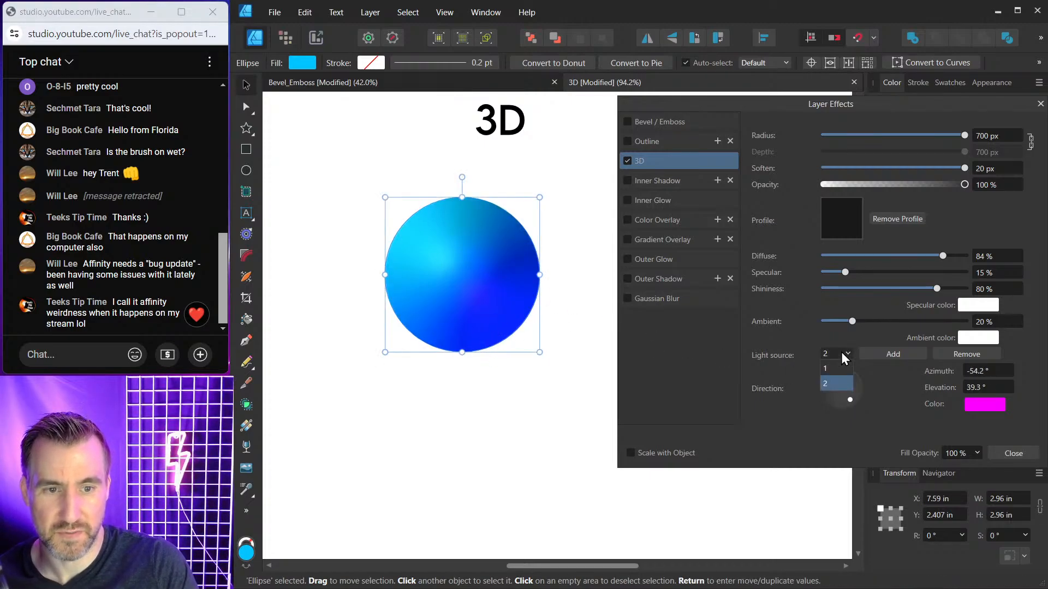
{"action": "left_click", "coordinate": [834, 370]}
{"action": "left_click_drag", "start_coordinate": [830, 378], "coordinate": [830, 378]}
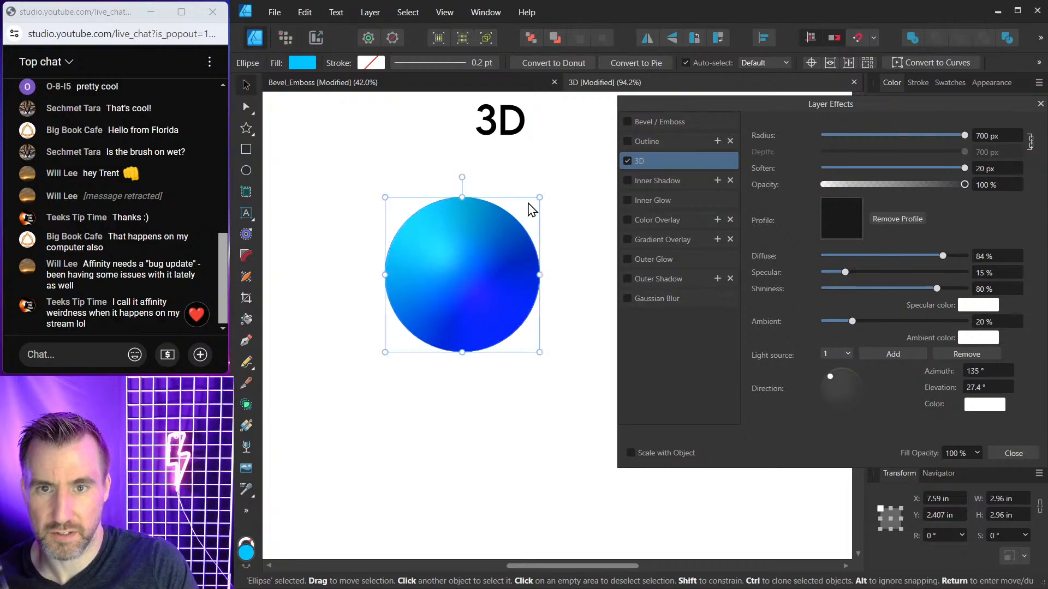
{"action": "left_click", "coordinate": [535, 182]}
{"action": "left_click_drag", "start_coordinate": [406, 198], "coordinate": [421, 195]}
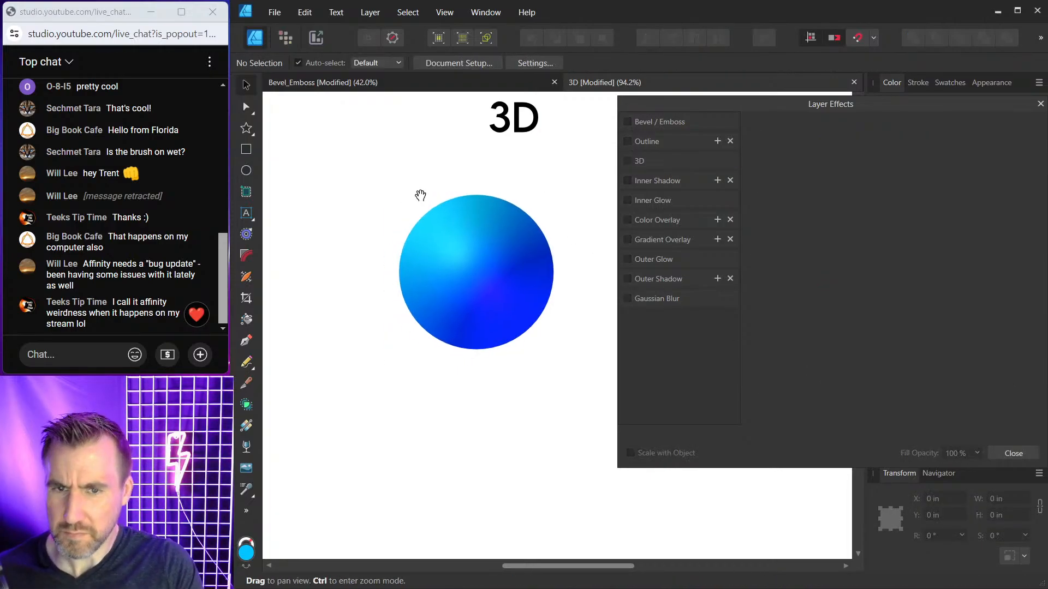
{"action": "left_click", "coordinate": [481, 238]}
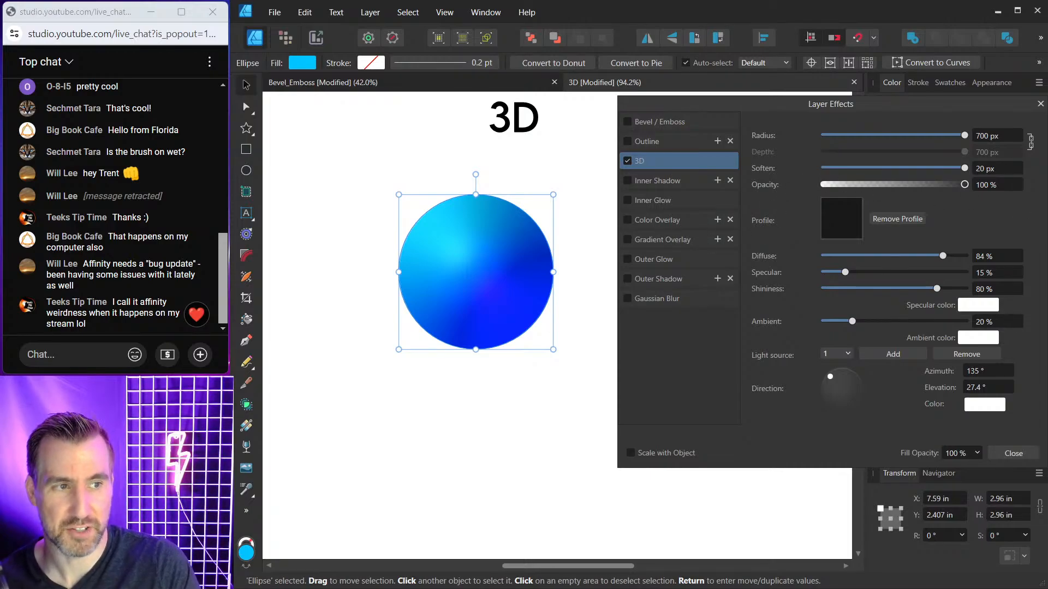
{"action": "left_click", "coordinate": [1016, 454]}
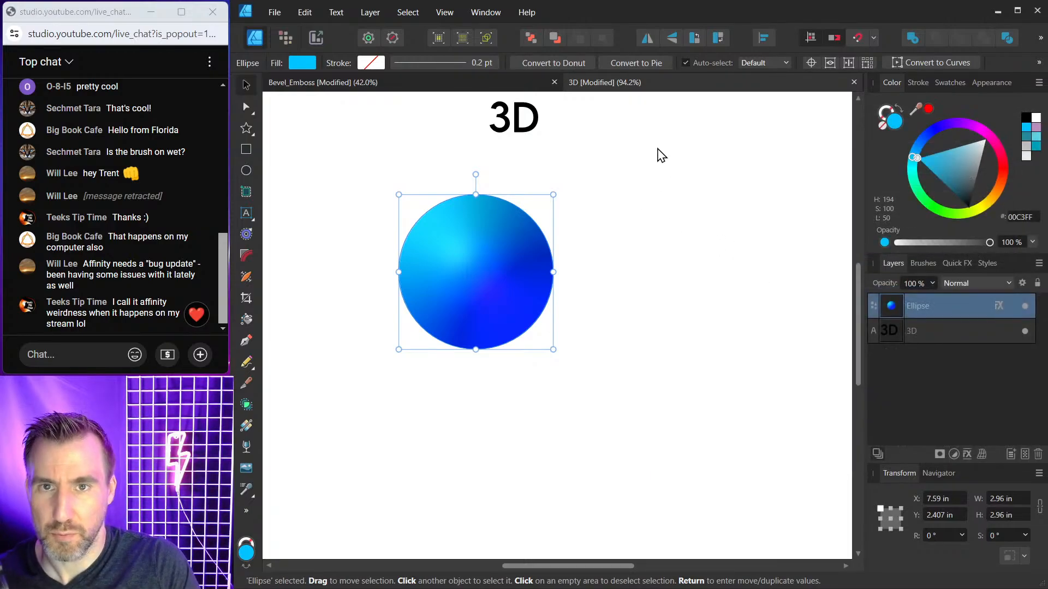
- Review the Bevel_Emboss document and look over the Livestream_2024_07_28 slides
{"action": "left_click", "coordinate": [515, 87]}
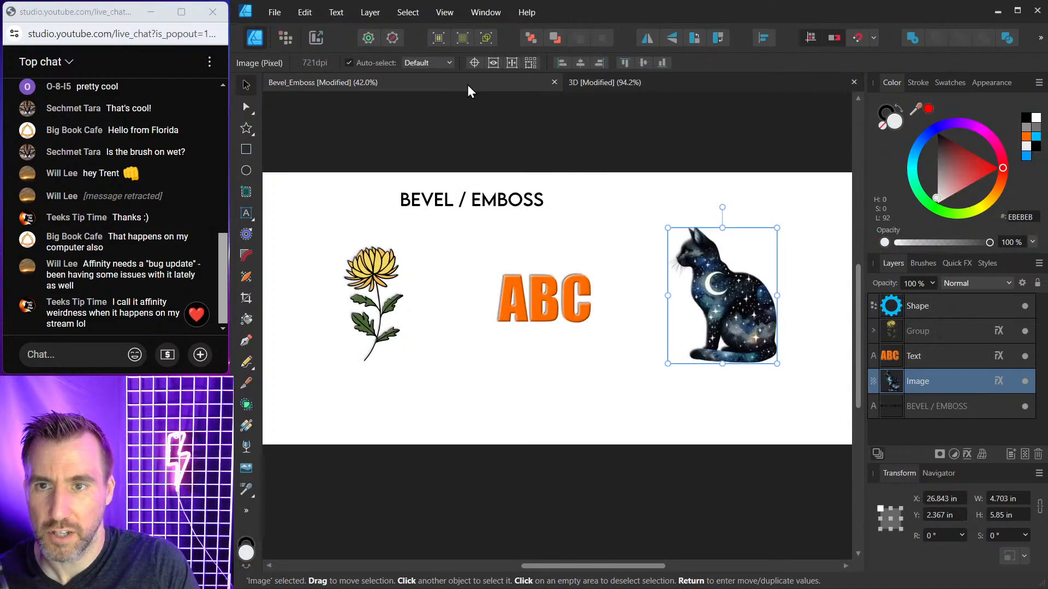
{"action": "scroll", "coordinate": [486, 134], "scroll_direction": "down", "scroll_amount": 2}
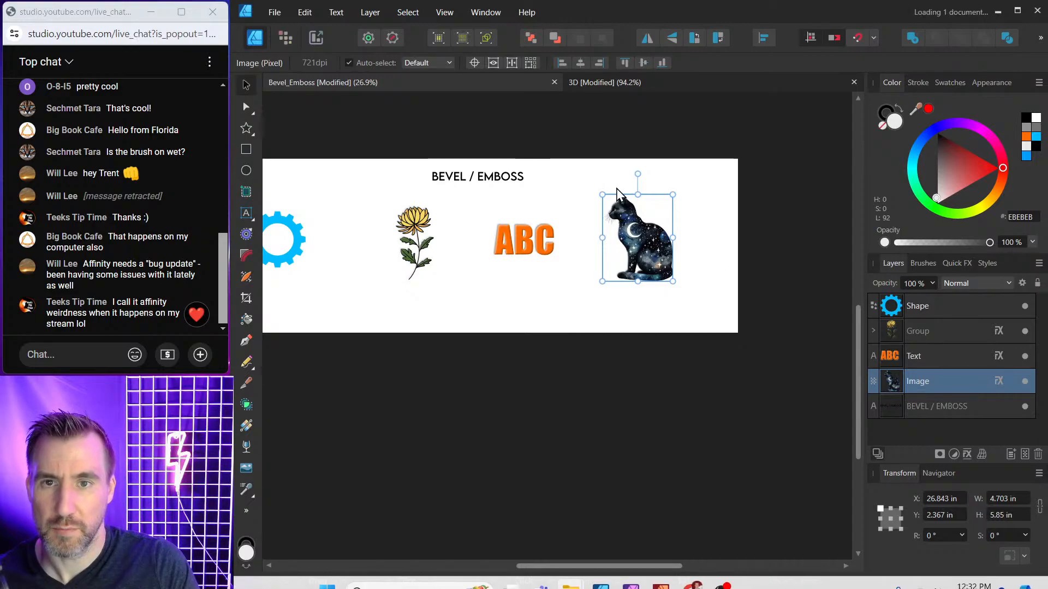
{"action": "left_click", "coordinate": [796, 174]}
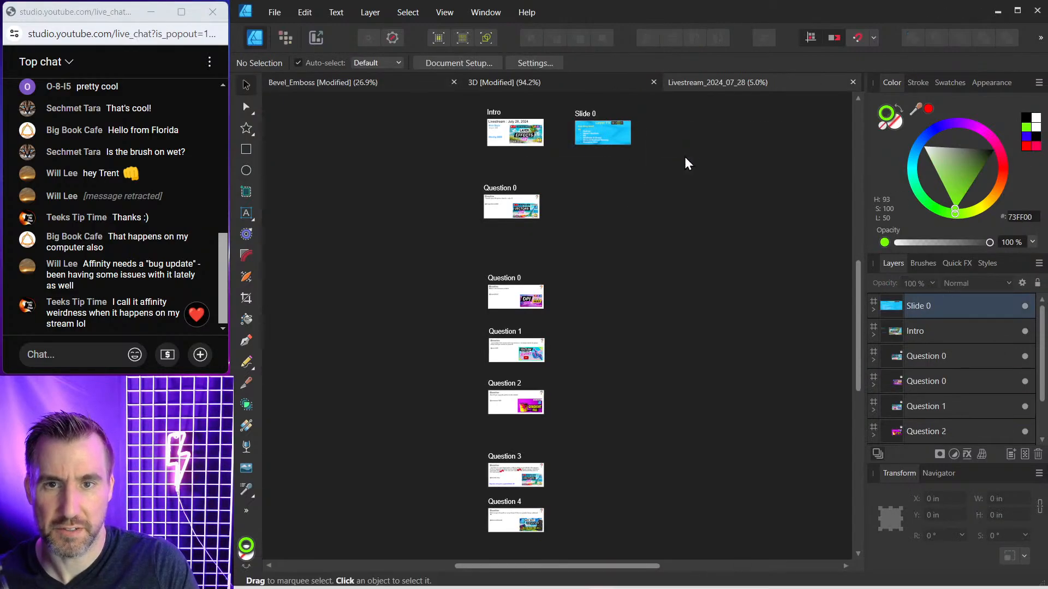
{"action": "scroll", "coordinate": [606, 137], "scroll_direction": "up", "scroll_amount": 5}
{"action": "scroll", "coordinate": [546, 150], "scroll_direction": "up", "scroll_amount": 3}
{"action": "scroll", "coordinate": [533, 145], "scroll_direction": "up", "scroll_amount": 4}
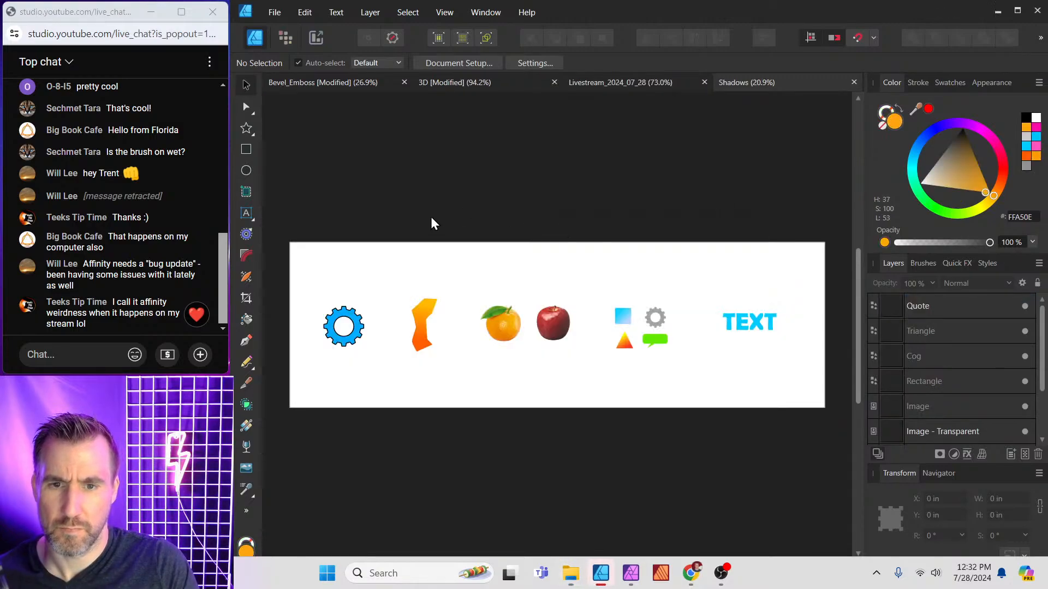
- Select the blue cog in the Shadows document and turn on its Outer Shadow layer effect
{"action": "left_click_drag", "start_coordinate": [378, 240], "coordinate": [467, 220]}
{"action": "scroll", "coordinate": [468, 225], "scroll_direction": "up", "scroll_amount": 6}
{"action": "left_click_drag", "start_coordinate": [518, 280], "coordinate": [604, 98]}
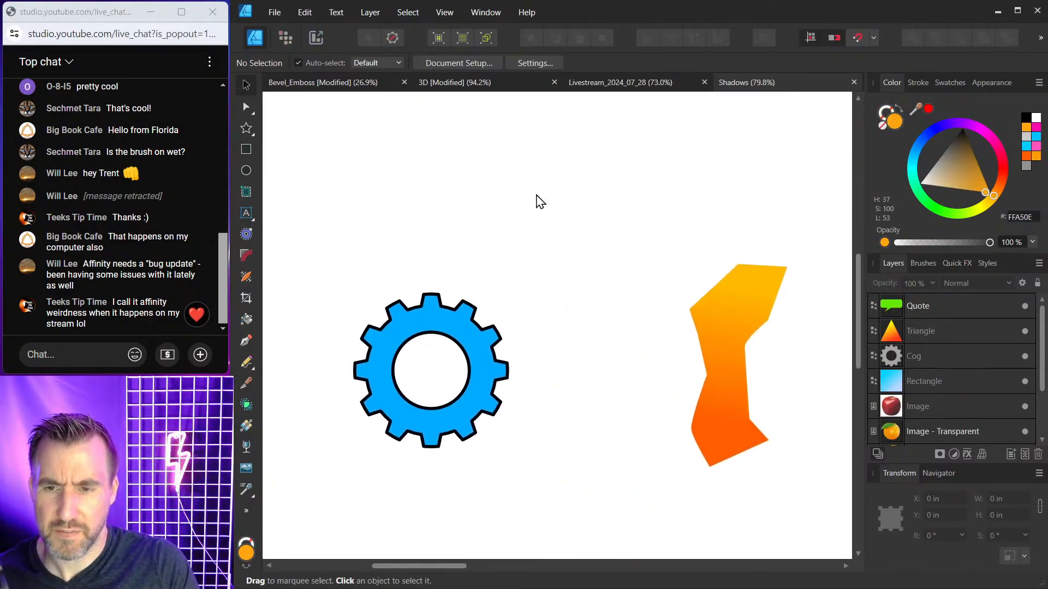
{"action": "left_click", "coordinate": [473, 285]}
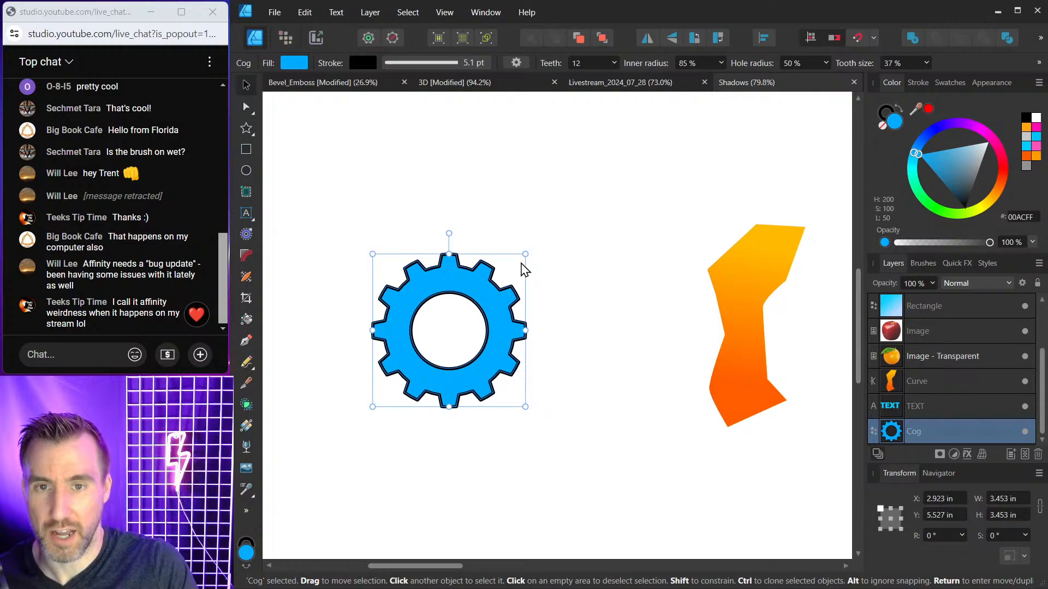
{"action": "scroll", "coordinate": [524, 269], "scroll_direction": "up", "scroll_amount": 2}
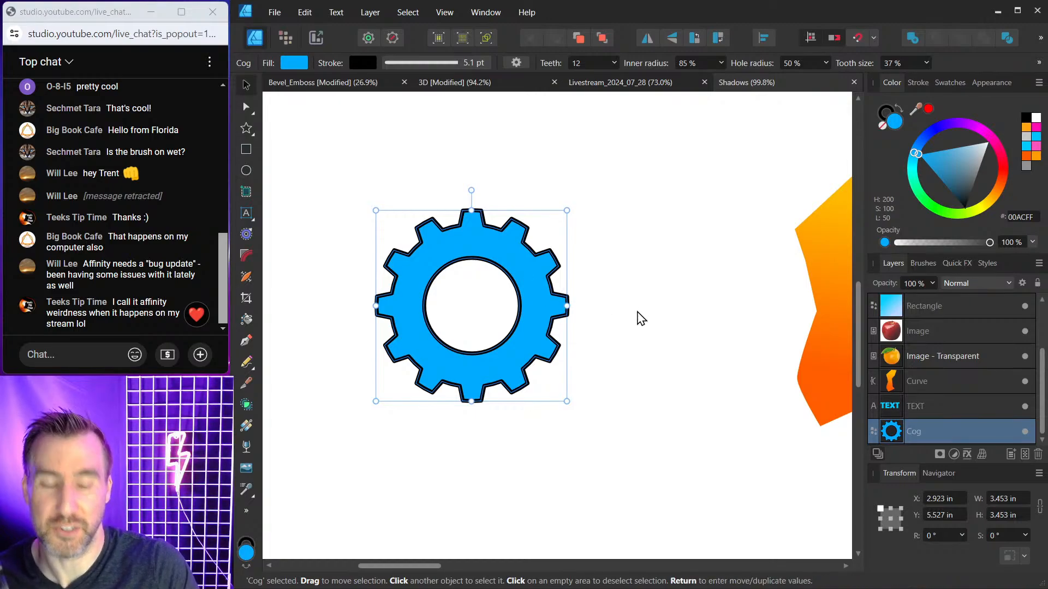
{"action": "left_click", "coordinate": [968, 455]}
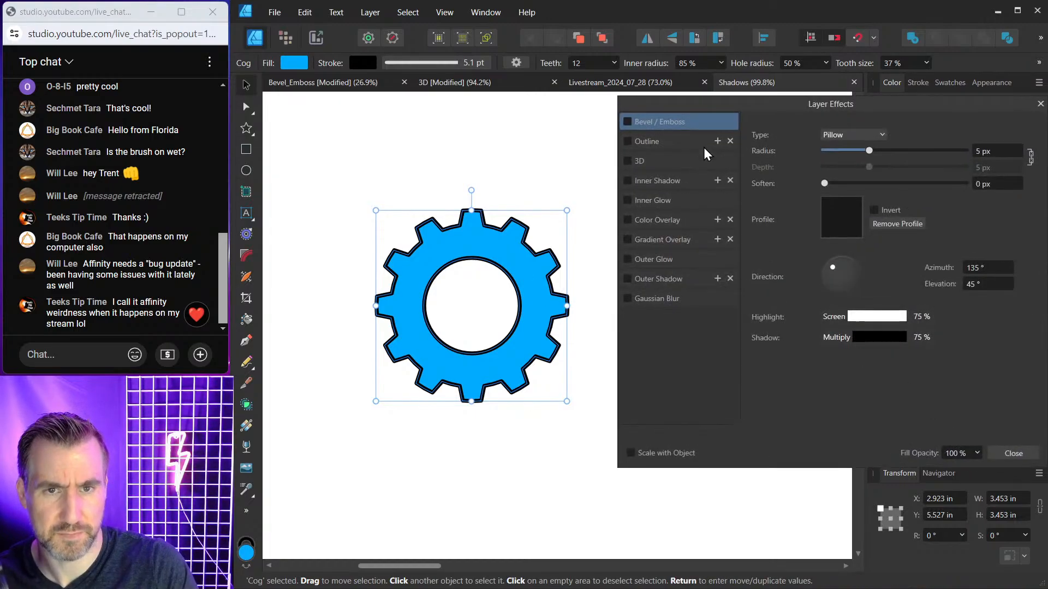
{"action": "left_click", "coordinate": [667, 279]}
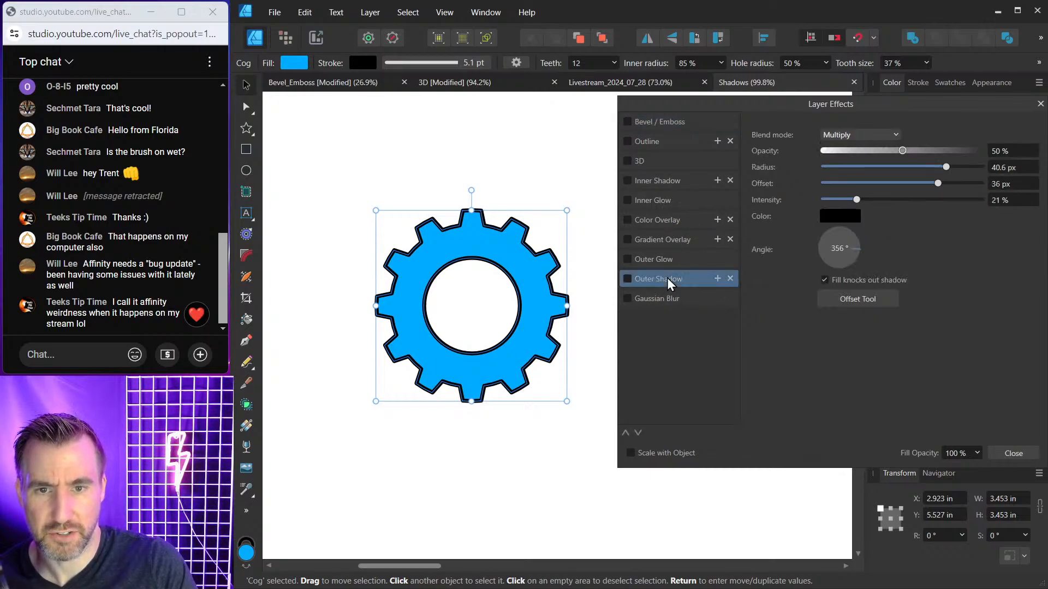
{"action": "left_click", "coordinate": [627, 278]}
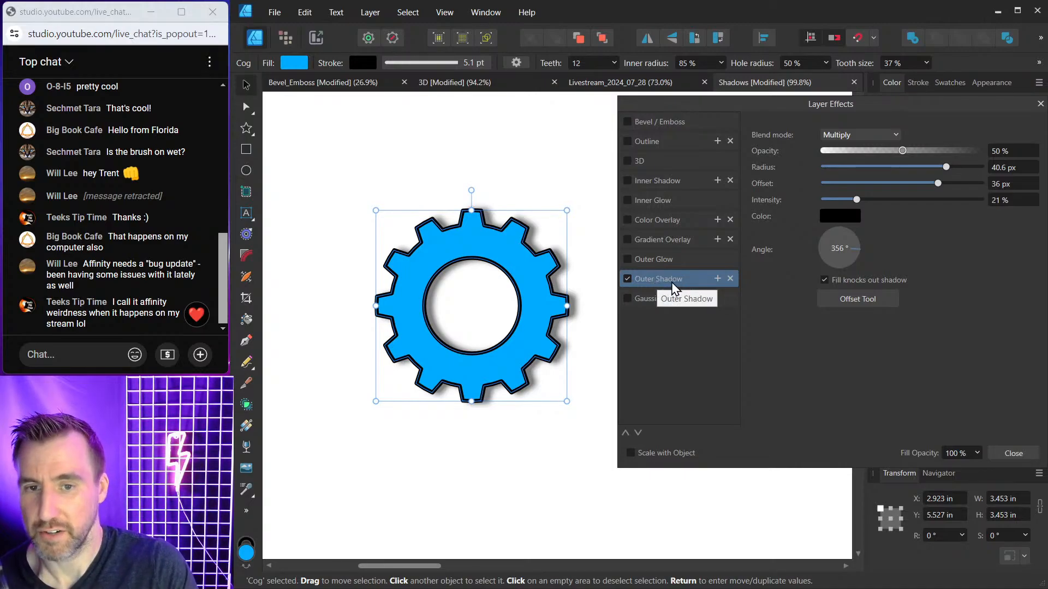
- Try an 82.4 px outer shadow radius on the cog, and settle on a 30.8 px radius and 34.2 px offset
{"action": "left_click_drag", "start_coordinate": [945, 167], "coordinate": [951, 189]}
{"action": "scroll", "coordinate": [515, 237], "scroll_direction": "up", "scroll_amount": 3}
{"action": "scroll", "coordinate": [567, 279], "scroll_direction": "down", "scroll_amount": 2}
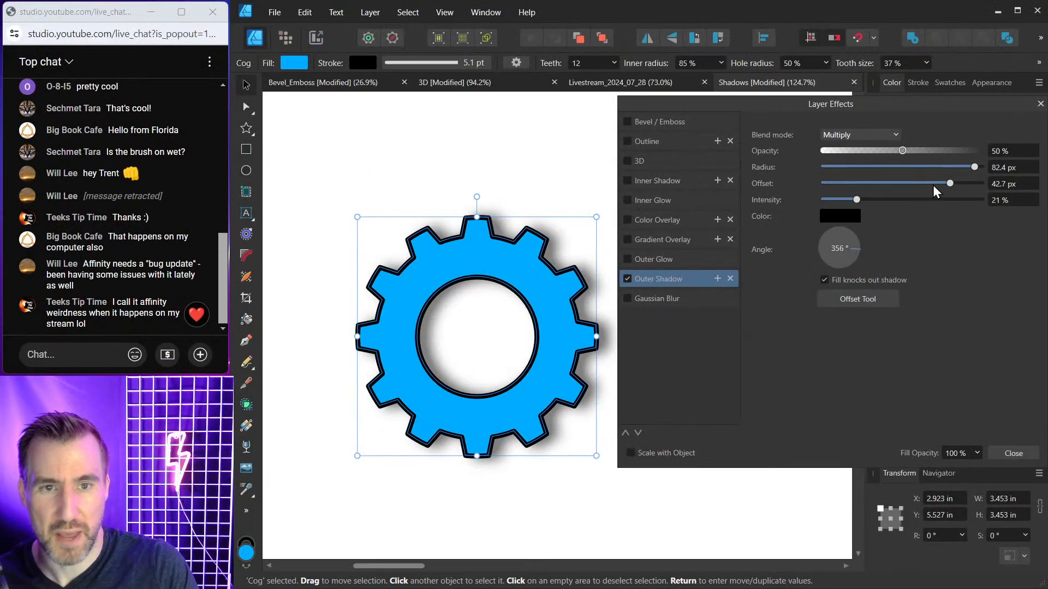
{"action": "left_click_drag", "start_coordinate": [949, 185], "coordinate": [928, 166]}
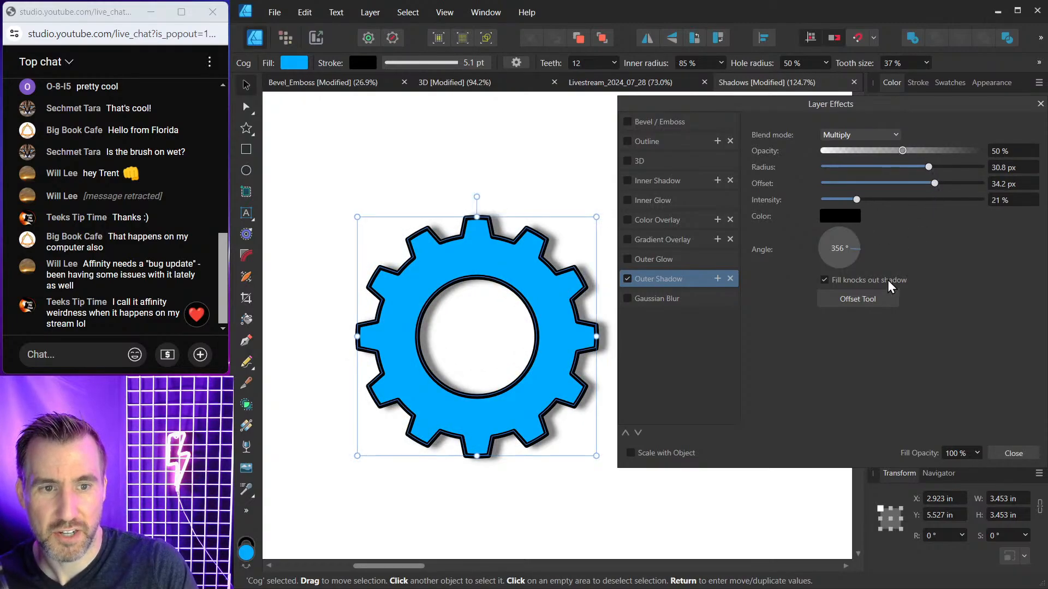
- Reposition the cog's outer shadow with the Offset Tool in several directions, ending at a 58.6 px offset and 142° angle
{"action": "left_click", "coordinate": [863, 300]}
{"action": "left_click_drag", "start_coordinate": [518, 322], "coordinate": [505, 354]}
{"action": "left_click", "coordinate": [865, 304]}
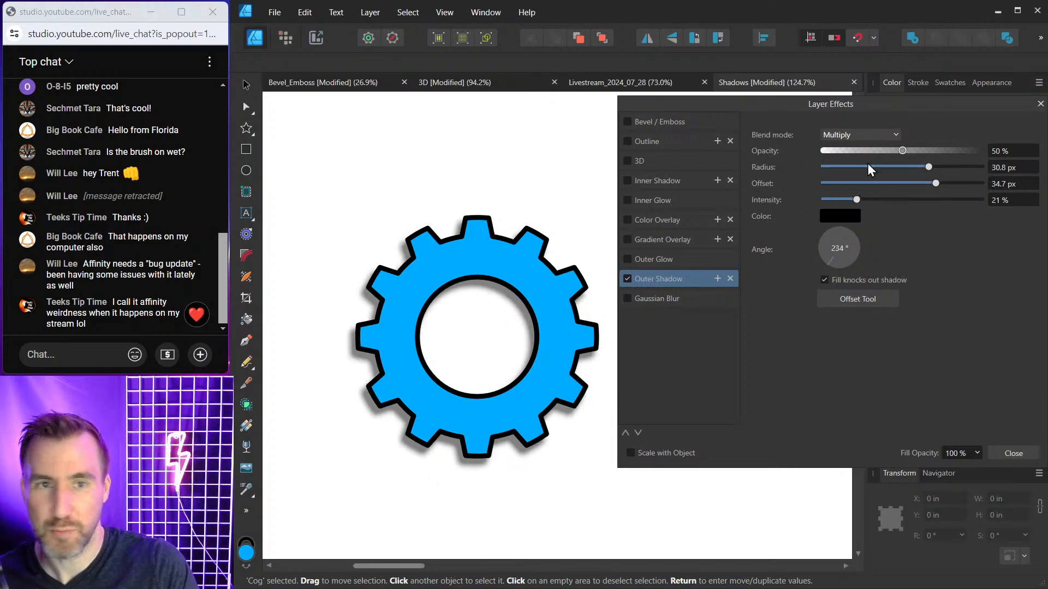
{"action": "mouse_move", "coordinate": [528, 288]}
{"action": "left_mouse_down"}
{"action": "mouse_move", "coordinate": [522, 267]}
{"action": "mouse_move", "coordinate": [526, 277]}
{"action": "left_mouse_up"}
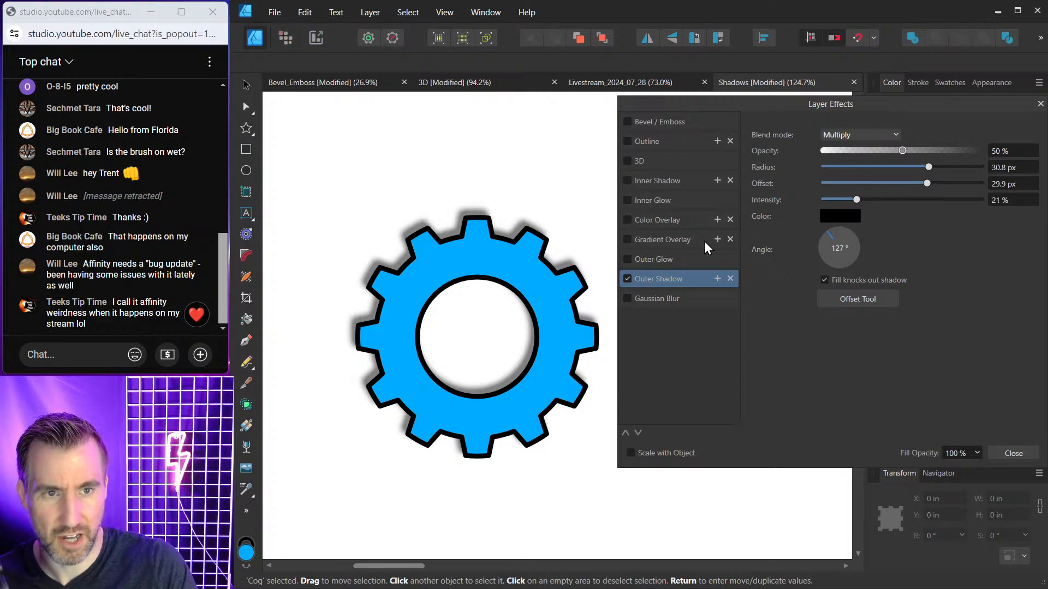
{"action": "mouse_move", "coordinate": [494, 258]}
{"action": "left_mouse_down"}
{"action": "mouse_move", "coordinate": [493, 249]}
{"action": "mouse_move", "coordinate": [480, 272]}
{"action": "mouse_move", "coordinate": [484, 256]}
{"action": "mouse_move", "coordinate": [515, 260]}
{"action": "mouse_move", "coordinate": [481, 249]}
{"action": "mouse_move", "coordinate": [491, 256]}
{"action": "left_mouse_up"}
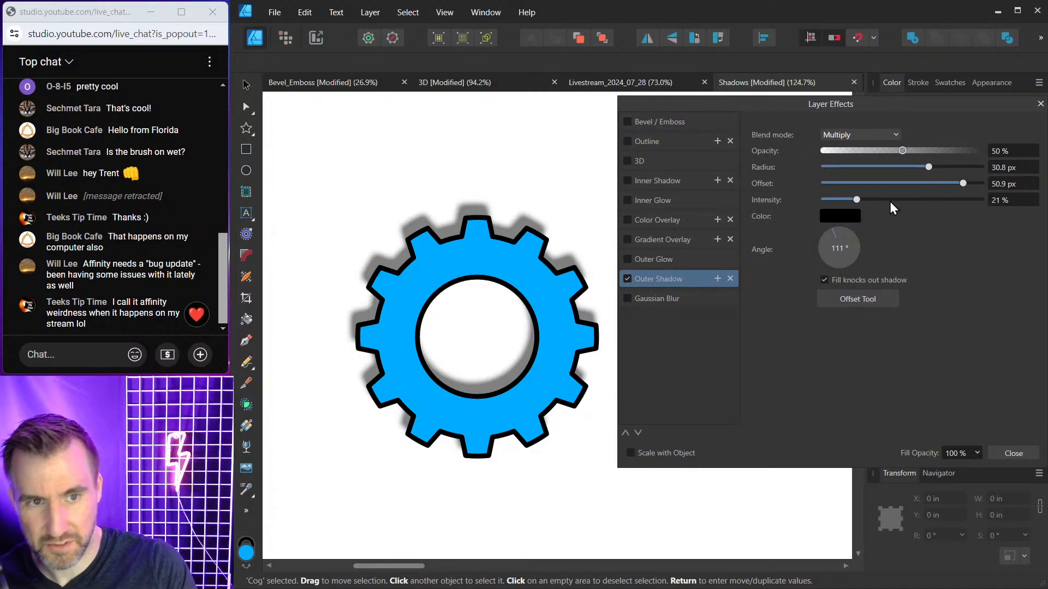
{"action": "mouse_move", "coordinate": [492, 249]}
{"action": "left_mouse_down"}
{"action": "mouse_move", "coordinate": [483, 232]}
{"action": "mouse_move", "coordinate": [447, 260]}
{"action": "mouse_move", "coordinate": [485, 257]}
{"action": "left_mouse_up"}
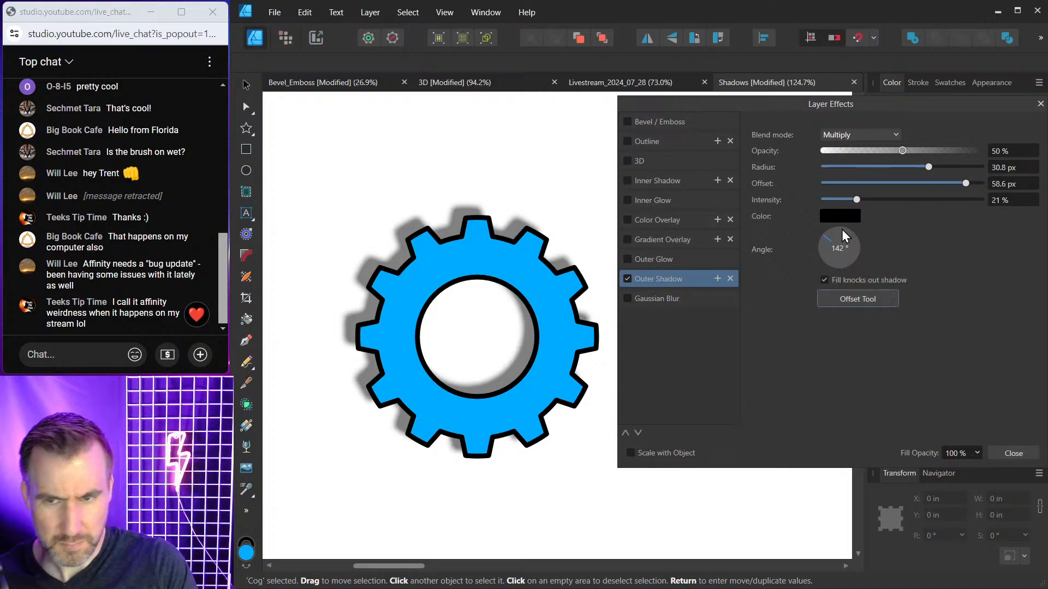
- Set the outer shadow's intensity to 100 % and examine the shadow's edge up close
{"action": "left_click_drag", "start_coordinate": [860, 200], "coordinate": [987, 199]}
{"action": "scroll", "coordinate": [551, 216], "scroll_direction": "up", "scroll_amount": 5}
{"action": "scroll", "coordinate": [463, 213], "scroll_direction": "up", "scroll_amount": 4}
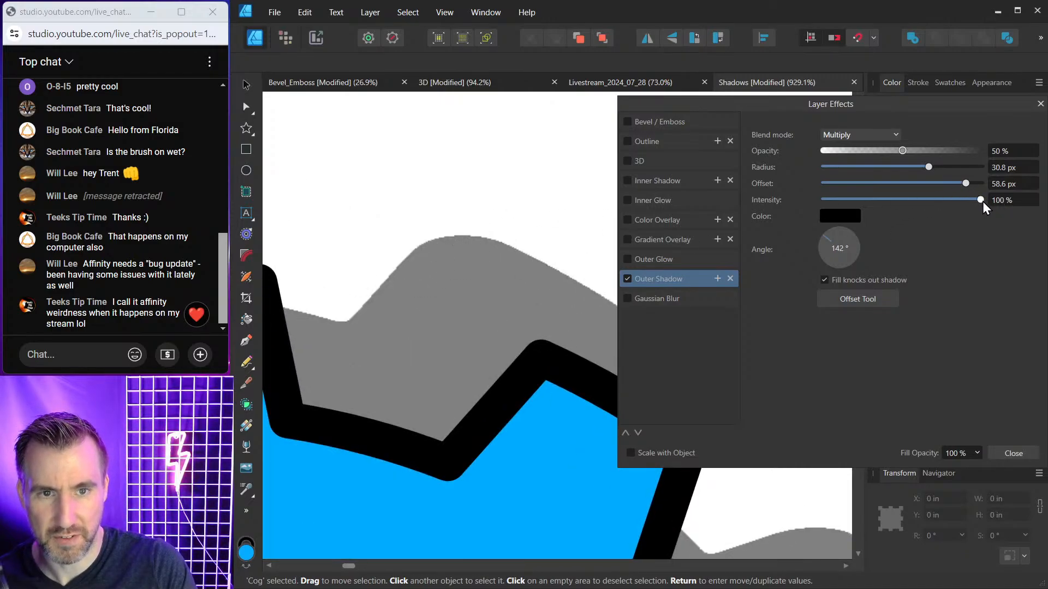
- Set the intensity of the cog's outer shadow to 42 %
{"action": "left_click_drag", "start_coordinate": [982, 201], "coordinate": [890, 200]}
{"action": "scroll", "coordinate": [542, 250], "scroll_direction": "down", "scroll_amount": 5}
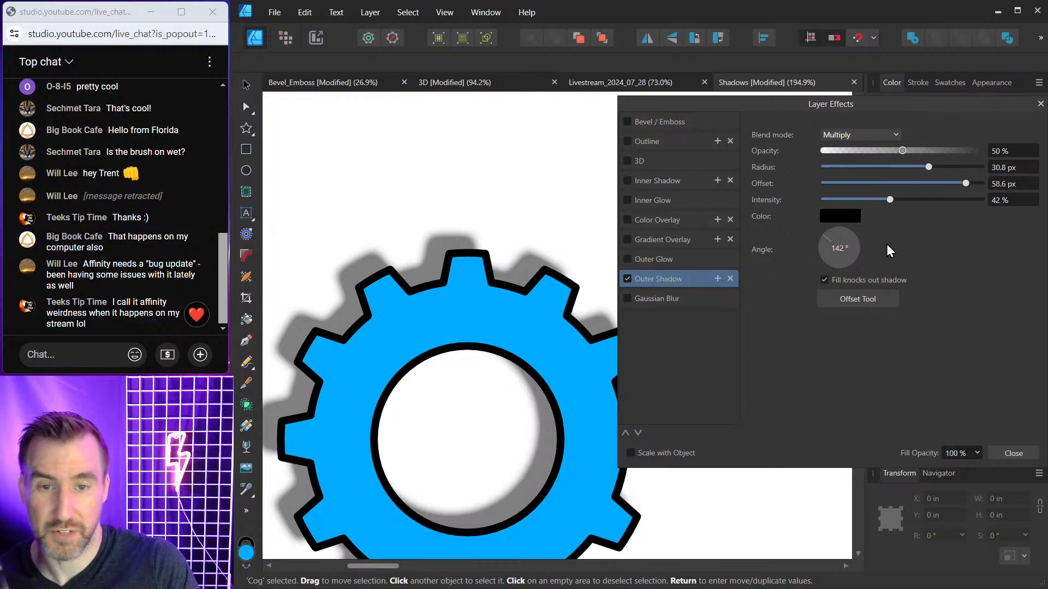
- Try purple and blue colors for the cog's outer shadow, and return it to black
{"action": "left_click", "coordinate": [840, 217]}
{"action": "left_click", "coordinate": [851, 261]}
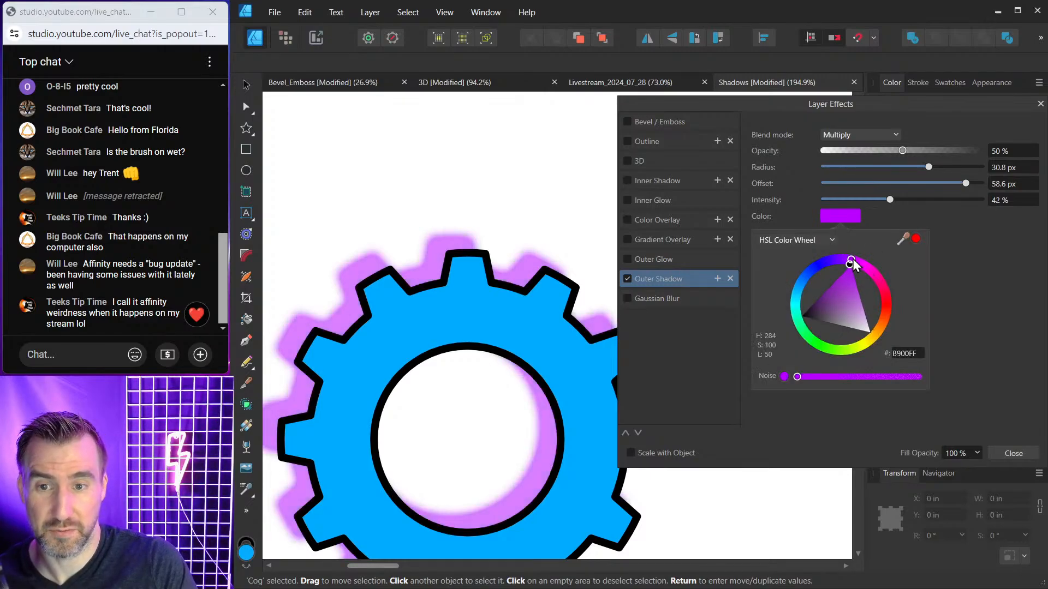
{"action": "left_click_drag", "start_coordinate": [852, 260], "coordinate": [860, 264]}
{"action": "left_click", "coordinate": [818, 264]}
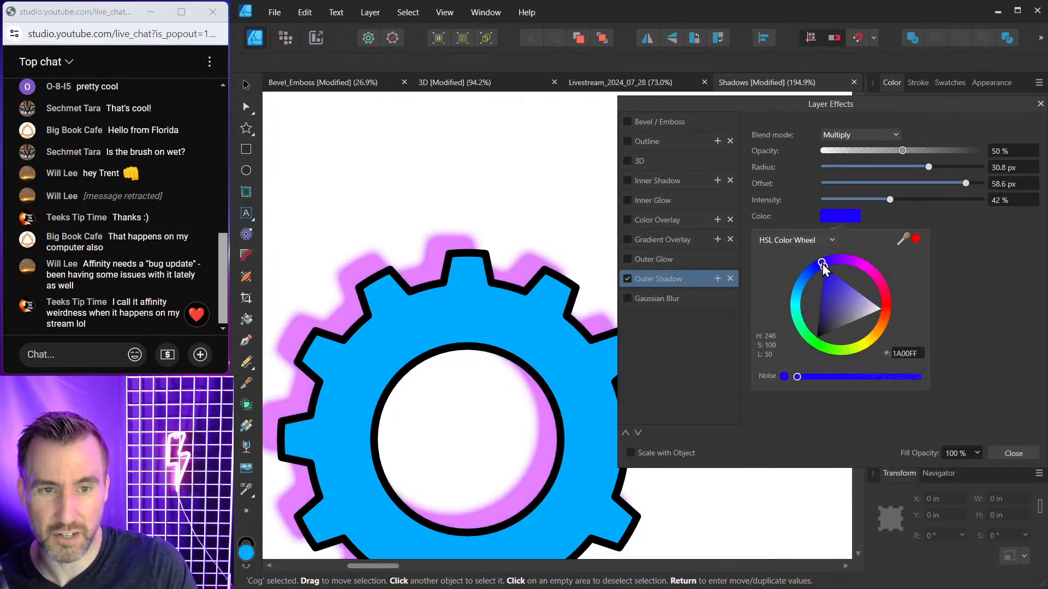
{"action": "left_click", "coordinate": [847, 219]}
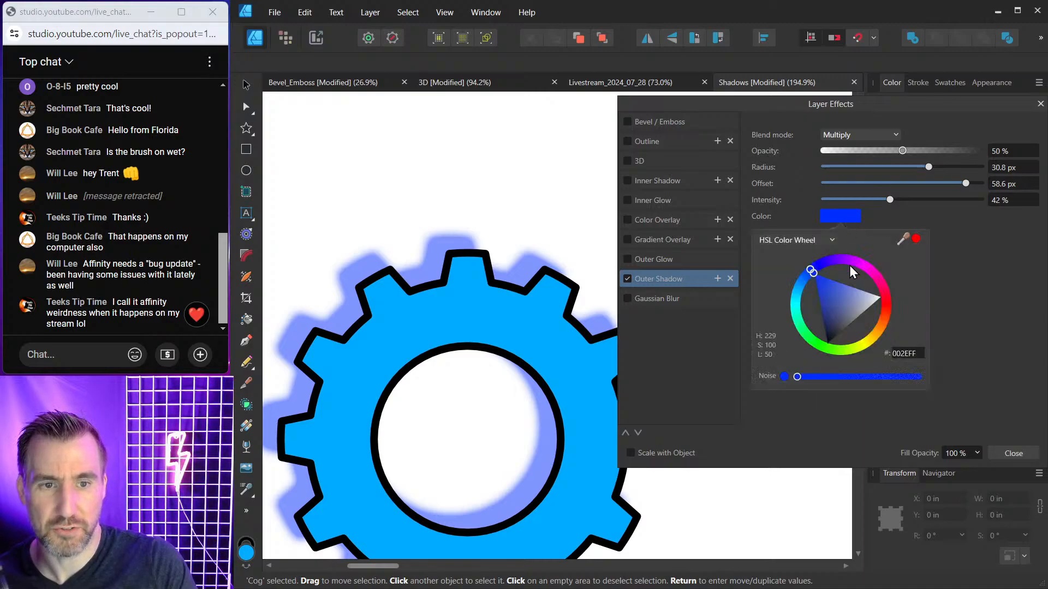
{"action": "left_click", "coordinate": [816, 374]}
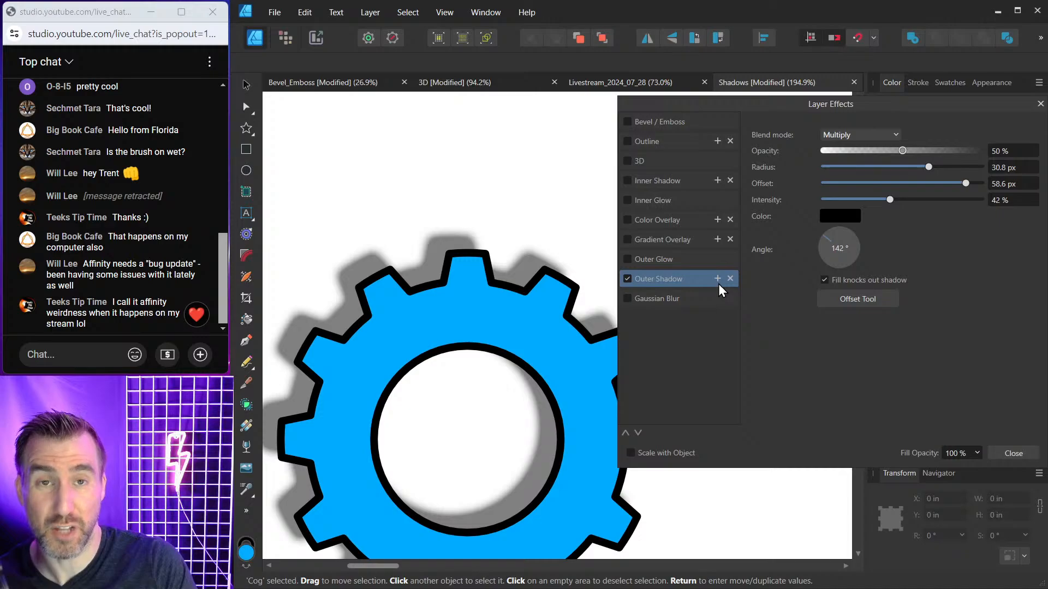
- Add a second outer shadow to the cog and set its angle to 315°
{"action": "scroll", "coordinate": [501, 194], "scroll_direction": "down", "scroll_amount": 3}
{"action": "left_click_drag", "start_coordinate": [573, 241], "coordinate": [528, 212]}
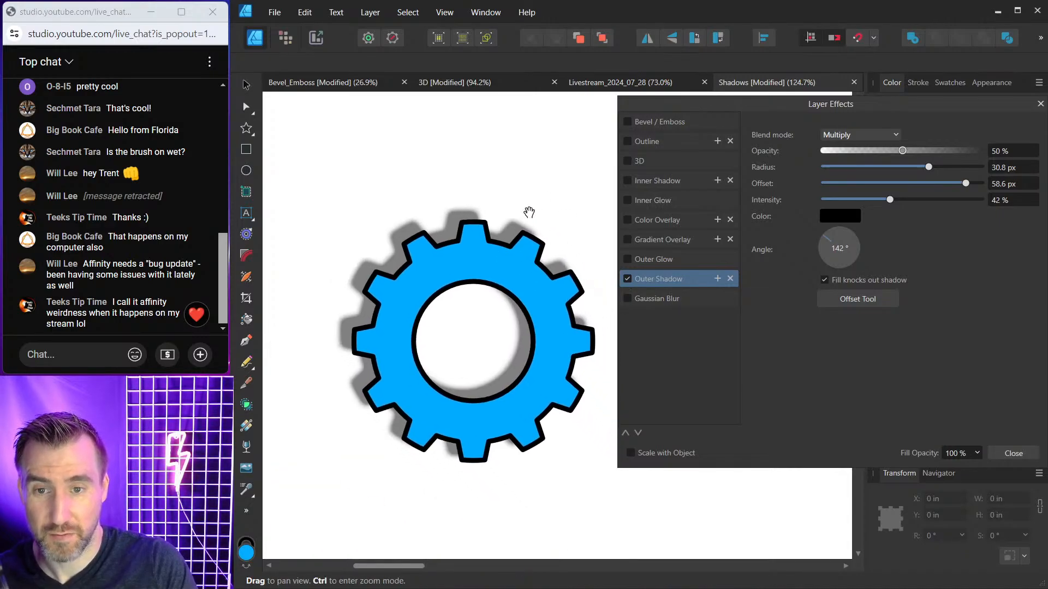
{"action": "left_click", "coordinate": [717, 278]}
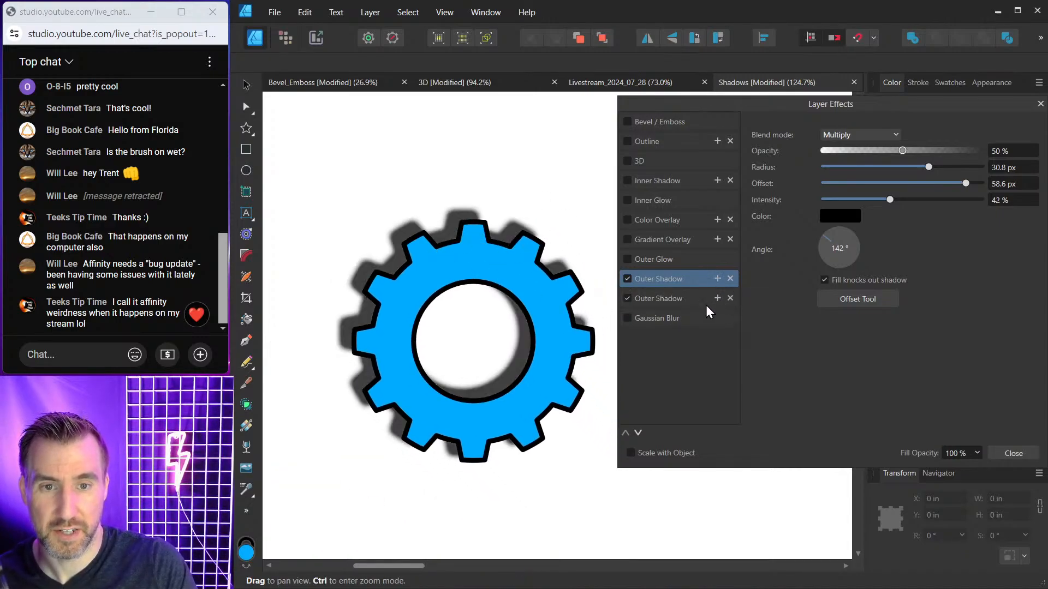
{"action": "left_click", "coordinate": [677, 298]}
{"action": "left_click_drag", "start_coordinate": [828, 240], "coordinate": [853, 259]}
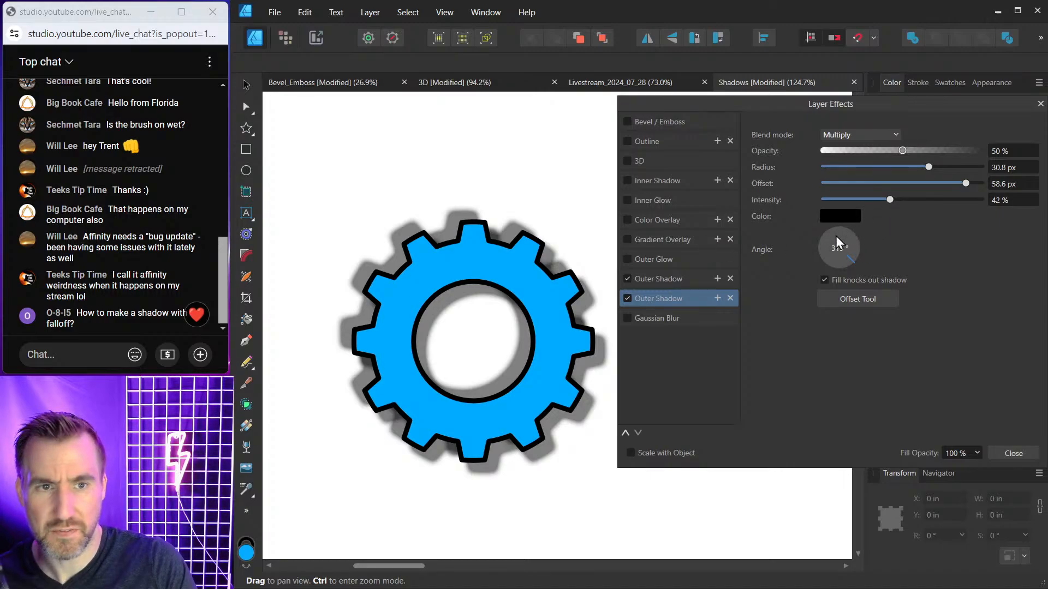
{"action": "key", "text": "ctrl+plus"}
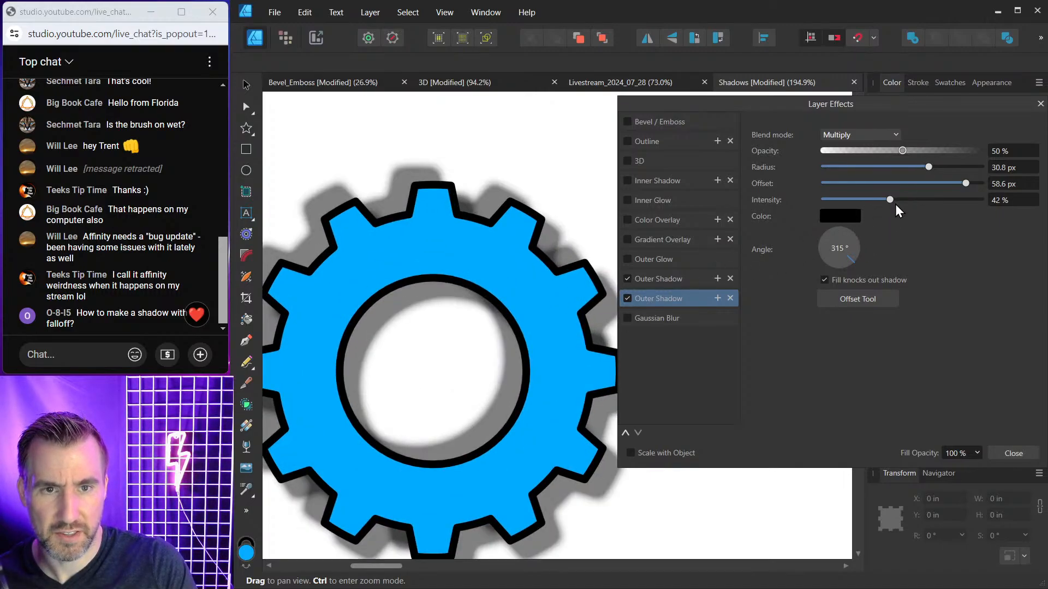
- Try a 27.2 px radius and 53 % intensity on the second outer shadow, and remove that shadow
{"action": "left_click_drag", "start_coordinate": [931, 166], "coordinate": [922, 166]}
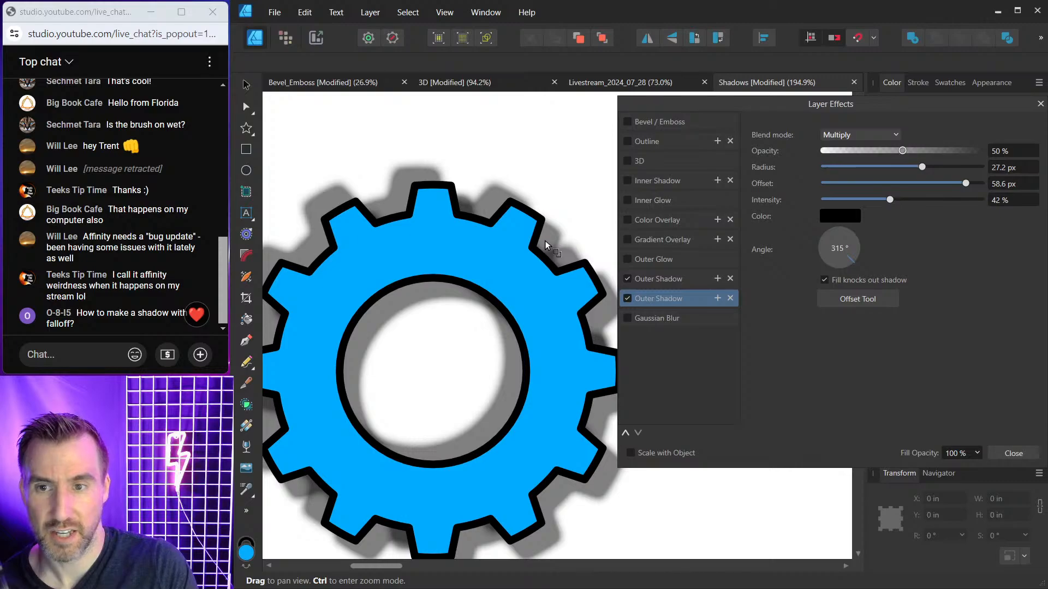
{"action": "scroll", "coordinate": [492, 197], "scroll_direction": "up", "scroll_amount": 4}
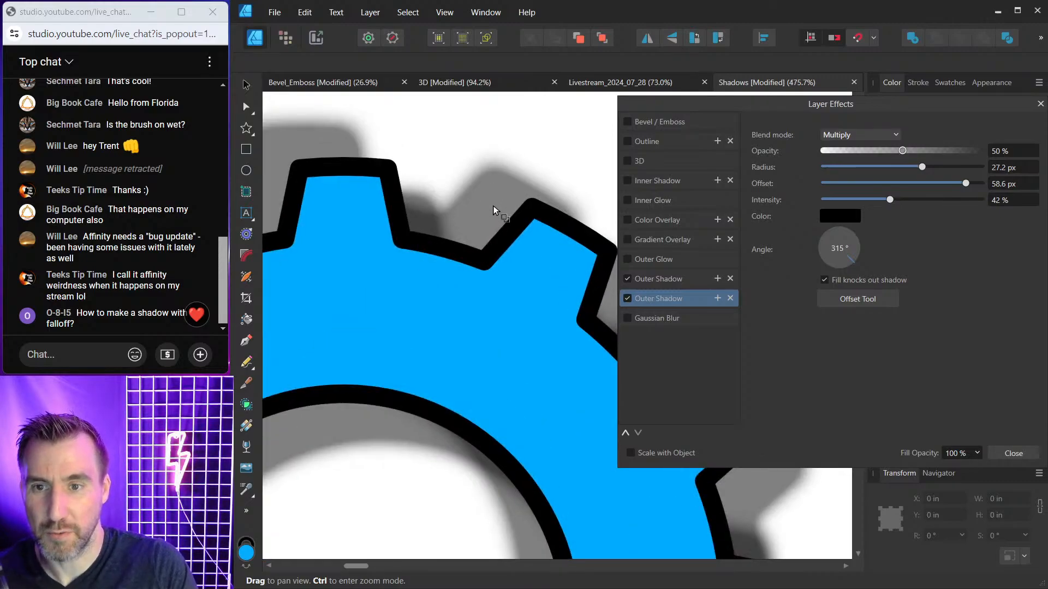
{"action": "scroll", "coordinate": [489, 193], "scroll_direction": "up", "scroll_amount": 4}
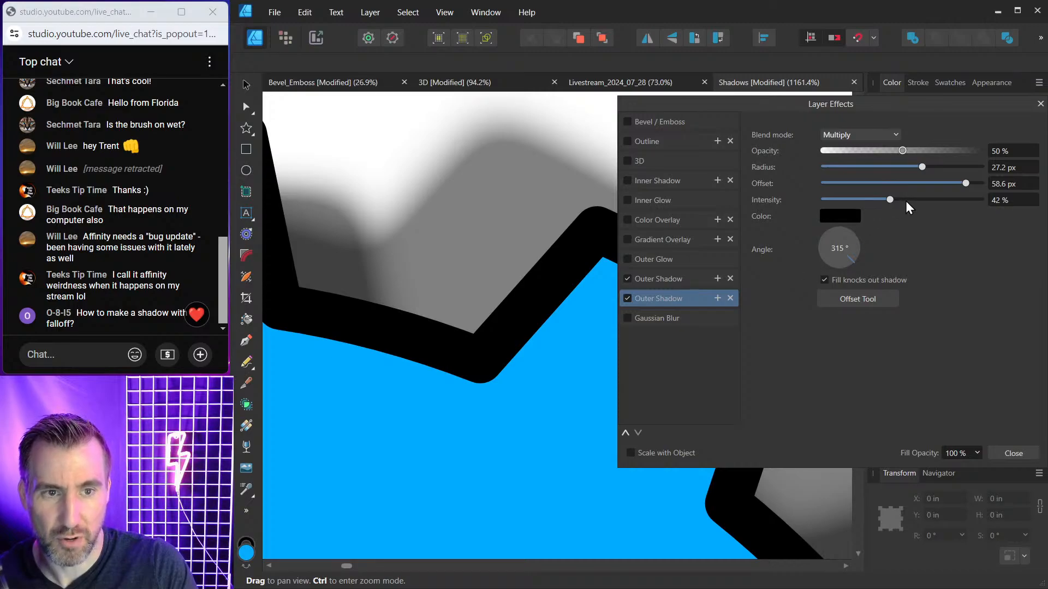
{"action": "mouse_move", "coordinate": [889, 199]}
{"action": "left_mouse_down"}
{"action": "mouse_move", "coordinate": [872, 198]}
{"action": "mouse_move", "coordinate": [907, 200]}
{"action": "left_mouse_up"}
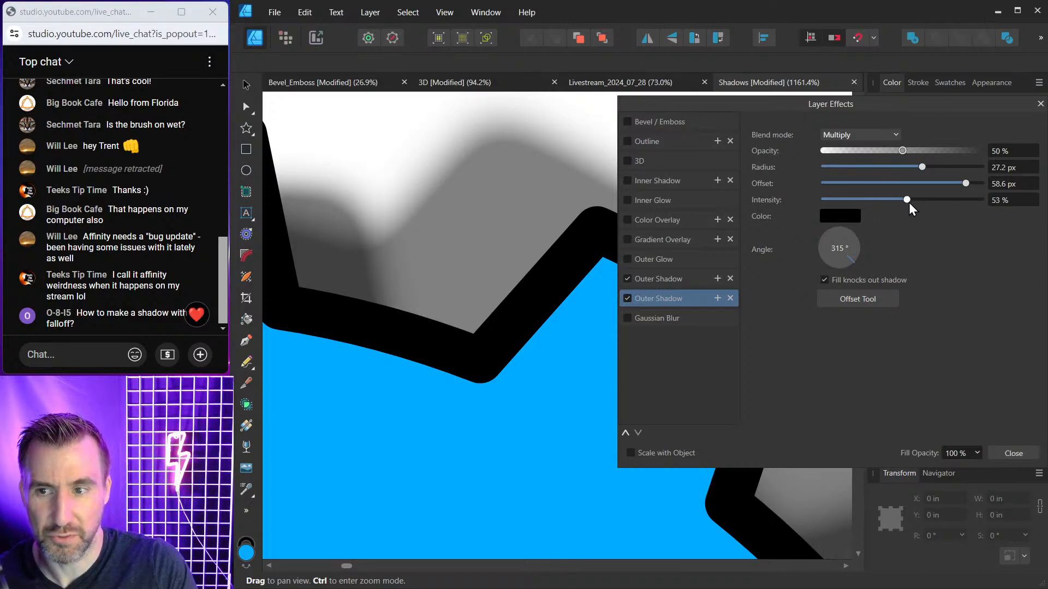
{"action": "left_click", "coordinate": [730, 298]}
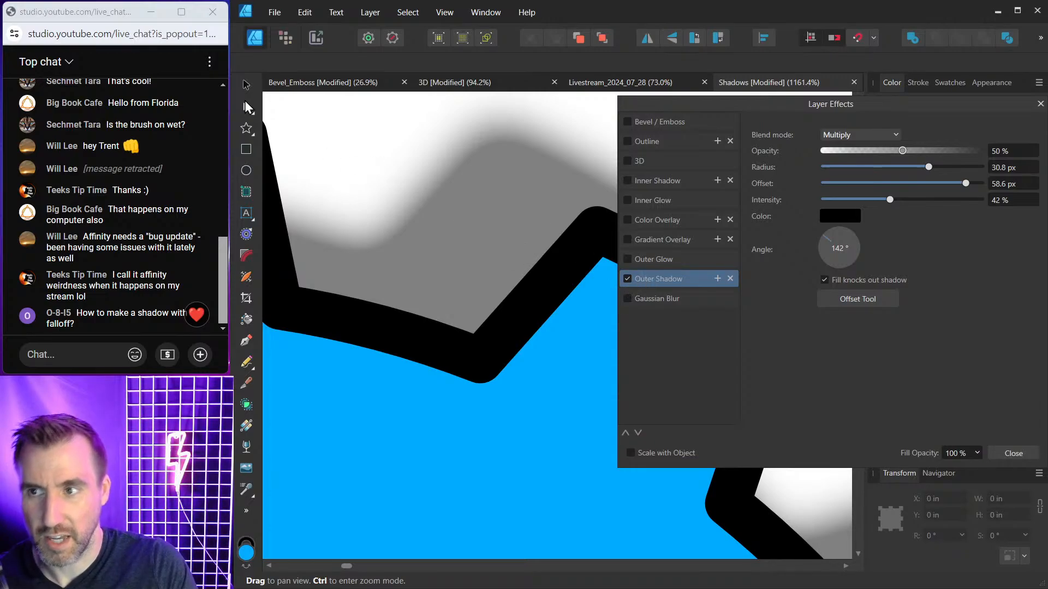
- Return to the Move Tool and close the cog's layer effects settings
{"action": "left_click", "coordinate": [526, 256]}
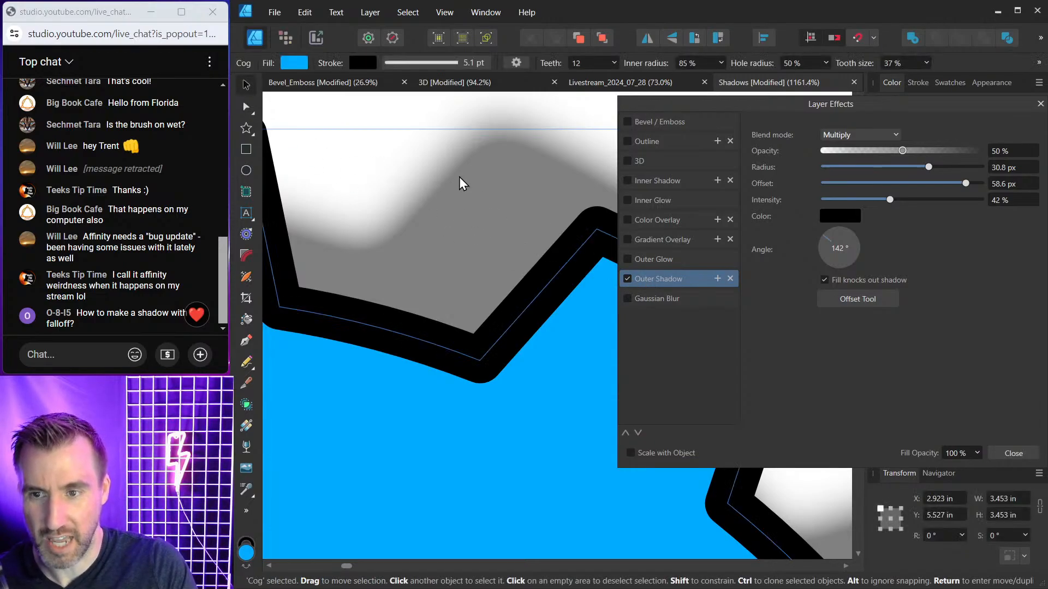
{"action": "left_click", "coordinate": [1013, 454]}
{"action": "scroll", "coordinate": [721, 411], "scroll_direction": "down", "scroll_amount": 6}
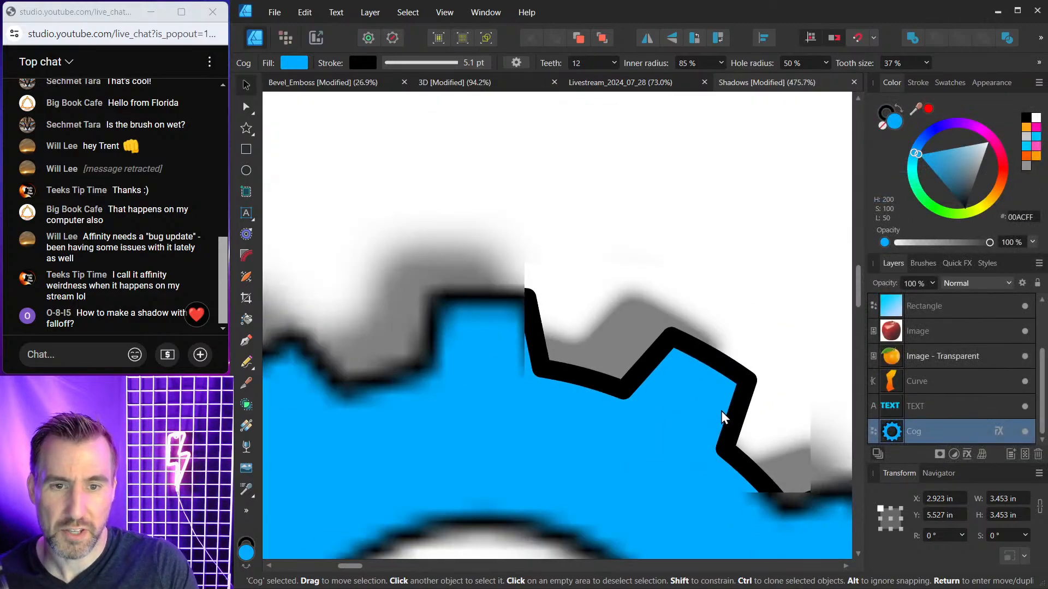
{"action": "scroll", "coordinate": [607, 320], "scroll_direction": "down", "scroll_amount": 3}
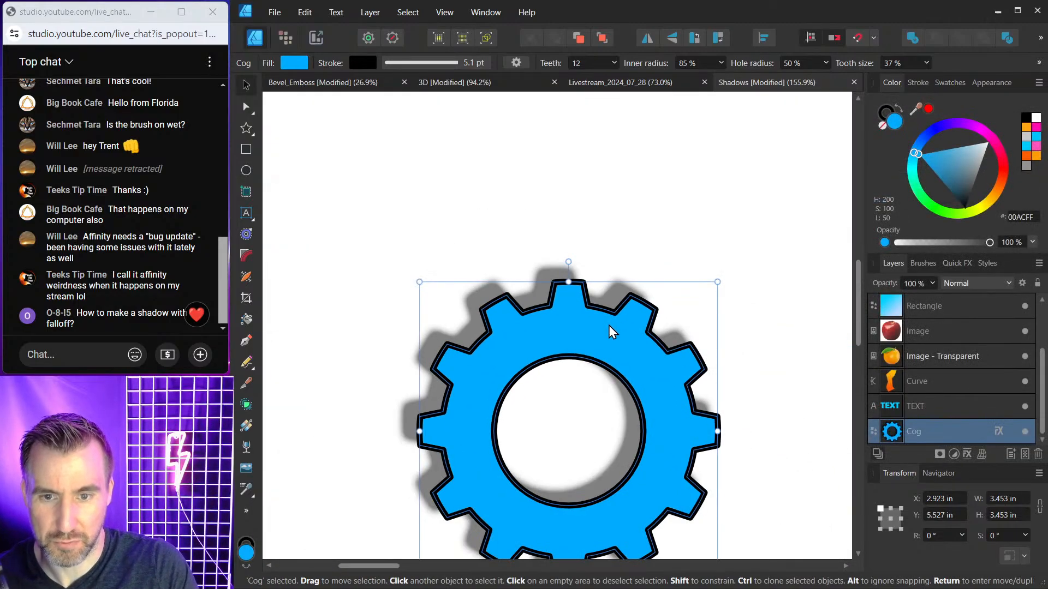
{"action": "scroll", "coordinate": [600, 297], "scroll_direction": "down", "scroll_amount": 1}
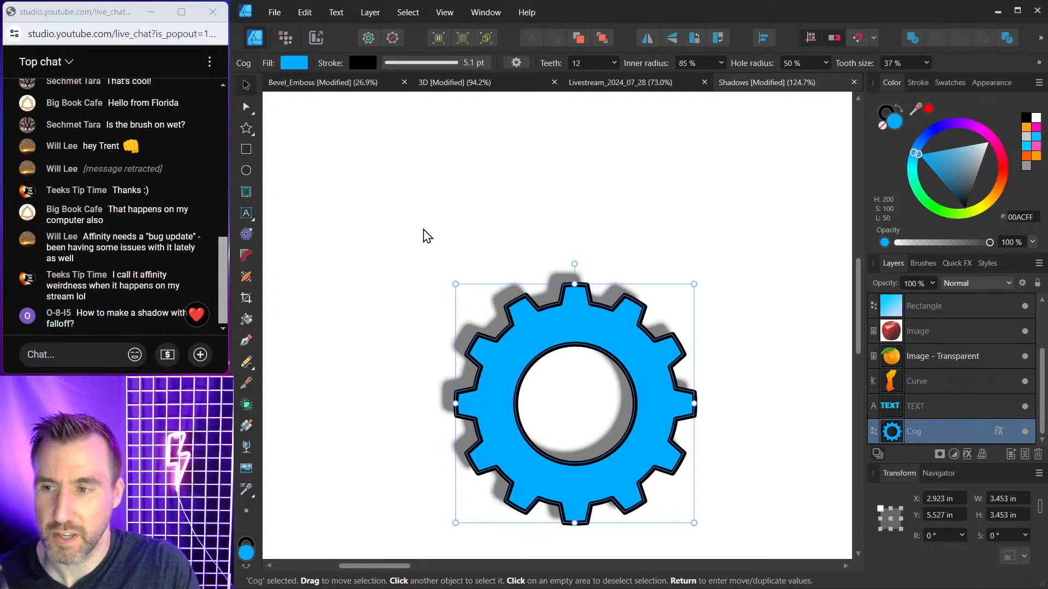
- Draw an orange five-pointed star about 2.13 in wide on the empty area above the cog
{"action": "left_click", "coordinate": [246, 128]}
{"action": "left_click_drag", "start_coordinate": [372, 147], "coordinate": [529, 285]}
{"action": "left_click", "coordinate": [245, 85]}
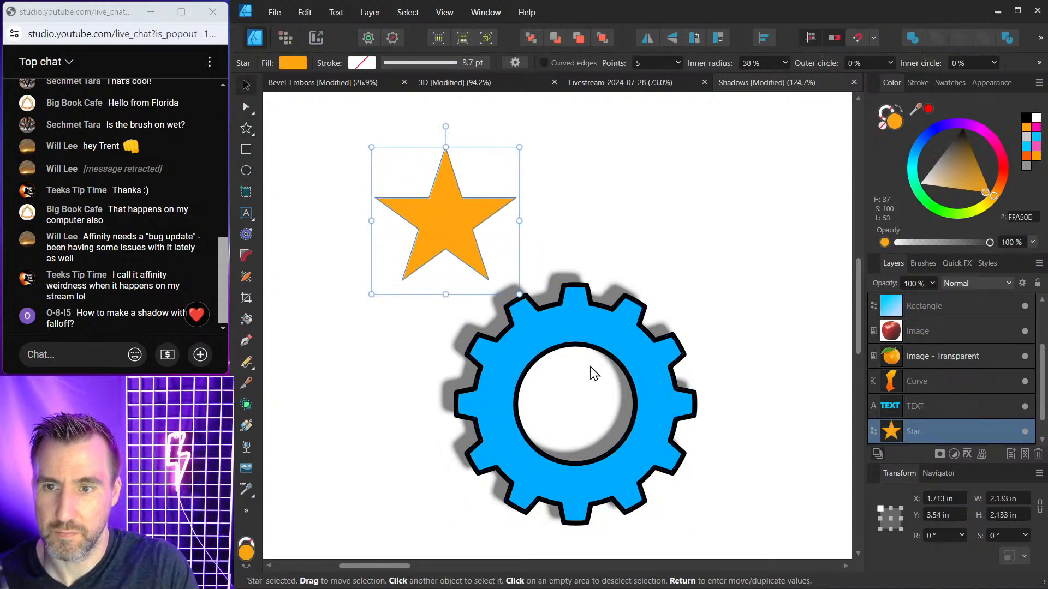
- Move the cog down away from the star, and enlarge the star to about 2.52 in, placed above the cog
{"action": "left_click_drag", "start_coordinate": [592, 369], "coordinate": [531, 447]}
{"action": "left_click", "coordinate": [456, 205]}
{"action": "left_click_drag", "start_coordinate": [522, 143], "coordinate": [553, 121]}
{"action": "left_click_drag", "start_coordinate": [462, 151], "coordinate": [513, 168]}
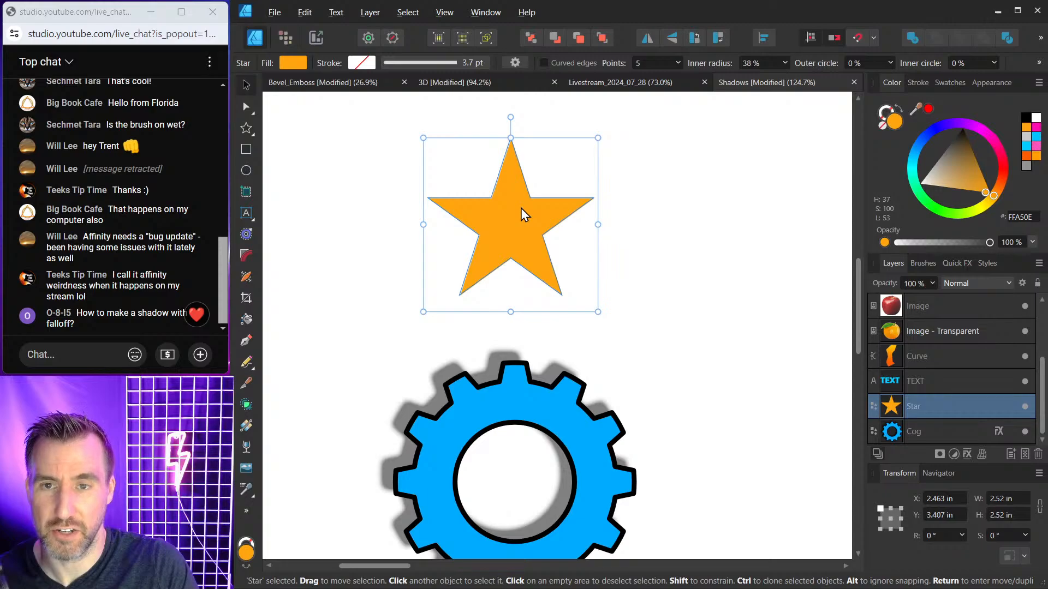
- Duplicate the star as a gray (#B1B1B1) copy slightly offset down and right behind the orange one
{"action": "left_click_drag", "start_coordinate": [521, 208], "coordinate": [546, 216]}
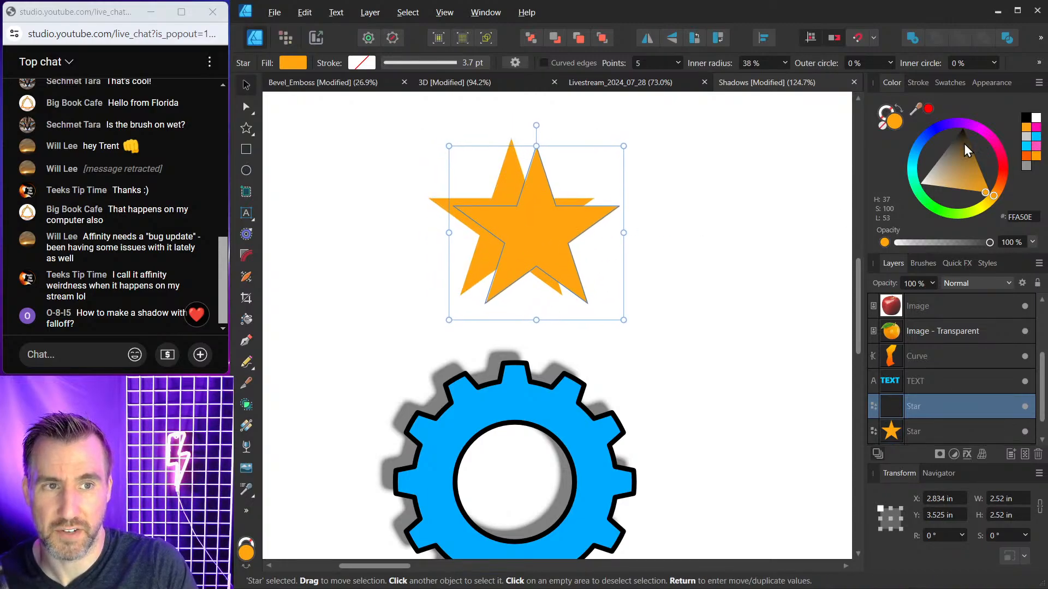
{"action": "left_click_drag", "start_coordinate": [963, 144], "coordinate": [891, 137]}
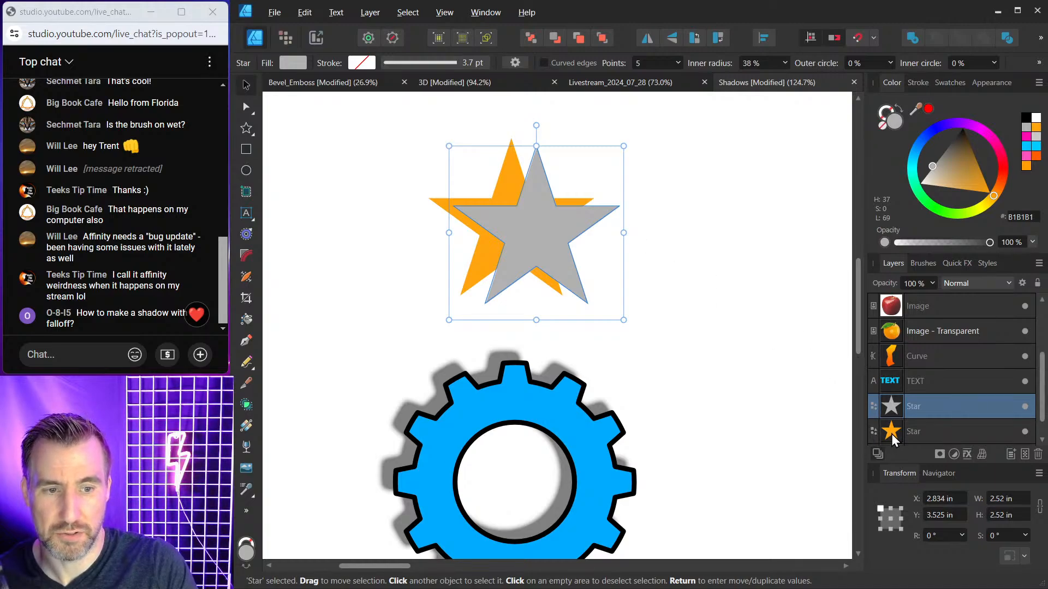
{"action": "left_click_drag", "start_coordinate": [892, 434], "coordinate": [886, 391]}
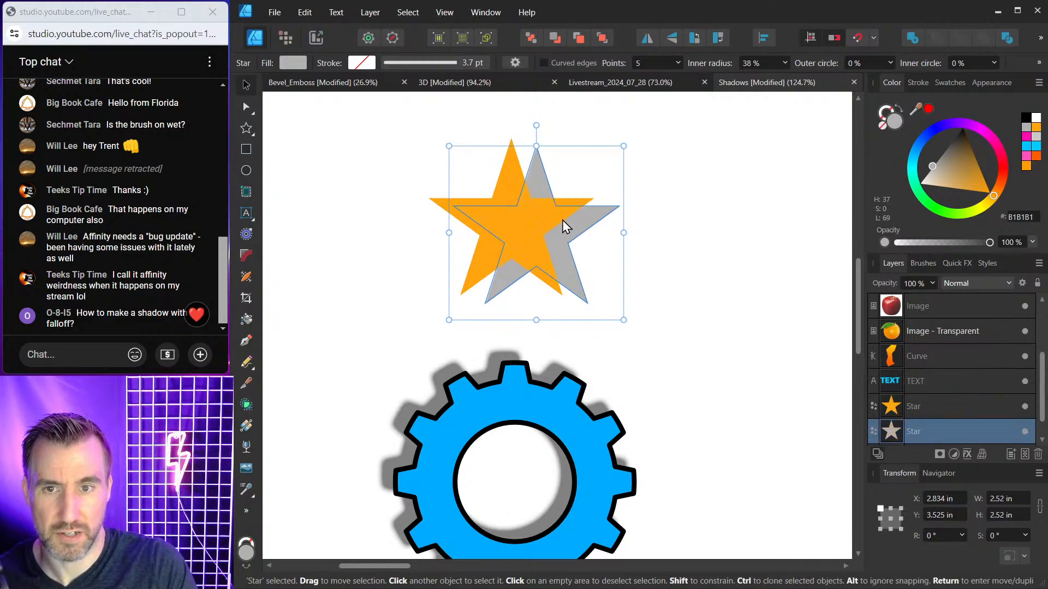
{"action": "left_click_drag", "start_coordinate": [580, 225], "coordinate": [562, 223]}
- Set the gray star's blend mode to Multiply and apply a Gaussian Blur layer effect with a 7.1 px radius
{"action": "left_click", "coordinate": [963, 283]}
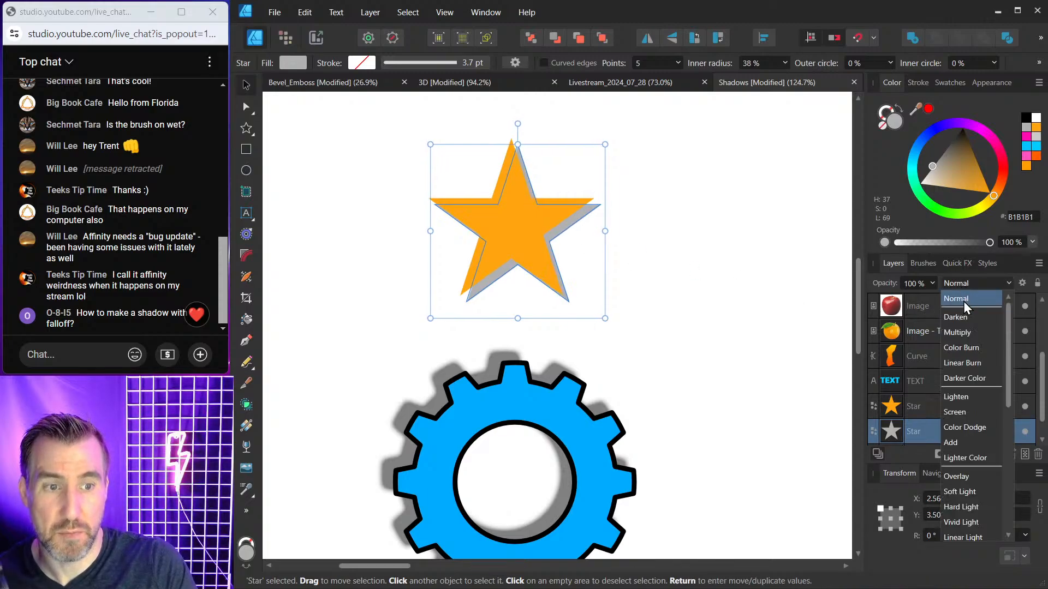
{"action": "left_click", "coordinate": [962, 332]}
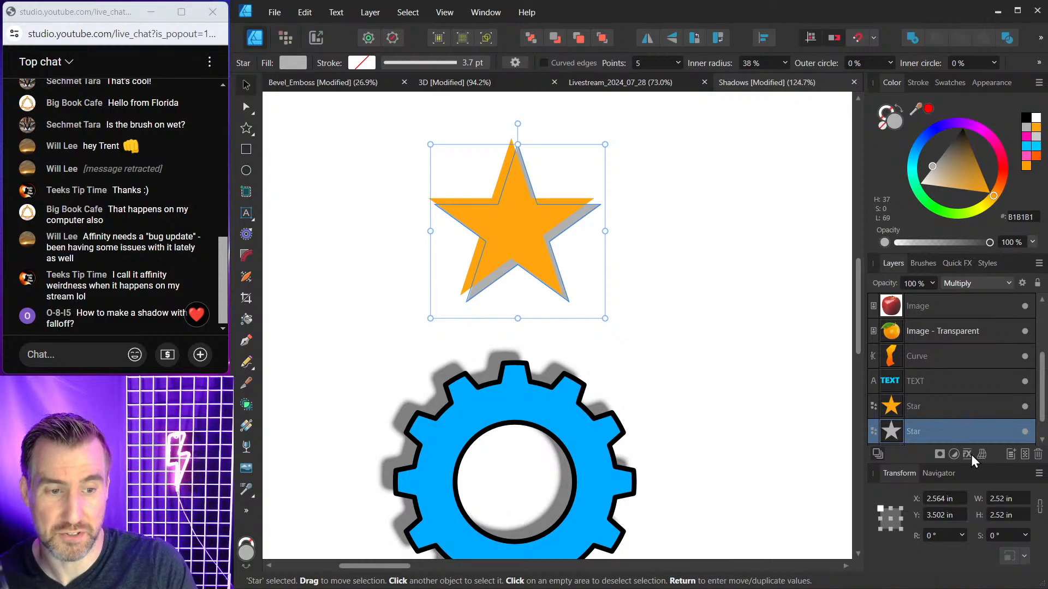
{"action": "left_click", "coordinate": [967, 455]}
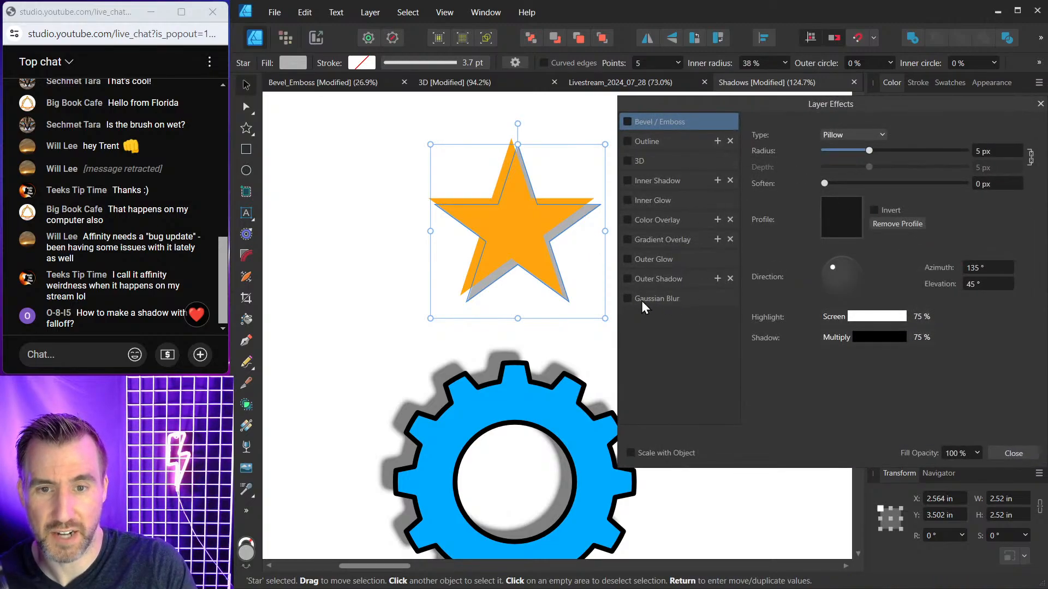
{"action": "left_click", "coordinate": [627, 298]}
{"action": "left_click_drag", "start_coordinate": [823, 137], "coordinate": [858, 145]}
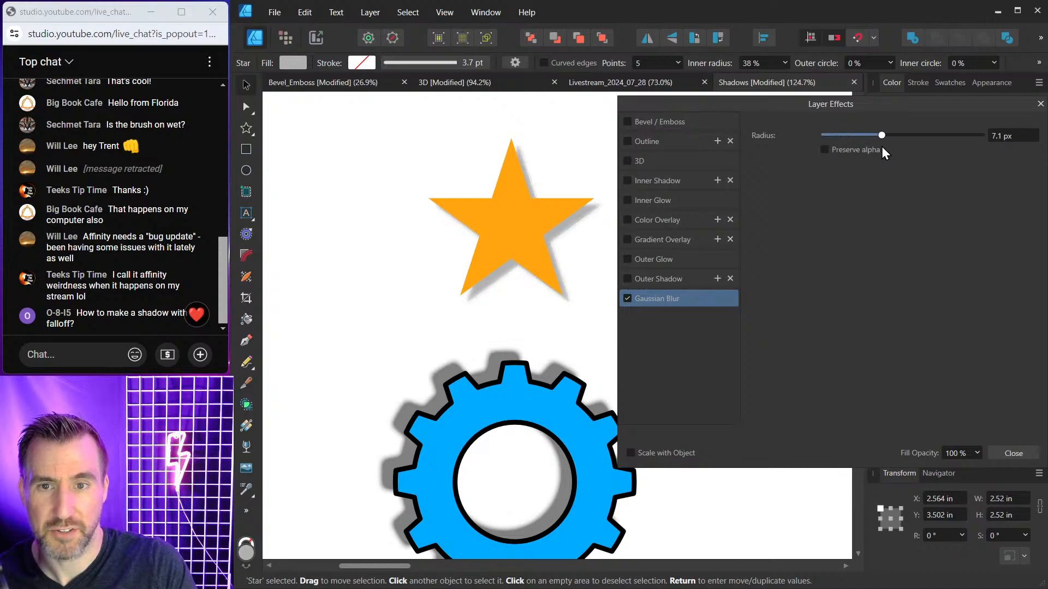
{"action": "left_click", "coordinate": [1025, 457]}
- Examine the falloff of the blurred gray shadow along the orange star's edges up close, and select the gray star
{"action": "scroll", "coordinate": [529, 164], "scroll_direction": "up", "scroll_amount": 5}
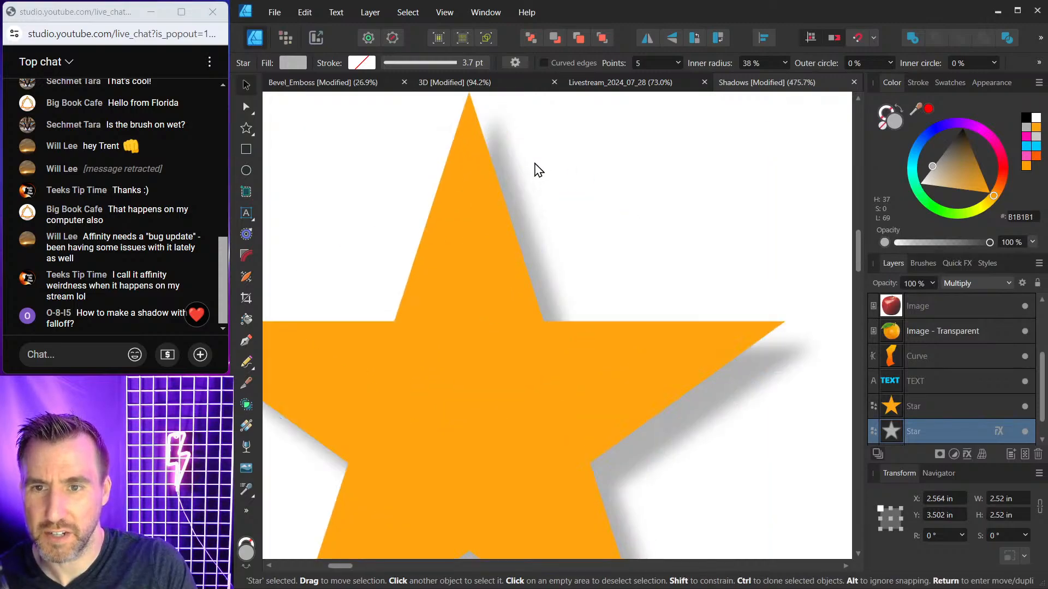
{"action": "scroll", "coordinate": [545, 169], "scroll_direction": "up", "scroll_amount": 1}
{"action": "left_click", "coordinate": [368, 163]}
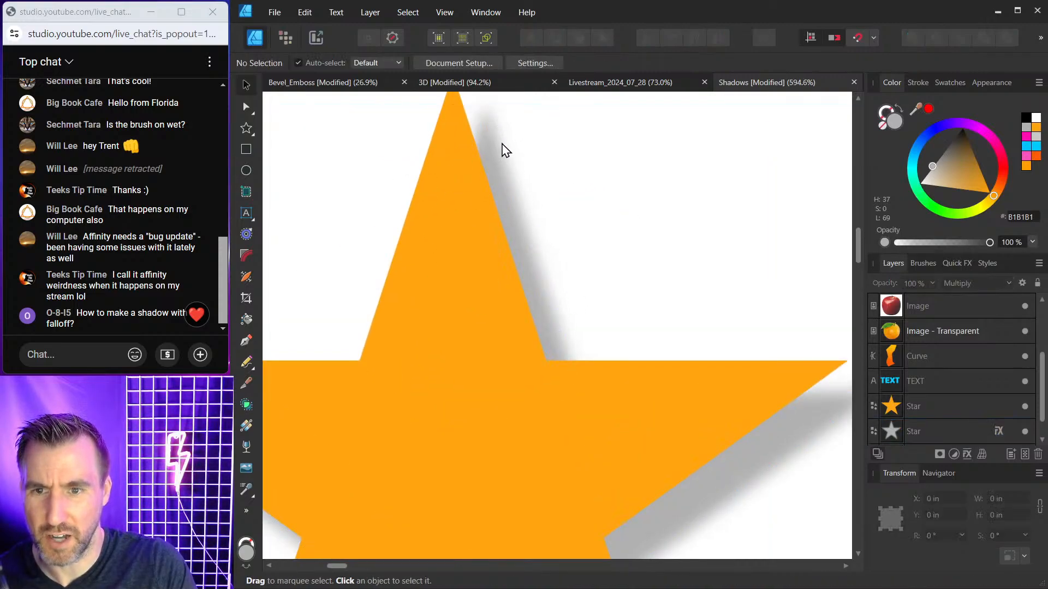
{"action": "scroll", "coordinate": [505, 201], "scroll_direction": "up", "scroll_amount": 3}
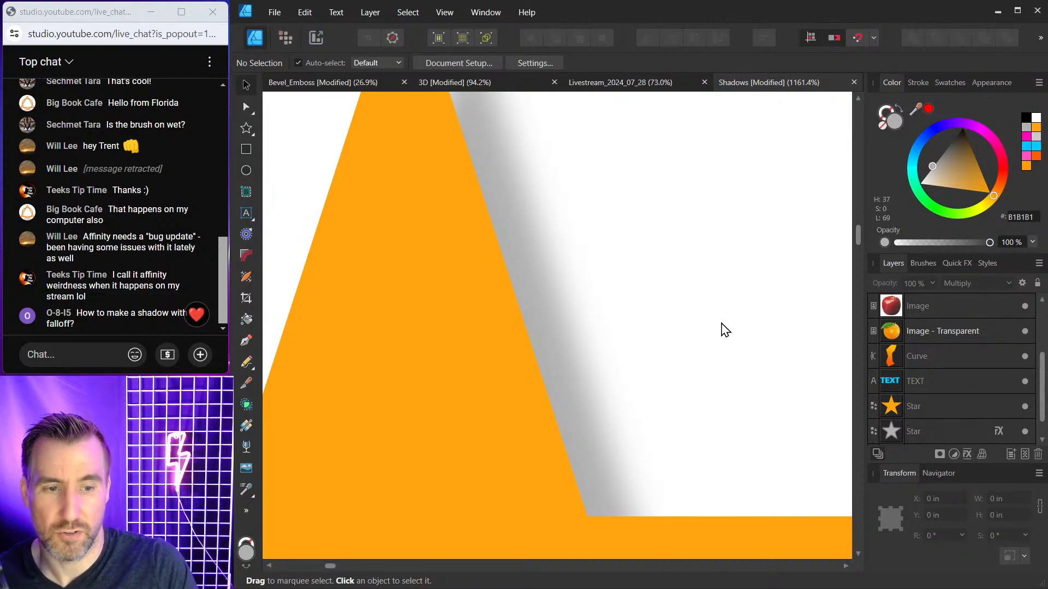
{"action": "scroll", "coordinate": [529, 261], "scroll_direction": "down", "scroll_amount": 7}
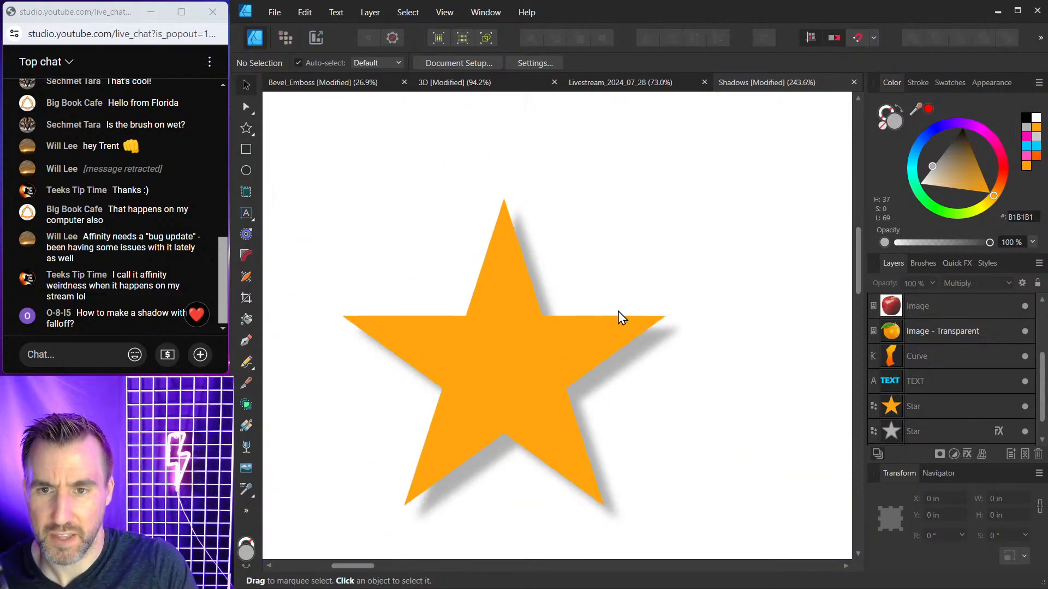
{"action": "scroll", "coordinate": [643, 355], "scroll_direction": "down", "scroll_amount": 3}
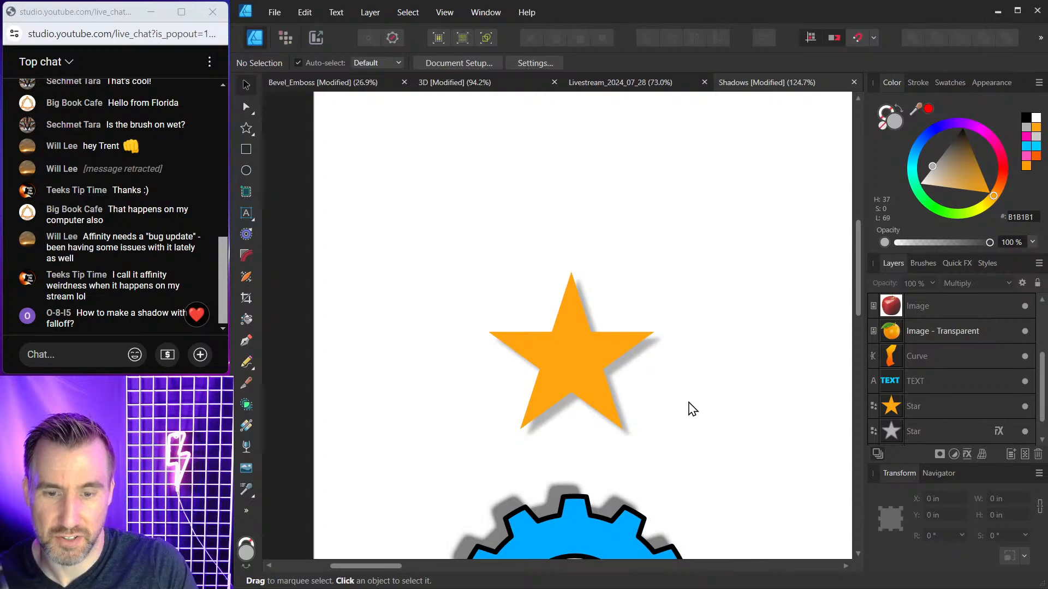
{"action": "scroll", "coordinate": [658, 341], "scroll_direction": "up", "scroll_amount": 8}
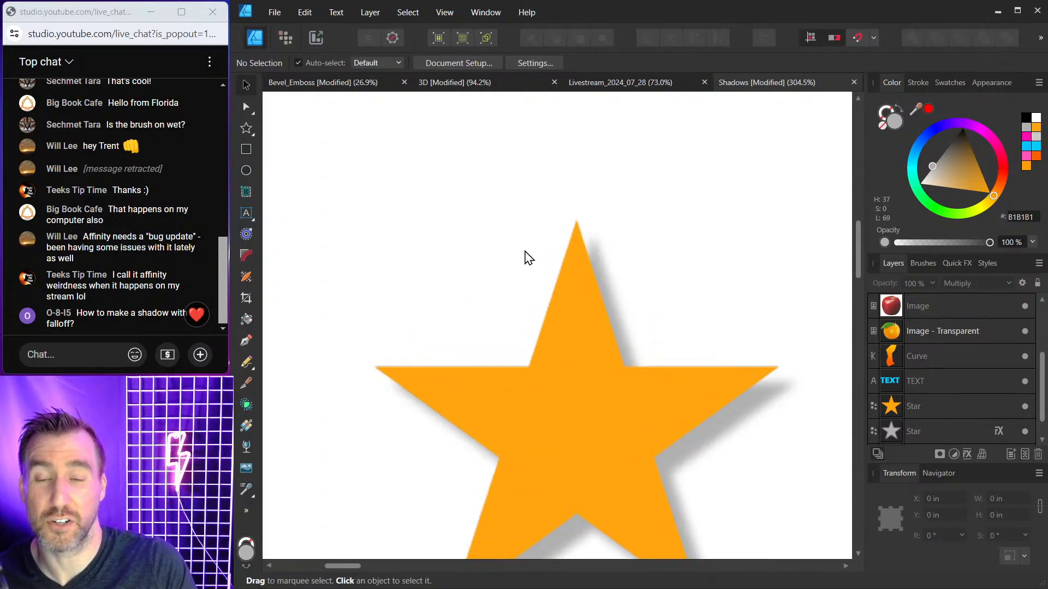
{"action": "left_click_drag", "start_coordinate": [727, 308], "coordinate": [620, 254]}
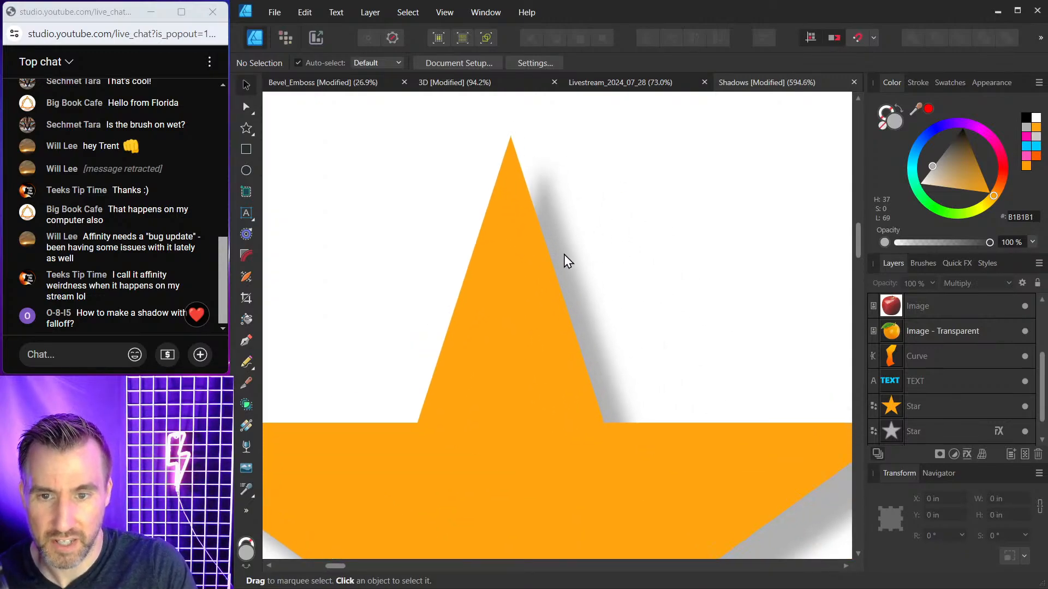
{"action": "left_click", "coordinate": [551, 201]}
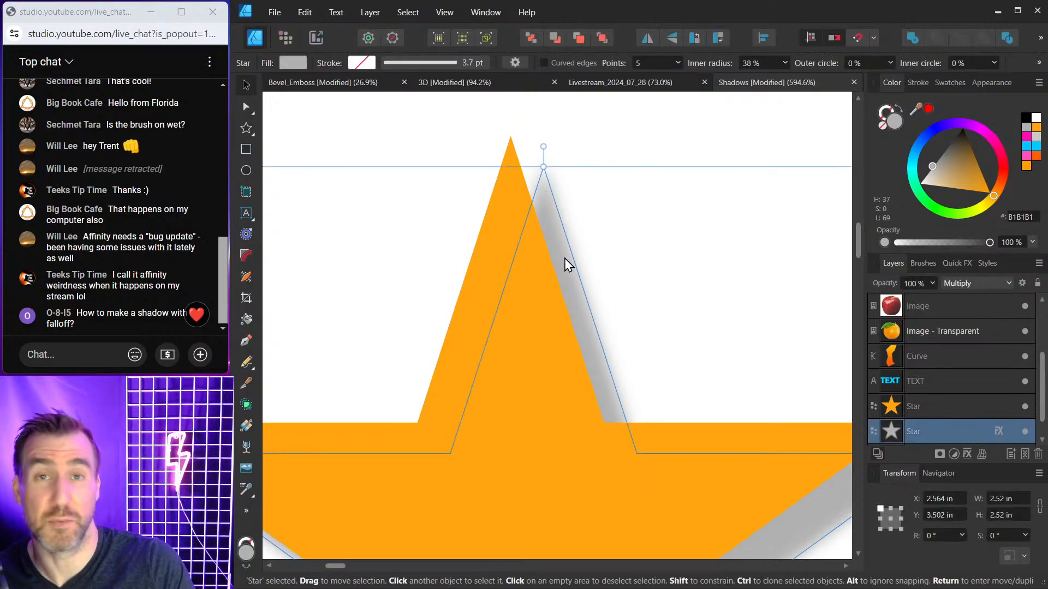
- Delete the orange star and its blurred gray shadow copy above the cog
{"action": "left_click", "coordinate": [412, 188]}
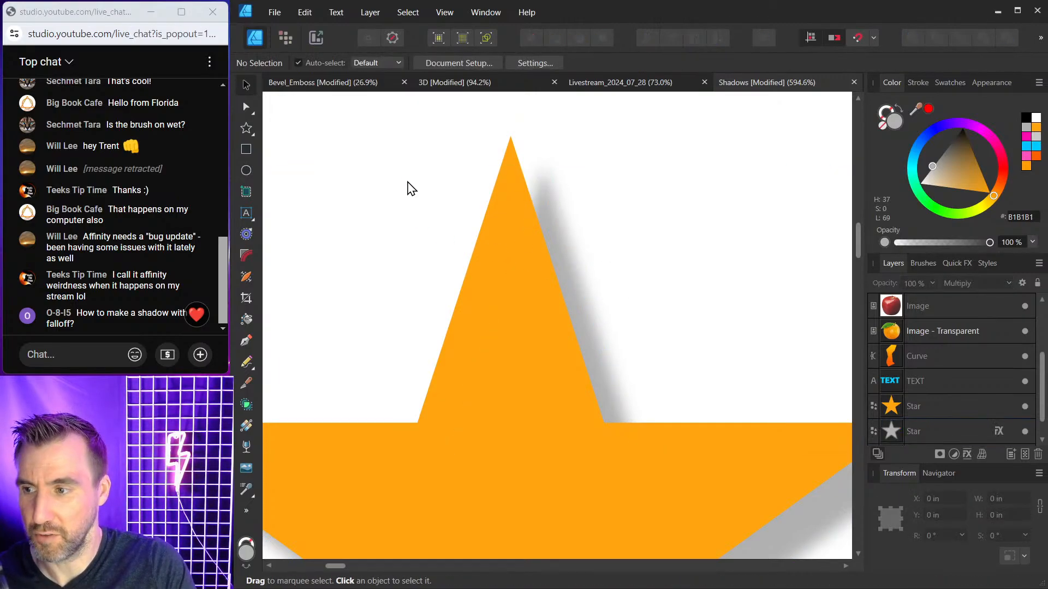
{"action": "scroll", "coordinate": [445, 212], "scroll_direction": "down", "scroll_amount": 3}
{"action": "left_click_drag", "start_coordinate": [685, 280], "coordinate": [663, 266]}
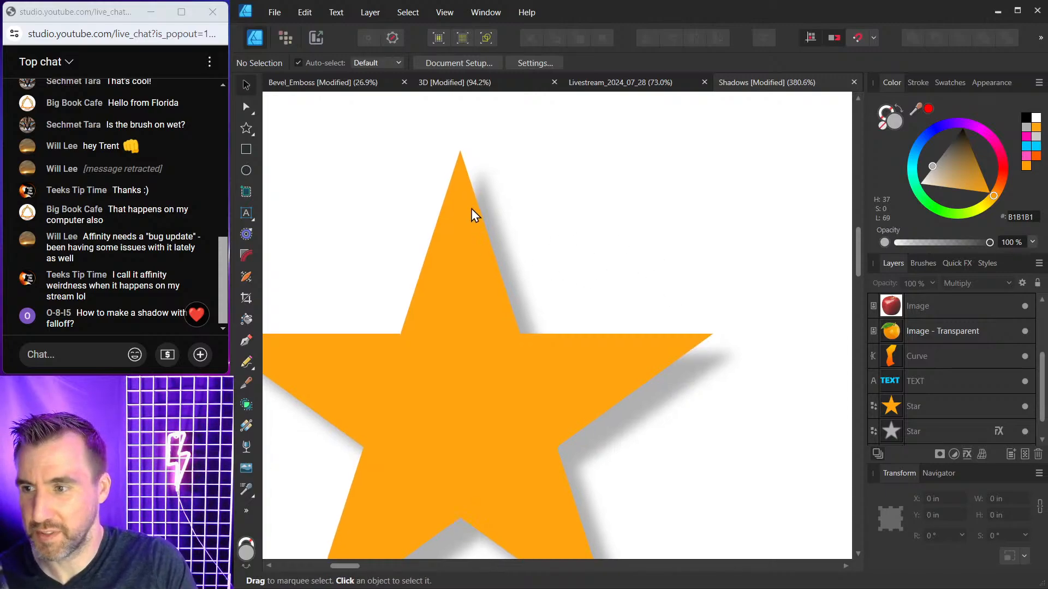
{"action": "left_click", "coordinate": [914, 430]}
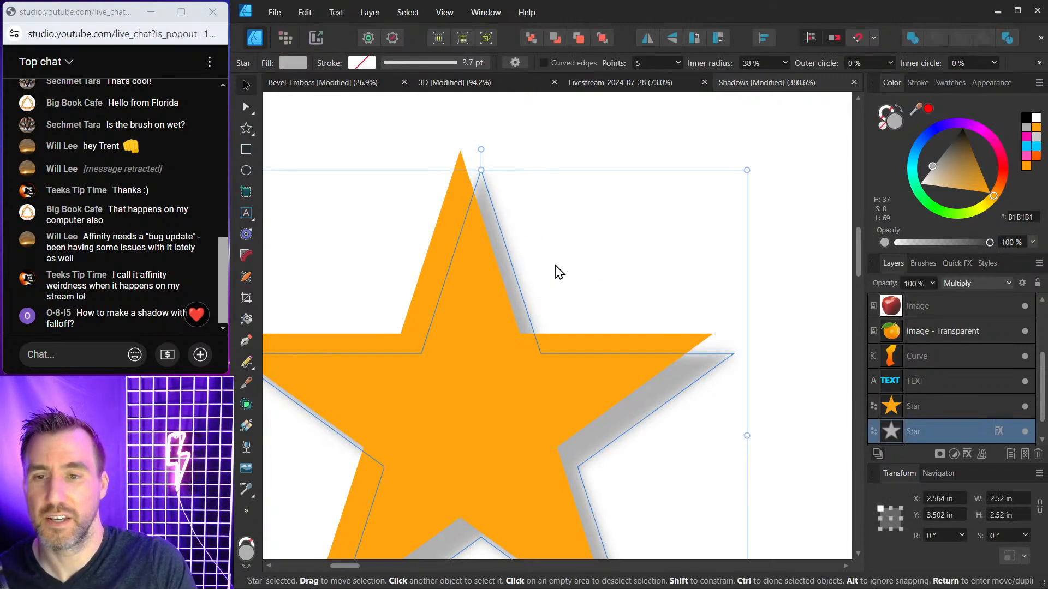
{"action": "scroll", "coordinate": [561, 264], "scroll_direction": "down", "scroll_amount": 4}
{"action": "left_click_drag", "start_coordinate": [367, 163], "coordinate": [694, 439]}
{"action": "key", "text": "Delete"}
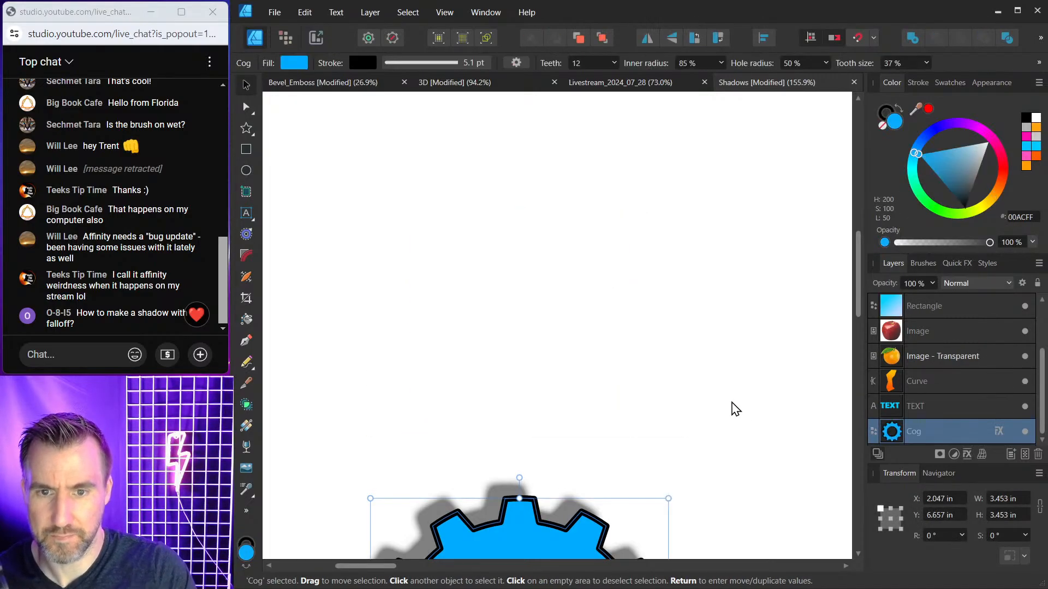
- Add an Outer Shadow layer effect to the orange gradient curve and raise its intensity to 6%
{"action": "left_click", "coordinate": [767, 386]}
{"action": "scroll", "coordinate": [584, 316], "scroll_direction": "down", "scroll_amount": 3}
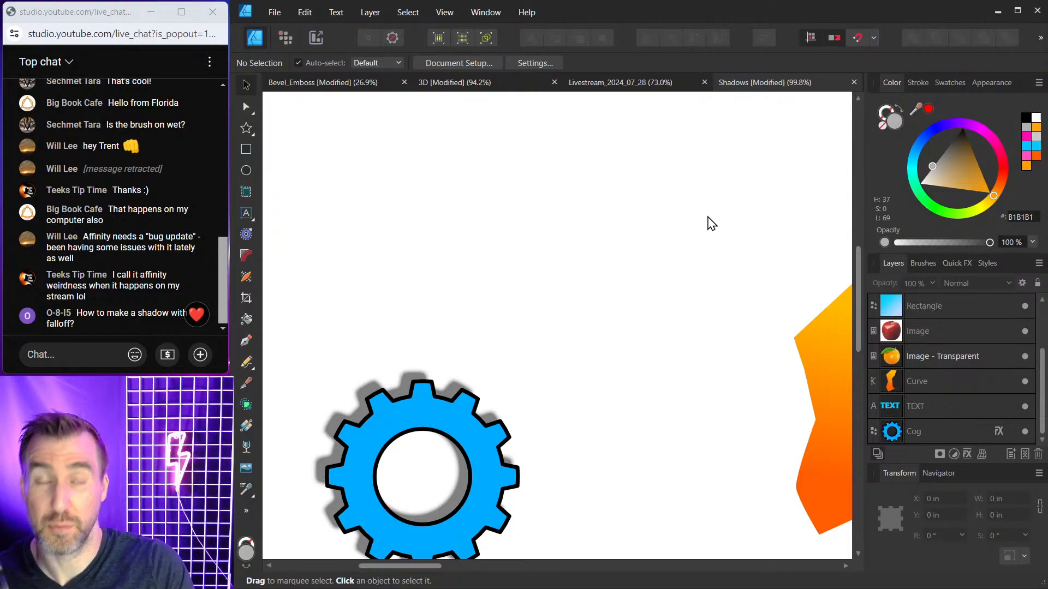
{"action": "left_click_drag", "start_coordinate": [707, 216], "coordinate": [481, 217]}
{"action": "key", "text": "space"}
{"action": "left_click_drag", "start_coordinate": [639, 222], "coordinate": [373, 226]}
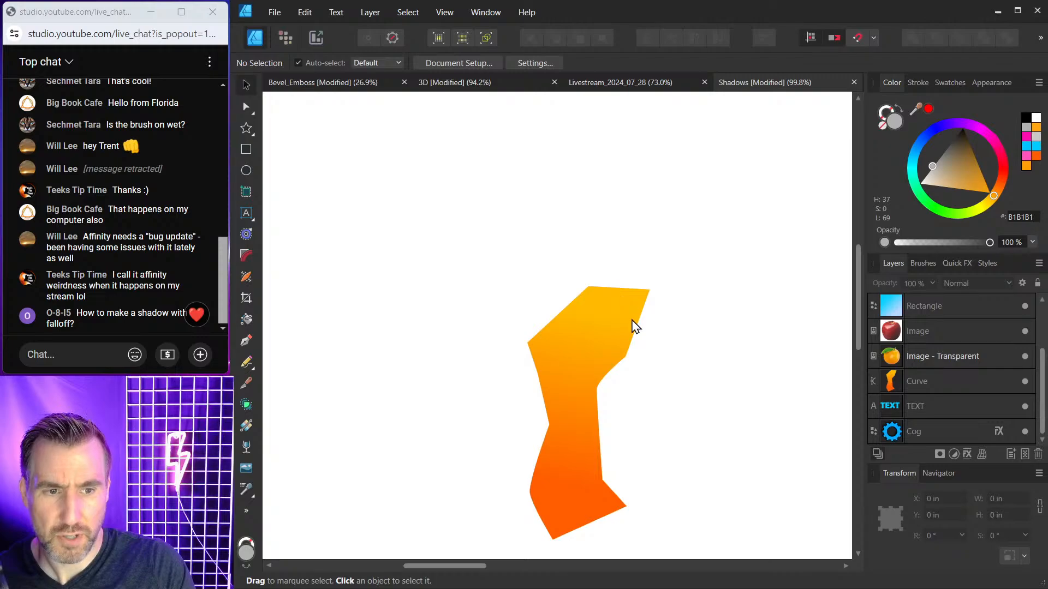
{"action": "left_click", "coordinate": [594, 327]}
{"action": "key", "text": "space"}
{"action": "left_click_drag", "start_coordinate": [666, 336], "coordinate": [613, 231]}
{"action": "scroll", "coordinate": [587, 321], "scroll_direction": "up", "scroll_amount": 2}
{"action": "key", "text": "space"}
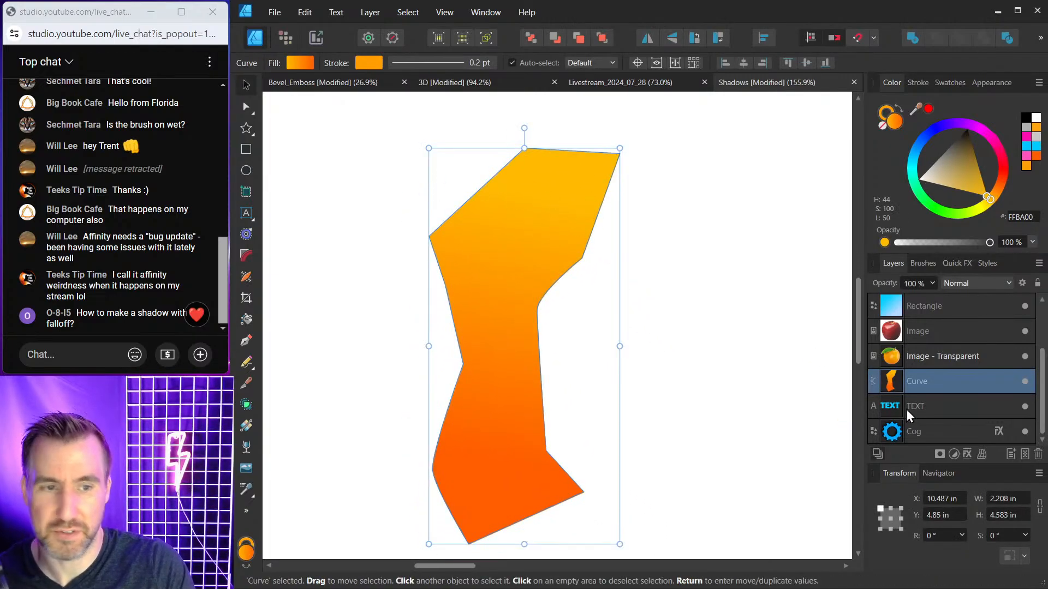
{"action": "left_click", "coordinate": [967, 454]}
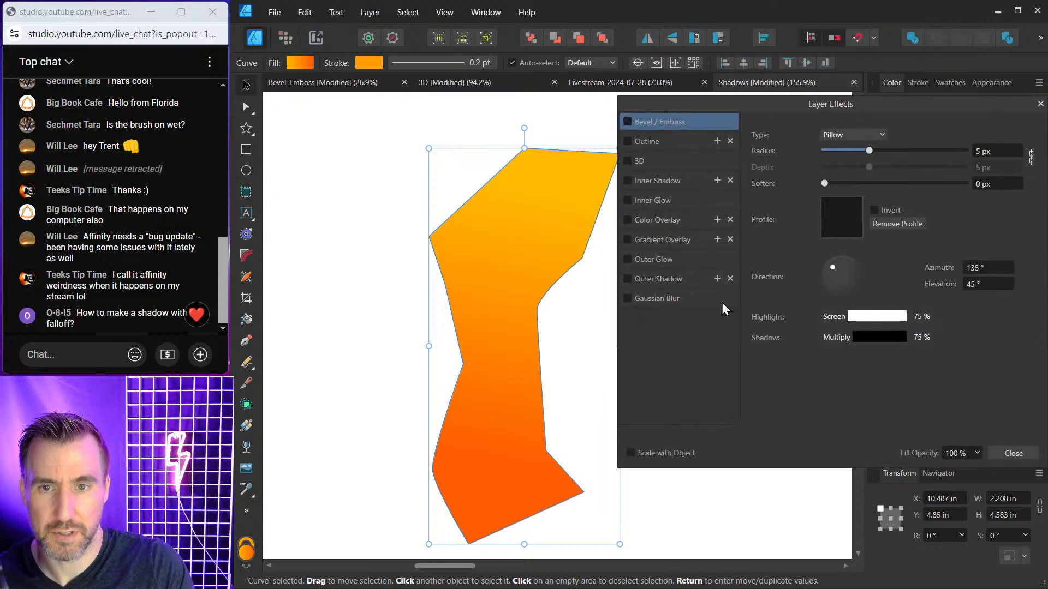
{"action": "left_click", "coordinate": [627, 278]}
{"action": "left_click", "coordinate": [642, 279]}
{"action": "left_click_drag", "start_coordinate": [822, 198], "coordinate": [827, 200]}
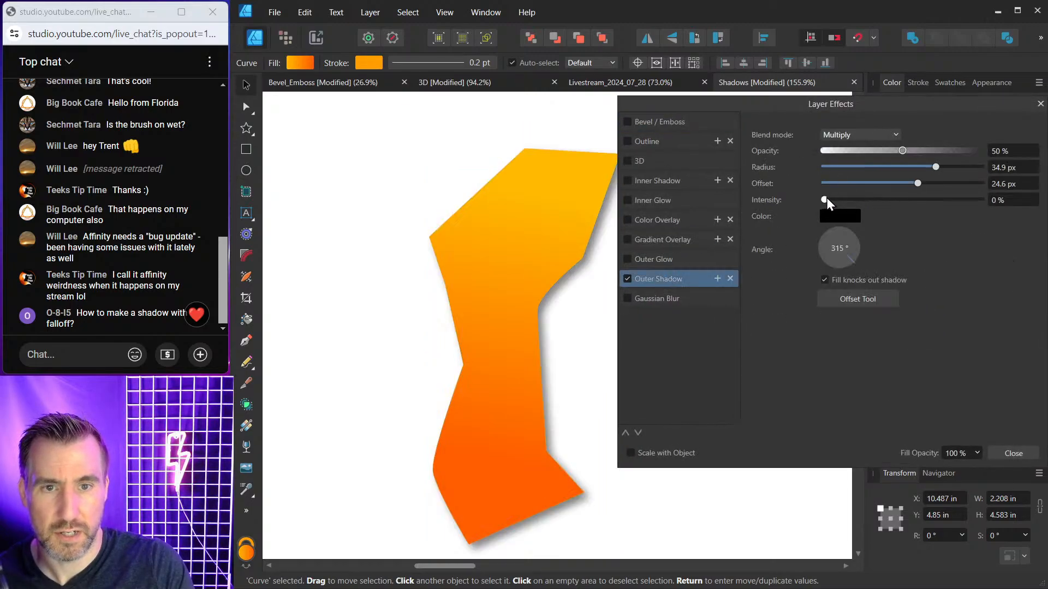
- Set the curve's fill opacity to 0% in its layer effects, check the remaining shadow with nothing selected, and reselect the curve
{"action": "left_click_drag", "start_coordinate": [849, 103], "coordinate": [862, 107]}
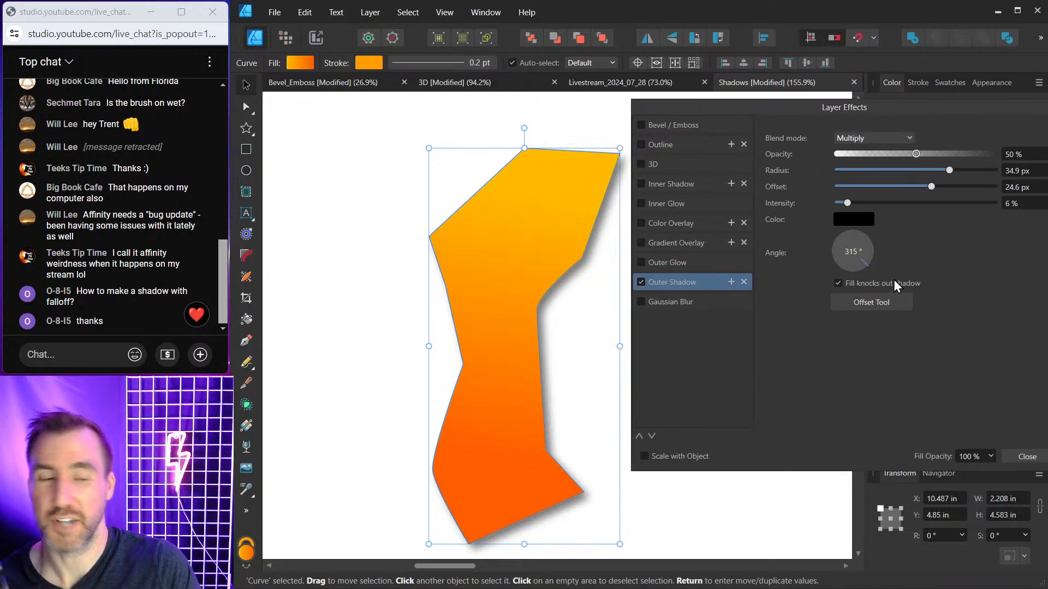
{"action": "left_click_drag", "start_coordinate": [428, 129], "coordinate": [338, 117]}
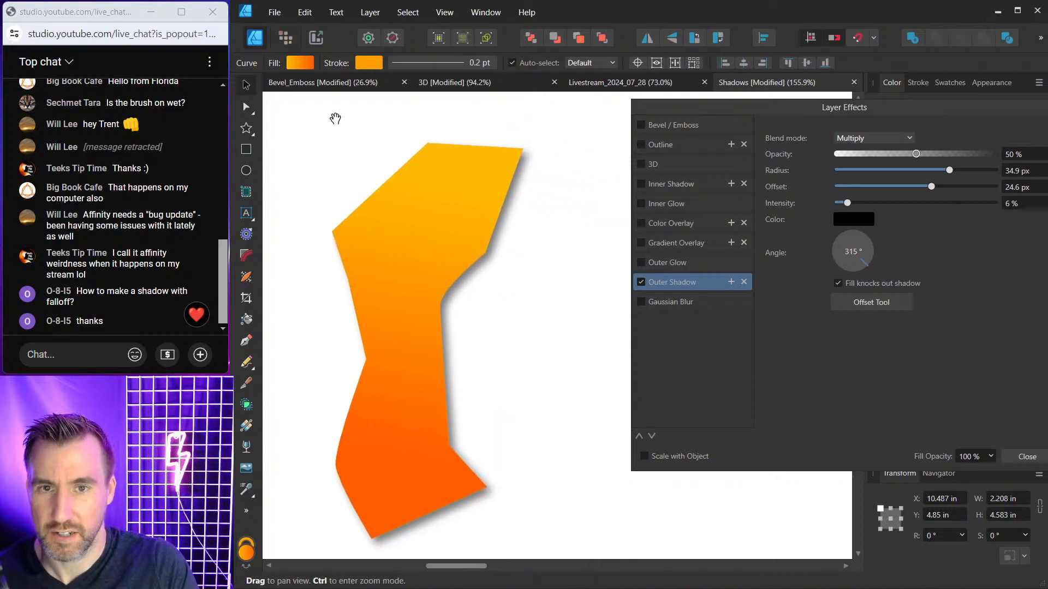
{"action": "left_click_drag", "start_coordinate": [764, 109], "coordinate": [690, 125]}
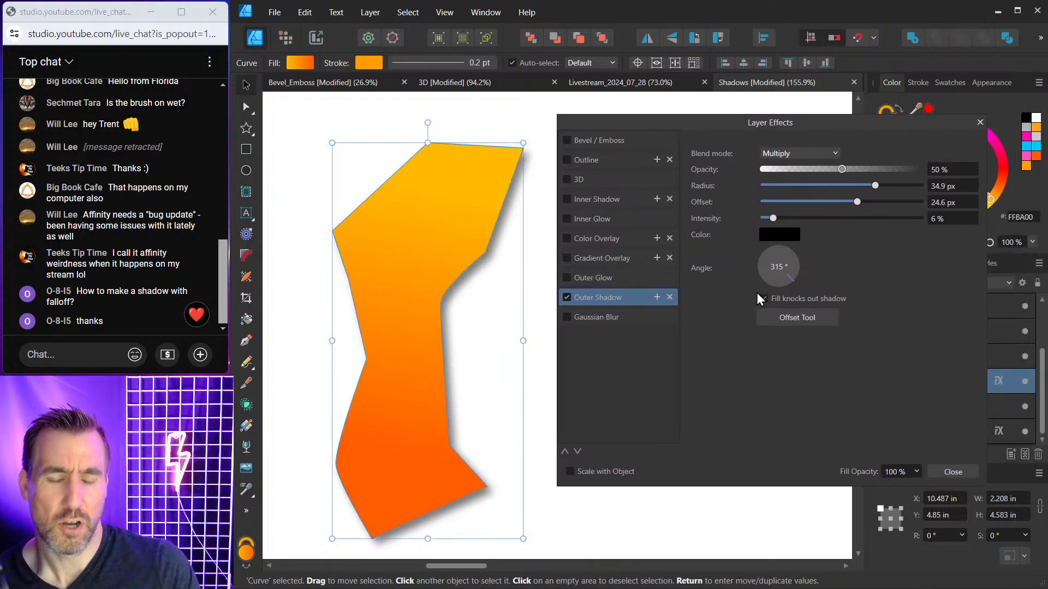
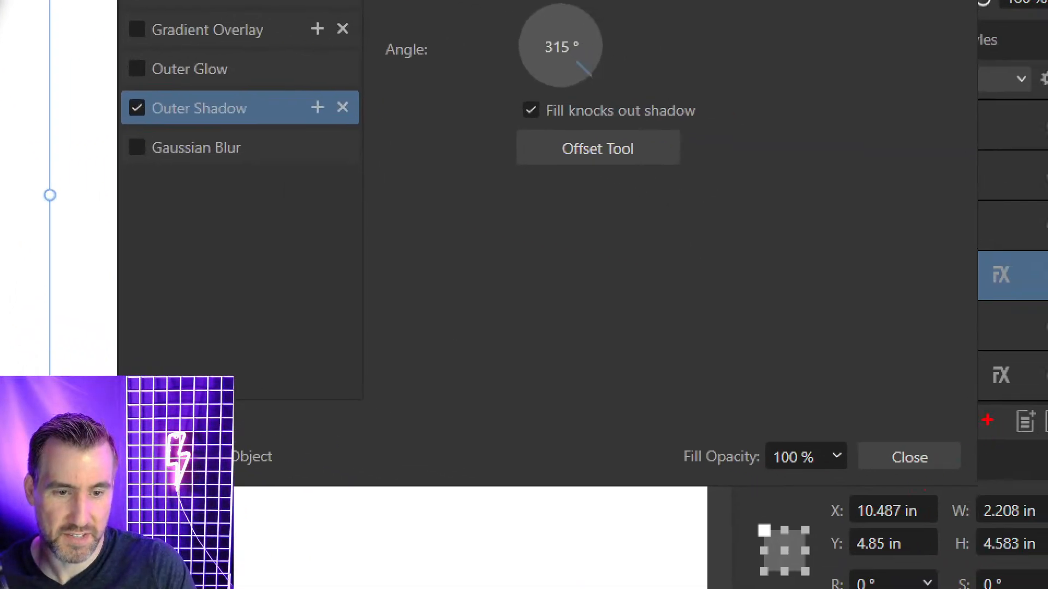
{"action": "mouse_move", "coordinate": [884, 417]}
{"action": "left_mouse_down"}
{"action": "mouse_move", "coordinate": [757, 420]}
{"action": "mouse_move", "coordinate": [652, 442]}
{"action": "mouse_move", "coordinate": [719, 506]}
{"action": "mouse_move", "coordinate": [889, 431]}
{"action": "left_mouse_up"}
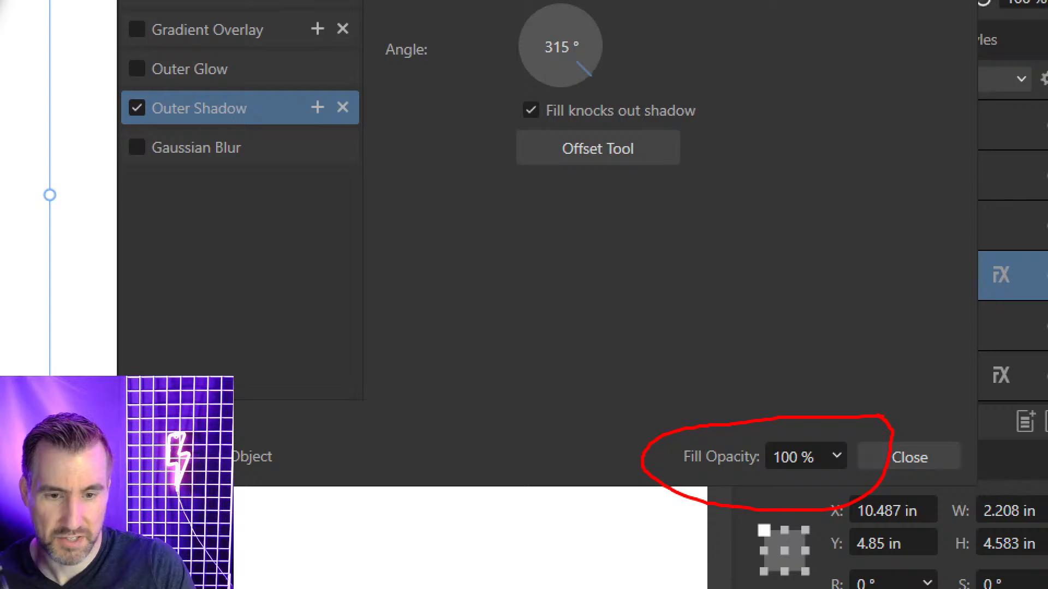
{"action": "key", "text": "Escape"}
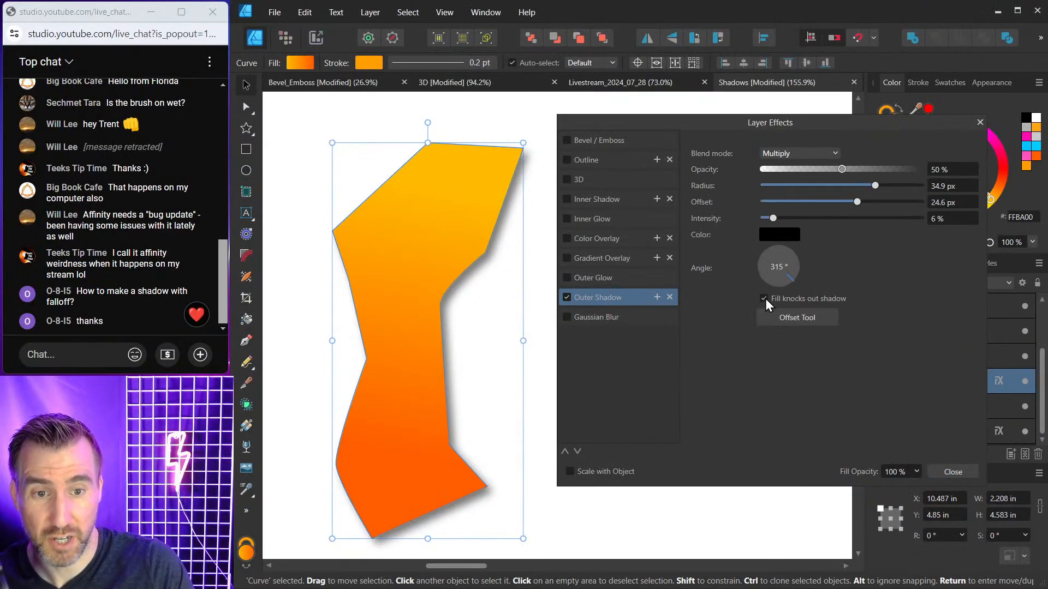
{"action": "left_click", "coordinate": [919, 472]}
{"action": "left_click_drag", "start_coordinate": [916, 484], "coordinate": [789, 499]}
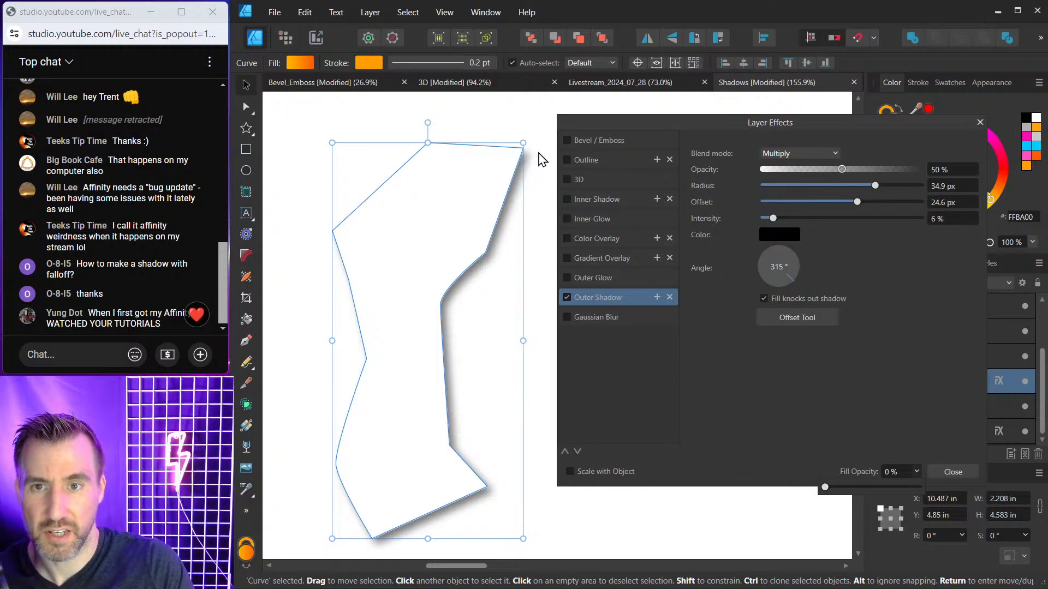
{"action": "left_click", "coordinate": [534, 185]}
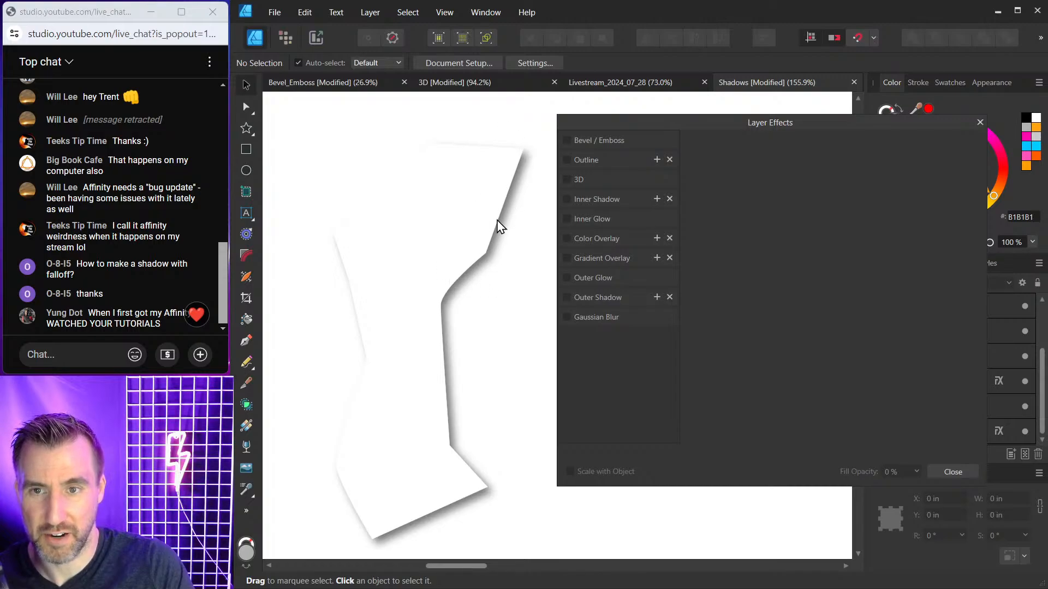
{"action": "left_click", "coordinate": [458, 200]}
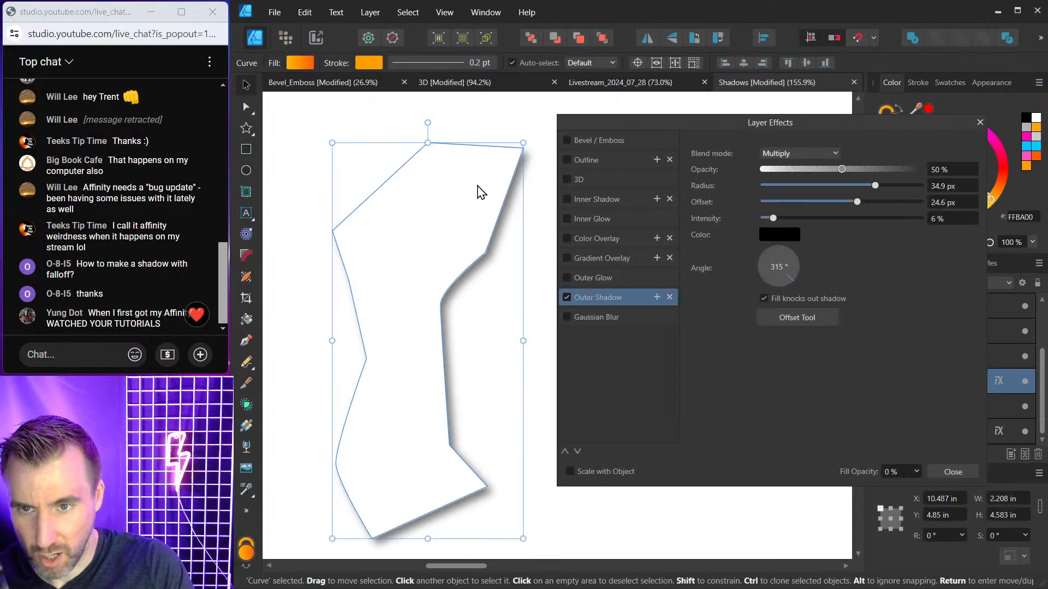
- Turn the outer shadow's Fill knocks out shadow option off and on twice to compare the curve's interior
{"action": "left_click", "coordinate": [763, 299]}
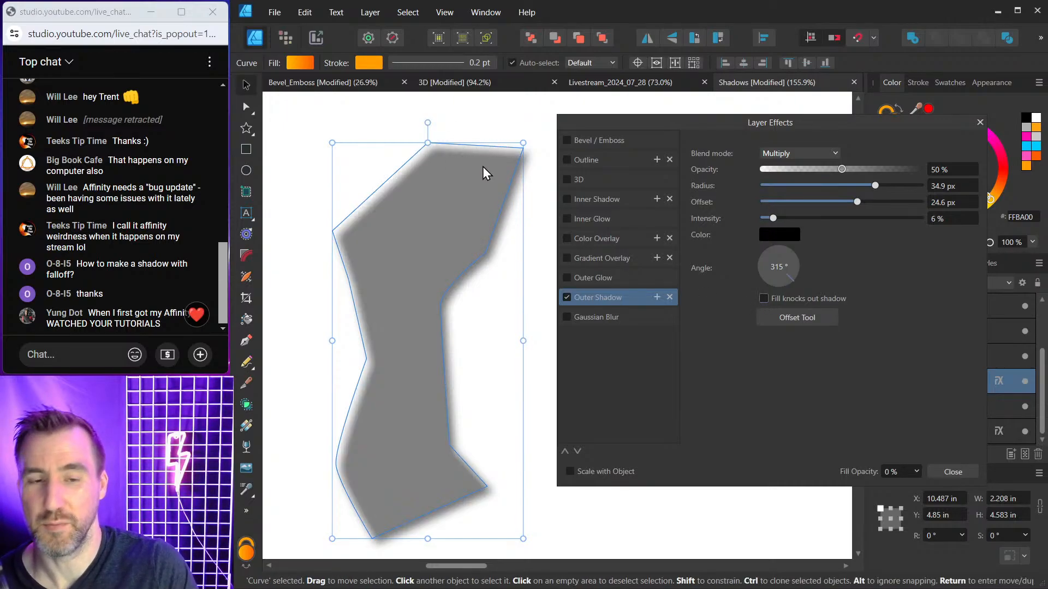
{"action": "left_click", "coordinate": [764, 298]}
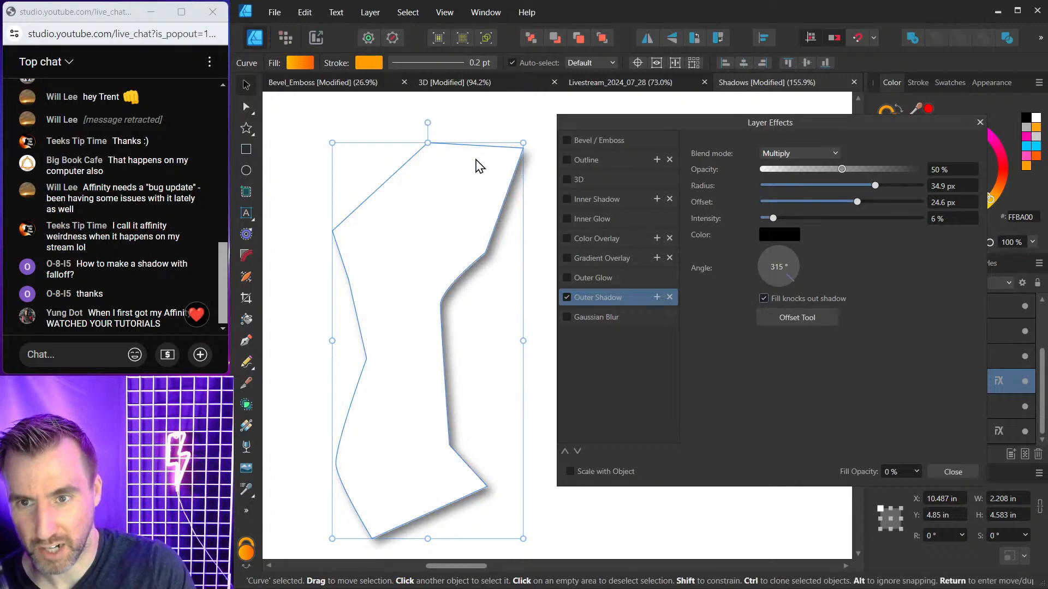
{"action": "left_click", "coordinate": [763, 298]}
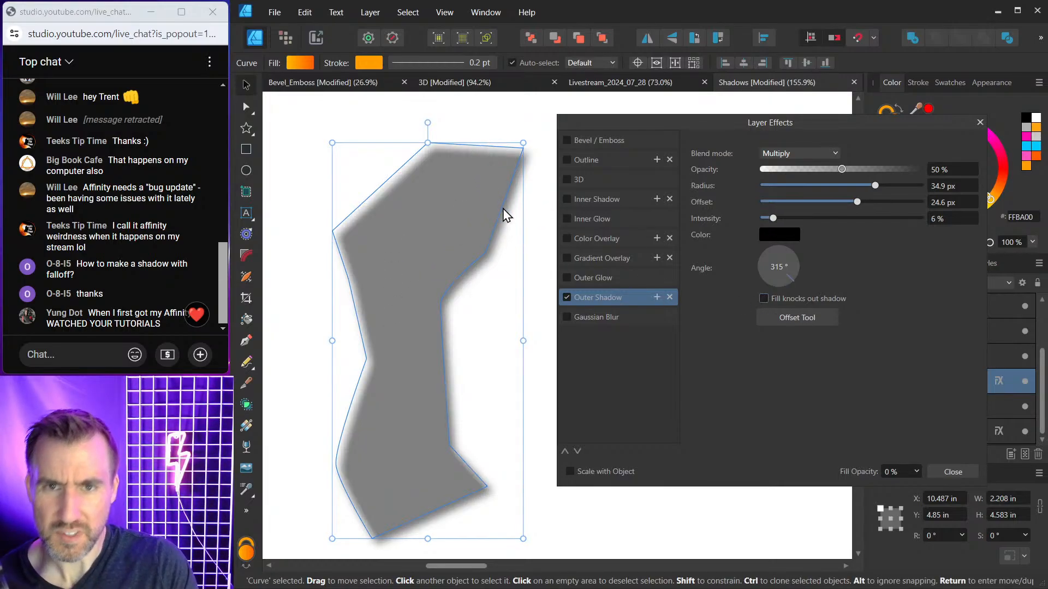
{"action": "left_click", "coordinate": [764, 299]}
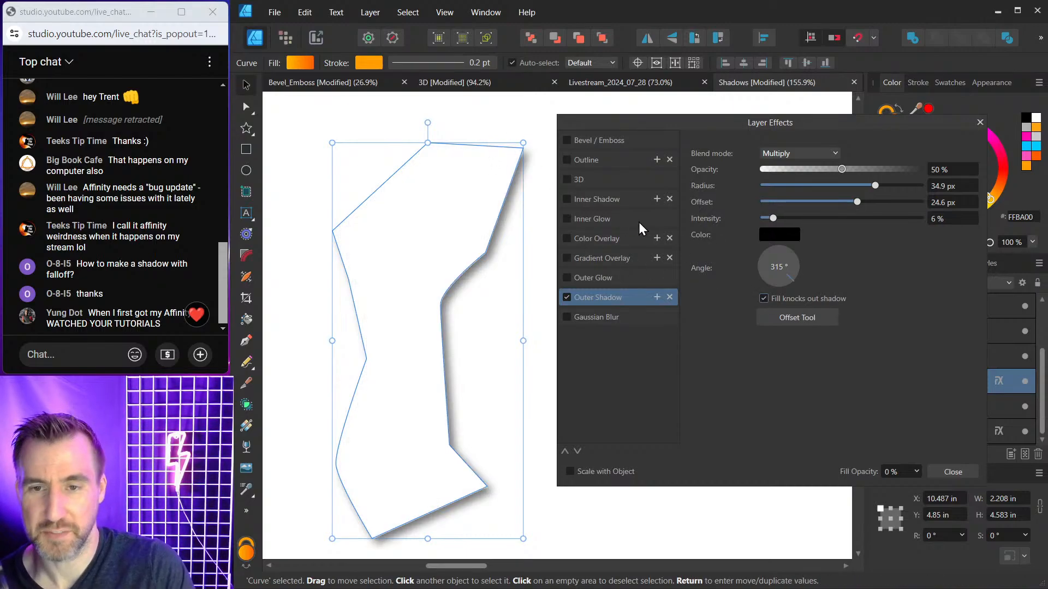
- Restore the curve's fill opacity to 100% and close the layer effects
{"action": "left_click", "coordinate": [916, 472]}
{"action": "left_click_drag", "start_coordinate": [918, 486], "coordinate": [1014, 494]}
{"action": "left_click", "coordinate": [740, 106]}
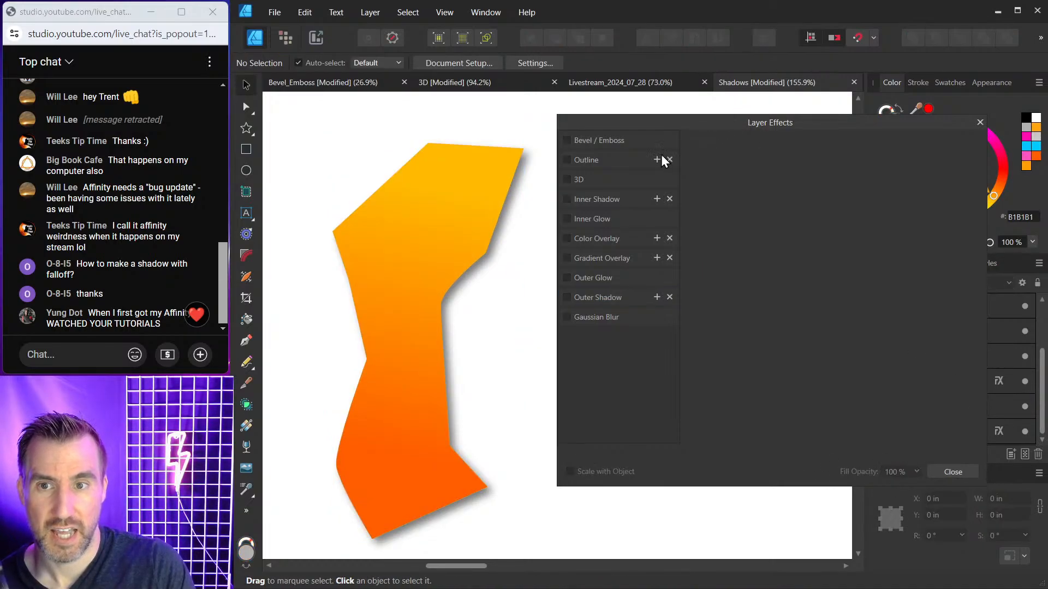
{"action": "left_click", "coordinate": [955, 472]}
- Lower the curve's overall layer opacity to 0% to compare it with fill opacity, and restore it to 100%
{"action": "left_click", "coordinate": [412, 226]}
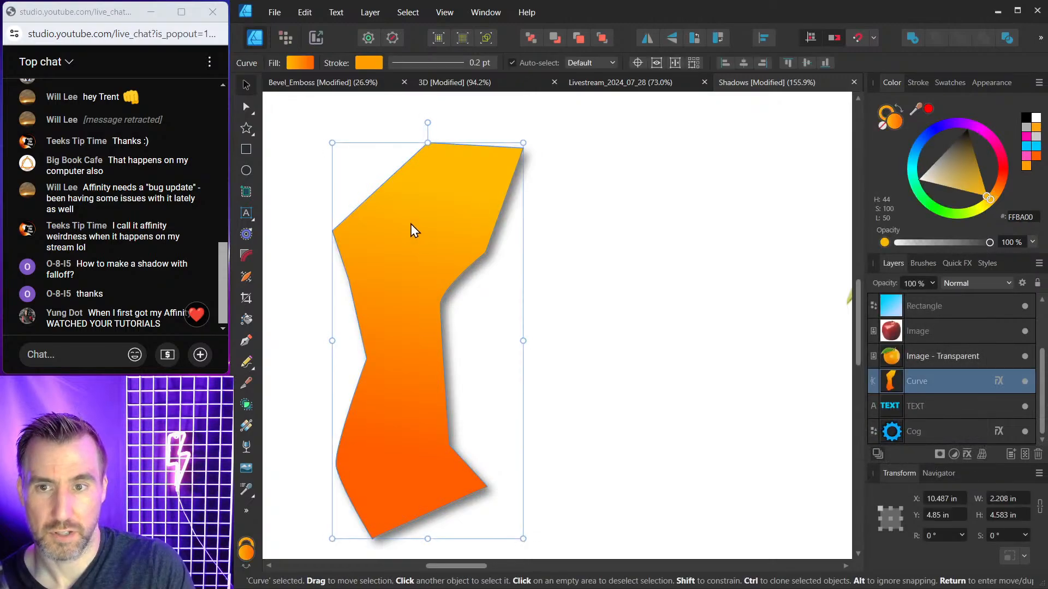
{"action": "left_click", "coordinate": [933, 283]}
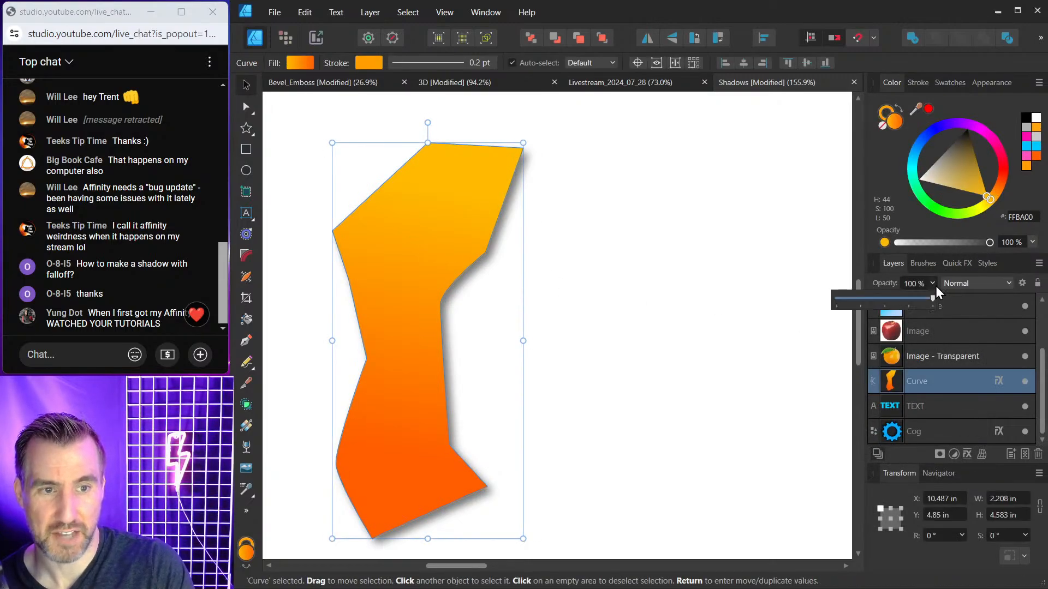
{"action": "left_click_drag", "start_coordinate": [932, 297], "coordinate": [817, 299]}
{"action": "left_click", "coordinate": [715, 282]}
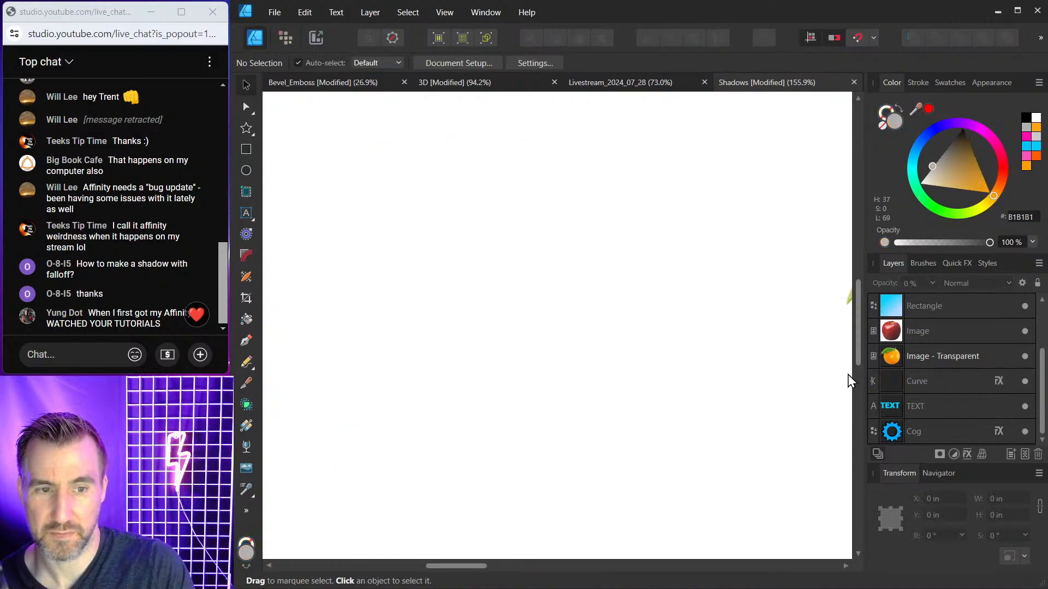
{"action": "left_click", "coordinate": [909, 385]}
{"action": "left_click", "coordinate": [933, 284]}
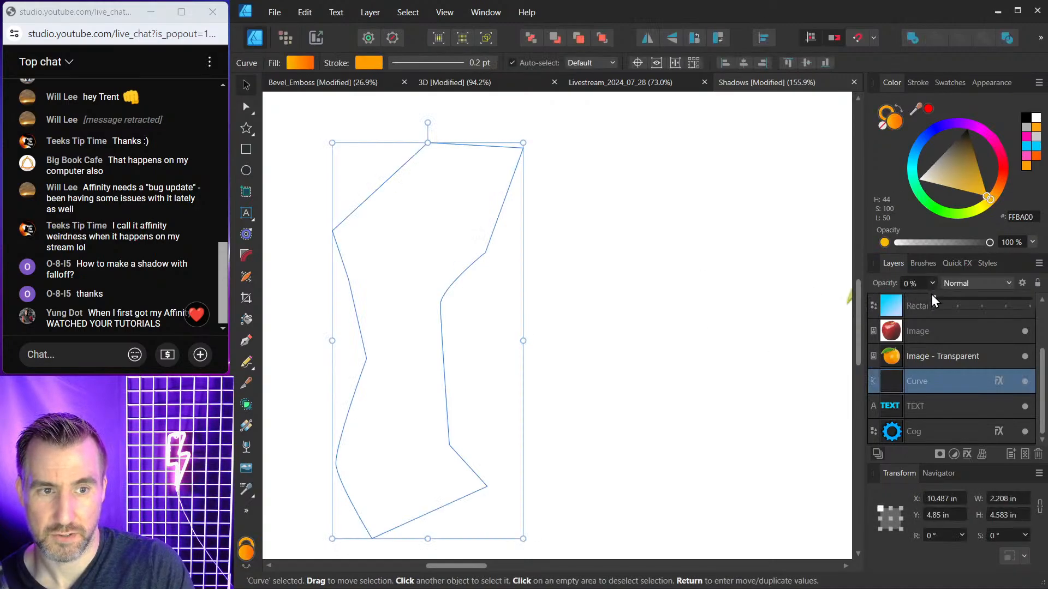
{"action": "left_click_drag", "start_coordinate": [934, 300], "coordinate": [1032, 300]}
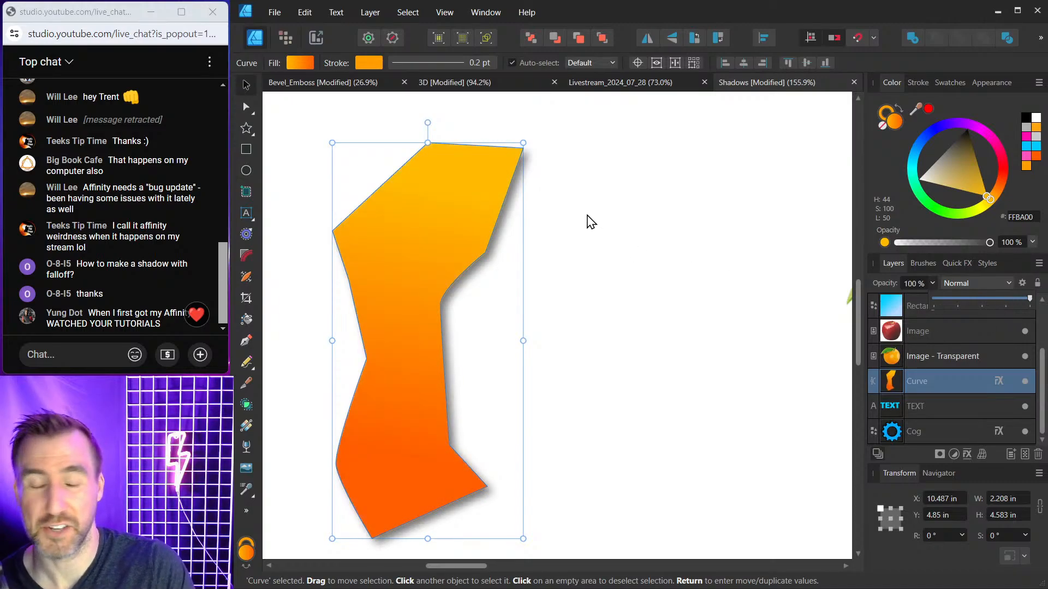
- Set the curve's fill opacity to 0% in its layer effects, comparing the outer shadow with fill knock-out off and on, ending with it on
{"action": "left_click", "coordinate": [999, 383]}
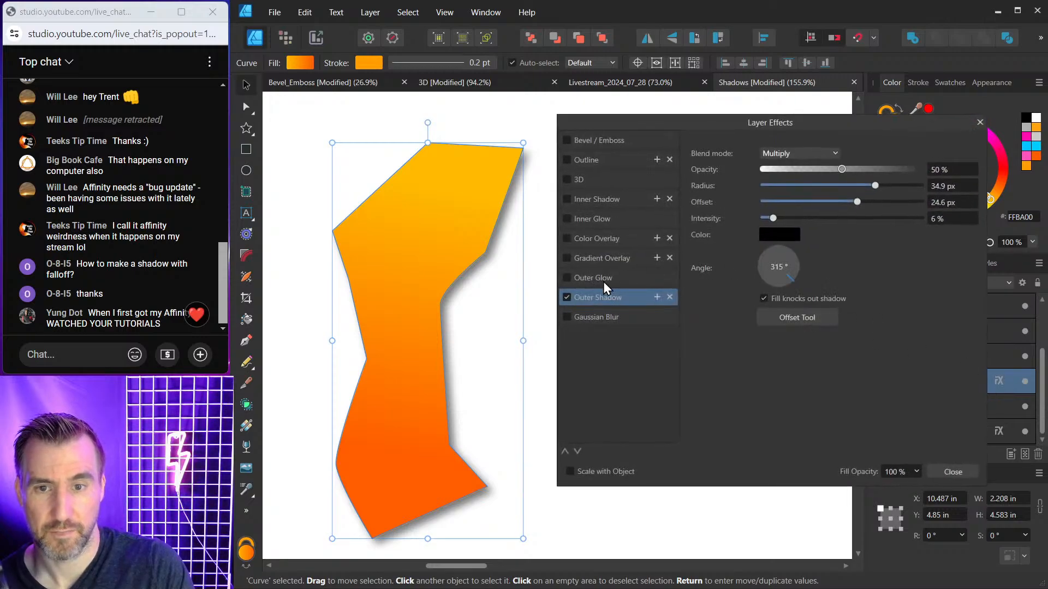
{"action": "left_click", "coordinate": [917, 473]}
{"action": "left_click_drag", "start_coordinate": [917, 486], "coordinate": [804, 493]}
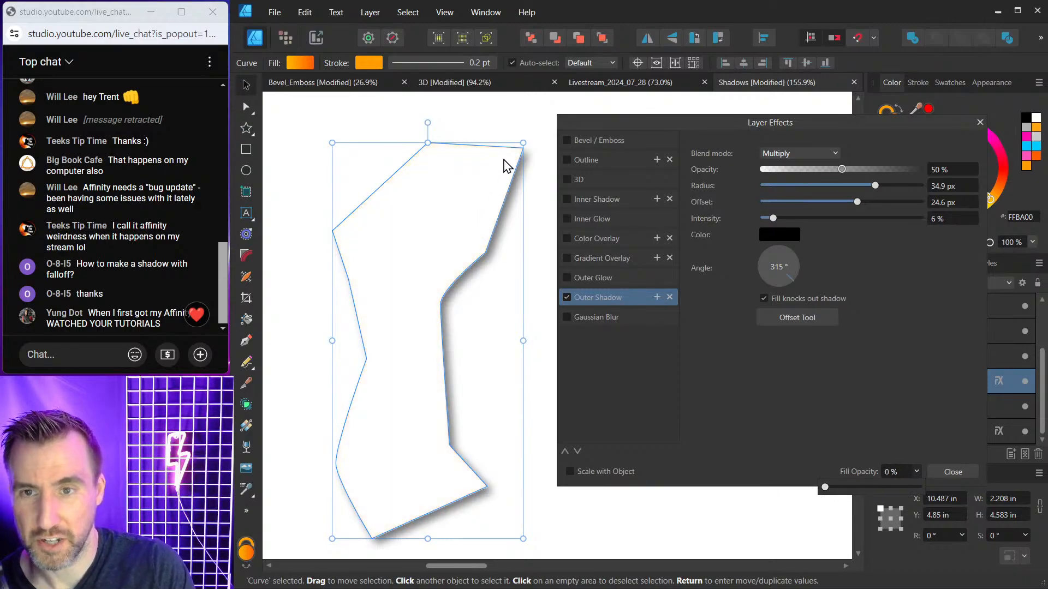
{"action": "left_click", "coordinate": [765, 299]}
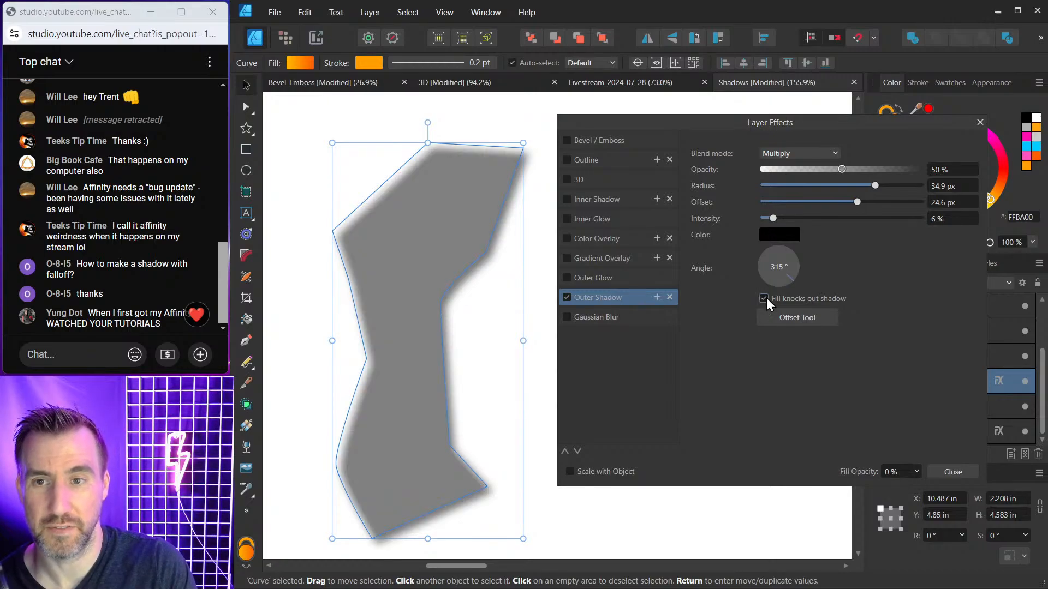
{"action": "left_click", "coordinate": [764, 298]}
{"action": "left_click", "coordinate": [765, 299]}
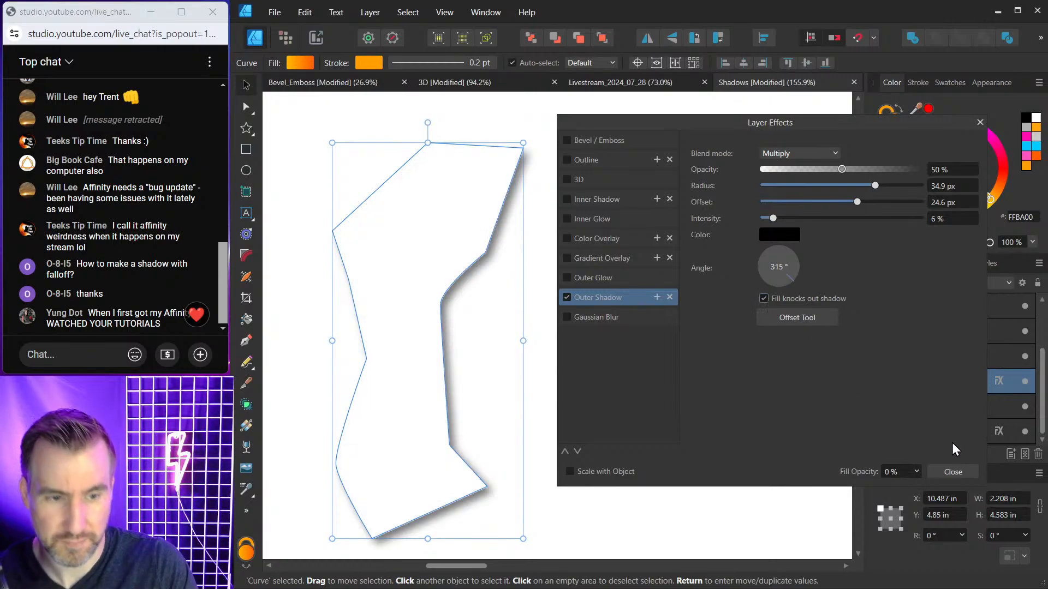
{"action": "left_click", "coordinate": [965, 472]}
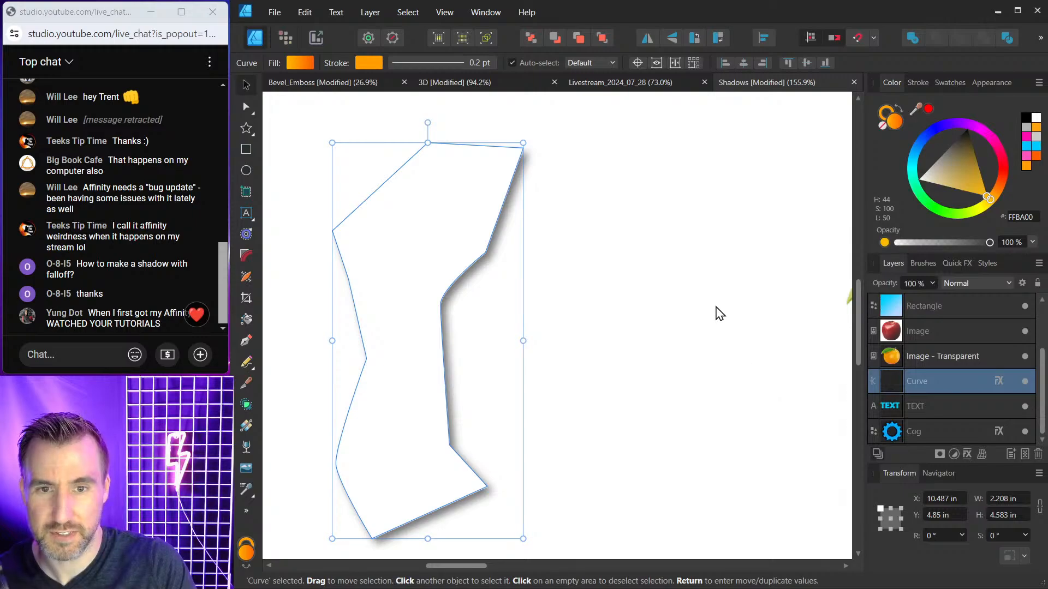
- Draw a grey rectangle about 10.9 × 7.9 in over the orange and apple images and send it to the back
{"action": "left_click", "coordinate": [779, 269]}
{"action": "scroll", "coordinate": [778, 269], "scroll_direction": "right", "scroll_amount": 10}
{"action": "scroll", "coordinate": [471, 263], "scroll_direction": "down", "scroll_amount": 3}
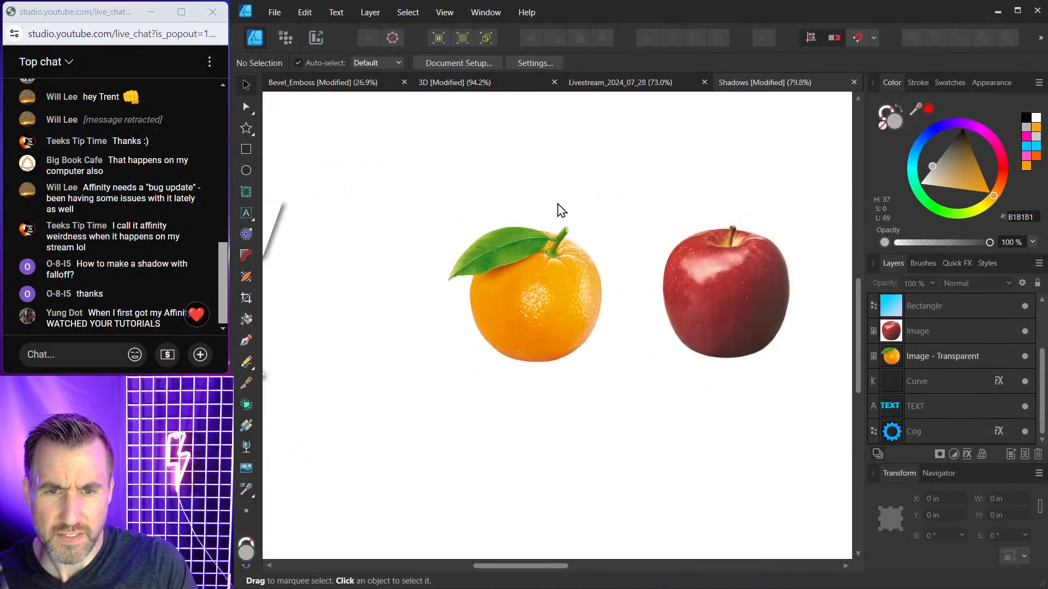
{"action": "left_click_drag", "start_coordinate": [552, 205], "coordinate": [473, 224]}
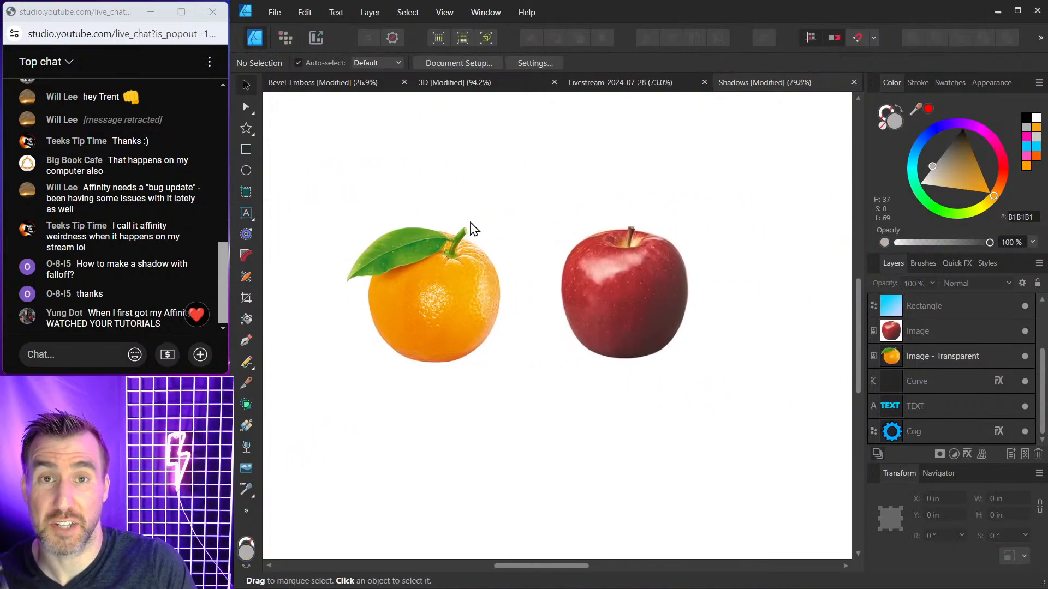
{"action": "left_click", "coordinate": [245, 148]}
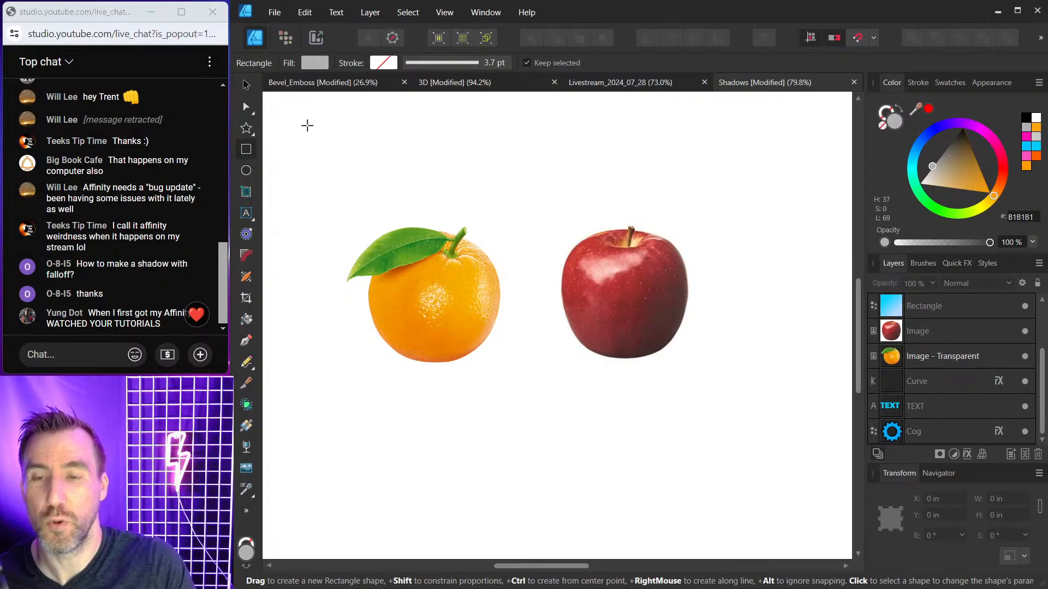
{"action": "left_click_drag", "start_coordinate": [301, 122], "coordinate": [782, 469]}
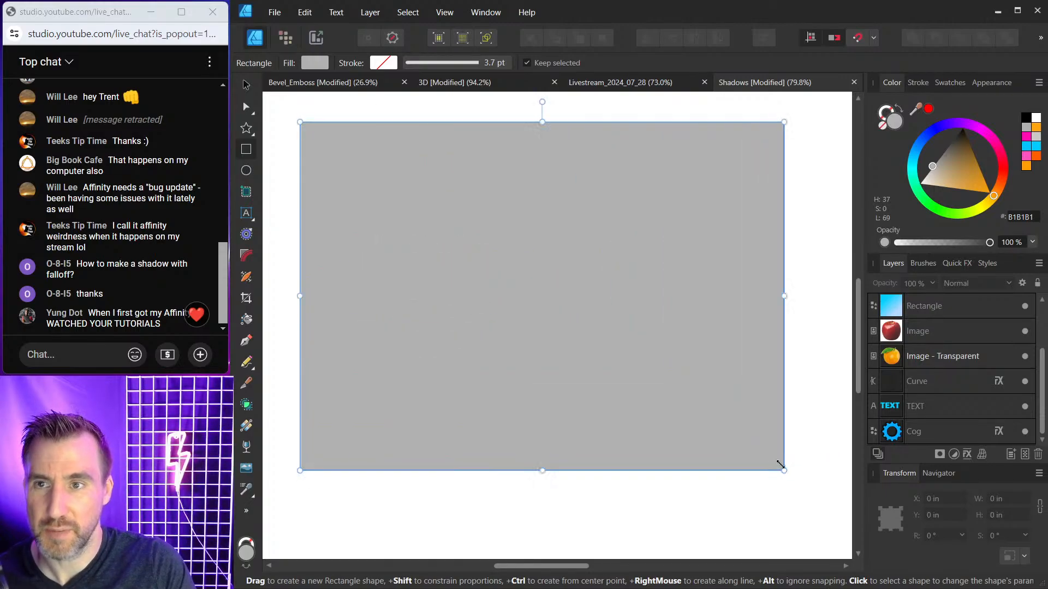
{"action": "left_click", "coordinate": [530, 38]}
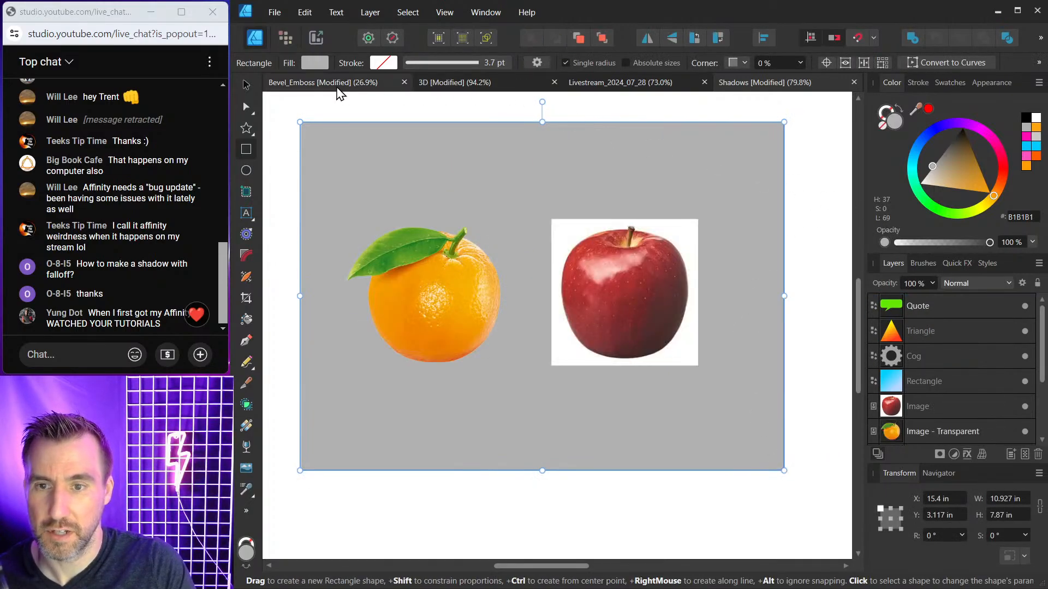
- Enable an outer shadow on the transparent orange image with a radius of 42.7 px and close the layer effects
{"action": "left_click", "coordinate": [246, 85]}
{"action": "left_click", "coordinate": [437, 232]}
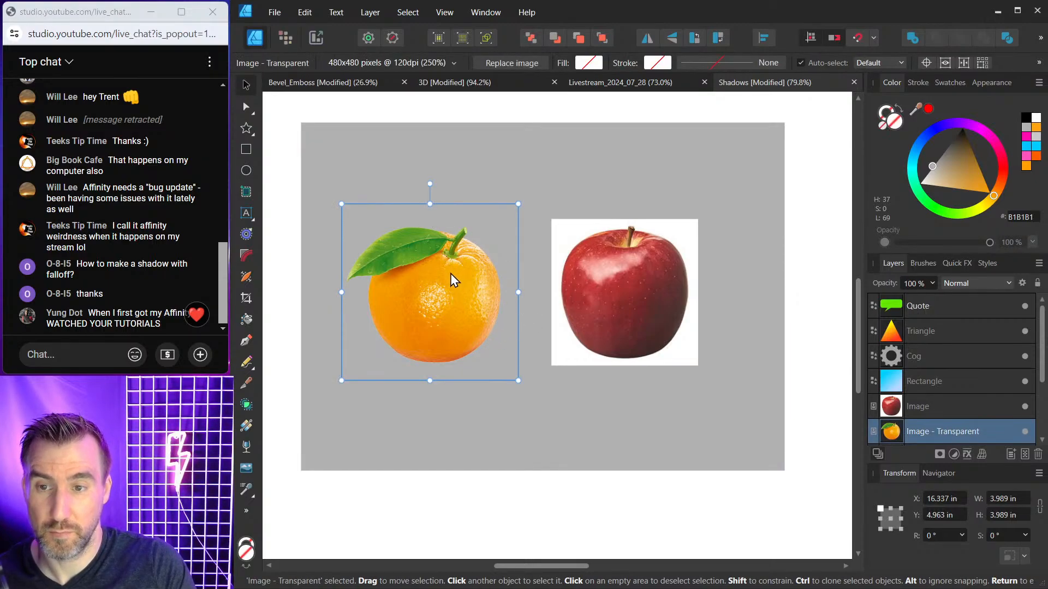
{"action": "scroll", "coordinate": [467, 224], "scroll_direction": "up", "scroll_amount": 1}
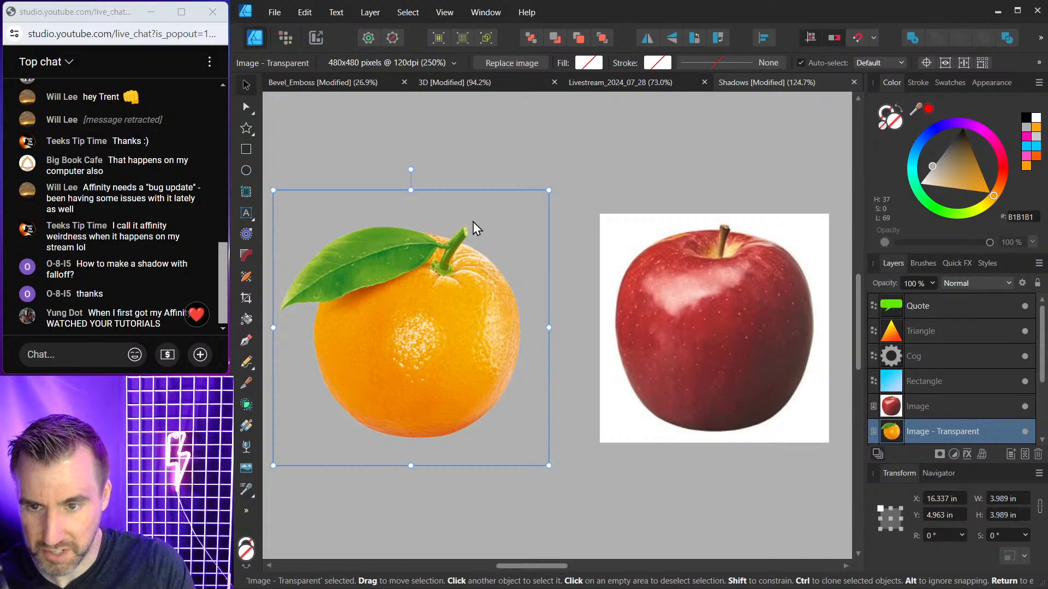
{"action": "scroll", "coordinate": [472, 223], "scroll_direction": "up", "scroll_amount": 1}
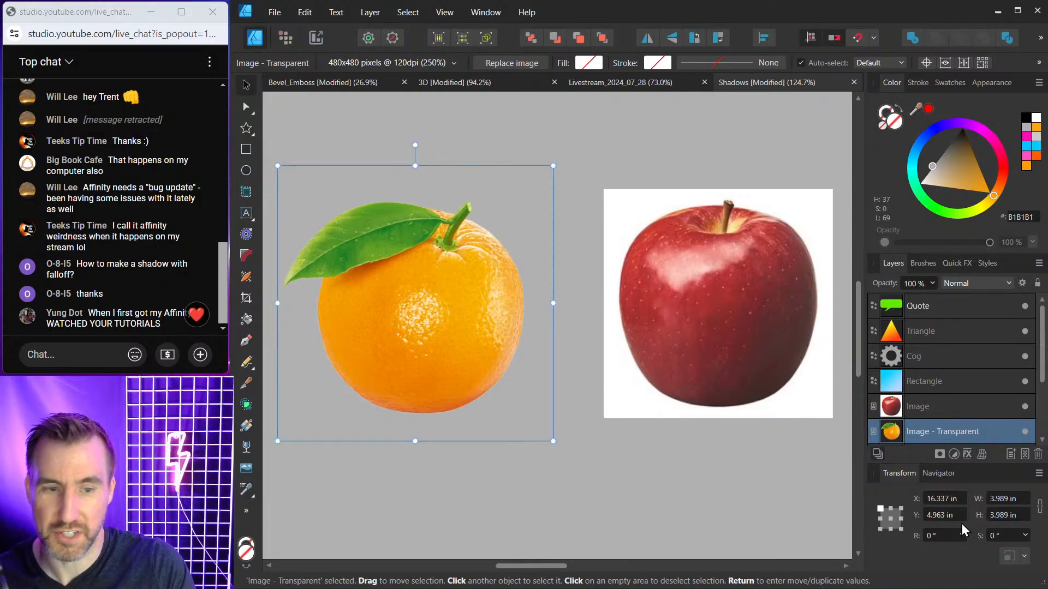
{"action": "left_click", "coordinate": [966, 455]}
{"action": "left_click", "coordinate": [599, 298]}
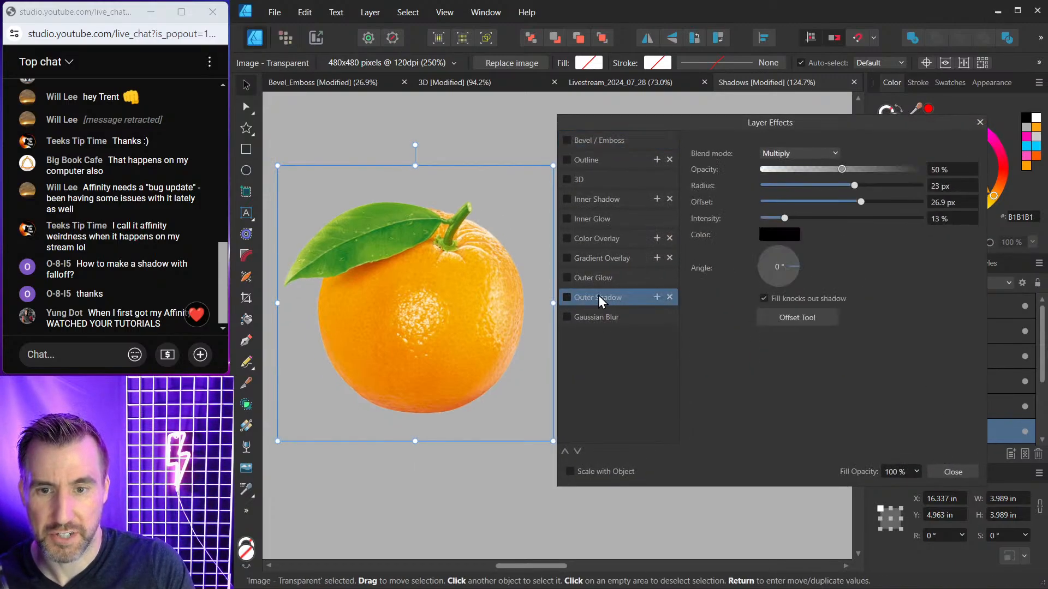
{"action": "left_click", "coordinate": [566, 298]}
{"action": "left_click_drag", "start_coordinate": [854, 185], "coordinate": [891, 197]}
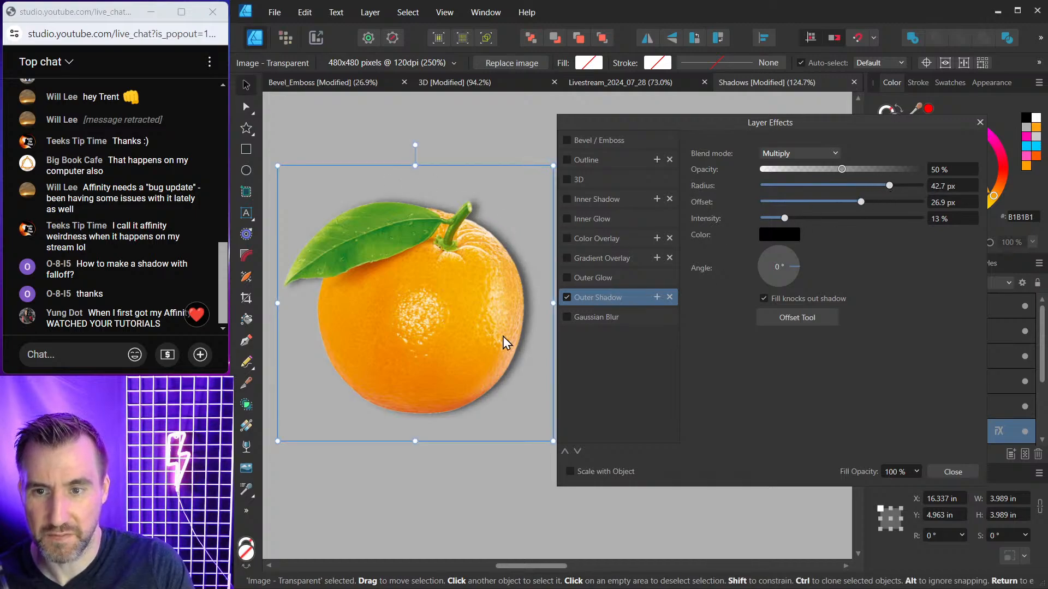
{"action": "left_click", "coordinate": [953, 472]}
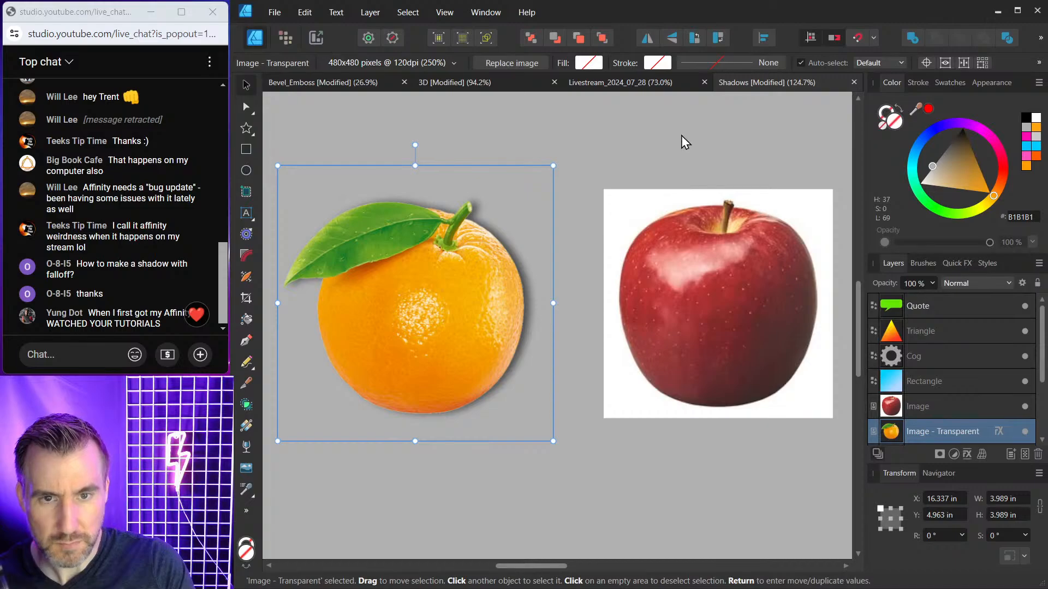
- Enable an outer shadow on the apple image with a radius of 40.3 px and close the layer effects
{"action": "left_click", "coordinate": [685, 141]}
{"action": "scroll", "coordinate": [726, 261], "scroll_direction": "down", "scroll_amount": 2}
{"action": "left_click", "coordinate": [723, 254]}
{"action": "left_click_drag", "start_coordinate": [745, 209], "coordinate": [683, 208]}
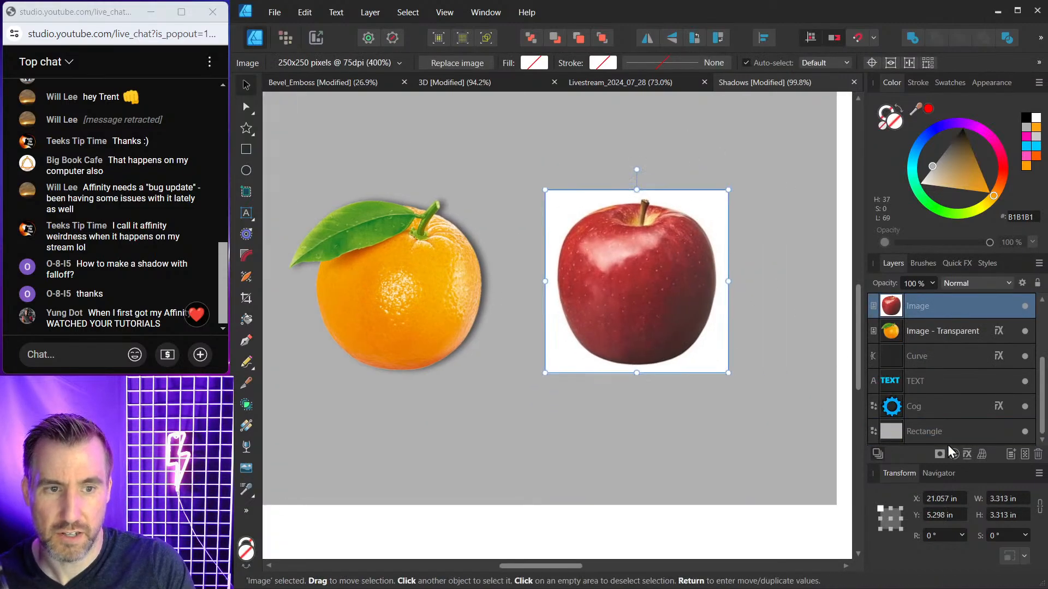
{"action": "left_click", "coordinate": [967, 455]}
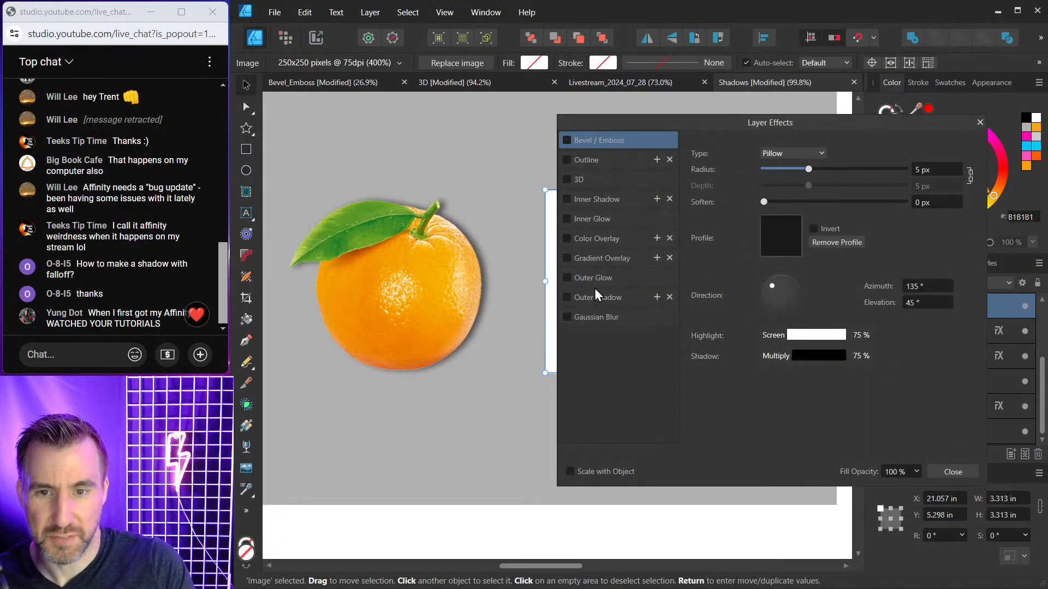
{"action": "left_click_drag", "start_coordinate": [475, 150], "coordinate": [295, 145]}
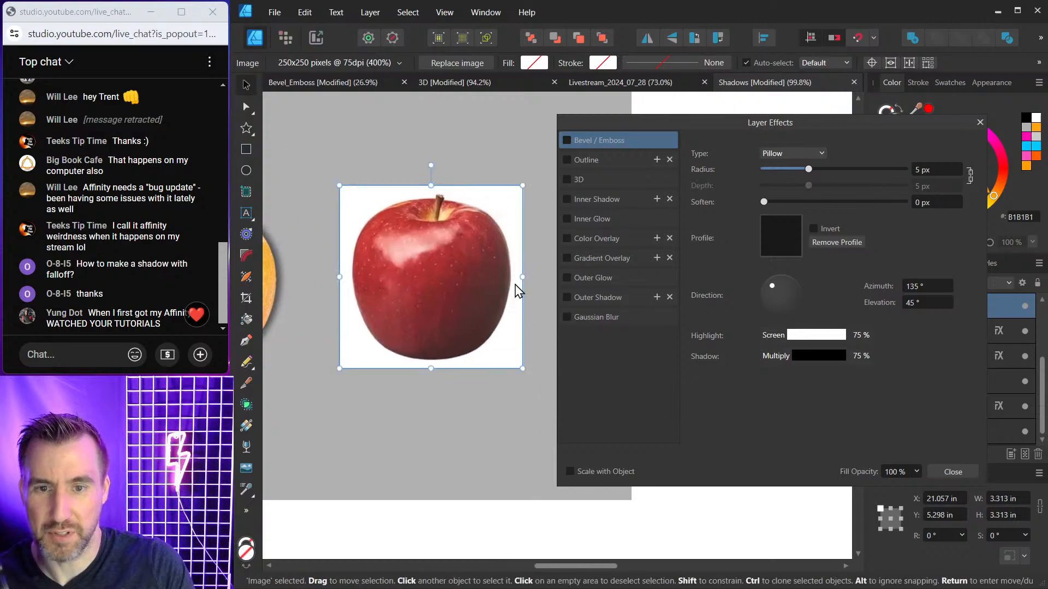
{"action": "left_click", "coordinate": [607, 297]}
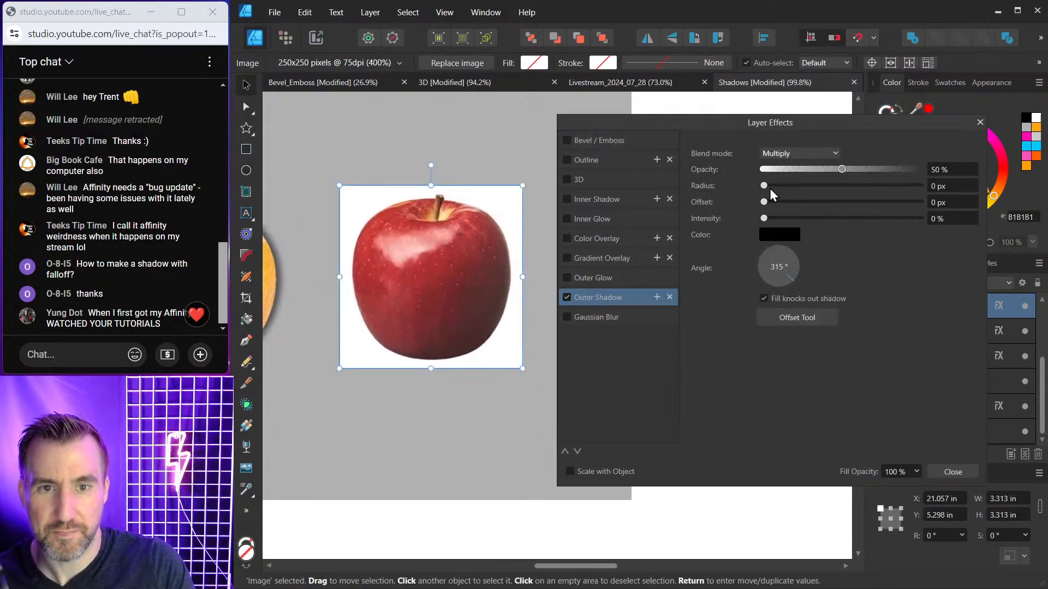
{"action": "left_click_drag", "start_coordinate": [770, 189], "coordinate": [885, 207]}
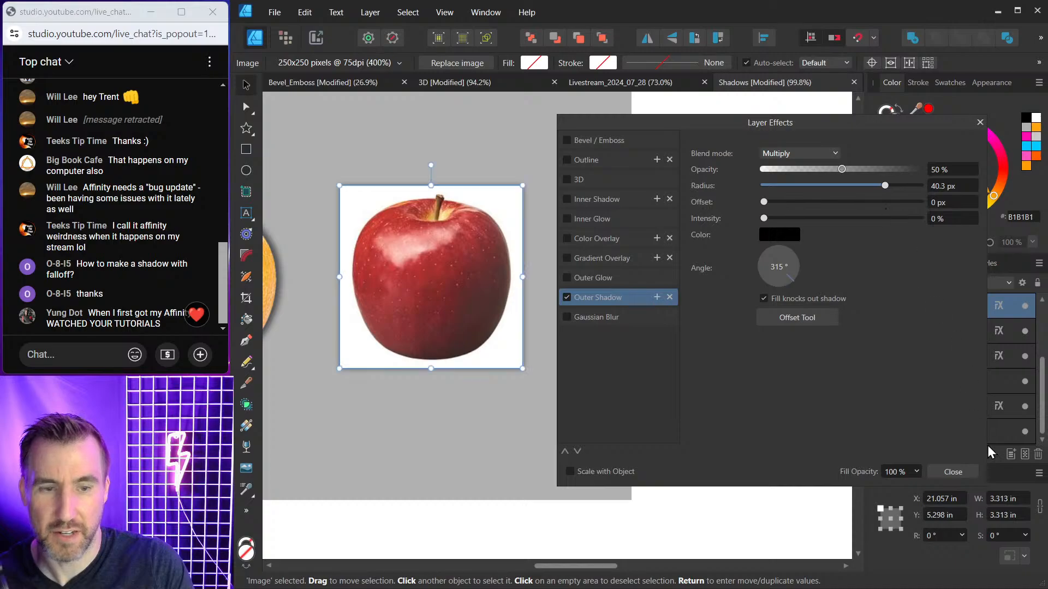
{"action": "left_click", "coordinate": [970, 473]}
- Delete the grey rectangle behind the orange and apple images and leave nothing selected
{"action": "scroll", "coordinate": [705, 378], "scroll_direction": "down", "scroll_amount": 4}
{"action": "left_click_drag", "start_coordinate": [615, 227], "coordinate": [642, 212]}
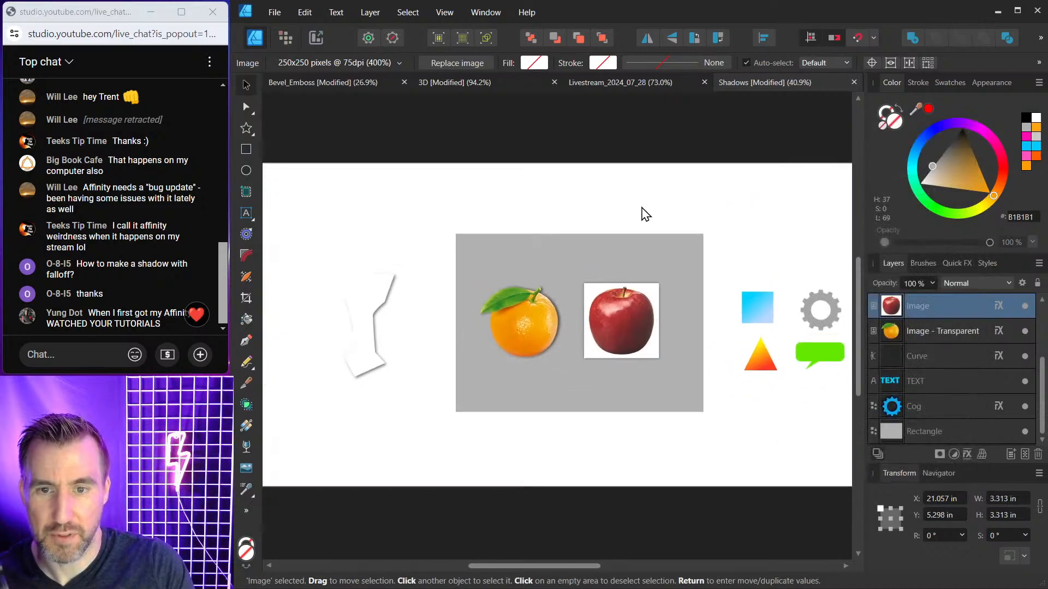
{"action": "scroll", "coordinate": [658, 266], "scroll_direction": "up", "scroll_amount": 2}
{"action": "scroll", "coordinate": [659, 270], "scroll_direction": "down", "scroll_amount": 2}
{"action": "left_click", "coordinate": [655, 200]}
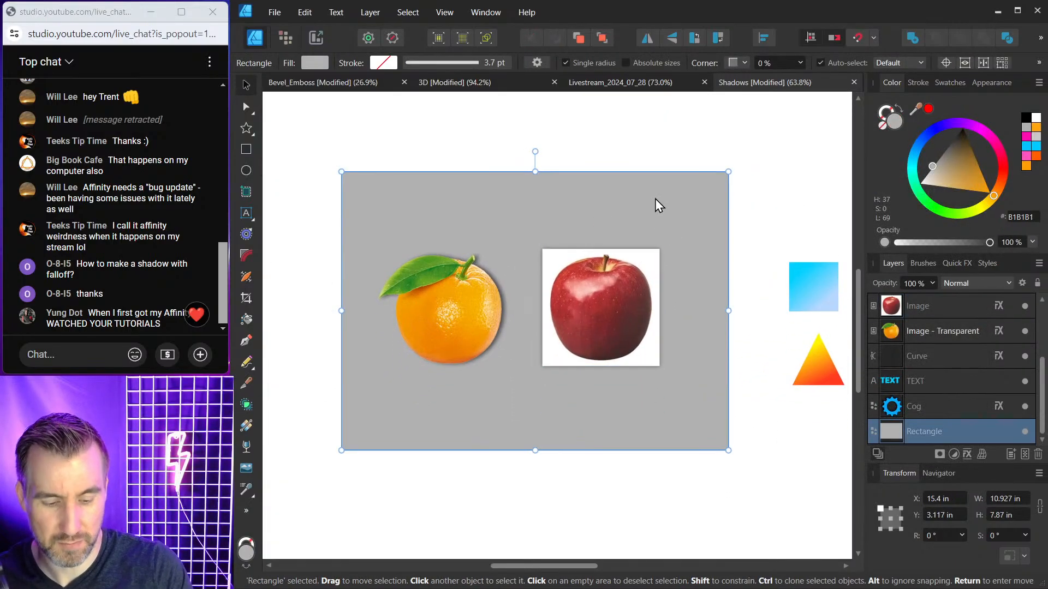
{"action": "key", "text": "Delete"}
{"action": "left_click", "coordinate": [655, 243]}
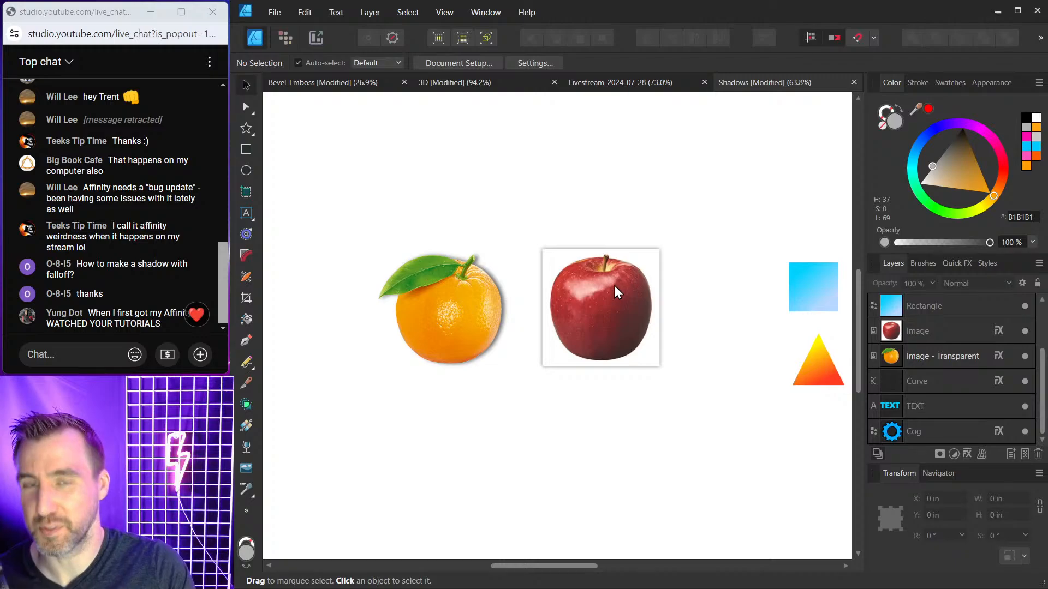
{"action": "left_click", "coordinate": [472, 293]}
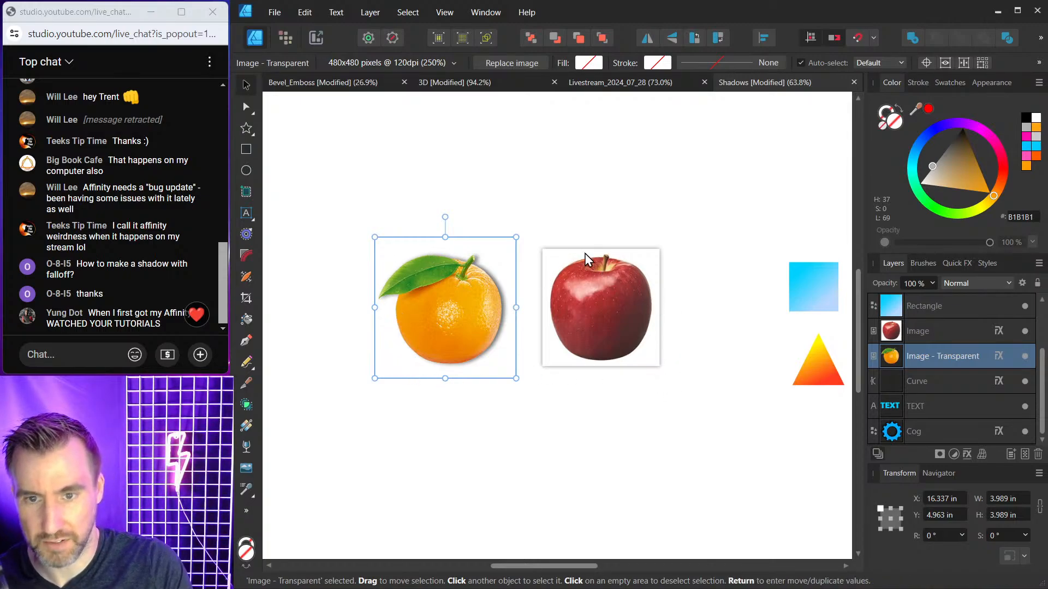
{"action": "left_click", "coordinate": [627, 210]}
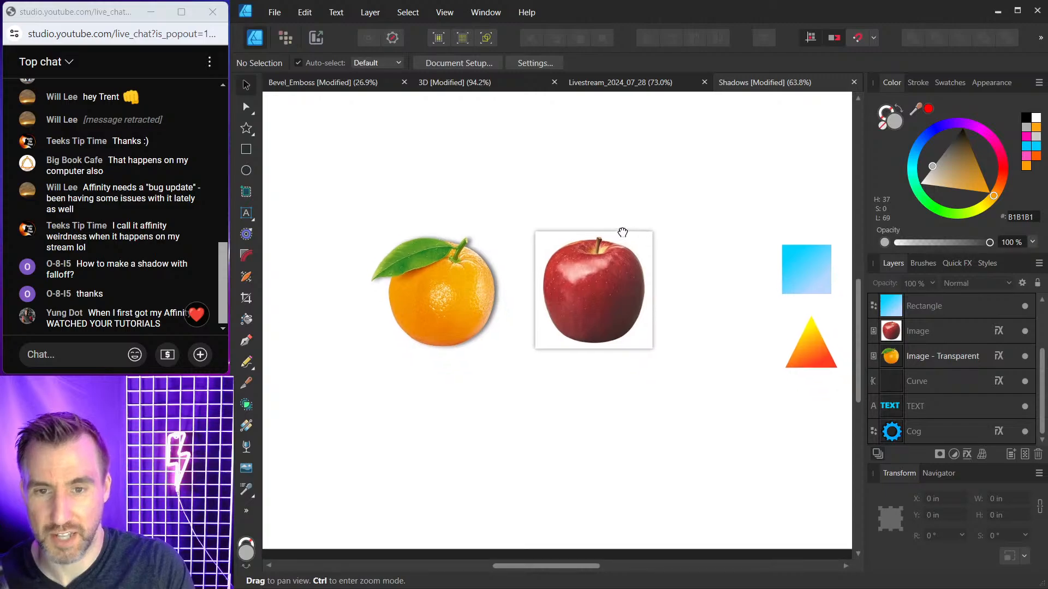
- Switch to the Pixel Persona and select the apple without its white background using the Selection Brush Tool
{"action": "scroll", "coordinate": [622, 234], "scroll_direction": "up", "scroll_amount": 5}
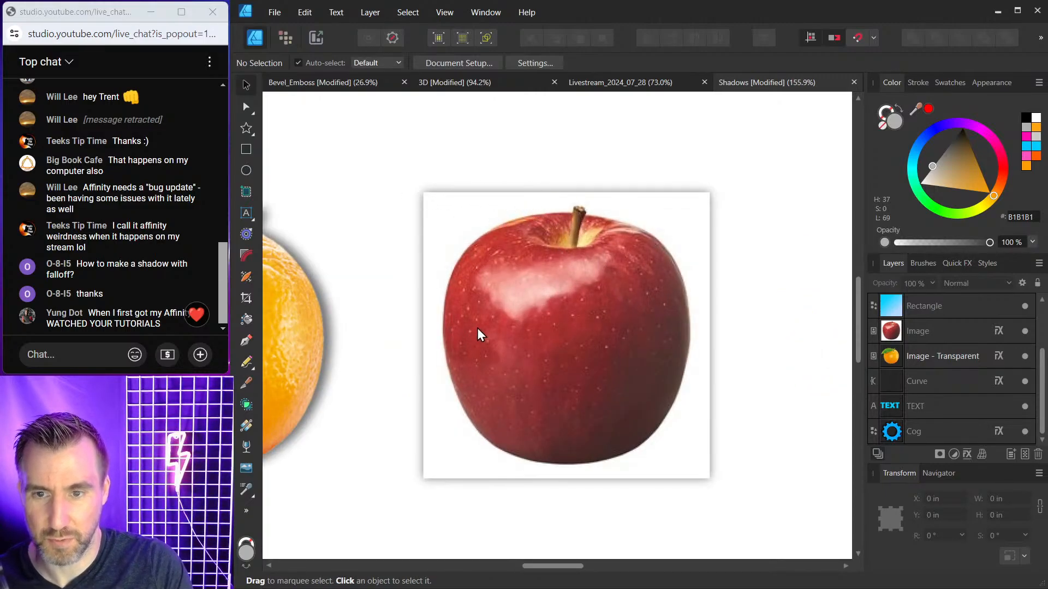
{"action": "key", "text": "space"}
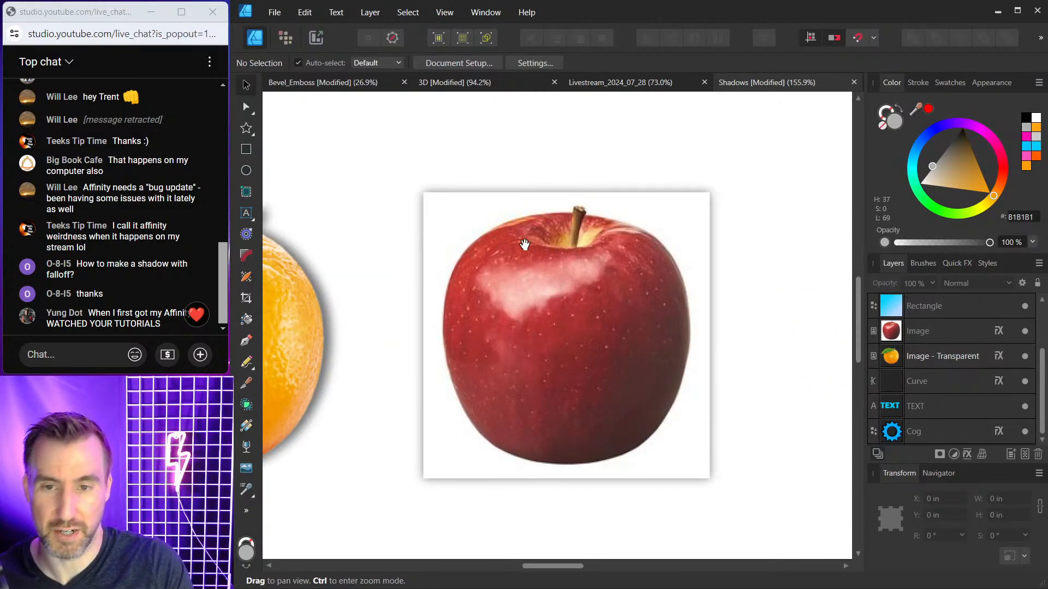
{"action": "left_click_drag", "start_coordinate": [525, 245], "coordinate": [549, 231]}
{"action": "left_click", "coordinate": [289, 38]}
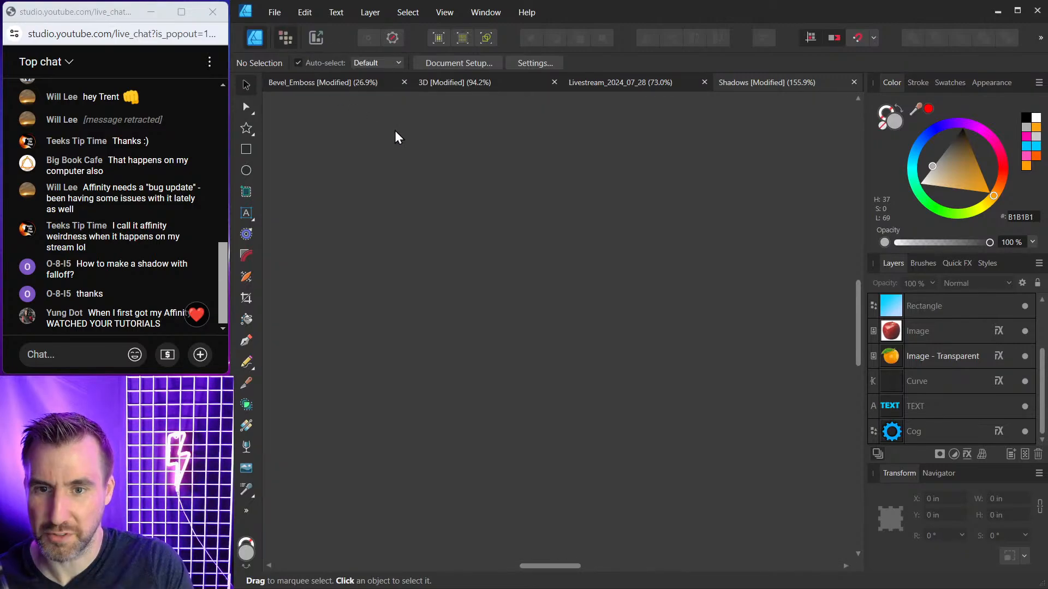
{"action": "left_click", "coordinate": [245, 212]}
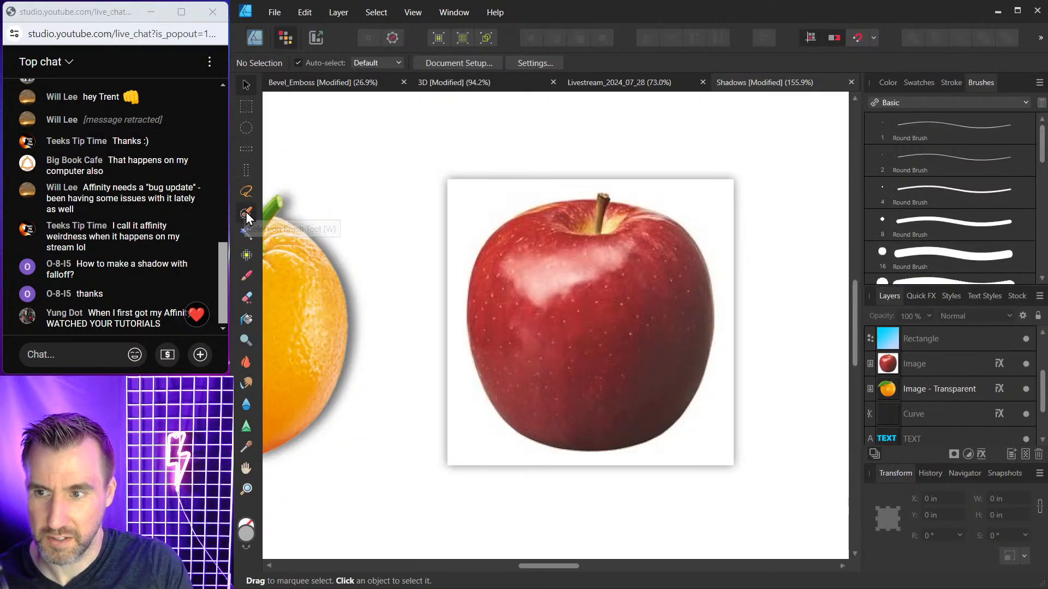
{"action": "left_click_drag", "start_coordinate": [573, 303], "coordinate": [596, 235]}
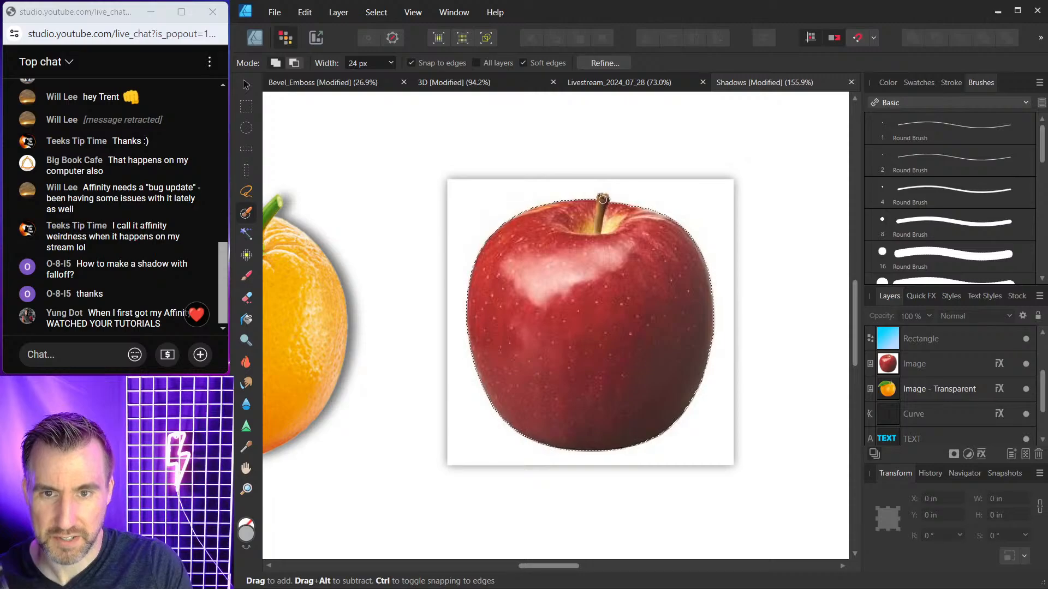
- Create a mask from the apple selection, deselect, and nest the mask inside the apple's Image layer
{"action": "left_click", "coordinate": [953, 454]}
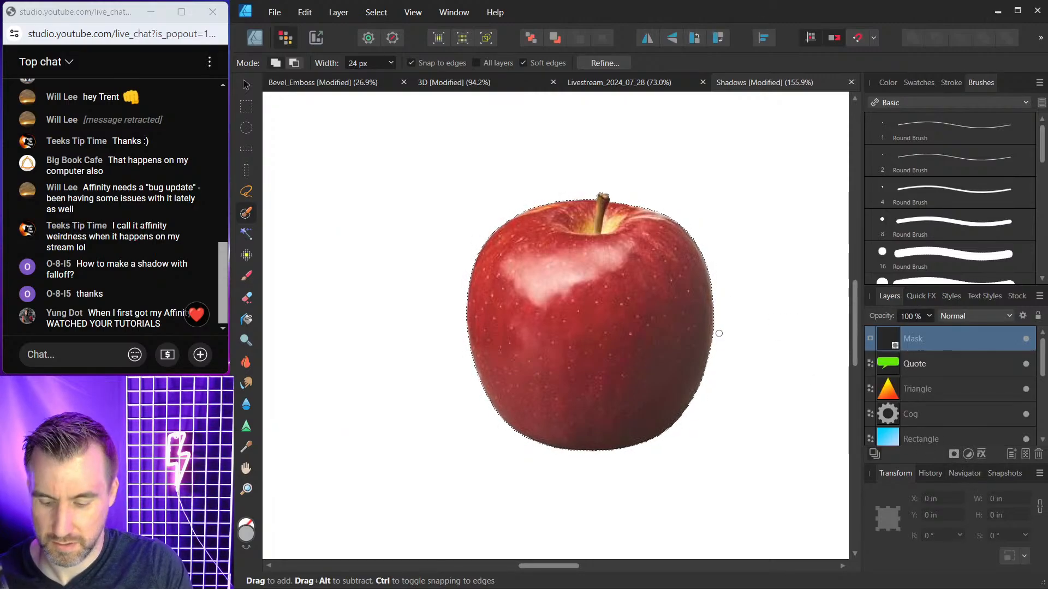
{"action": "key", "text": "ctrl+d"}
{"action": "left_click", "coordinate": [246, 86]}
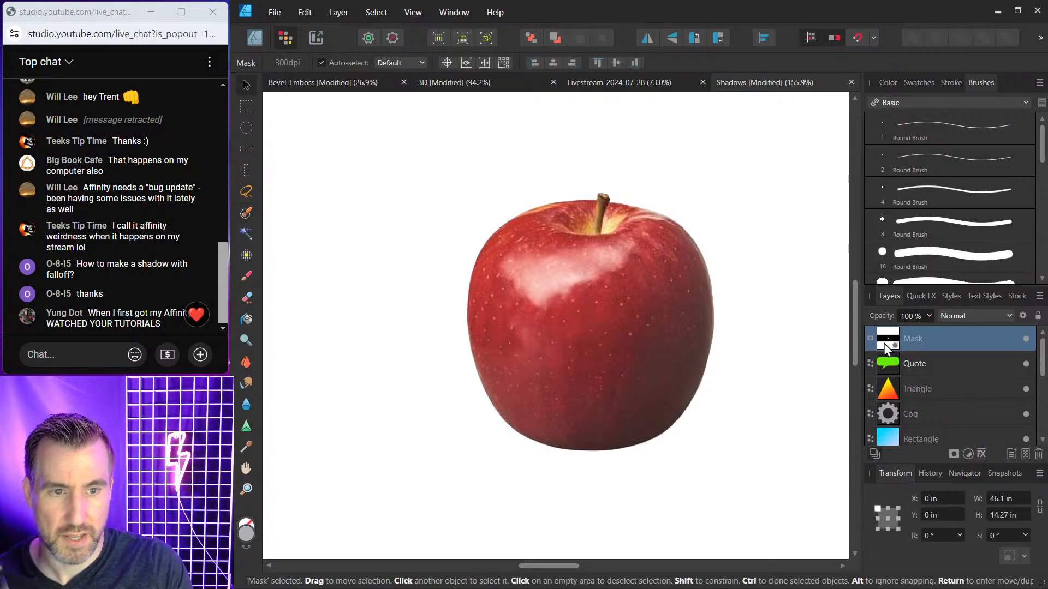
{"action": "scroll", "coordinate": [899, 371], "scroll_direction": "down", "scroll_amount": 1}
{"action": "scroll", "coordinate": [896, 371], "scroll_direction": "up", "scroll_amount": 1}
{"action": "left_click_drag", "start_coordinate": [889, 340], "coordinate": [889, 388]}
{"action": "scroll", "coordinate": [725, 293], "scroll_direction": "down", "scroll_amount": 4}
{"action": "left_click", "coordinate": [669, 287]}
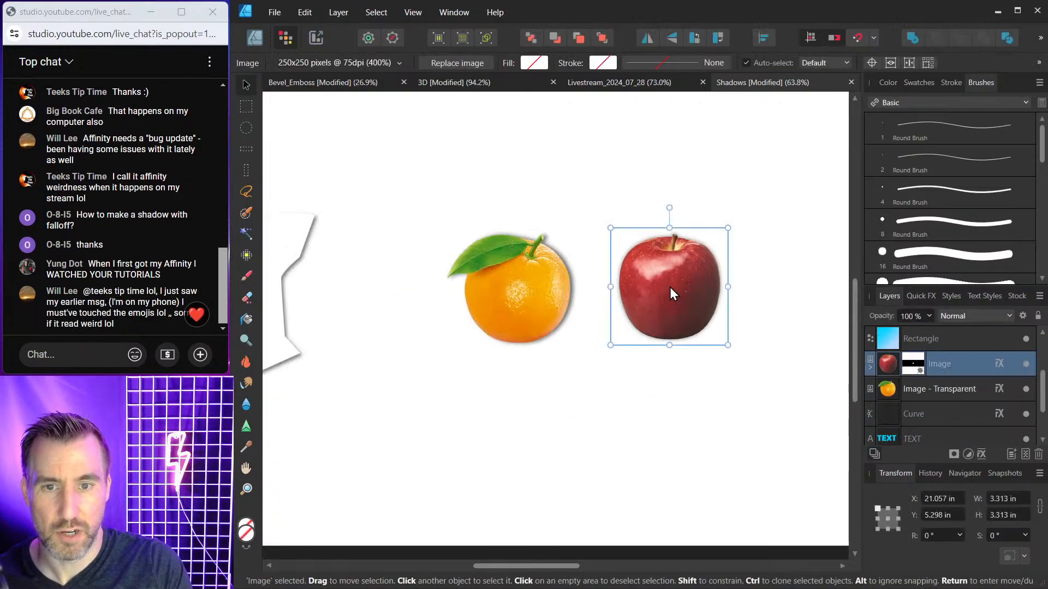
{"action": "left_click", "coordinate": [871, 366]}
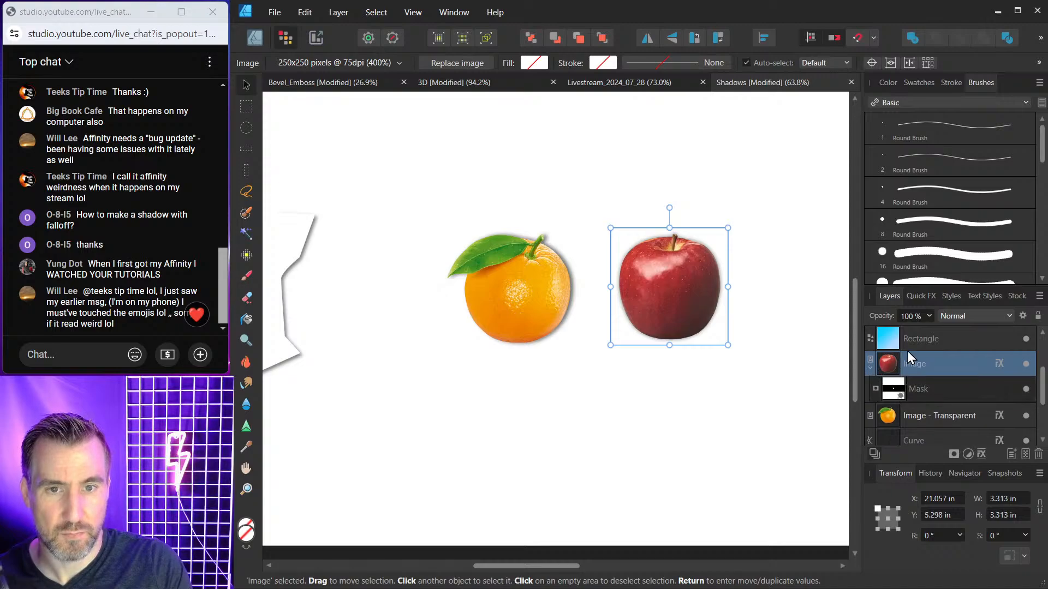
- Set the masked apple's outer shadow to radius 47.3 px and intensity 76%, and offset it slightly downward
{"action": "scroll", "coordinate": [738, 257], "scroll_direction": "up", "scroll_amount": 4}
{"action": "left_click", "coordinate": [998, 363]}
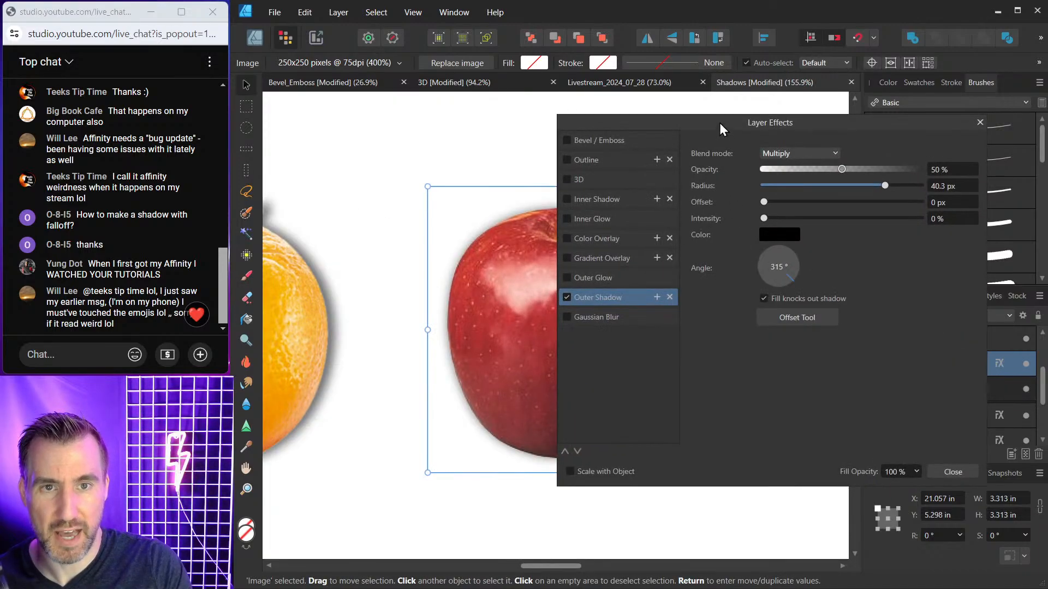
{"action": "left_click_drag", "start_coordinate": [719, 123], "coordinate": [877, 125]}
{"action": "left_click_drag", "start_coordinate": [636, 180], "coordinate": [475, 164]}
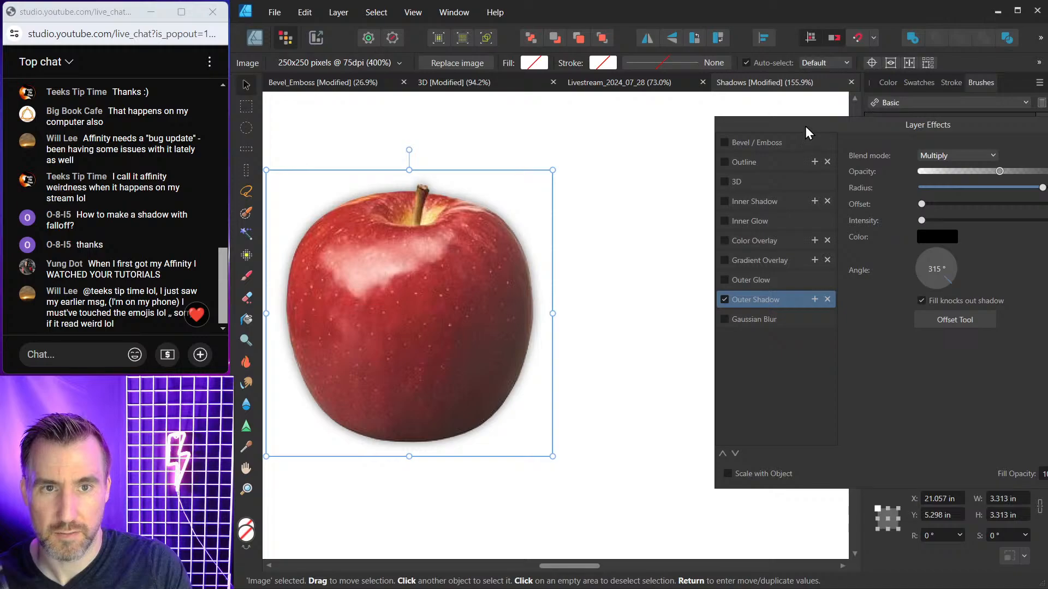
{"action": "left_click_drag", "start_coordinate": [806, 127], "coordinate": [706, 125]}
{"action": "left_click_drag", "start_coordinate": [824, 201], "coordinate": [935, 229]}
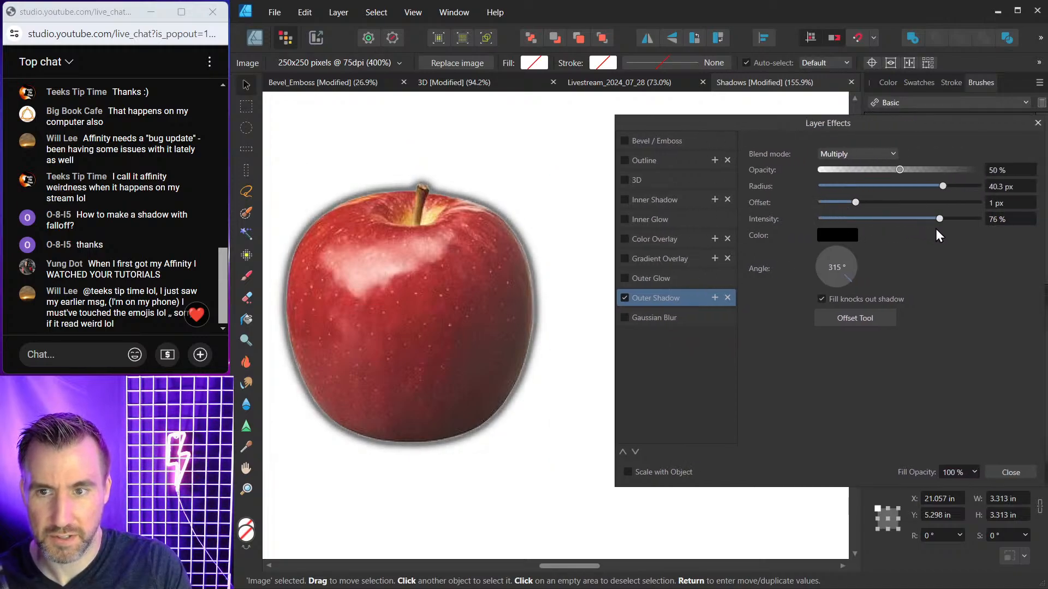
{"action": "mouse_move", "coordinate": [941, 185]}
{"action": "left_mouse_down"}
{"action": "mouse_move", "coordinate": [973, 188]}
{"action": "mouse_move", "coordinate": [955, 189]}
{"action": "left_mouse_up"}
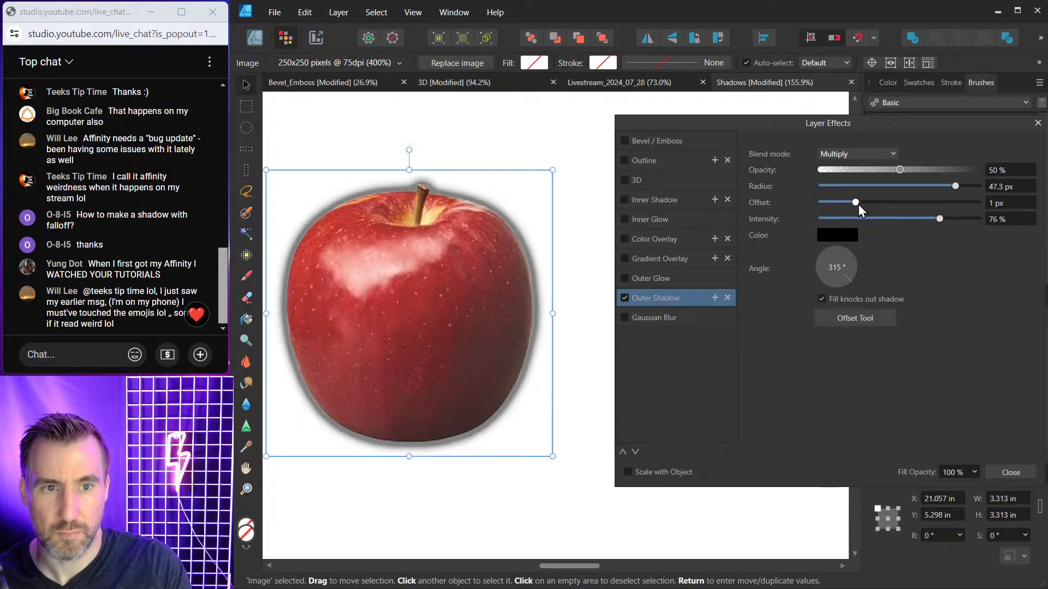
{"action": "mouse_move", "coordinate": [455, 257]}
{"action": "left_mouse_down"}
{"action": "mouse_move", "coordinate": [487, 288]}
{"action": "mouse_move", "coordinate": [462, 274]}
{"action": "left_mouse_up"}
{"action": "left_click", "coordinate": [1010, 471]}
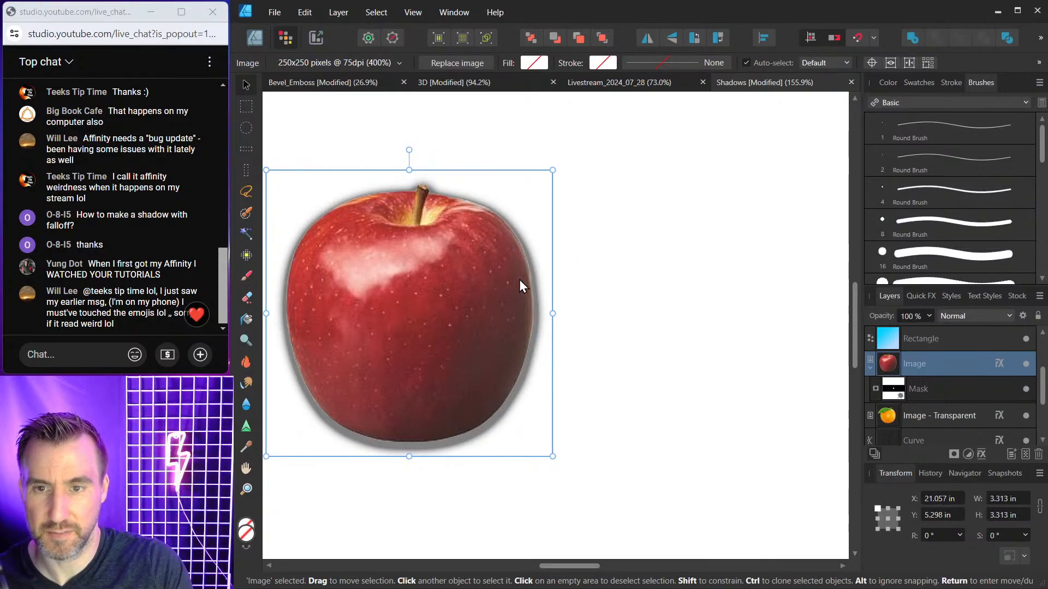
{"action": "left_click", "coordinate": [718, 240]}
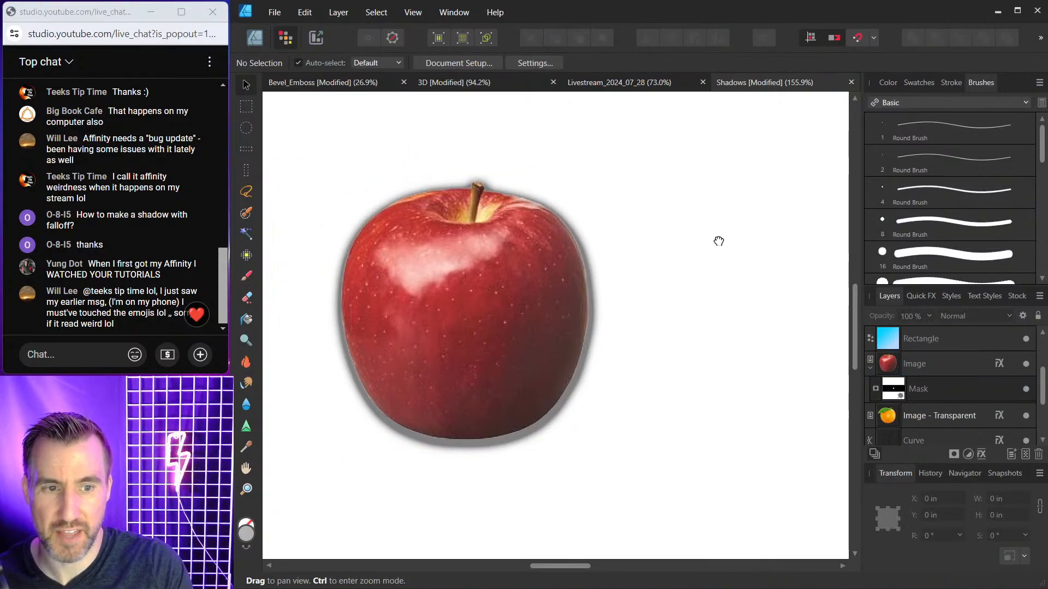
- Hide the apple's mask and switch its layer effect from Outer Shadow to Outline
{"action": "left_click", "coordinate": [1027, 389]}
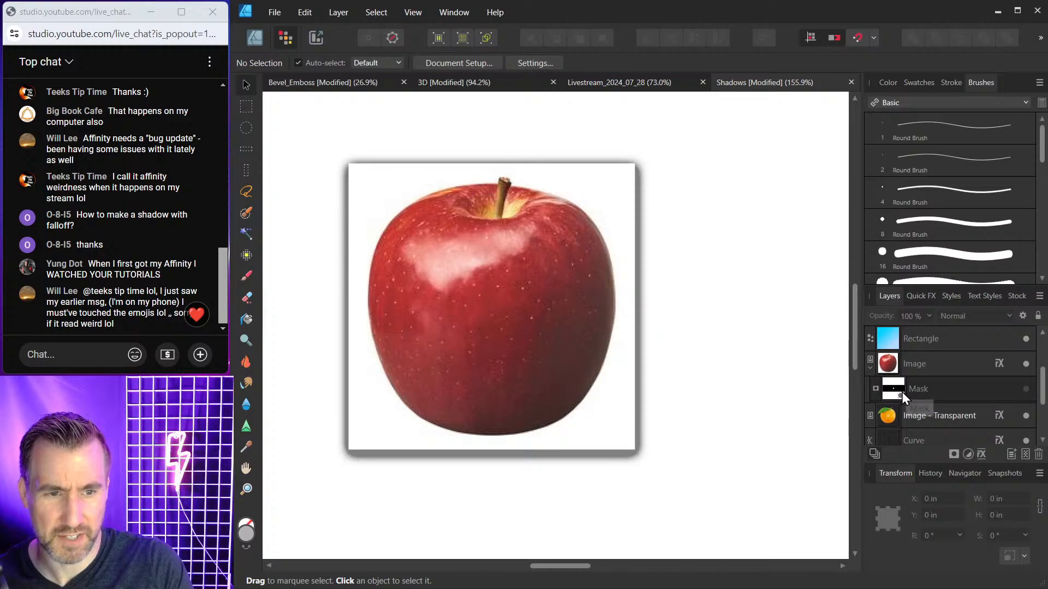
{"action": "left_click", "coordinate": [1002, 363]}
{"action": "left_click", "coordinate": [625, 297]}
{"action": "left_click", "coordinate": [621, 160]}
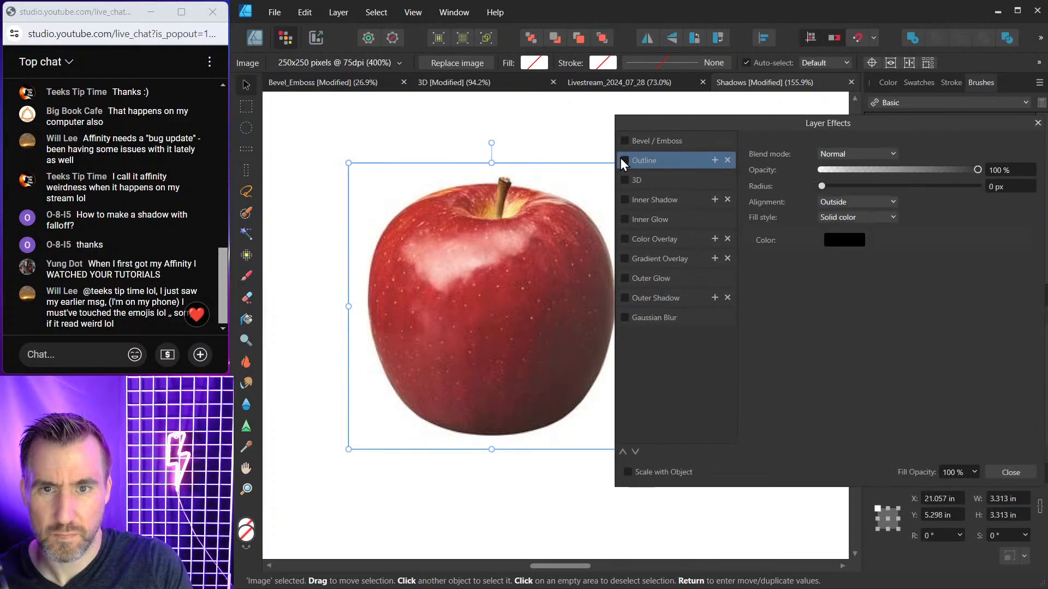
- Give the apple image a solid black outside outline with a radius of about 14.9 px and turn its mask on
{"action": "left_click_drag", "start_coordinate": [820, 187], "coordinate": [898, 194]}
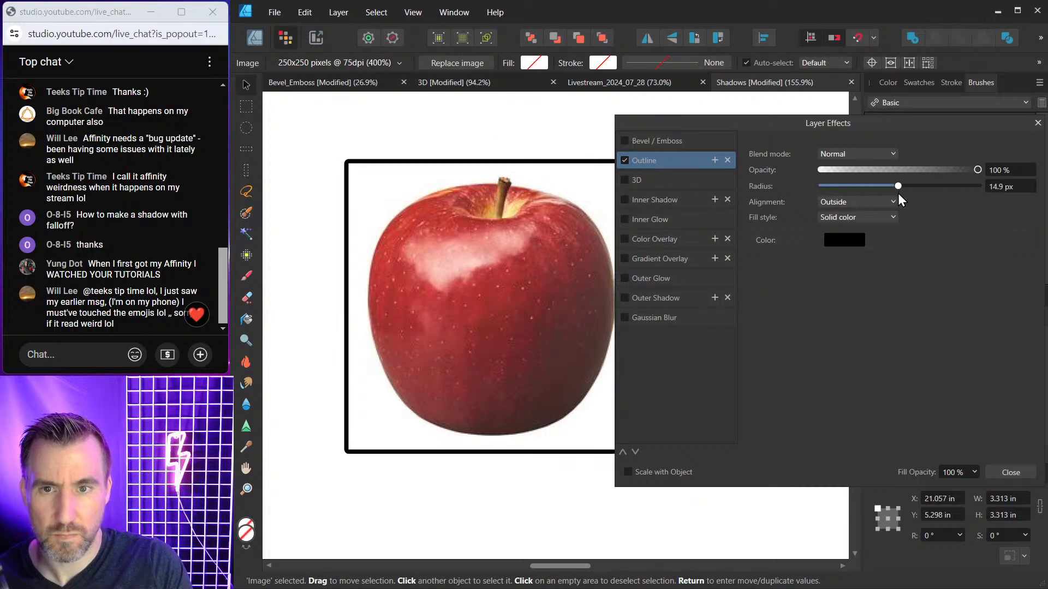
{"action": "left_click", "coordinate": [1010, 472]}
{"action": "left_click", "coordinate": [1025, 388]}
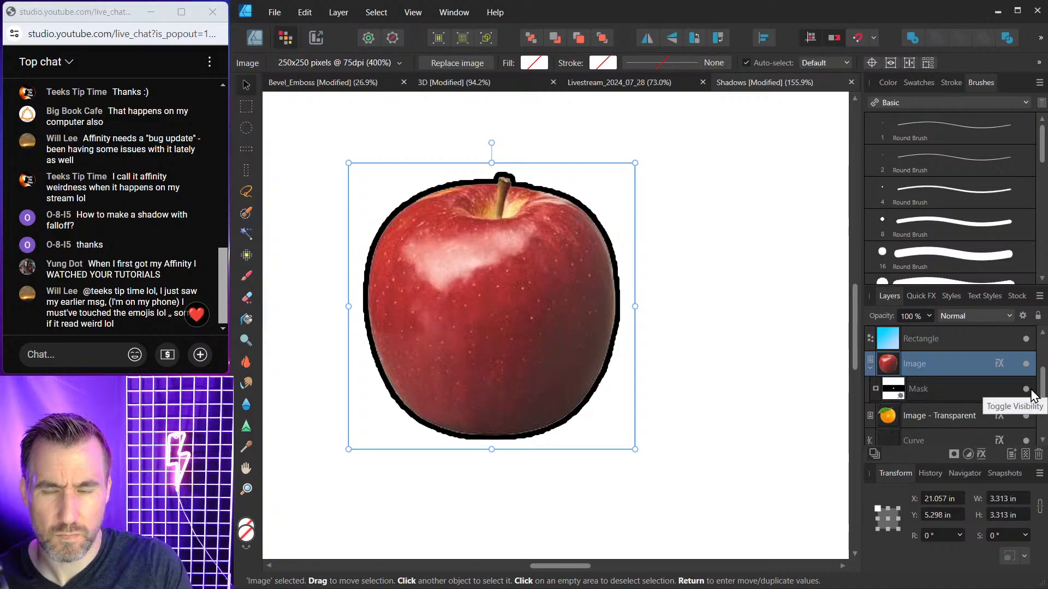
- Toggle the apple's mask off and on to compare how the outline follows the full image and the masked shape
{"action": "left_click", "coordinate": [1026, 390]}
{"action": "left_click", "coordinate": [1026, 390]}
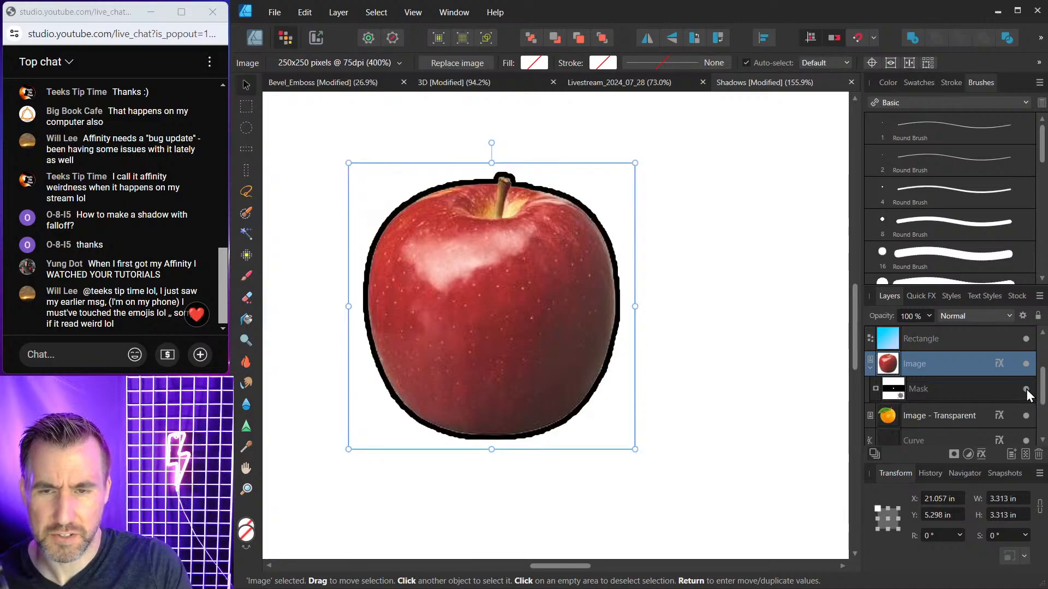
{"action": "left_click", "coordinate": [1027, 390]}
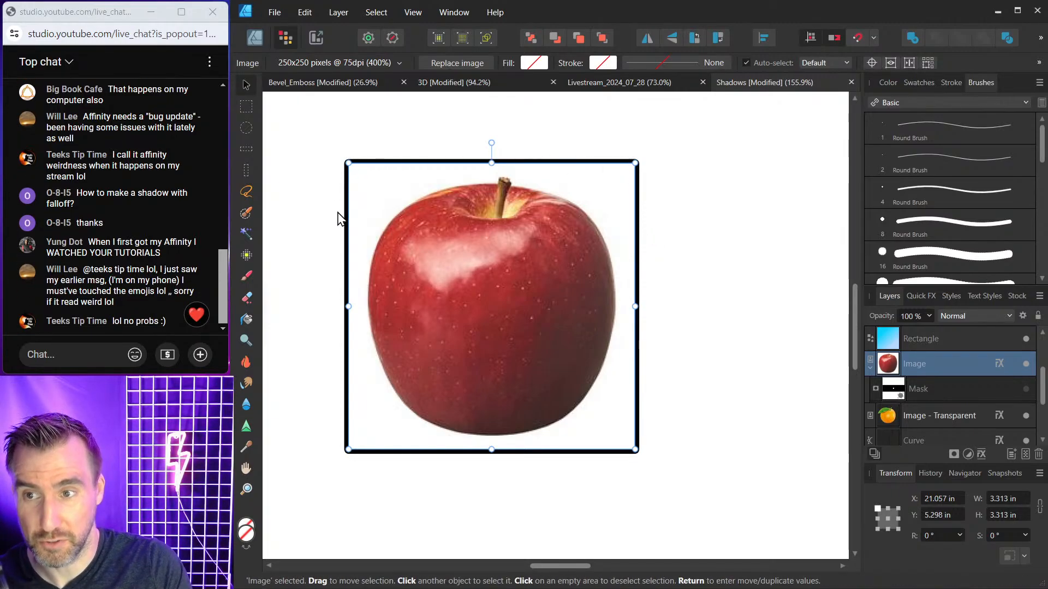
{"action": "left_click", "coordinate": [1025, 389]}
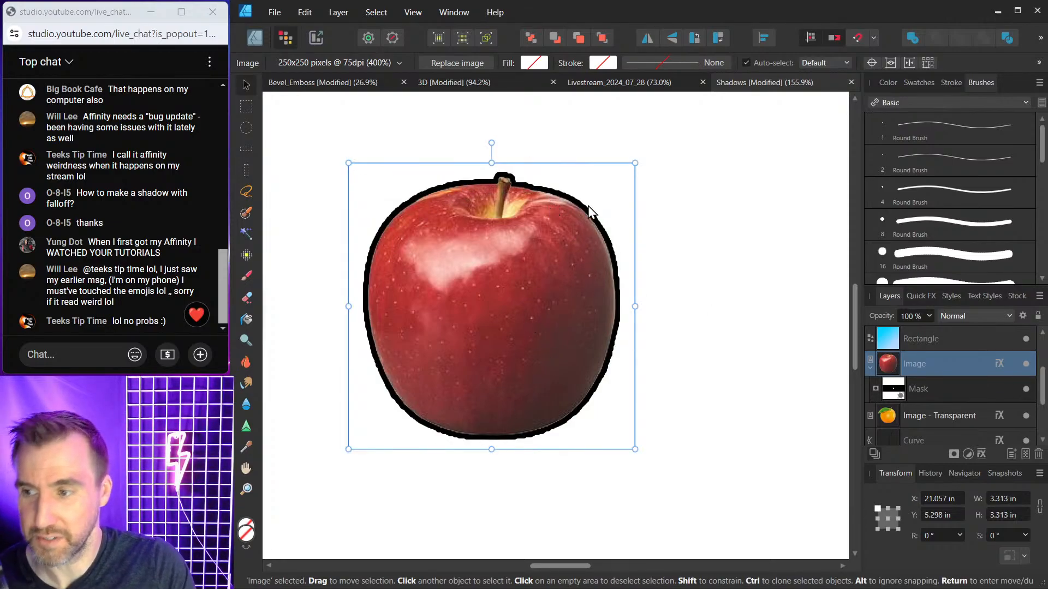
{"action": "left_click", "coordinate": [647, 178]}
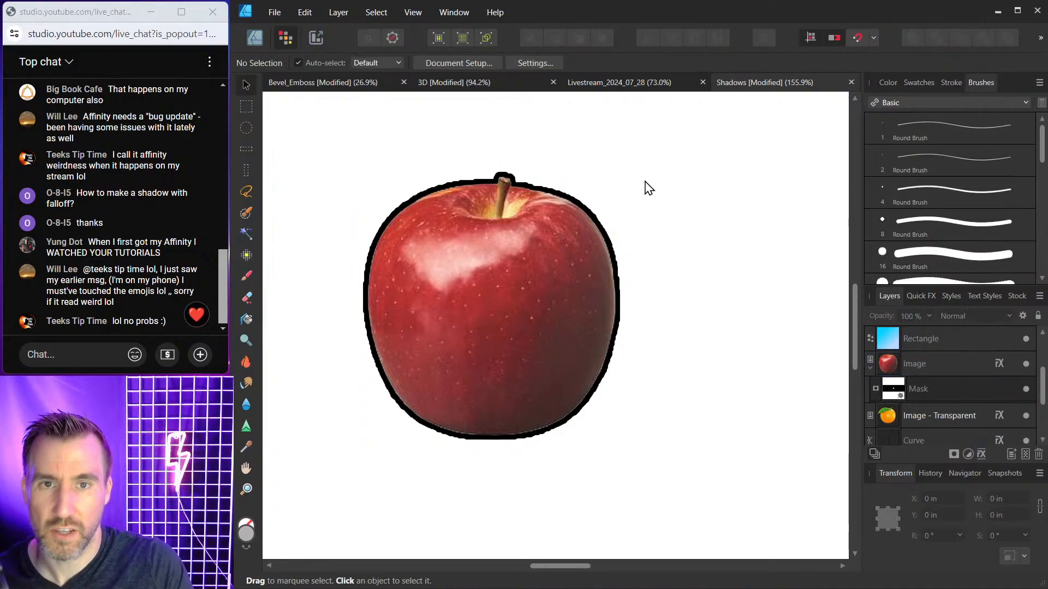
- Group the blue rectangle, grey cog, orange triangle and green quote bubble, leaving nothing selected
{"action": "scroll", "coordinate": [627, 205], "scroll_direction": "down", "scroll_amount": 4}
{"action": "left_click_drag", "start_coordinate": [652, 187], "coordinate": [448, 217]}
{"action": "left_click_drag", "start_coordinate": [576, 223], "coordinate": [537, 218]}
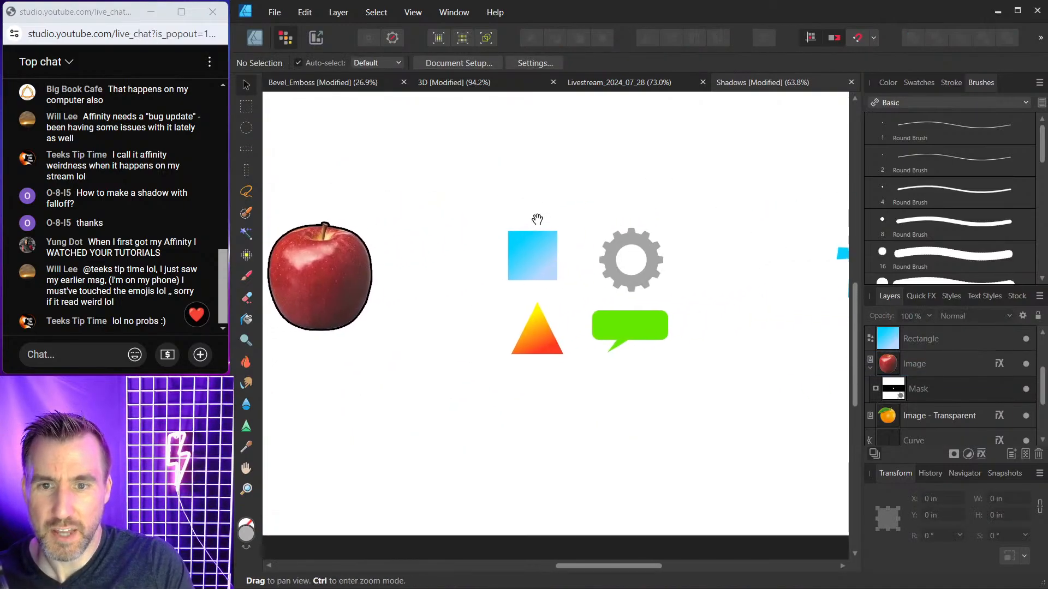
{"action": "left_click_drag", "start_coordinate": [707, 263], "coordinate": [668, 255]}
{"action": "scroll", "coordinate": [635, 252], "scroll_direction": "up", "scroll_amount": 3}
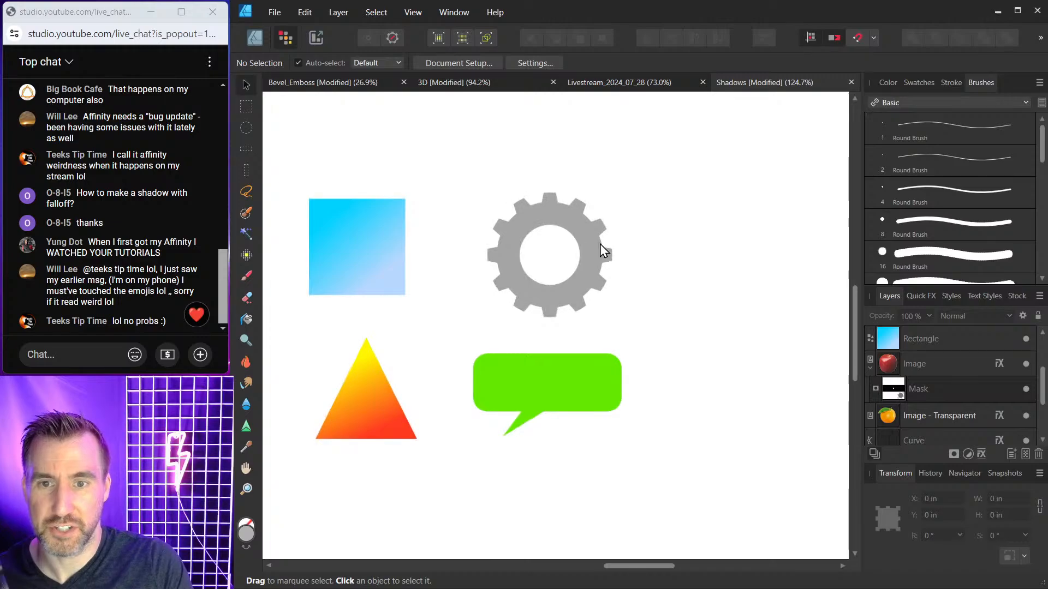
{"action": "left_click_drag", "start_coordinate": [549, 227], "coordinate": [565, 223]}
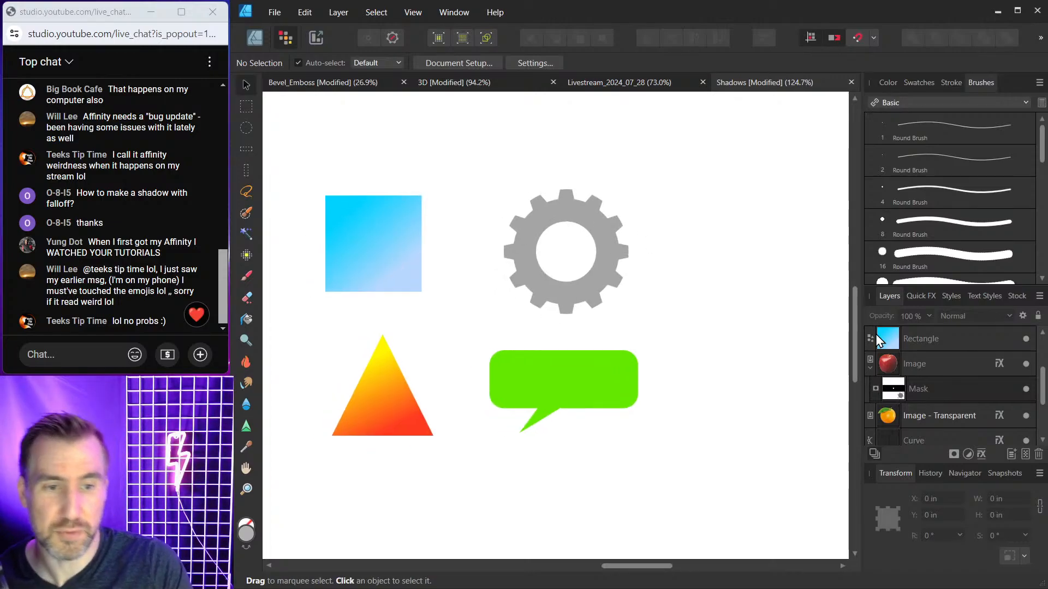
{"action": "scroll", "coordinate": [898, 382], "scroll_direction": "down", "scroll_amount": 2}
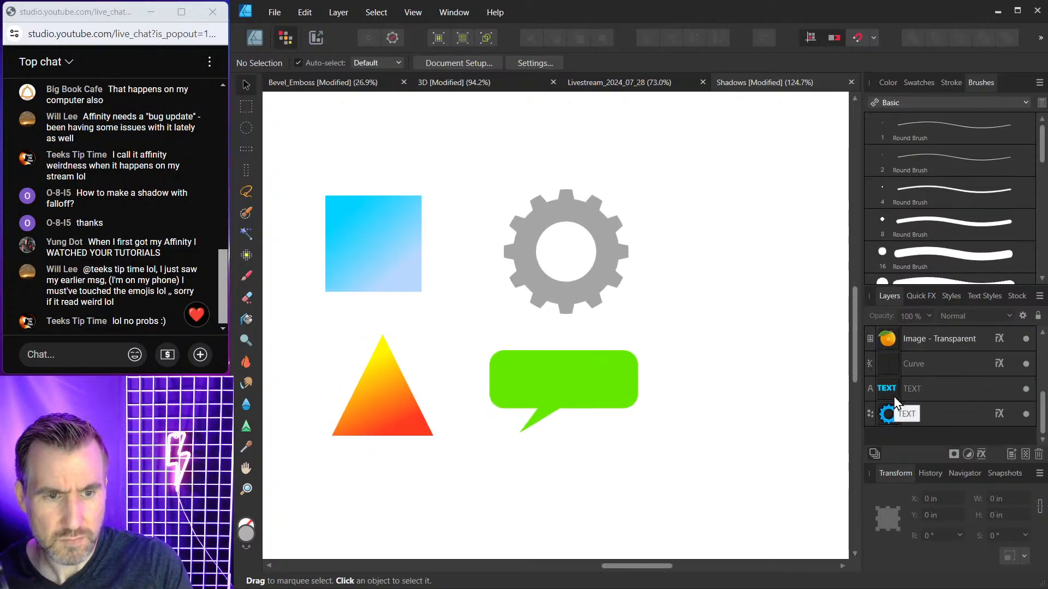
{"action": "scroll", "coordinate": [908, 401], "scroll_direction": "up", "scroll_amount": 3}
{"action": "left_click_drag", "start_coordinate": [298, 146], "coordinate": [738, 483]}
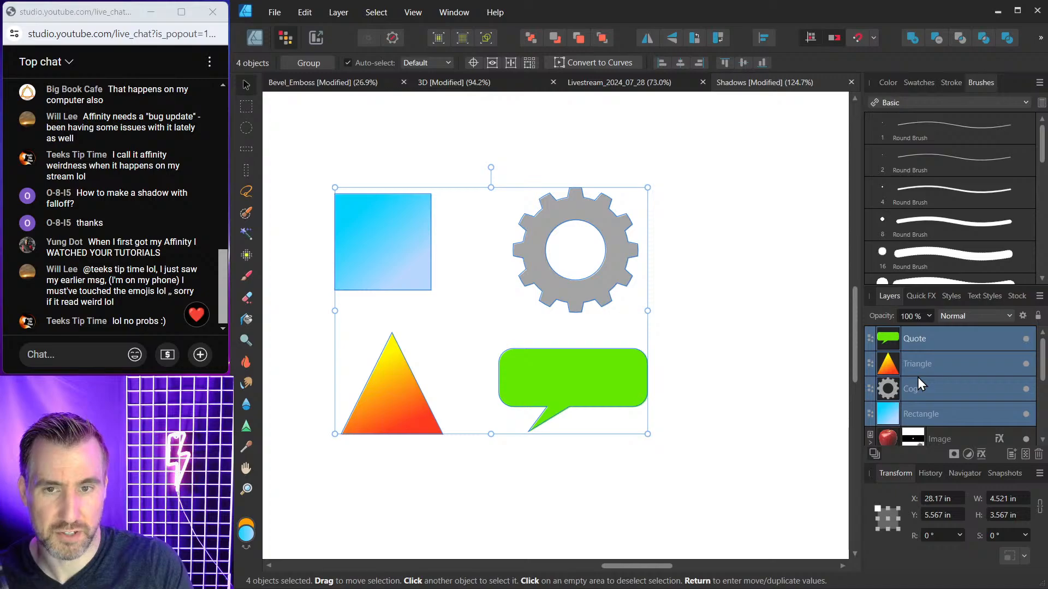
{"action": "key", "text": "ctrl+g"}
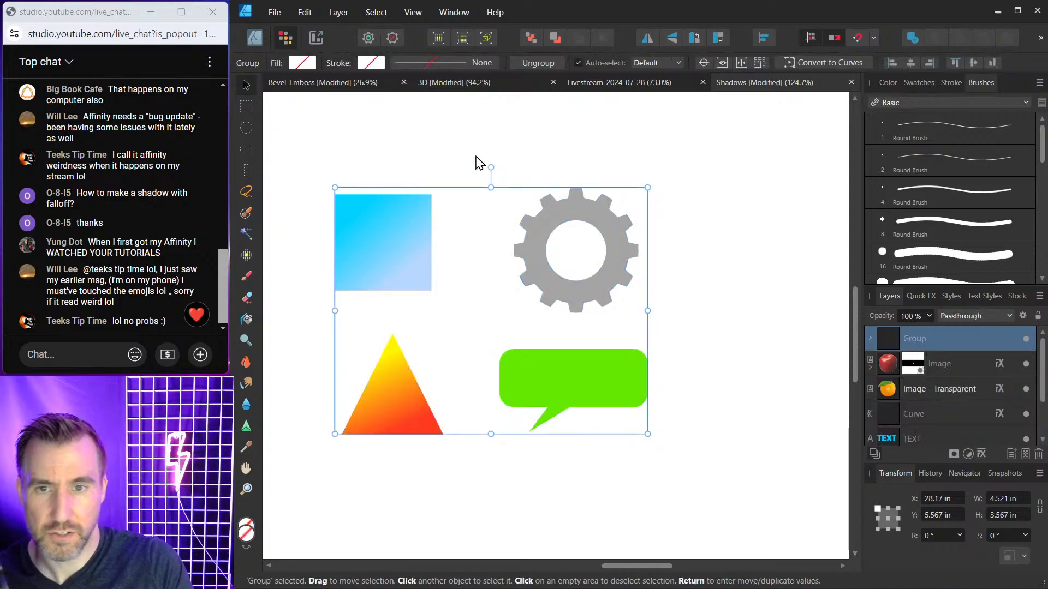
{"action": "key", "text": "ctrl+d"}
- Move the rectangle, quote bubble and triangle inside the group so that they overlap one another and the cog
{"action": "left_click", "coordinate": [391, 237]}
{"action": "double_click", "coordinate": [391, 233]}
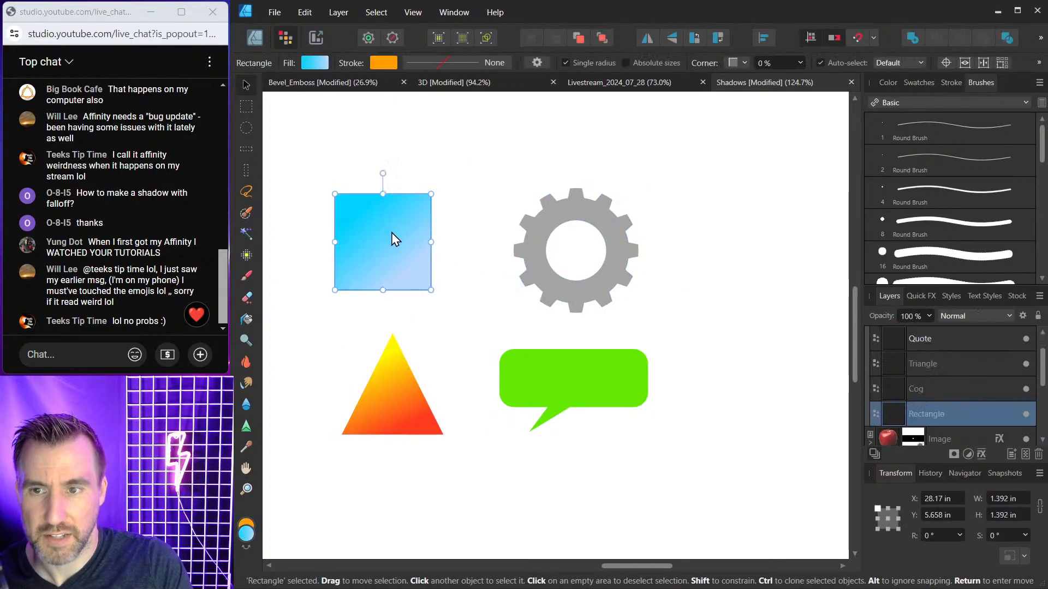
{"action": "left_click_drag", "start_coordinate": [391, 233], "coordinate": [501, 251]}
{"action": "left_click_drag", "start_coordinate": [540, 406], "coordinate": [543, 331]}
{"action": "left_click_drag", "start_coordinate": [409, 399], "coordinate": [514, 340]}
{"action": "scroll", "coordinate": [921, 358], "scroll_direction": "up", "scroll_amount": 1}
- Apply an Outer Shadow to the whole group with radius about 18.3 px, offset about 7.4 px and intensity about 55%
{"action": "left_click", "coordinate": [905, 338]}
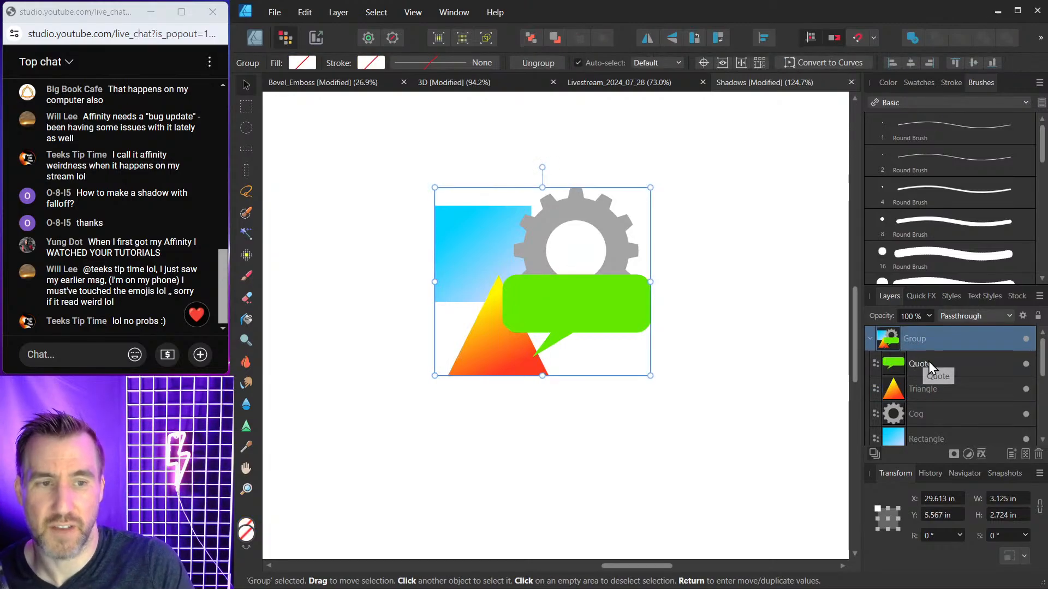
{"action": "left_click", "coordinate": [981, 455]}
{"action": "left_click_drag", "start_coordinate": [686, 123], "coordinate": [731, 117]}
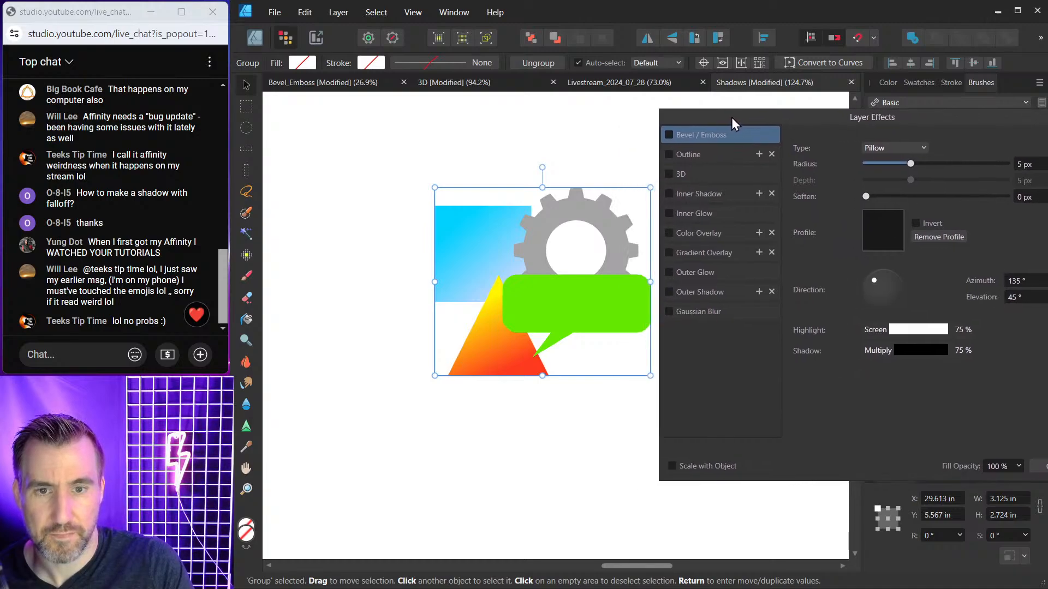
{"action": "key", "text": "space"}
{"action": "left_click_drag", "start_coordinate": [568, 125], "coordinate": [429, 117]}
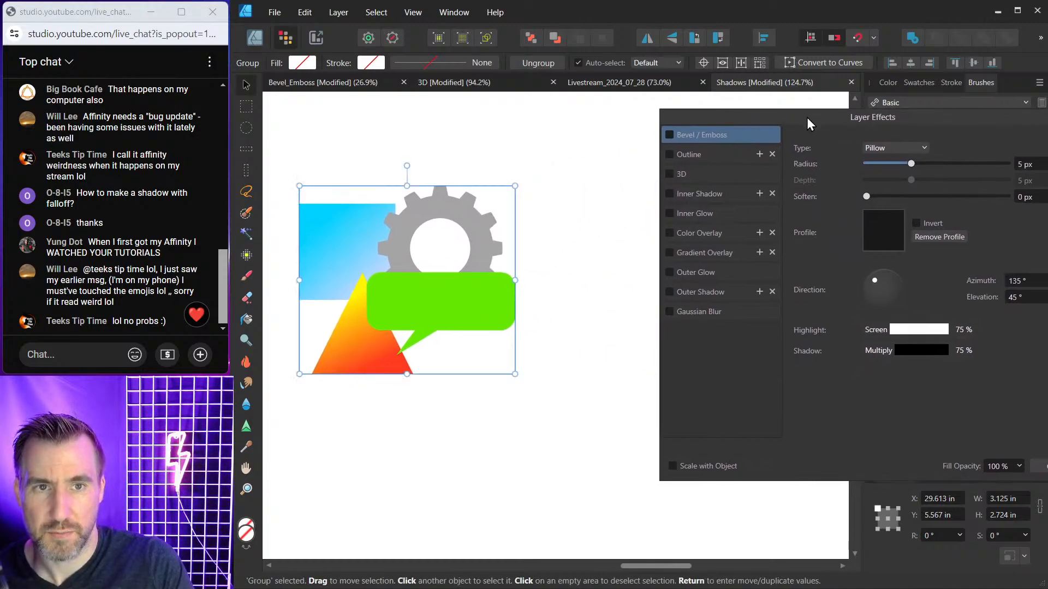
{"action": "left_click_drag", "start_coordinate": [807, 117], "coordinate": [721, 112]}
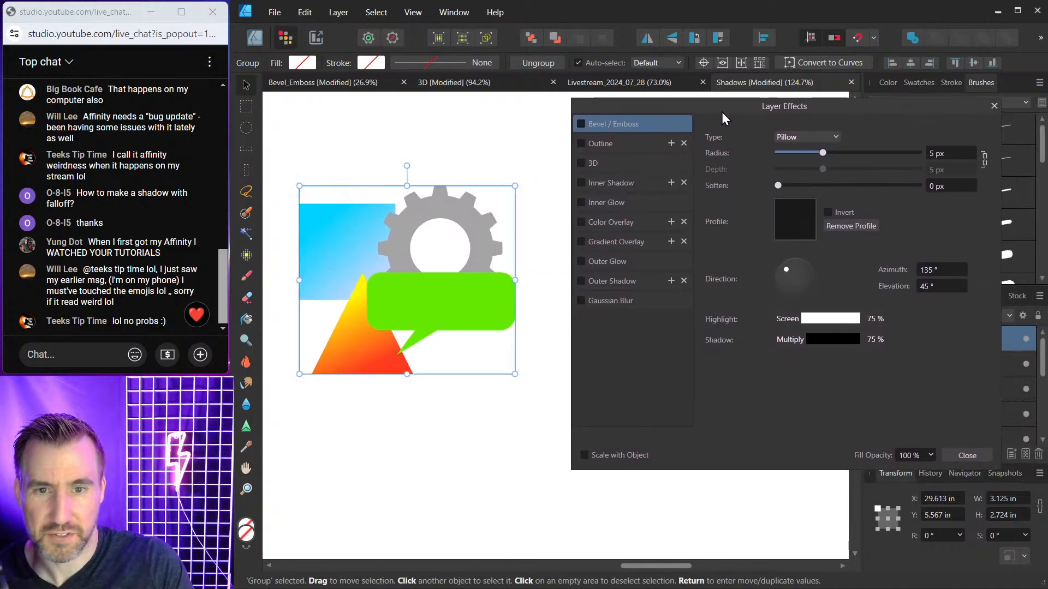
{"action": "left_click", "coordinate": [580, 281]}
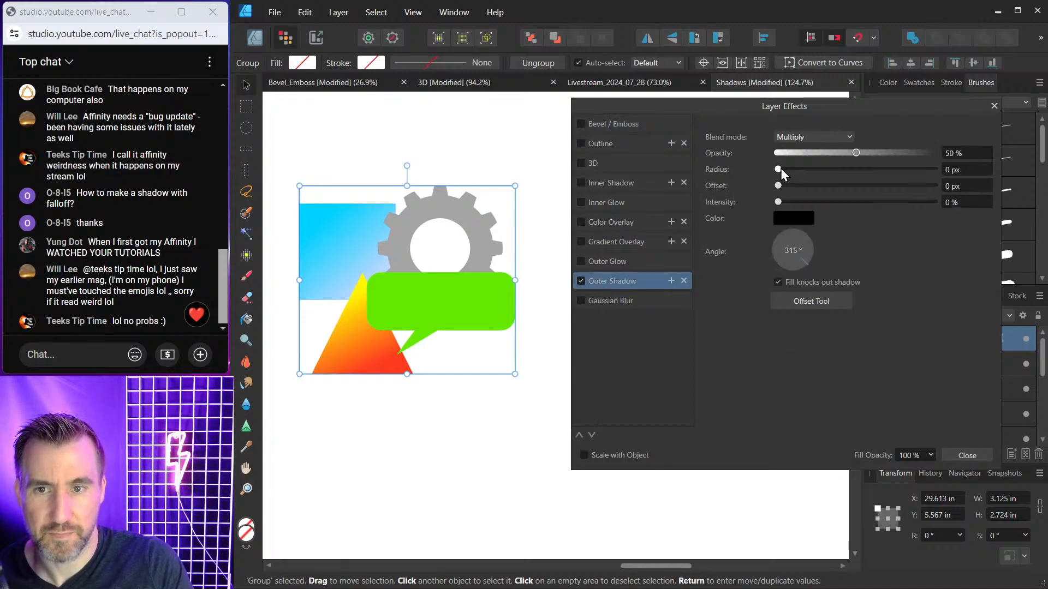
{"action": "left_click_drag", "start_coordinate": [780, 170], "coordinate": [860, 176]}
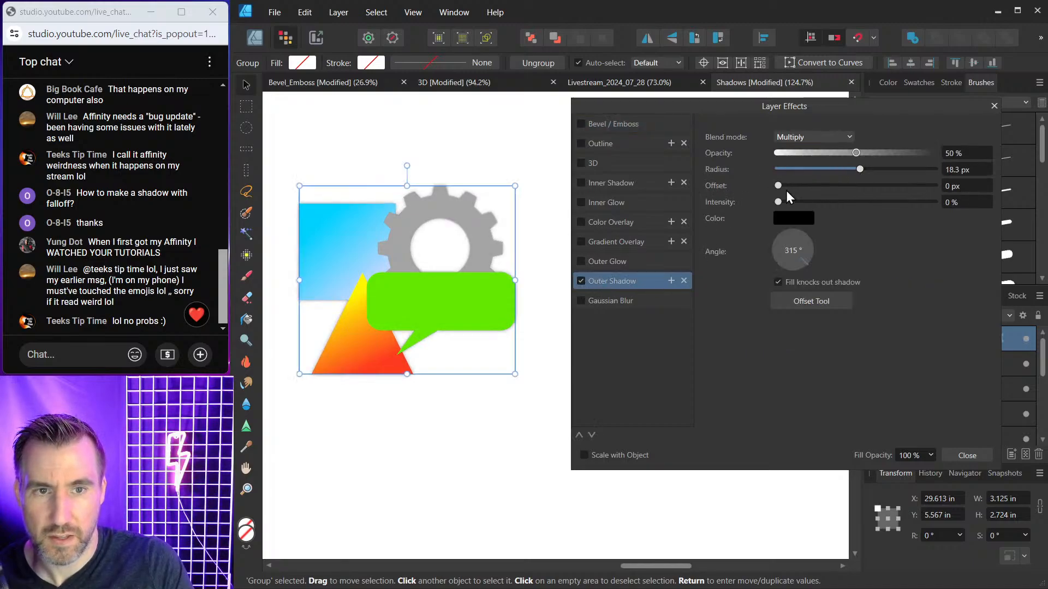
{"action": "left_click_drag", "start_coordinate": [778, 185], "coordinate": [834, 187]}
{"action": "left_click_drag", "start_coordinate": [778, 202], "coordinate": [854, 202]}
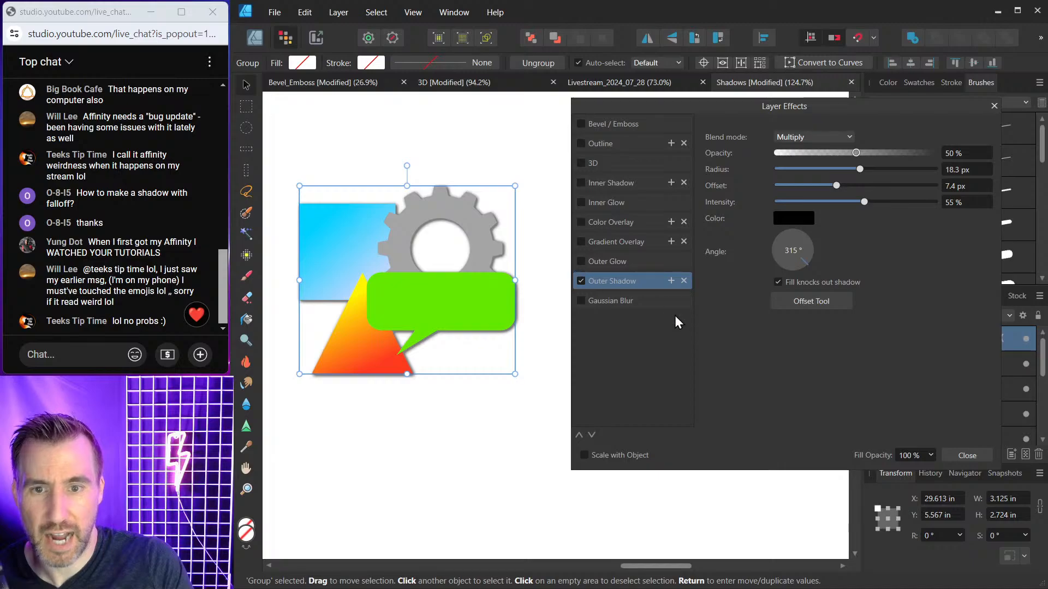
{"action": "left_click", "coordinate": [967, 455]}
- Duplicate the shadowed group and place the copy beside the original, in the gap before the blue TEXT
{"action": "scroll", "coordinate": [389, 224], "scroll_direction": "up", "scroll_amount": 2}
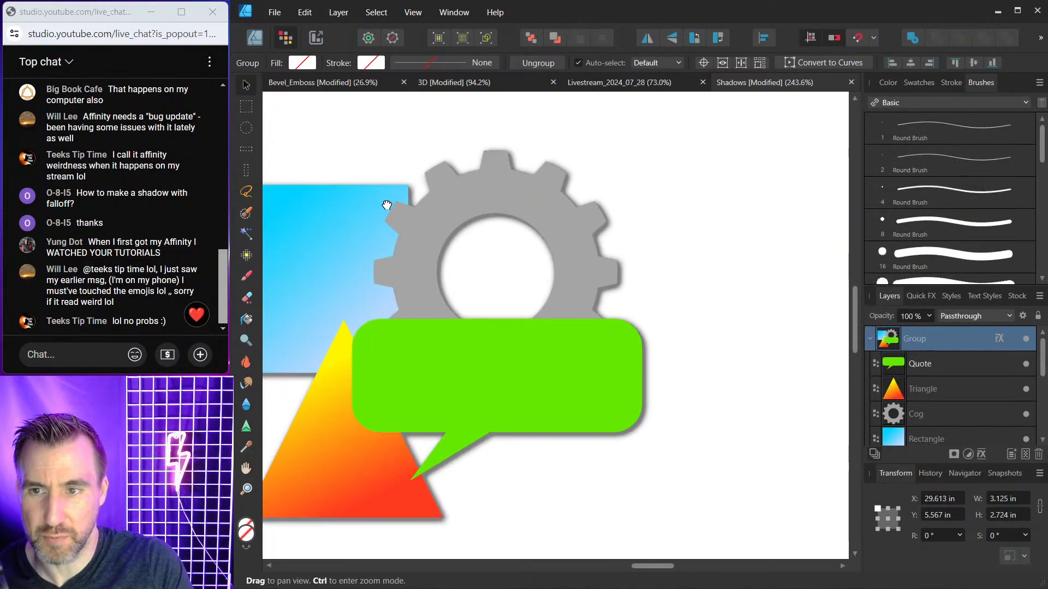
{"action": "scroll", "coordinate": [578, 251], "scroll_direction": "up", "scroll_amount": 1}
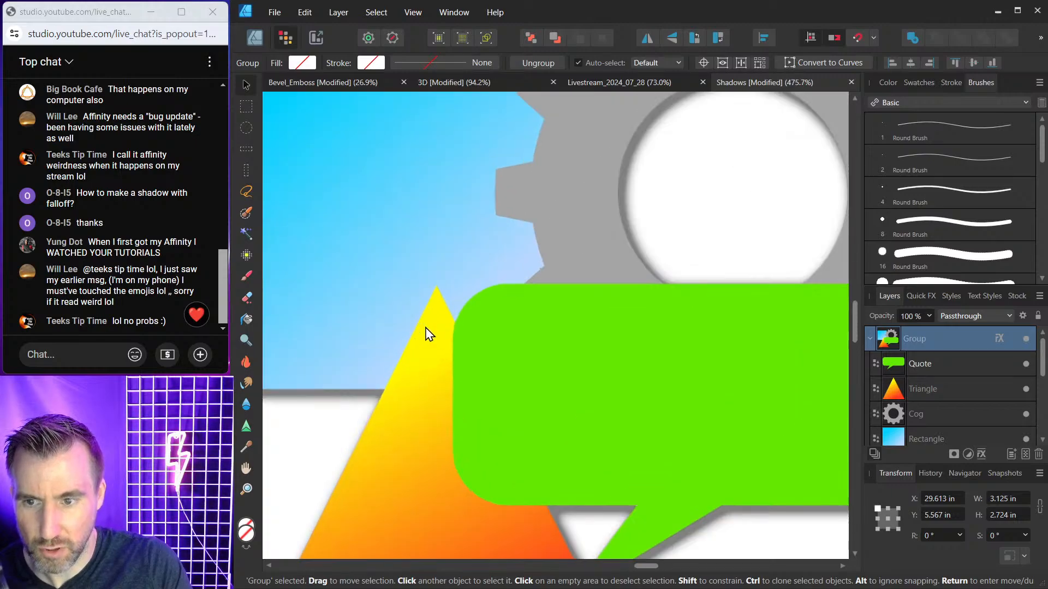
{"action": "scroll", "coordinate": [428, 327], "scroll_direction": "up", "scroll_amount": 3}
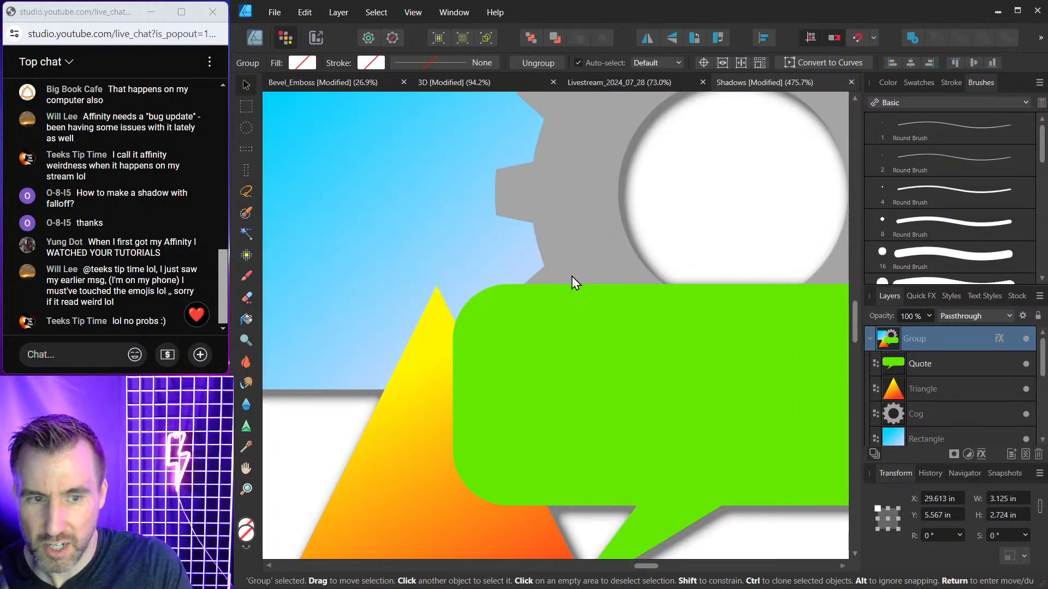
{"action": "scroll", "coordinate": [533, 240], "scroll_direction": "down", "scroll_amount": 4}
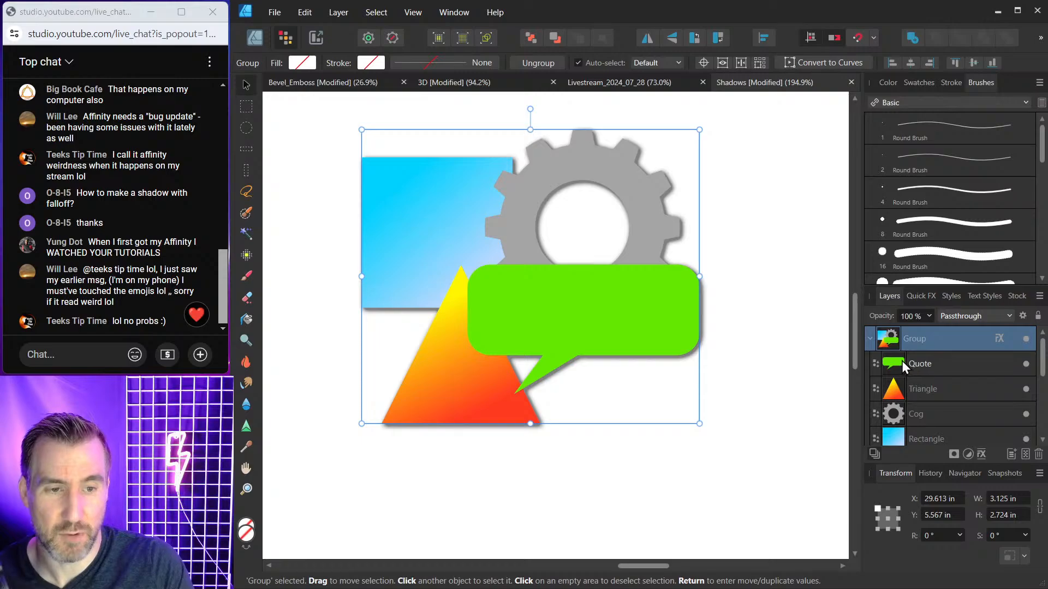
{"action": "scroll", "coordinate": [748, 289], "scroll_direction": "down", "scroll_amount": 3}
{"action": "left_click_drag", "start_coordinate": [762, 247], "coordinate": [629, 262]}
{"action": "mouse_move", "coordinate": [509, 277]}
{"action": "left_mouse_down"}
{"action": "mouse_move", "coordinate": [682, 293]}
{"action": "mouse_move", "coordinate": [744, 280]}
{"action": "mouse_move", "coordinate": [820, 300]}
{"action": "left_mouse_up"}
{"action": "scroll", "coordinate": [744, 281], "scroll_direction": "down", "scroll_amount": 2}
{"action": "scroll", "coordinate": [732, 306], "scroll_direction": "down", "scroll_amount": 2}
{"action": "left_click_drag", "start_coordinate": [762, 265], "coordinate": [572, 262]}
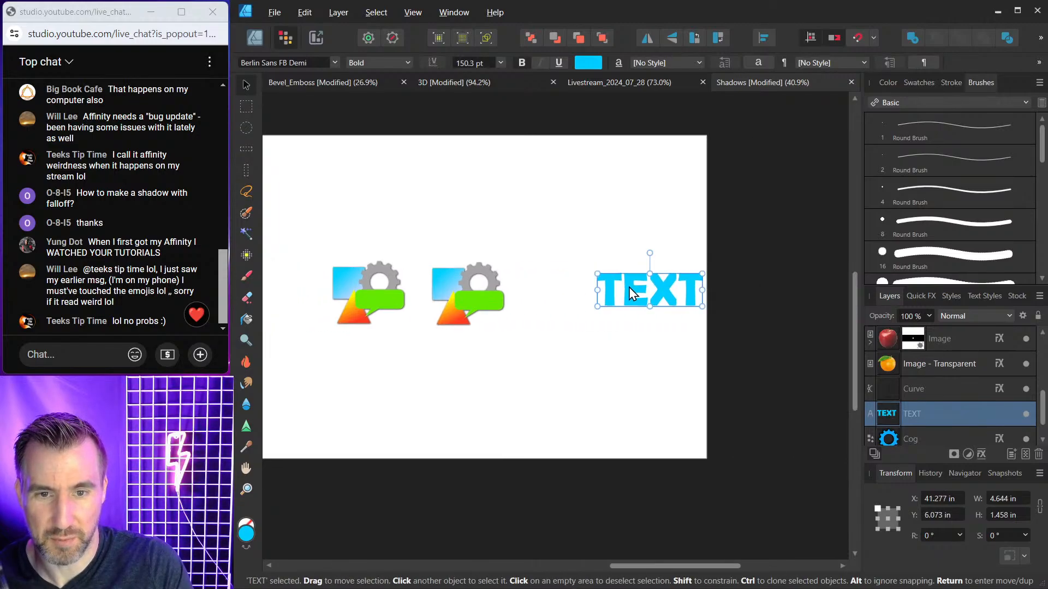
- Ungroup the duplicated group into its separate shapes
{"action": "double_click", "coordinate": [628, 287]}
{"action": "scroll", "coordinate": [447, 277], "scroll_direction": "up", "scroll_amount": 6}
{"action": "key", "text": "Escape"}
{"action": "left_click_drag", "start_coordinate": [427, 230], "coordinate": [515, 188]}
{"action": "left_click", "coordinate": [546, 248]}
{"action": "left_click", "coordinate": [245, 85]}
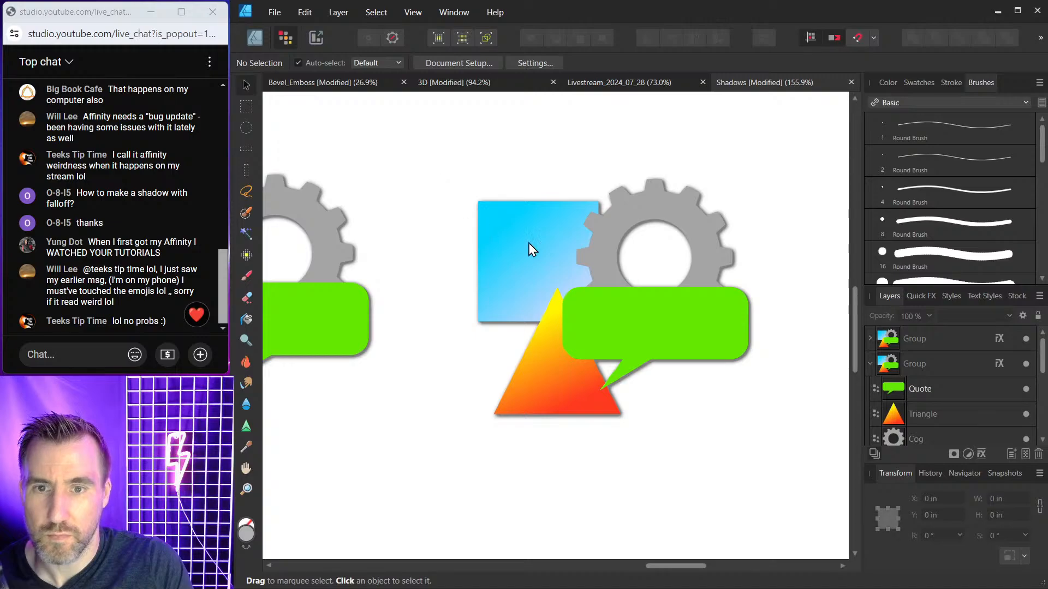
{"action": "left_click", "coordinate": [870, 364]}
{"action": "left_click", "coordinate": [912, 336]}
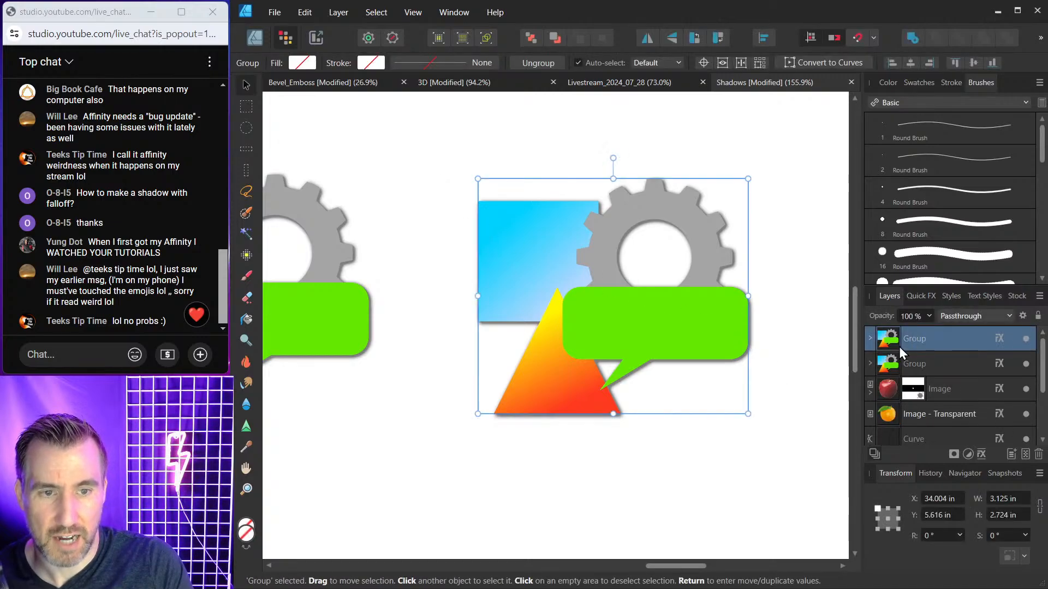
{"action": "key", "text": "ctrl+shift+g"}
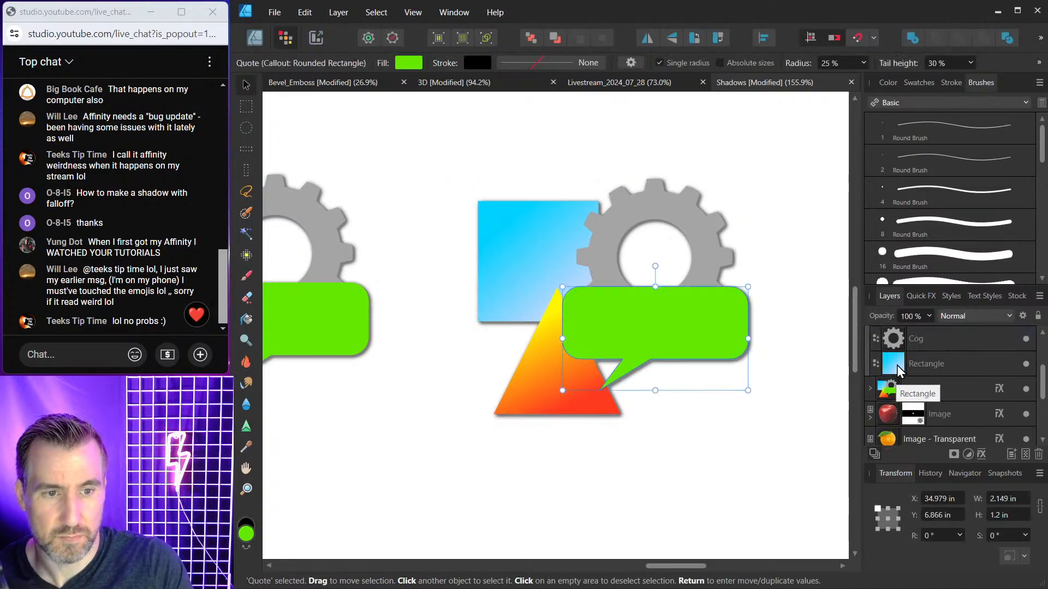
- Apply an Outer Shadow to the four ungrouped shapes with radius about 21.3 px, offset about 10.3 px and intensity about 22%
{"action": "scroll", "coordinate": [896, 365], "scroll_direction": "up", "scroll_amount": 2}
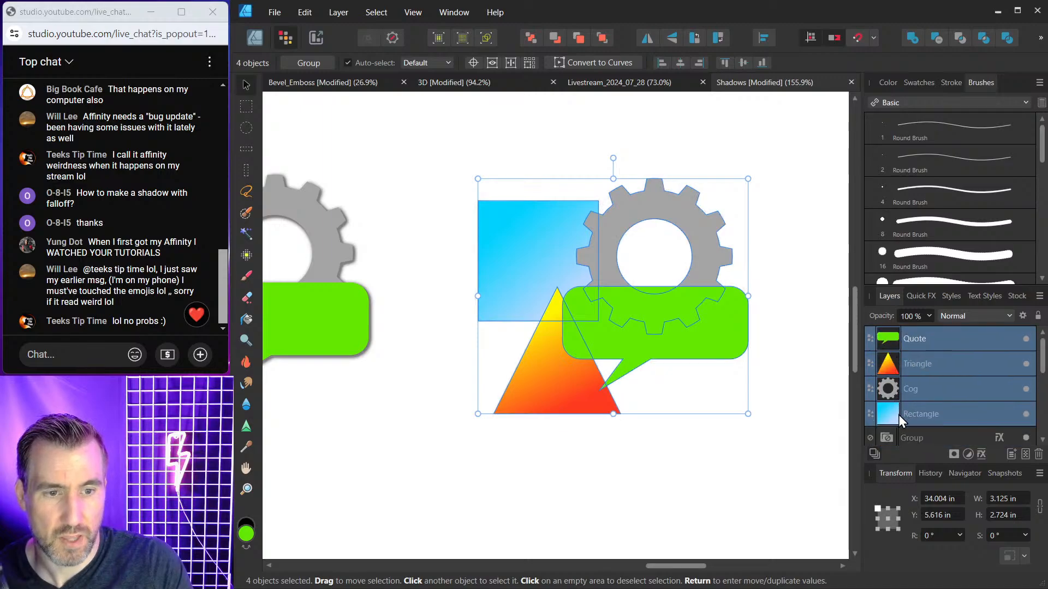
{"action": "left_click", "coordinate": [899, 431]}
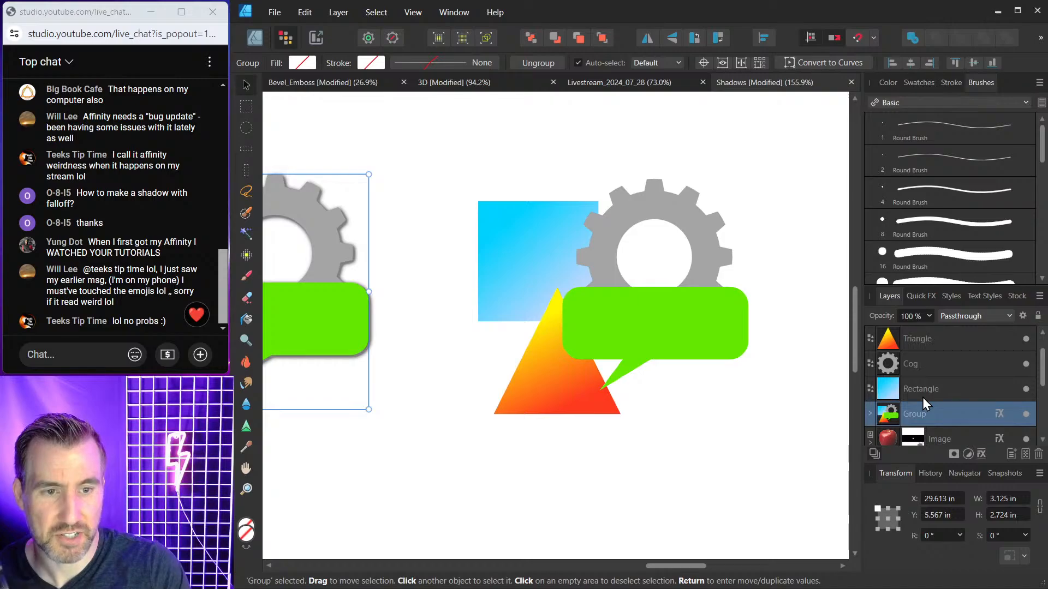
{"action": "left_click_drag", "start_coordinate": [442, 127], "coordinate": [795, 461]}
{"action": "left_click_drag", "start_coordinate": [727, 257], "coordinate": [578, 236]}
{"action": "left_click", "coordinate": [981, 454]}
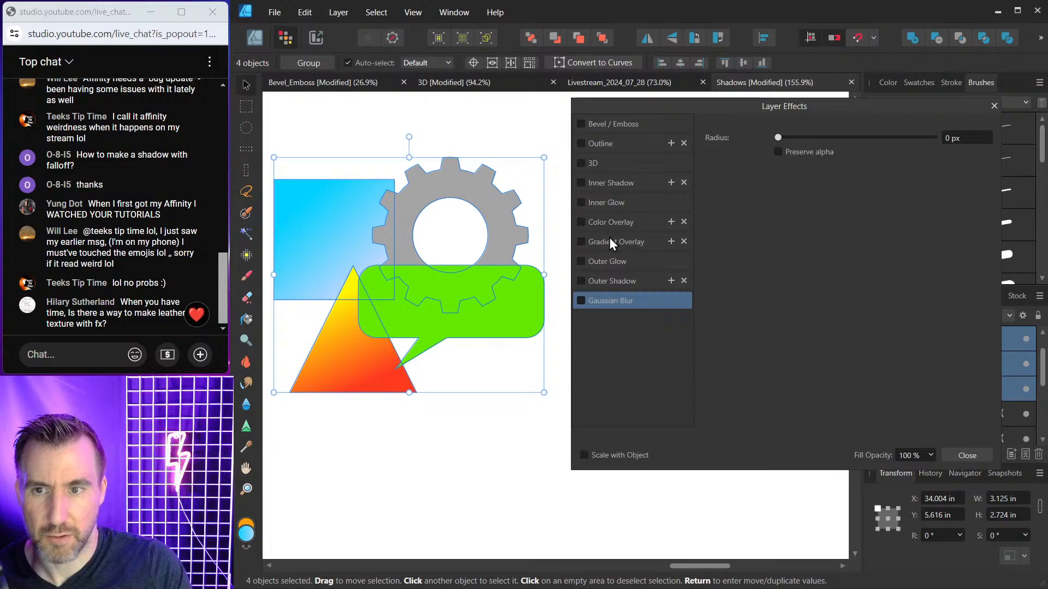
{"action": "left_click", "coordinate": [581, 281]}
{"action": "left_click_drag", "start_coordinate": [780, 170], "coordinate": [866, 183]}
{"action": "left_click_drag", "start_coordinate": [771, 187], "coordinate": [813, 203]}
{"action": "left_click_drag", "start_coordinate": [810, 186], "coordinate": [846, 189]}
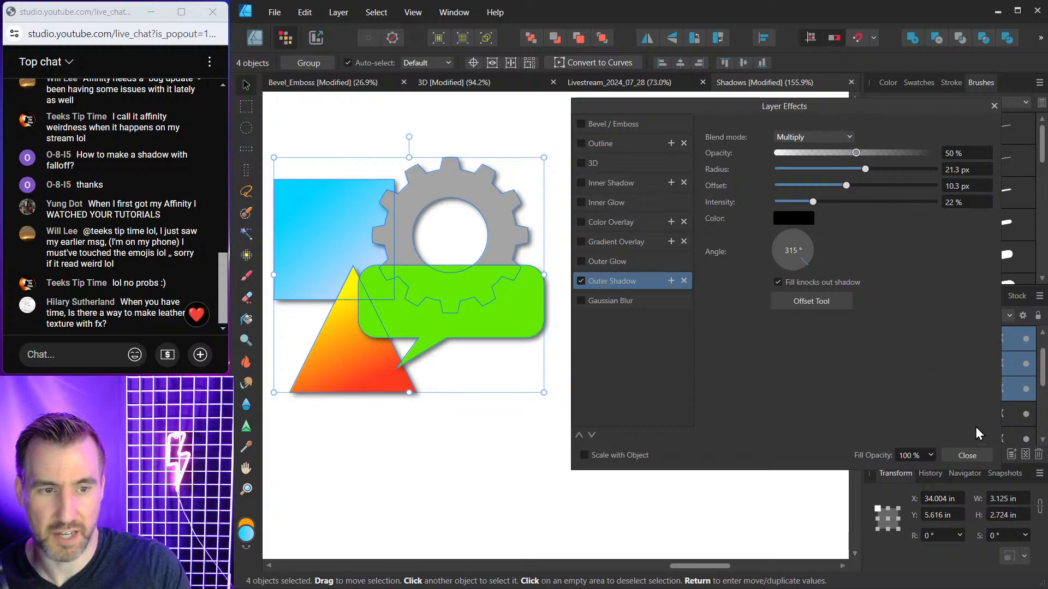
{"action": "left_click", "coordinate": [965, 456]}
- Go through the quote, triangle, cog and rectangle layers, and examine how their individual shadows fall where the shapes overlap
{"action": "left_click", "coordinate": [929, 380]}
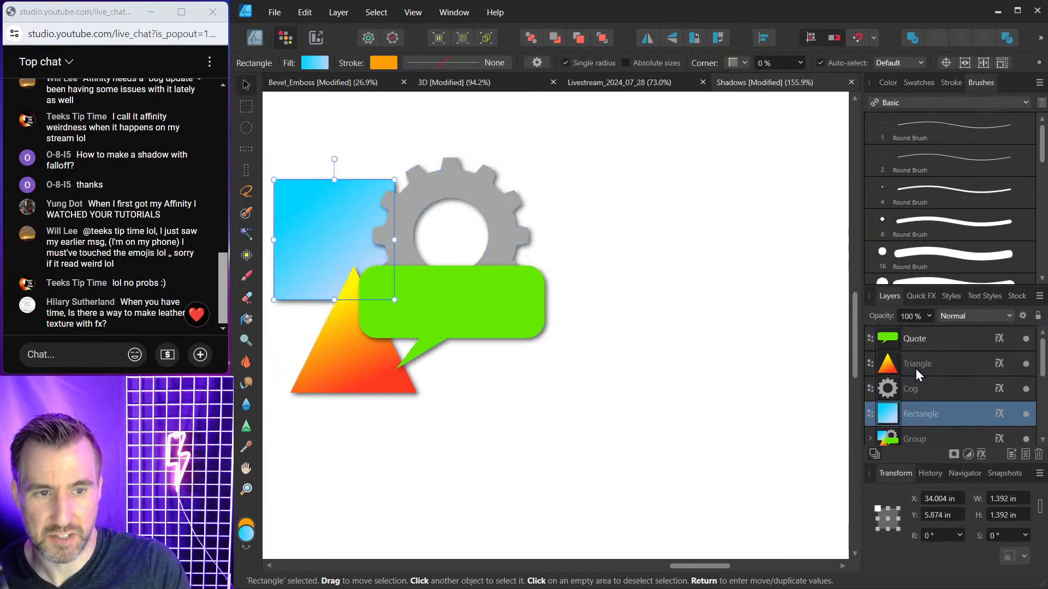
{"action": "left_click", "coordinate": [961, 336]}
{"action": "left_click", "coordinate": [966, 364]}
{"action": "left_click", "coordinate": [959, 394]}
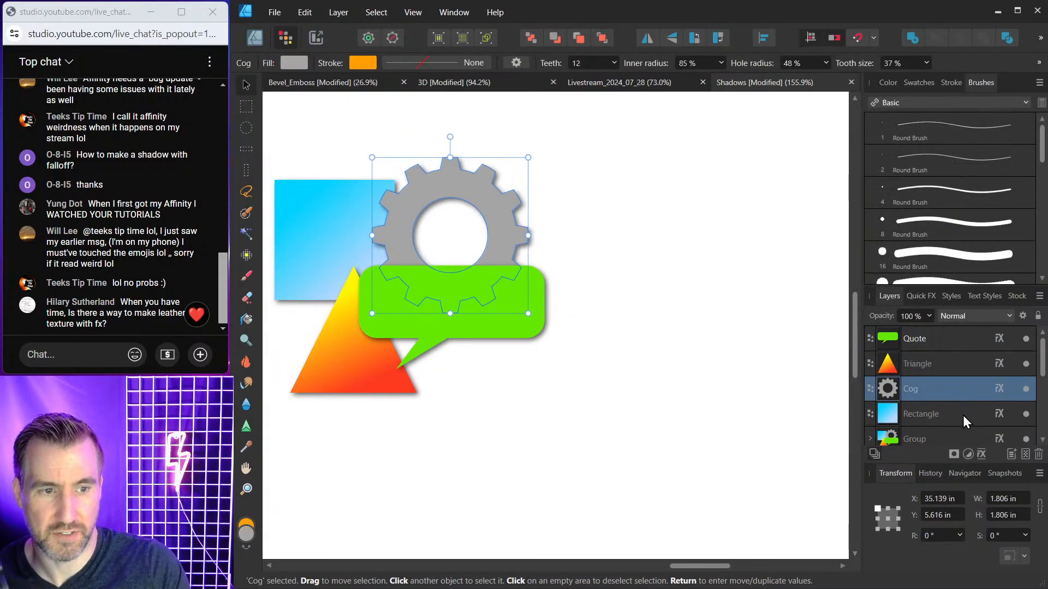
{"action": "left_click", "coordinate": [963, 414]}
{"action": "left_click", "coordinate": [538, 167]}
{"action": "scroll", "coordinate": [392, 158], "scroll_direction": "up", "scroll_amount": 5}
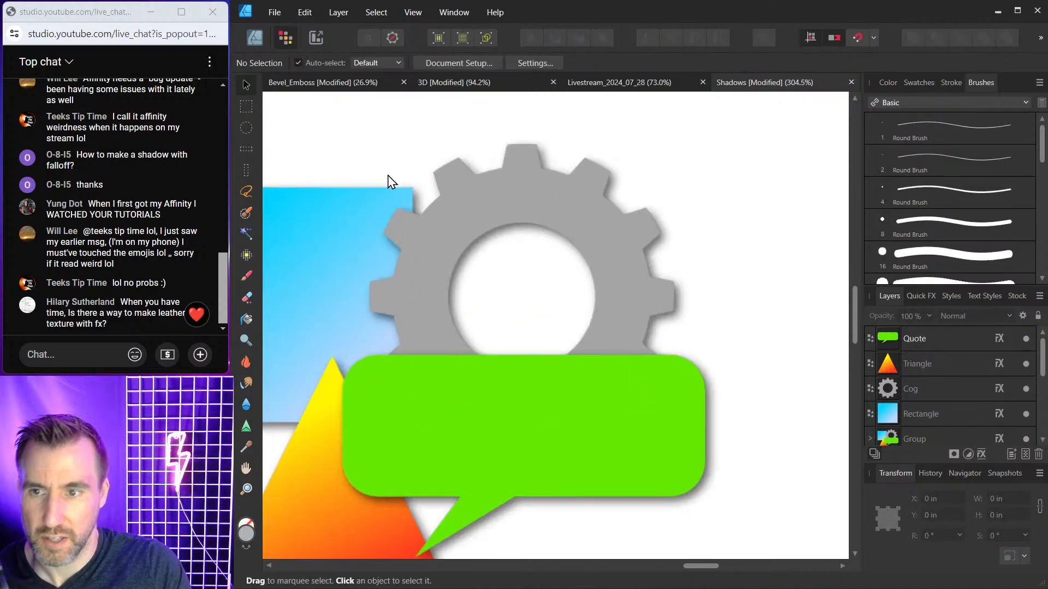
- Compare how the outer shadow falls on the grouped shapes and on the separately shadowed, ungrouped shapes
{"action": "left_click_drag", "start_coordinate": [393, 235], "coordinate": [506, 205]}
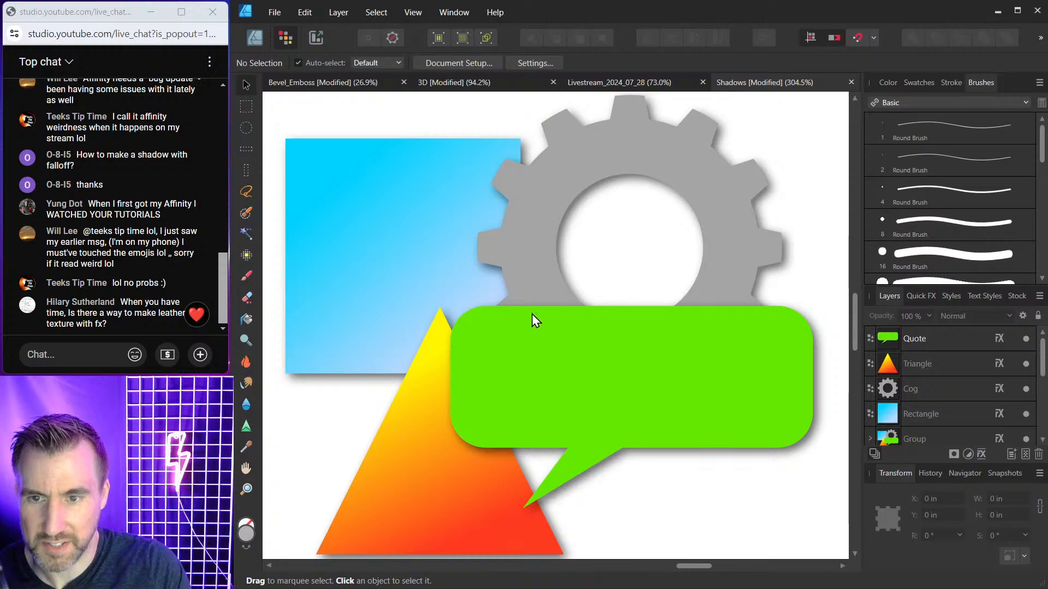
{"action": "scroll", "coordinate": [523, 303], "scroll_direction": "down", "scroll_amount": 5}
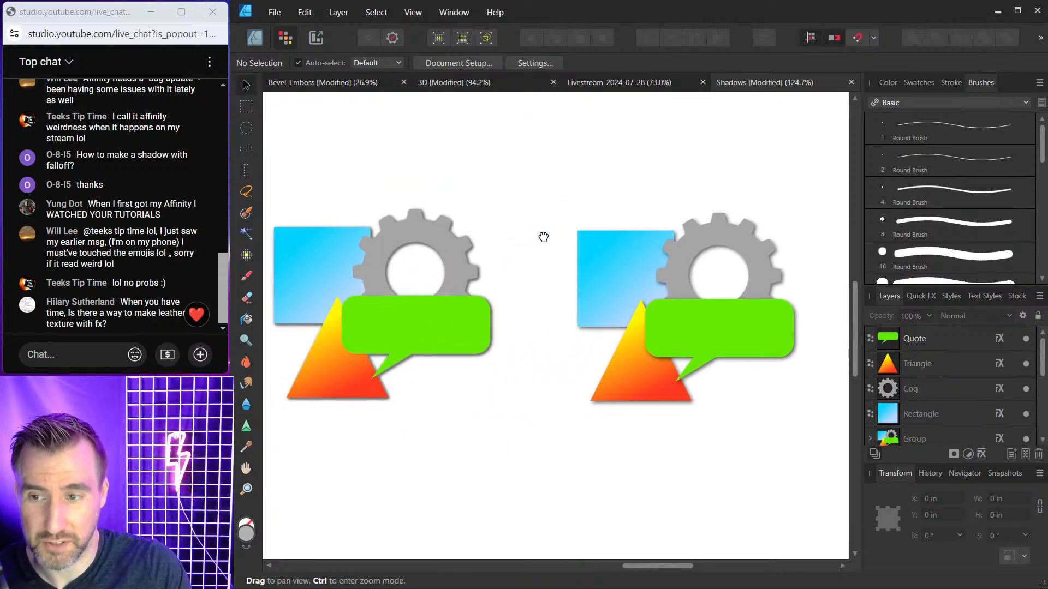
{"action": "scroll", "coordinate": [367, 288], "scroll_direction": "up", "scroll_amount": 7}
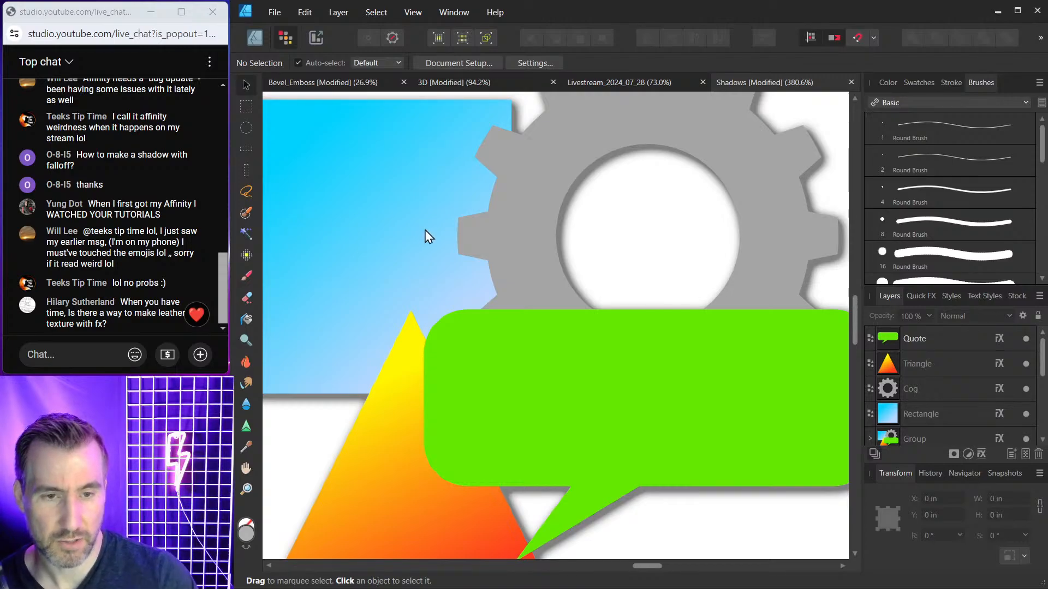
{"action": "left_click", "coordinate": [983, 453]}
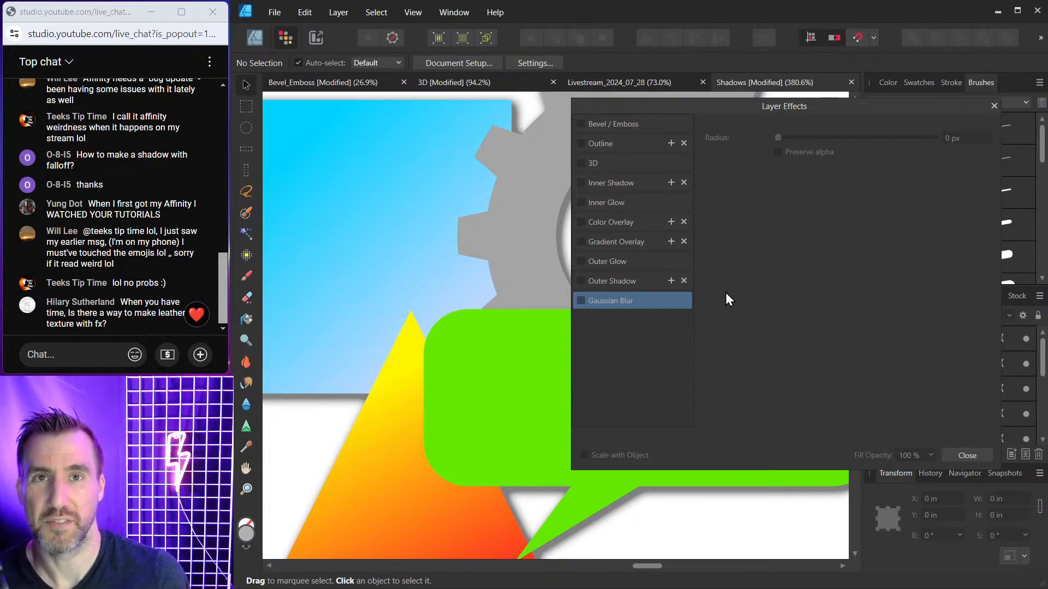
{"action": "left_click", "coordinate": [967, 454]}
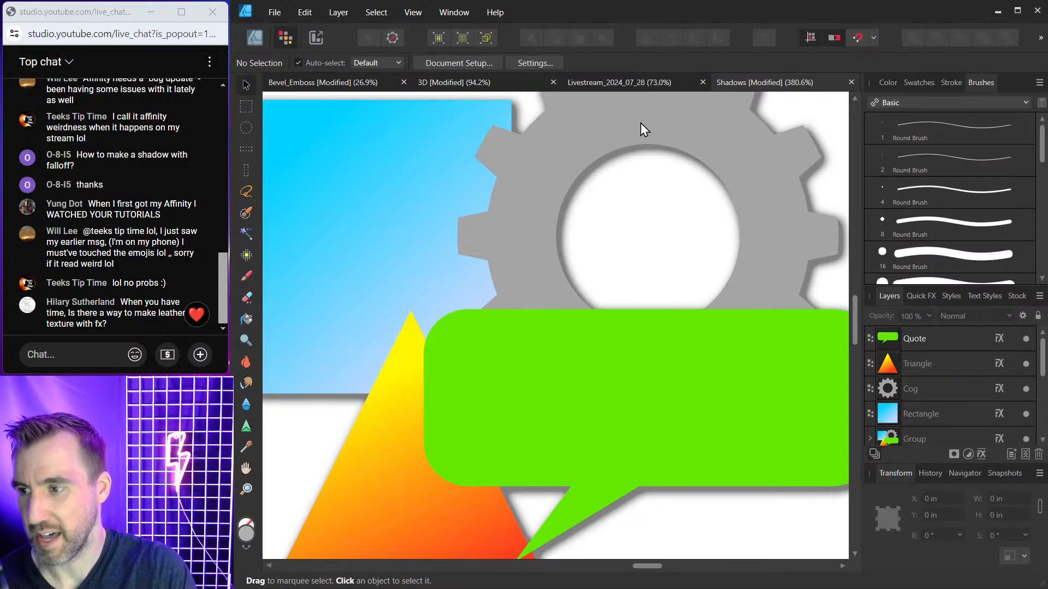
{"action": "left_click_drag", "start_coordinate": [671, 261], "coordinate": [659, 261]}
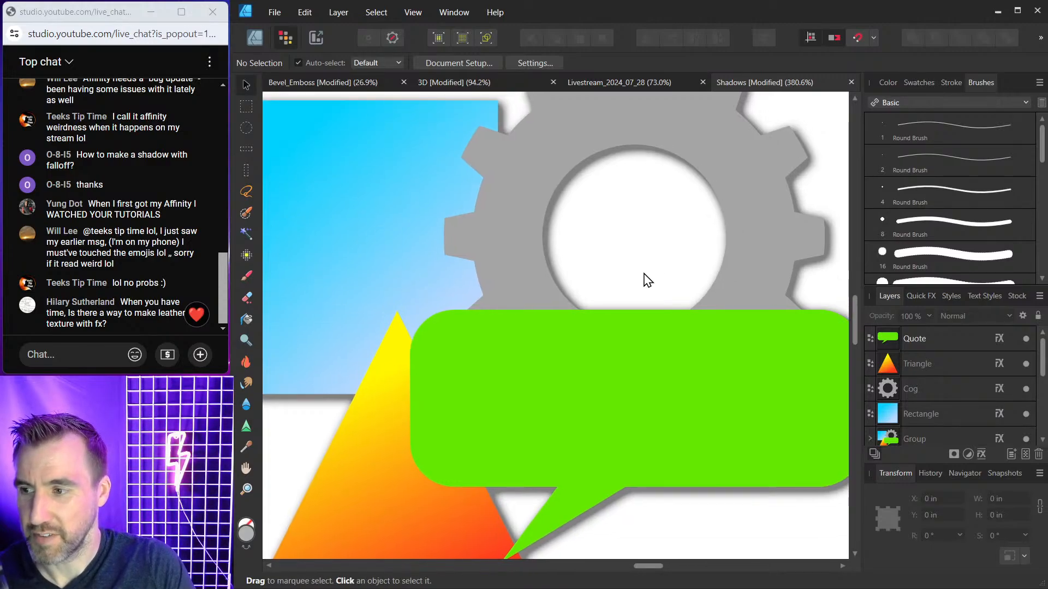
{"action": "scroll", "coordinate": [644, 280], "scroll_direction": "down", "scroll_amount": 3}
{"action": "left_click_drag", "start_coordinate": [783, 250], "coordinate": [609, 248]}
{"action": "scroll", "coordinate": [621, 256], "scroll_direction": "down", "scroll_amount": 3}
- Select the shadowed group together with the four ungrouped shapes and move them farther from the blue text
{"action": "left_click_drag", "start_coordinate": [327, 151], "coordinate": [824, 437]}
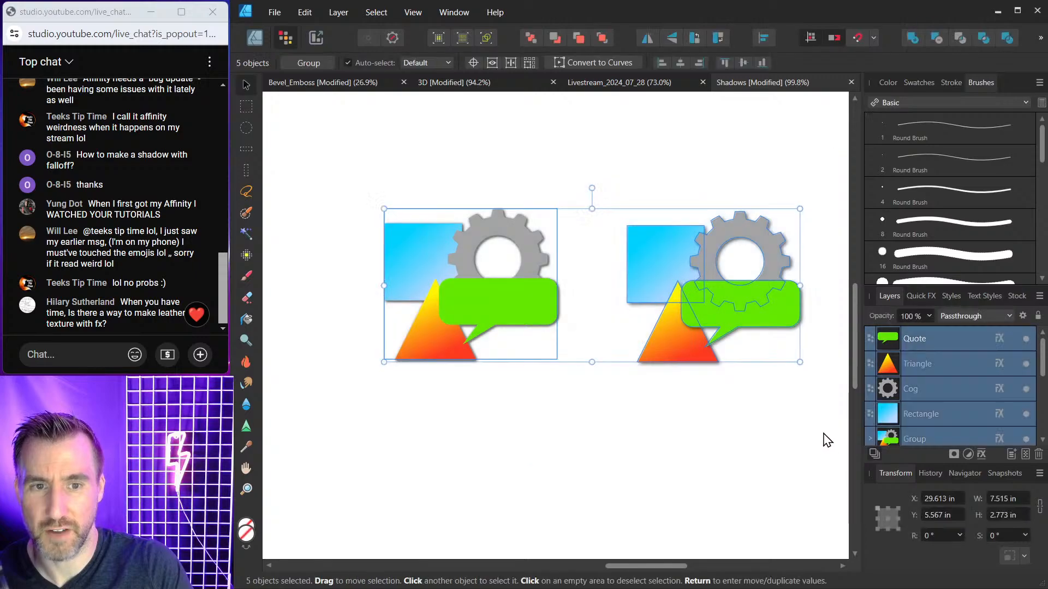
{"action": "left_click_drag", "start_coordinate": [745, 263], "coordinate": [627, 269]}
{"action": "left_click_drag", "start_coordinate": [700, 320], "coordinate": [683, 321]}
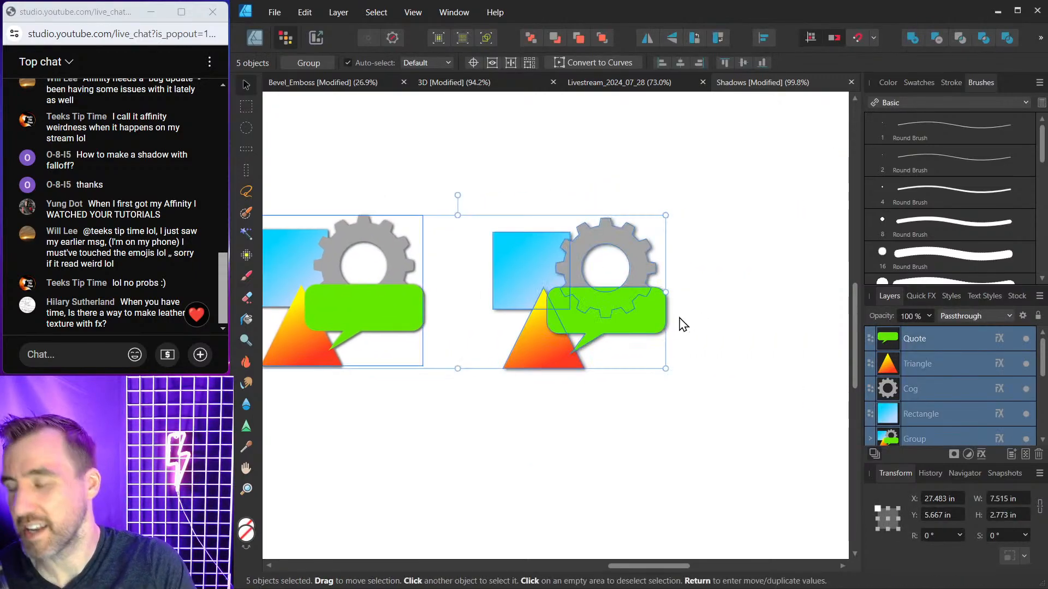
{"action": "left_click", "coordinate": [685, 325]}
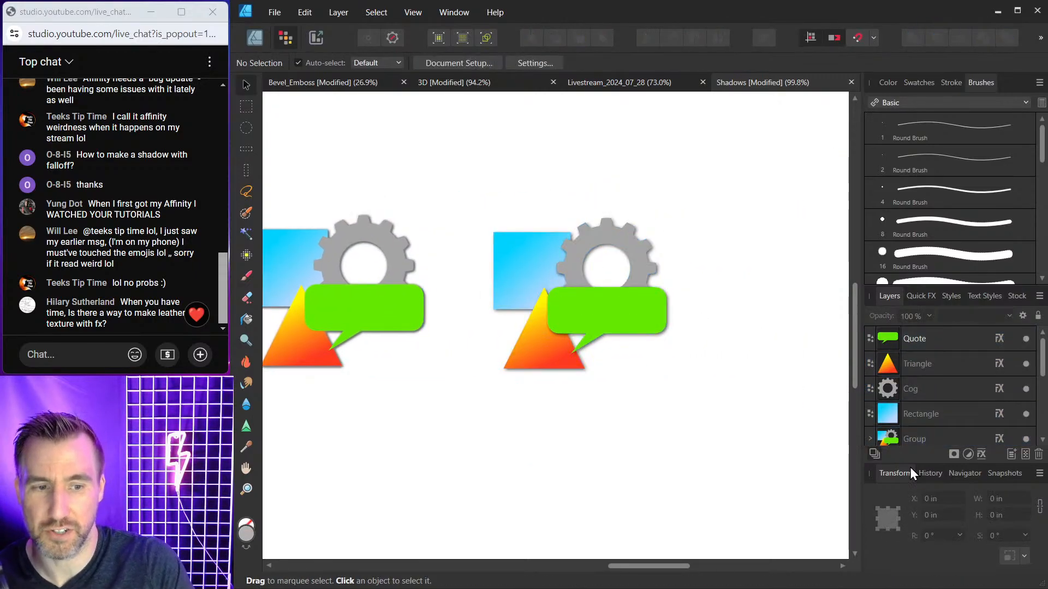
{"action": "left_click", "coordinate": [980, 455]}
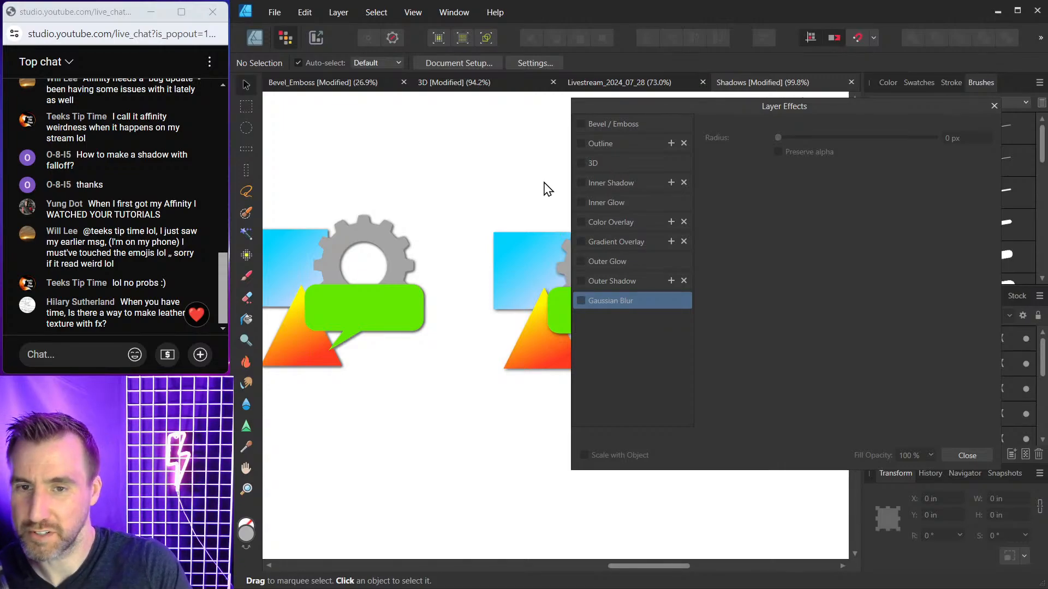
{"action": "left_click", "coordinate": [980, 454]}
- Remove the gap after the first letter of the blue text so that it reads TEXT
{"action": "scroll", "coordinate": [709, 205], "scroll_direction": "right", "scroll_amount": 1}
{"action": "scroll", "coordinate": [709, 205], "scroll_direction": "right", "scroll_amount": 10}
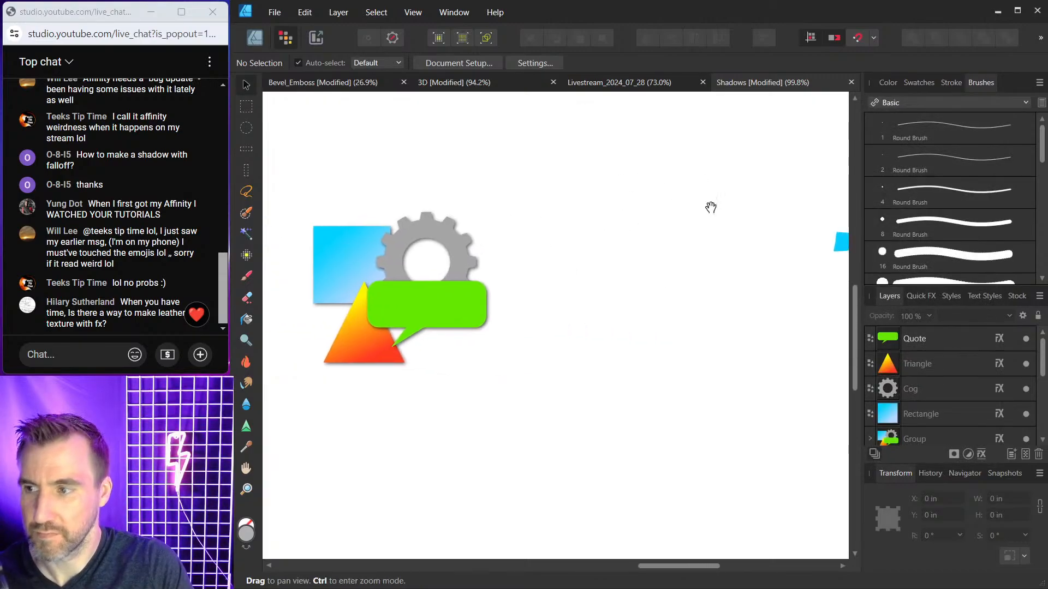
{"action": "double_click", "coordinate": [627, 296]}
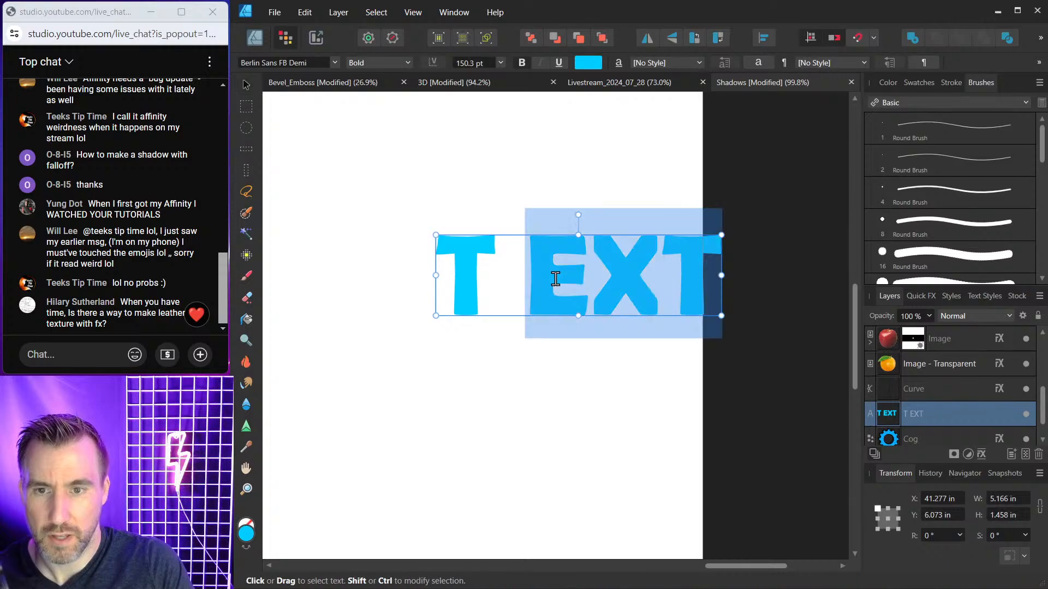
{"action": "left_click", "coordinate": [538, 278]}
{"action": "key", "text": "BackSpace"}
{"action": "type", "text": "\\"}
{"action": "key", "text": "BackSpace"}
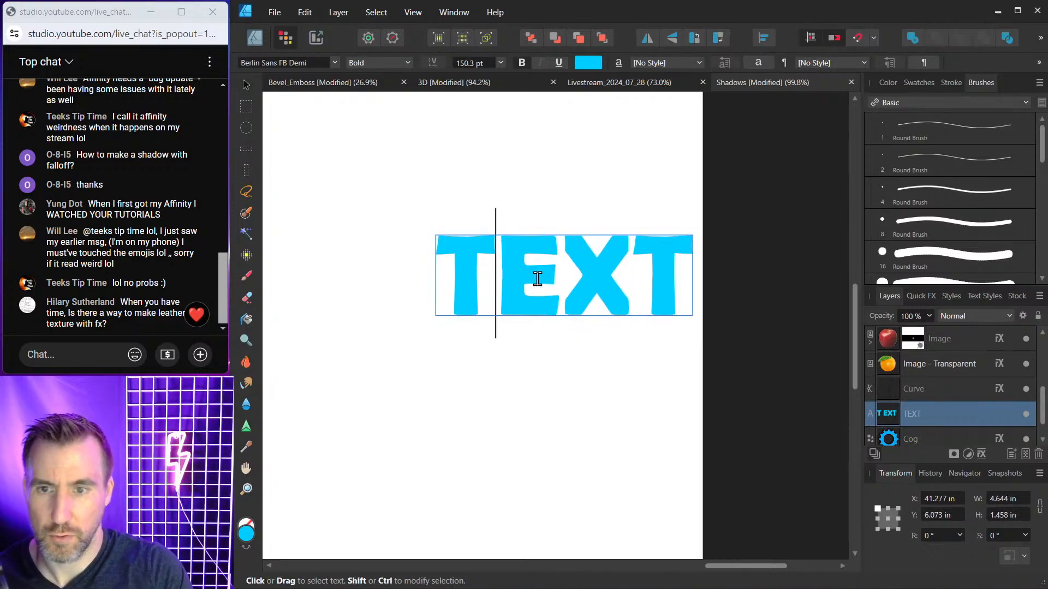
{"action": "key", "text": "Escape"}
{"action": "left_click", "coordinate": [246, 85]}
{"action": "left_click", "coordinate": [457, 168]}
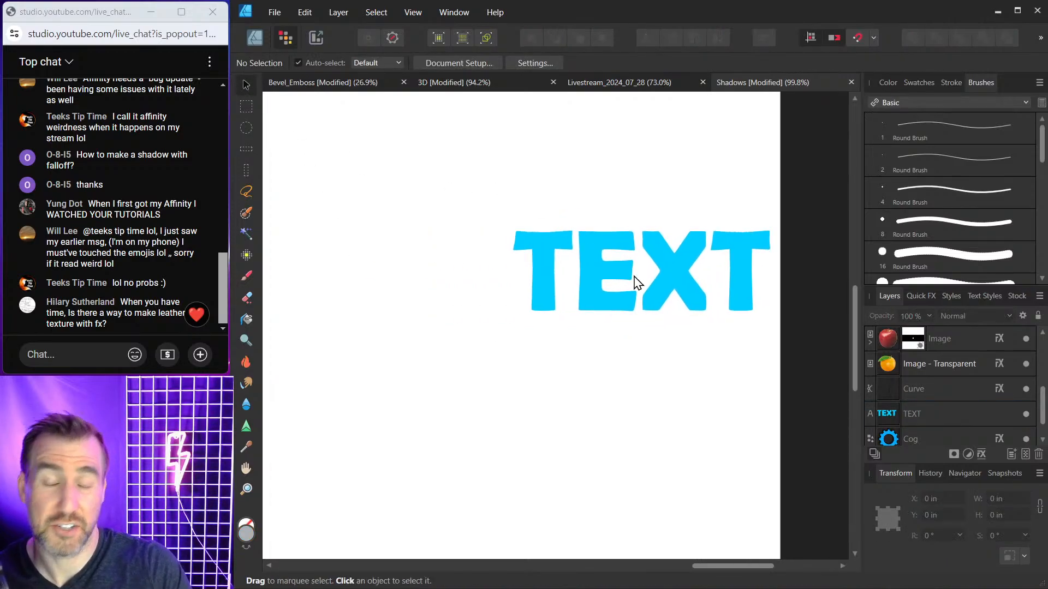
- Move the blue TEXT object inward from the page's right edge to about X 37.3 in, Y 6.3 in
{"action": "left_click_drag", "start_coordinate": [632, 280], "coordinate": [584, 304]}
{"action": "left_click", "coordinate": [555, 223]}
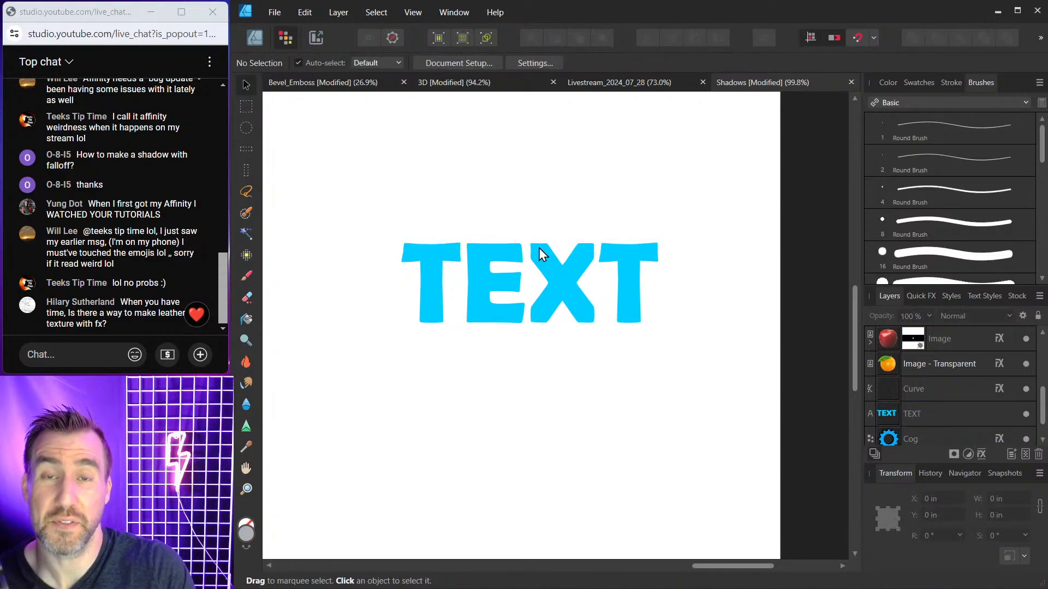
{"action": "left_click", "coordinate": [534, 271]}
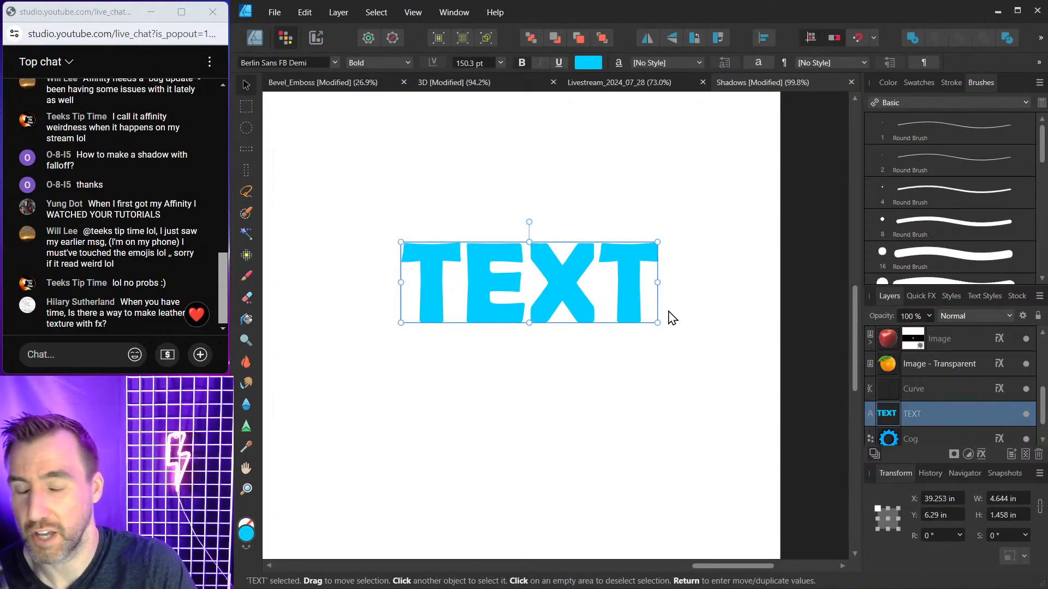
{"action": "mouse_move", "coordinate": [727, 258]}
{"action": "left_mouse_down"}
{"action": "mouse_move", "coordinate": [682, 257]}
{"action": "mouse_move", "coordinate": [730, 260]}
{"action": "left_mouse_up"}
{"action": "scroll", "coordinate": [666, 320], "scroll_direction": "down", "scroll_amount": 1}
{"action": "left_click_drag", "start_coordinate": [621, 301], "coordinate": [557, 304]}
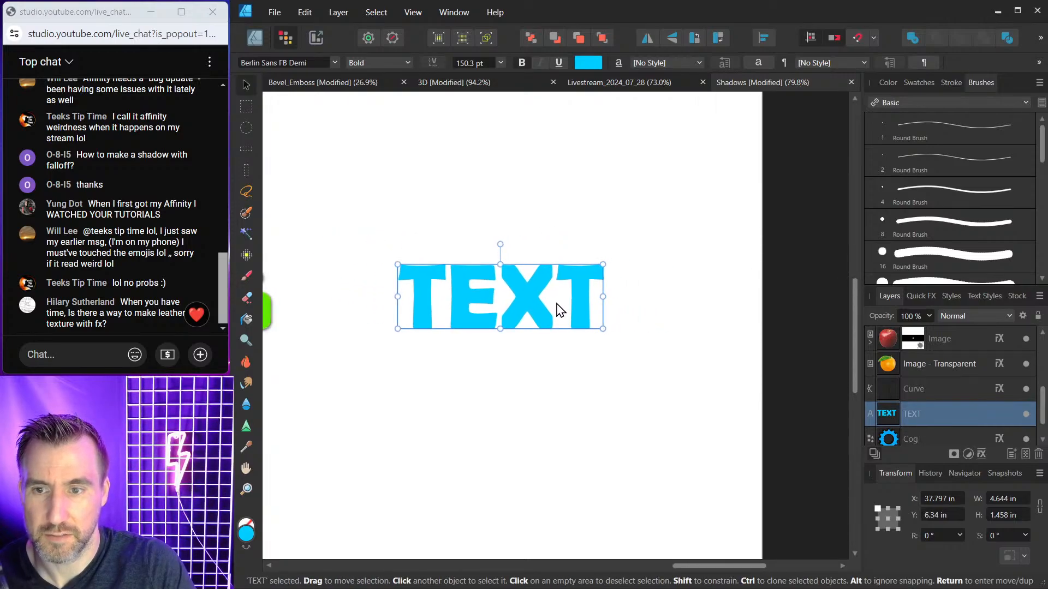
{"action": "left_click_drag", "start_coordinate": [551, 349], "coordinate": [604, 339]}
{"action": "left_click_drag", "start_coordinate": [579, 286], "coordinate": [557, 283]}
{"action": "scroll", "coordinate": [571, 292], "scroll_direction": "up", "scroll_amount": 2}
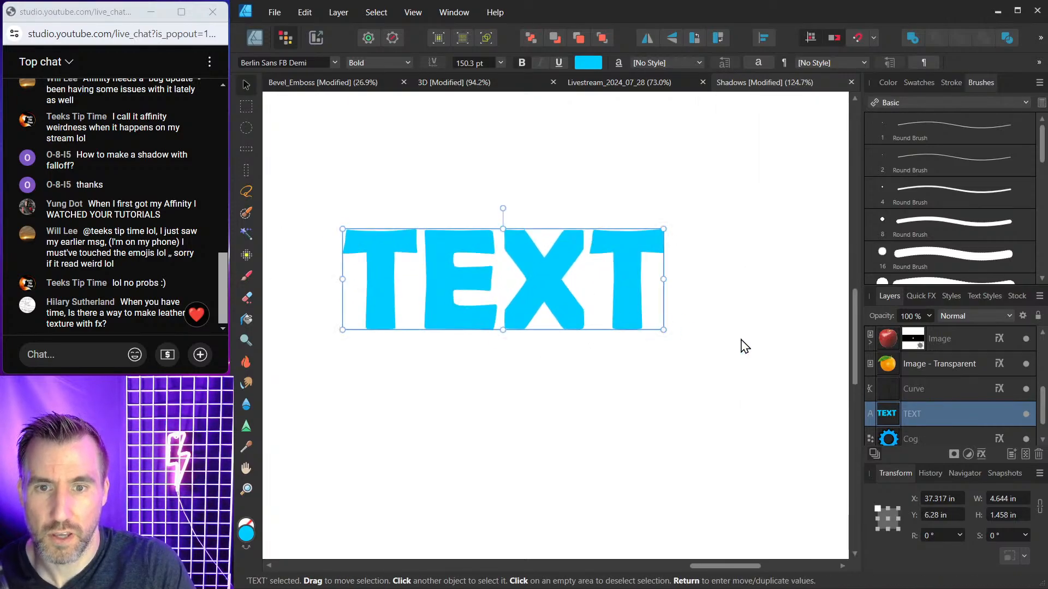
- Apply an Inner Shadow to the blue TEXT with radius 42.1 px, offset 11 px and opacity 50%
{"action": "left_click", "coordinate": [982, 456]}
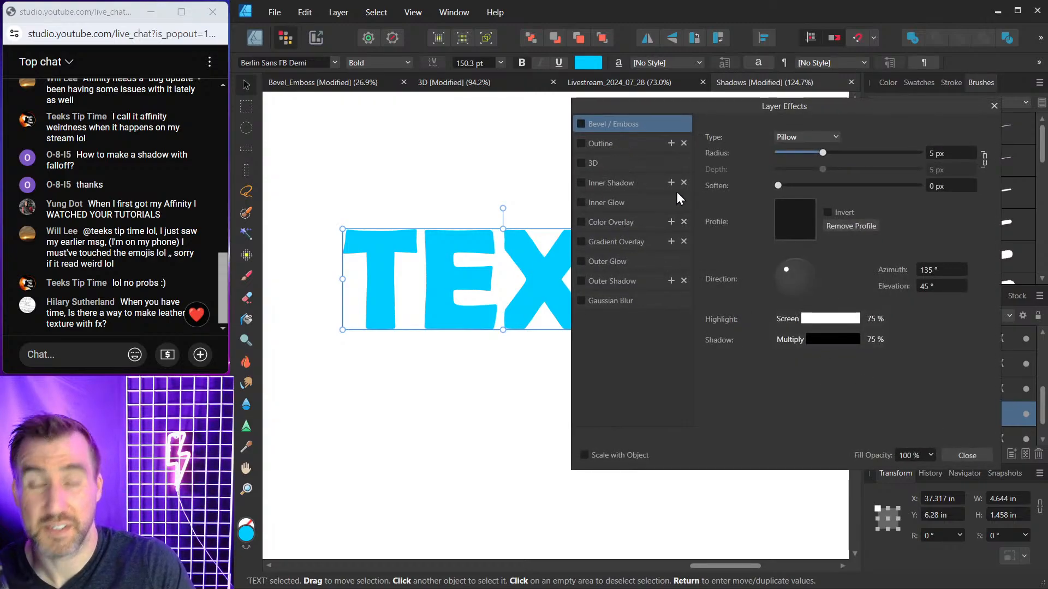
{"action": "left_click_drag", "start_coordinate": [516, 182], "coordinate": [431, 175]}
{"action": "scroll", "coordinate": [431, 175], "scroll_direction": "down", "scroll_amount": 2}
{"action": "left_click", "coordinate": [580, 182]}
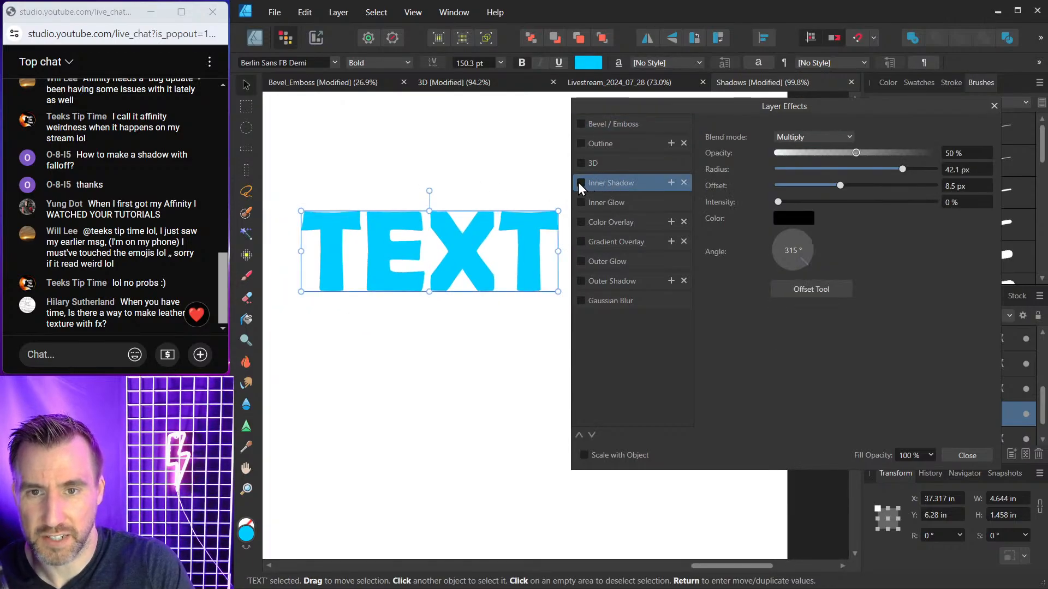
{"action": "left_click", "coordinate": [580, 182]}
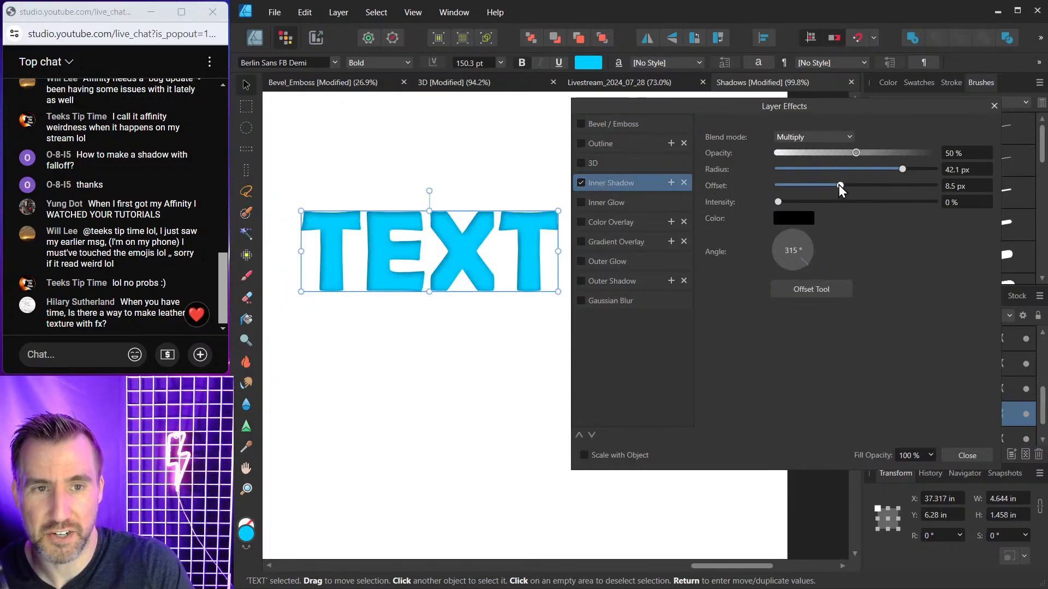
{"action": "left_click_drag", "start_coordinate": [838, 184], "coordinate": [843, 185]}
{"action": "scroll", "coordinate": [449, 239], "scroll_direction": "up", "scroll_amount": 1}
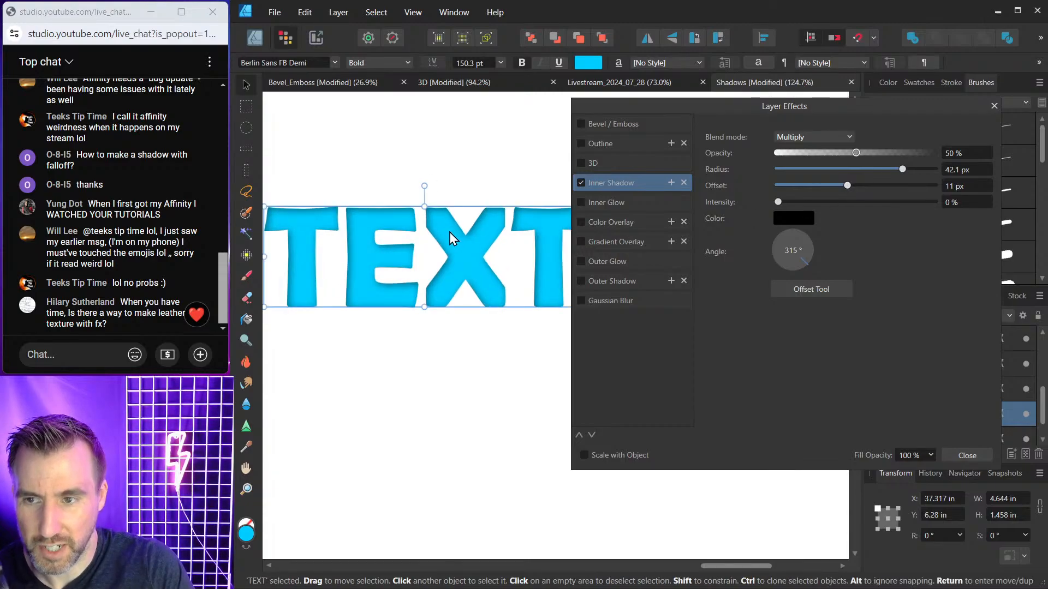
{"action": "left_click_drag", "start_coordinate": [689, 106], "coordinate": [730, 114]}
{"action": "left_click_drag", "start_coordinate": [402, 196], "coordinate": [410, 175]}
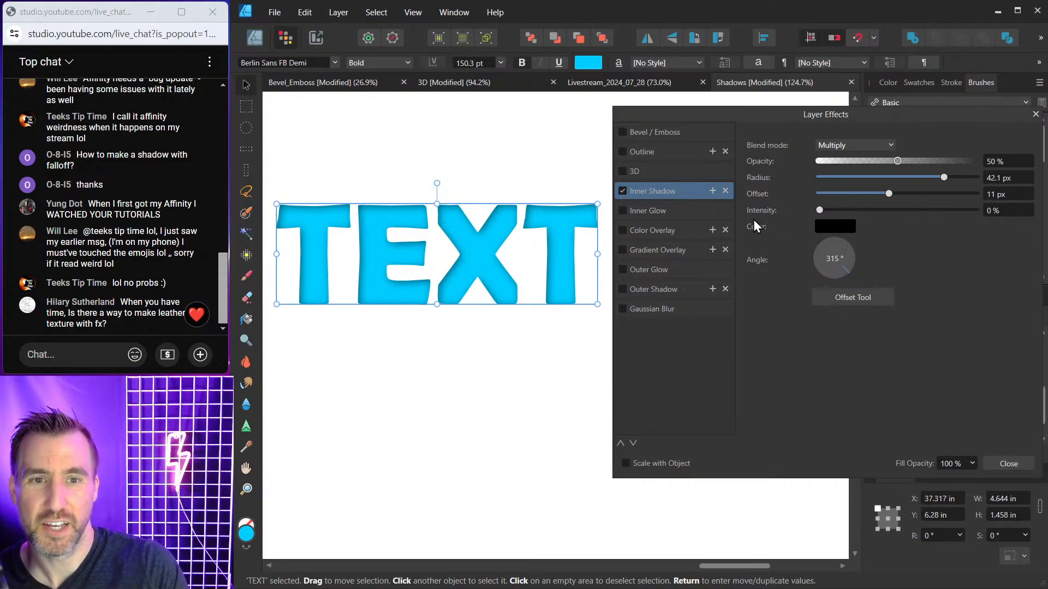
- Reduce the inner shadow's offset to about 4.3 px directly on the canvas with the Offset Tool, and close the layer effects
{"action": "left_click_drag", "start_coordinate": [840, 270], "coordinate": [850, 293]}
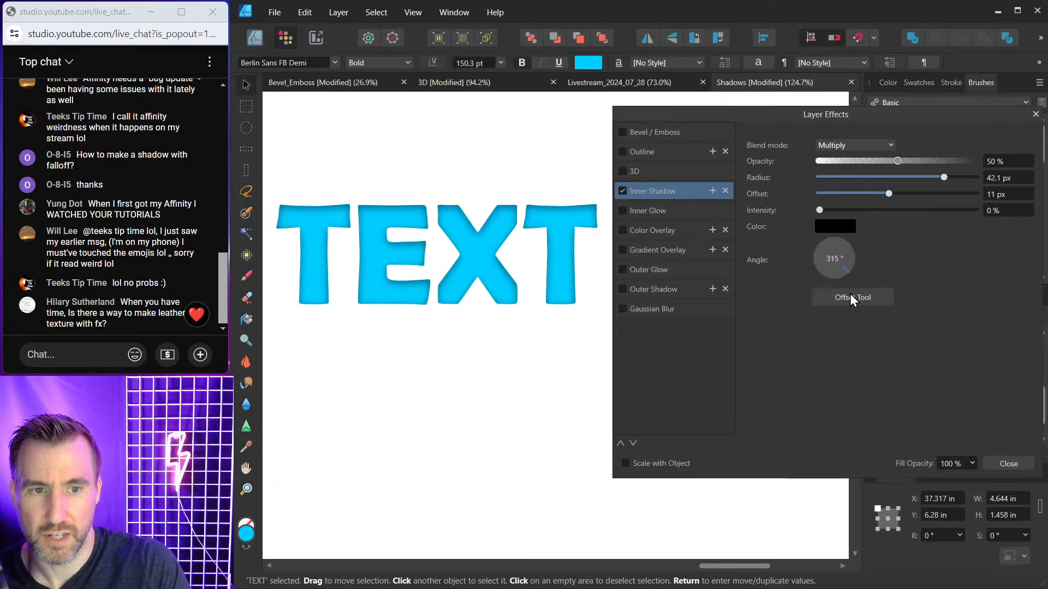
{"action": "left_click", "coordinate": [852, 297]}
{"action": "left_click_drag", "start_coordinate": [545, 250], "coordinate": [520, 238]}
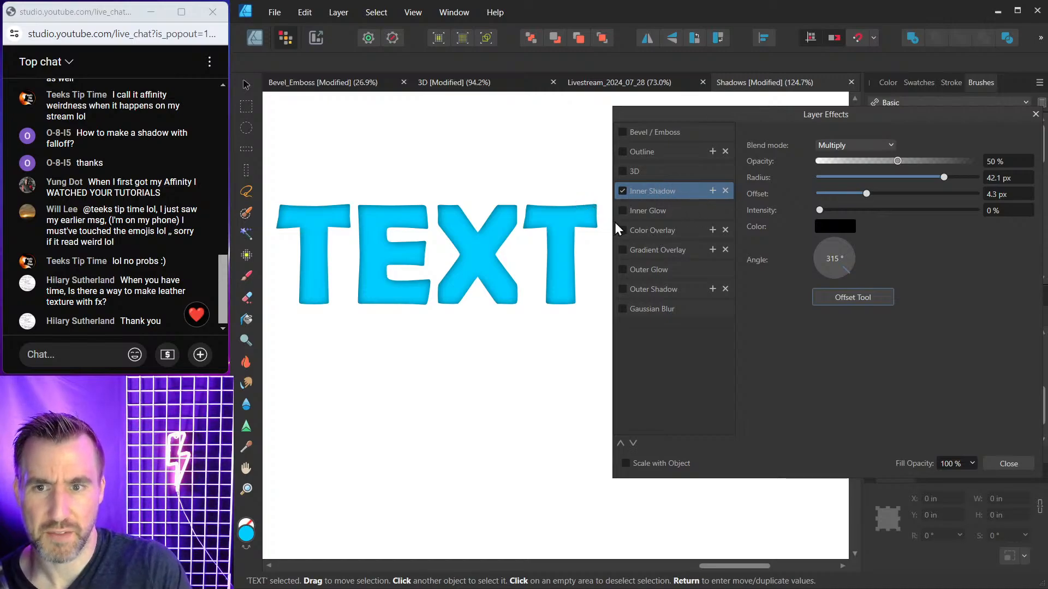
{"action": "left_click", "coordinate": [1014, 466]}
- Replace the wording TEXT with ABC, enlarge it to about 178.3 pt and shift it slightly
{"action": "double_click", "coordinate": [565, 252]}
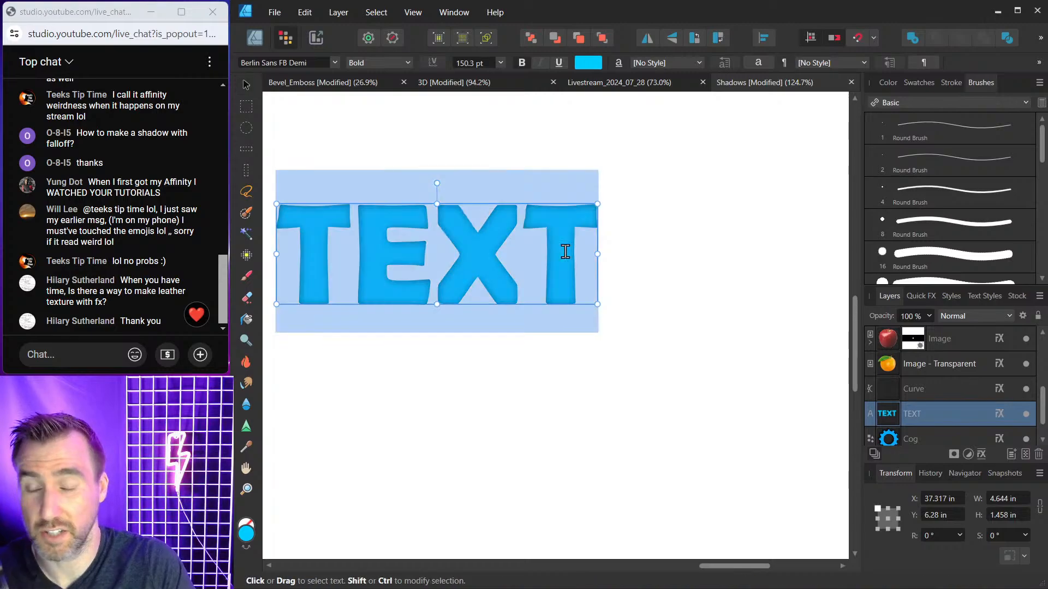
{"action": "type", "text": "ABC"}
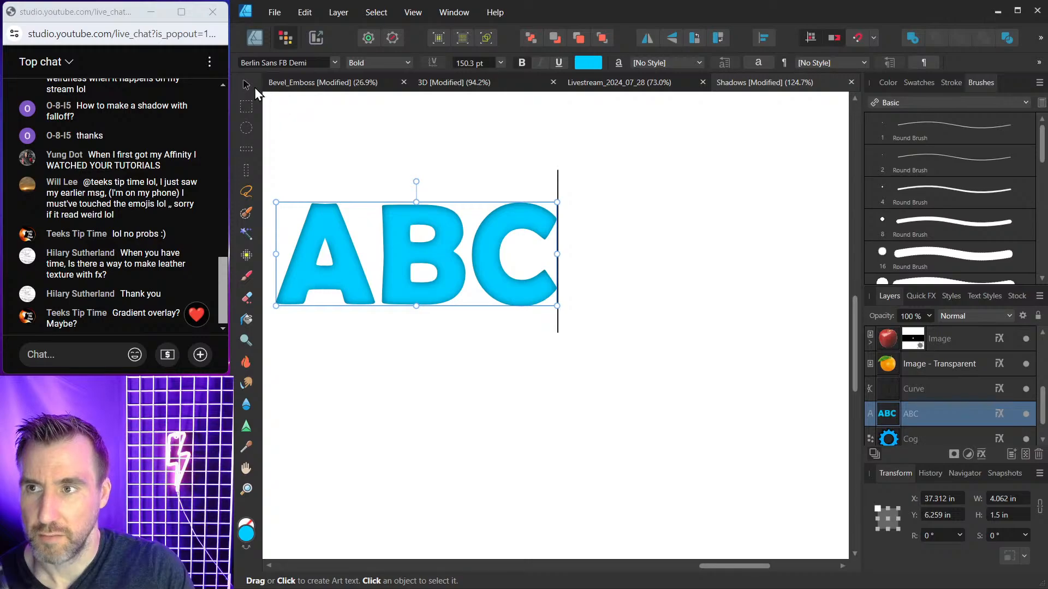
{"action": "key", "text": "Escape"}
{"action": "left_click_drag", "start_coordinate": [560, 199], "coordinate": [609, 184]}
{"action": "left_click_drag", "start_coordinate": [502, 223], "coordinate": [527, 232]}
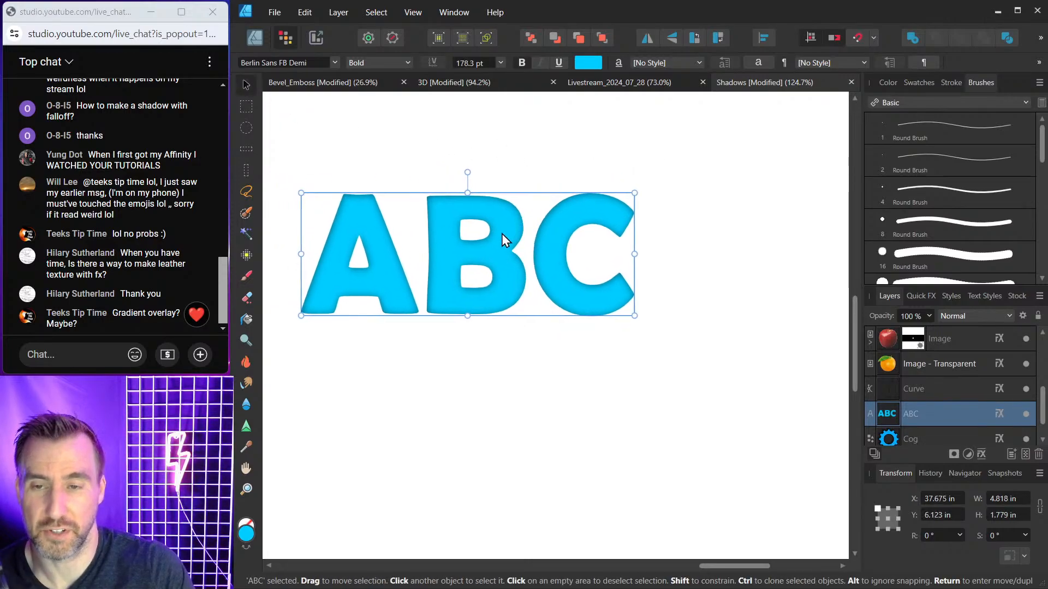
- Replace the wording ABC with XYZ and nudge the text object to about X 38.1 in, Y 6.1 in
{"action": "double_click", "coordinate": [492, 230]}
{"action": "left_click_drag", "start_coordinate": [604, 250], "coordinate": [345, 227]}
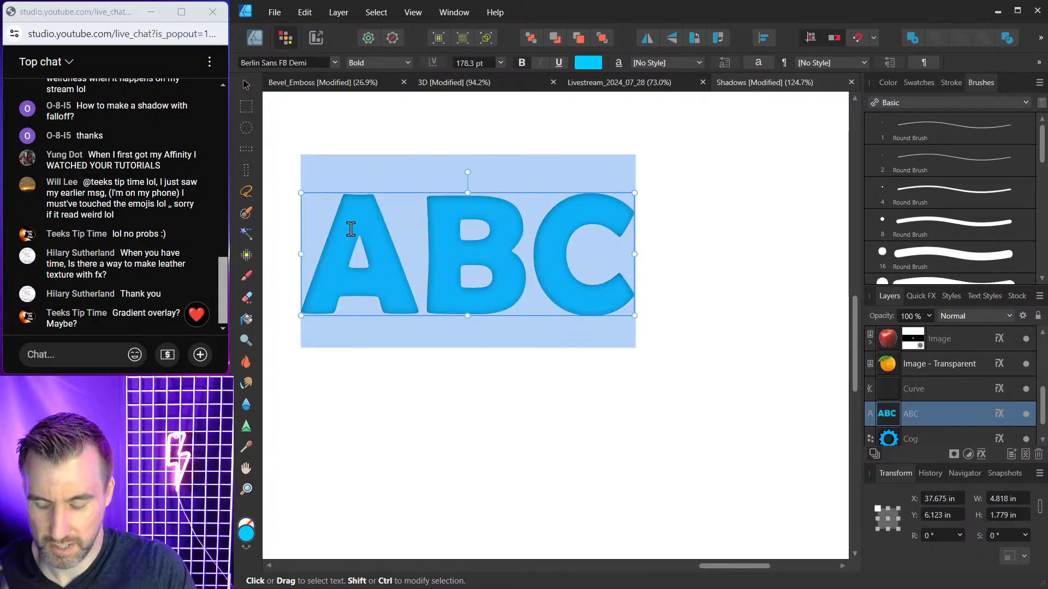
{"action": "type", "text": "XYZ"}
{"action": "left_click", "coordinate": [246, 85]}
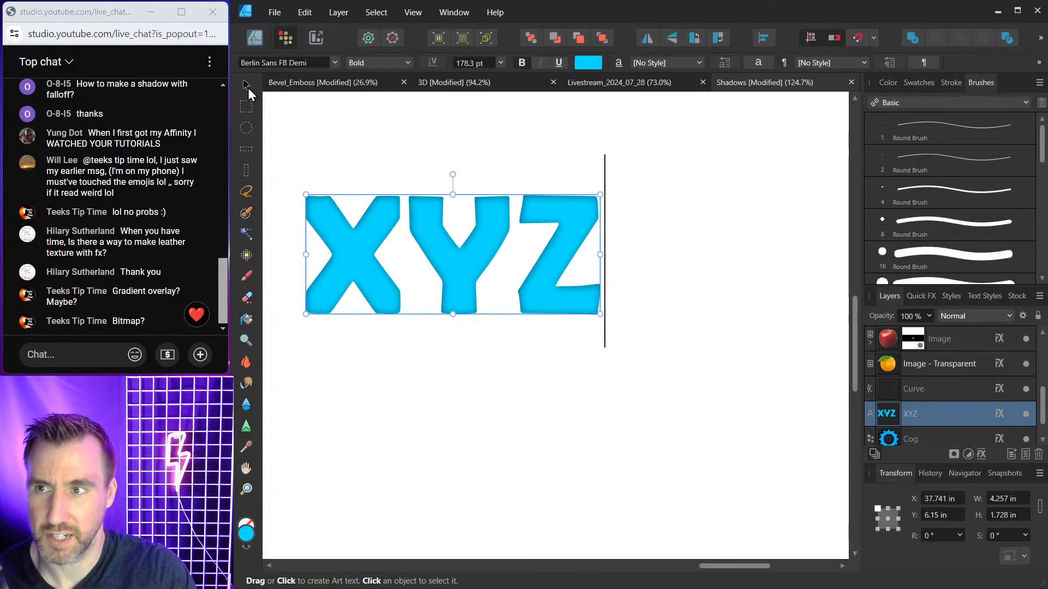
{"action": "left_click", "coordinate": [451, 145]}
{"action": "left_click", "coordinate": [498, 237]}
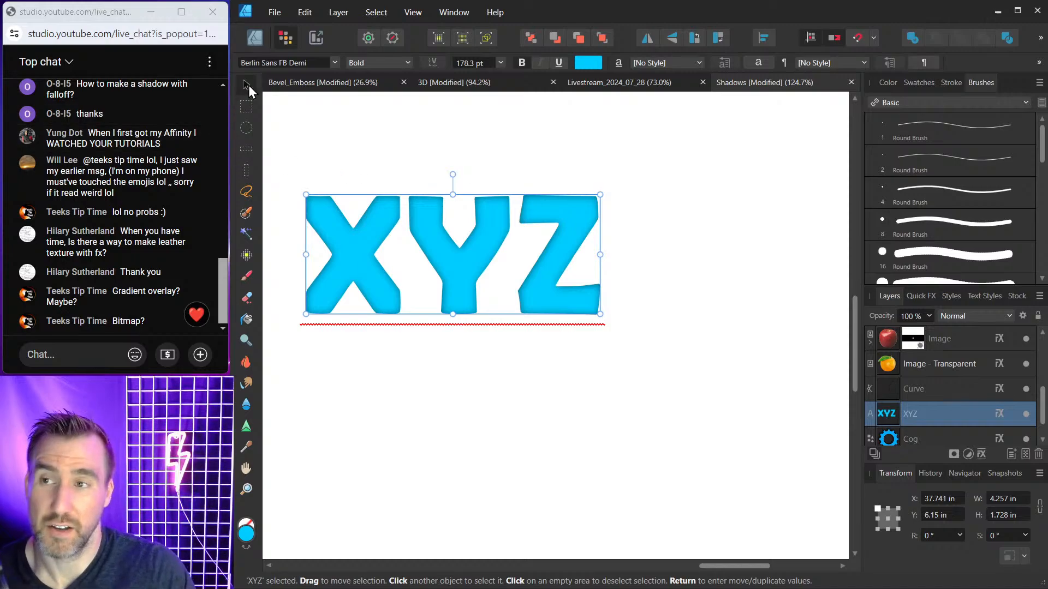
{"action": "left_click_drag", "start_coordinate": [458, 234], "coordinate": [479, 230]}
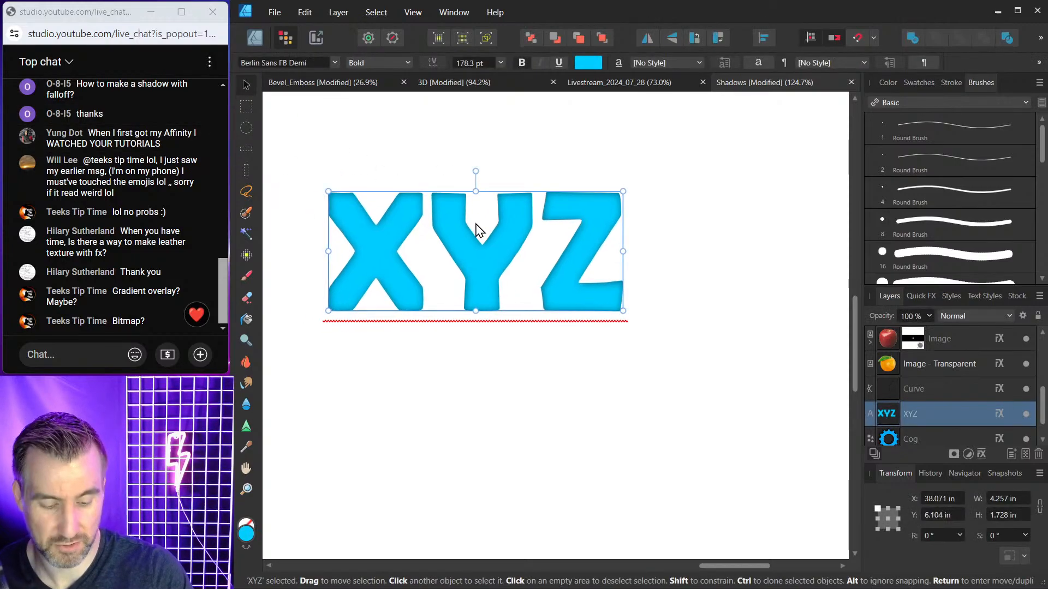
- Delete the selected XYZ text object
{"action": "key", "text": "Delete"}
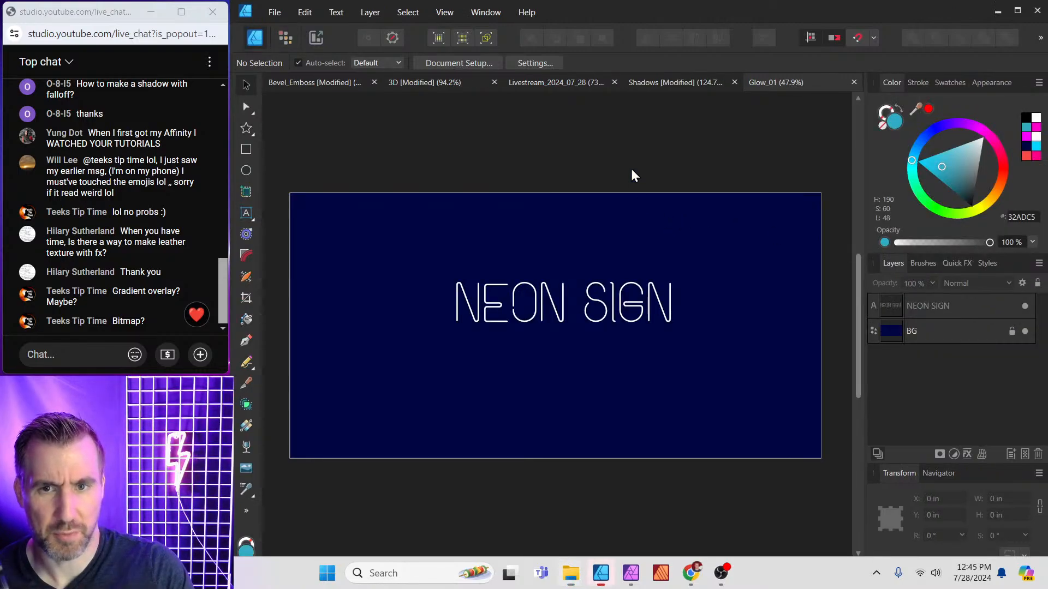
- In the Glow_01 document, enlarge the NEON SIGN text to about 172.8 pt and move it to about X 5.8 in, Y 2.8 in
{"action": "scroll", "coordinate": [600, 206], "scroll_direction": "up", "scroll_amount": 2, "text": "ctrl"}
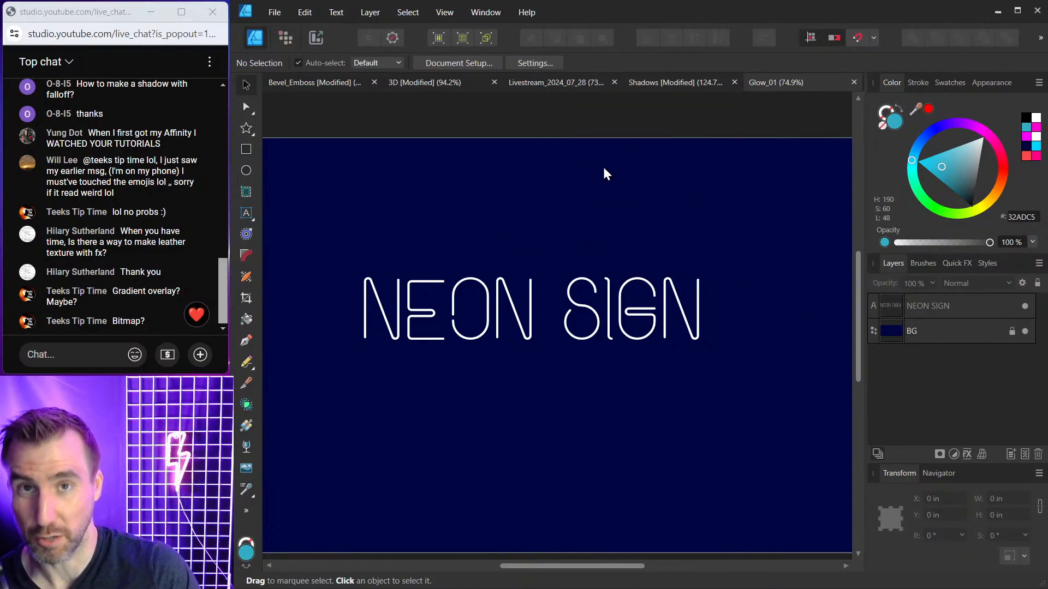
{"action": "left_click", "coordinate": [606, 306]}
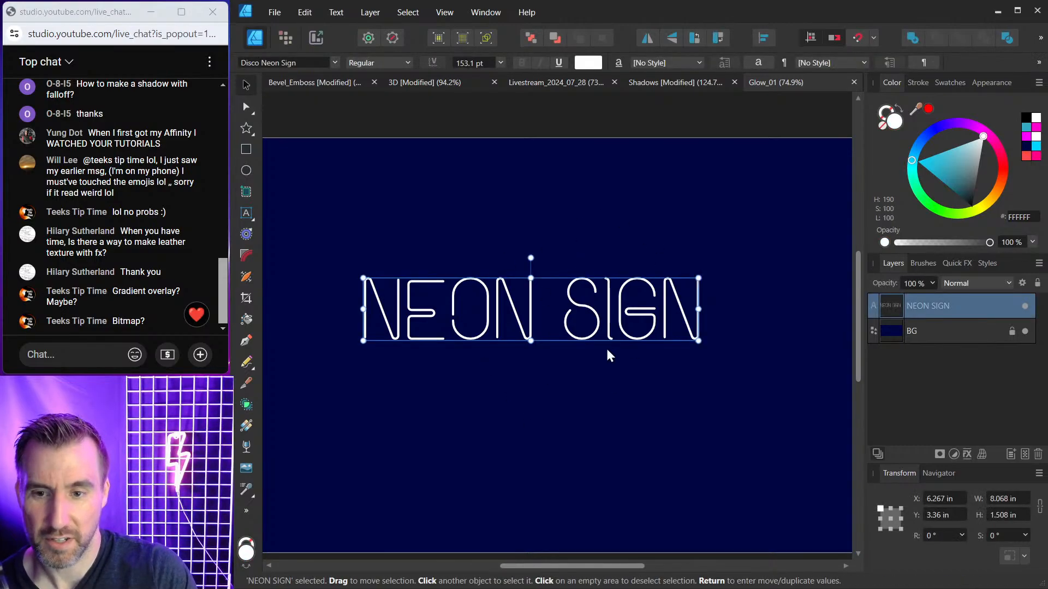
{"action": "left_click_drag", "start_coordinate": [698, 278], "coordinate": [735, 265]}
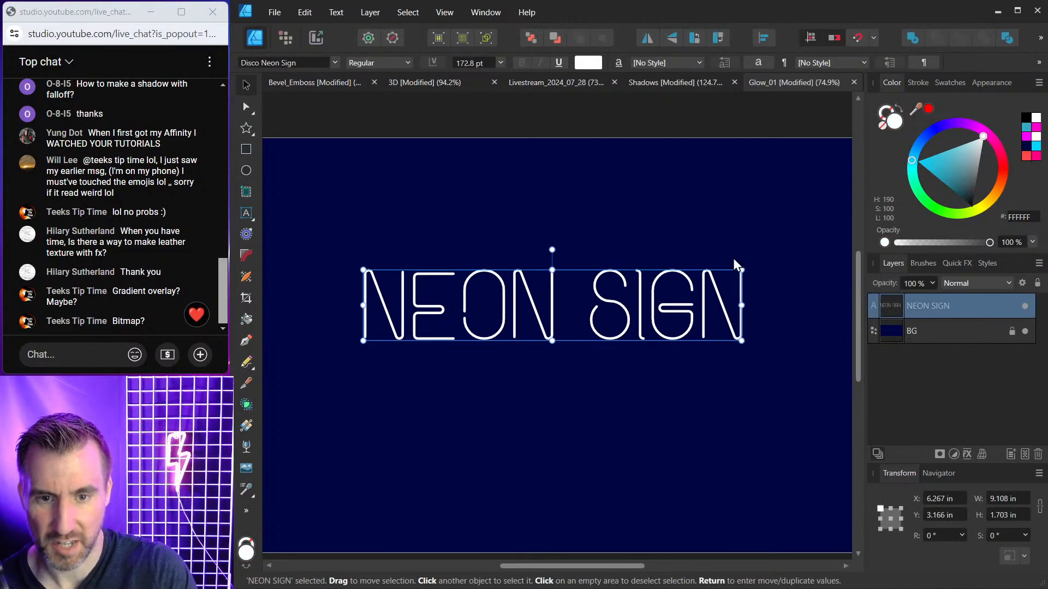
{"action": "left_click_drag", "start_coordinate": [699, 307], "coordinate": [681, 292]}
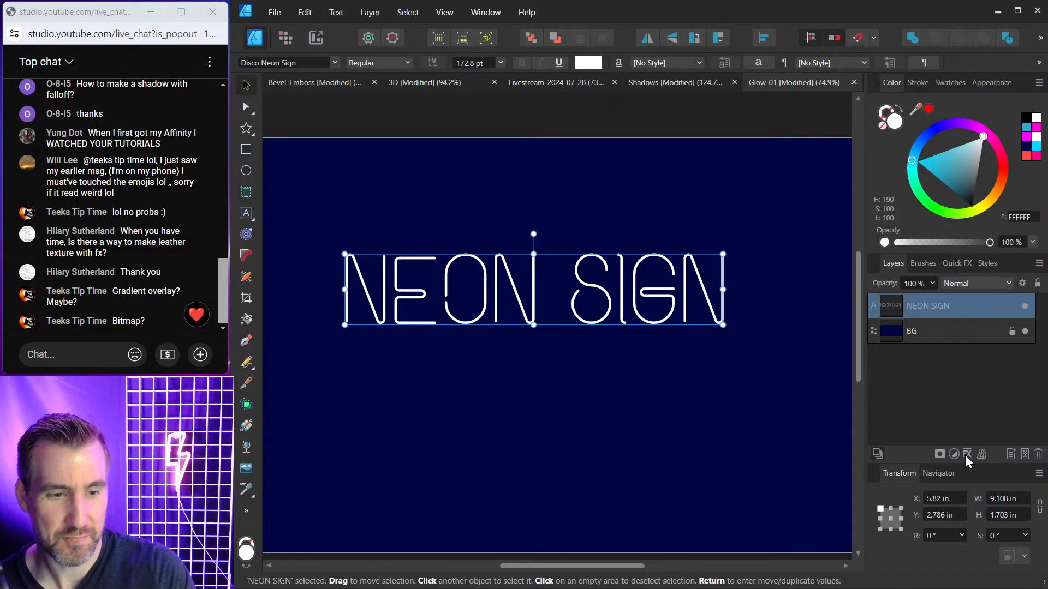
{"action": "key", "text": "space"}
{"action": "left_click_drag", "start_coordinate": [760, 284], "coordinate": [698, 271]}
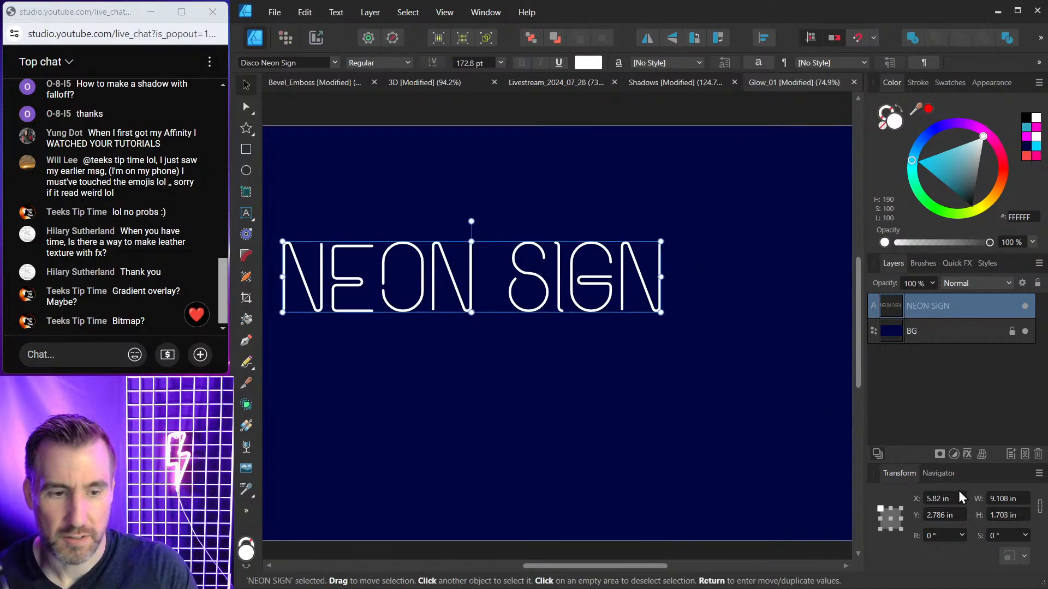
- Apply an Outer Glow with a 42.1 px radius to the NEON SIGN text
{"action": "left_click", "coordinate": [966, 456]}
{"action": "left_click_drag", "start_coordinate": [812, 122], "coordinate": [808, 45]}
{"action": "left_click", "coordinate": [651, 196]}
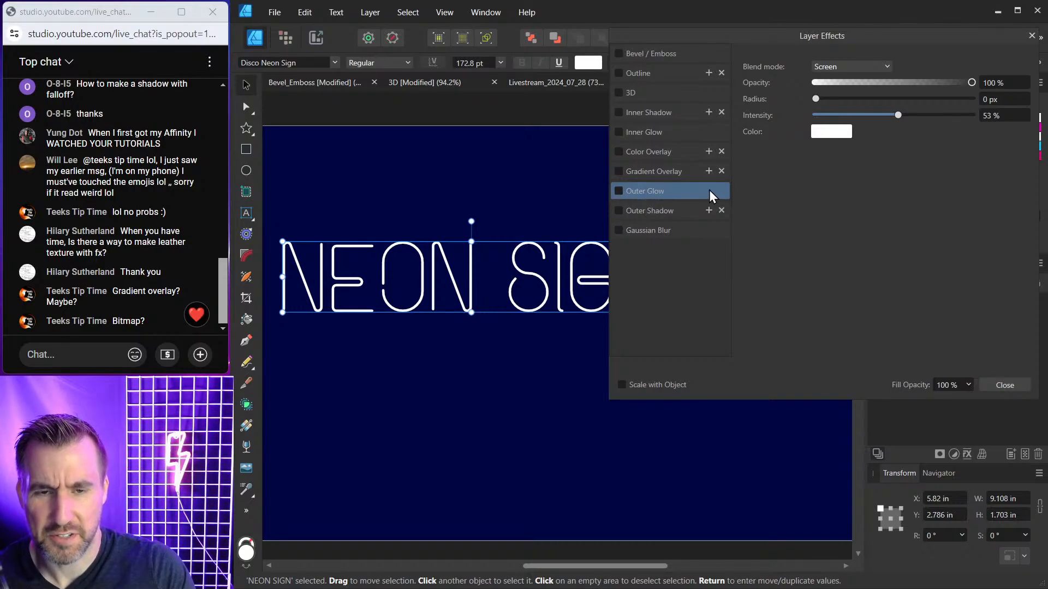
{"action": "left_click", "coordinate": [619, 191]}
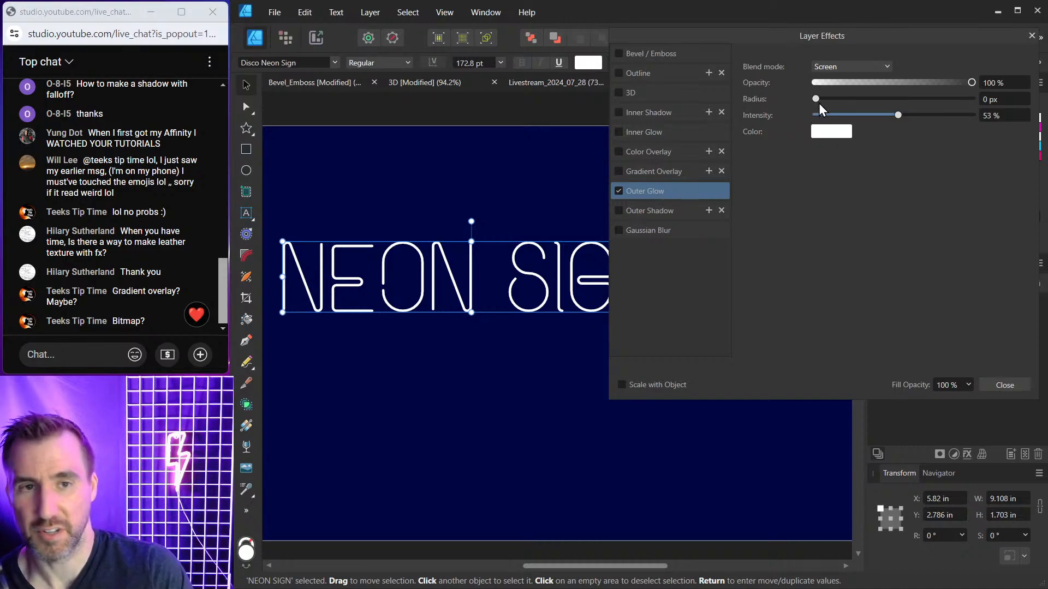
{"action": "left_click_drag", "start_coordinate": [821, 108], "coordinate": [940, 100]}
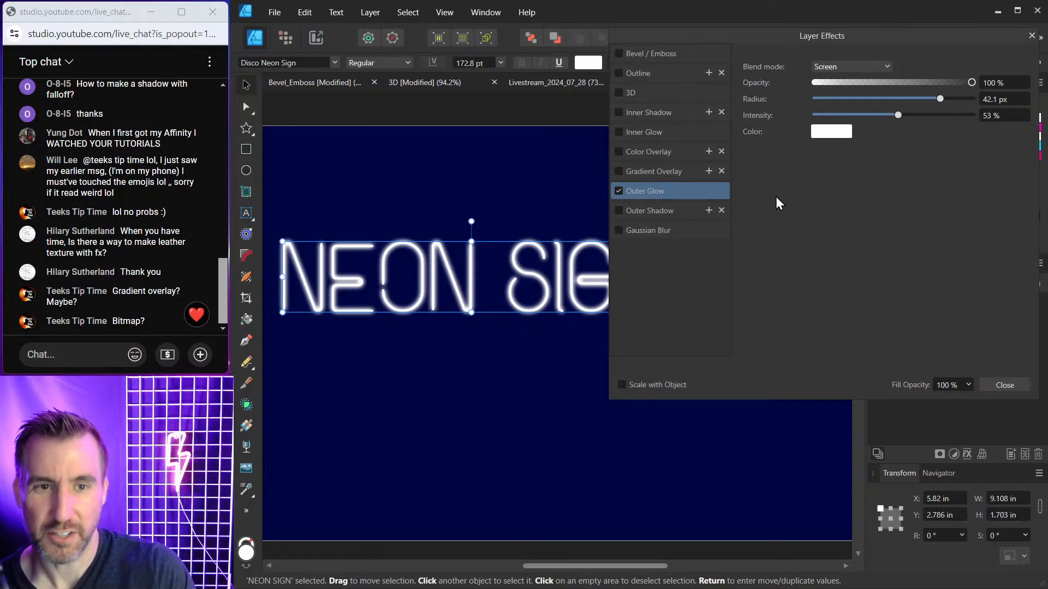
- Set the outer glow's color to magenta E70DFA and close the layer effects
{"action": "left_click", "coordinate": [837, 132]}
{"action": "left_click_drag", "start_coordinate": [845, 177], "coordinate": [851, 178]}
{"action": "left_click_drag", "start_coordinate": [833, 224], "coordinate": [848, 188]}
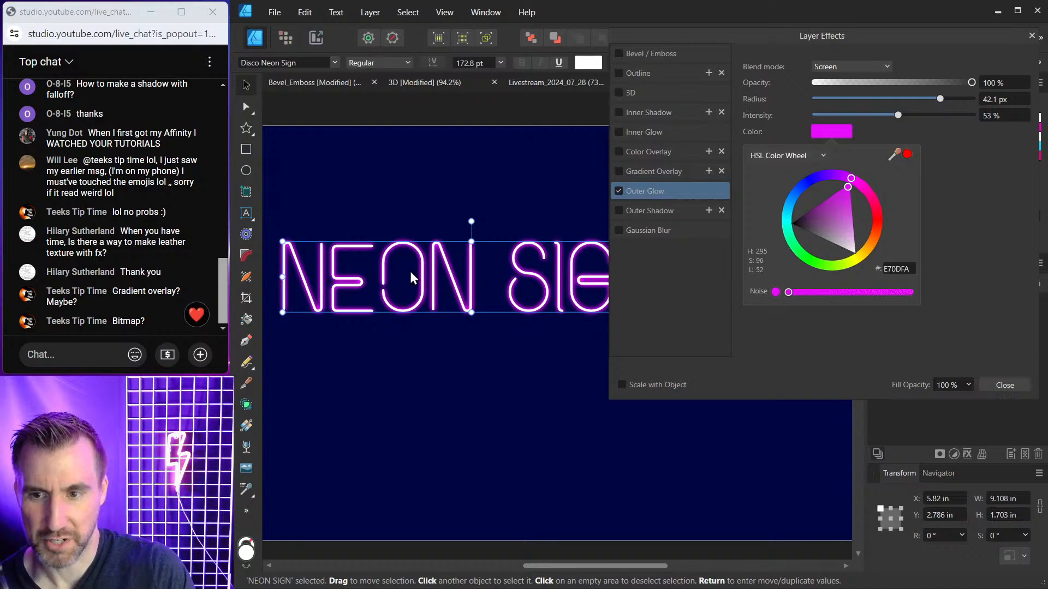
{"action": "left_click", "coordinate": [1003, 386]}
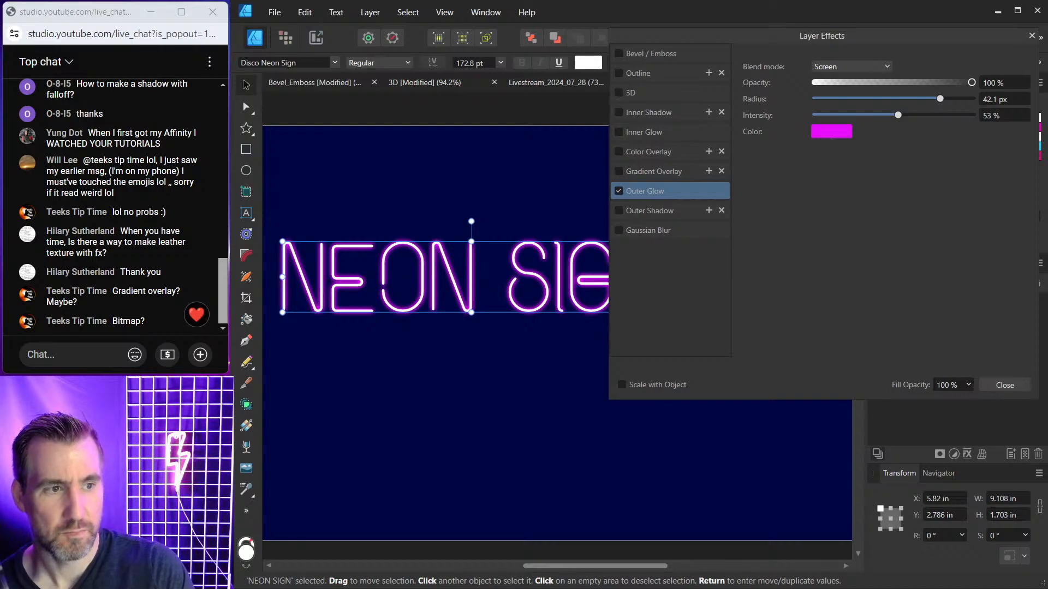
{"action": "left_click", "coordinate": [1017, 391]}
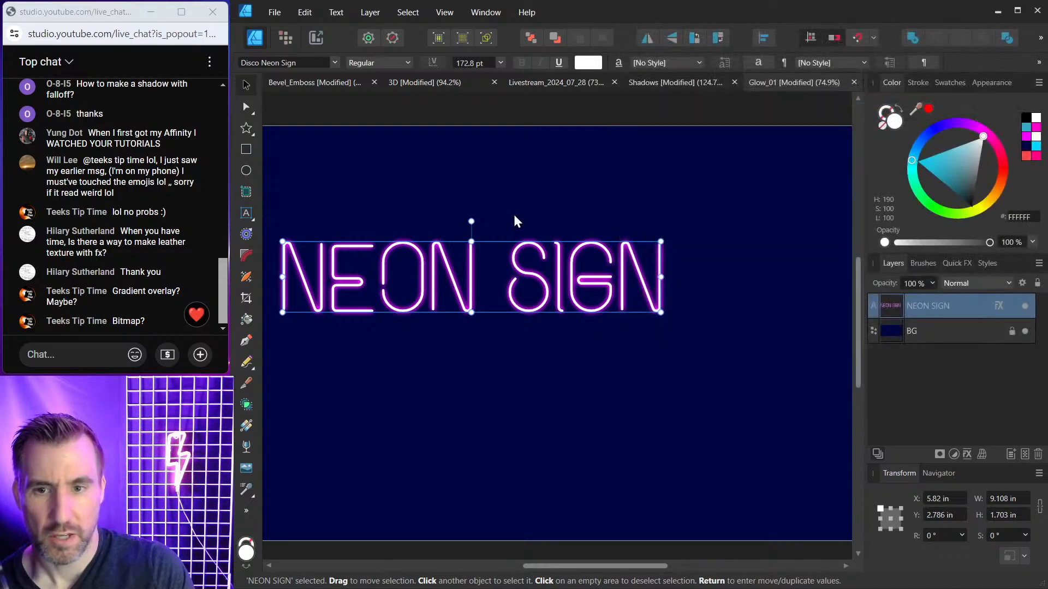
- Move the neon text to about X 6.4 in, Y 1.3 in, and replace the word SIGN with ABC
{"action": "left_click_drag", "start_coordinate": [501, 289], "coordinate": [528, 229]}
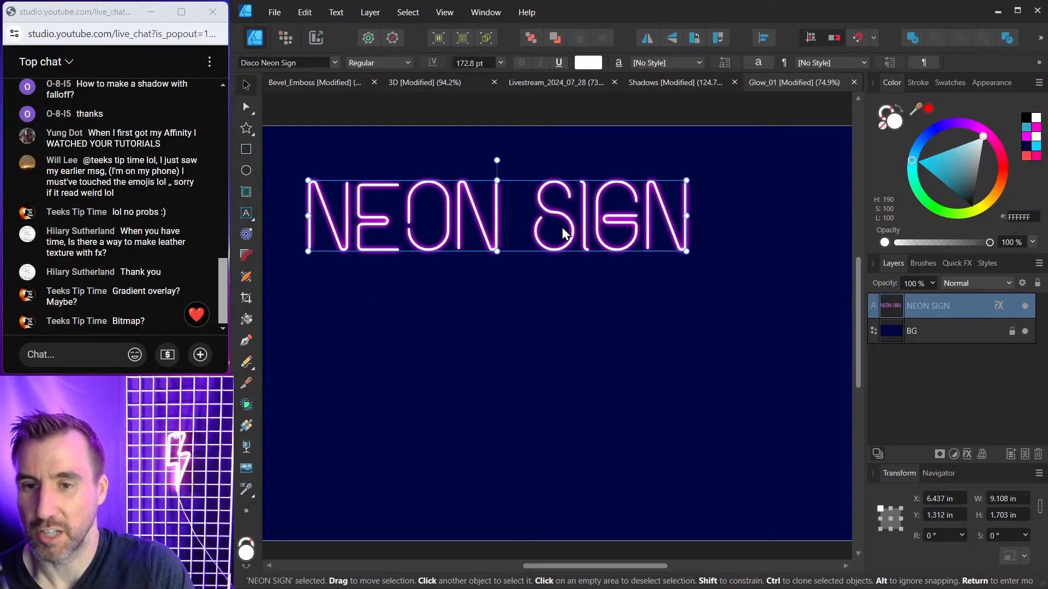
{"action": "double_click", "coordinate": [590, 218]}
{"action": "double_click", "coordinate": [592, 218]}
{"action": "type", "text": "ABC"}
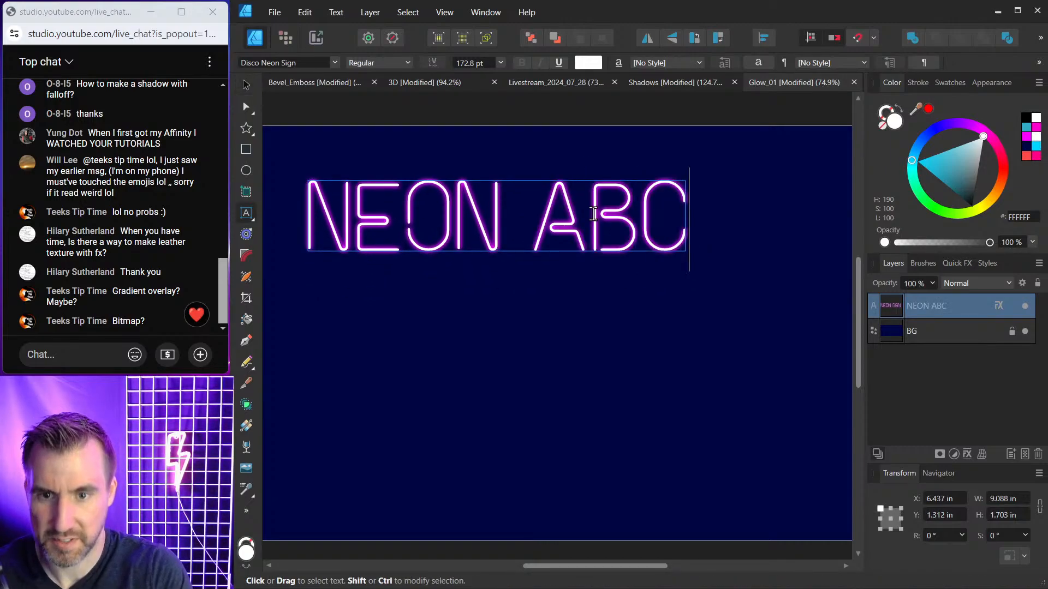
{"action": "key", "text": "Escape"}
{"action": "left_click", "coordinate": [245, 85]}
{"action": "left_click", "coordinate": [421, 164]}
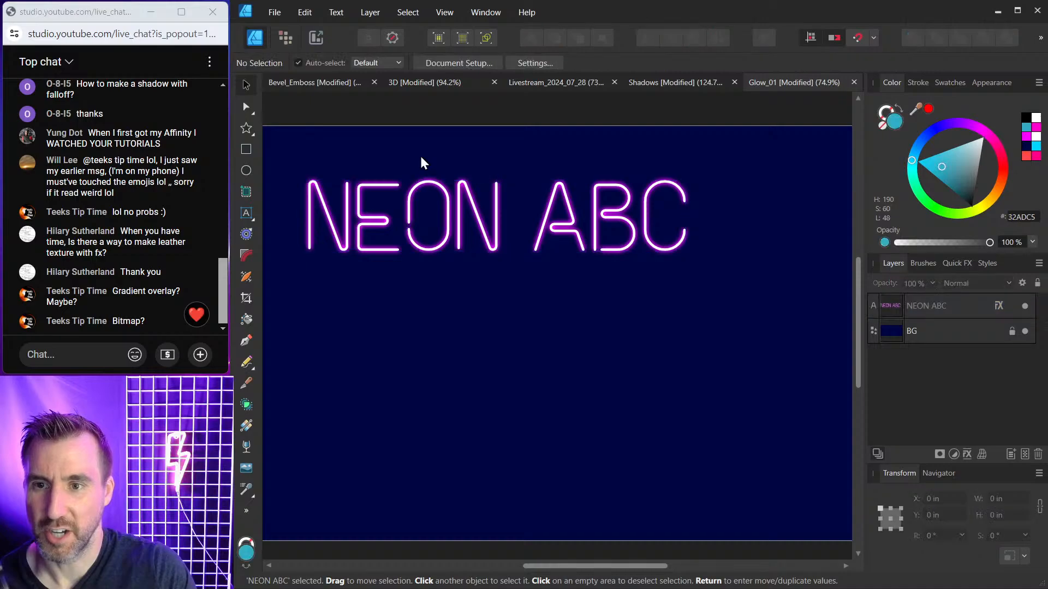
- Draw a five-pointed star about 4.3 in wide below the neon text and fill it with white
{"action": "left_click", "coordinate": [245, 129]}
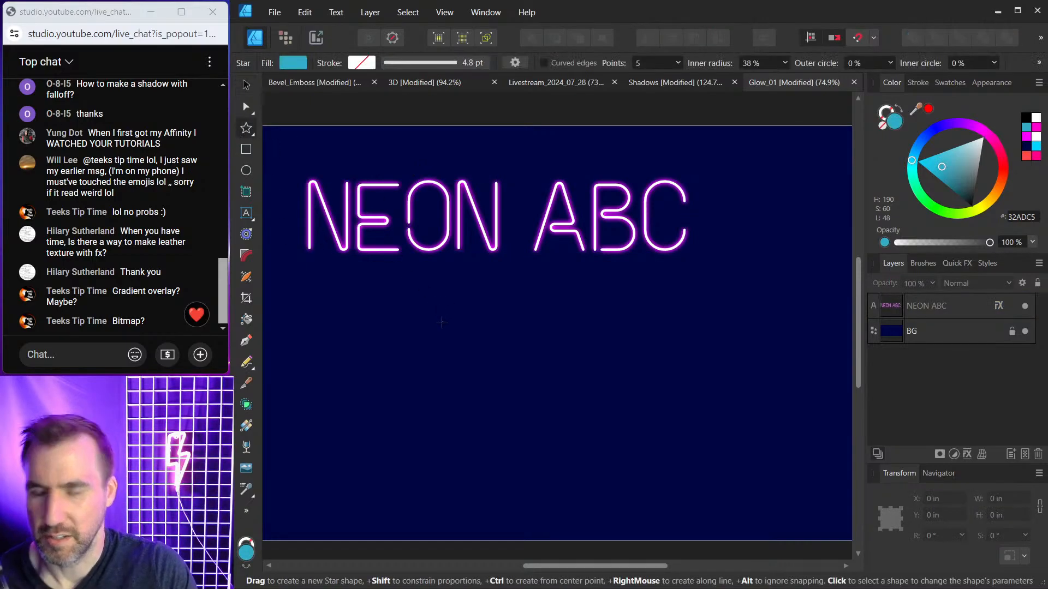
{"action": "left_click_drag", "start_coordinate": [409, 318], "coordinate": [589, 497]}
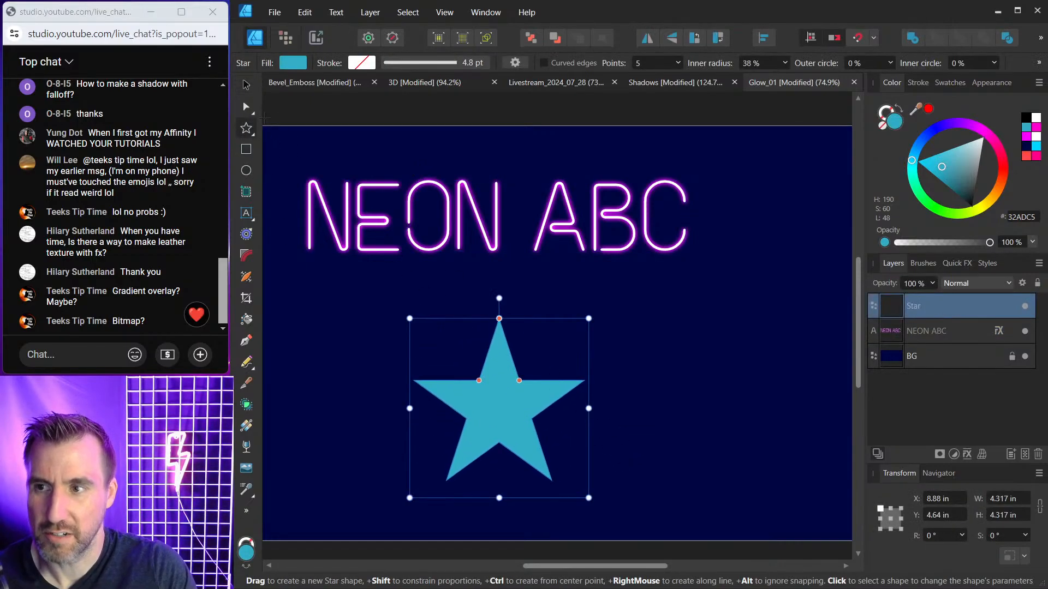
{"action": "left_click_drag", "start_coordinate": [512, 390], "coordinate": [519, 382]}
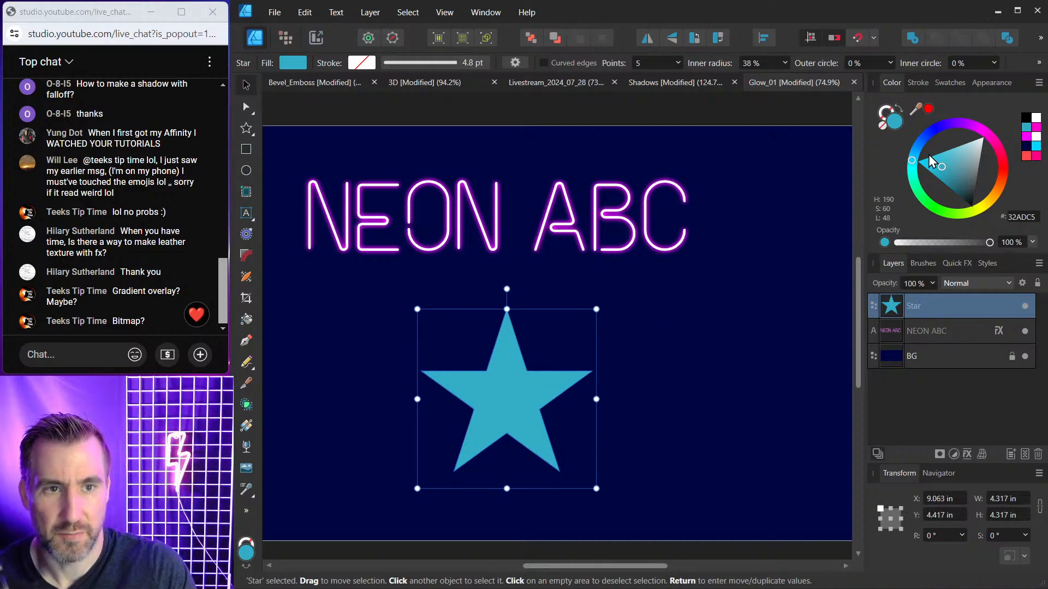
{"action": "left_click", "coordinate": [982, 136]}
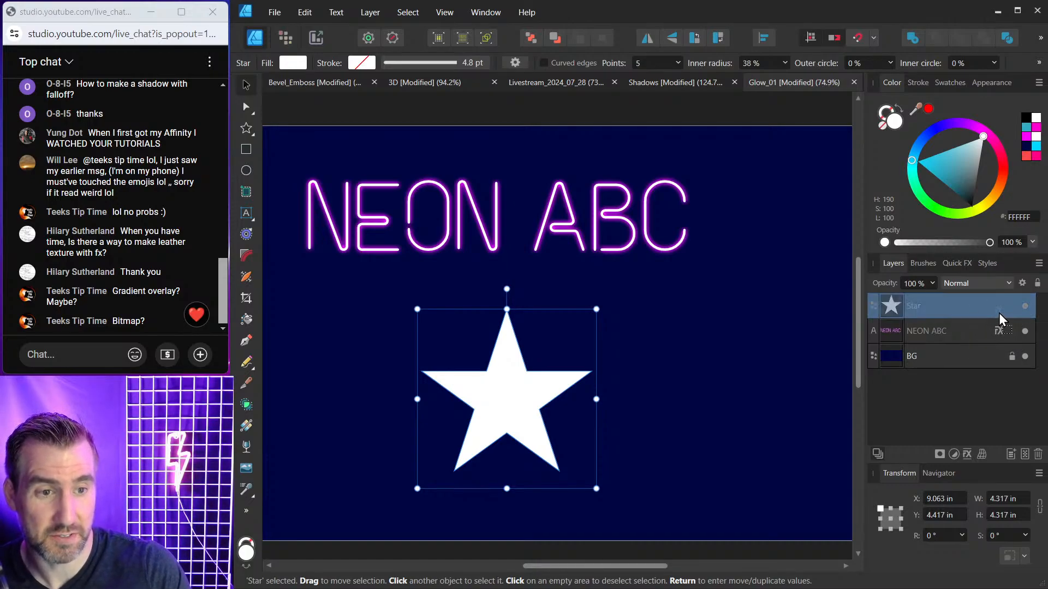
- Copy the layer effects from the NEON ABC text onto the star
{"action": "left_click_drag", "start_coordinate": [1001, 315], "coordinate": [1002, 311]}
{"action": "left_click", "coordinate": [790, 362]}
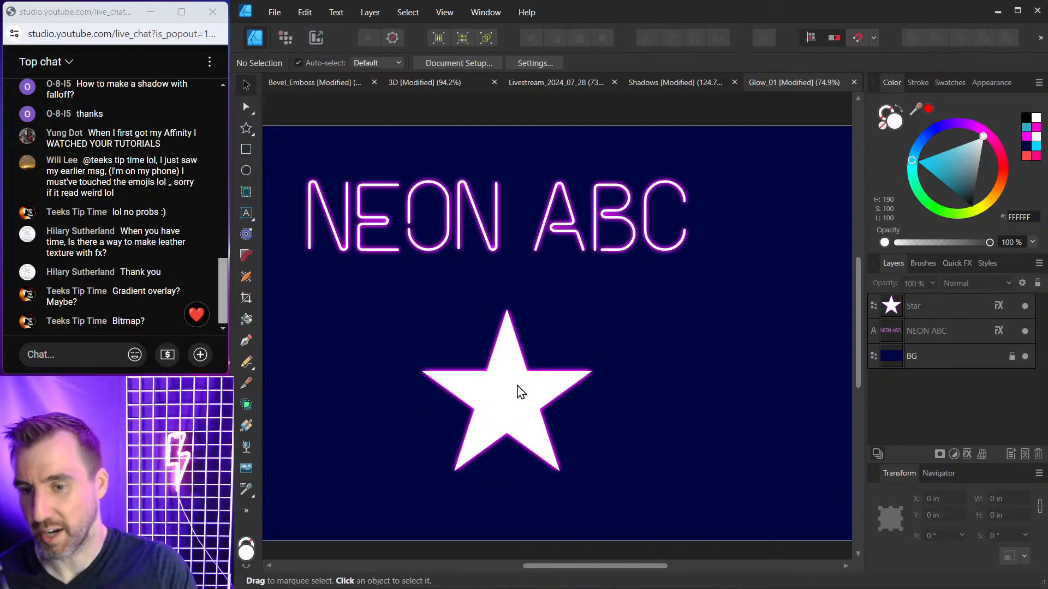
- Remove the star's fill and give it a white FFFFFF stroke
{"action": "left_click", "coordinate": [525, 394]}
{"action": "left_click", "coordinate": [886, 125]}
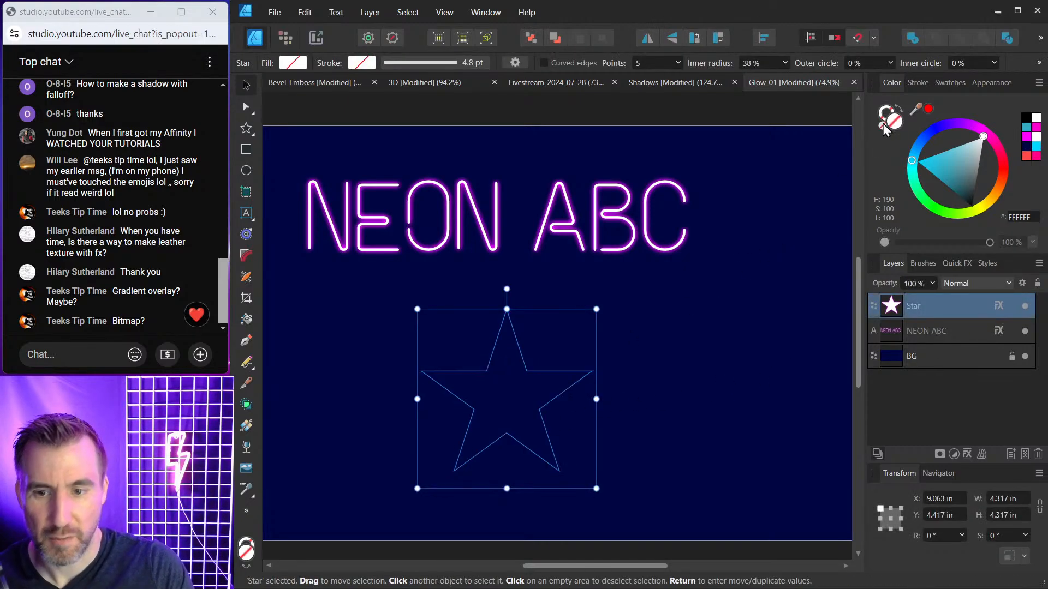
{"action": "left_click_drag", "start_coordinate": [958, 157], "coordinate": [936, 203]}
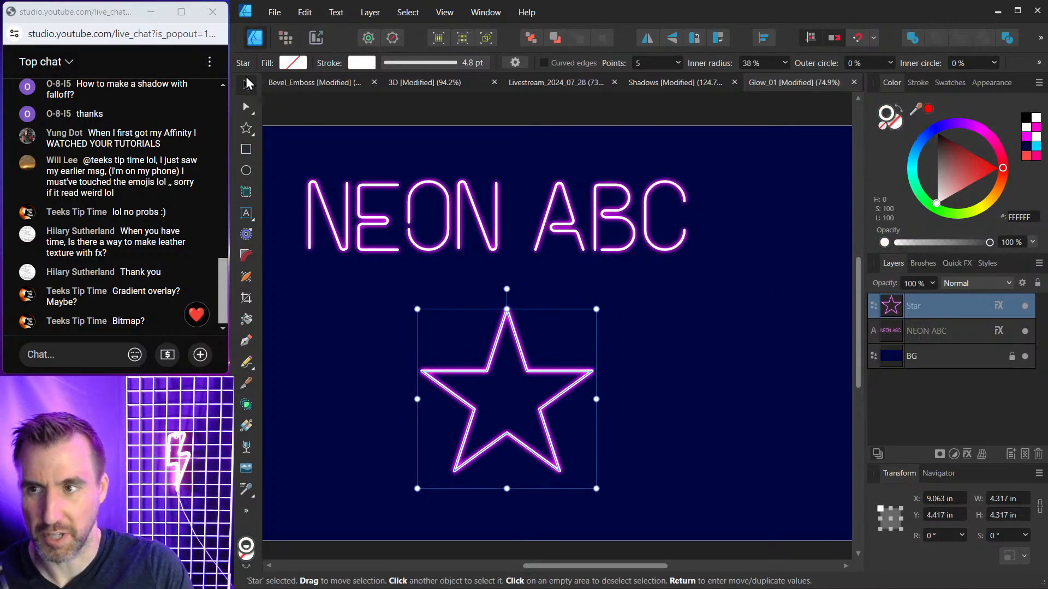
{"action": "scroll", "coordinate": [502, 373], "scroll_direction": "up", "scroll_amount": 5}
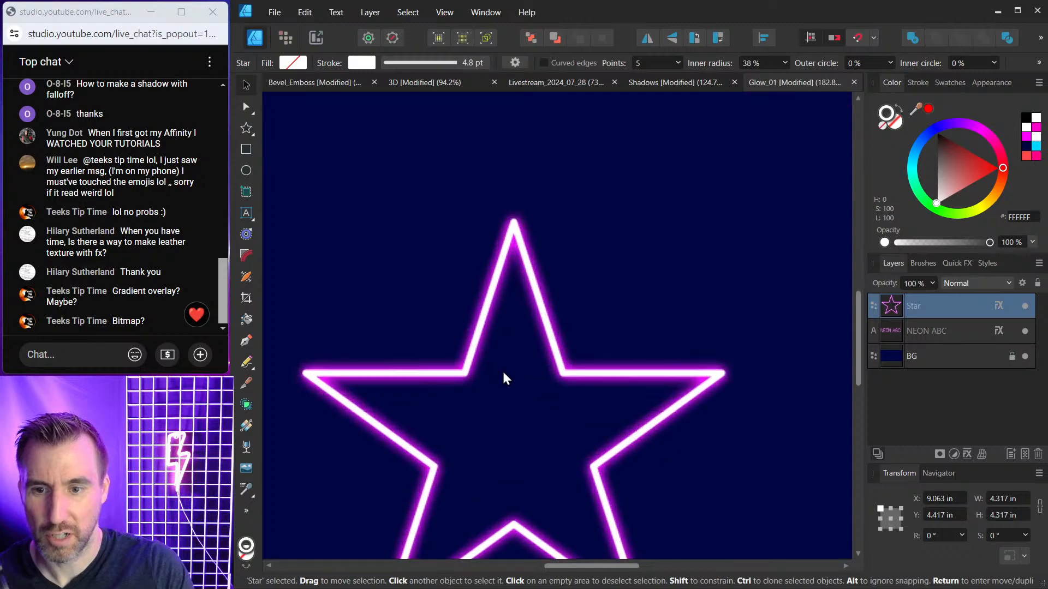
{"action": "left_click", "coordinate": [290, 105]}
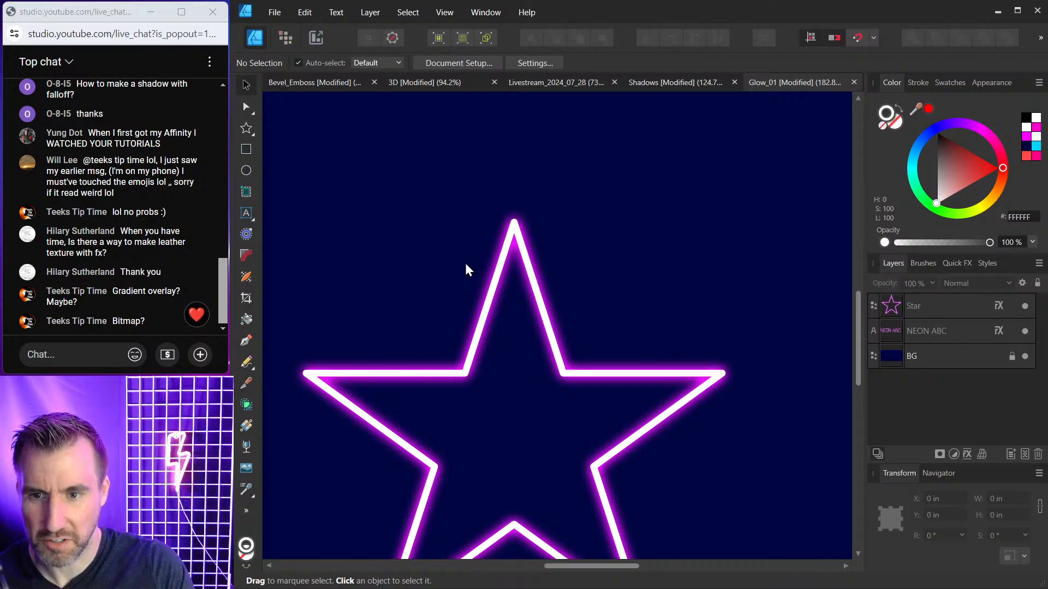
- Shift the star slightly to about X 8.7 in, Y 4.4 in, and deselect it
{"action": "scroll", "coordinate": [503, 277], "scroll_direction": "down", "scroll_amount": 3}
{"action": "left_click_drag", "start_coordinate": [503, 275], "coordinate": [477, 290]}
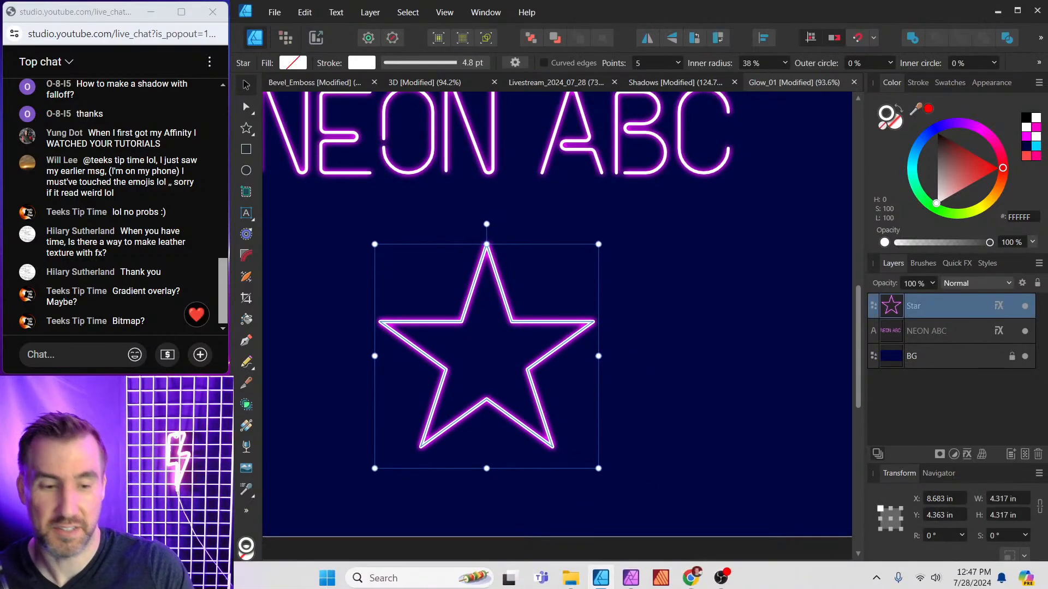
{"action": "left_click", "coordinate": [433, 218]}
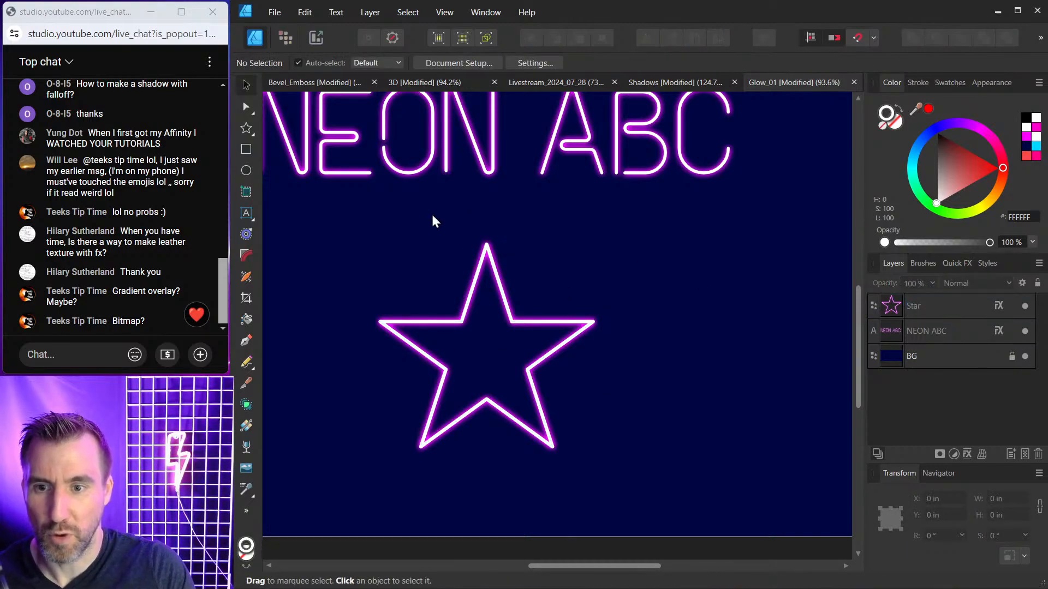
{"action": "scroll", "coordinate": [489, 231], "scroll_direction": "down", "scroll_amount": 2}
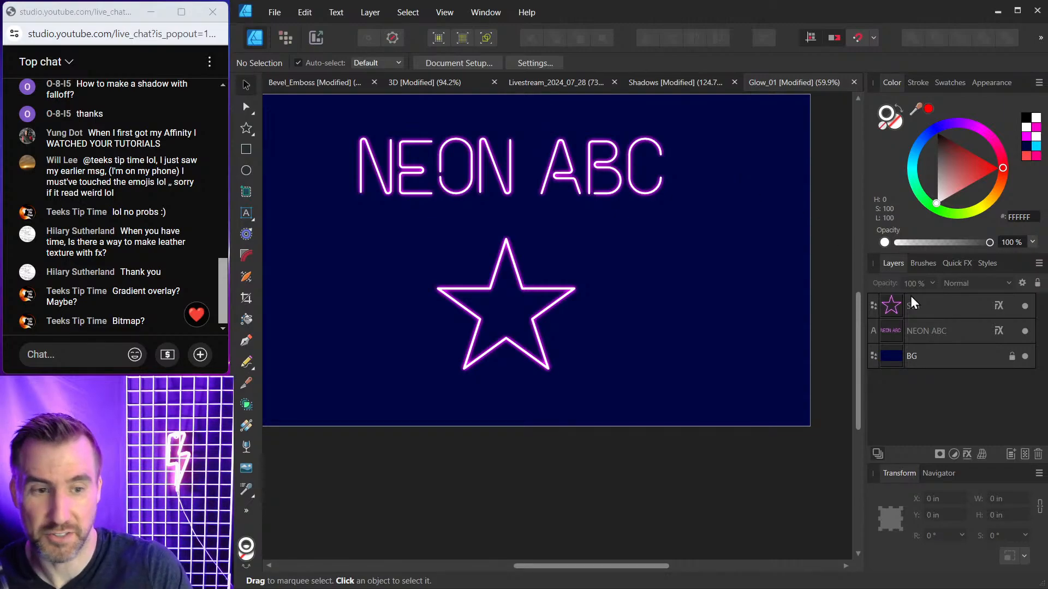
- Delete the star and move the NEON ABC text to about X 4.9 in, Y 3.7 in
{"action": "left_click", "coordinate": [934, 306]}
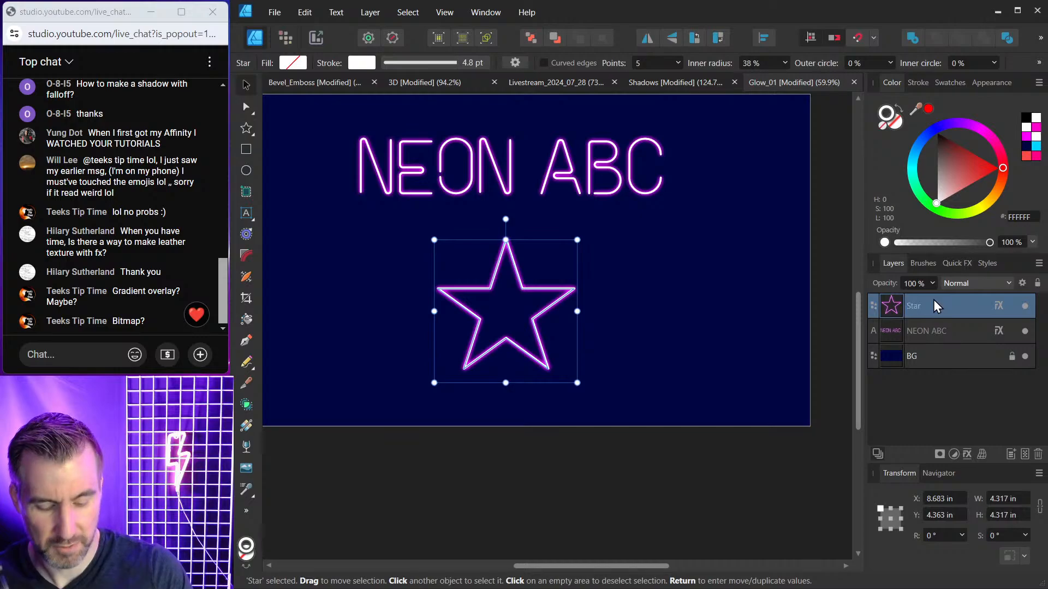
{"action": "key", "text": "Delete"}
{"action": "left_click_drag", "start_coordinate": [620, 170], "coordinate": [569, 247]}
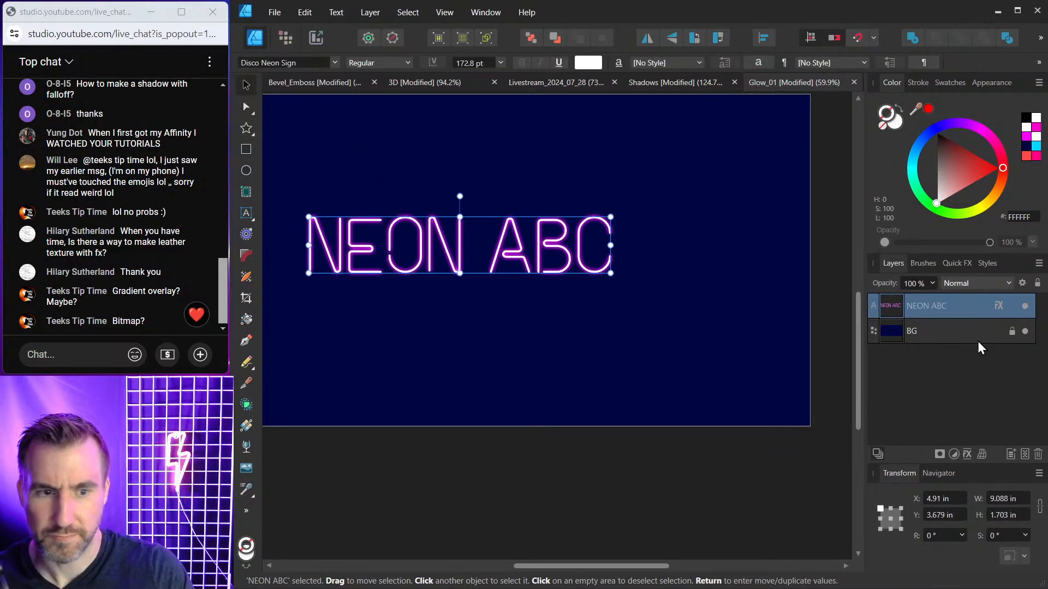
- Capture the NEON ABC text's Outer Glow settings as a screen snip and paste the image into the document
{"action": "left_click", "coordinate": [999, 305]}
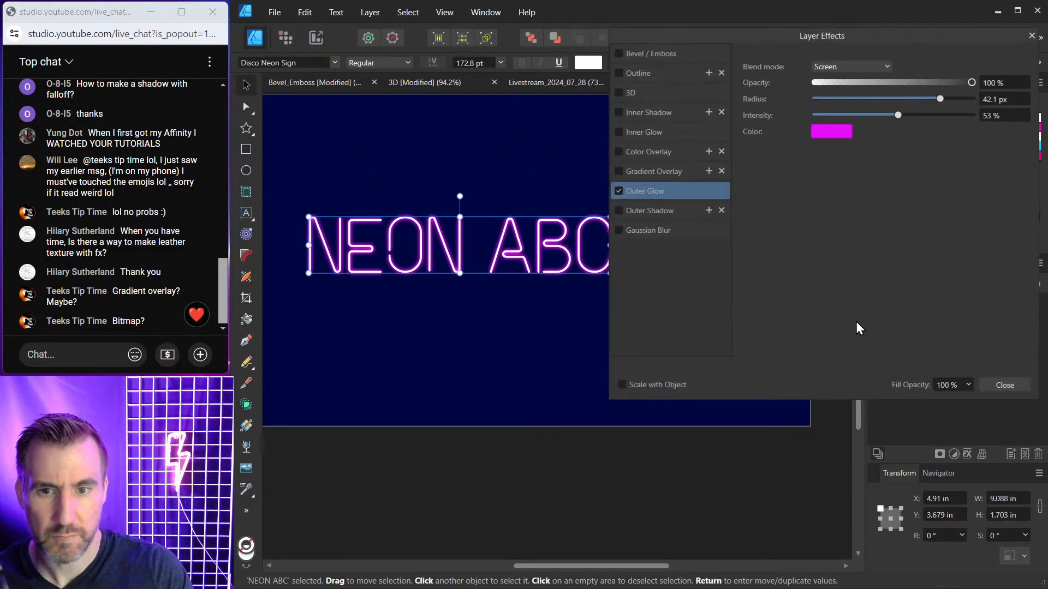
{"action": "left_click", "coordinate": [652, 212]}
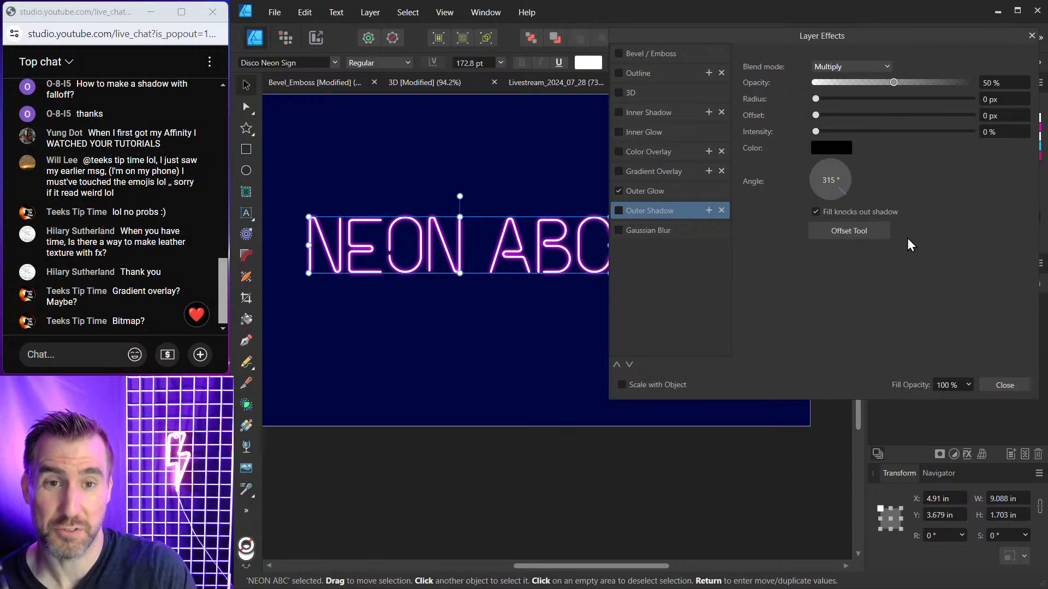
{"action": "left_click", "coordinate": [657, 192]}
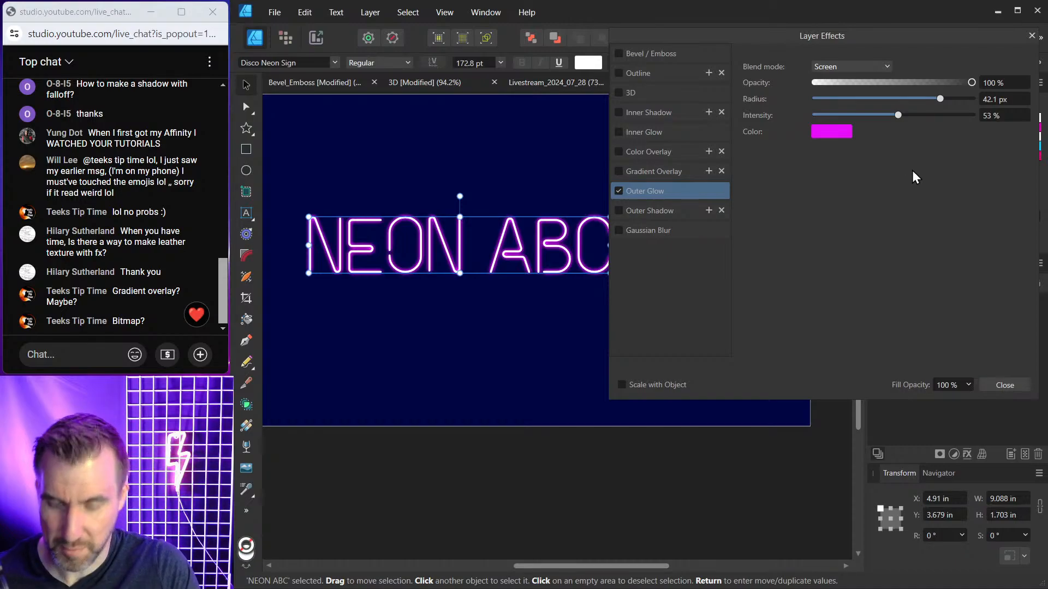
{"action": "key", "text": "super+shift+s"}
{"action": "left_click_drag", "start_coordinate": [734, 49], "coordinate": [1043, 166]}
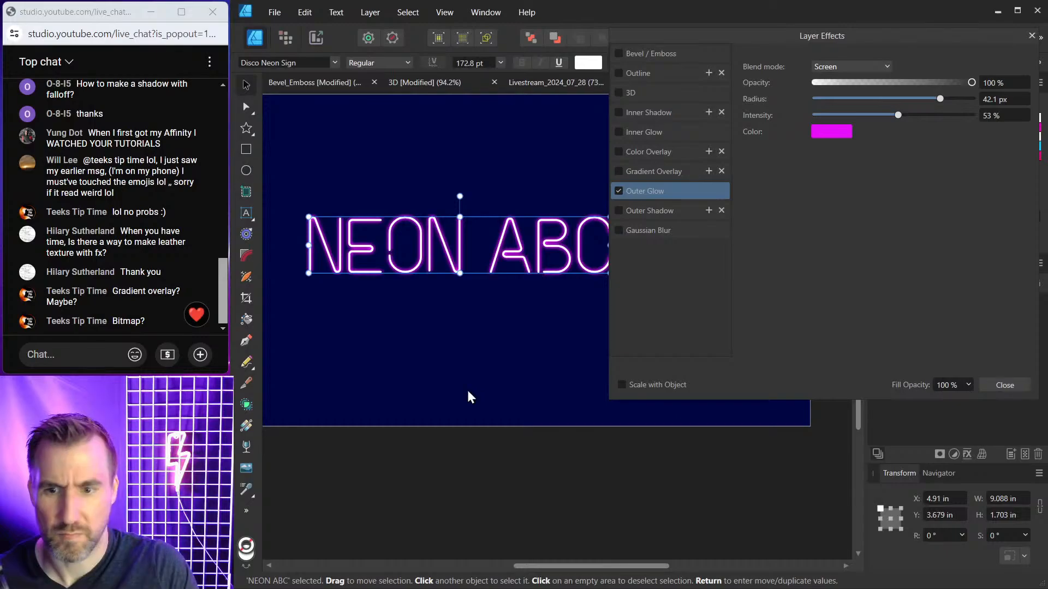
{"action": "left_click", "coordinate": [470, 397]}
{"action": "left_click", "coordinate": [986, 388]}
{"action": "key", "text": "ctrl+v"}
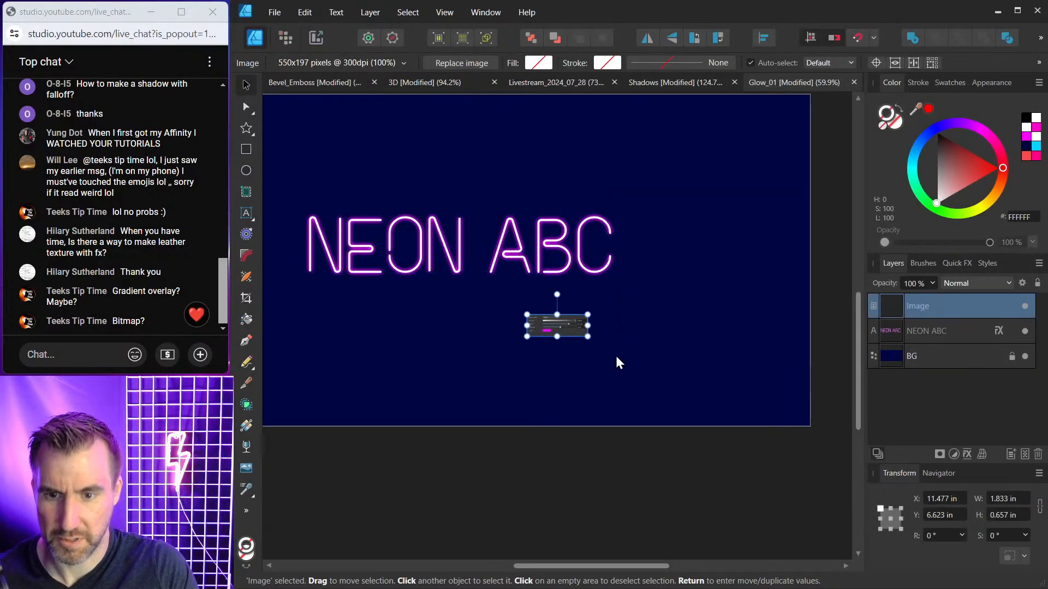
- Enlarge the pasted settings image below the neon text, and shift the NEON ABC text to about X 4.6 in, Y 3.5 in
{"action": "left_click_drag", "start_coordinate": [584, 309], "coordinate": [484, 343]}
{"action": "left_click_drag", "start_coordinate": [539, 310], "coordinate": [498, 343]}
{"action": "left_click", "coordinate": [529, 257]}
{"action": "left_click_drag", "start_coordinate": [530, 256], "coordinate": [525, 256]}
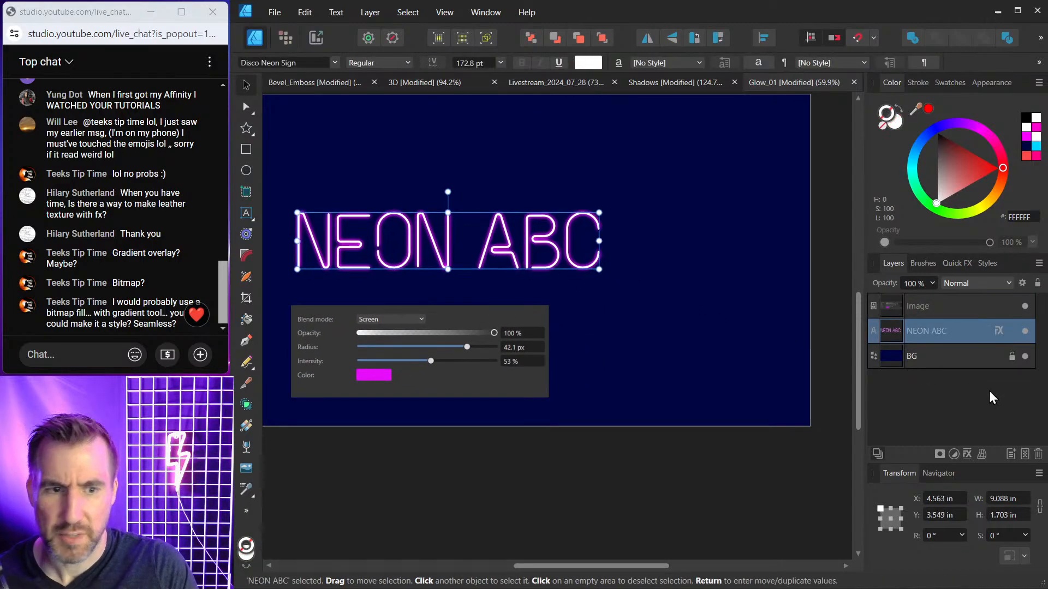
- Check the NEON ABC text's Outer Glow settings, and add a GLOW text title about 3.3 in wide above it
{"action": "left_click", "coordinate": [998, 333]}
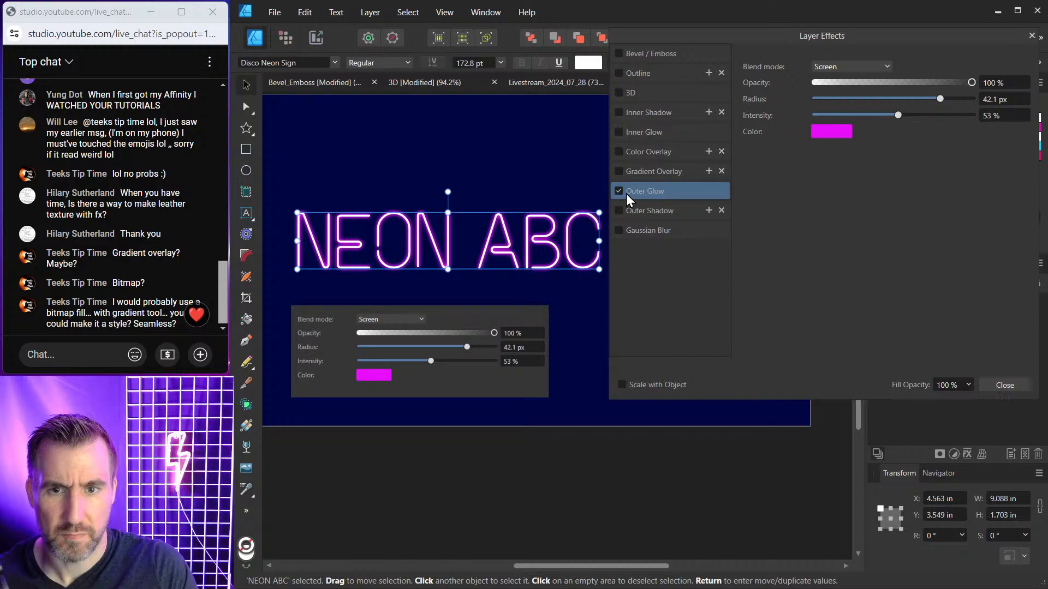
{"action": "left_click", "coordinate": [982, 386]}
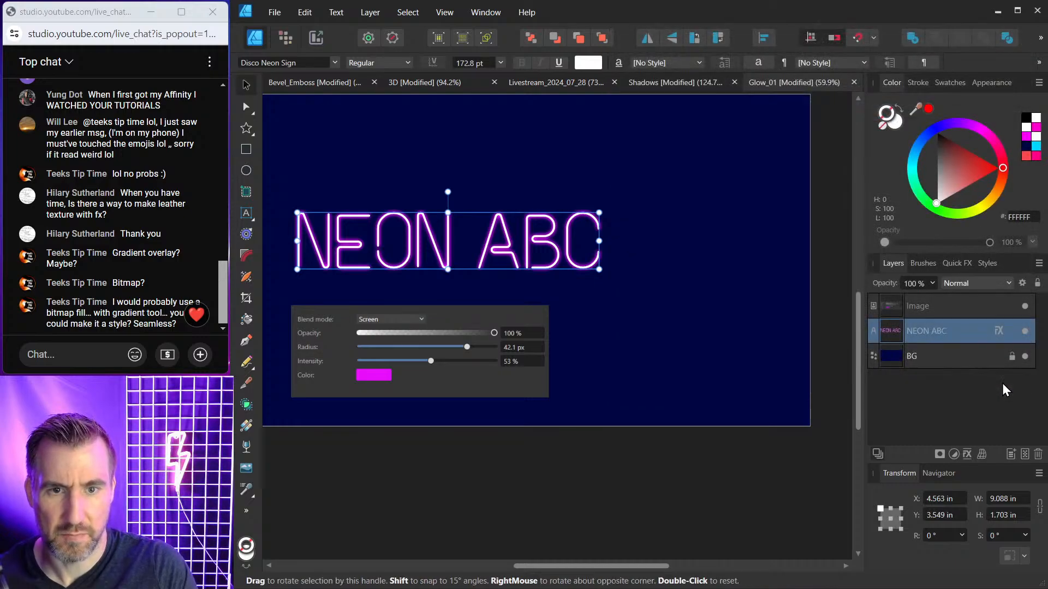
{"action": "left_click", "coordinate": [537, 200]}
{"action": "key", "text": "t"}
{"action": "left_click_drag", "start_coordinate": [371, 144], "coordinate": [416, 178]}
{"action": "type", "text": "GLOW"}
{"action": "key", "text": "Escape"}
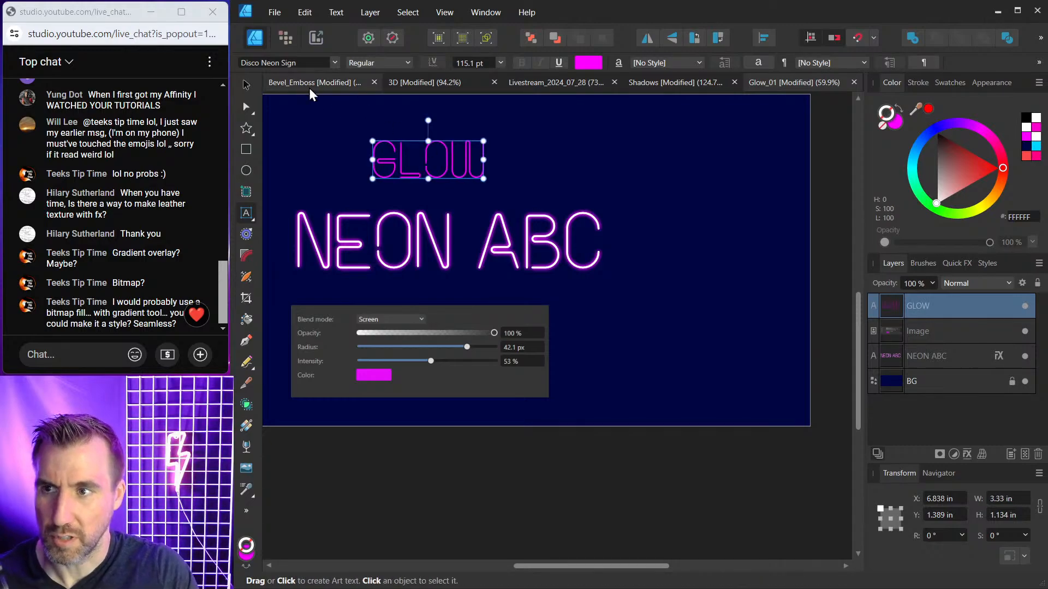
- Change the GLOW title's font to Anton and move it to about X 7.1 in, Y 1.7 in
{"action": "left_click", "coordinate": [333, 61]}
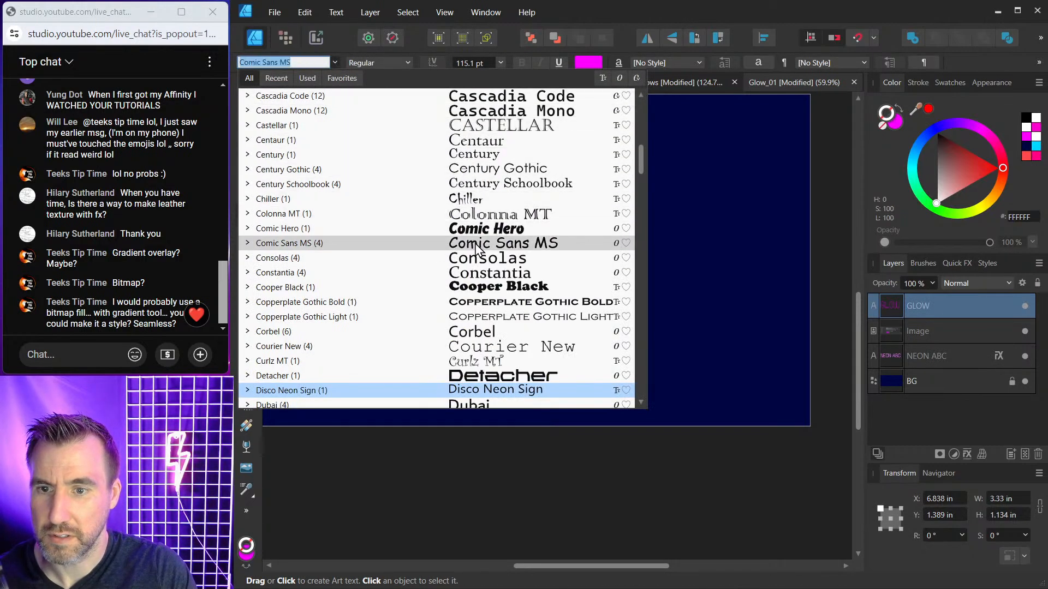
{"action": "scroll", "coordinate": [494, 289], "scroll_direction": "up", "scroll_amount": 7}
{"action": "scroll", "coordinate": [484, 201], "scroll_direction": "up", "scroll_amount": 3}
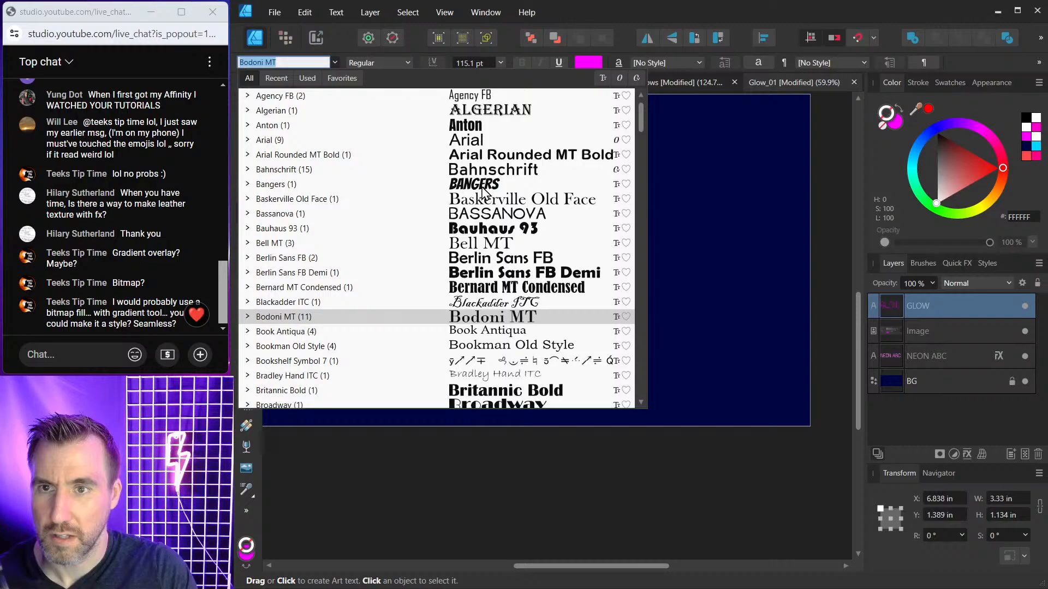
{"action": "left_click", "coordinate": [434, 140]}
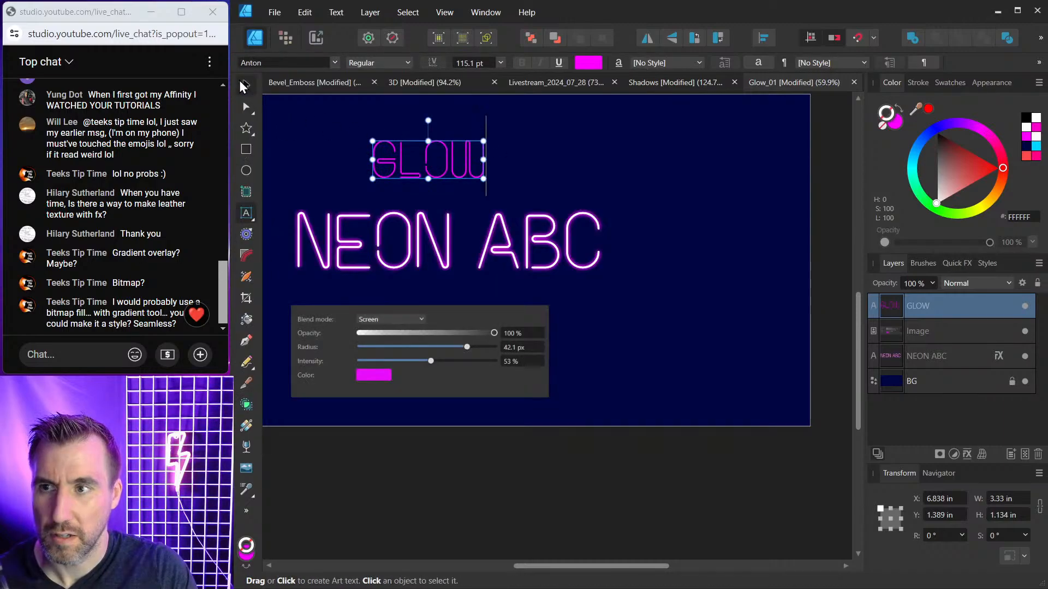
{"action": "key", "text": "v"}
{"action": "type", "text": "at"}
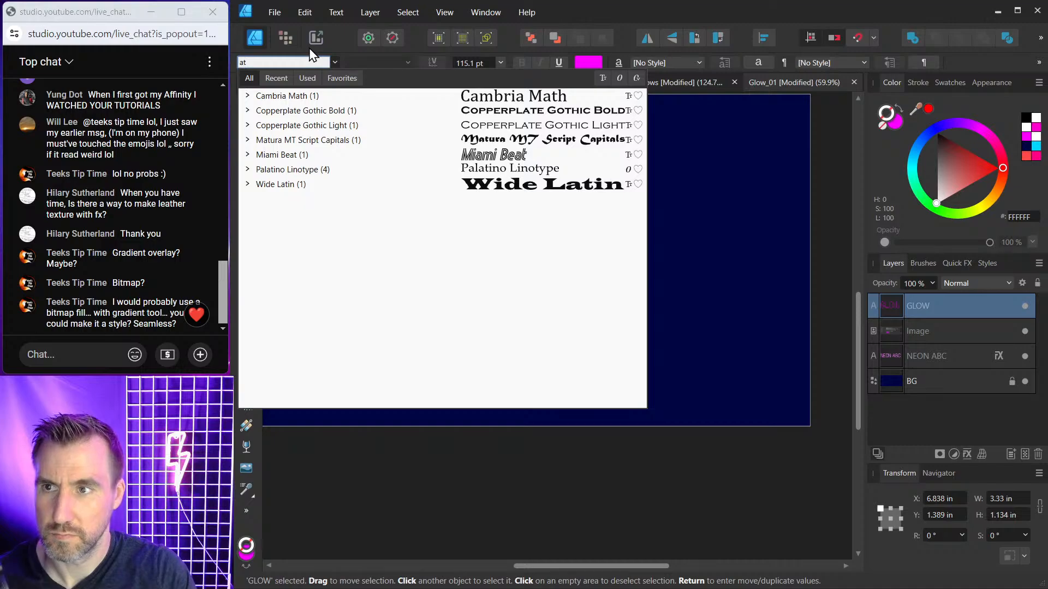
{"action": "key", "text": "BackSpace"}
{"action": "type", "text": "nt"}
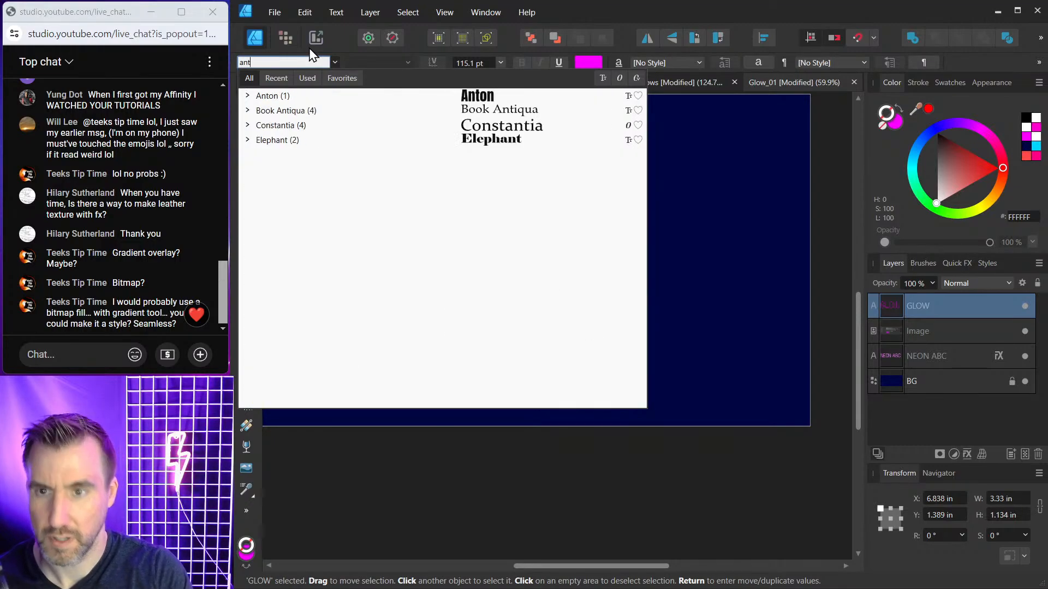
{"action": "left_click", "coordinate": [382, 94]}
{"action": "left_click_drag", "start_coordinate": [441, 155], "coordinate": [452, 174]}
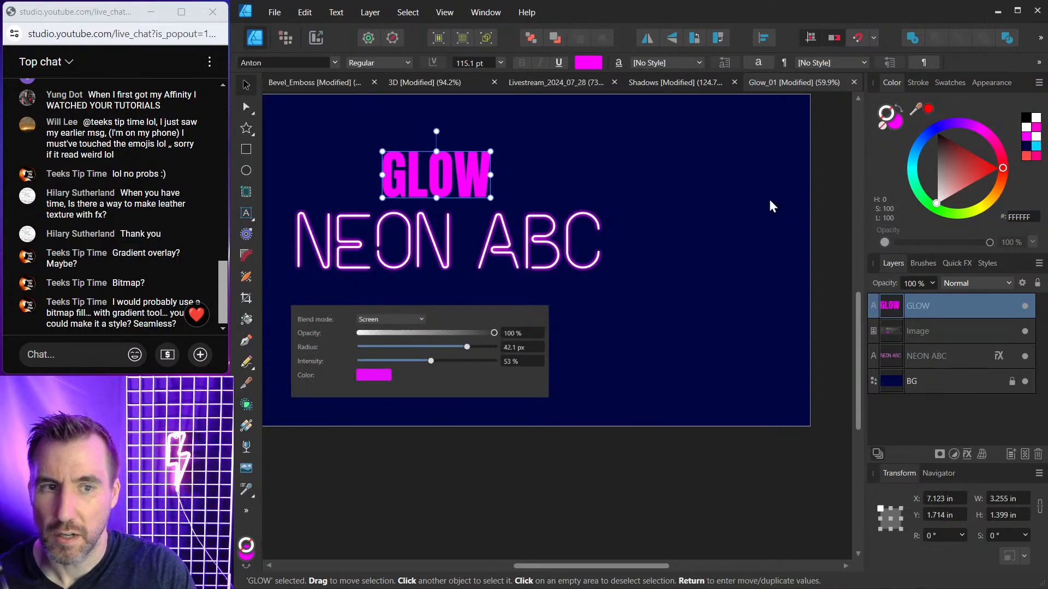
- Fill the GLOW title with white, shrink it to about 57.7 pt and move it up near the page's upper edge
{"action": "left_click", "coordinate": [882, 125]}
{"action": "left_click", "coordinate": [895, 123]}
{"action": "left_click_drag", "start_coordinate": [974, 163], "coordinate": [1012, 287]}
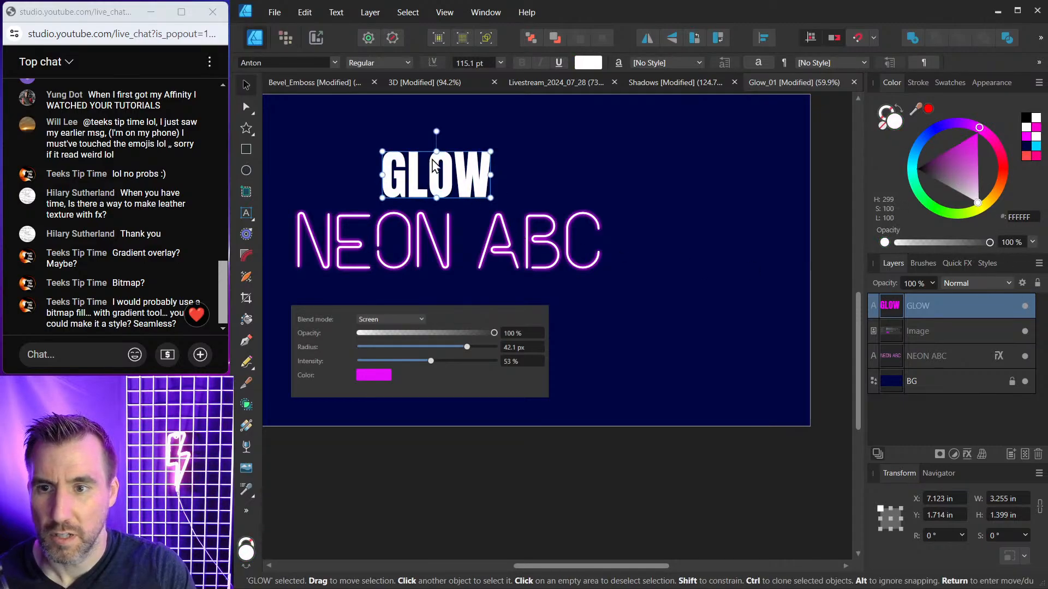
{"action": "left_click_drag", "start_coordinate": [491, 151], "coordinate": [436, 175]}
{"action": "left_click_drag", "start_coordinate": [428, 189], "coordinate": [398, 126]}
- Scale the NEON ABC text to about 7.3 in wide and place it at about X 3.2 in, Y 1.7 in, under GLOW
{"action": "left_click_drag", "start_coordinate": [426, 234], "coordinate": [411, 188]}
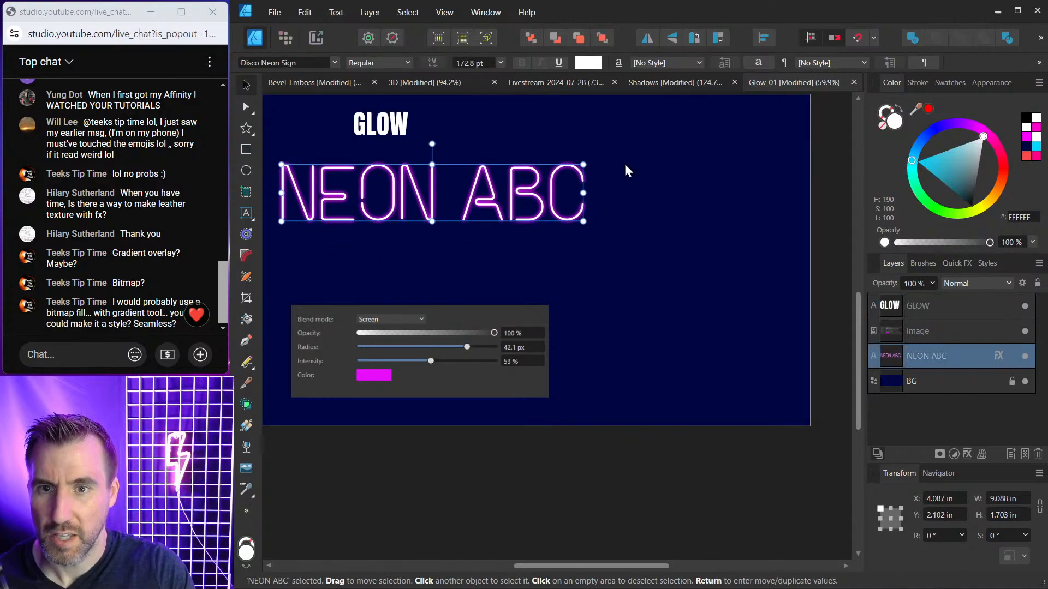
{"action": "left_click_drag", "start_coordinate": [584, 166], "coordinate": [529, 166]}
{"action": "left_click_drag", "start_coordinate": [458, 187], "coordinate": [442, 168]}
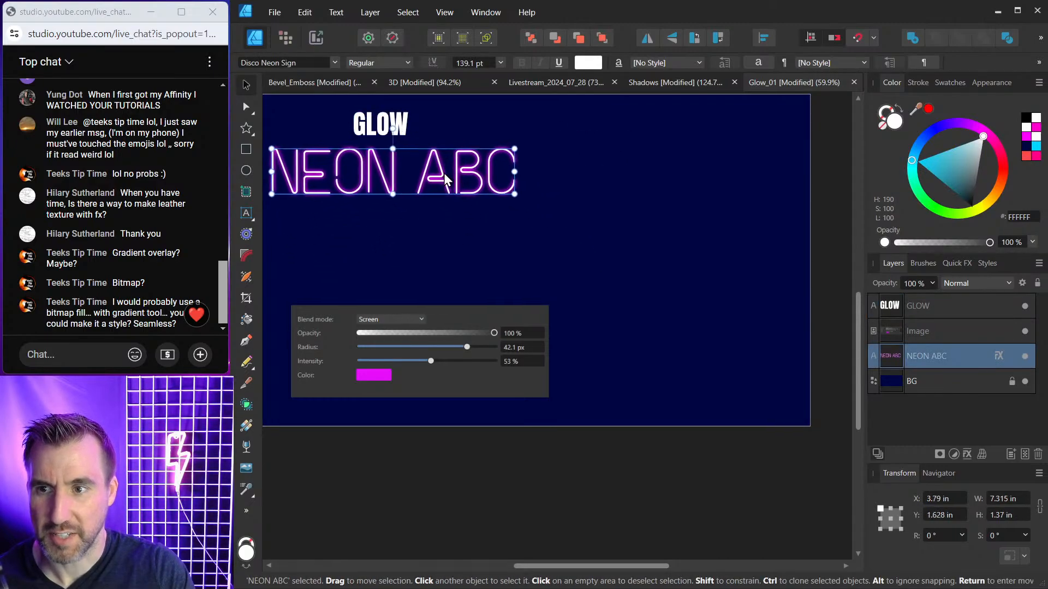
{"action": "left_click_drag", "start_coordinate": [449, 218], "coordinate": [471, 228]}
{"action": "left_click_drag", "start_coordinate": [449, 185], "coordinate": [430, 192]}
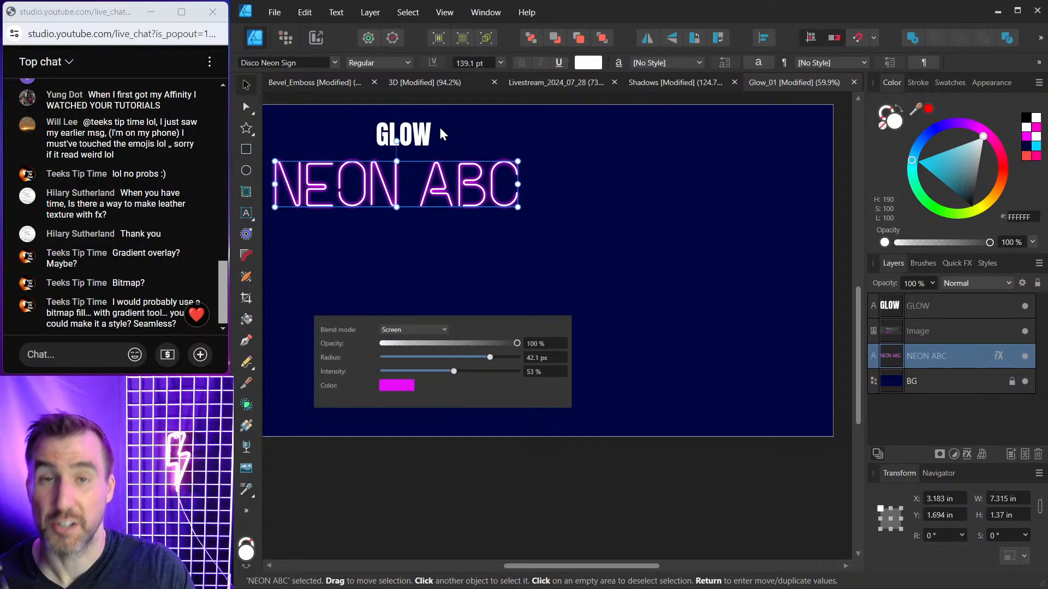
- Duplicate the GLOW title, change the copy's text to SHADOW, and place it at about X 15.0 in, Y 0.5 in
{"action": "left_click", "coordinate": [413, 135]}
{"action": "mouse_move", "coordinate": [413, 136]}
{"action": "left_mouse_down"}
{"action": "mouse_move", "coordinate": [643, 143]}
{"action": "mouse_move", "coordinate": [703, 131]}
{"action": "left_mouse_up"}
{"action": "double_click", "coordinate": [703, 130]}
{"action": "type", "text": "Shadow"}
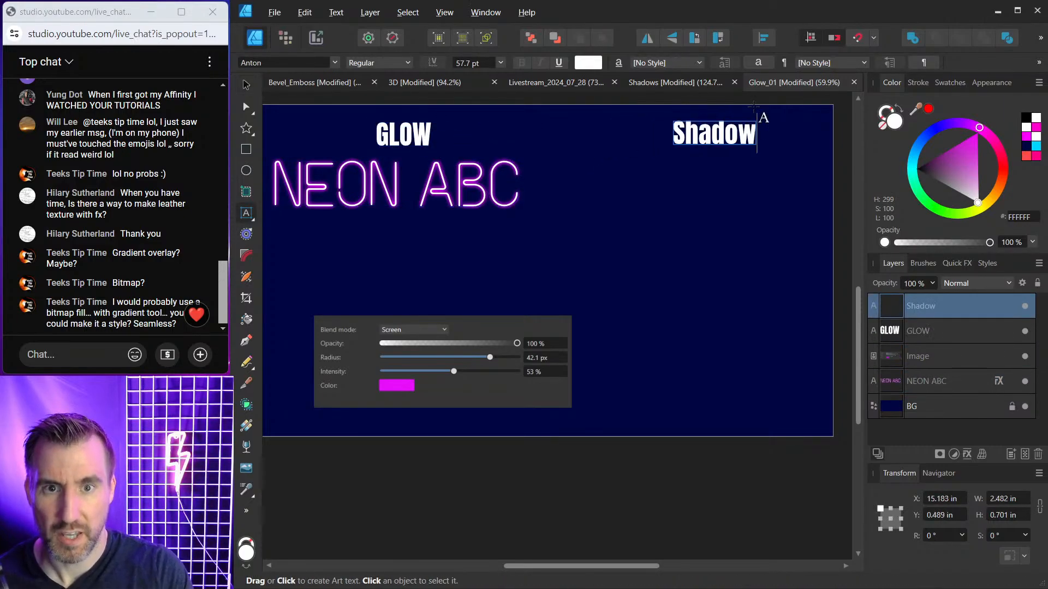
{"action": "key", "text": "BackSpace"}
{"action": "key", "text": "BackSpace"}
{"action": "key", "text": "BackSpace"}
{"action": "key", "text": "BackSpace"}
{"action": "key", "text": "BackSpace"}
{"action": "type", "text": "HADOW"}
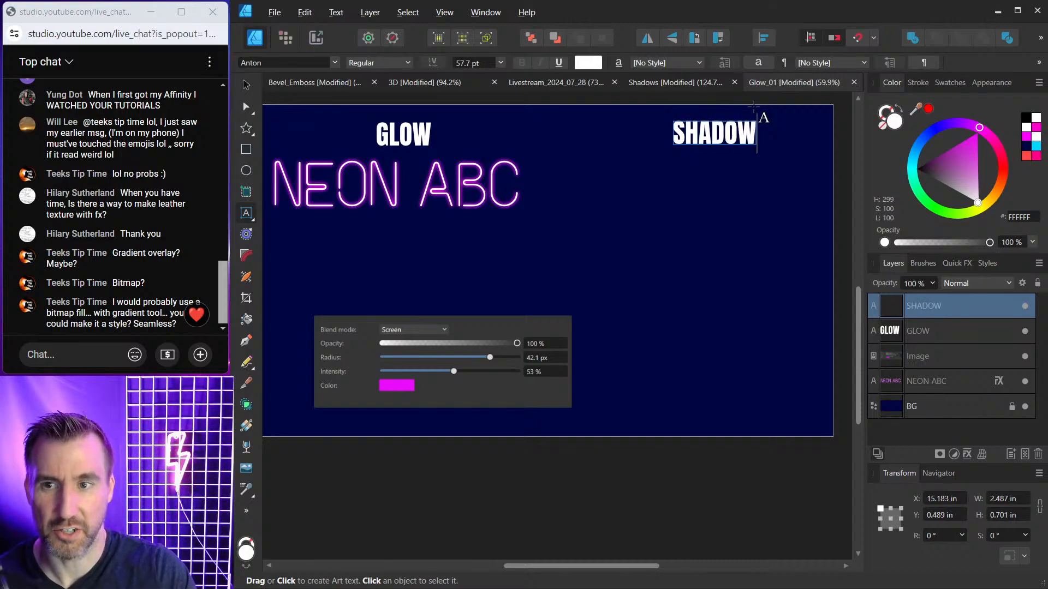
{"action": "key", "text": "Escape"}
{"action": "left_click_drag", "start_coordinate": [715, 137], "coordinate": [709, 134]}
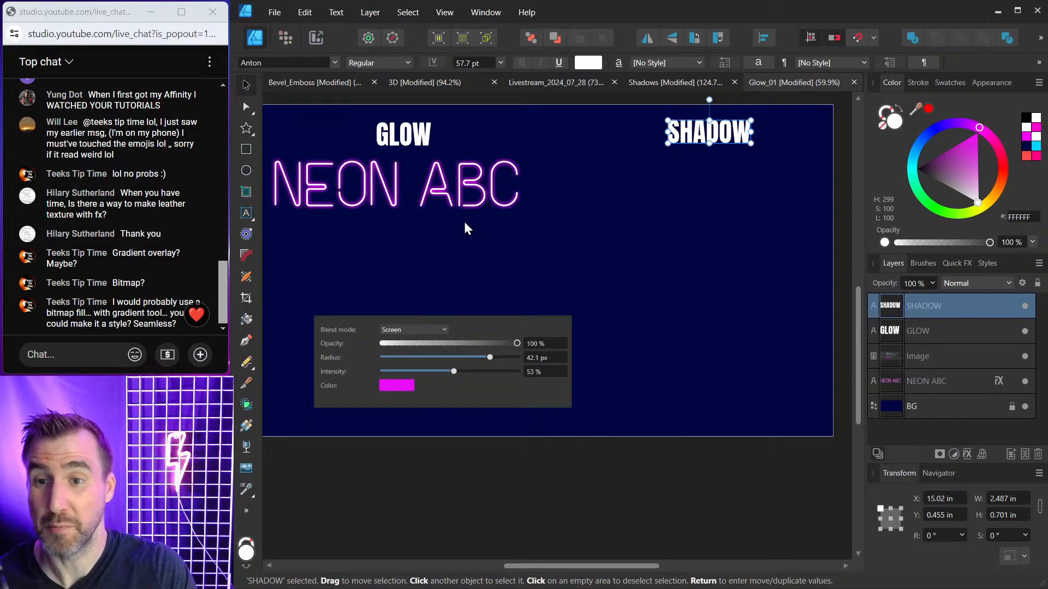
- Duplicate the NEON ABC text to about X 9.8 in, Y 4.0 in, and try switching off the copy's Outer Glow
{"action": "left_click_drag", "start_coordinate": [407, 194], "coordinate": [628, 270]}
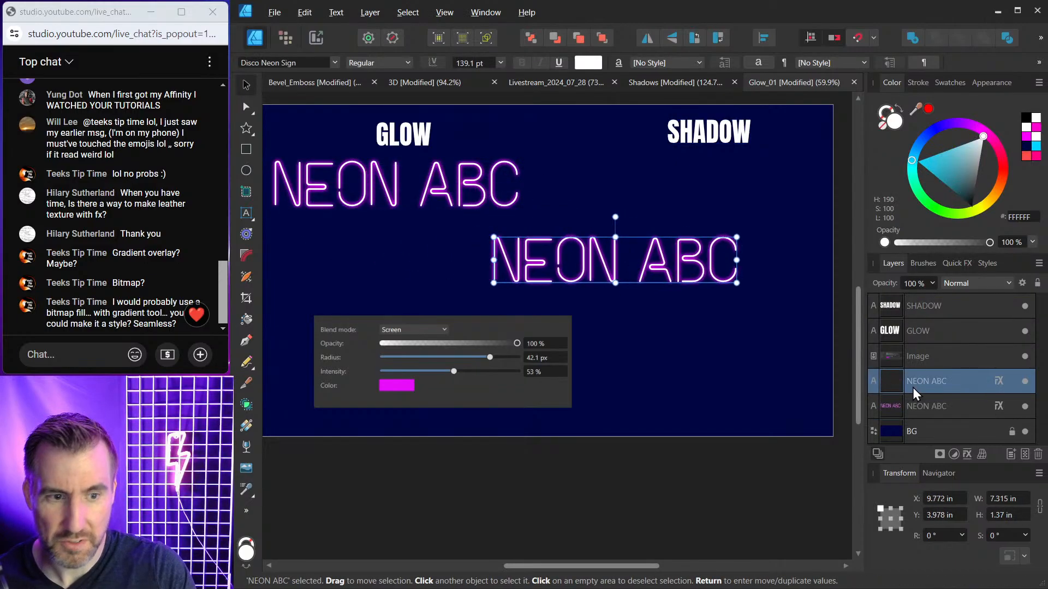
{"action": "left_click", "coordinate": [997, 381]}
{"action": "left_click", "coordinate": [619, 192]}
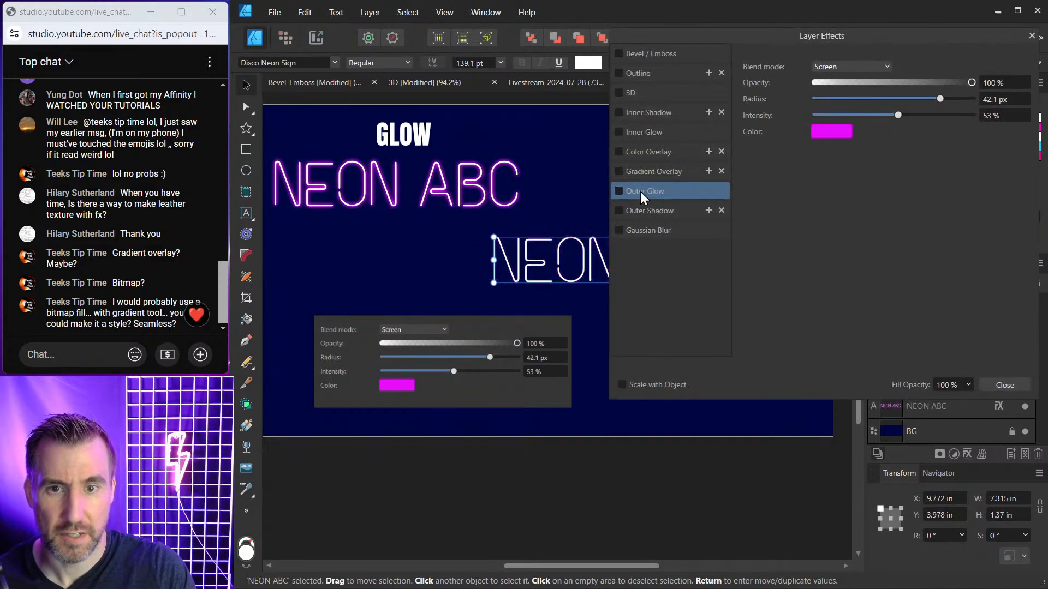
{"action": "key", "text": "ctrl+z"}
{"action": "scroll", "coordinate": [515, 250], "scroll_direction": "down", "scroll_amount": 2}
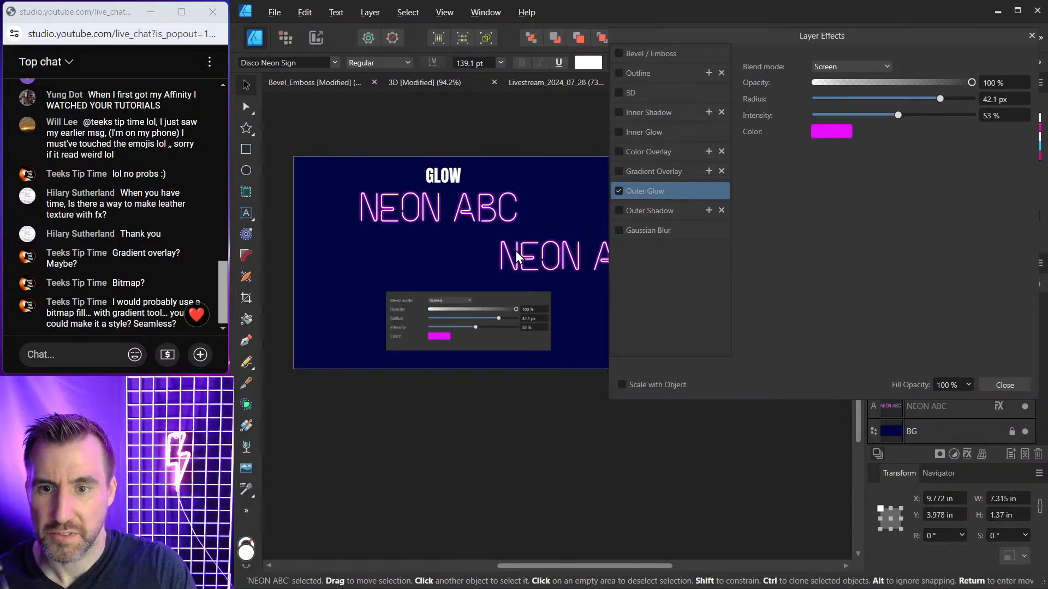
- Shift the duplicate NEON ABC slightly up and right, and turn off its Outer Glow
{"action": "left_click_drag", "start_coordinate": [318, 138], "coordinate": [527, 235]}
{"action": "left_click_drag", "start_coordinate": [541, 179], "coordinate": [386, 173]}
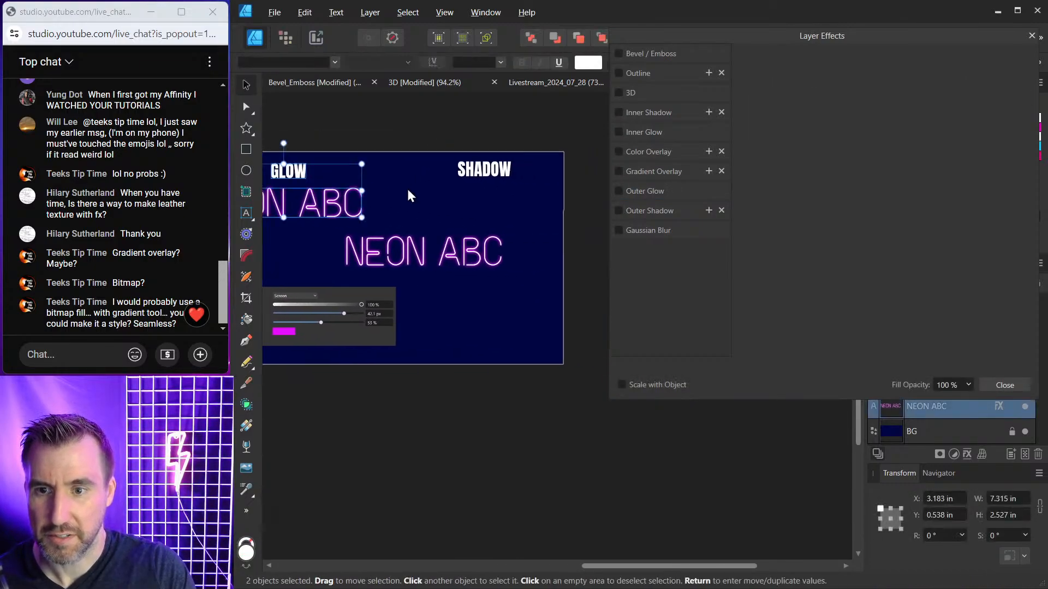
{"action": "left_click_drag", "start_coordinate": [444, 199], "coordinate": [538, 239]}
{"action": "scroll", "coordinate": [509, 221], "scroll_direction": "up", "scroll_amount": 4}
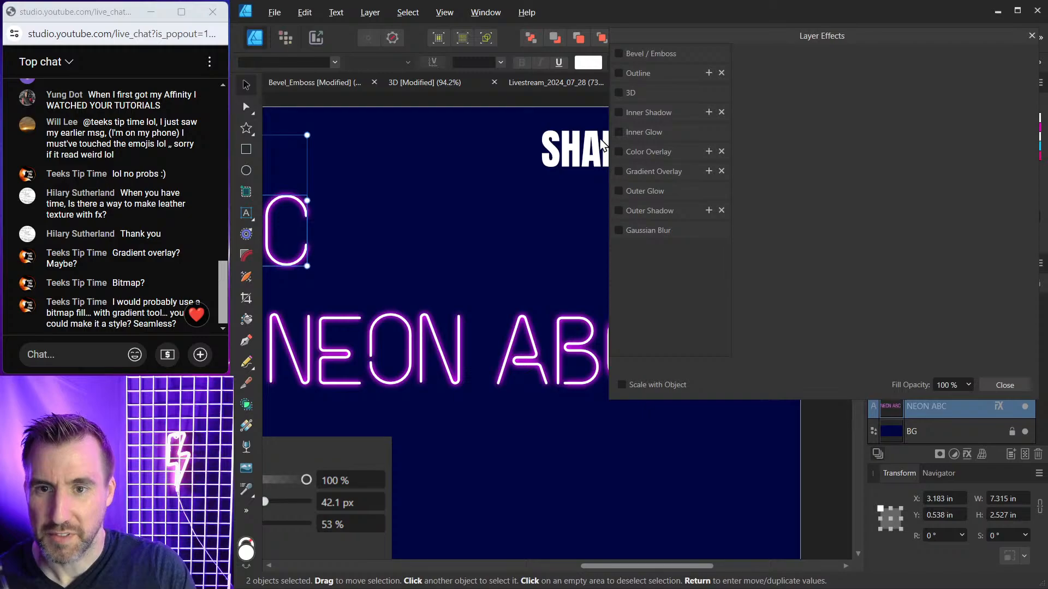
{"action": "left_click_drag", "start_coordinate": [578, 152], "coordinate": [397, 230]}
{"action": "left_click_drag", "start_coordinate": [429, 364], "coordinate": [487, 300]}
{"action": "left_click", "coordinate": [619, 191]}
- Move the GLOW title and the glowing NEON ABC text together toward the page's left edge
{"action": "left_click", "coordinate": [305, 230]}
{"action": "scroll", "coordinate": [345, 235], "scroll_direction": "down", "scroll_amount": 4}
{"action": "left_click_drag", "start_coordinate": [404, 206], "coordinate": [475, 221]}
{"action": "left_click", "coordinate": [328, 220], "text": "shift"}
{"action": "left_click_drag", "start_coordinate": [371, 251], "coordinate": [267, 244]}
- Place the NEON ABC copy without glow at about X 7.1 in, Y 2.1 in, with the SHADOW title centred above it
{"action": "left_click_drag", "start_coordinate": [455, 217], "coordinate": [376, 218]}
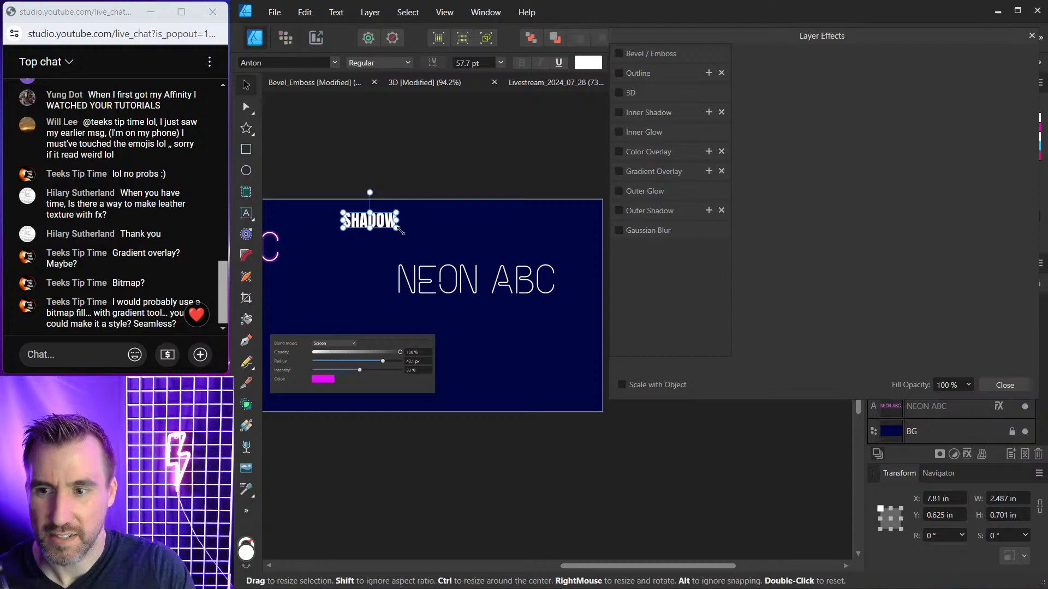
{"action": "left_click_drag", "start_coordinate": [469, 274], "coordinate": [399, 260]}
{"action": "left_click_drag", "start_coordinate": [383, 224], "coordinate": [417, 224]}
- Move the glow settings image to about X 6.8 in, Y 4.6 in, beneath the NEON ABC copy
{"action": "left_click", "coordinate": [394, 347]}
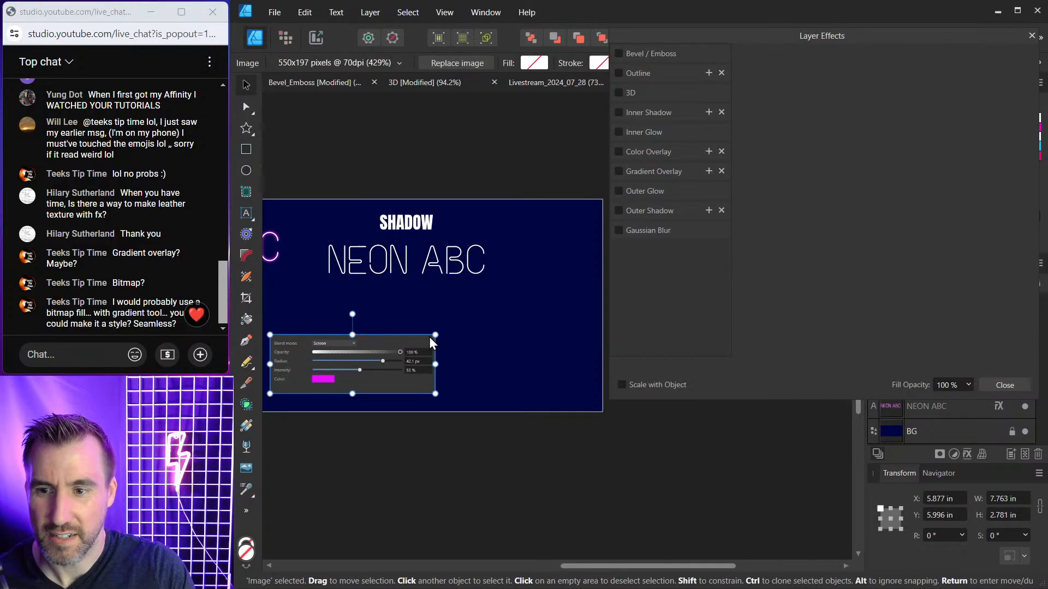
{"action": "left_click_drag", "start_coordinate": [393, 348], "coordinate": [544, 246]}
{"action": "scroll", "coordinate": [447, 250], "scroll_direction": "up", "scroll_amount": 3}
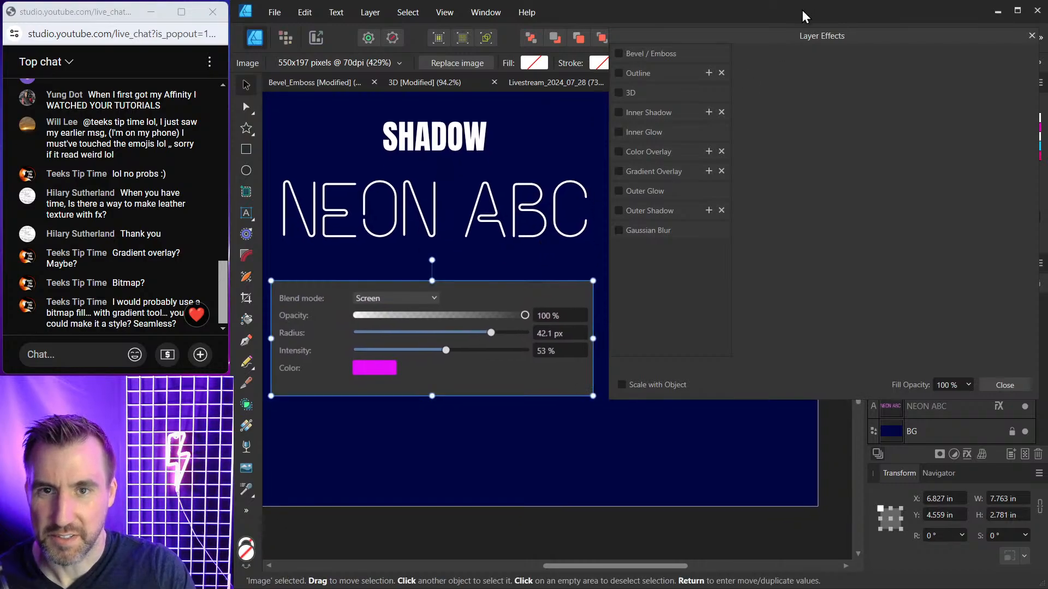
{"action": "left_click_drag", "start_coordinate": [802, 38], "coordinate": [810, 68]}
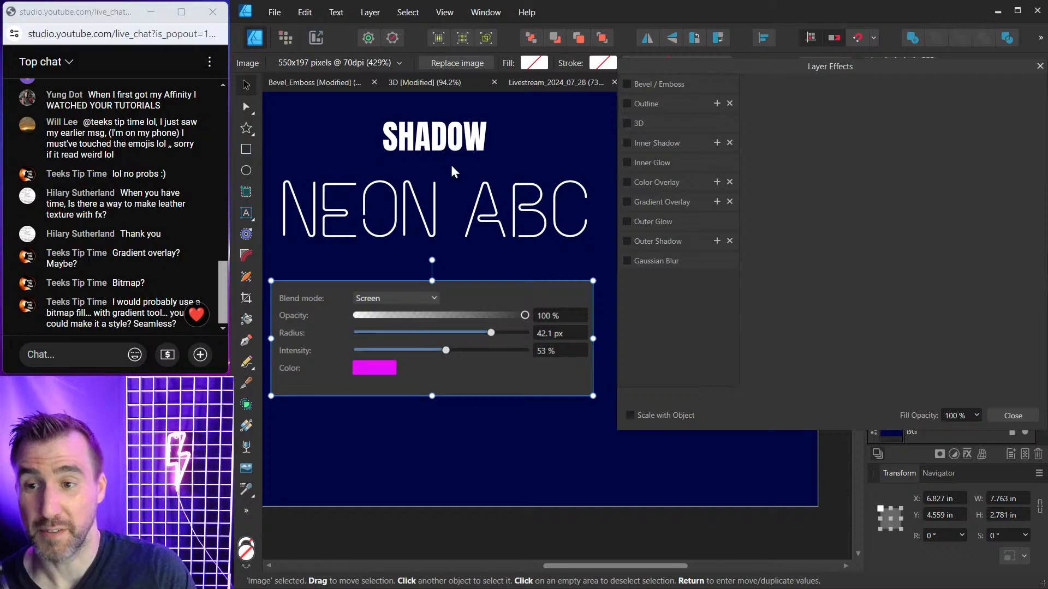
- Give the NEON ABC copy an Outer Shadow with about 11.3 px radius, 21.7 px offset and 53% intensity
{"action": "left_click", "coordinate": [502, 194]}
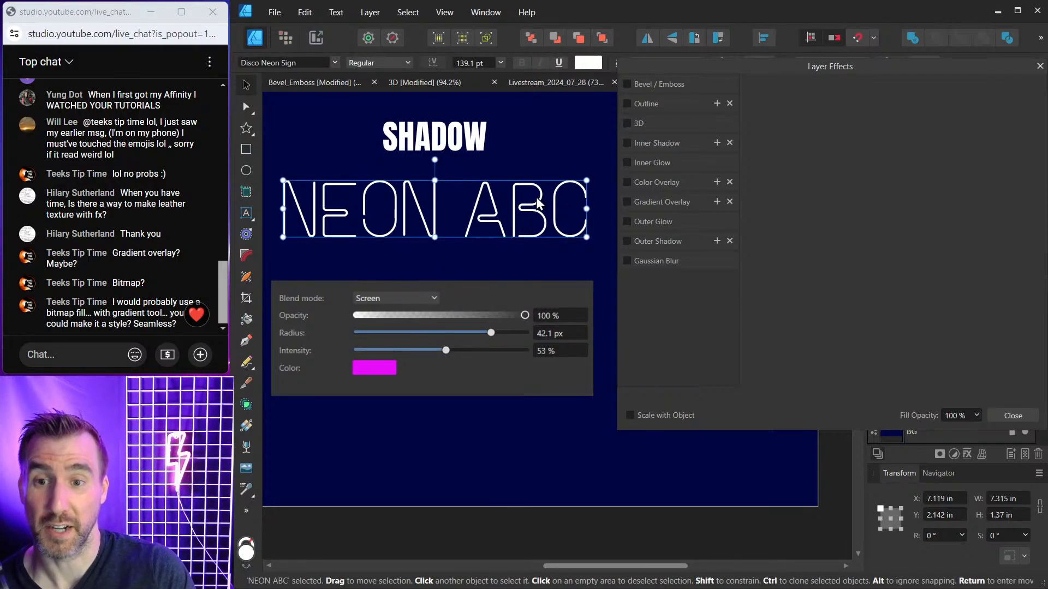
{"action": "left_click", "coordinate": [666, 245]}
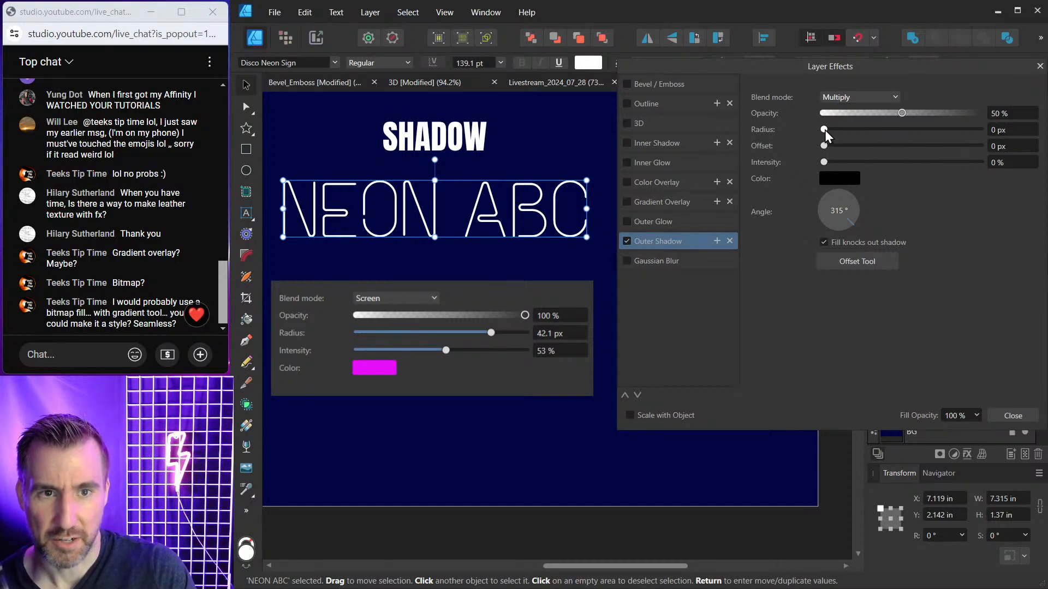
{"action": "left_click_drag", "start_coordinate": [824, 130], "coordinate": [893, 135]}
{"action": "left_click_drag", "start_coordinate": [824, 146], "coordinate": [911, 146]}
{"action": "left_click_drag", "start_coordinate": [825, 162], "coordinate": [905, 171]}
{"action": "scroll", "coordinate": [419, 177], "scroll_direction": "up", "scroll_amount": 6}
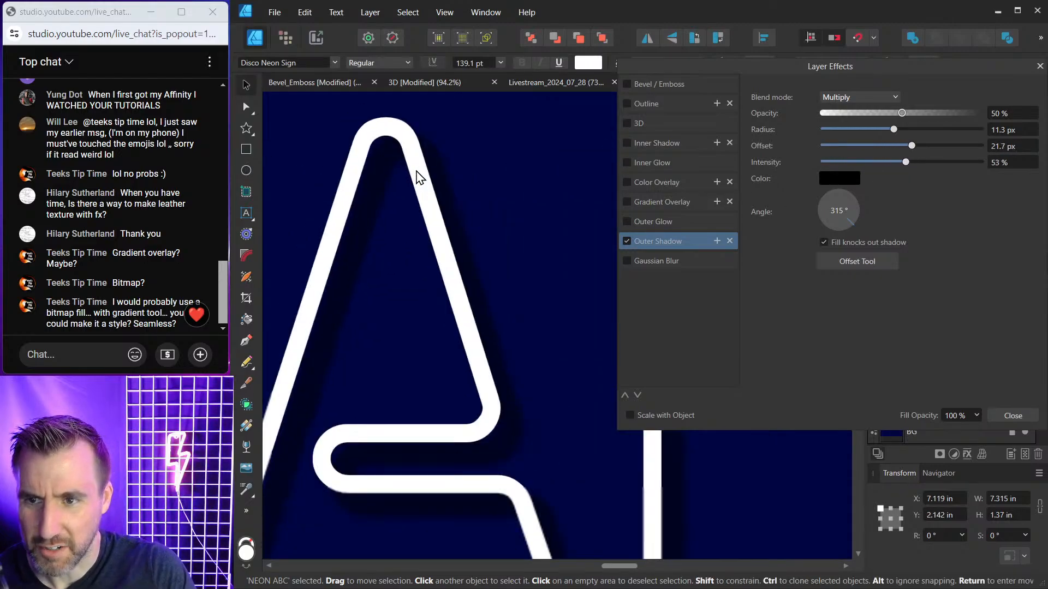
{"action": "scroll", "coordinate": [419, 177], "scroll_direction": "down", "scroll_amount": 6}
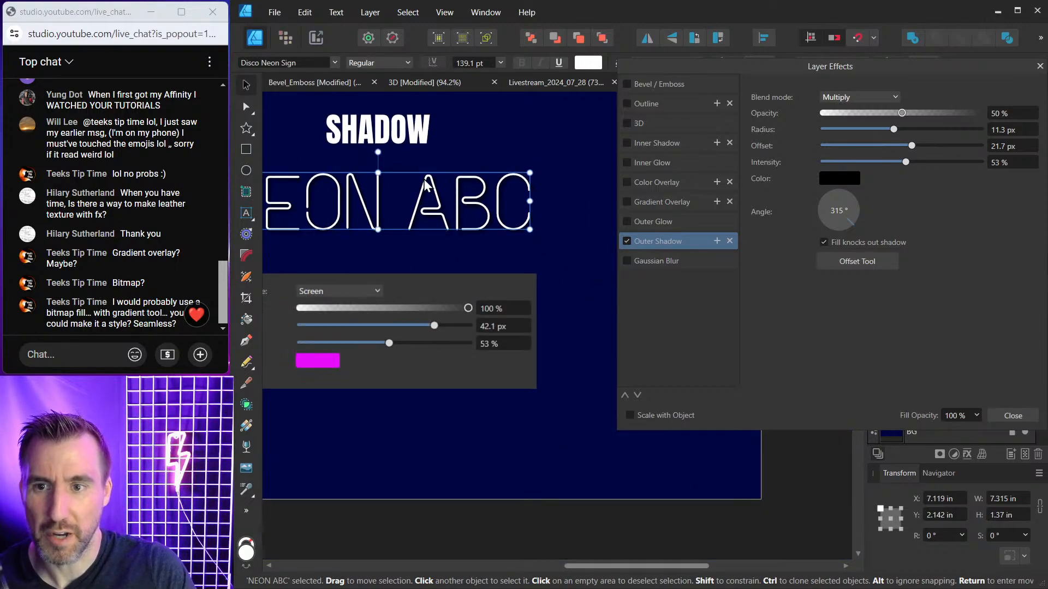
{"action": "left_click_drag", "start_coordinate": [407, 167], "coordinate": [450, 169]}
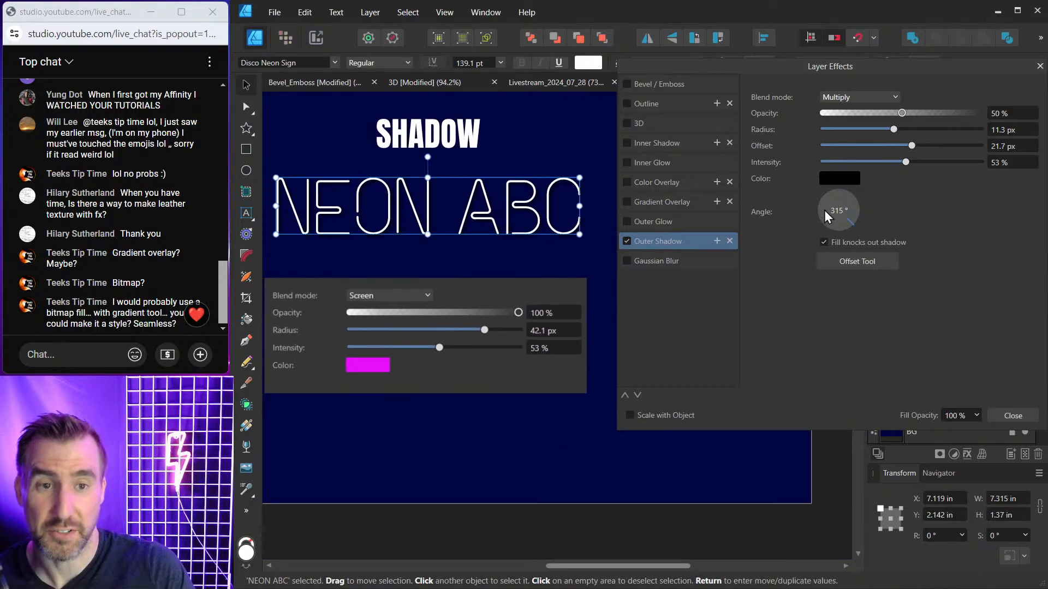
- Make the NEON ABC copy's Outer Shadow magenta with Screen blend mode, 100% opacity, about 39.4 px radius and 3 px offset
{"action": "left_click", "coordinate": [843, 180]}
{"action": "left_click_drag", "start_coordinate": [856, 230], "coordinate": [868, 232]}
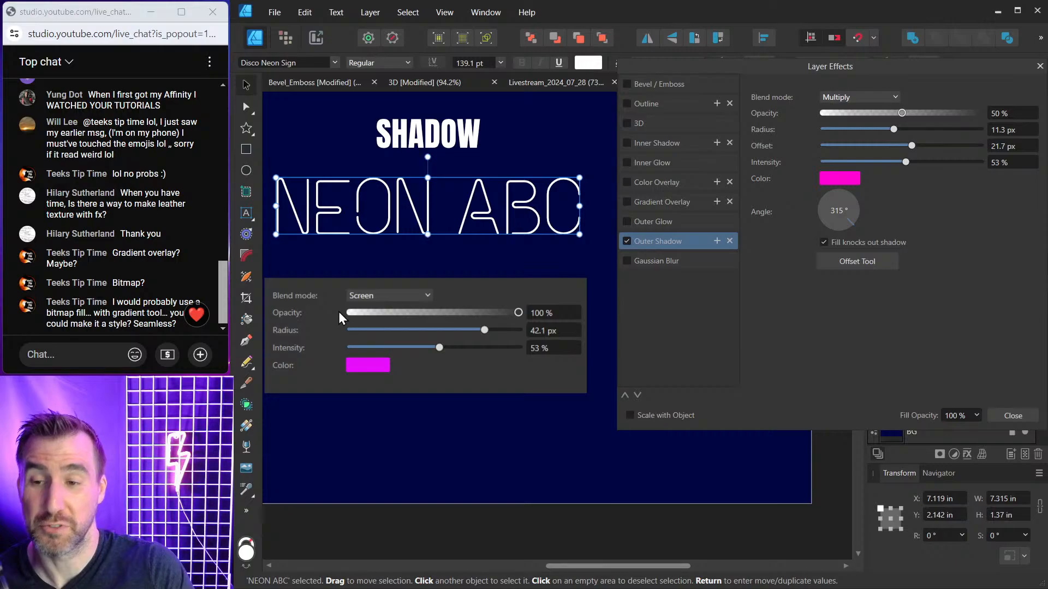
{"action": "left_click", "coordinate": [867, 96]}
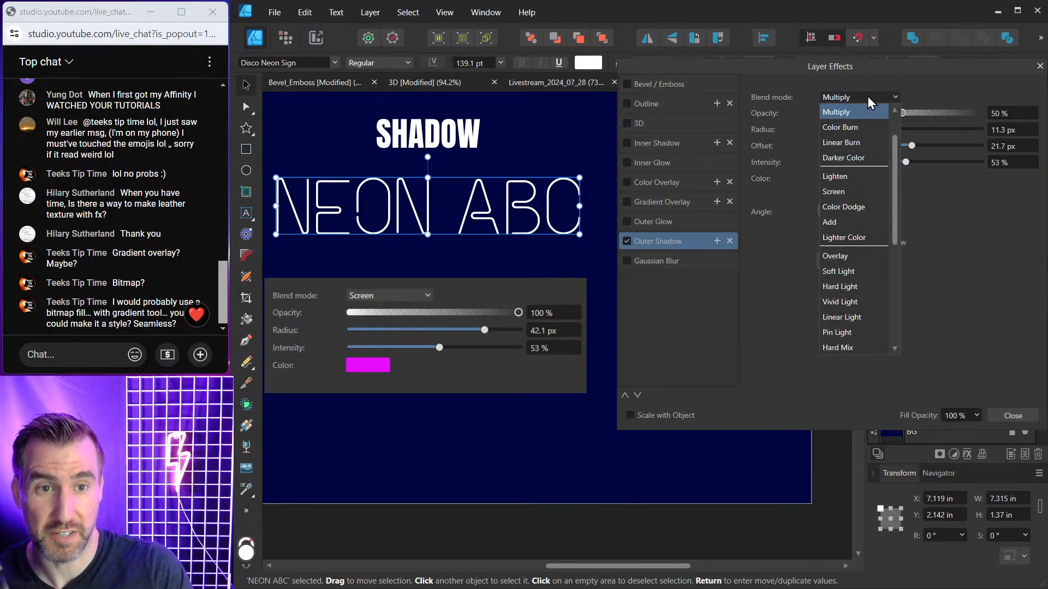
{"action": "left_click", "coordinate": [849, 192]}
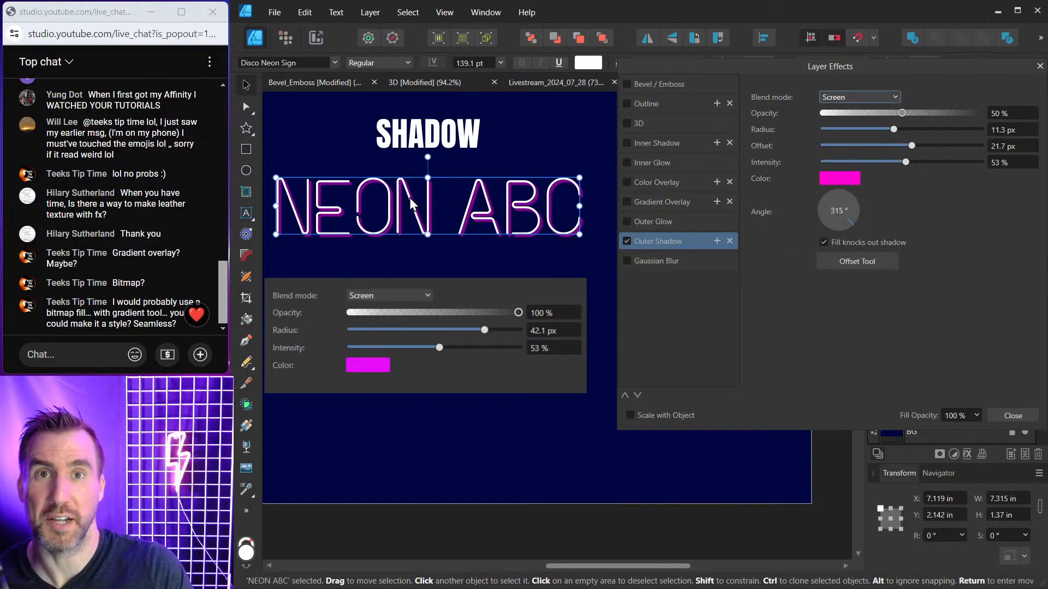
{"action": "left_click_drag", "start_coordinate": [902, 113], "coordinate": [1039, 143]}
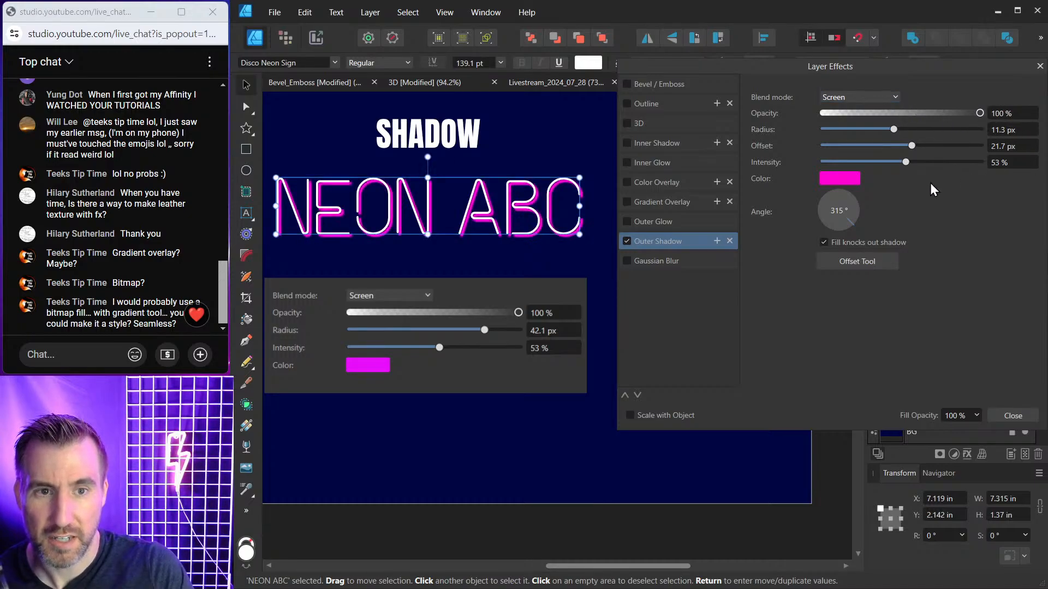
{"action": "left_click_drag", "start_coordinate": [894, 129], "coordinate": [866, 145]}
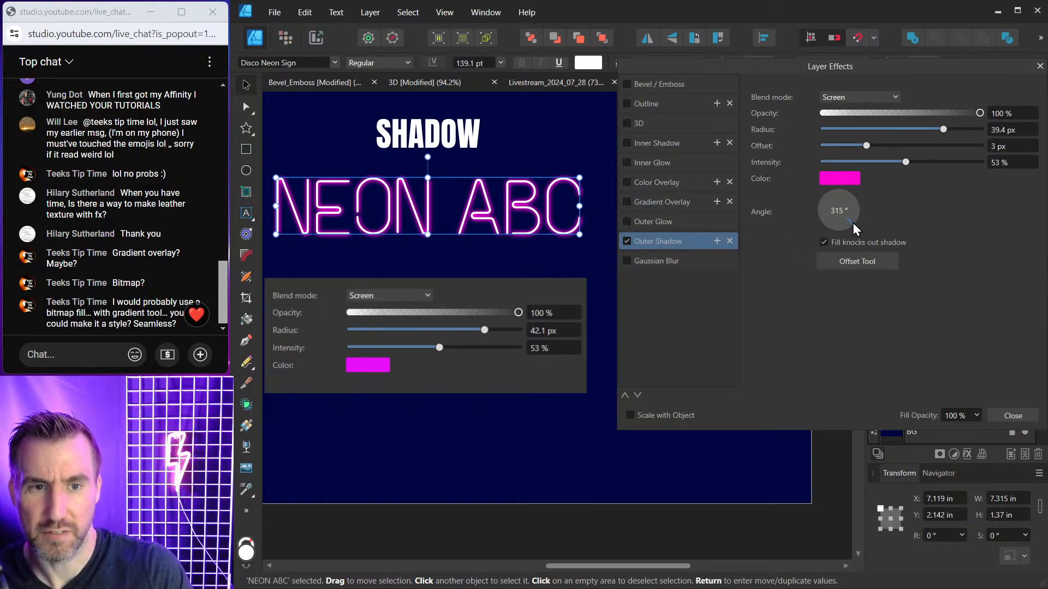
- Adjust the NEON ABC copy's magenta Outer Shadow to about 53.4 px radius, 9.6 px offset and 225° angle
{"action": "left_click_drag", "start_coordinate": [849, 221], "coordinate": [846, 196]}
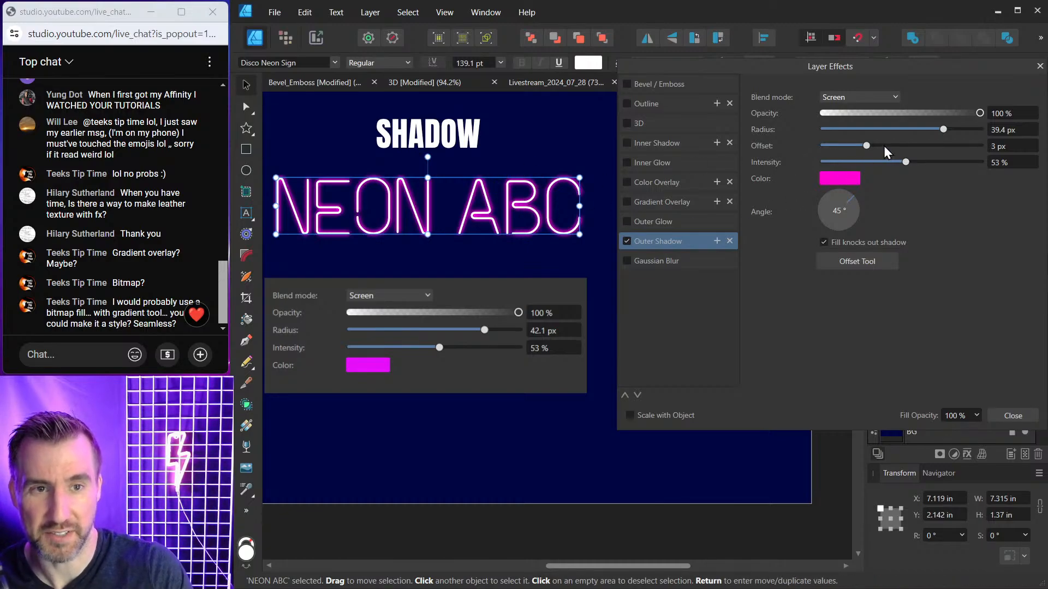
{"action": "left_click_drag", "start_coordinate": [868, 146], "coordinate": [889, 147]}
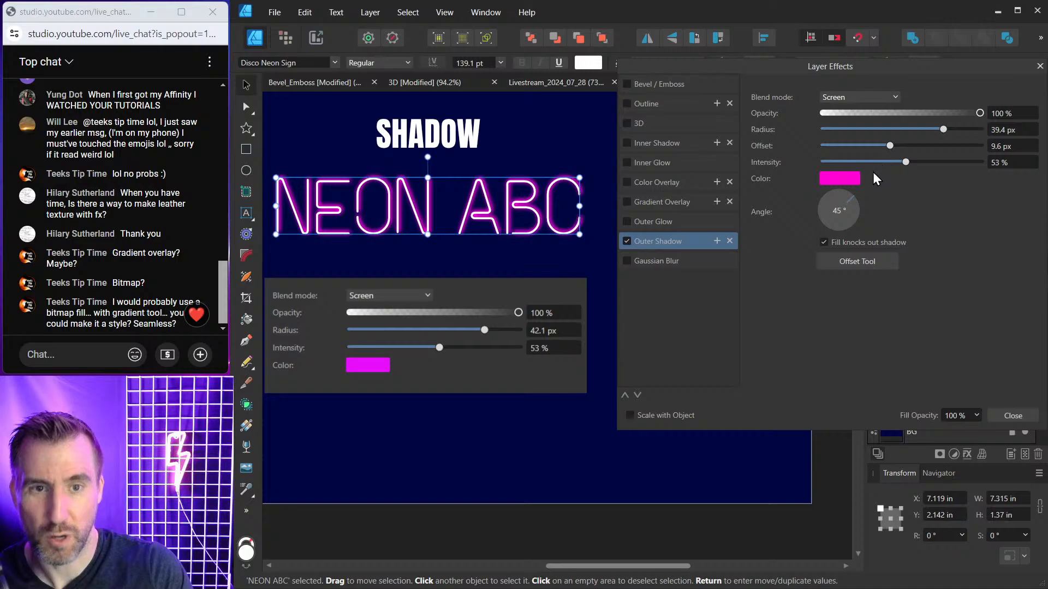
{"action": "left_click_drag", "start_coordinate": [858, 208], "coordinate": [834, 230]}
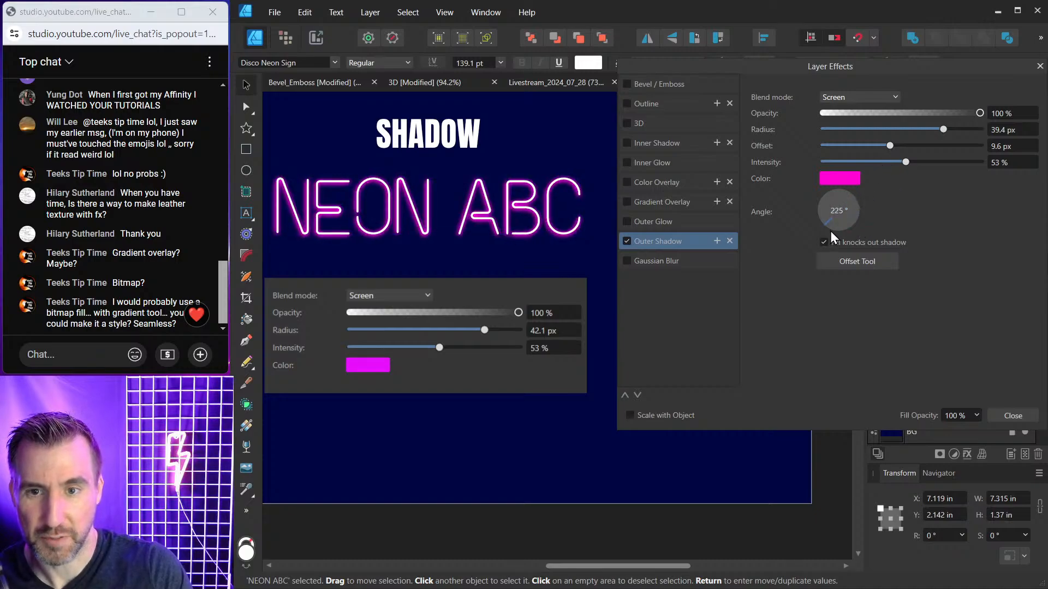
{"action": "left_click_drag", "start_coordinate": [944, 130], "coordinate": [970, 134]}
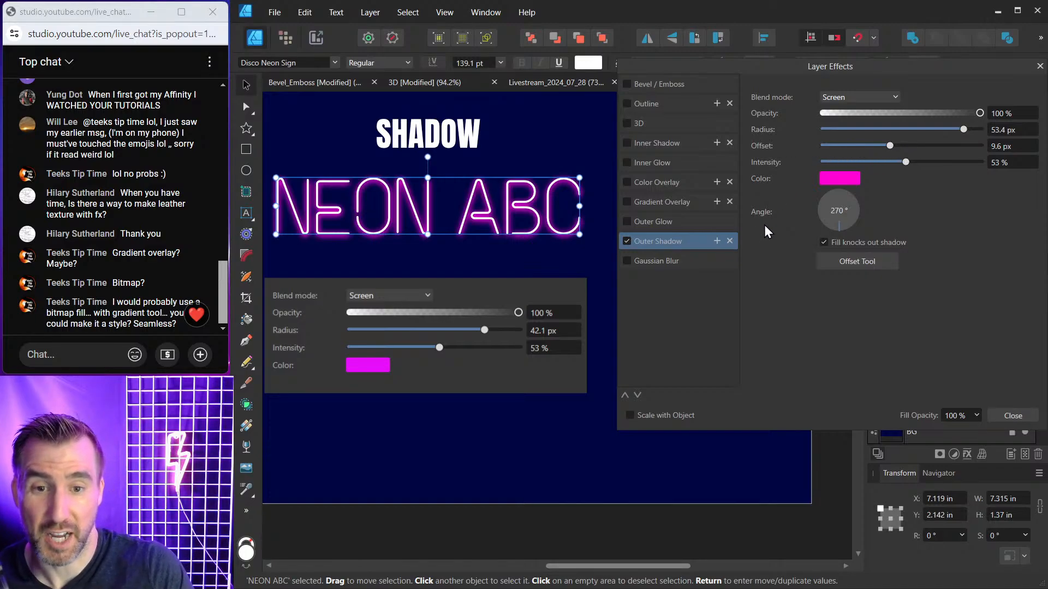
{"action": "left_click_drag", "start_coordinate": [836, 225], "coordinate": [827, 222]}
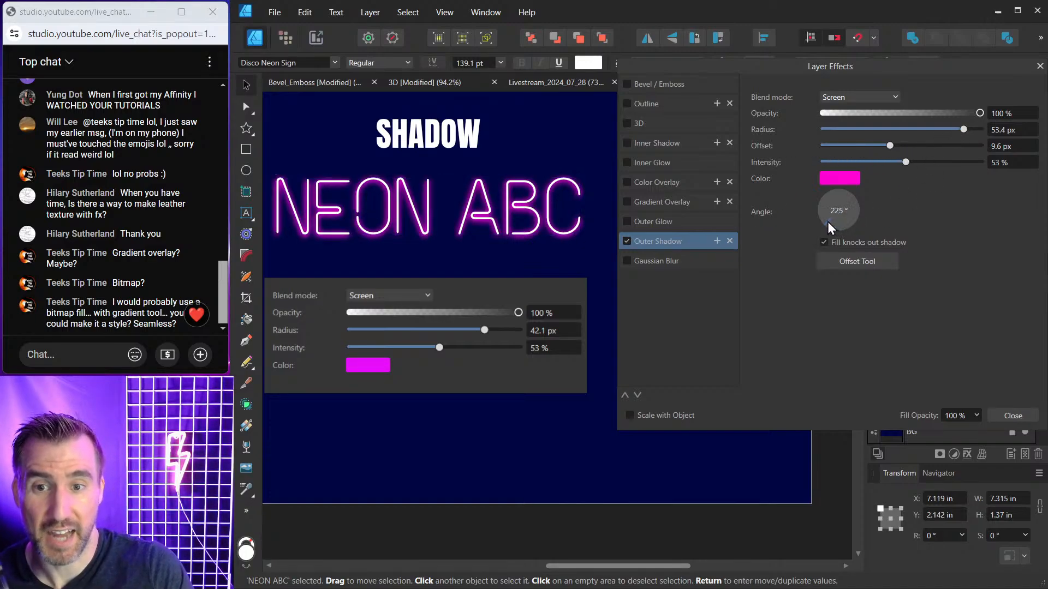
- Add a second Outer Shadow to the NEON ABC copy in blue, at 45° with about 16.2 px offset
{"action": "left_click", "coordinate": [716, 240]}
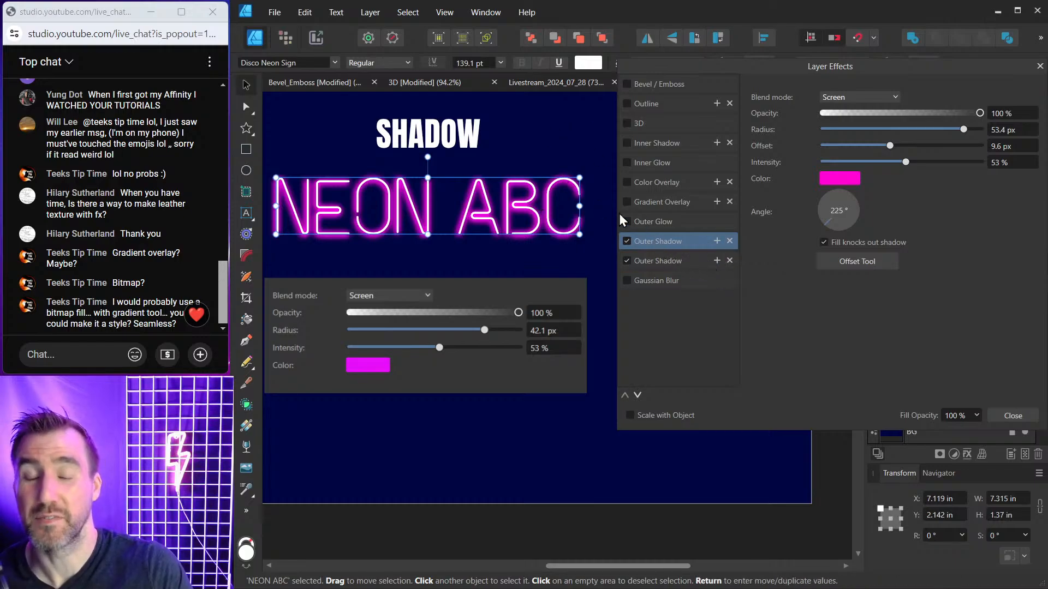
{"action": "left_click_drag", "start_coordinate": [828, 223], "coordinate": [800, 250]}
{"action": "left_click", "coordinate": [842, 178]}
{"action": "left_click", "coordinate": [977, 249]}
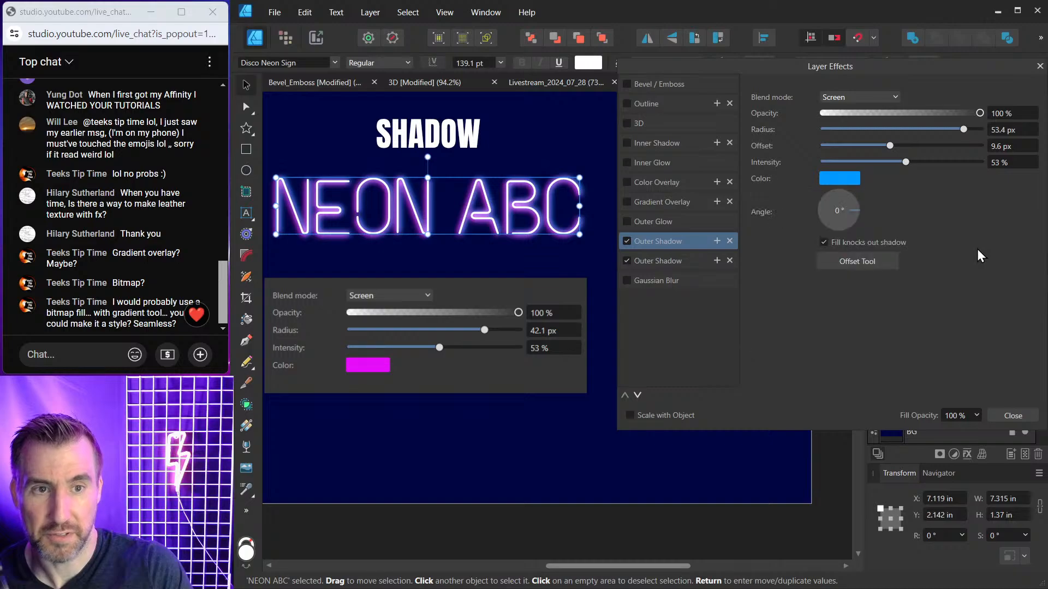
{"action": "left_click_drag", "start_coordinate": [854, 213], "coordinate": [857, 201]}
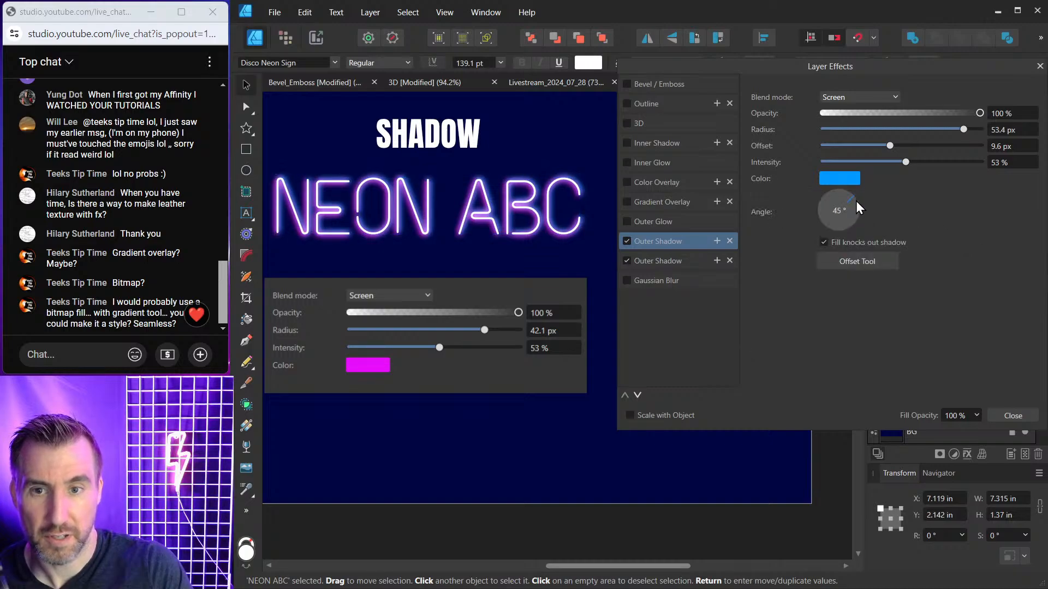
{"action": "left_click_drag", "start_coordinate": [890, 147], "coordinate": [902, 152]}
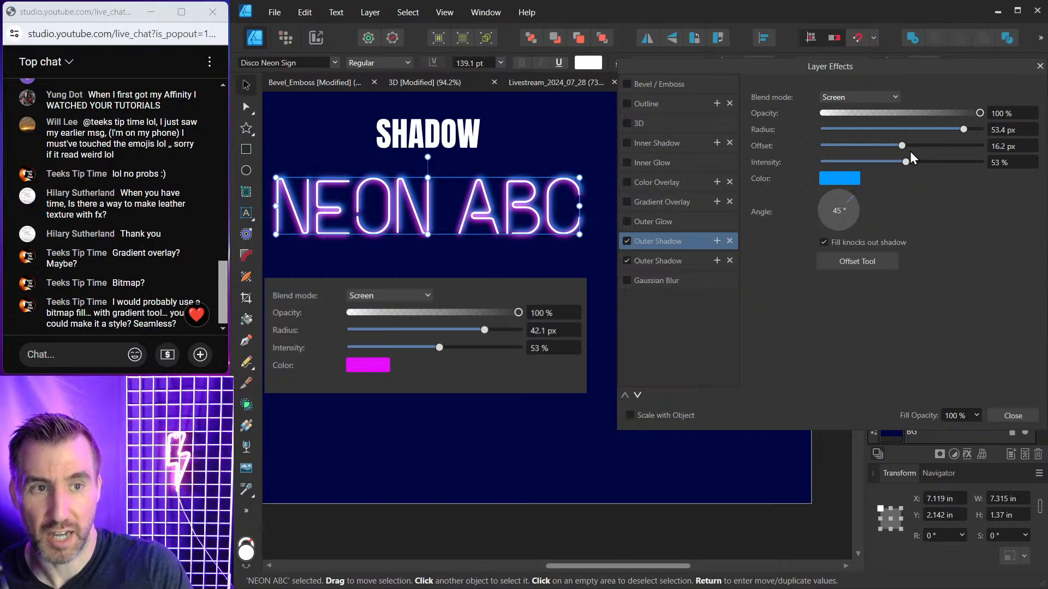
- Change the second Outer Shadow's colour to yellow and its radius to about 50.3 px
{"action": "left_click_drag", "start_coordinate": [963, 129], "coordinate": [962, 131]}
{"action": "left_click", "coordinate": [838, 179]}
{"action": "left_click_drag", "start_coordinate": [797, 251], "coordinate": [869, 316]}
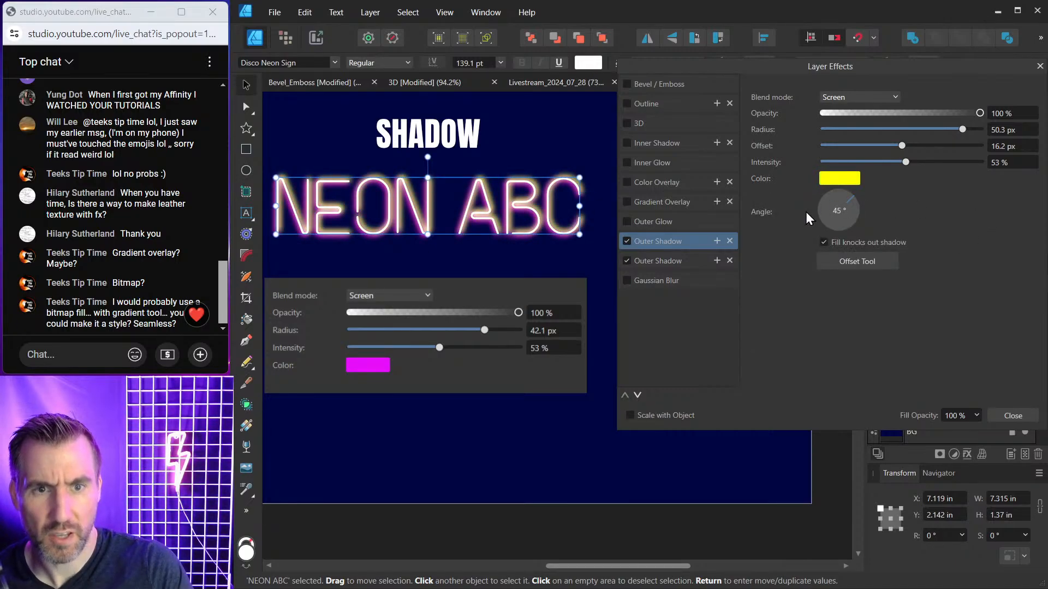
- Try a third Outer Shadow on the NEON ABC copy, and delete both added shadows, leaving only the magenta one
{"action": "left_click", "coordinate": [716, 241]}
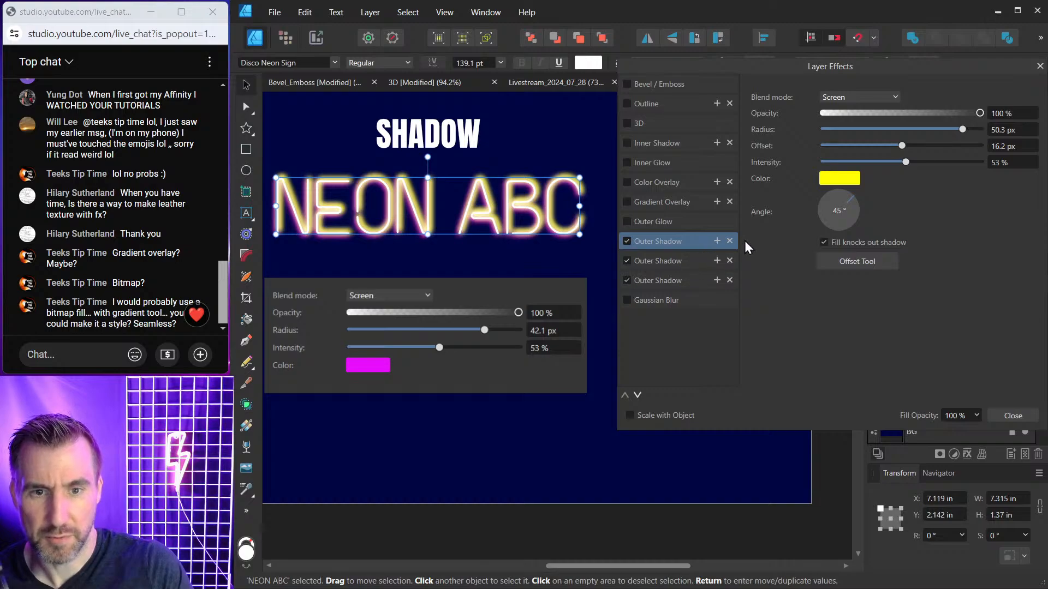
{"action": "left_click", "coordinate": [730, 260]}
{"action": "left_click", "coordinate": [729, 241]}
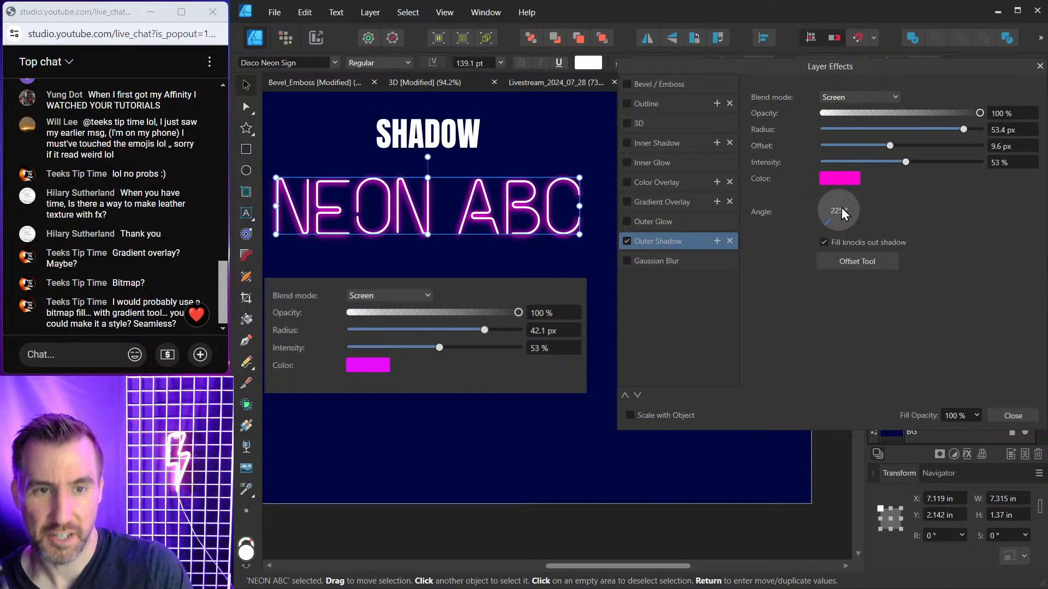
- Set the magenta Outer Shadow's angle to 135°, close the layer effects and deselect the text
{"action": "mouse_move", "coordinate": [834, 220]}
{"action": "left_mouse_down"}
{"action": "mouse_move", "coordinate": [861, 201]}
{"action": "mouse_move", "coordinate": [832, 195]}
{"action": "mouse_move", "coordinate": [836, 208]}
{"action": "left_mouse_up"}
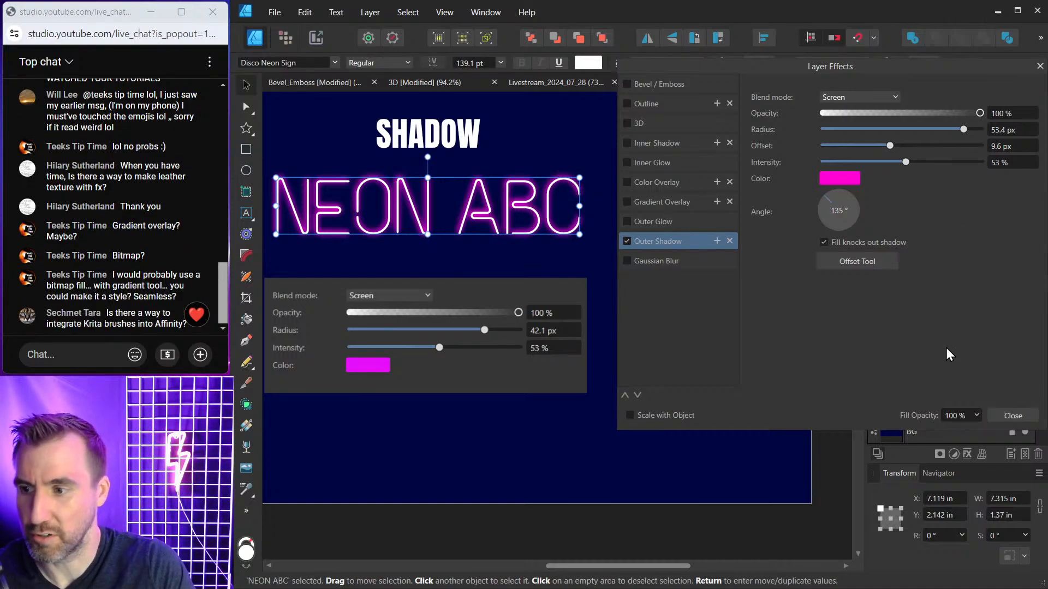
{"action": "left_click", "coordinate": [1027, 418]}
{"action": "left_click", "coordinate": [680, 226]}
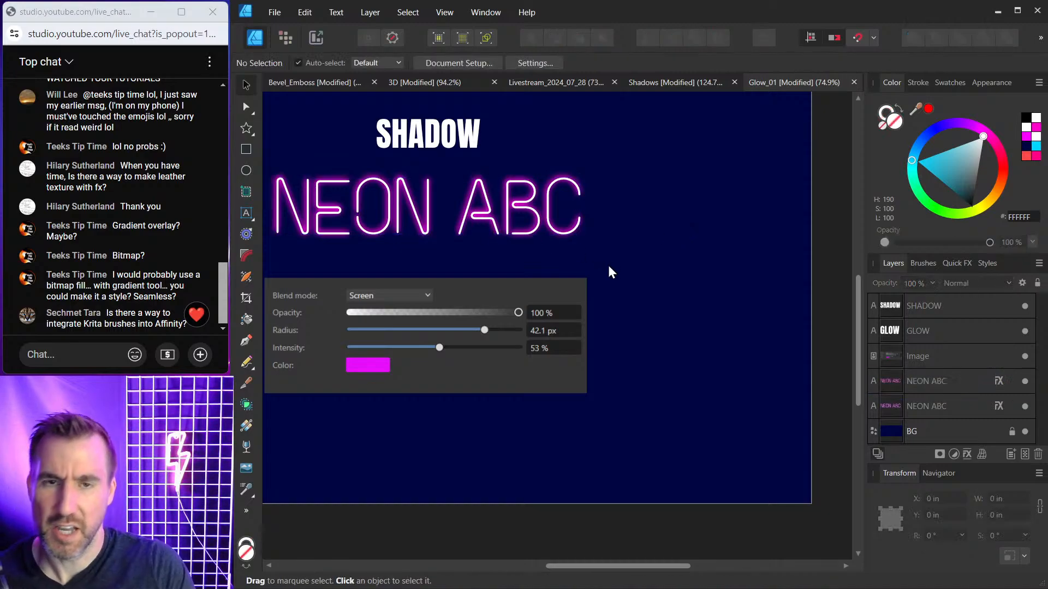
- Close the Shadows and Glow_01 documents without saving their changes
{"action": "left_click", "coordinate": [719, 81]}
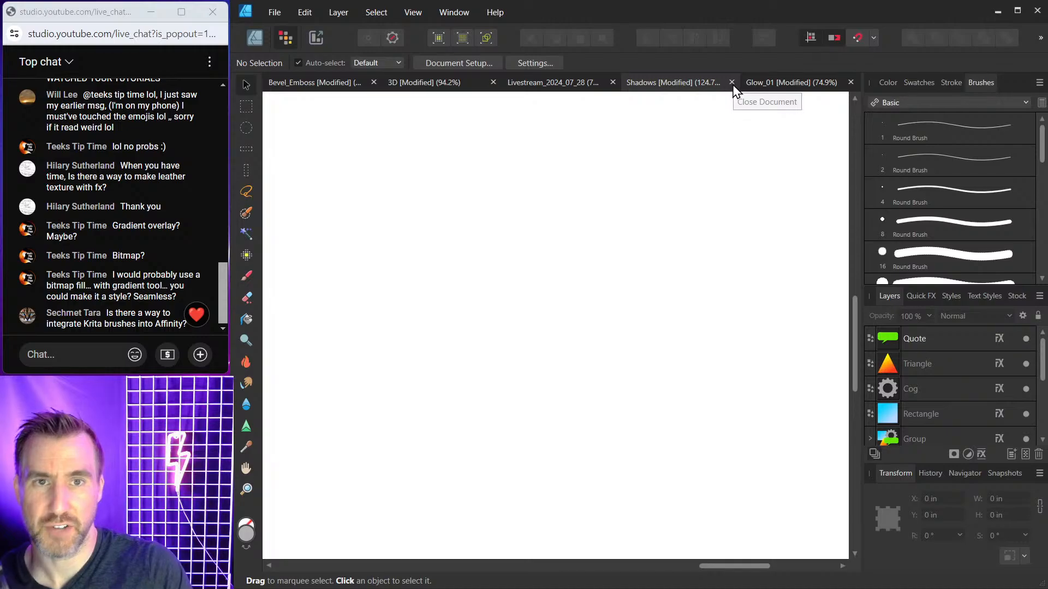
{"action": "left_click", "coordinate": [731, 82]}
{"action": "left_click", "coordinate": [648, 312]}
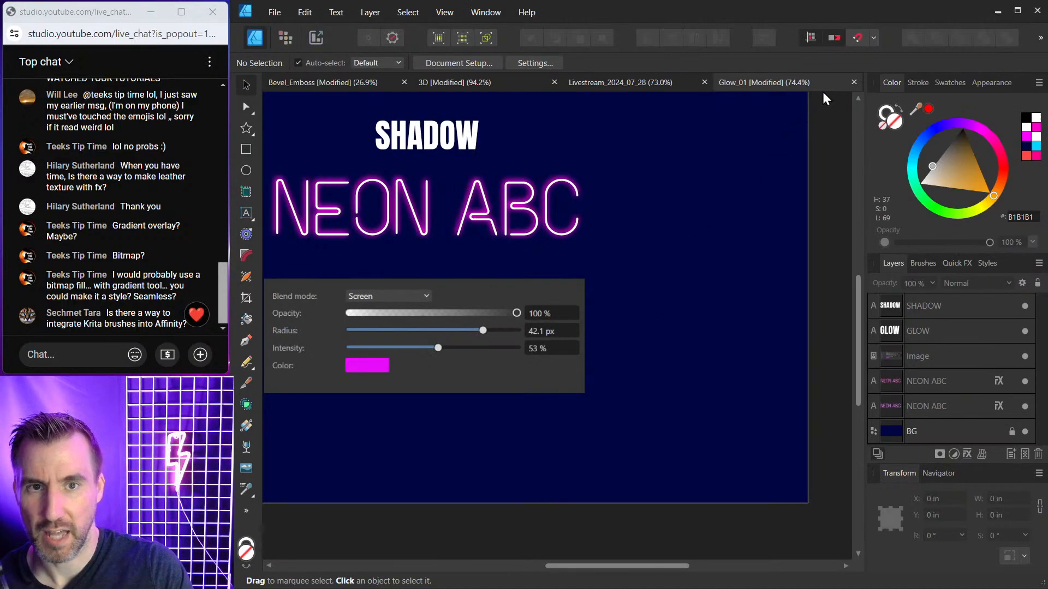
{"action": "left_click", "coordinate": [854, 82]}
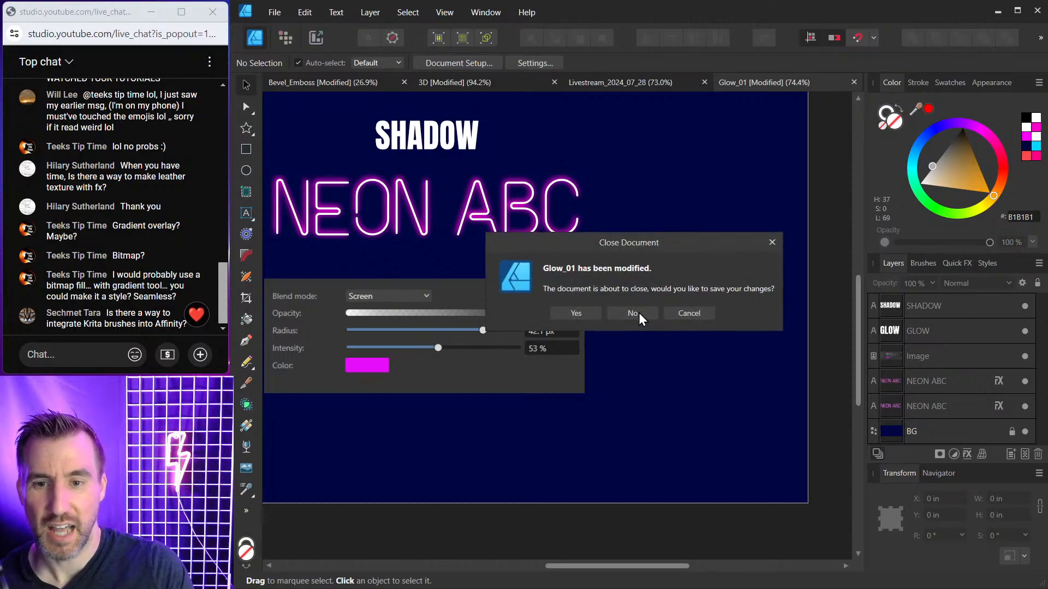
{"action": "left_click", "coordinate": [632, 314]}
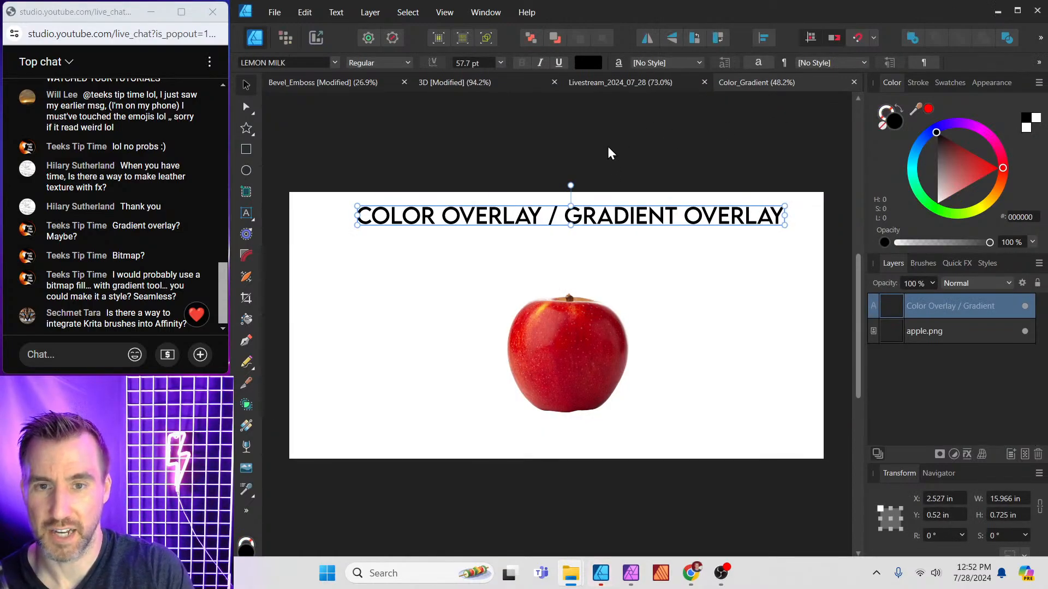
- Draw a rectangle about 21.2 in wide and 11.4 in high over the entire Color_Gradient page, above the apple image
{"action": "left_click", "coordinate": [612, 157]}
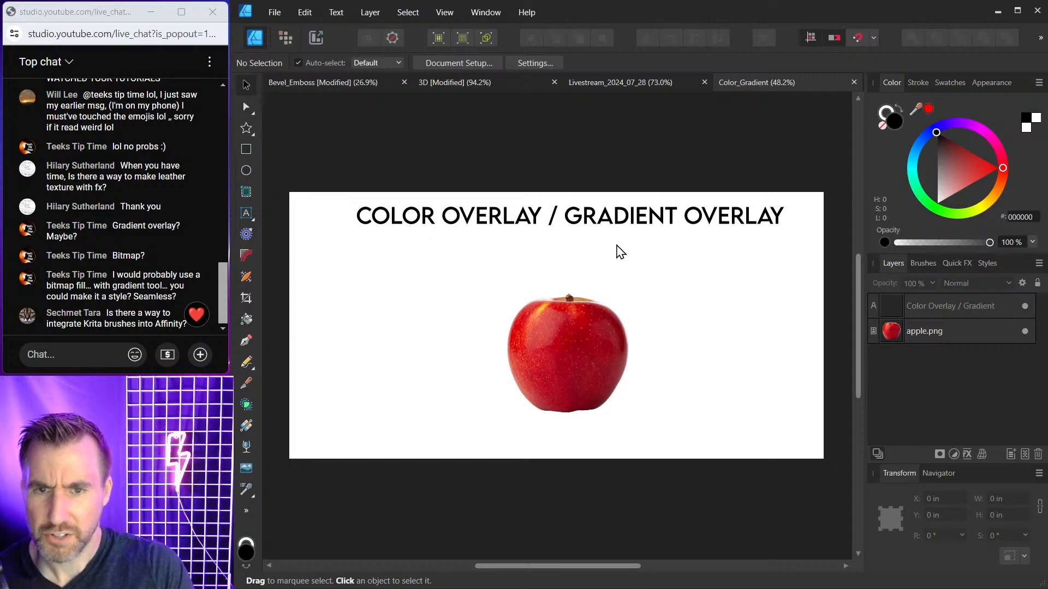
{"action": "scroll", "coordinate": [627, 264], "scroll_direction": "up", "scroll_amount": 2, "text": "ctrl"}
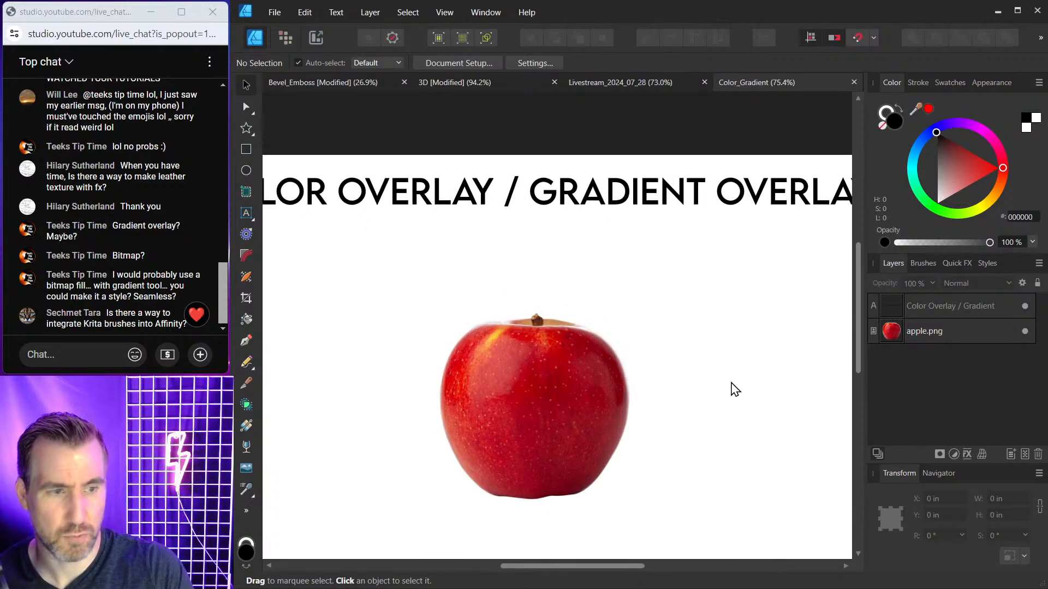
{"action": "scroll", "coordinate": [622, 273], "scroll_direction": "down", "scroll_amount": 1}
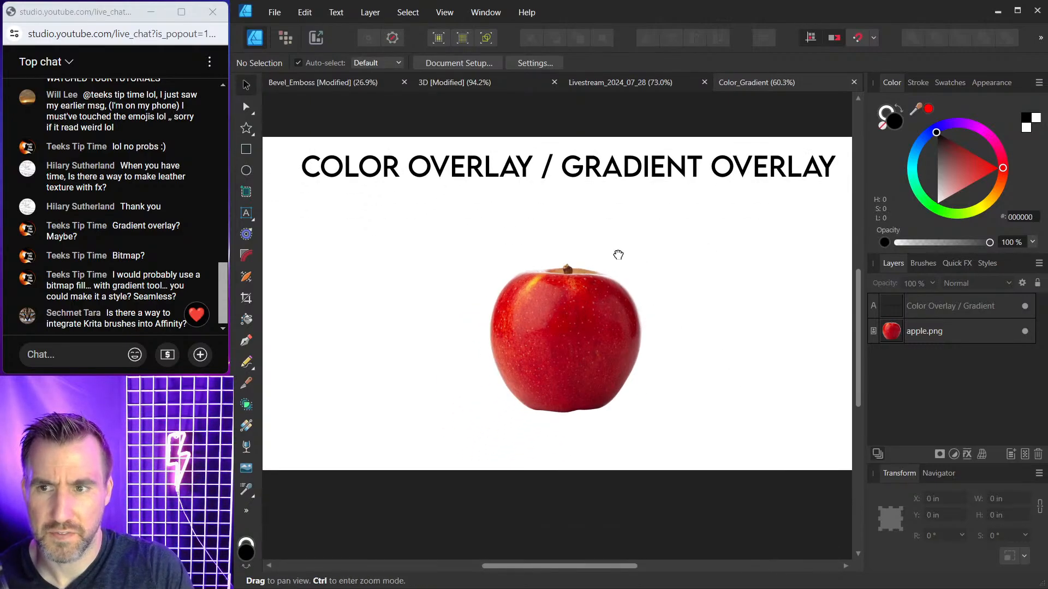
{"action": "left_click_drag", "start_coordinate": [618, 255], "coordinate": [602, 253]}
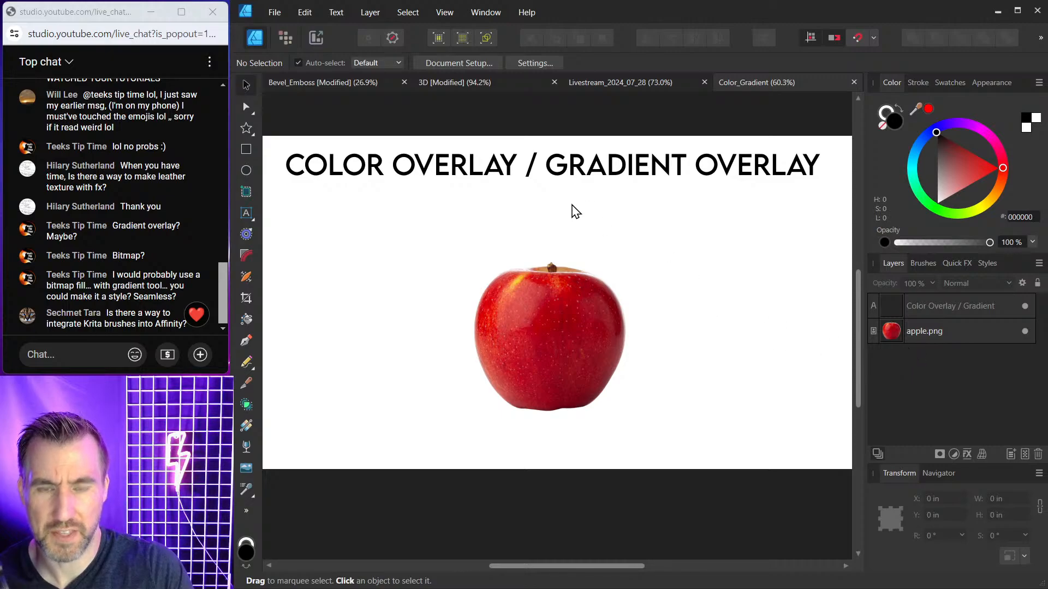
{"action": "left_click", "coordinate": [580, 315]}
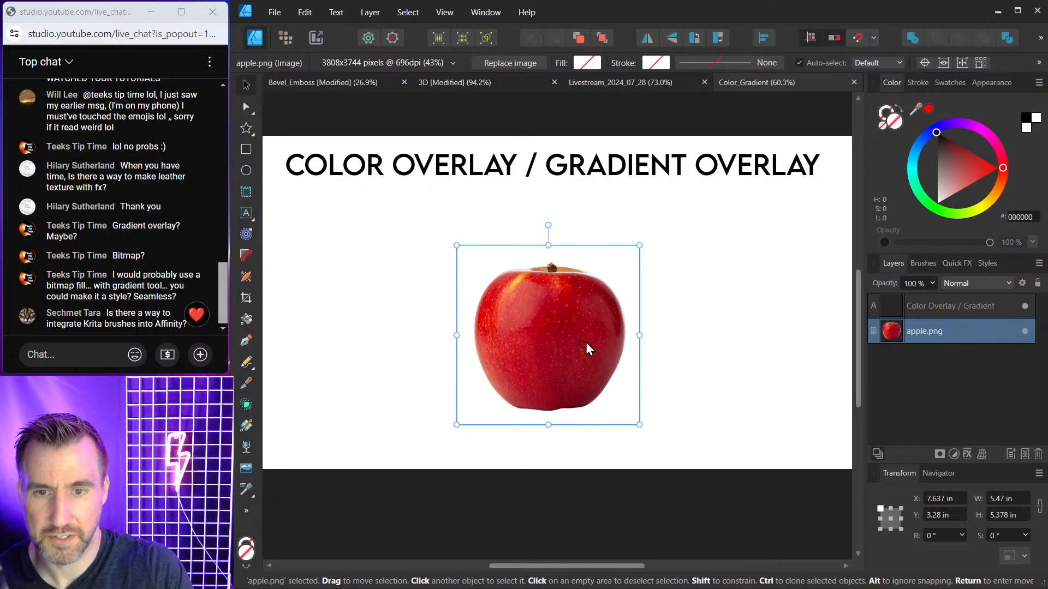
{"action": "left_click", "coordinate": [246, 149]}
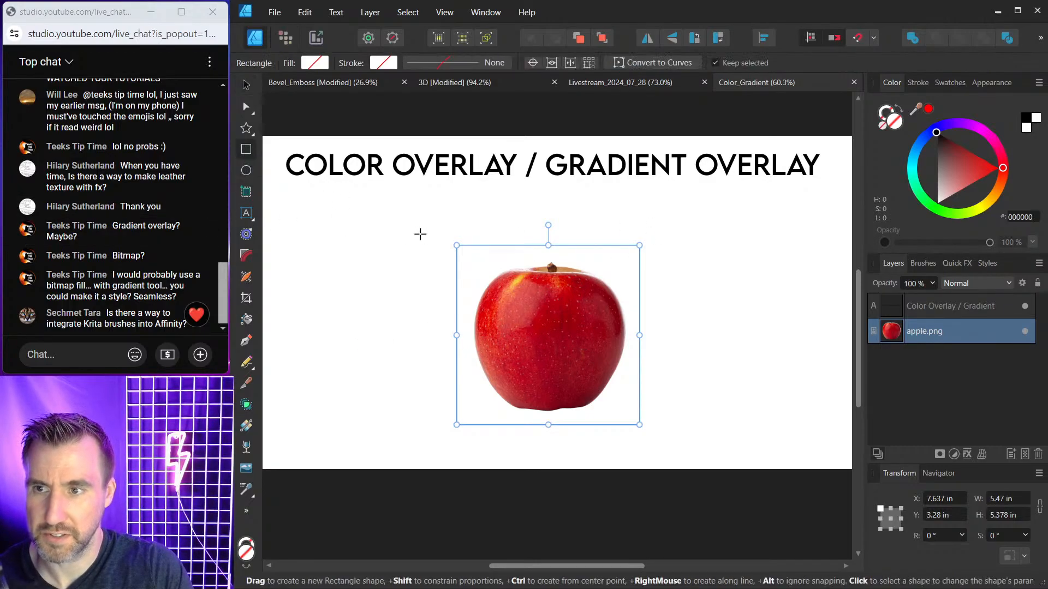
{"action": "scroll", "coordinate": [421, 234], "scroll_direction": "down", "scroll_amount": 3}
{"action": "left_click_drag", "start_coordinate": [275, 163], "coordinate": [728, 407]}
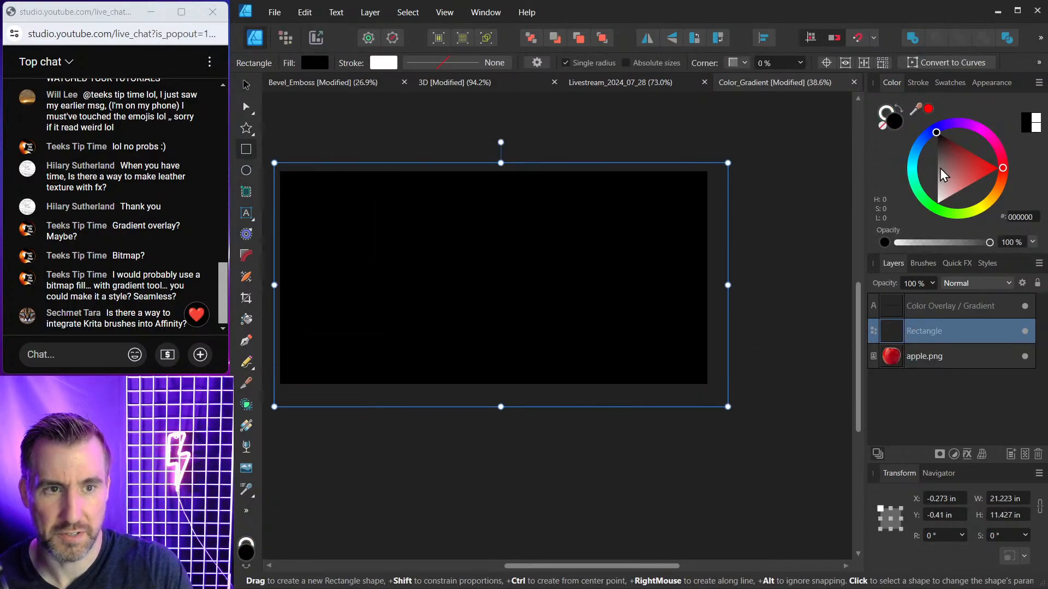
- Fill the rectangle with mid-grey #959595, send it behind the apple image and deselect it
{"action": "left_click_drag", "start_coordinate": [940, 169], "coordinate": [919, 172]}
{"action": "left_click", "coordinate": [531, 38]}
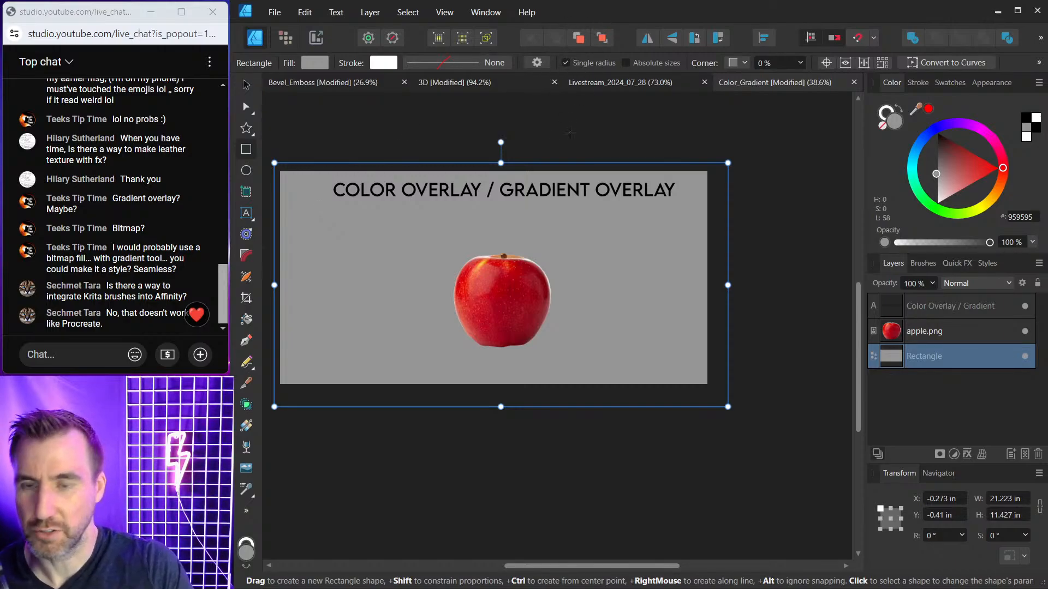
{"action": "left_click", "coordinate": [247, 85]}
{"action": "left_click", "coordinate": [403, 141]}
- Apply a green Color Overlay effect to the apple image, compare it with the original, and reopen the overlay's settings
{"action": "left_click_drag", "start_coordinate": [529, 270], "coordinate": [533, 255]}
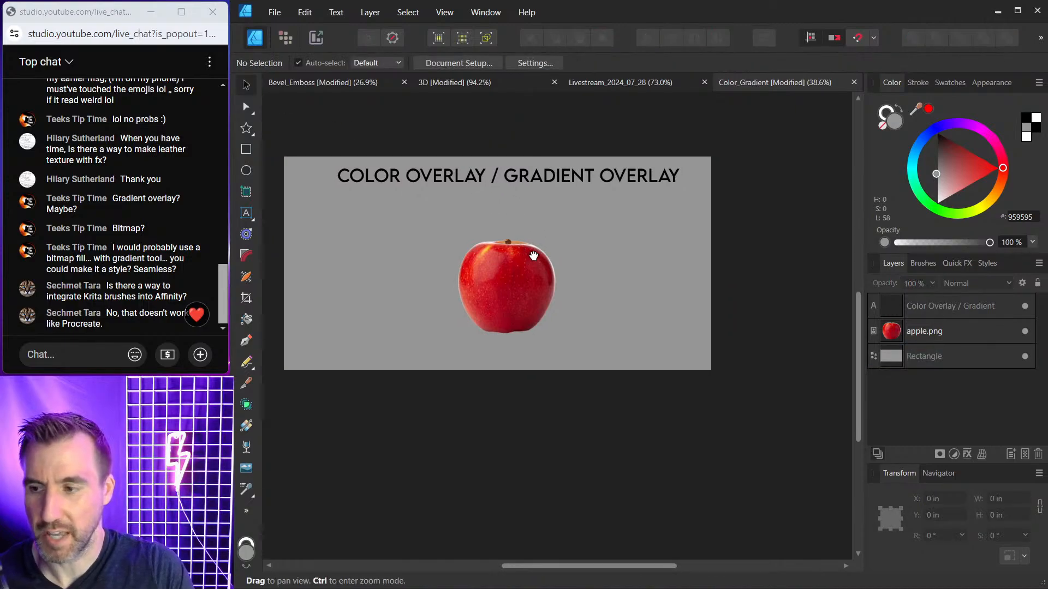
{"action": "scroll", "coordinate": [534, 256], "scroll_direction": "up", "scroll_amount": 3}
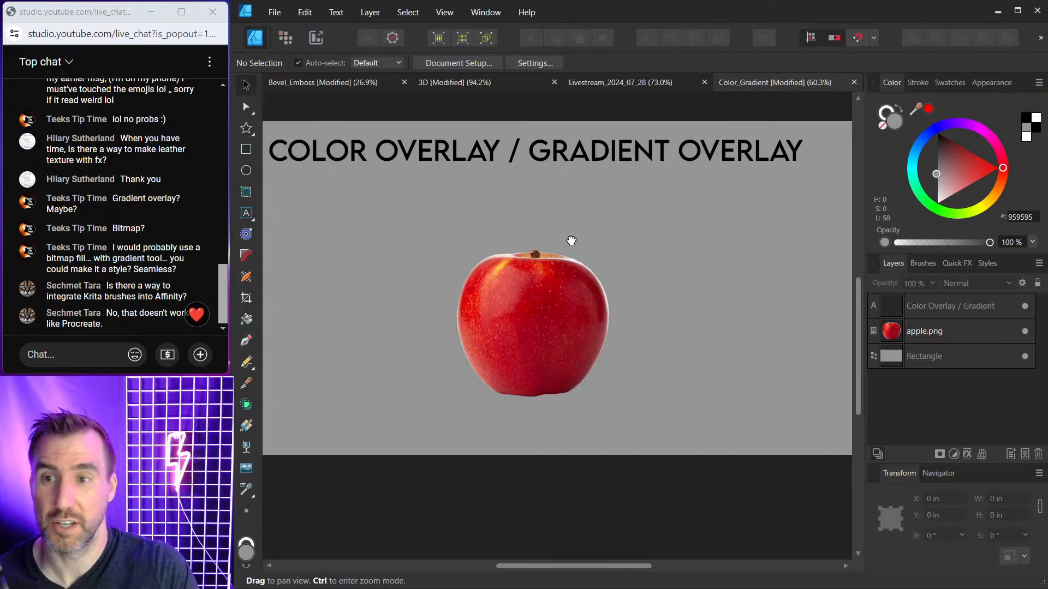
{"action": "left_click_drag", "start_coordinate": [568, 238], "coordinate": [572, 233]}
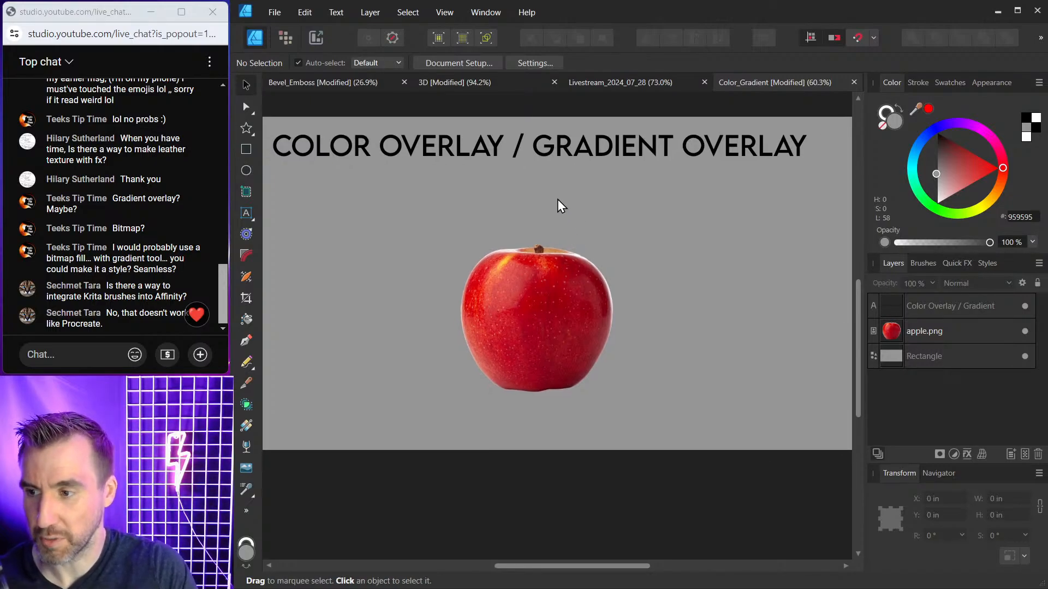
{"action": "left_click", "coordinate": [930, 334]}
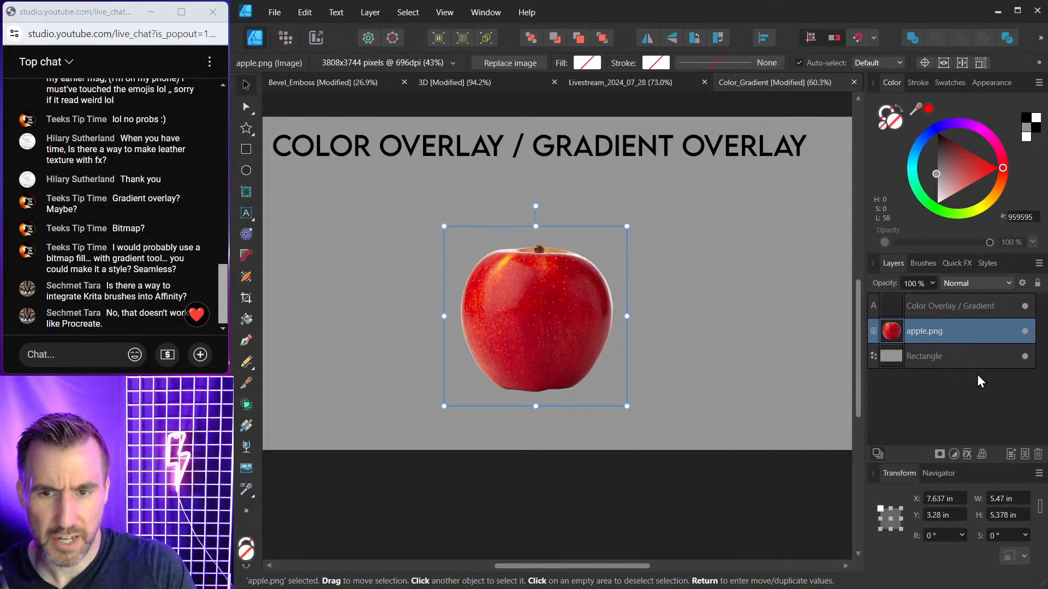
{"action": "left_click", "coordinate": [964, 454]}
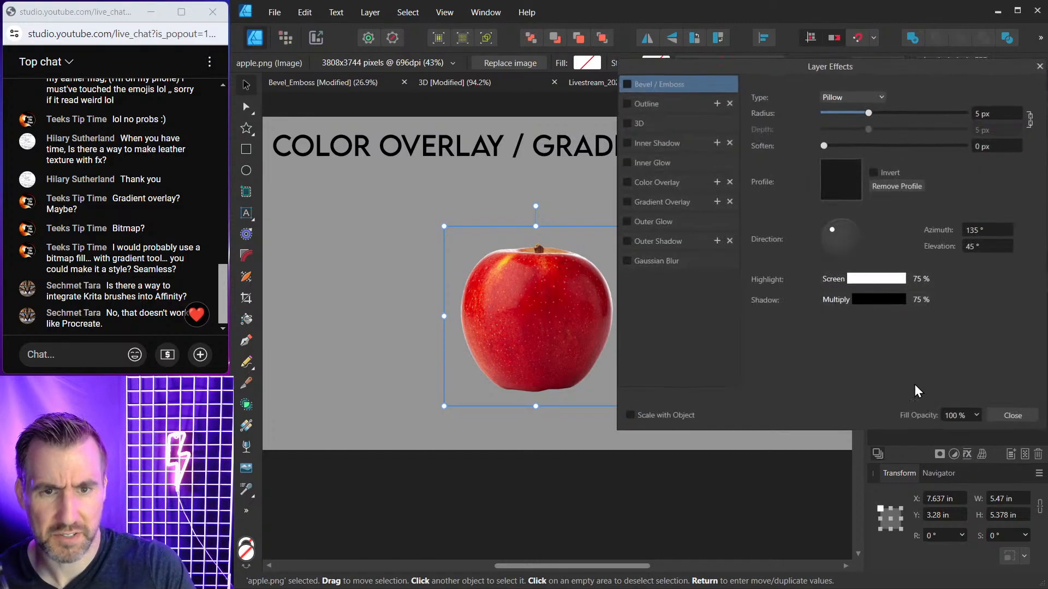
{"action": "left_click", "coordinate": [627, 183]}
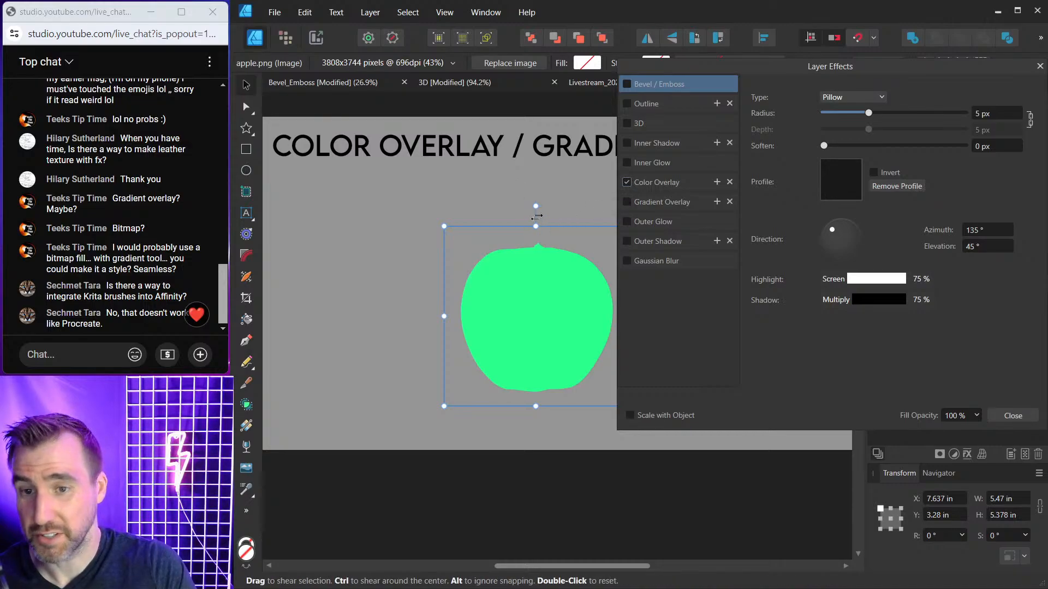
{"action": "key", "text": "ctrl+z"}
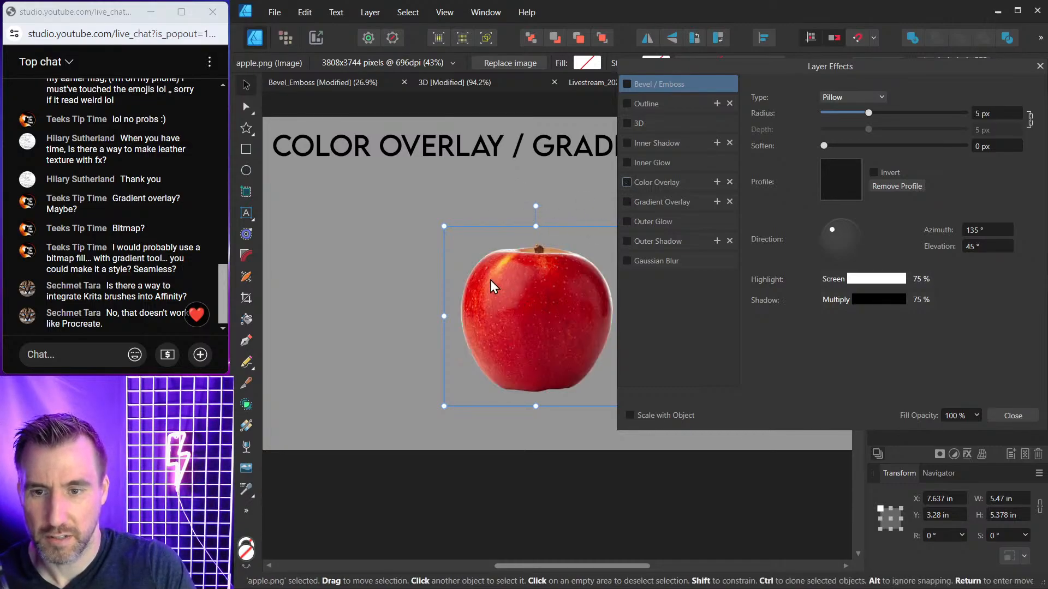
{"action": "key", "text": "ctrl+y"}
{"action": "left_click", "coordinate": [1015, 417]}
{"action": "scroll", "coordinate": [709, 332], "scroll_direction": "right", "scroll_amount": 3}
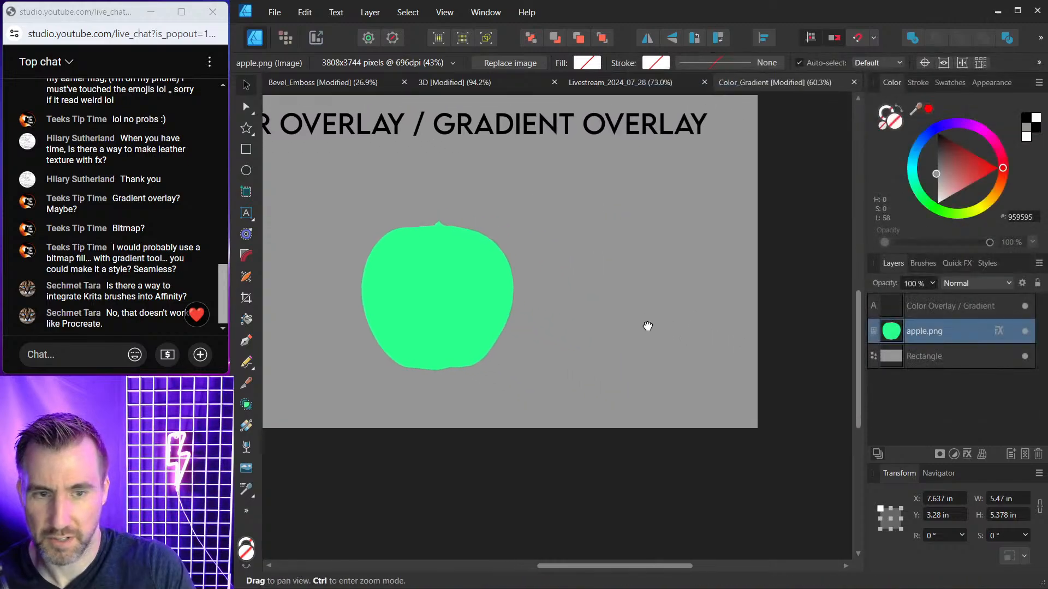
{"action": "left_click", "coordinate": [997, 331]}
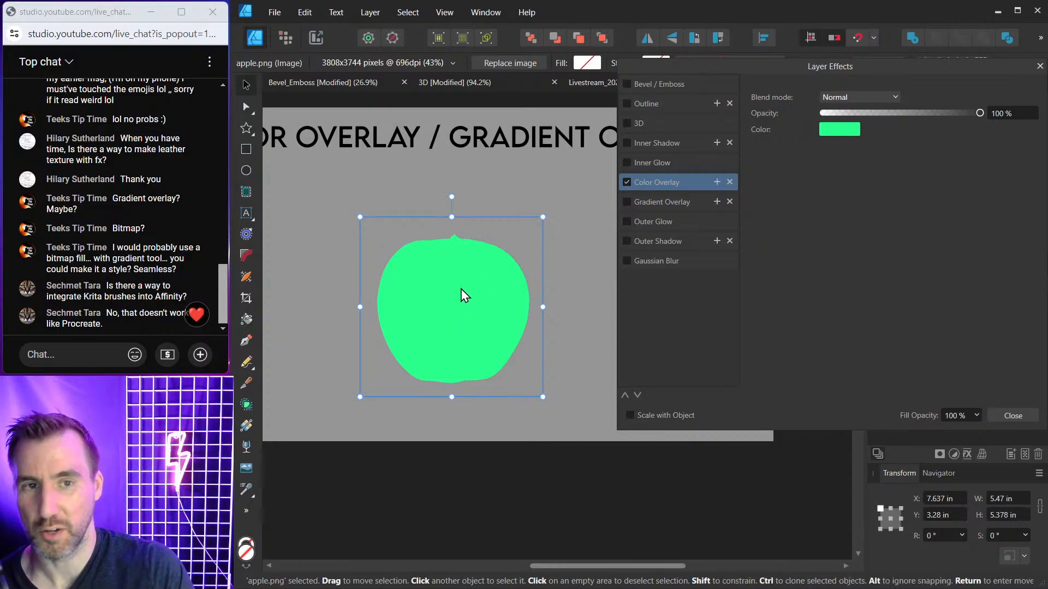
- Set the apple's Color Overlay to the Soft Light blend mode and change its colour to golden yellow #FFC329
{"action": "left_click", "coordinate": [863, 98]}
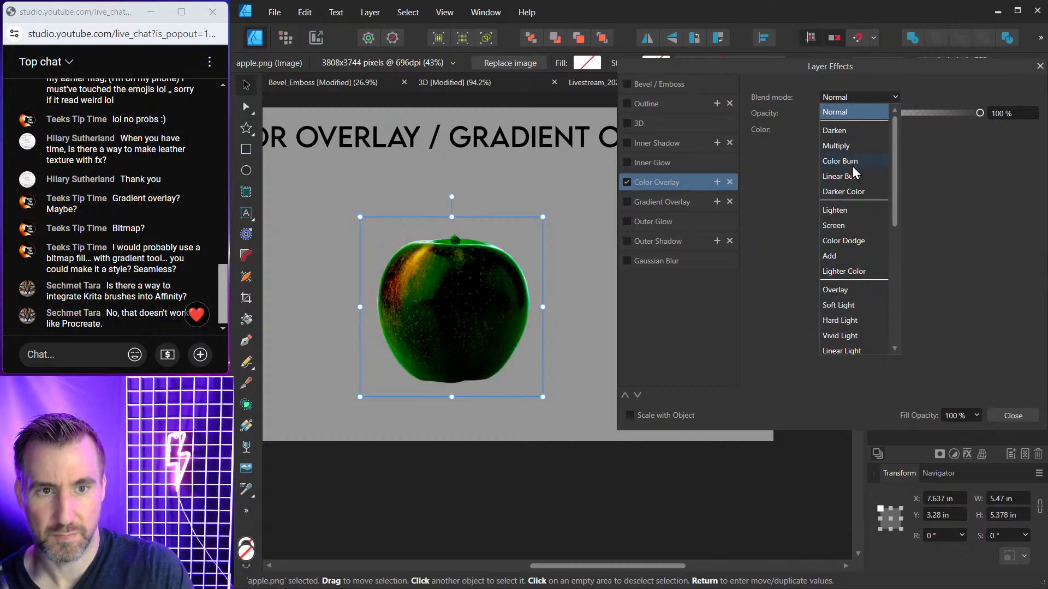
{"action": "left_click", "coordinate": [854, 308]}
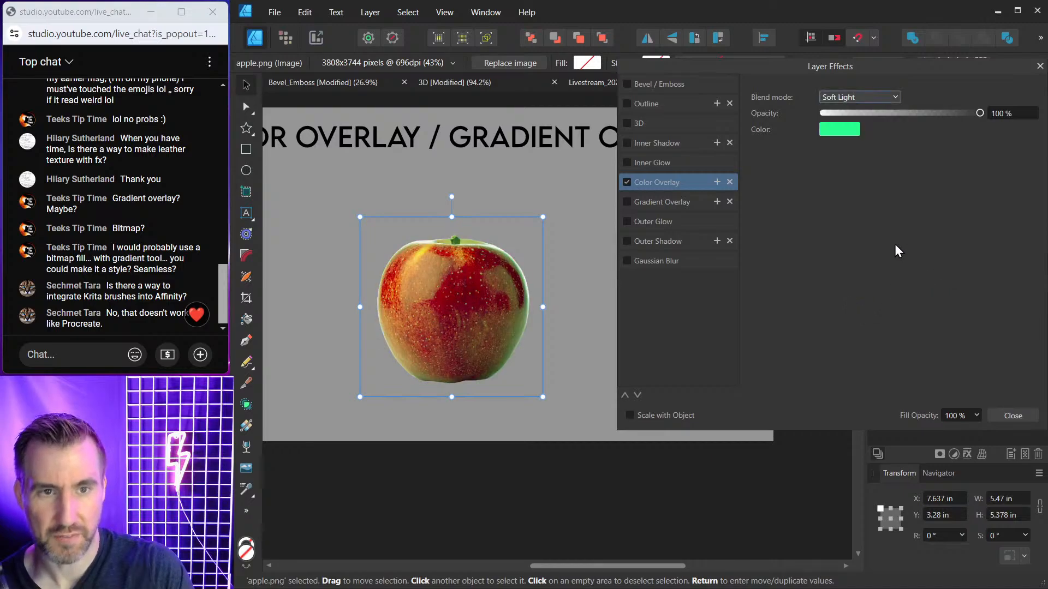
{"action": "left_click", "coordinate": [839, 130]}
{"action": "left_click_drag", "start_coordinate": [852, 173], "coordinate": [873, 250]}
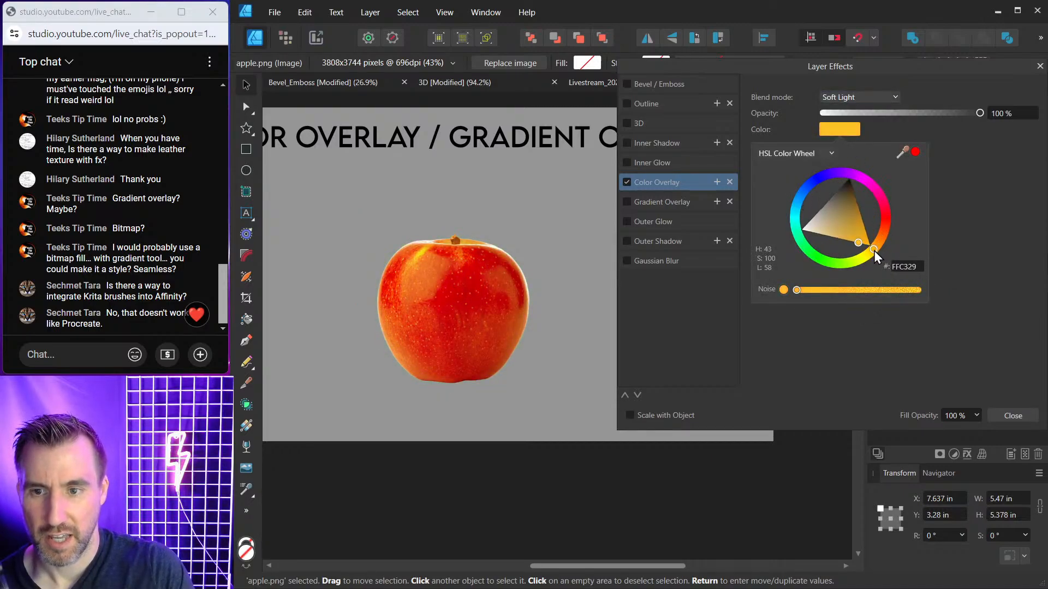
{"action": "left_click", "coordinate": [979, 236]}
- Keep the apple's Color Overlay at 100% opacity and set its blend mode back to Normal
{"action": "mouse_move", "coordinate": [979, 114]}
{"action": "left_mouse_down"}
{"action": "mouse_move", "coordinate": [809, 110]}
{"action": "mouse_move", "coordinate": [959, 139]}
{"action": "mouse_move", "coordinate": [990, 126]}
{"action": "left_mouse_up"}
{"action": "left_click", "coordinate": [833, 96]}
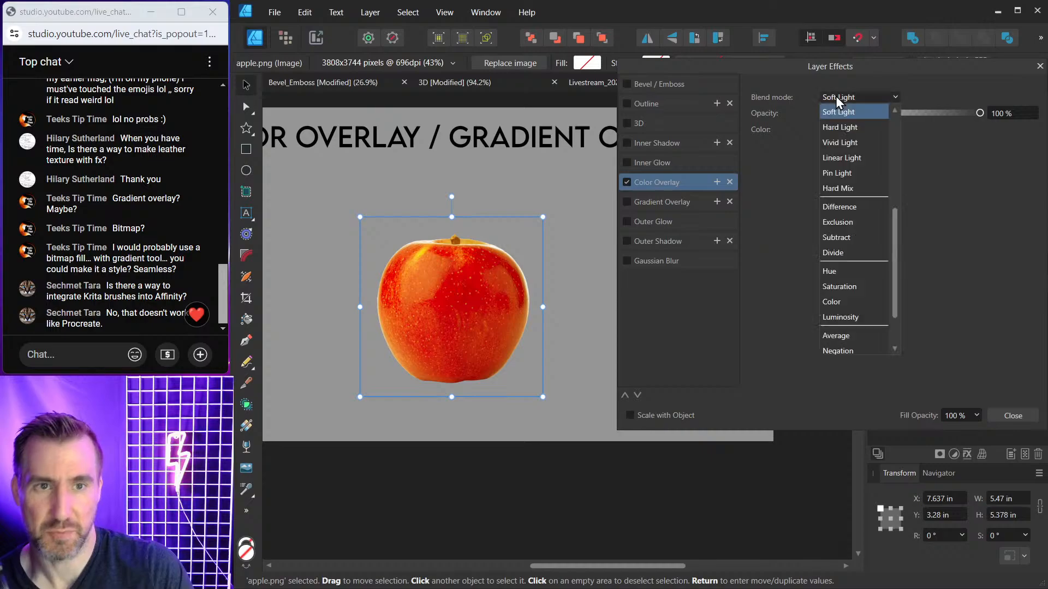
{"action": "scroll", "coordinate": [843, 142], "scroll_direction": "up", "scroll_amount": 4}
{"action": "left_click", "coordinate": [837, 111]}
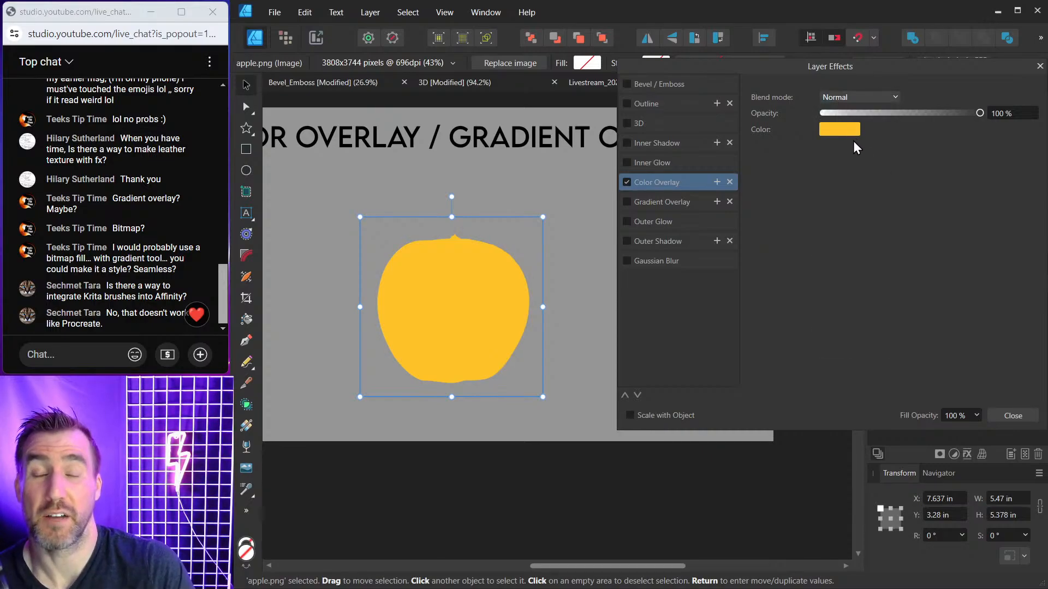
- Copy the cat image from the Bevel_Emboss document, paste it into Color_Gradient and place it to the right of the apple
{"action": "left_click", "coordinate": [491, 82]}
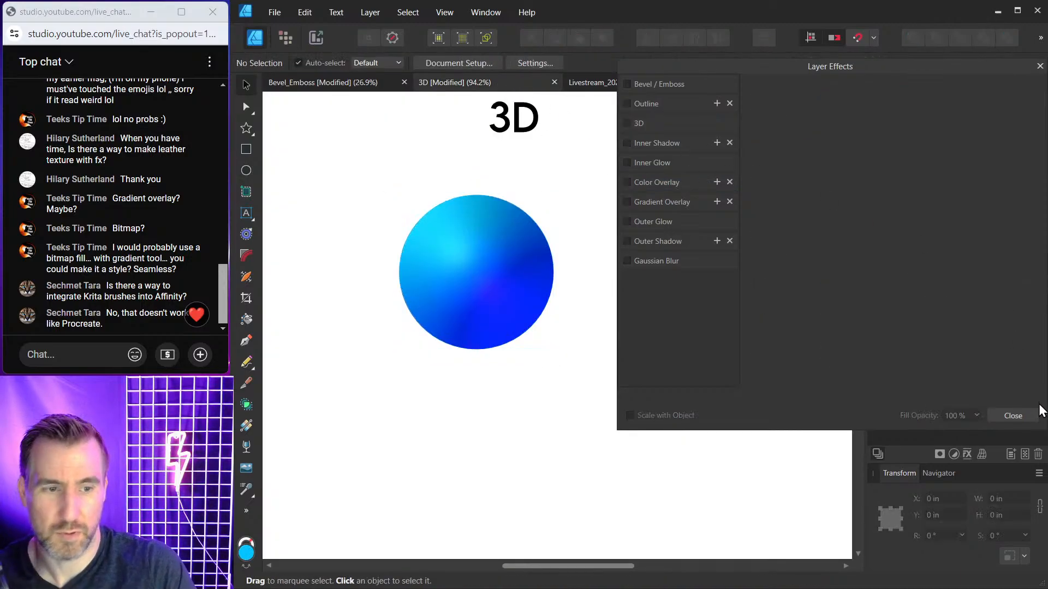
{"action": "left_click", "coordinate": [1029, 419]}
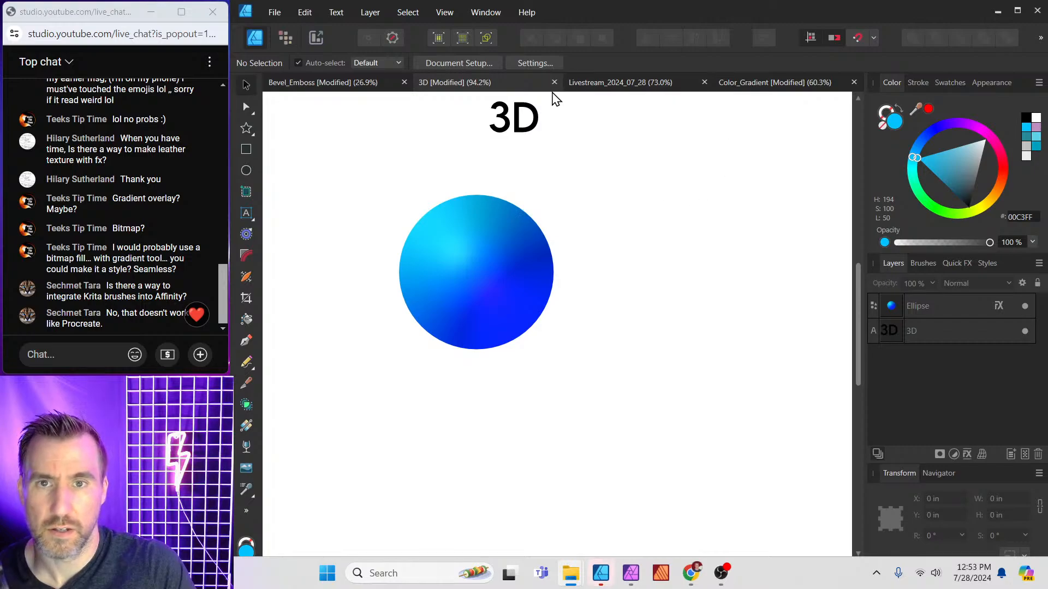
{"action": "left_click", "coordinate": [327, 83]}
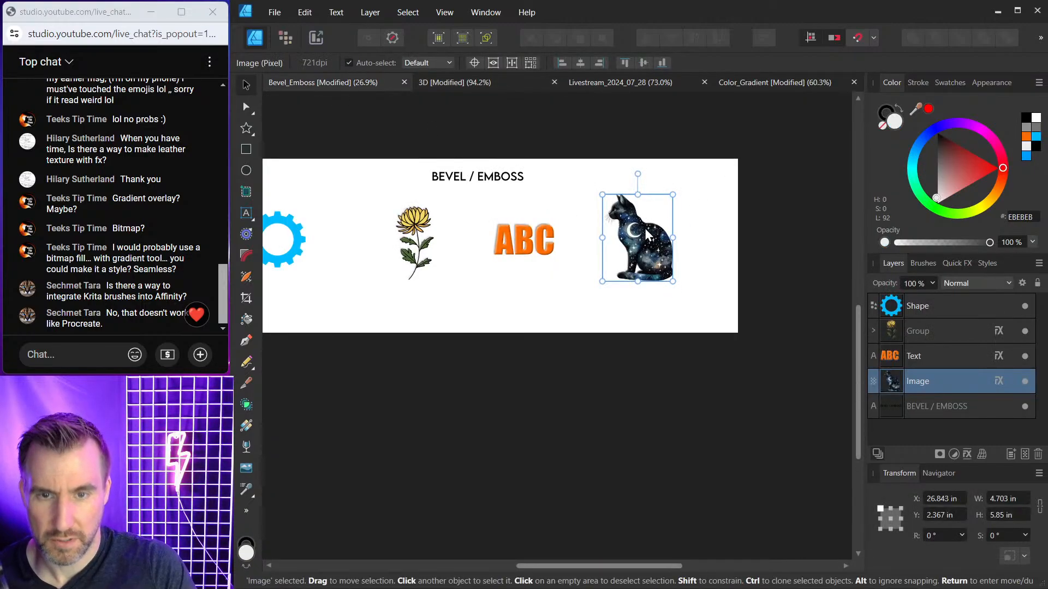
{"action": "left_click", "coordinate": [735, 81]}
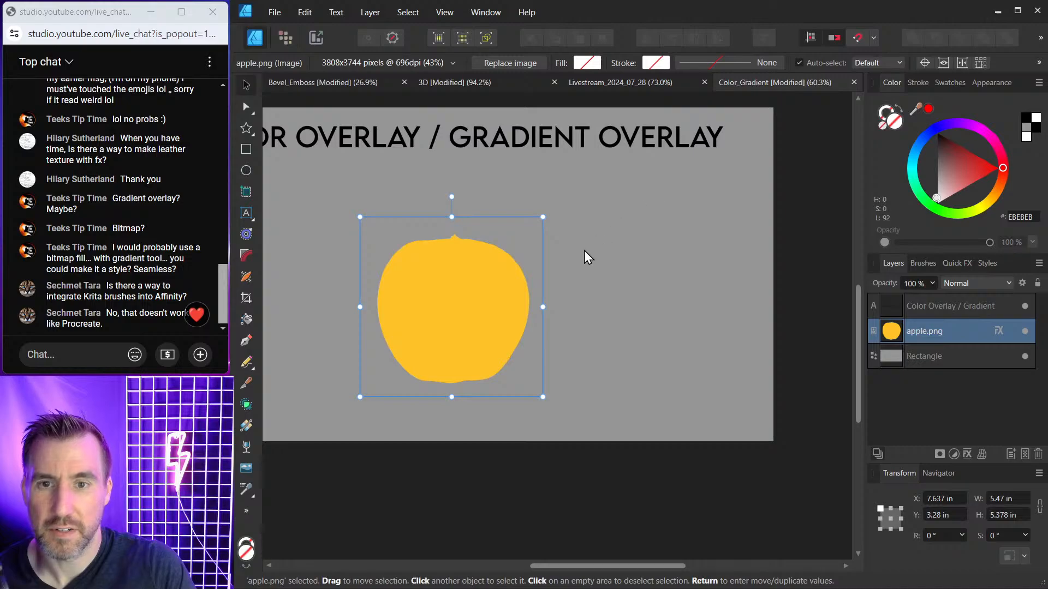
{"action": "key", "text": "ctrl+v"}
{"action": "left_click_drag", "start_coordinate": [394, 194], "coordinate": [594, 221]}
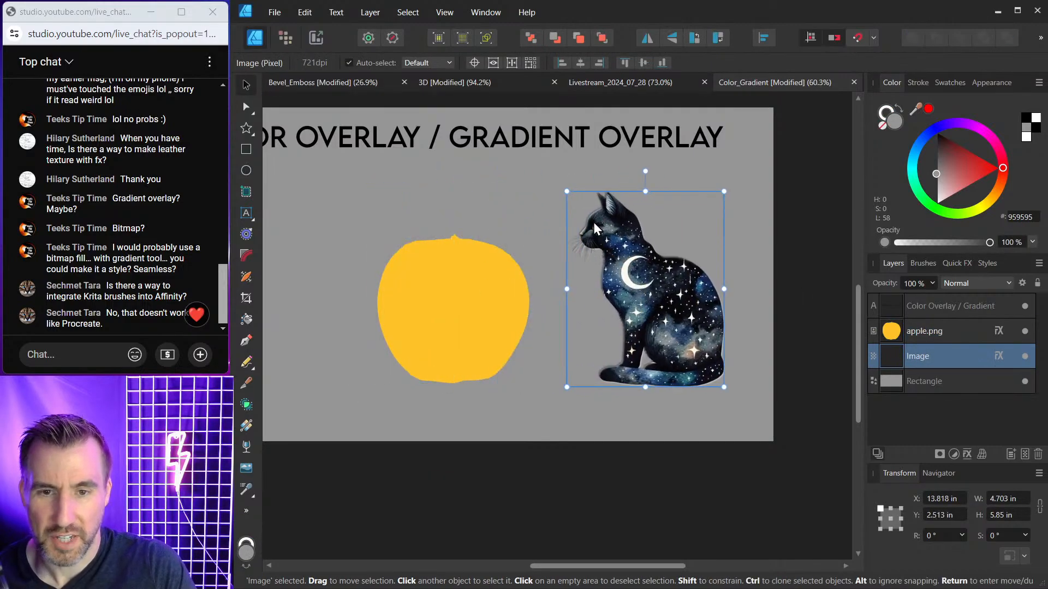
- Turn off the Bevel / Emboss effect on the cat image
{"action": "left_click", "coordinate": [998, 355]}
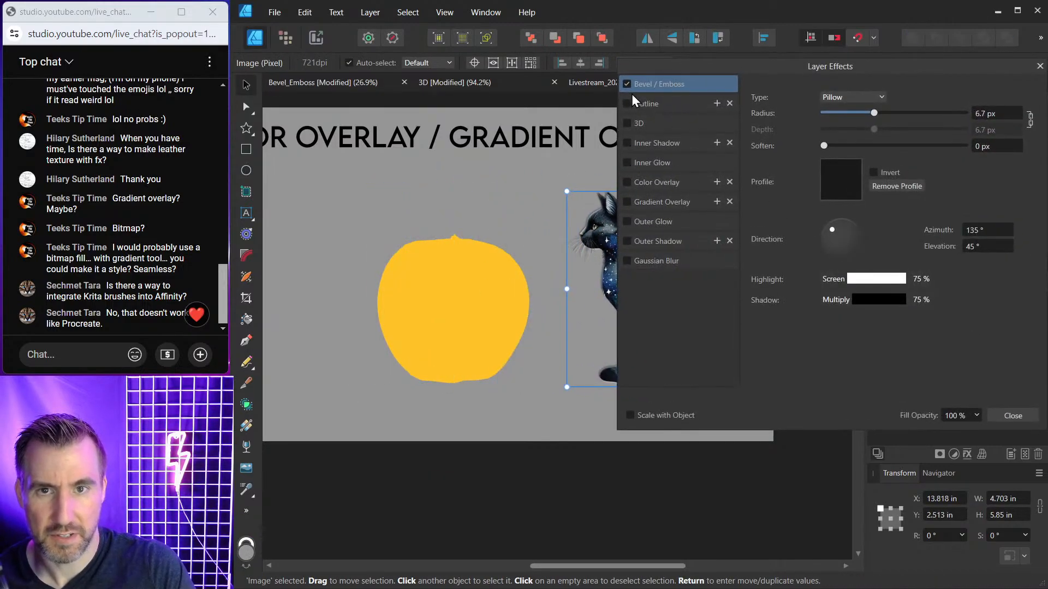
{"action": "left_click_drag", "start_coordinate": [532, 206], "coordinate": [371, 184]}
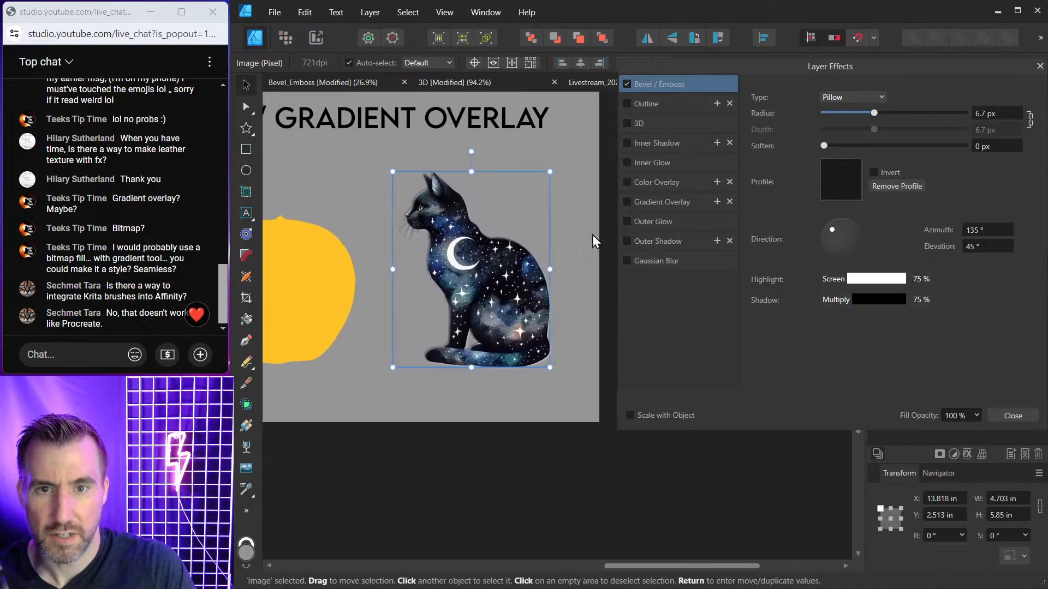
{"action": "left_click", "coordinate": [626, 84]}
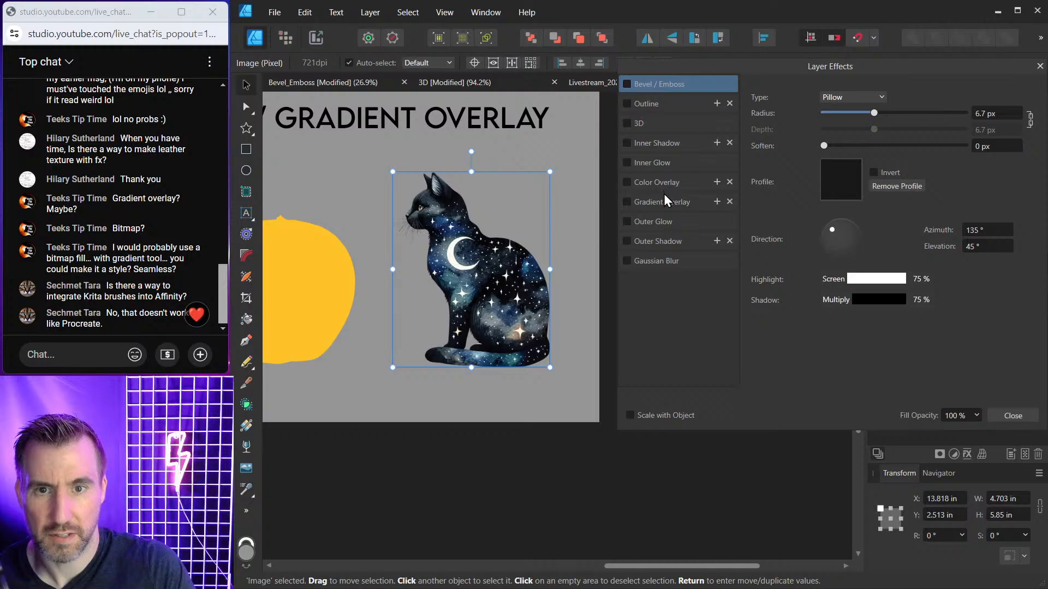
- Apply a black Color Overlay at 100% opacity to the cat image and compare it with the original
{"action": "left_click", "coordinate": [627, 183]}
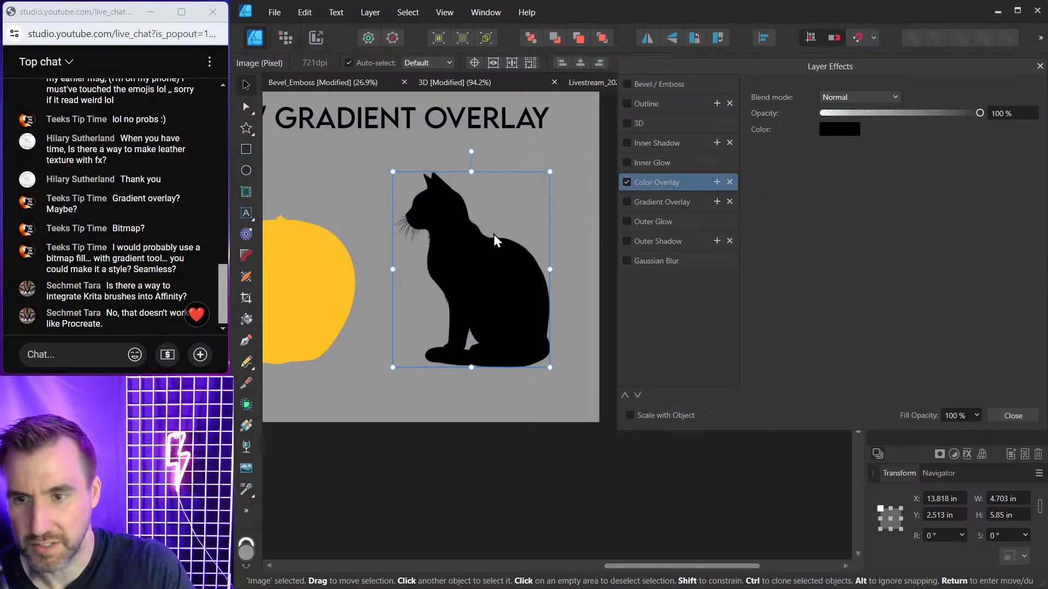
{"action": "scroll", "coordinate": [464, 225], "scroll_direction": "up", "scroll_amount": 1}
{"action": "left_click", "coordinate": [630, 181]}
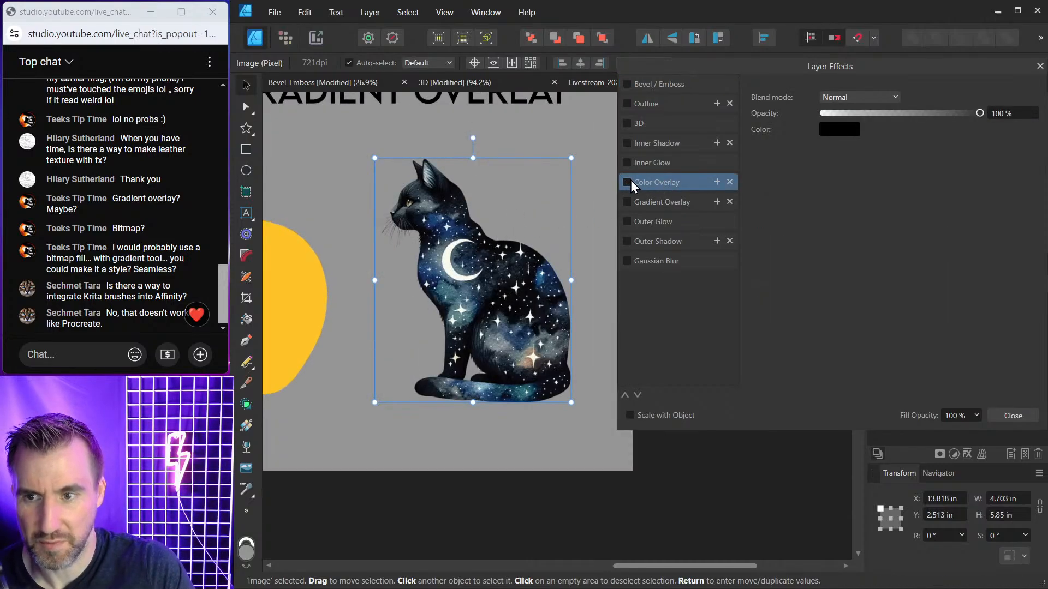
{"action": "left_click", "coordinate": [630, 181]}
{"action": "left_click", "coordinate": [630, 181]}
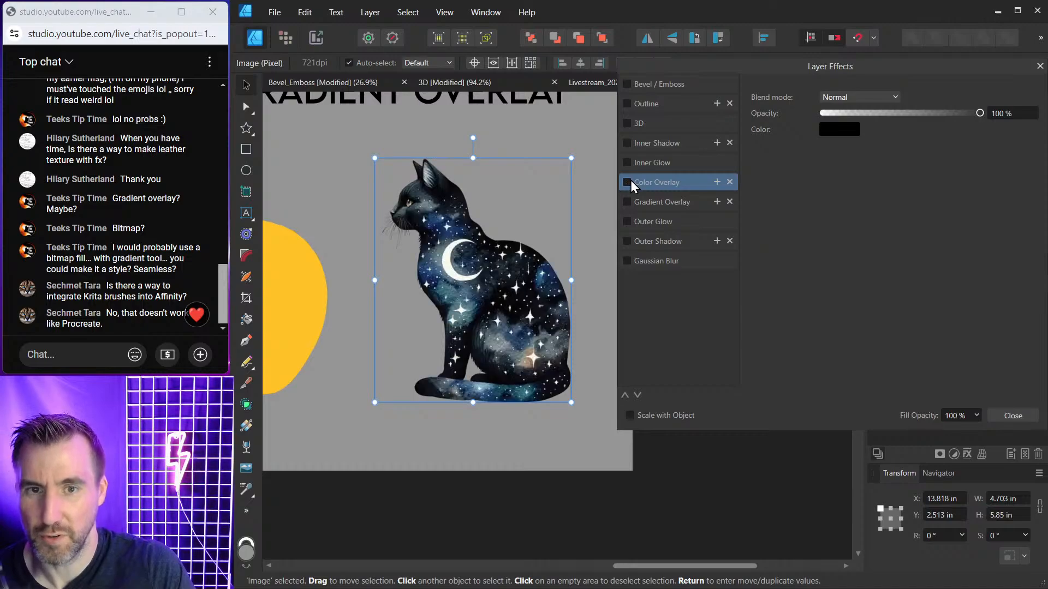
{"action": "left_click", "coordinate": [630, 182]}
- Try violet #5600FF for the cat's Color Overlay, return it to black #000000 and turn the overlay off
{"action": "left_click", "coordinate": [845, 133]}
{"action": "left_click_drag", "start_coordinate": [839, 173], "coordinate": [831, 174]}
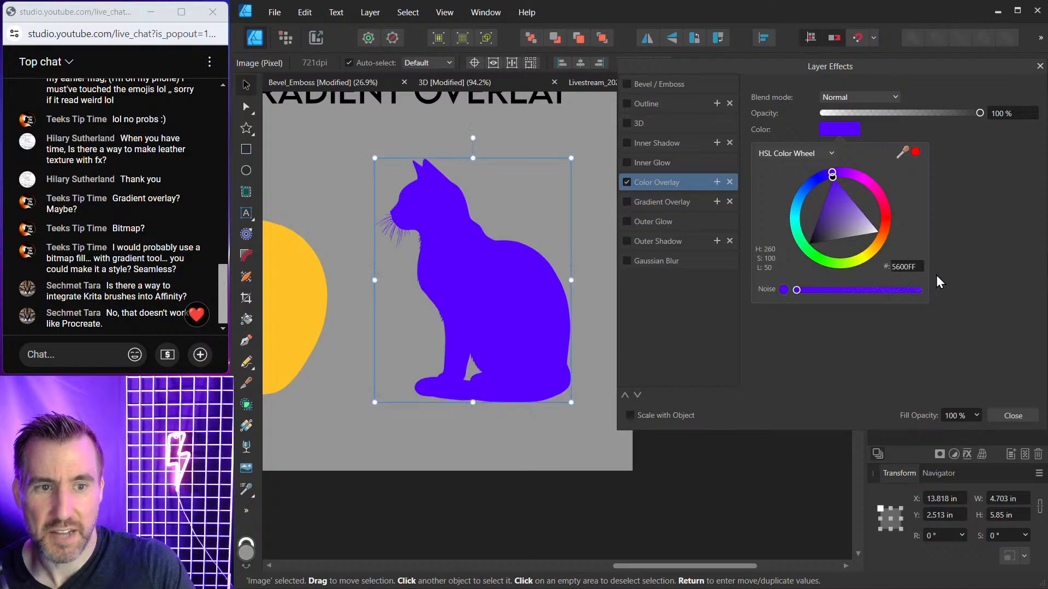
{"action": "left_click_drag", "start_coordinate": [816, 235], "coordinate": [804, 280]}
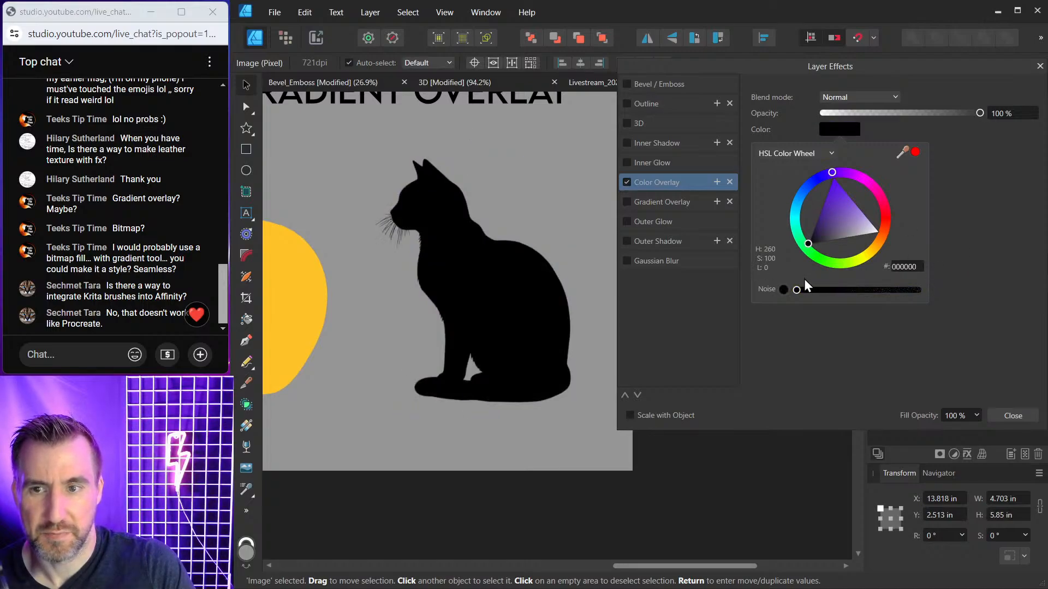
{"action": "left_click", "coordinate": [972, 205]}
{"action": "left_click", "coordinate": [624, 180]}
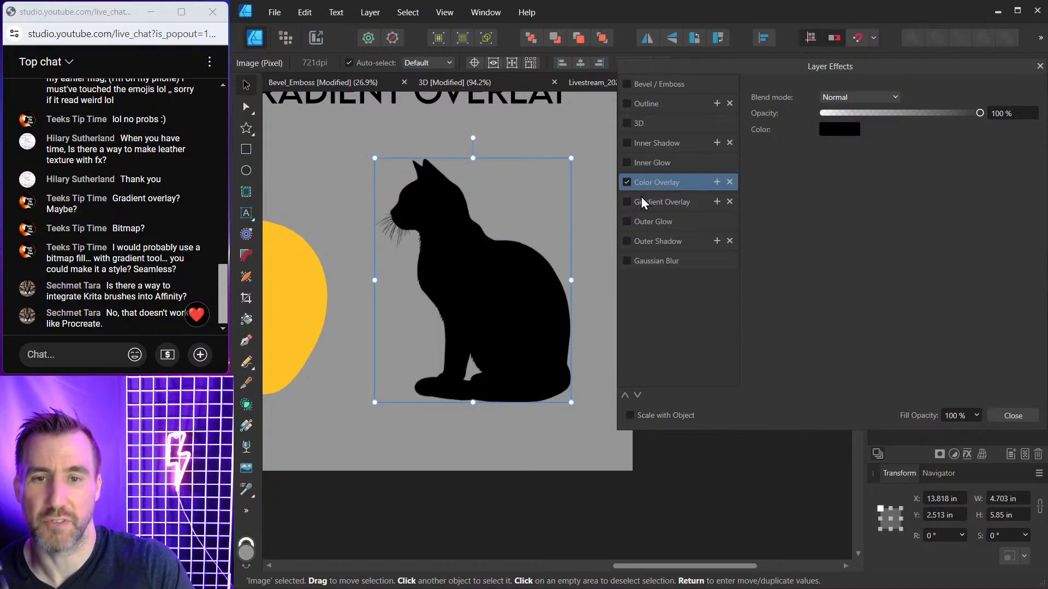
- Apply a Radial Gradient Overlay to the cat image with Scale X 172% and Offset X -5%
{"action": "left_click", "coordinate": [641, 196]}
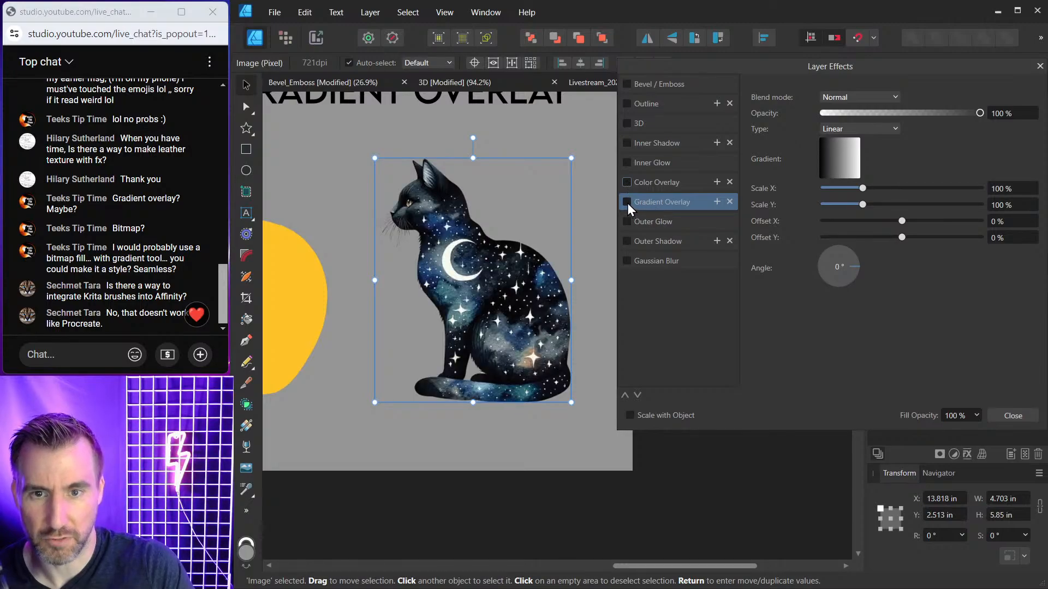
{"action": "left_click", "coordinate": [626, 202]}
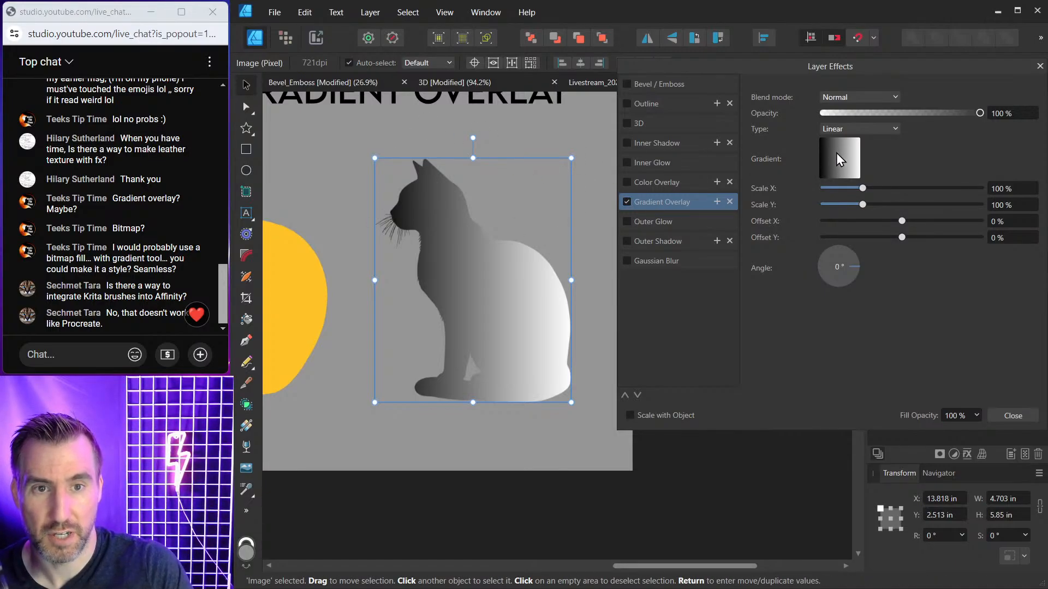
{"action": "left_click", "coordinate": [857, 127]}
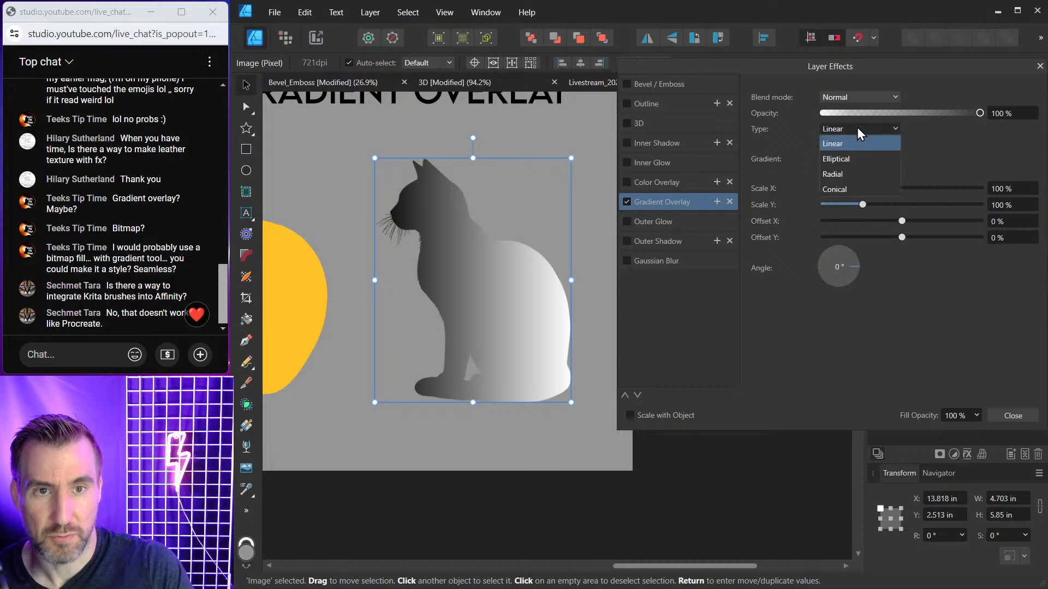
{"action": "left_click", "coordinate": [846, 174]}
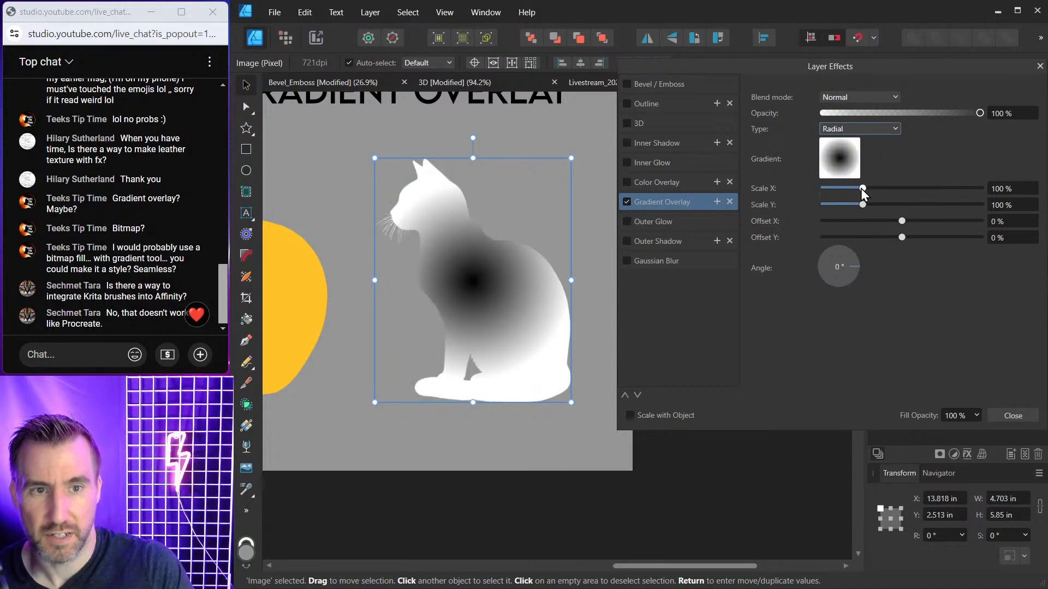
{"action": "left_click_drag", "start_coordinate": [862, 189], "coordinate": [900, 226]}
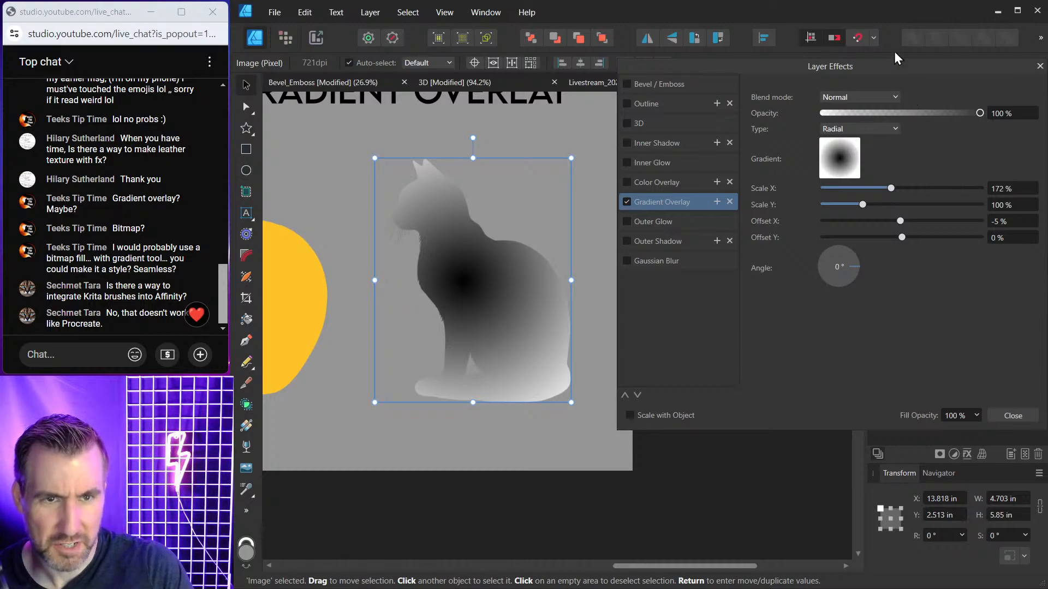
- Colour the cat gradient's first stop magenta and insert a light orange stop at 46%
{"action": "left_click", "coordinate": [841, 165]}
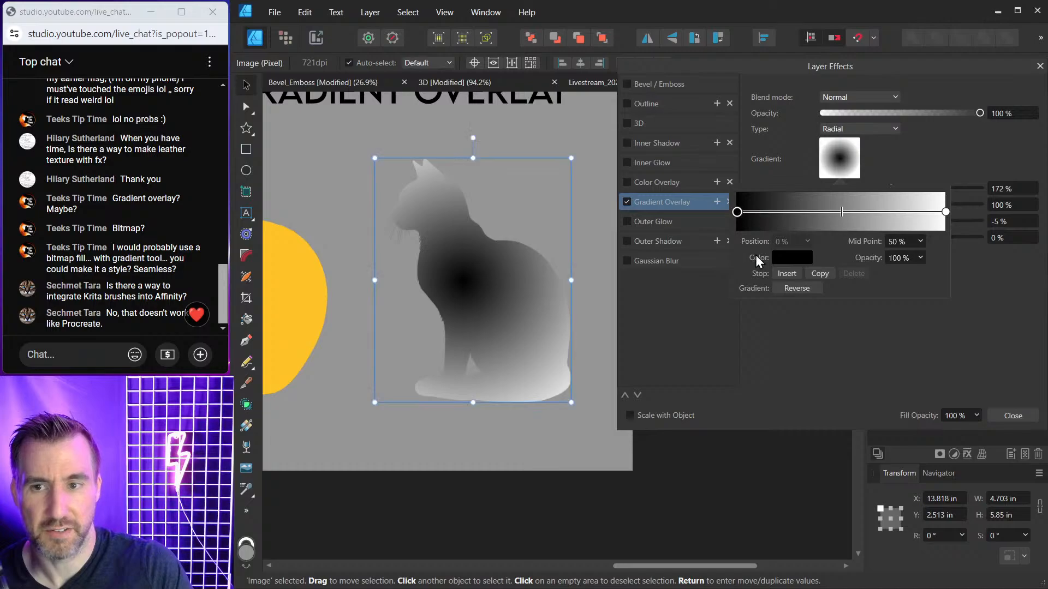
{"action": "left_click", "coordinate": [797, 262]}
{"action": "left_click_drag", "start_coordinate": [786, 303], "coordinate": [819, 306]}
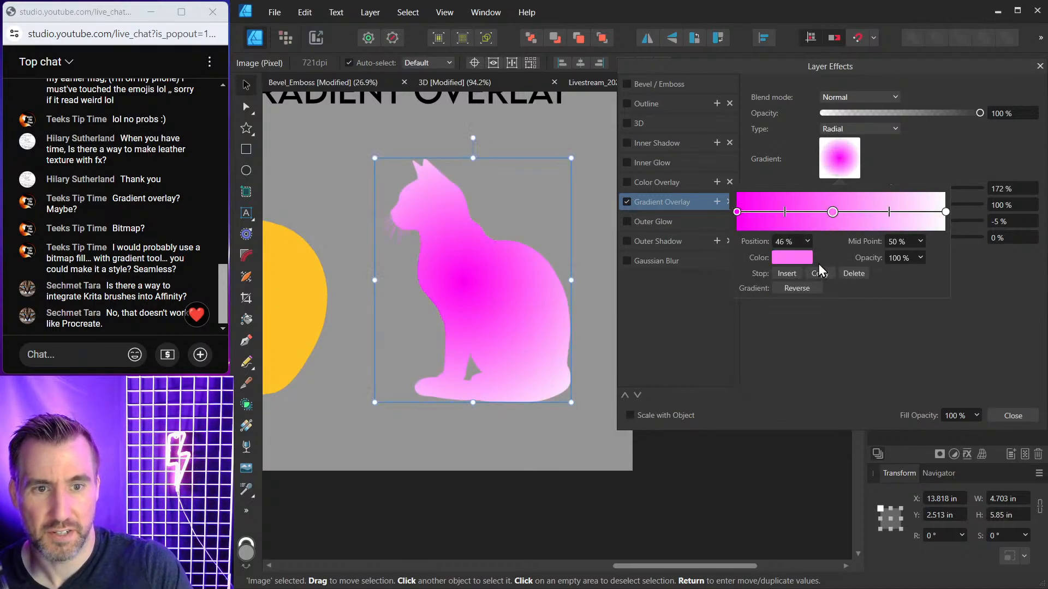
{"action": "left_click", "coordinate": [800, 259]}
{"action": "left_click_drag", "start_coordinate": [806, 303], "coordinate": [839, 362]}
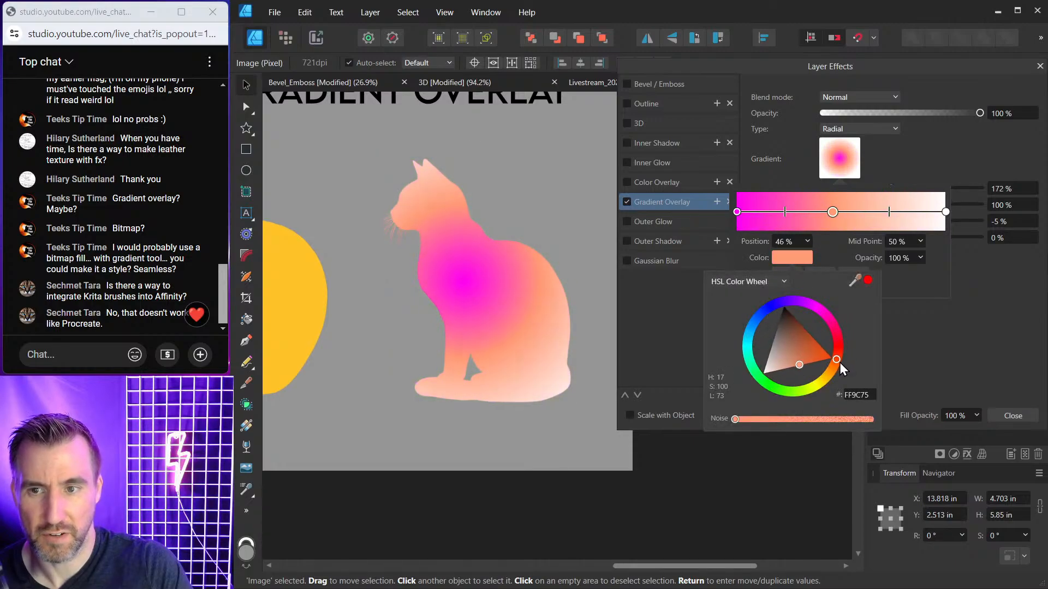
- Set the end stop of the cat's overlay gradient to yellow-green #C2FF00
{"action": "left_click", "coordinate": [945, 212]}
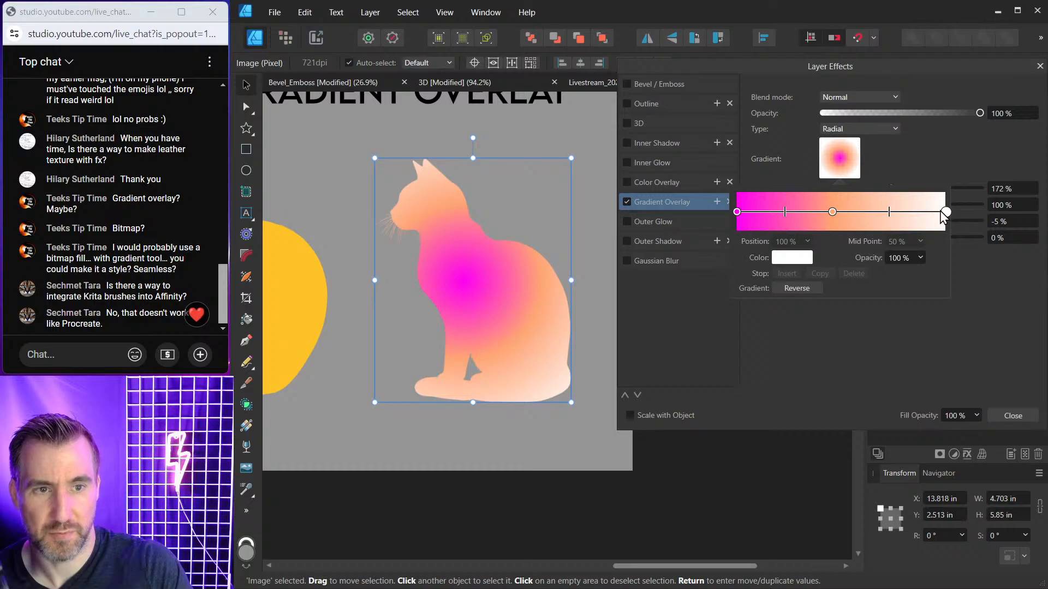
{"action": "left_click", "coordinate": [802, 259]}
{"action": "left_click_drag", "start_coordinate": [806, 301], "coordinate": [806, 395]}
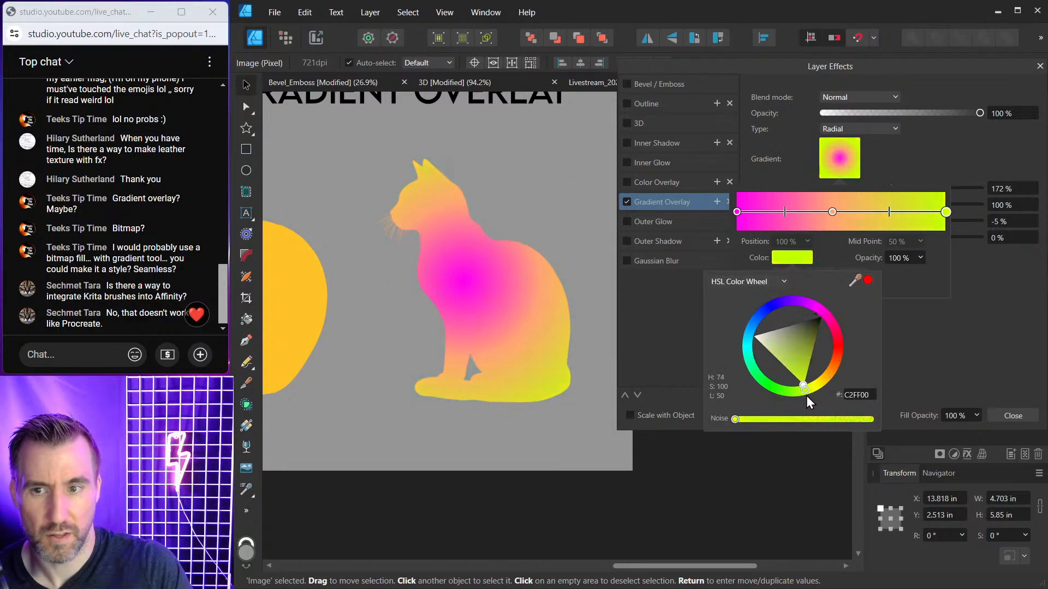
{"action": "left_click", "coordinate": [930, 151]}
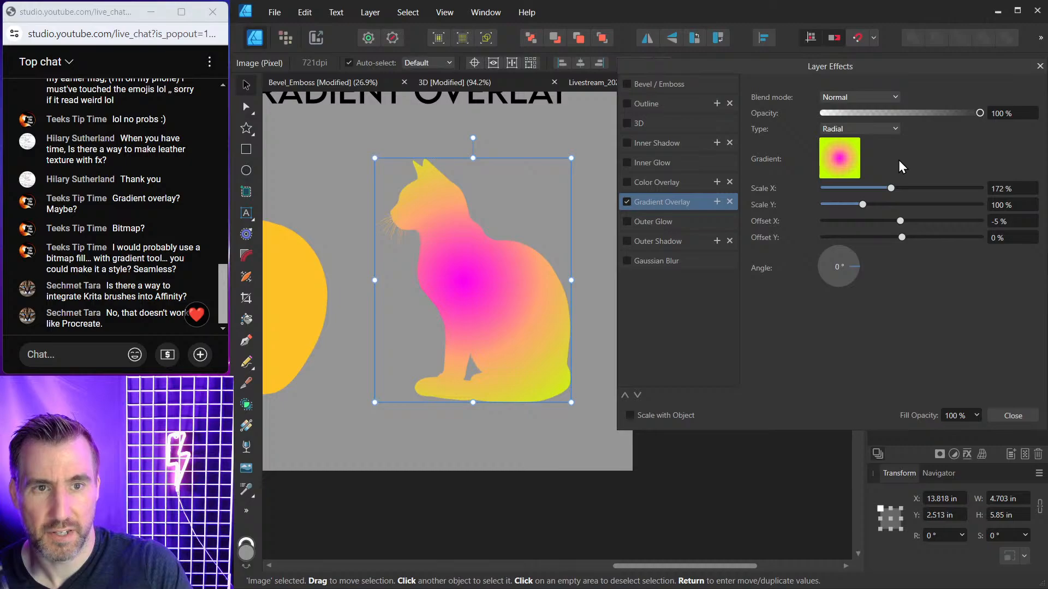
- Set the cat's Gradient Overlay blend mode to Soft Light and close the layer effects settings
{"action": "left_click", "coordinate": [865, 95]}
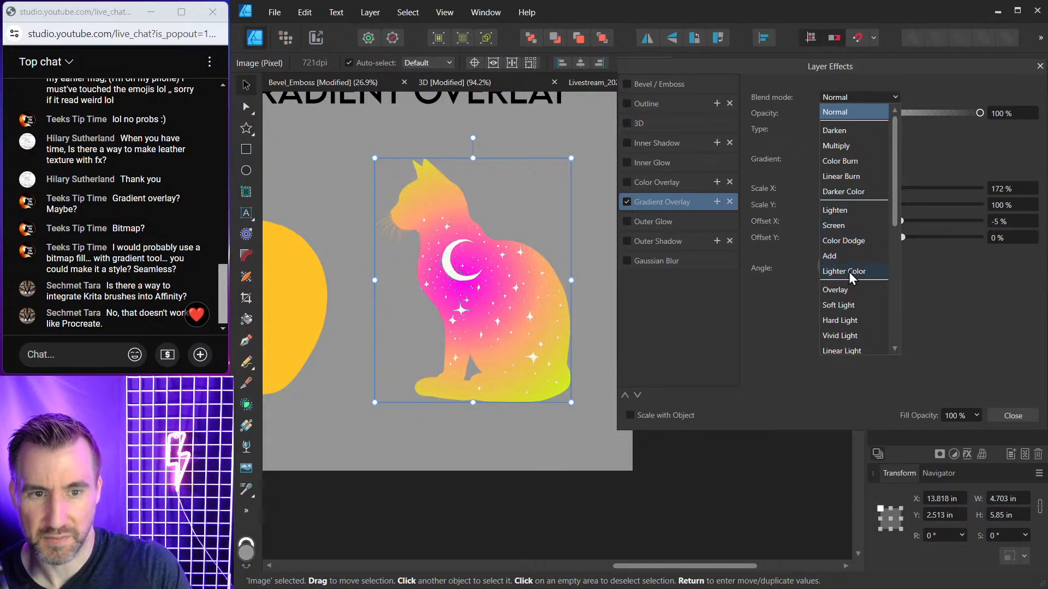
{"action": "left_click", "coordinate": [845, 306]}
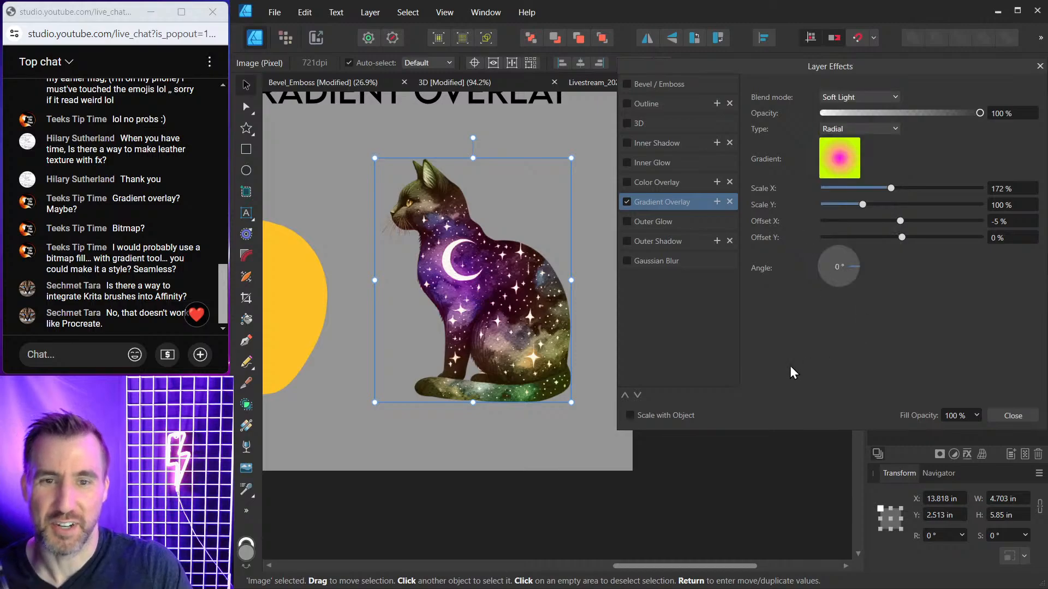
{"action": "left_click", "coordinate": [1013, 416]}
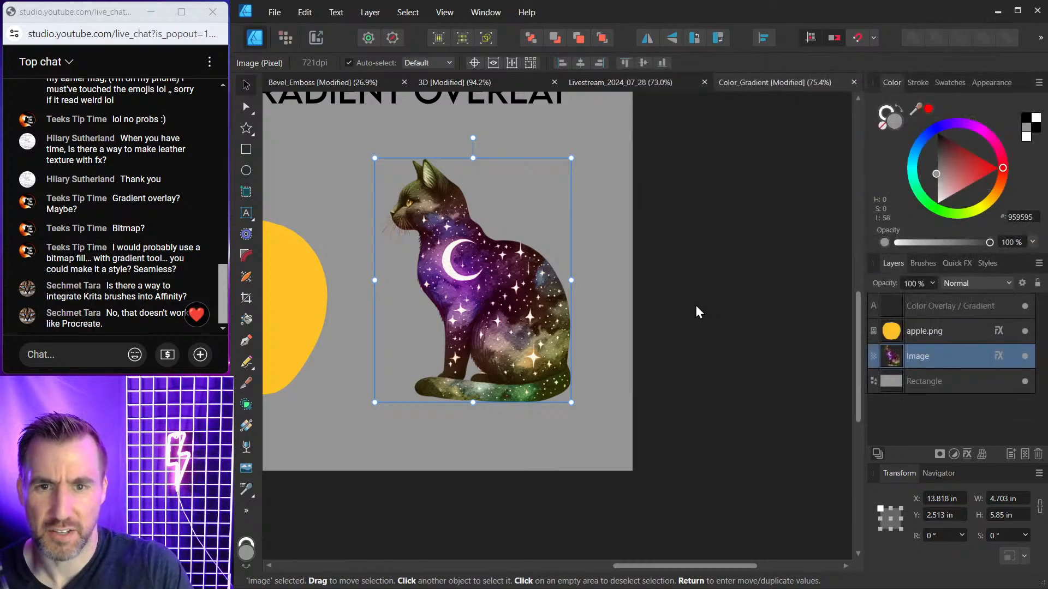
- Switch the cat's Gradient Overlay off and on to compare the image with and without the effect
{"action": "left_click_drag", "start_coordinate": [594, 221], "coordinate": [747, 223]}
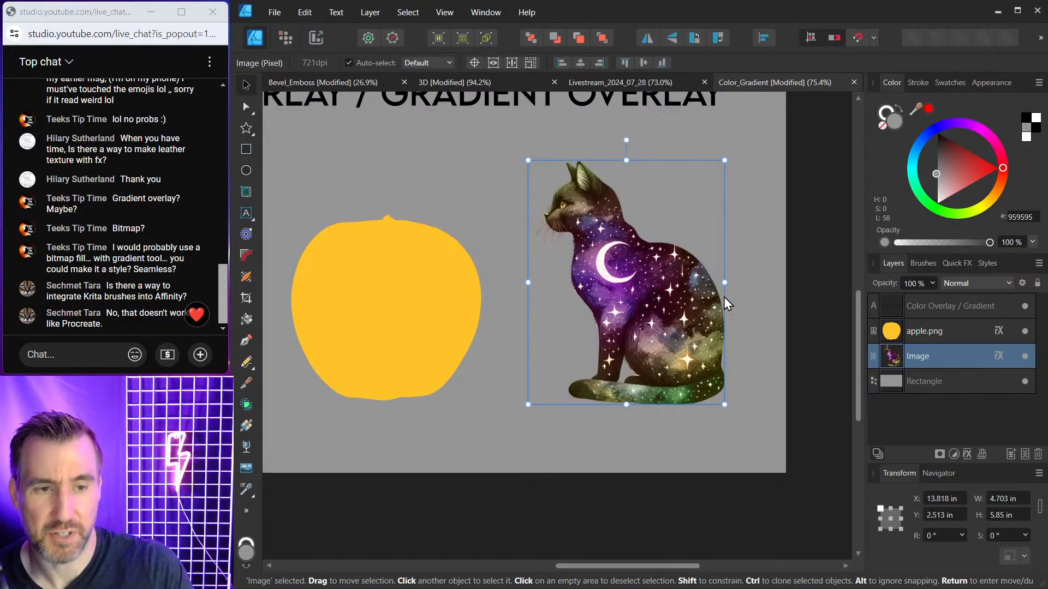
{"action": "left_click", "coordinate": [999, 356]}
{"action": "left_click_drag", "start_coordinate": [755, 205], "coordinate": [615, 205]}
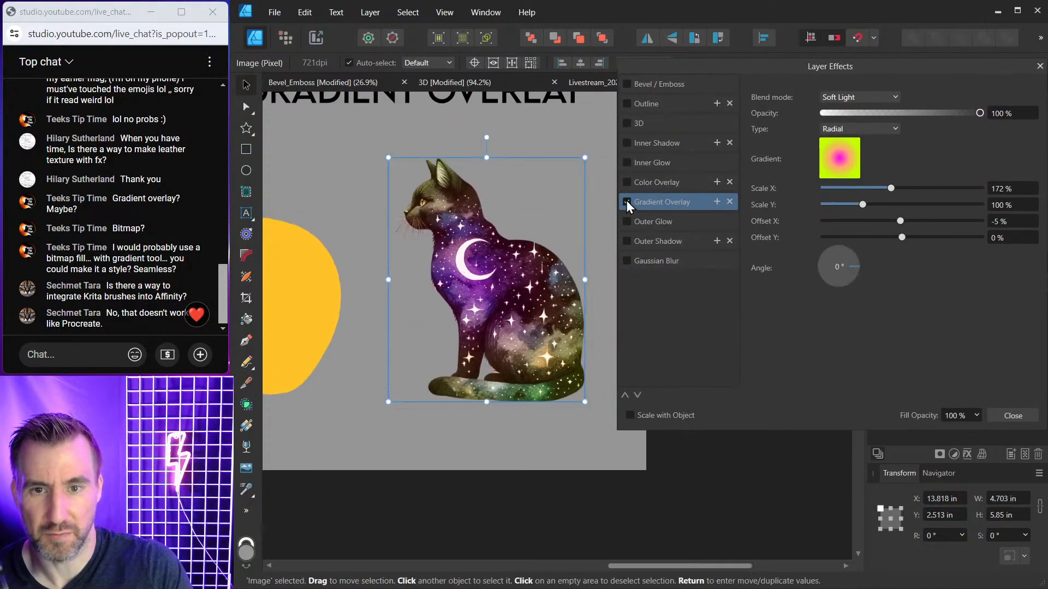
{"action": "left_click", "coordinate": [626, 201]}
{"action": "left_click", "coordinate": [626, 202]}
{"action": "left_click", "coordinate": [627, 202]}
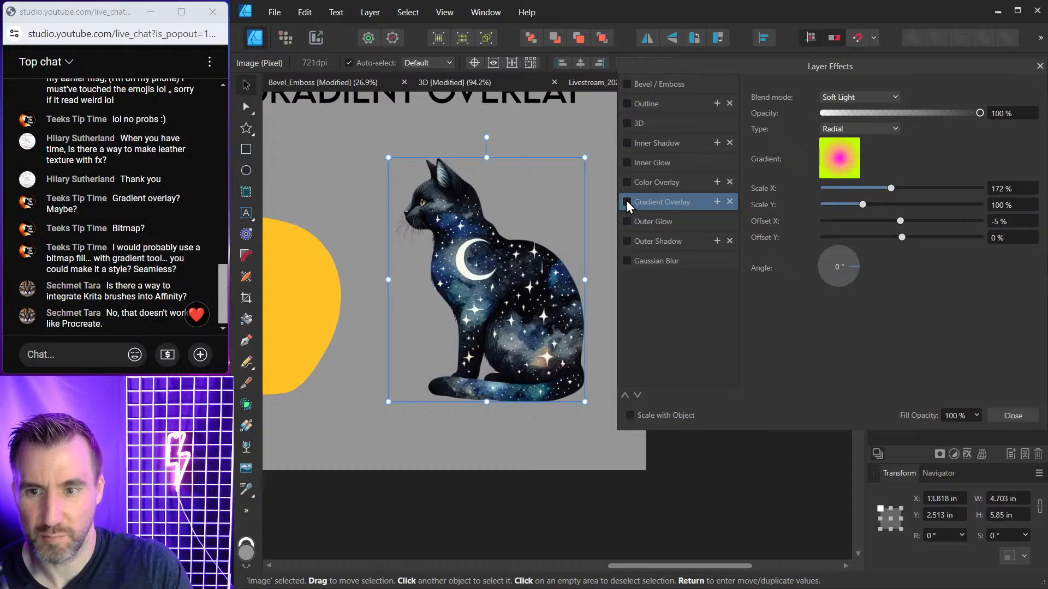
{"action": "left_click", "coordinate": [626, 202]}
{"action": "left_click", "coordinate": [1011, 416]}
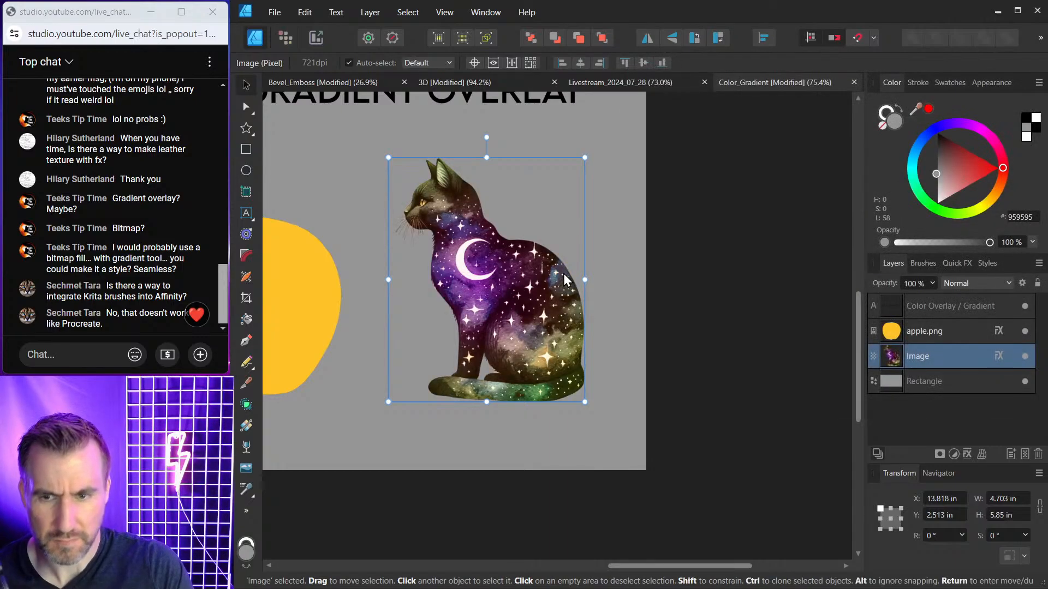
{"action": "left_click_drag", "start_coordinate": [393, 229], "coordinate": [610, 278]}
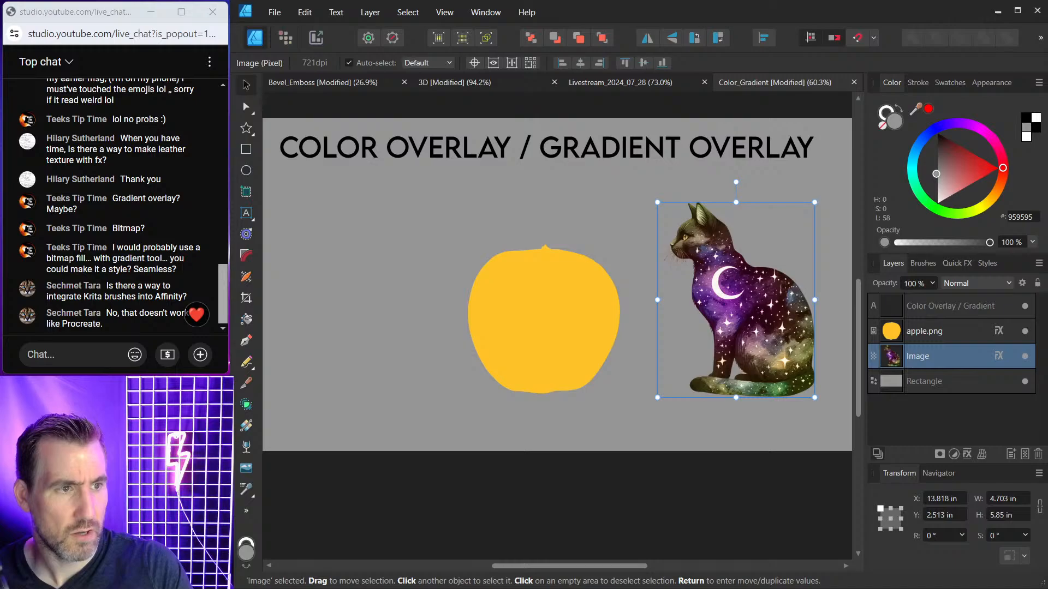
- Create a new blank landscape document for the blur demonstration
{"action": "left_click", "coordinate": [274, 12]}
{"action": "left_click", "coordinate": [284, 40]}
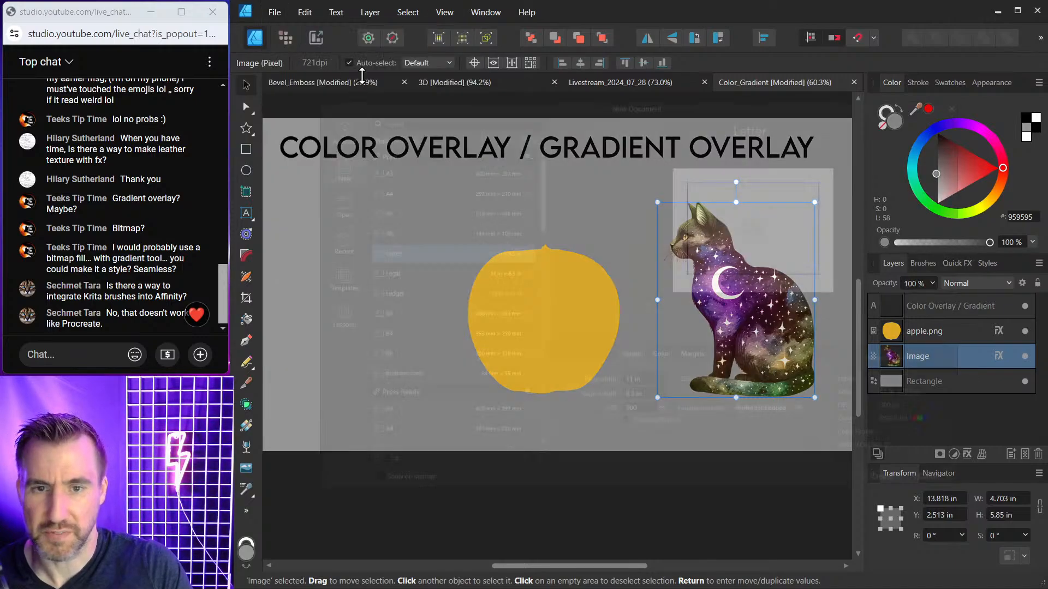
{"action": "left_click", "coordinate": [916, 502]}
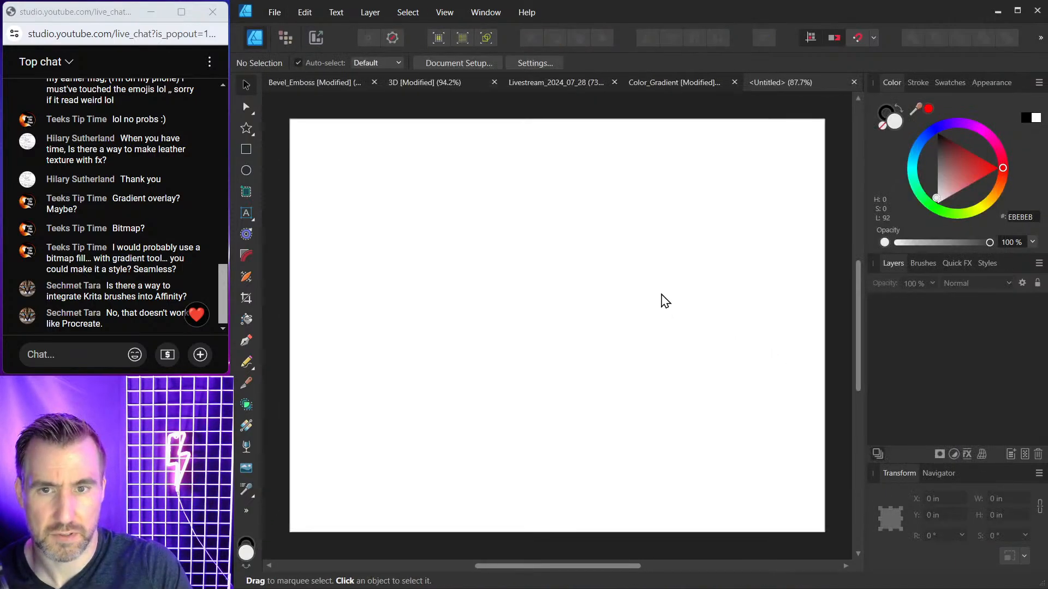
- Add the art text title BLUR at the page's top centre, scaled to about 50 pt
{"action": "key", "text": "t"}
{"action": "left_click_drag", "start_coordinate": [523, 173], "coordinate": [562, 203]}
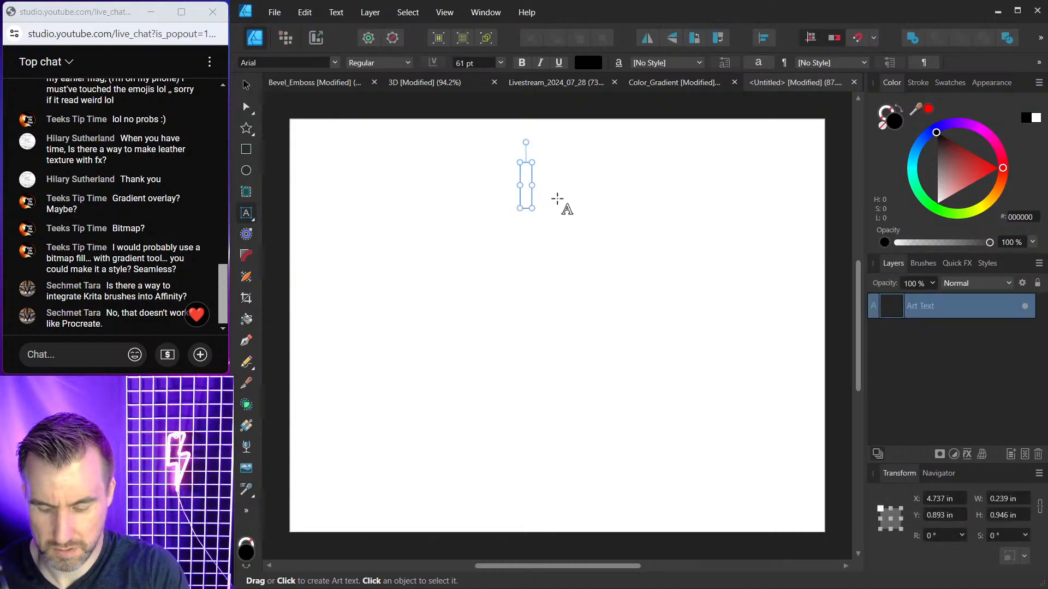
{"action": "type", "text": "NLU"}
{"action": "key", "text": "BackSpace"}
{"action": "key", "text": "BackSpace"}
{"action": "key", "text": "BackSpace"}
{"action": "type", "text": "BLUR"}
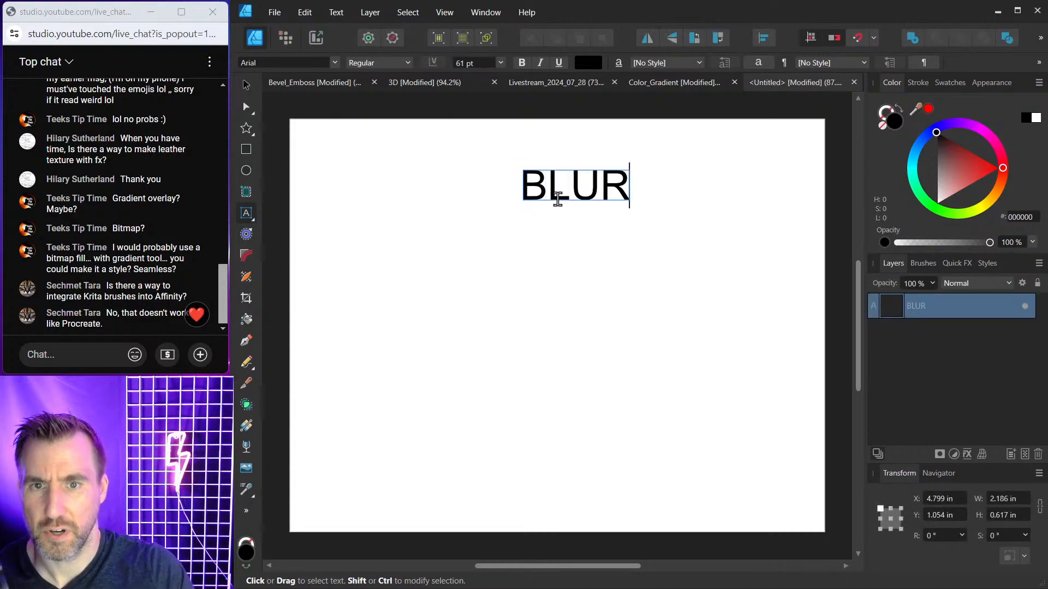
{"action": "key", "text": "Escape"}
{"action": "left_click", "coordinate": [246, 84]}
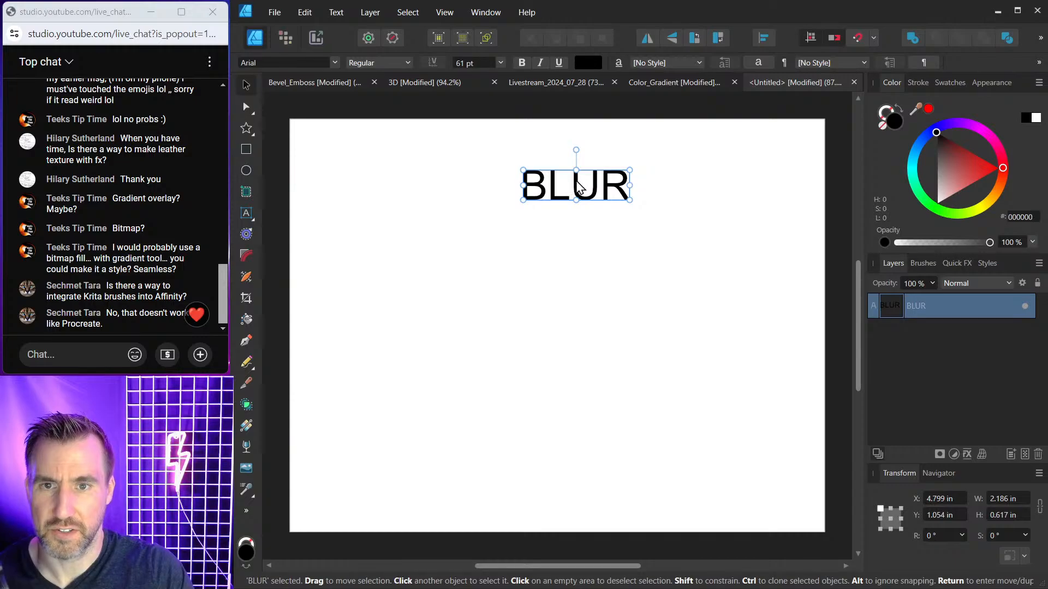
{"action": "left_click_drag", "start_coordinate": [592, 185], "coordinate": [596, 154]}
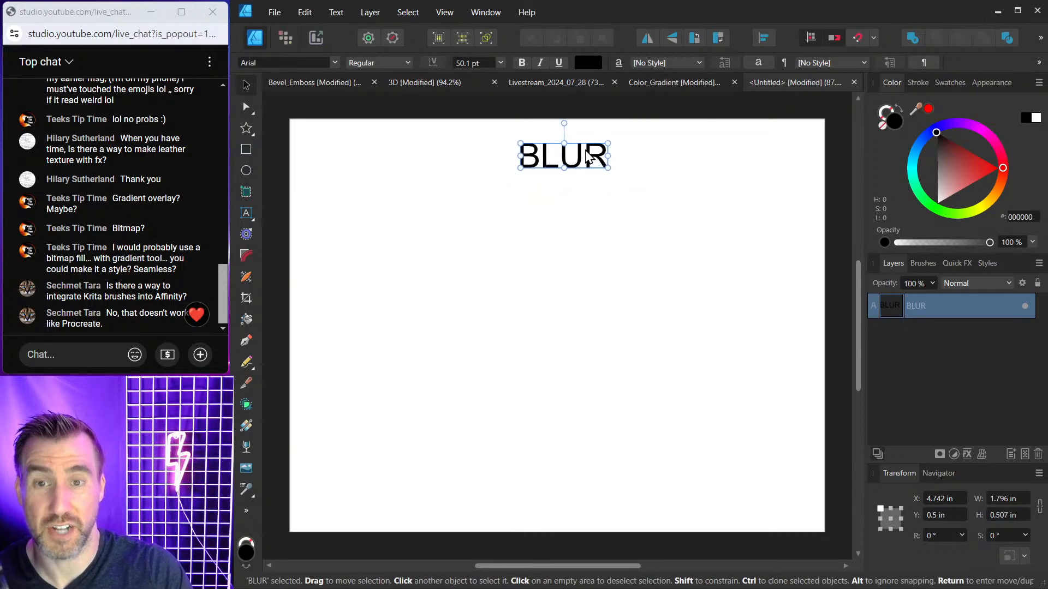
- Draw a five-pointed star about 4 in wide below the title and fill it orange #FFA000
{"action": "left_click", "coordinate": [404, 295]}
{"action": "left_click", "coordinate": [247, 134]}
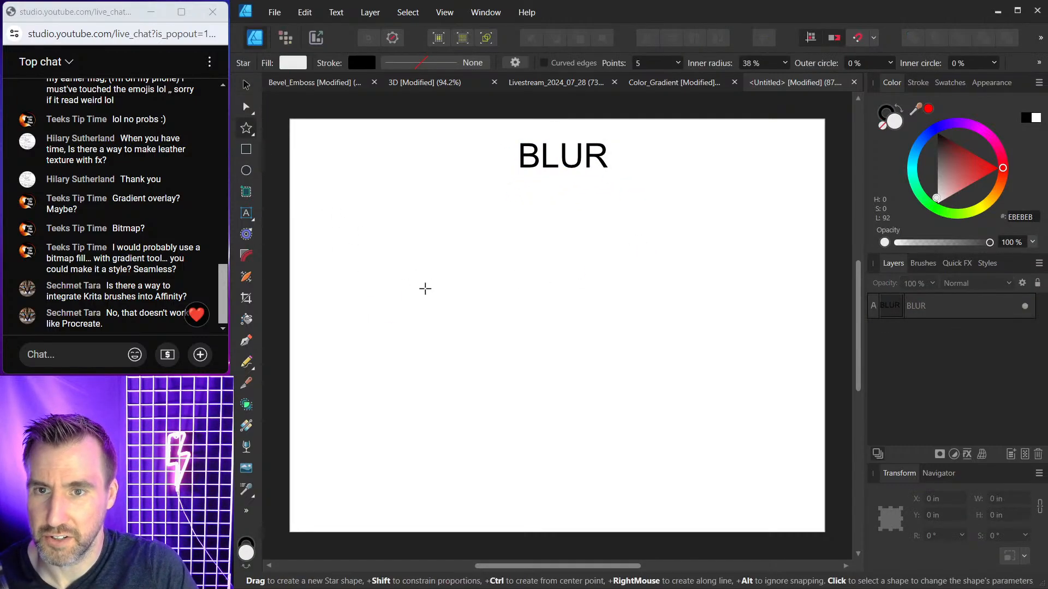
{"action": "left_click_drag", "start_coordinate": [415, 266], "coordinate": [608, 459]}
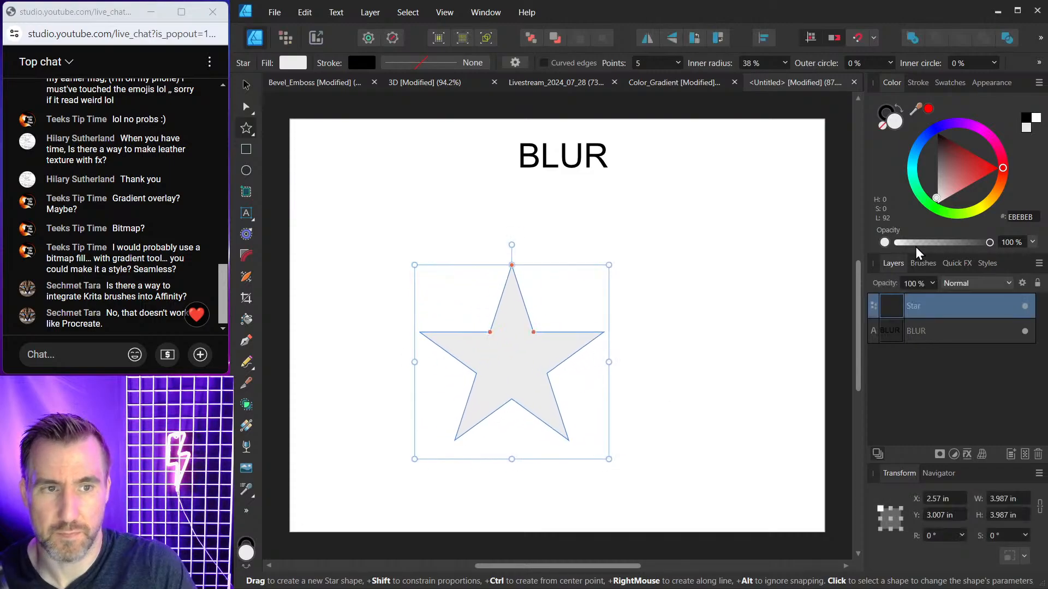
{"action": "left_click_drag", "start_coordinate": [997, 186], "coordinate": [1001, 203]}
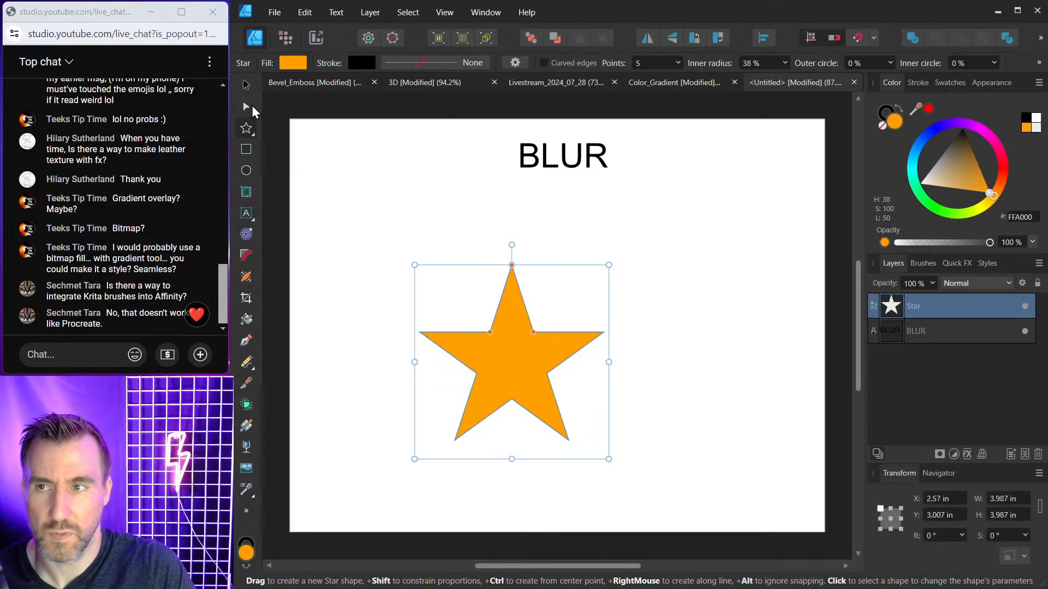
- Move the star toward the page's left side, duplicate it beside the original, and fill the copy grey #9A9A9A
{"action": "left_click", "coordinate": [246, 85]}
{"action": "left_click_drag", "start_coordinate": [427, 296], "coordinate": [420, 269]}
{"action": "left_click_drag", "start_coordinate": [508, 308], "coordinate": [671, 303]}
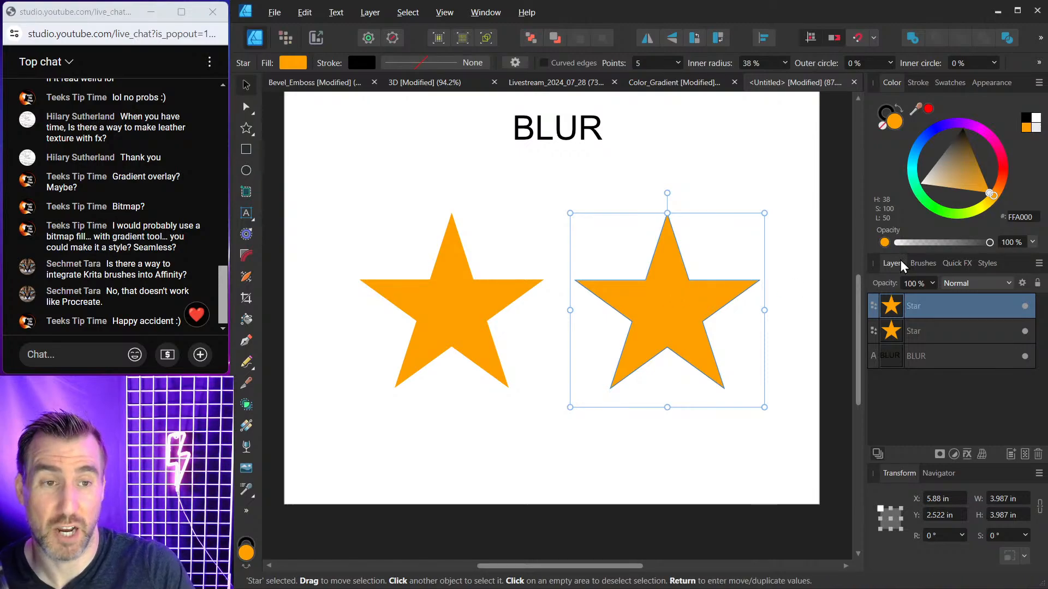
{"action": "left_click_drag", "start_coordinate": [958, 155], "coordinate": [927, 159]}
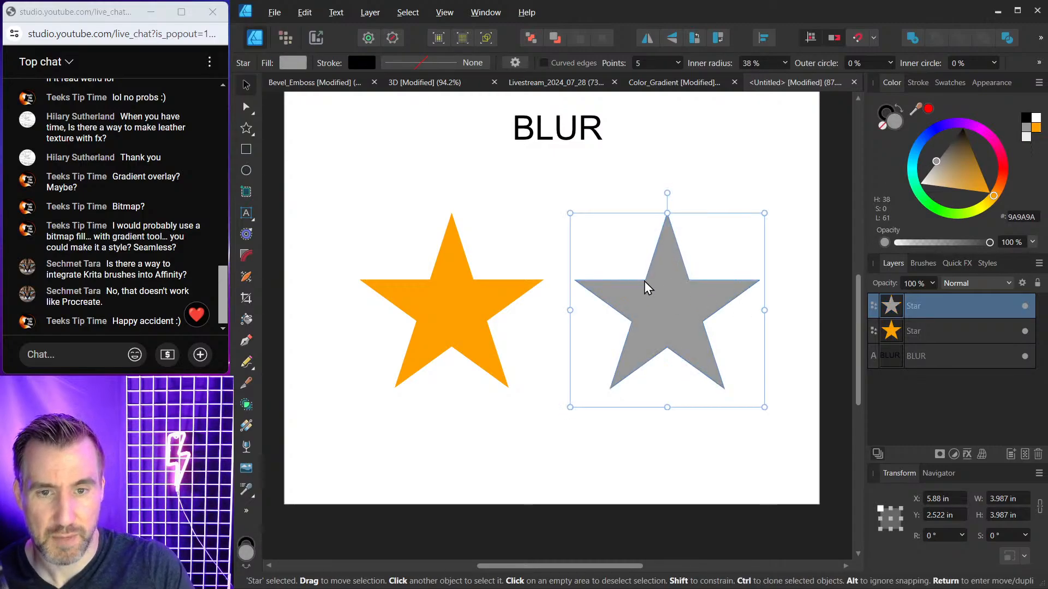
- Apply a Gaussian Blur layer effect with a 37.8 px radius to the grey star
{"action": "left_click", "coordinate": [966, 454]}
{"action": "left_click_drag", "start_coordinate": [543, 248], "coordinate": [366, 195]}
{"action": "left_click", "coordinate": [663, 264]}
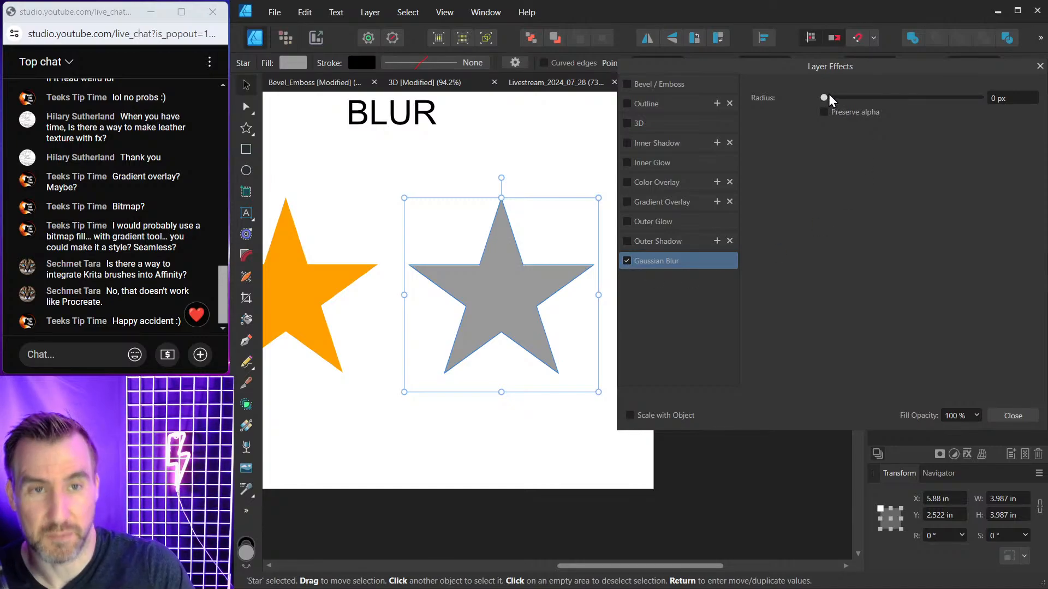
{"action": "left_click_drag", "start_coordinate": [823, 98], "coordinate": [941, 116]}
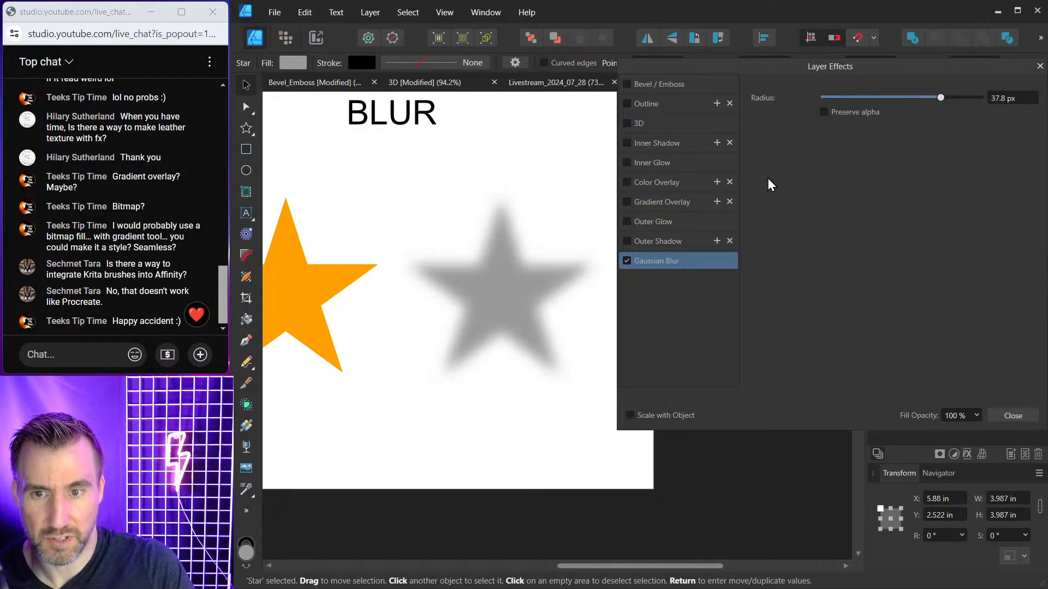
{"action": "left_click", "coordinate": [1012, 415]}
- Move the blurred grey star onto the orange star with a slight offset and send it to the back as a shadow
{"action": "left_click", "coordinate": [578, 241]}
{"action": "left_click", "coordinate": [513, 284]}
{"action": "left_click_drag", "start_coordinate": [540, 304], "coordinate": [670, 315]}
{"action": "left_click_drag", "start_coordinate": [642, 307], "coordinate": [458, 319]}
{"action": "left_click", "coordinate": [531, 38]}
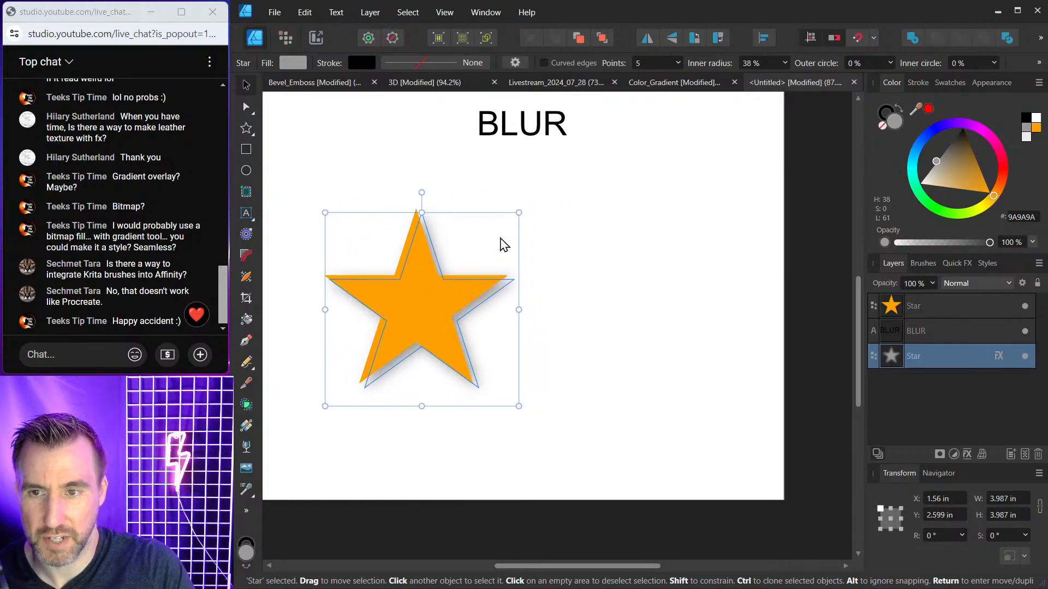
{"action": "left_click", "coordinate": [627, 243]}
- Draw a rectangle covering the whole page, fill it light blue #26CFFF and send it to the back
{"action": "scroll", "coordinate": [627, 243], "scroll_direction": "down", "scroll_amount": 3}
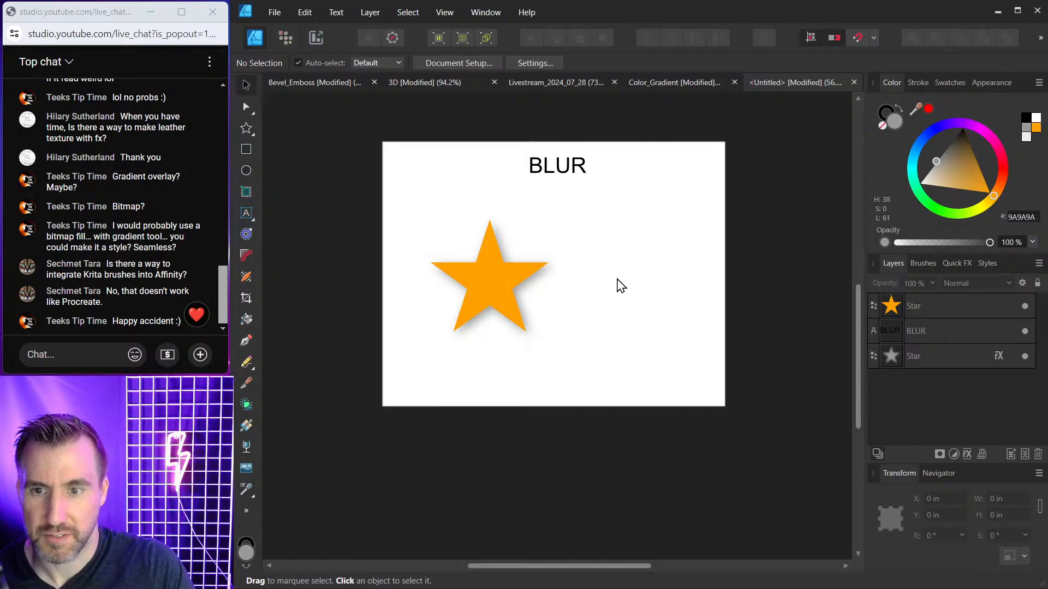
{"action": "left_click", "coordinate": [246, 149]}
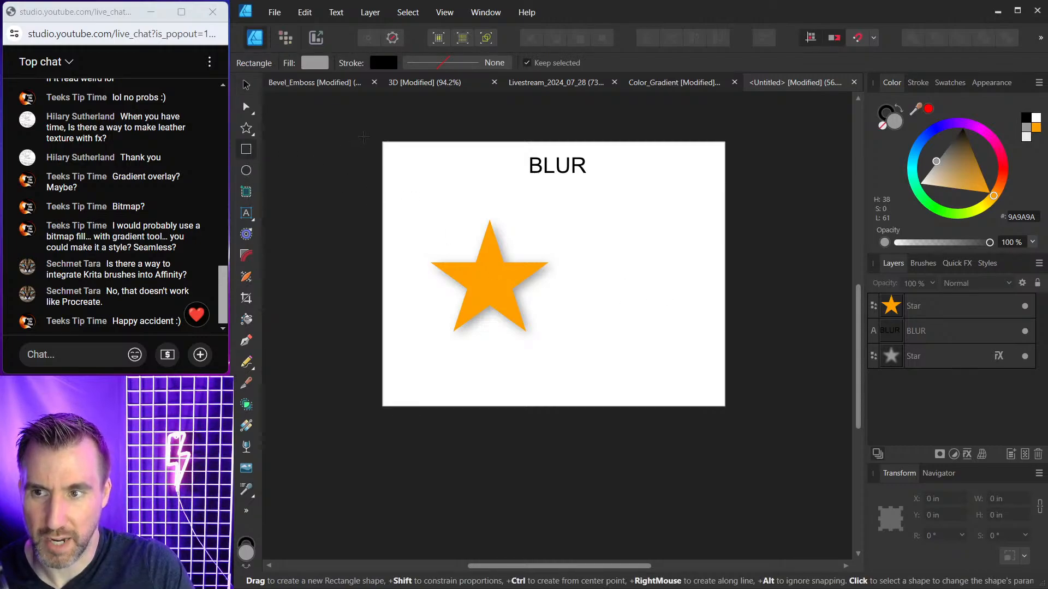
{"action": "mouse_move", "coordinate": [369, 124]}
{"action": "left_mouse_down"}
{"action": "mouse_move", "coordinate": [572, 299]}
{"action": "mouse_move", "coordinate": [753, 412]}
{"action": "mouse_move", "coordinate": [753, 423]}
{"action": "left_mouse_up"}
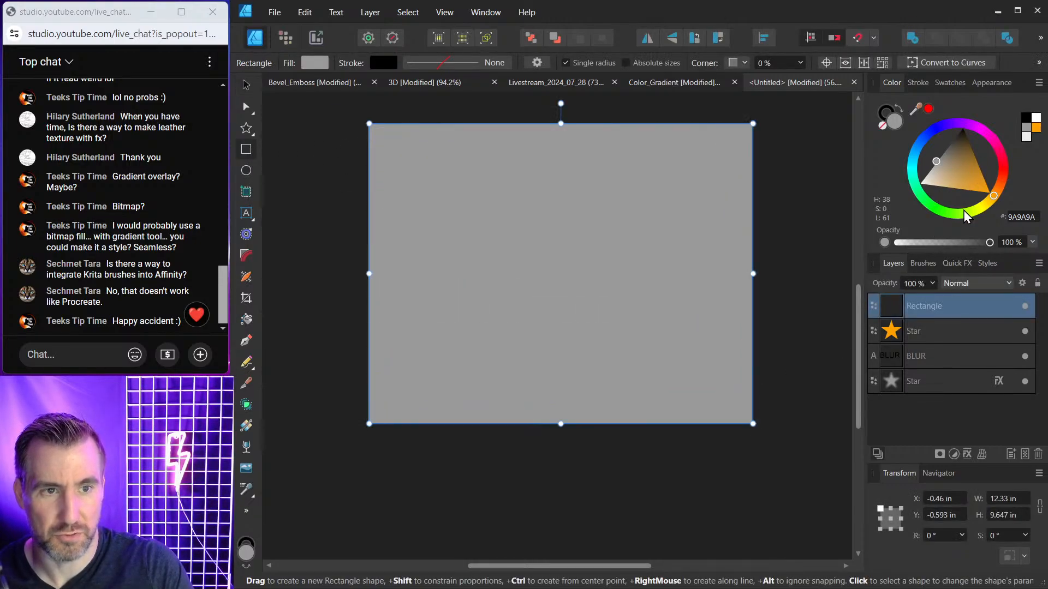
{"action": "mouse_move", "coordinate": [917, 159]}
{"action": "left_mouse_down"}
{"action": "mouse_move", "coordinate": [915, 149]}
{"action": "mouse_move", "coordinate": [911, 158]}
{"action": "mouse_move", "coordinate": [936, 159]}
{"action": "mouse_move", "coordinate": [927, 155]}
{"action": "left_mouse_up"}
{"action": "left_click", "coordinate": [531, 38]}
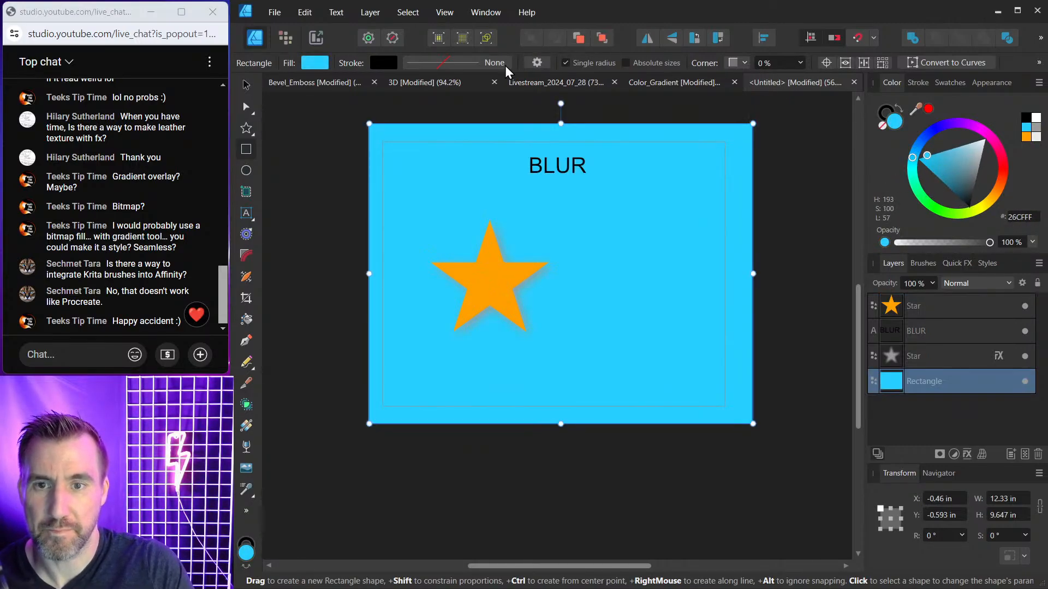
- Set the blurred grey star layer's blend mode to Multiply
{"action": "left_click", "coordinate": [246, 85]}
{"action": "scroll", "coordinate": [546, 327], "scroll_direction": "up", "scroll_amount": 2}
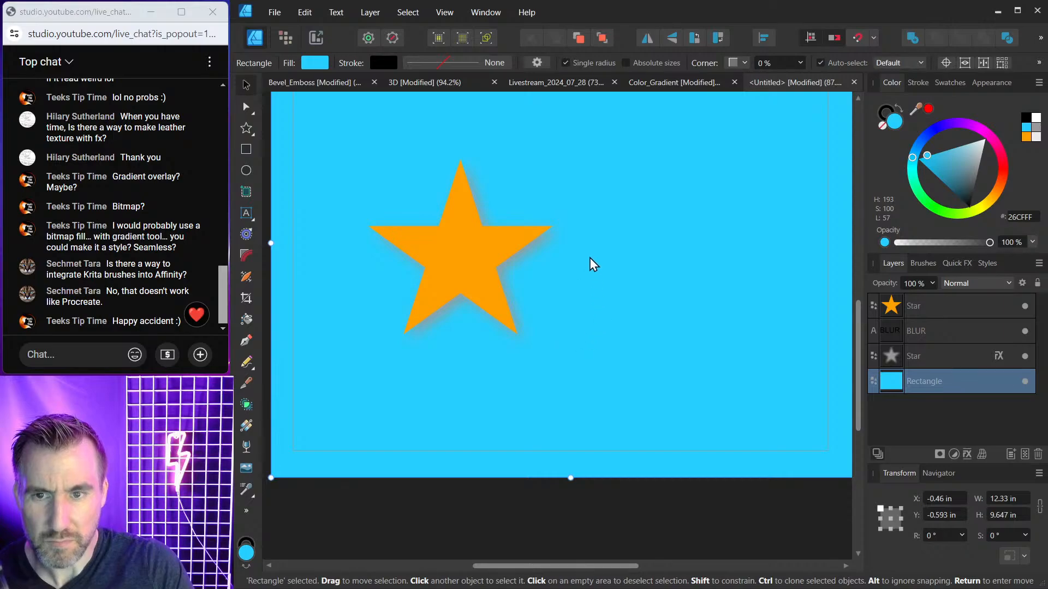
{"action": "left_click_drag", "start_coordinate": [583, 258], "coordinate": [576, 280]}
{"action": "left_click", "coordinate": [930, 358]}
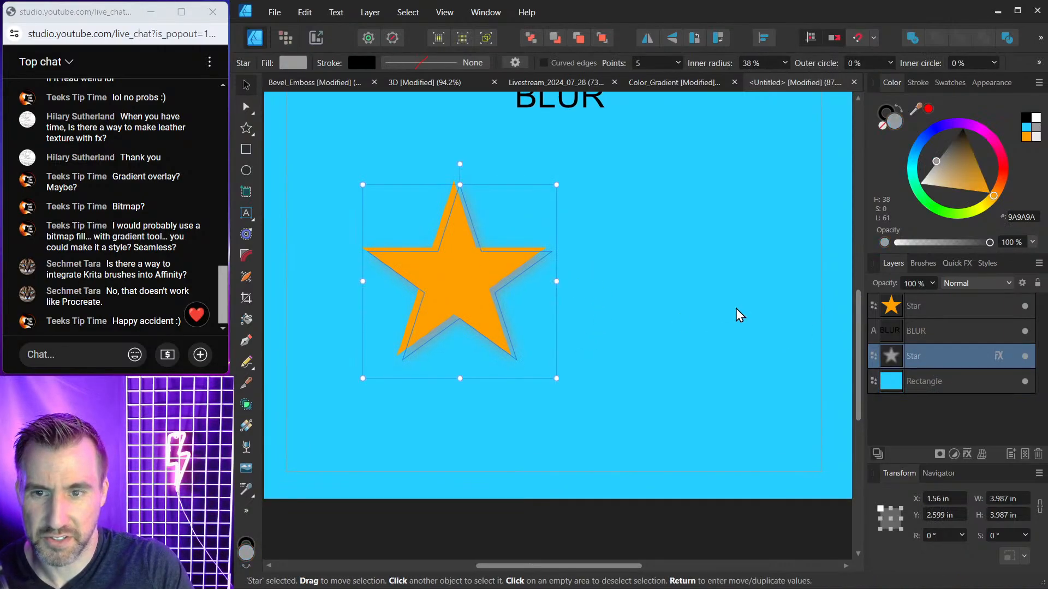
{"action": "left_click", "coordinate": [682, 227]}
{"action": "scroll", "coordinate": [514, 230], "scroll_direction": "up", "scroll_amount": 3}
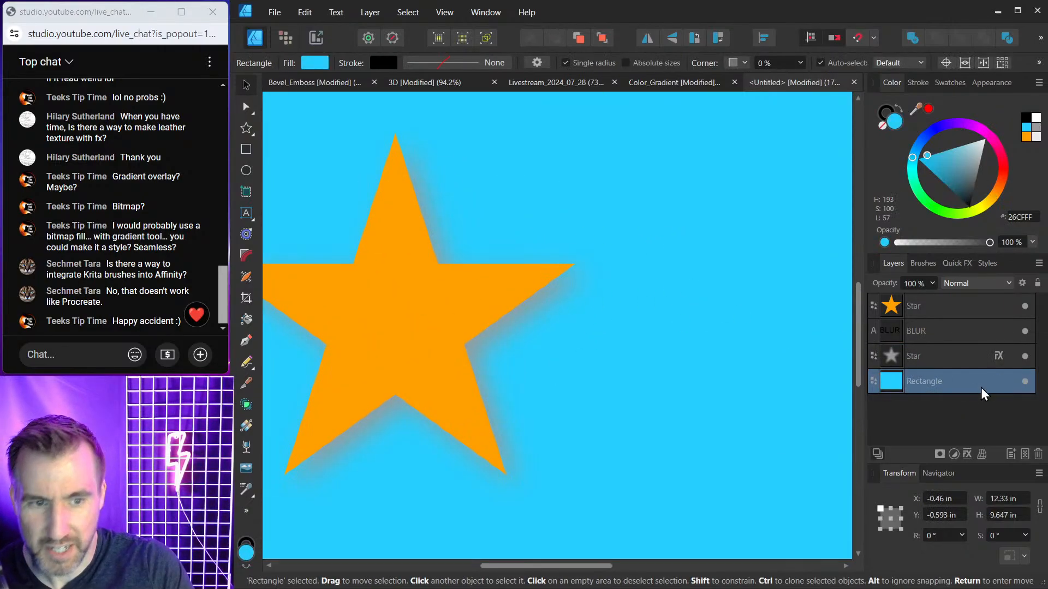
{"action": "left_click", "coordinate": [946, 358]}
{"action": "left_click", "coordinate": [993, 283]}
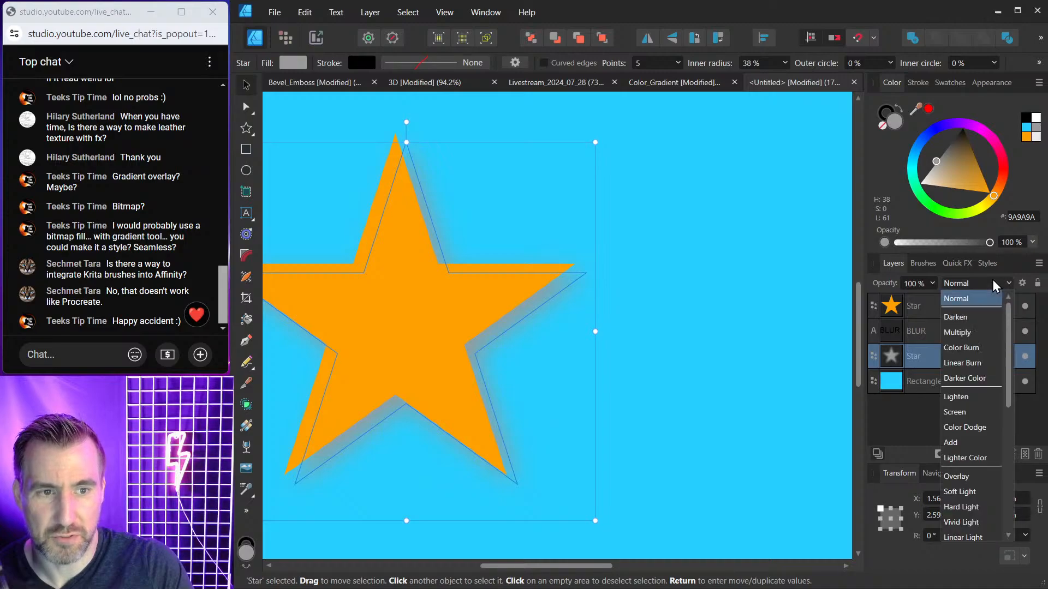
{"action": "left_click", "coordinate": [973, 333]}
{"action": "left_click", "coordinate": [674, 254]}
{"action": "scroll", "coordinate": [676, 267], "scroll_direction": "down", "scroll_amount": 2}
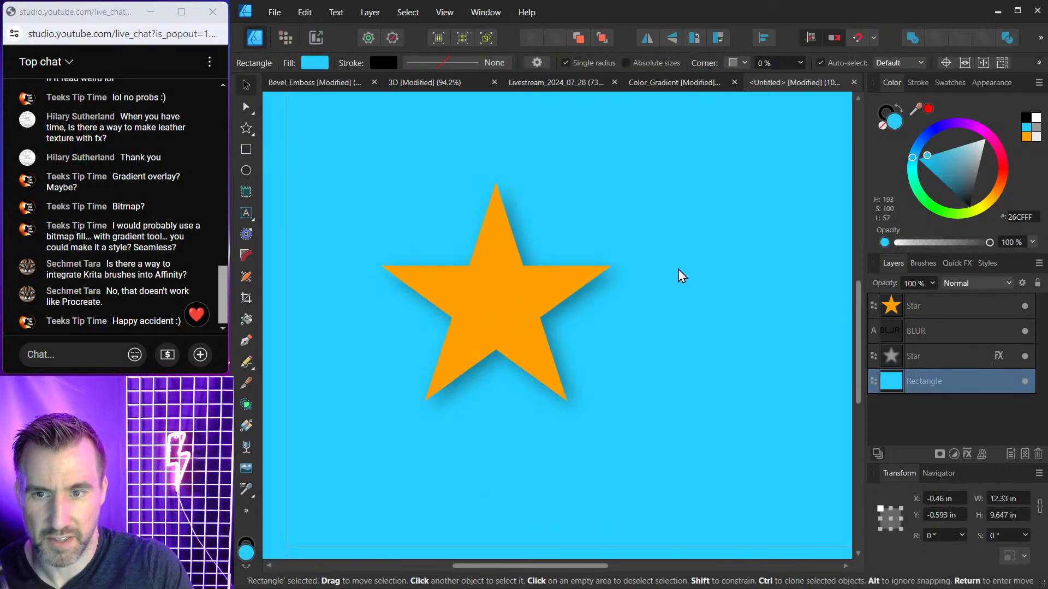
{"action": "scroll", "coordinate": [545, 282], "scroll_direction": "down", "scroll_amount": 2}
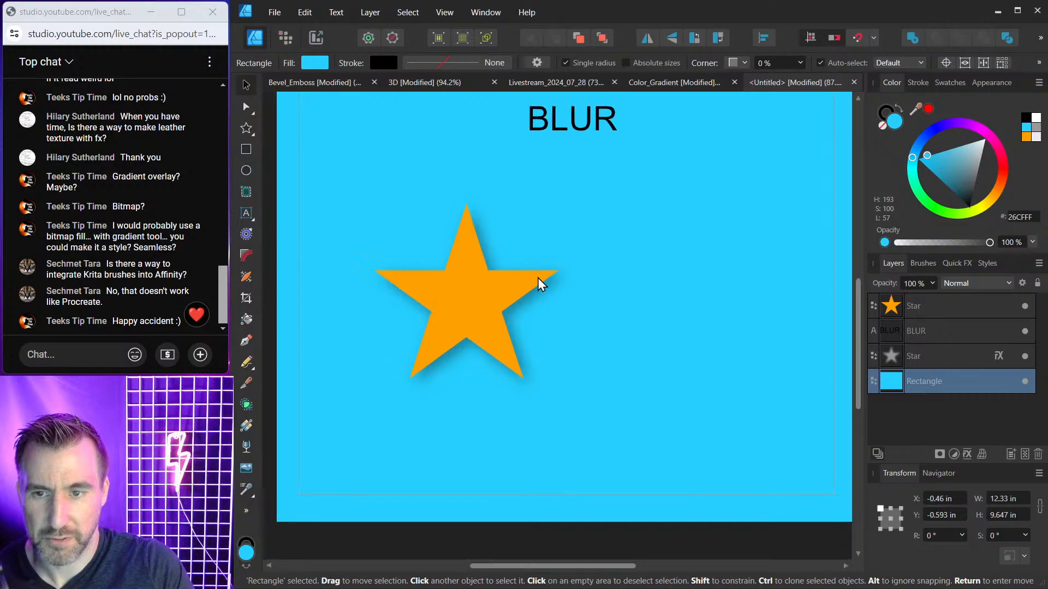
- Lock the blue background rectangle and duplicate the orange star with its blurred shadow to the right of the original
{"action": "left_click", "coordinate": [502, 276]}
{"action": "left_click", "coordinate": [332, 163]}
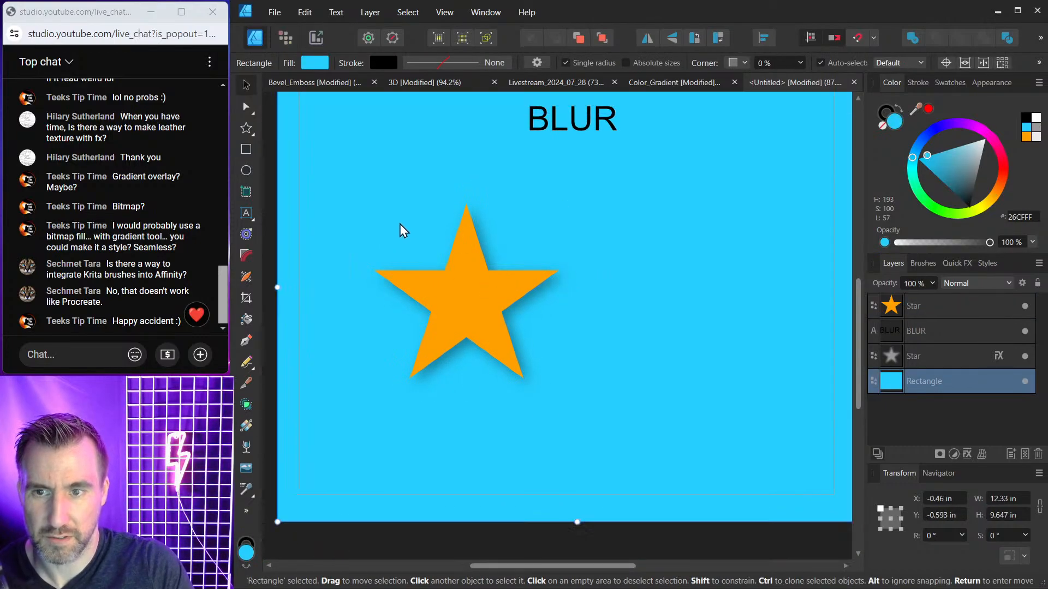
{"action": "left_click", "coordinate": [1038, 283]}
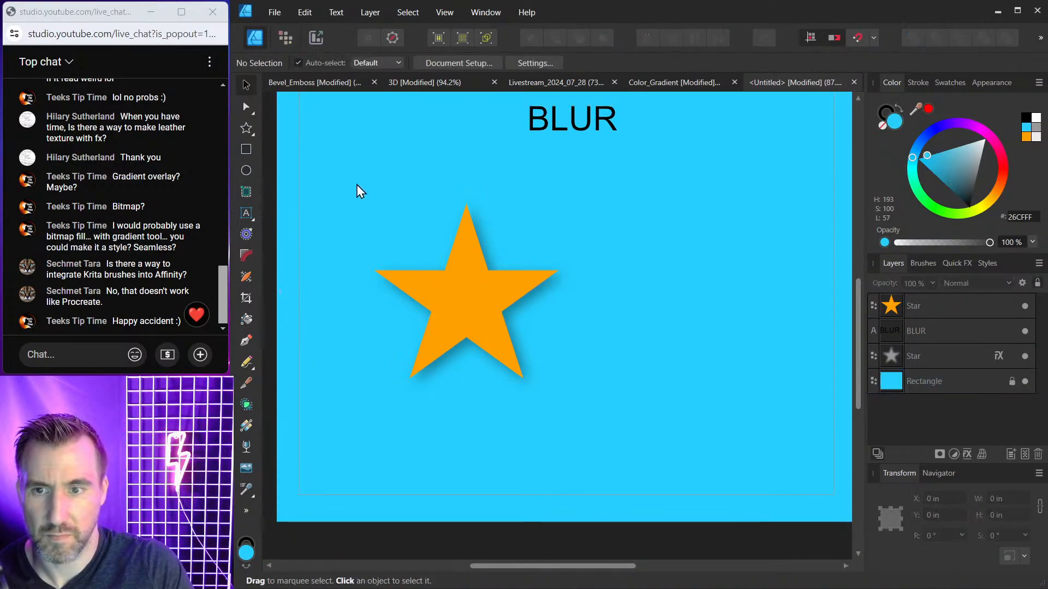
{"action": "left_click_drag", "start_coordinate": [358, 191], "coordinate": [624, 437]}
{"action": "mouse_move", "coordinate": [505, 301]}
{"action": "left_mouse_down"}
{"action": "mouse_move", "coordinate": [735, 316]}
{"action": "mouse_move", "coordinate": [756, 293]}
{"action": "left_mouse_up"}
- Set the duplicated shadow star's blend mode to Normal and deselect it to compare both shadows
{"action": "left_click", "coordinate": [905, 374]}
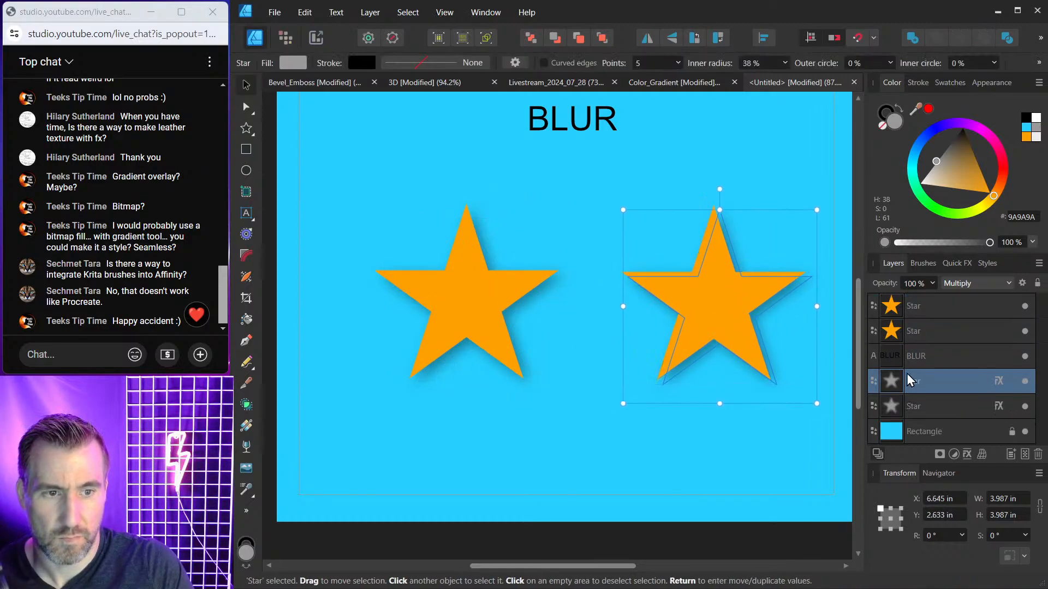
{"action": "left_click", "coordinate": [959, 280]}
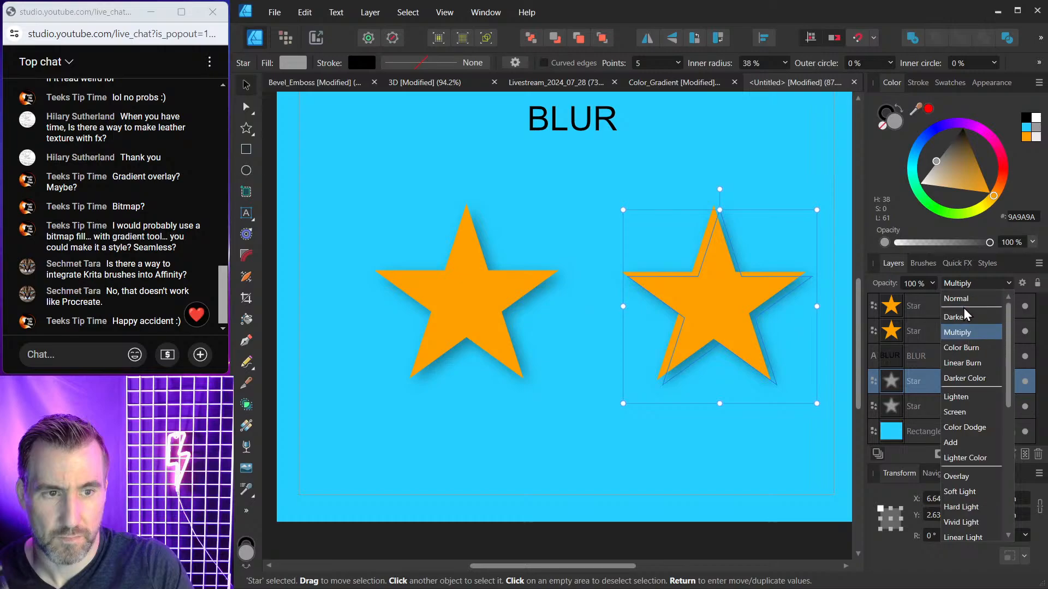
{"action": "left_click", "coordinate": [954, 299]}
{"action": "left_click", "coordinate": [781, 149]}
{"action": "left_click_drag", "start_coordinate": [781, 270], "coordinate": [736, 264]}
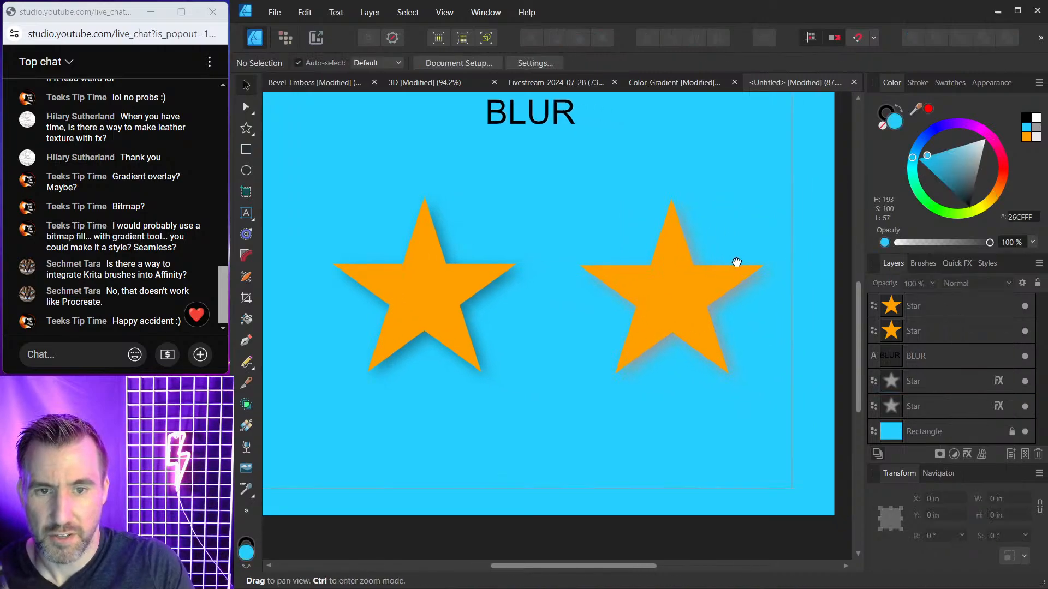
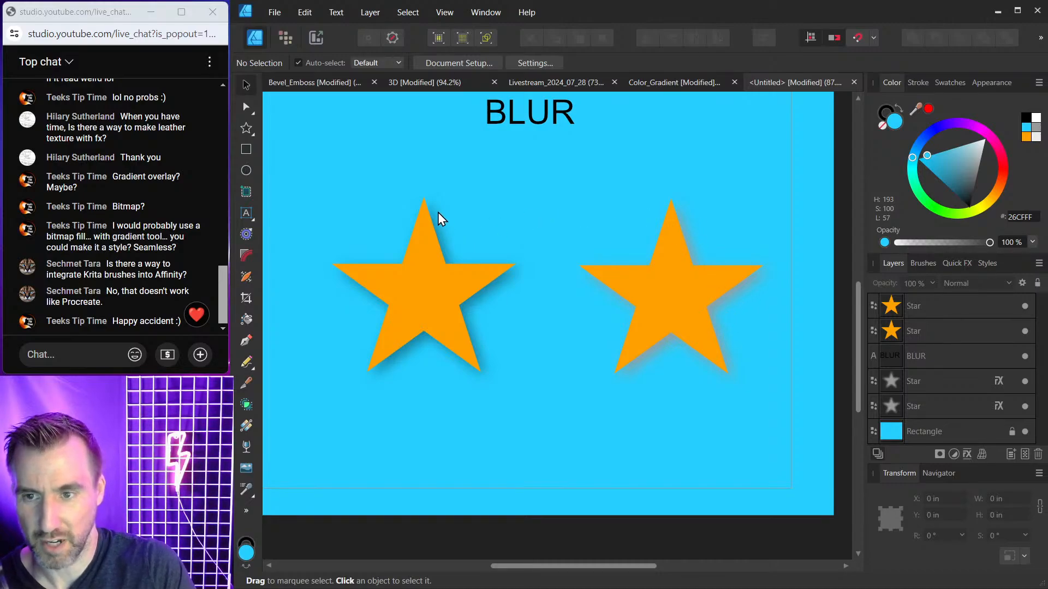
- Compare the two star shadows and select the original star's blurred grey shadow to inspect its blend mode
{"action": "left_click", "coordinate": [446, 243]}
{"action": "left_click", "coordinate": [533, 352]}
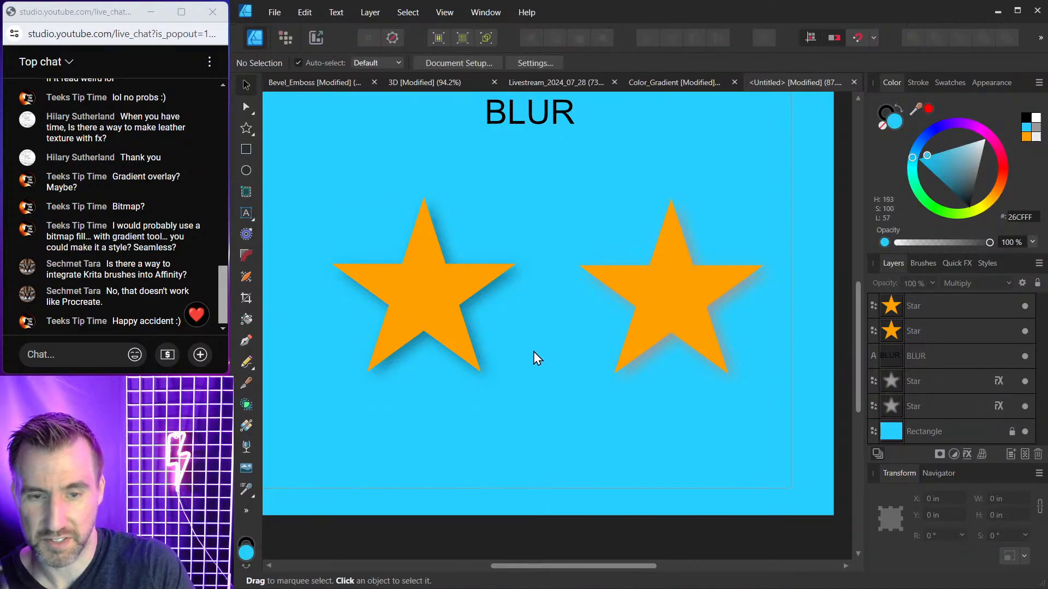
{"action": "left_click", "coordinate": [471, 303]}
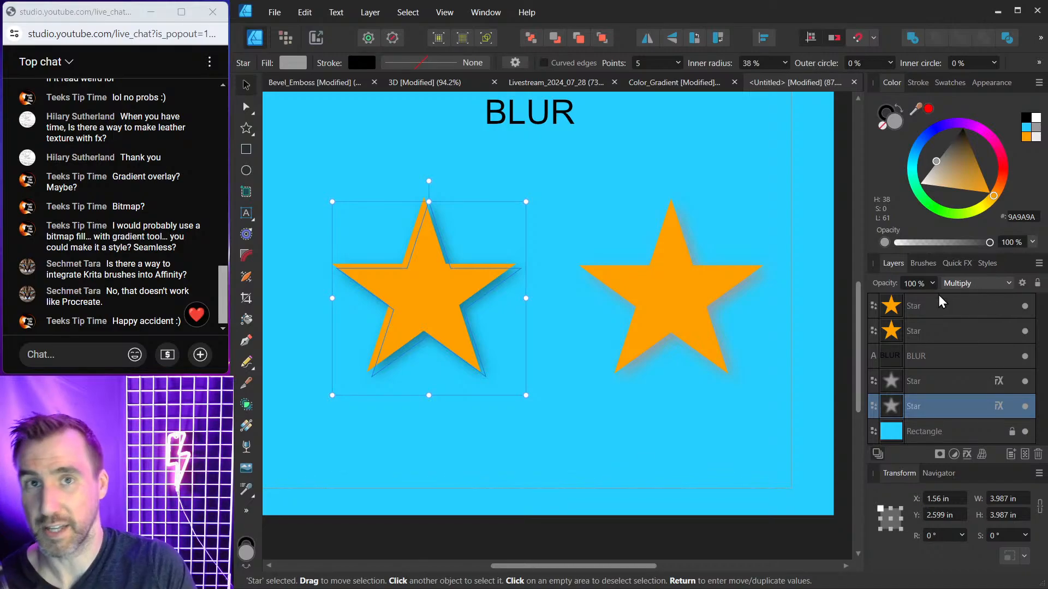
{"action": "double_click", "coordinate": [998, 406]}
{"action": "left_click", "coordinate": [1011, 416]}
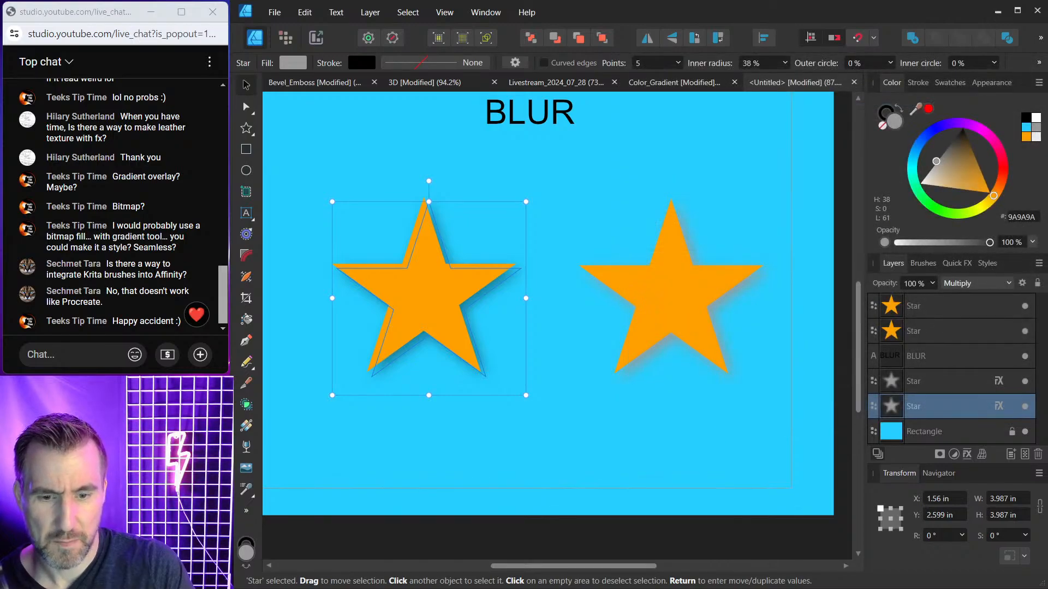
- Switch to Affinity Photo and review the blur types available among the live filters for the woman photo
{"action": "left_click", "coordinate": [630, 573]}
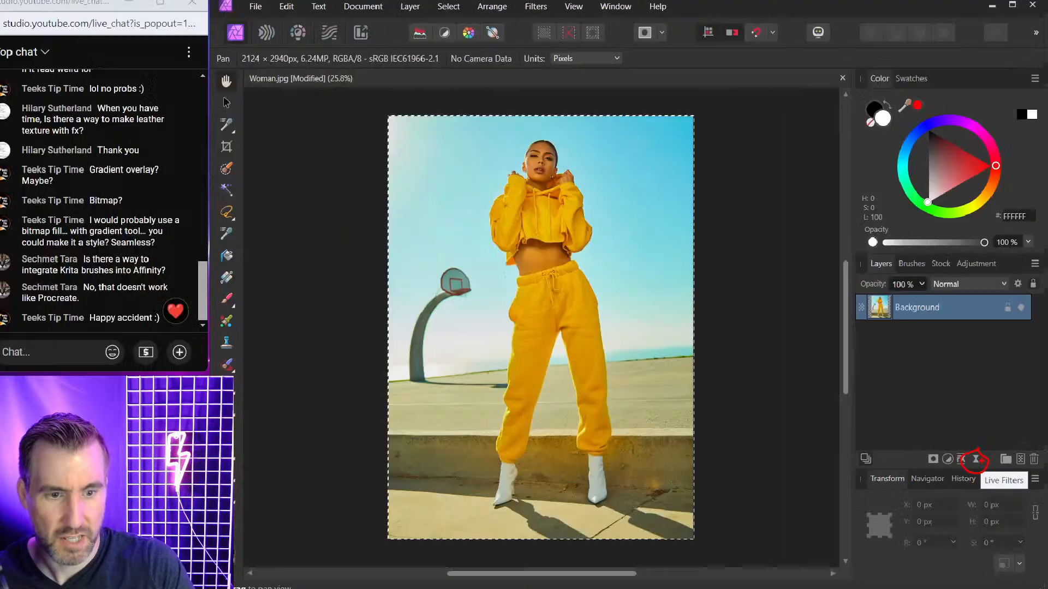
{"action": "left_click", "coordinate": [909, 457]}
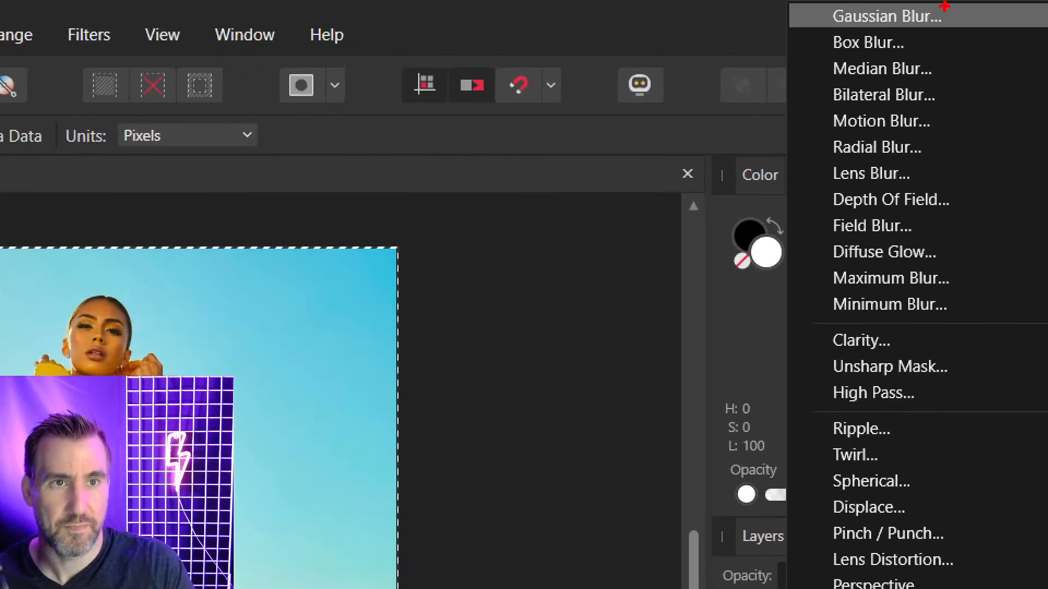
{"action": "mouse_move", "coordinate": [944, 5]}
{"action": "left_mouse_down"}
{"action": "mouse_move", "coordinate": [817, 13]}
{"action": "mouse_move", "coordinate": [790, 103]}
{"action": "mouse_move", "coordinate": [799, 256]}
{"action": "mouse_move", "coordinate": [846, 329]}
{"action": "mouse_move", "coordinate": [957, 342]}
{"action": "left_mouse_up"}
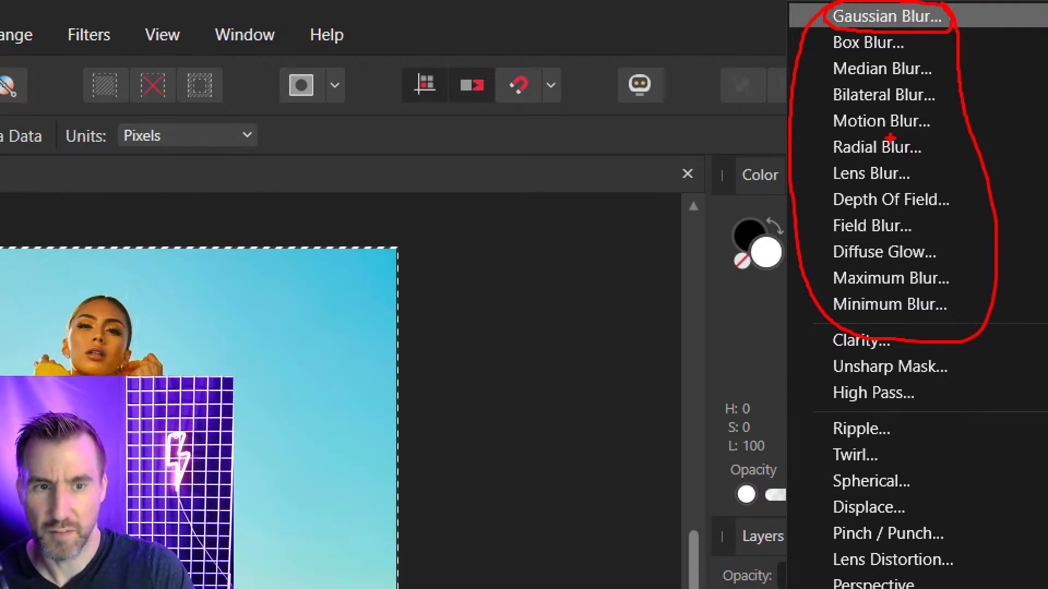
{"action": "key", "text": "Escape"}
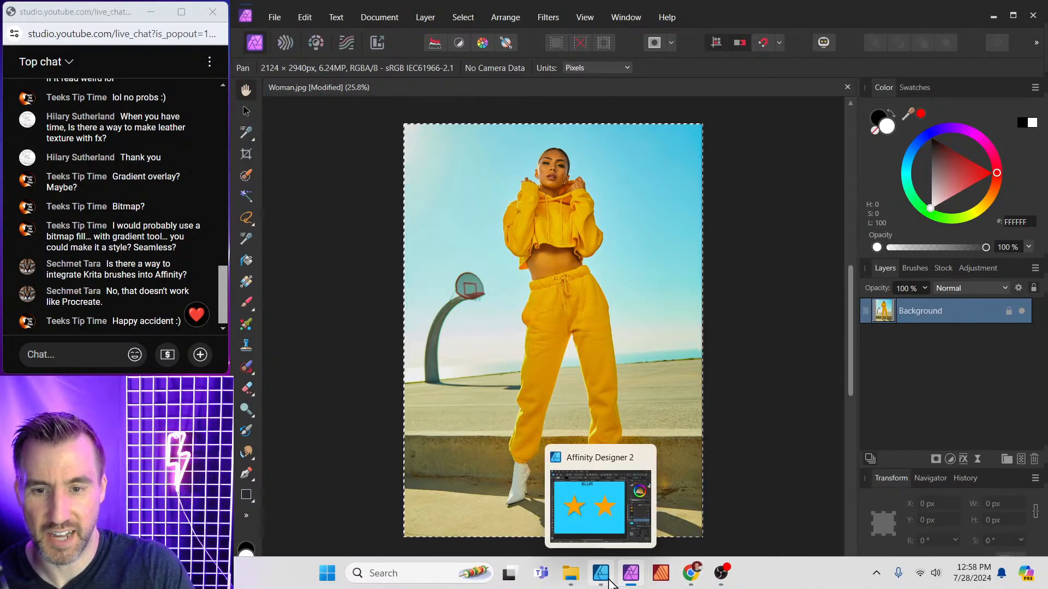
- Switch back to Affinity Designer, deselect the shadow star and close the untitled blur document without saving
{"action": "left_click", "coordinate": [600, 573]}
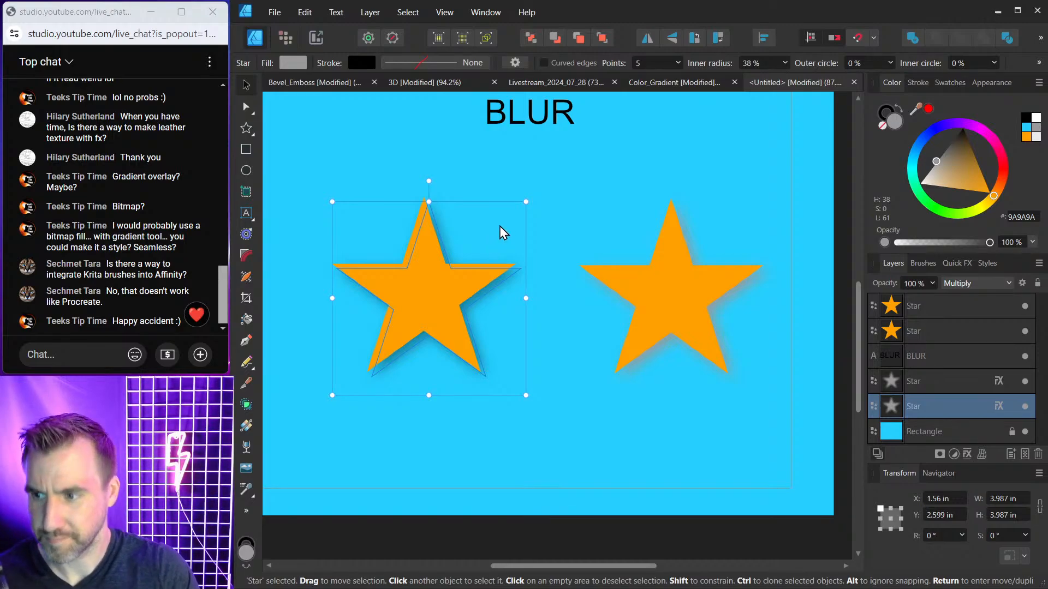
{"action": "left_click", "coordinate": [651, 175]}
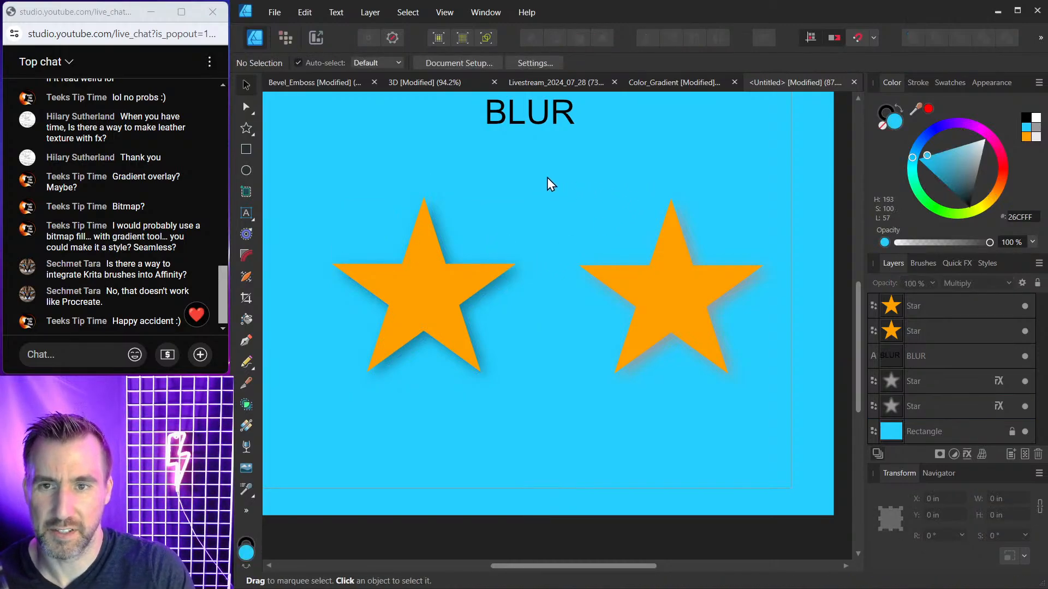
{"action": "left_click_drag", "start_coordinate": [518, 174], "coordinate": [538, 177]}
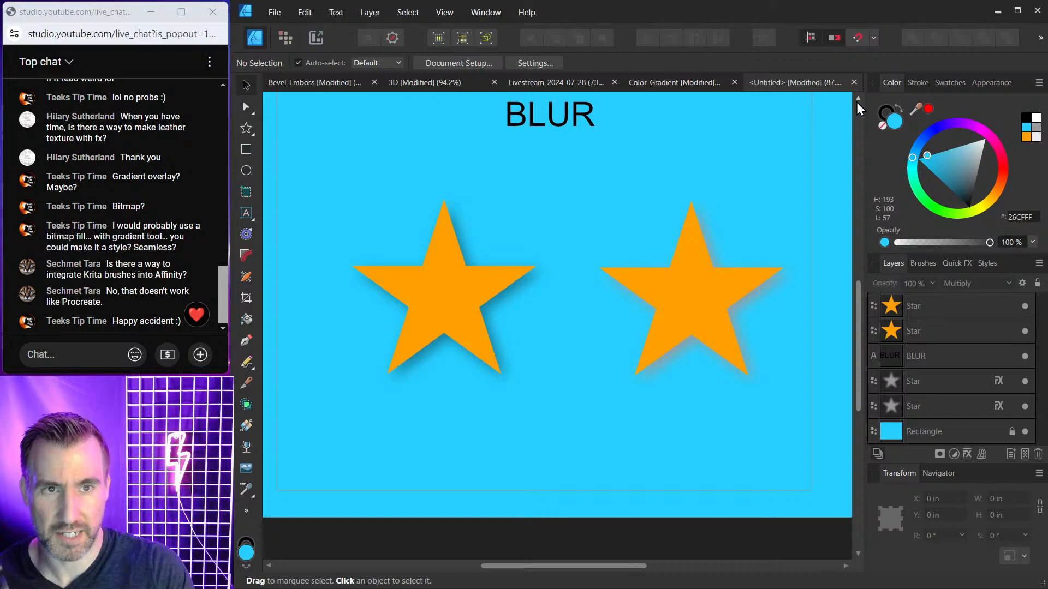
{"action": "left_click", "coordinate": [854, 82]}
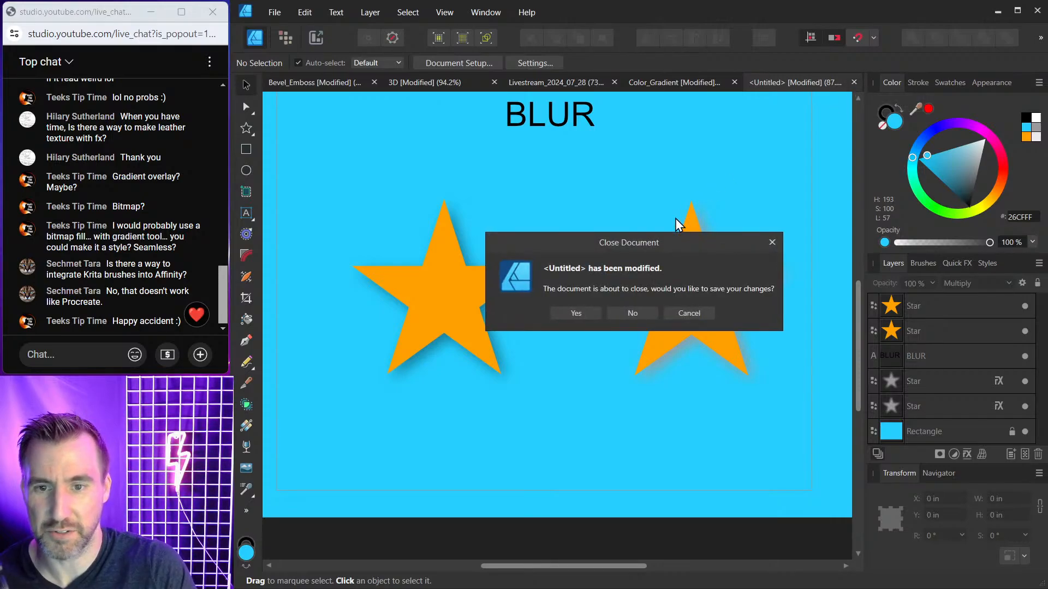
{"action": "left_click", "coordinate": [633, 313]}
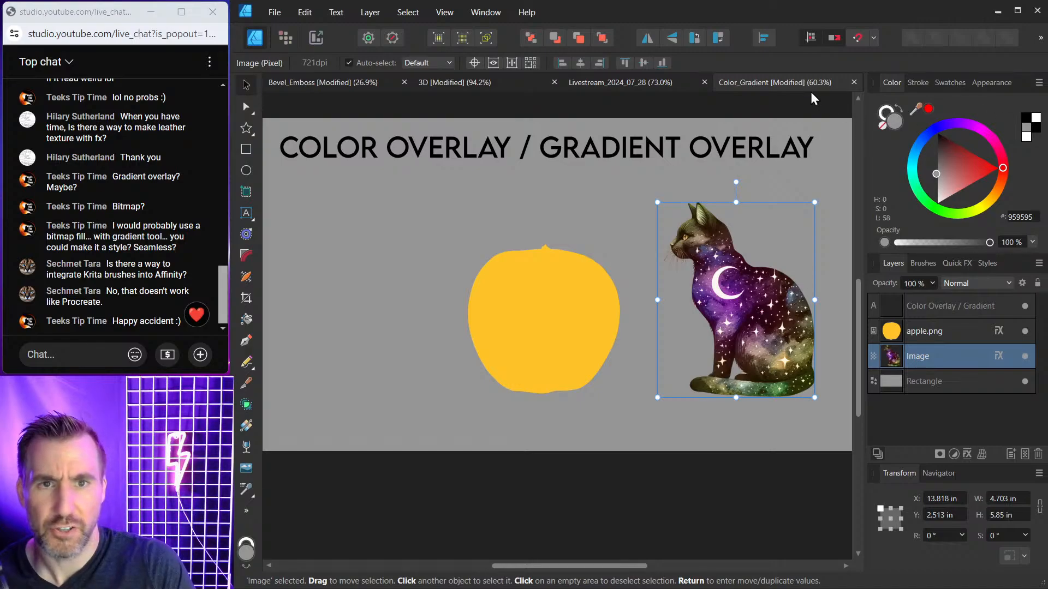
- Close the Color_Gradient document with its changes saved, and bring the Livestream_2024_07_28 slide listing the layer effects into view
{"action": "left_click", "coordinate": [854, 83]}
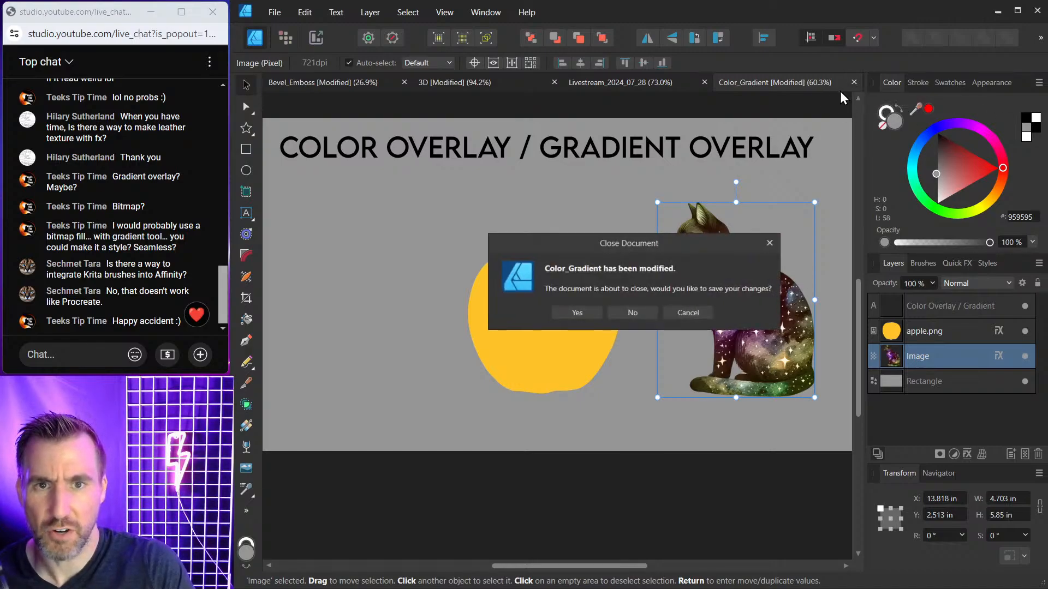
{"action": "left_click", "coordinate": [577, 314]}
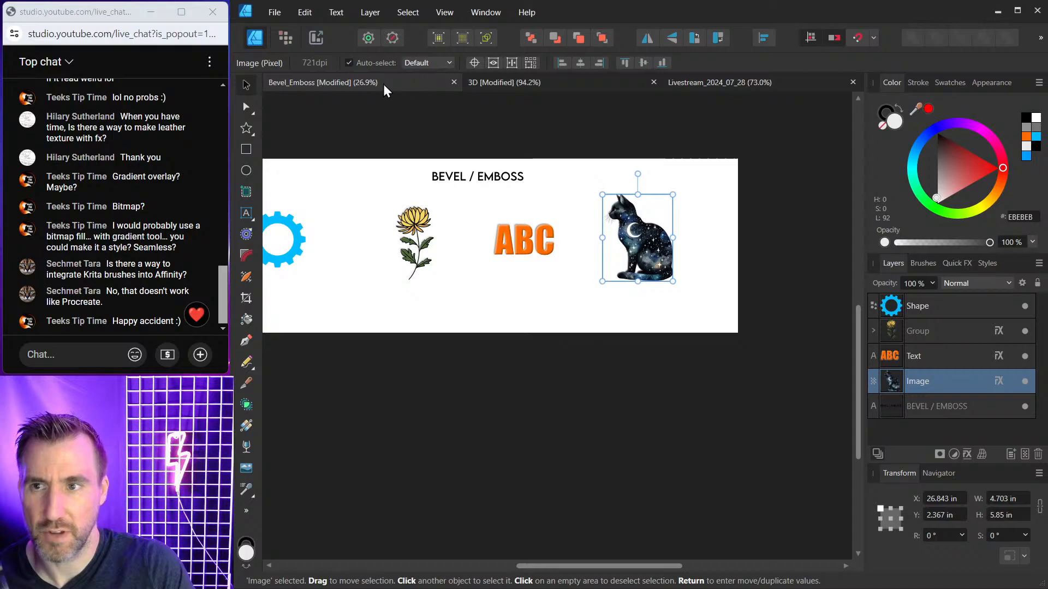
{"action": "left_click", "coordinate": [491, 82]}
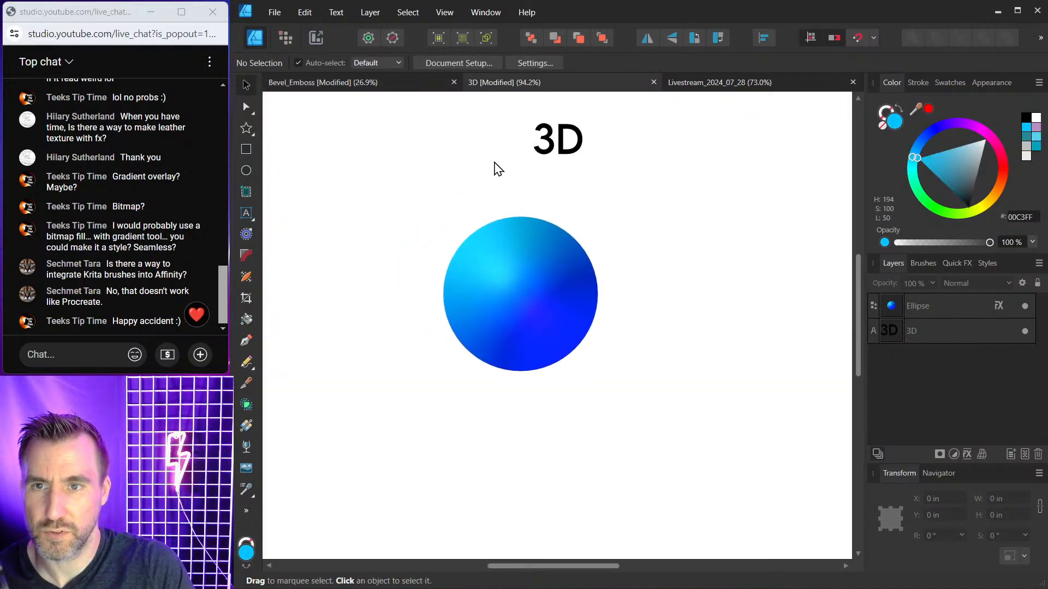
{"action": "left_click", "coordinate": [406, 85]}
{"action": "left_click", "coordinate": [692, 83]}
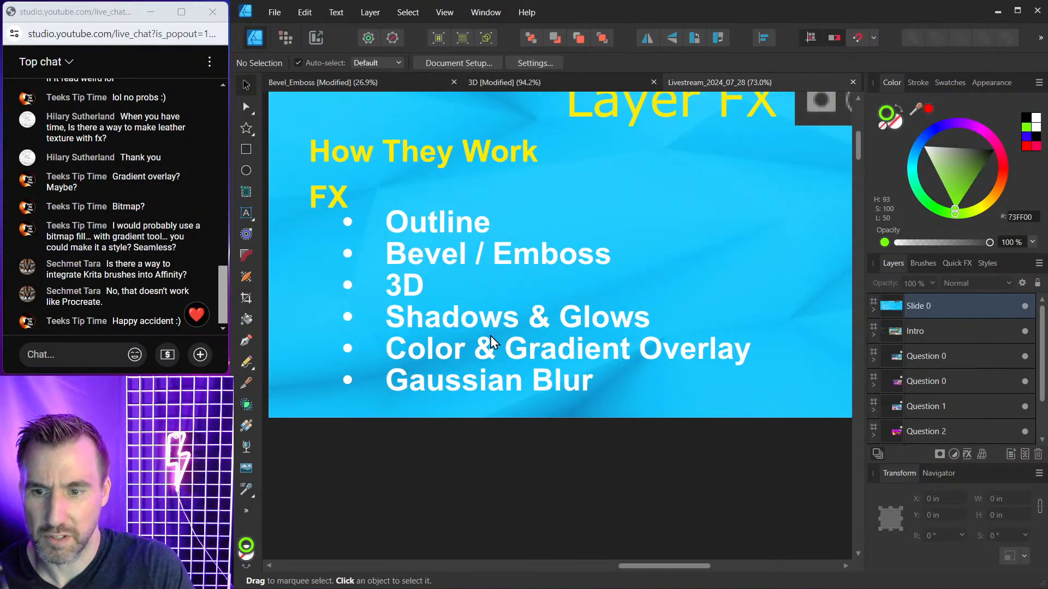
{"action": "scroll", "coordinate": [695, 241], "scroll_direction": "down", "scroll_amount": 2}
{"action": "left_click_drag", "start_coordinate": [694, 241], "coordinate": [580, 246]}
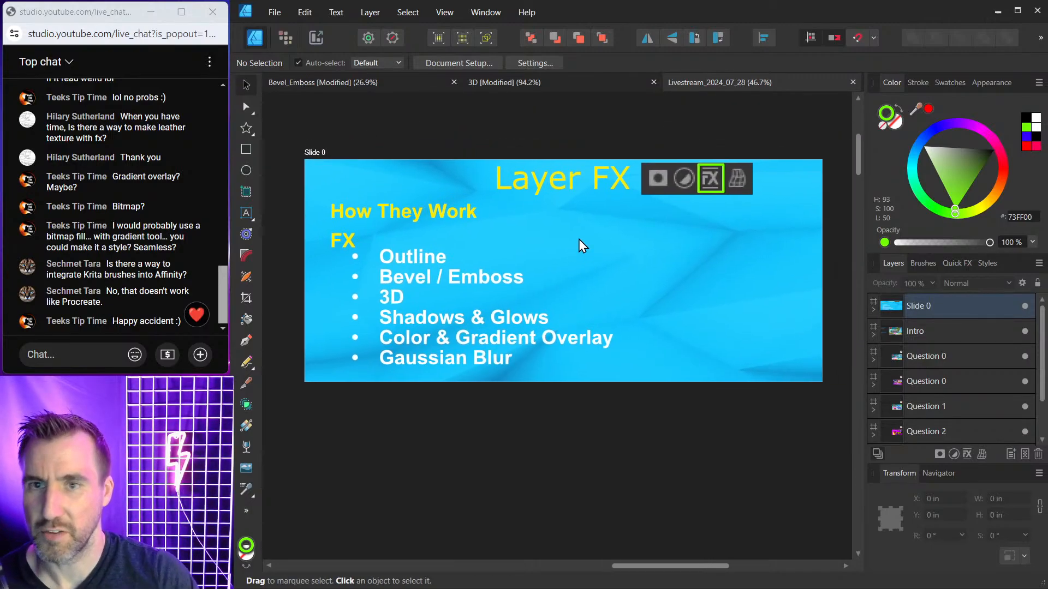
- Close the 3D and Bevel_Emboss documents without saving their changes
{"action": "left_click", "coordinate": [613, 84]}
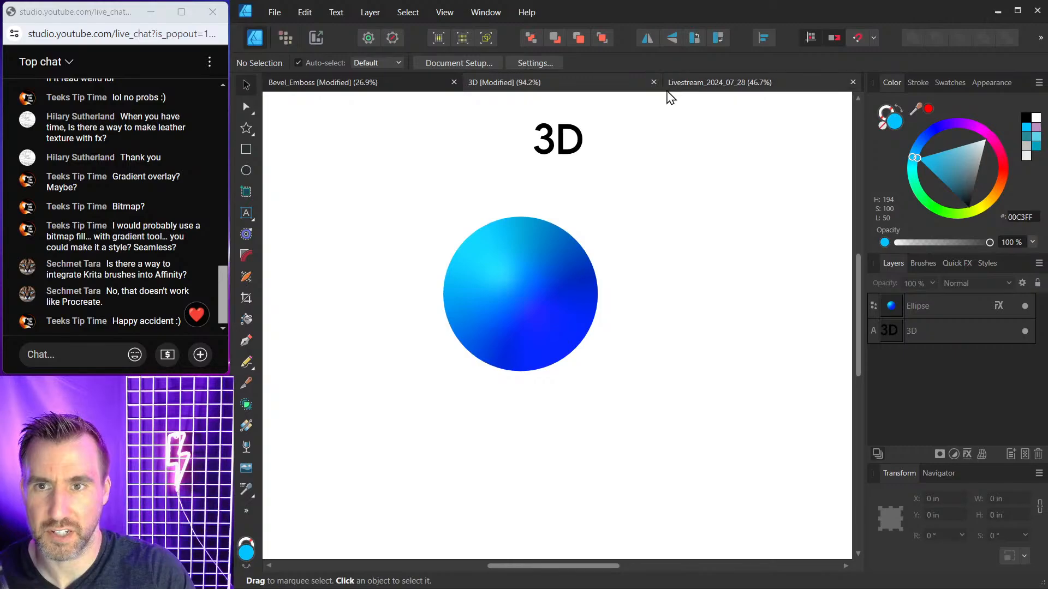
{"action": "left_click", "coordinate": [653, 82]}
{"action": "left_click", "coordinate": [637, 317]}
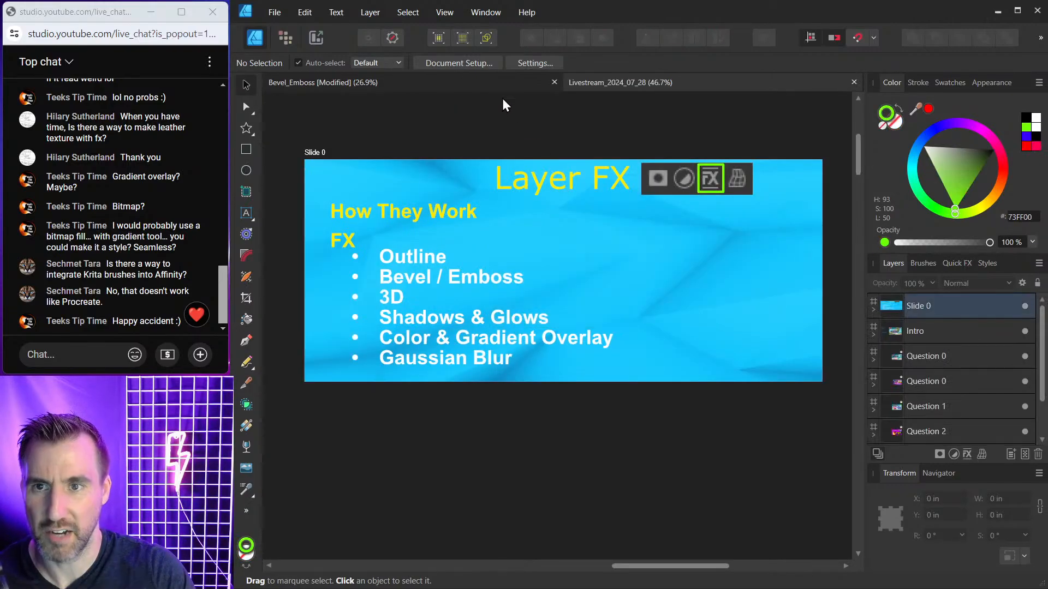
{"action": "left_click", "coordinate": [503, 83]}
{"action": "left_click", "coordinate": [554, 81]}
{"action": "left_click", "coordinate": [630, 316]}
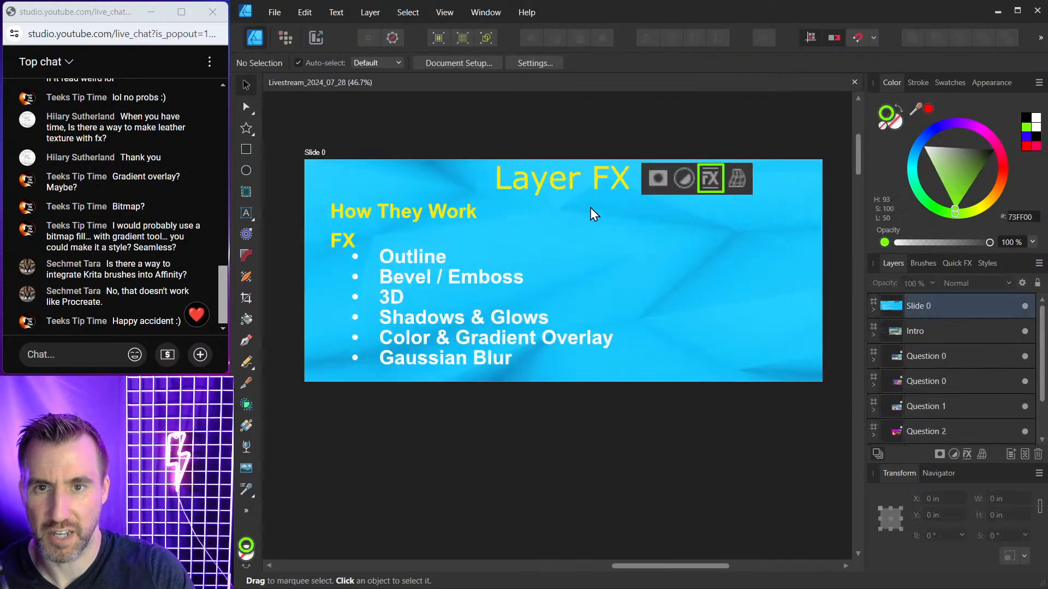
- Show the Intro slide of the livestream document with the interface panels hidden
{"action": "left_click_drag", "start_coordinate": [466, 163], "coordinate": [685, 162]}
{"action": "left_click_drag", "start_coordinate": [422, 171], "coordinate": [713, 171]}
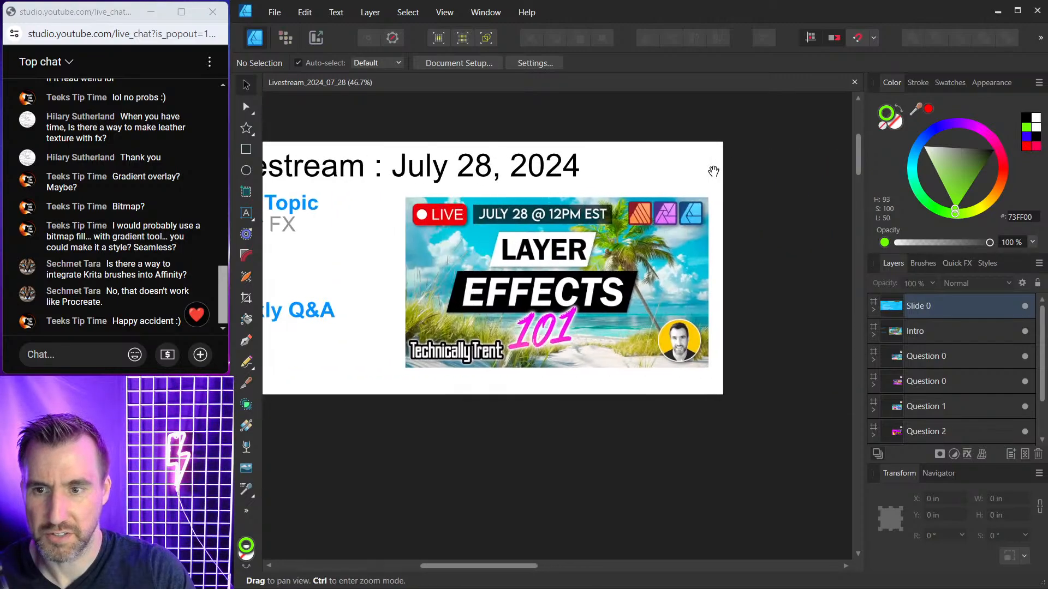
{"action": "left_click_drag", "start_coordinate": [540, 176], "coordinate": [622, 170]}
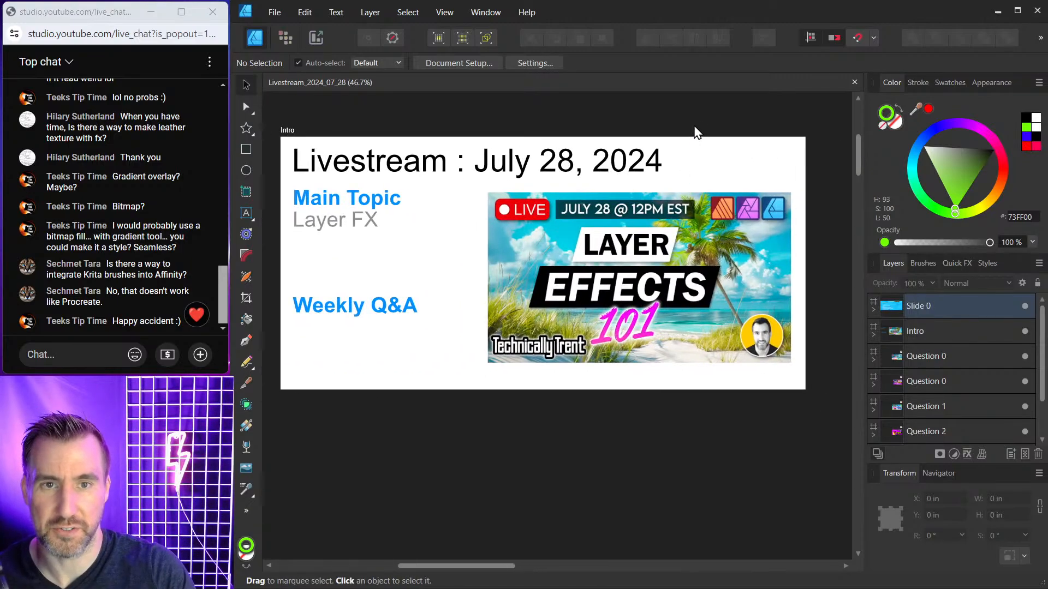
{"action": "left_click", "coordinate": [747, 149]}
{"action": "left_click", "coordinate": [764, 116]}
{"action": "key", "text": "Tab"}
{"action": "left_click_drag", "start_coordinate": [634, 159], "coordinate": [727, 169]}
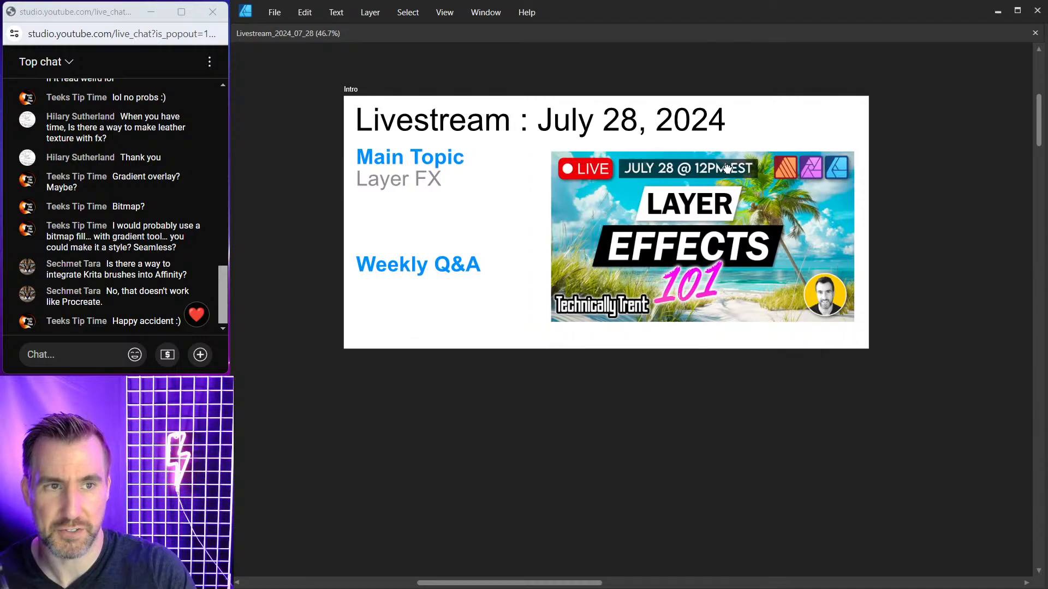
{"action": "scroll", "coordinate": [726, 168], "scroll_direction": "up", "scroll_amount": 3}
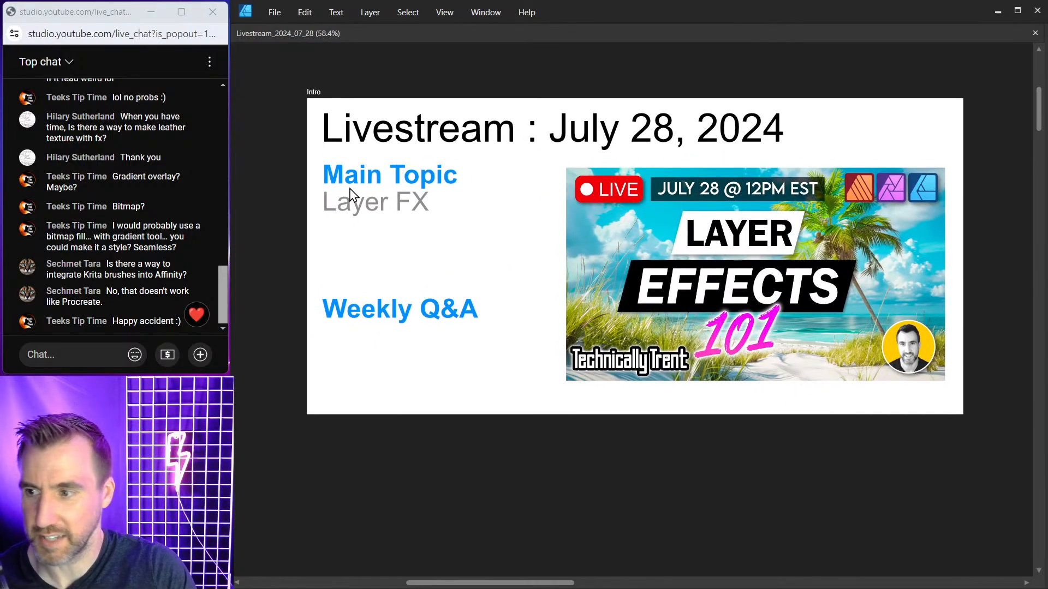
- Move on to the Question 0 slide asking how to undo deleted FX options
{"action": "scroll", "coordinate": [295, 136], "scroll_direction": "down", "scroll_amount": 8}
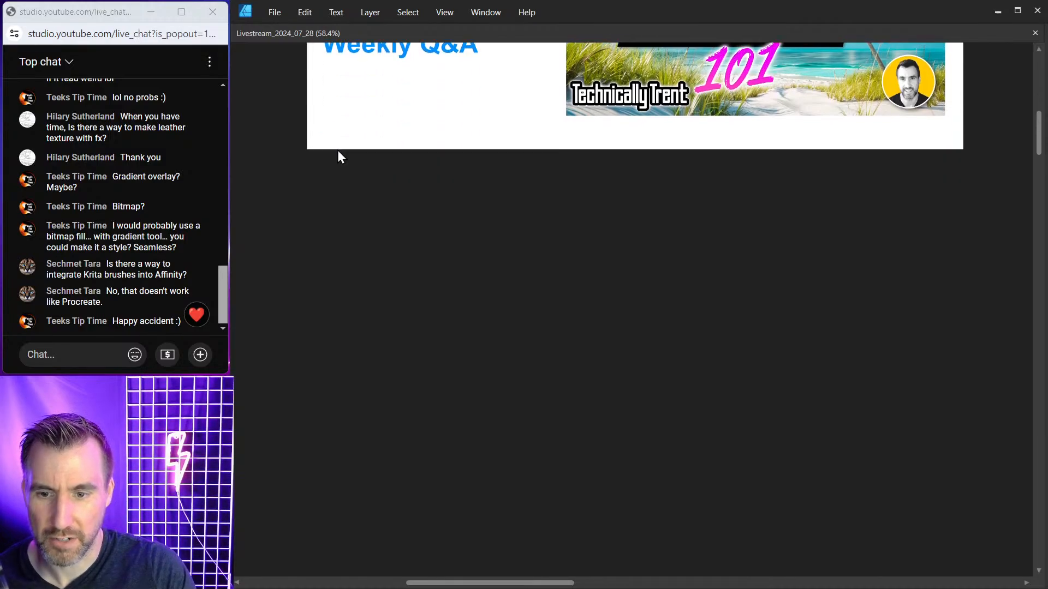
{"action": "scroll", "coordinate": [363, 164], "scroll_direction": "down", "scroll_amount": 5}
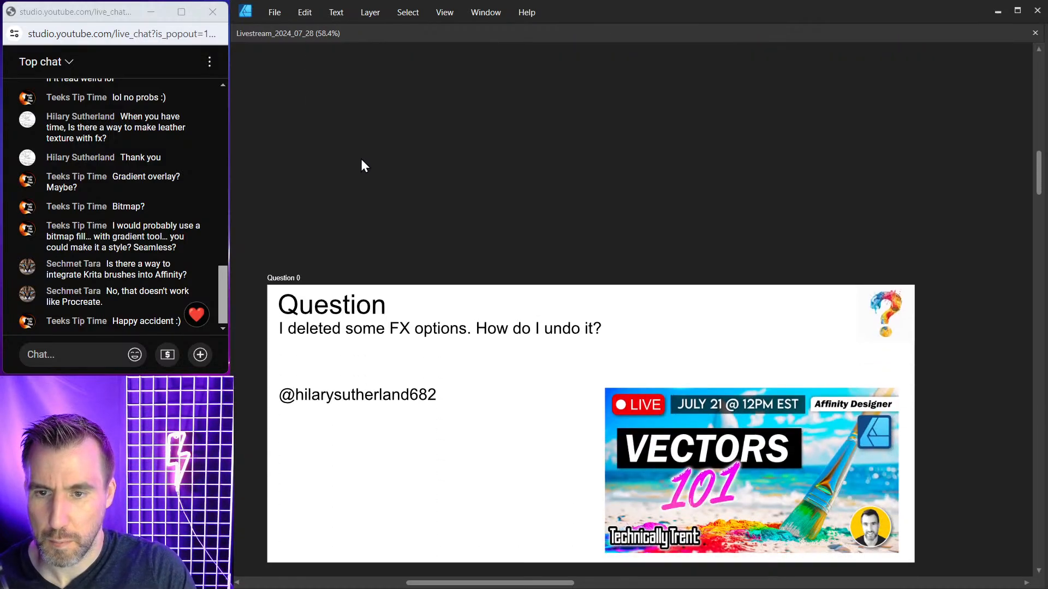
{"action": "scroll", "coordinate": [363, 166], "scroll_direction": "down", "scroll_amount": 3}
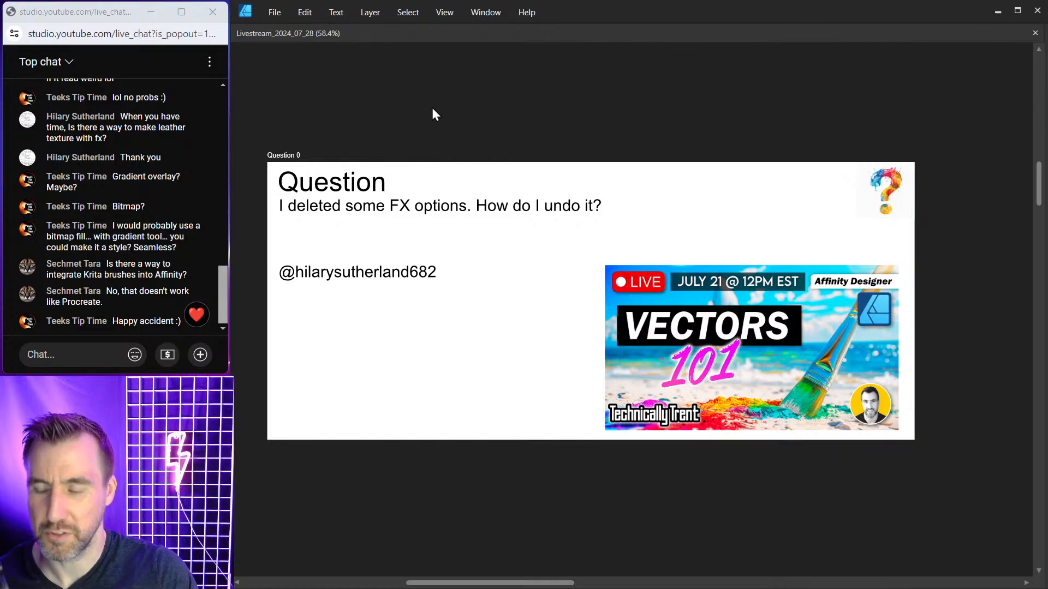
- Restore the interface panels and create a new Letter document, 11 × 8.5 in at 300 DPI
{"action": "key", "text": "Tab"}
{"action": "left_click_drag", "start_coordinate": [566, 157], "coordinate": [509, 134]}
{"action": "left_click", "coordinate": [275, 12]}
{"action": "left_click", "coordinate": [289, 42]}
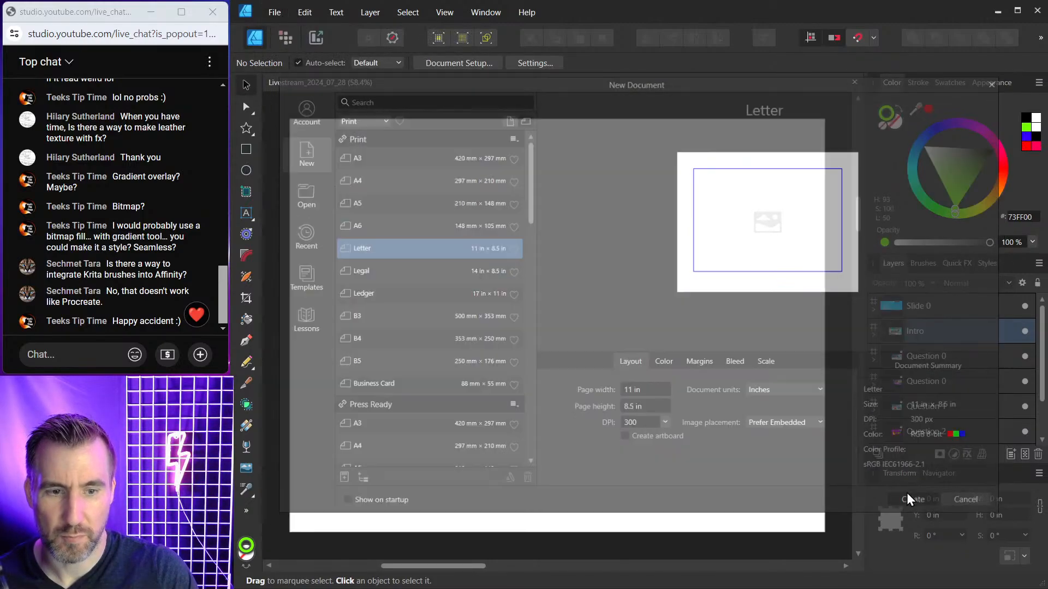
{"action": "left_click", "coordinate": [908, 500]}
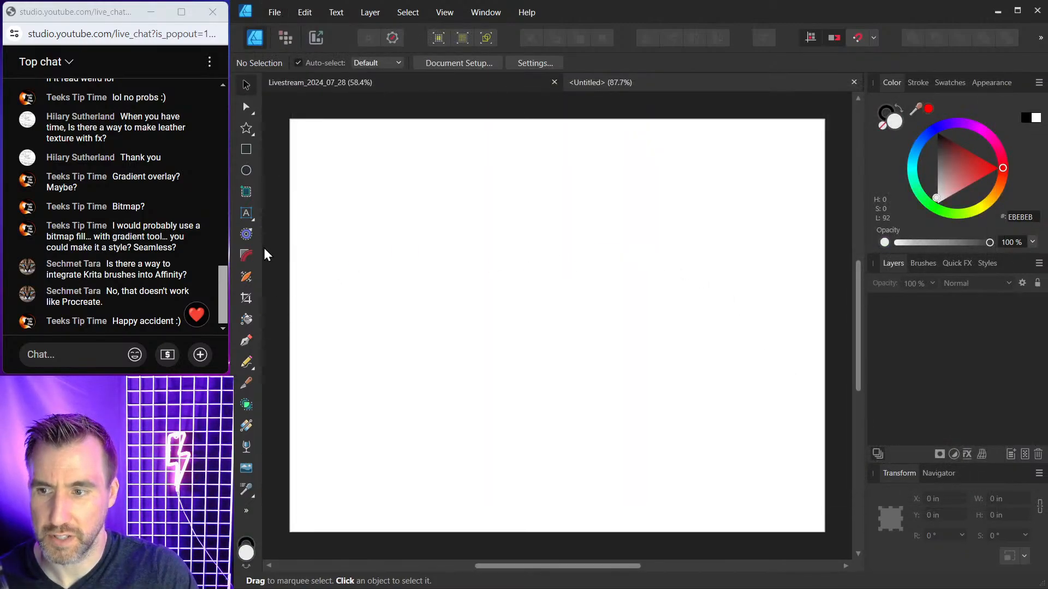
- Draw a five-pointed star about 4.26 in wide in the middle of the page and fill it yellow #F3D700
{"action": "left_click", "coordinate": [246, 128]}
{"action": "left_click_drag", "start_coordinate": [455, 190], "coordinate": [662, 396]}
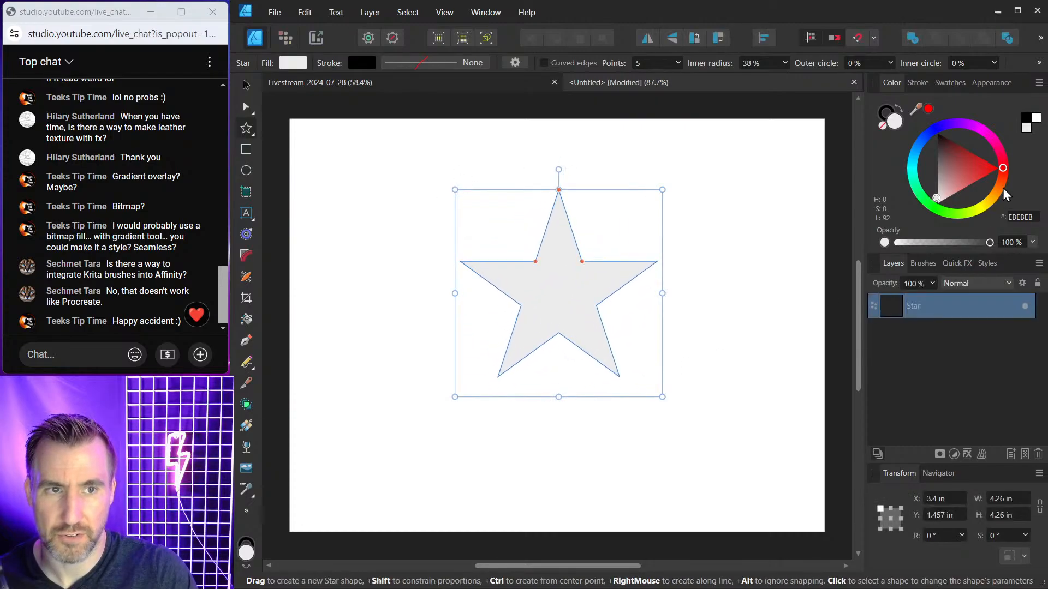
{"action": "mouse_move", "coordinate": [992, 194]}
{"action": "left_mouse_down"}
{"action": "mouse_move", "coordinate": [986, 209]}
{"action": "mouse_move", "coordinate": [973, 188]}
{"action": "mouse_move", "coordinate": [978, 175]}
{"action": "mouse_move", "coordinate": [994, 203]}
{"action": "left_mouse_up"}
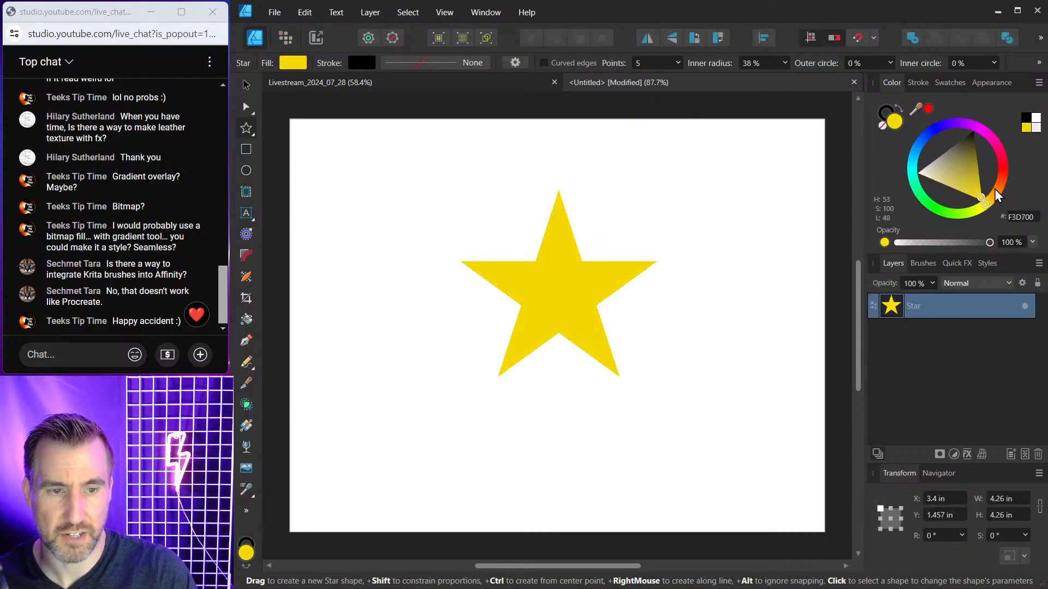
- Add a black outside Outline layer effect with a radius of about 20 px to the yellow star, and delete that outline entry
{"action": "left_click", "coordinate": [966, 454]}
{"action": "left_click_drag", "start_coordinate": [724, 71], "coordinate": [708, 114]}
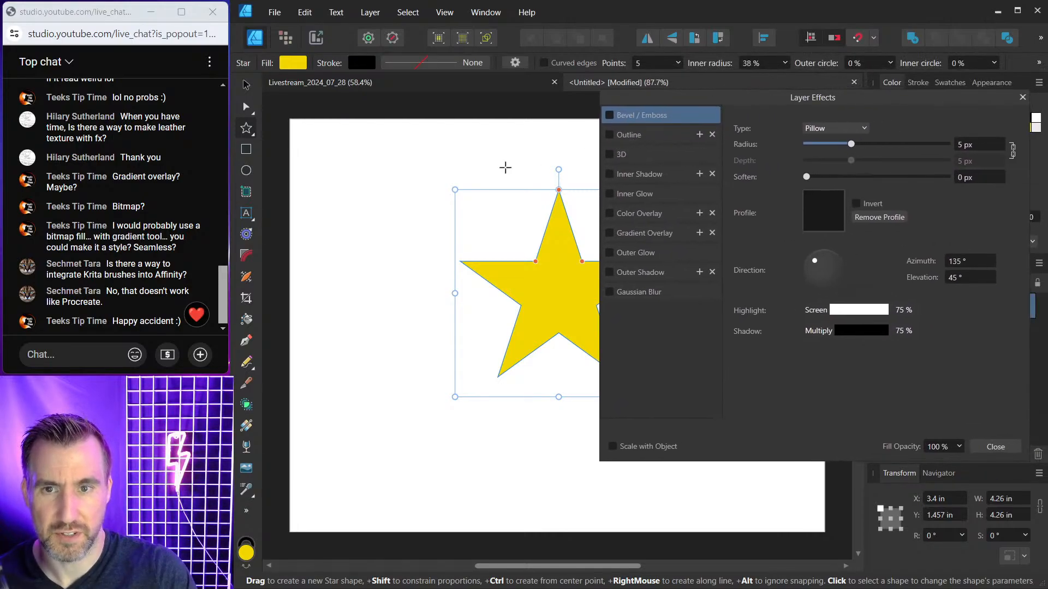
{"action": "left_click_drag", "start_coordinate": [531, 162], "coordinate": [442, 160]}
{"action": "left_click", "coordinate": [609, 135]}
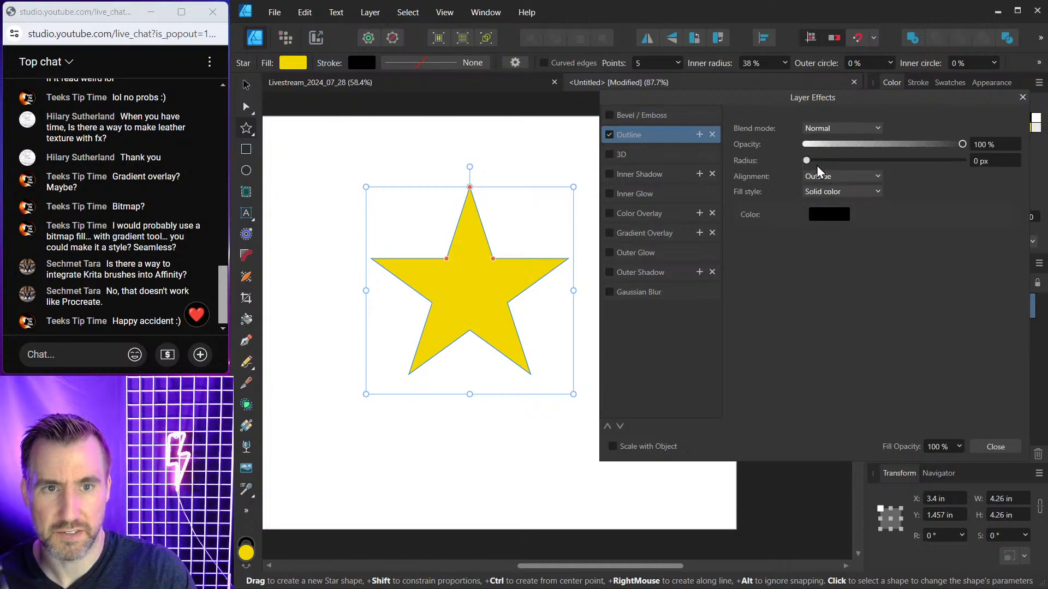
{"action": "left_click_drag", "start_coordinate": [808, 160], "coordinate": [888, 161]}
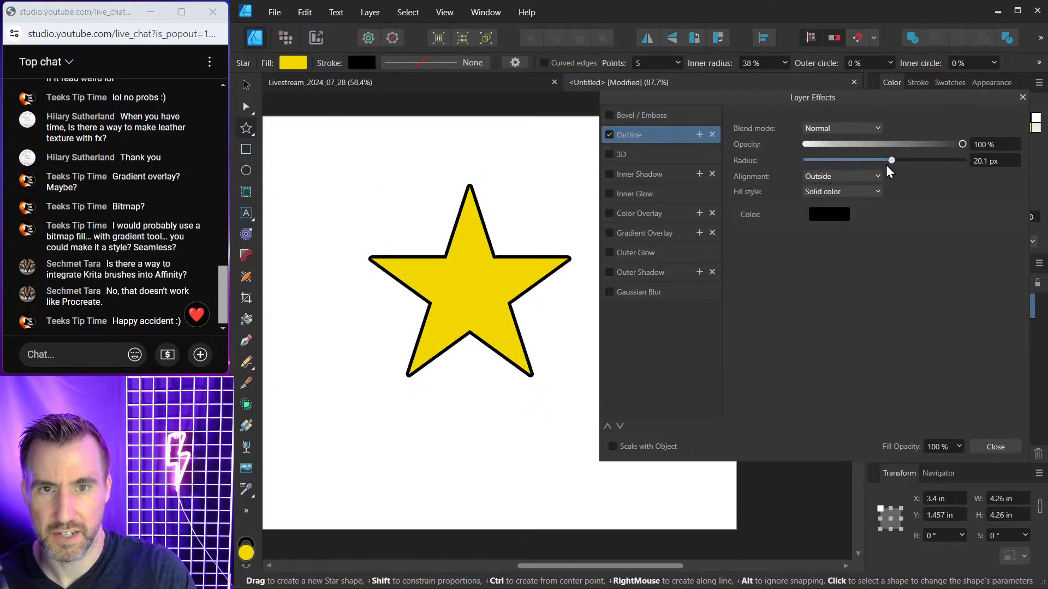
{"action": "left_click", "coordinate": [712, 135]}
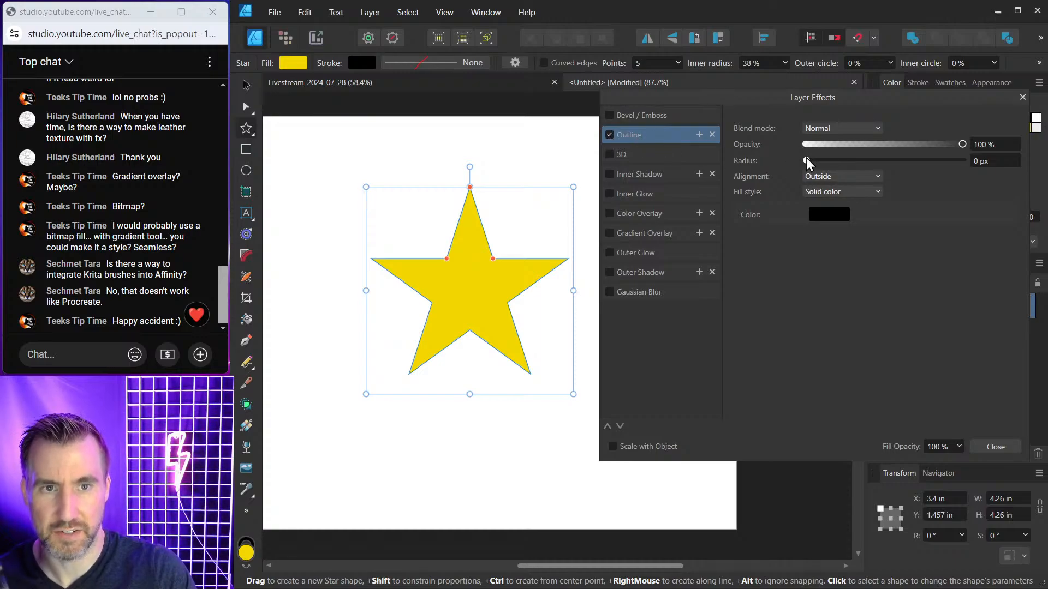
- Set the radius of the star's black outside Outline effect to about 17.4 px and close the layer effects
{"action": "left_click_drag", "start_coordinate": [806, 160], "coordinate": [886, 172]}
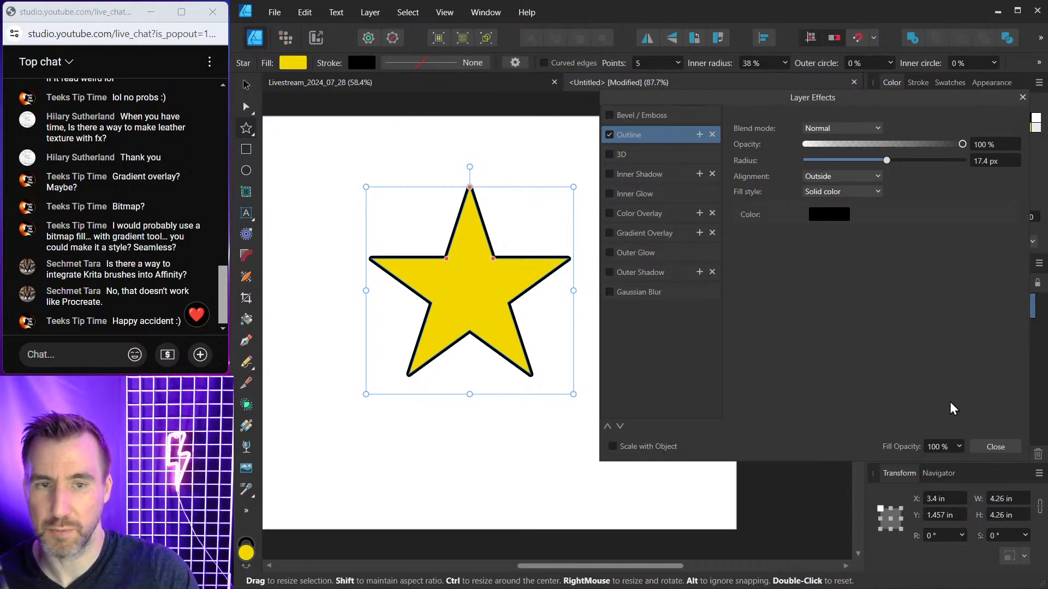
{"action": "left_click", "coordinate": [996, 446]}
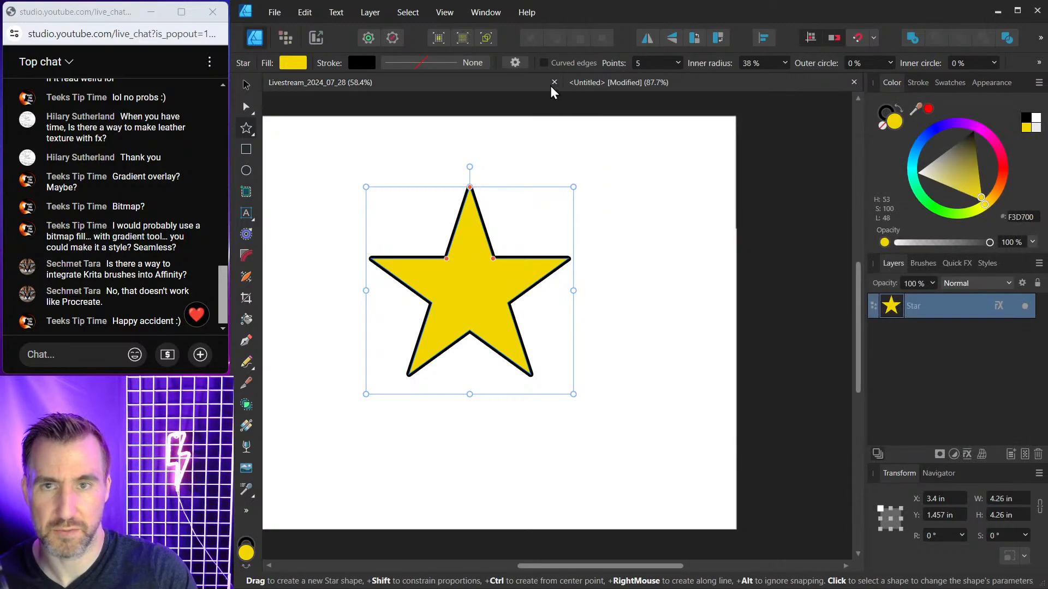
- Return to the Livestream_2024_07_28 document and move on to the slide asking where the discussion of PPI is
{"action": "left_click", "coordinate": [499, 80]}
{"action": "scroll", "coordinate": [572, 167], "scroll_direction": "down", "scroll_amount": 1}
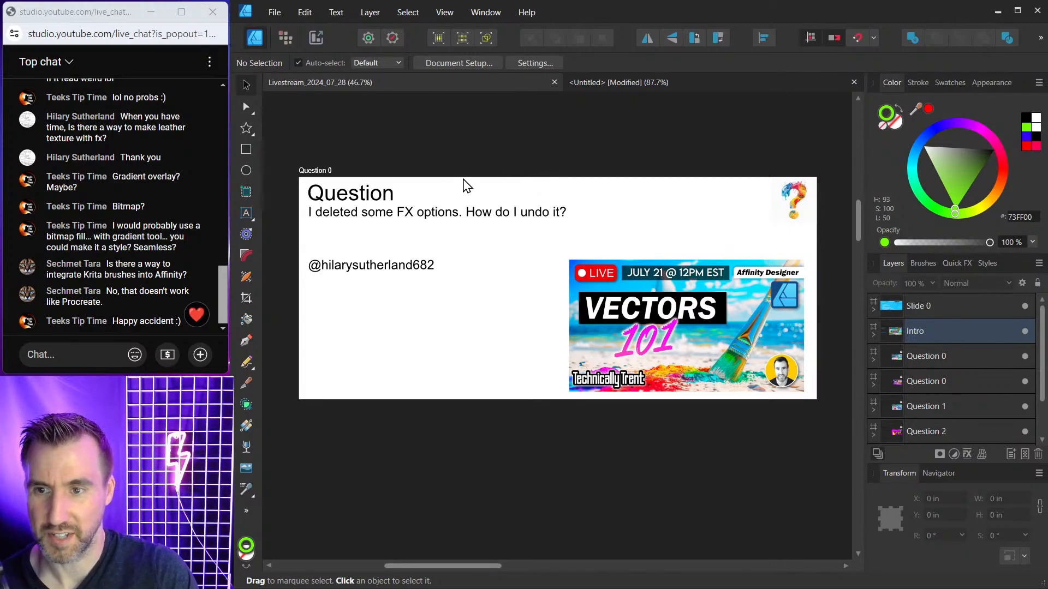
{"action": "scroll", "coordinate": [442, 180], "scroll_direction": "down", "scroll_amount": 2}
{"action": "scroll", "coordinate": [439, 178], "scroll_direction": "down", "scroll_amount": 10}
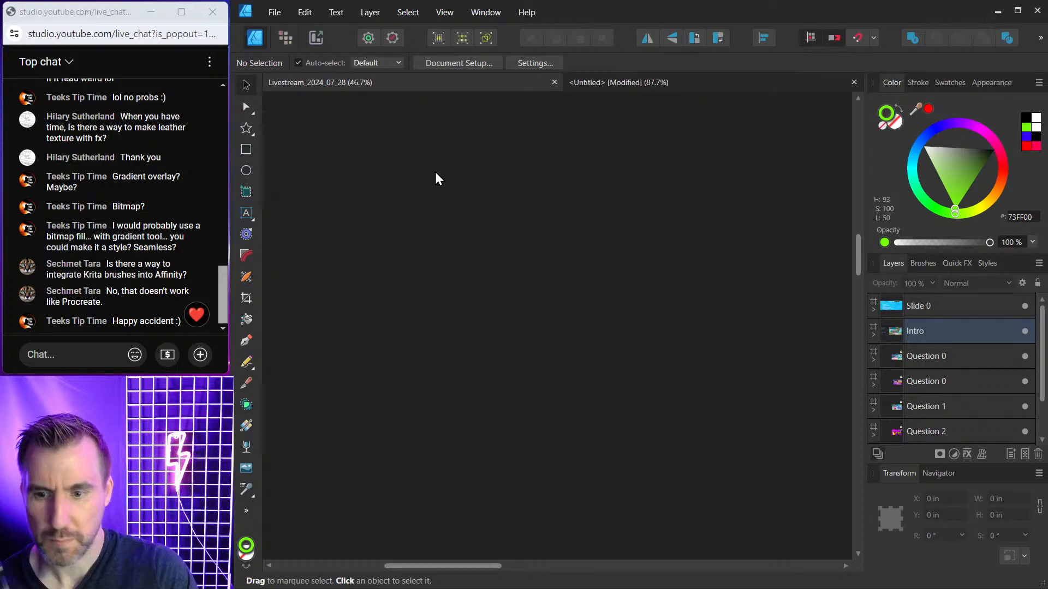
{"action": "scroll", "coordinate": [435, 169], "scroll_direction": "down", "scroll_amount": 3}
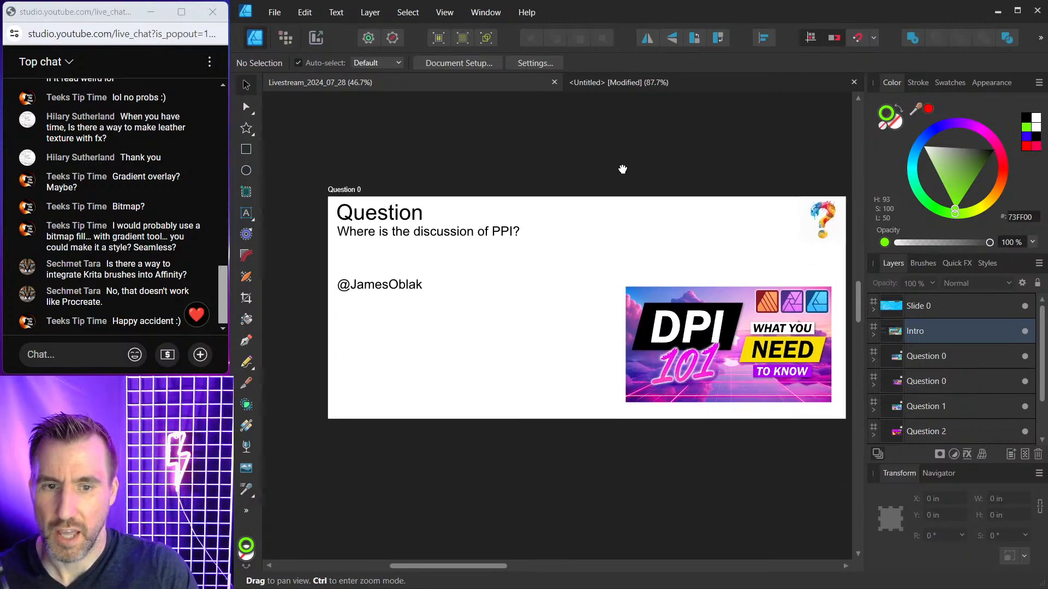
- Hide the interface panels and frame the PPI question slide in the enlarged canvas area
{"action": "key", "text": "Tab"}
{"action": "left_click_drag", "start_coordinate": [583, 161], "coordinate": [658, 141]}
{"action": "scroll", "coordinate": [629, 186], "scroll_direction": "up", "scroll_amount": 2}
{"action": "scroll", "coordinate": [633, 143], "scroll_direction": "down", "scroll_amount": 1}
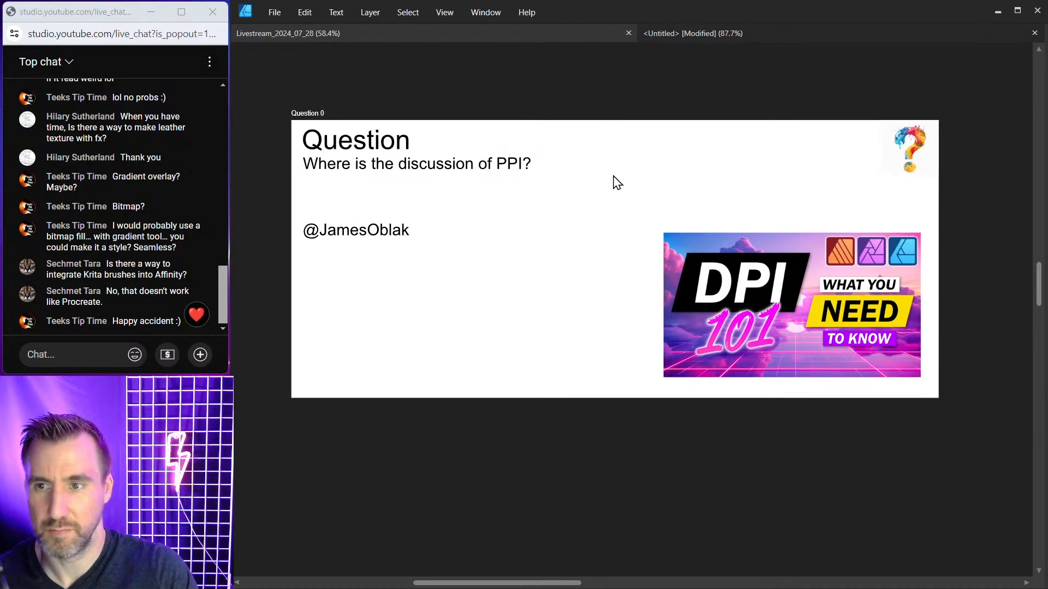
{"action": "left_click_drag", "start_coordinate": [590, 126], "coordinate": [596, 137]}
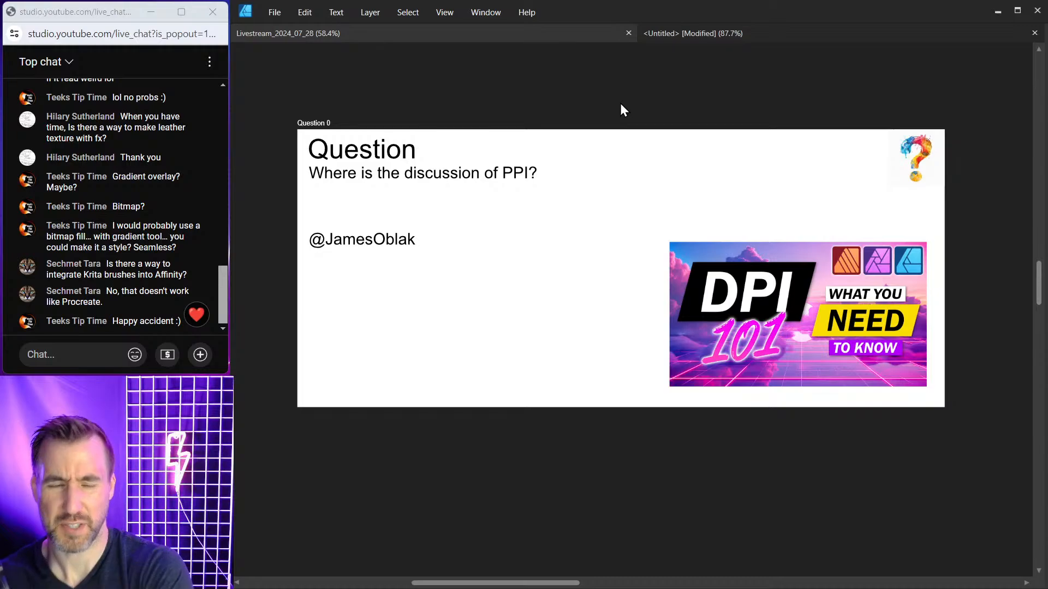